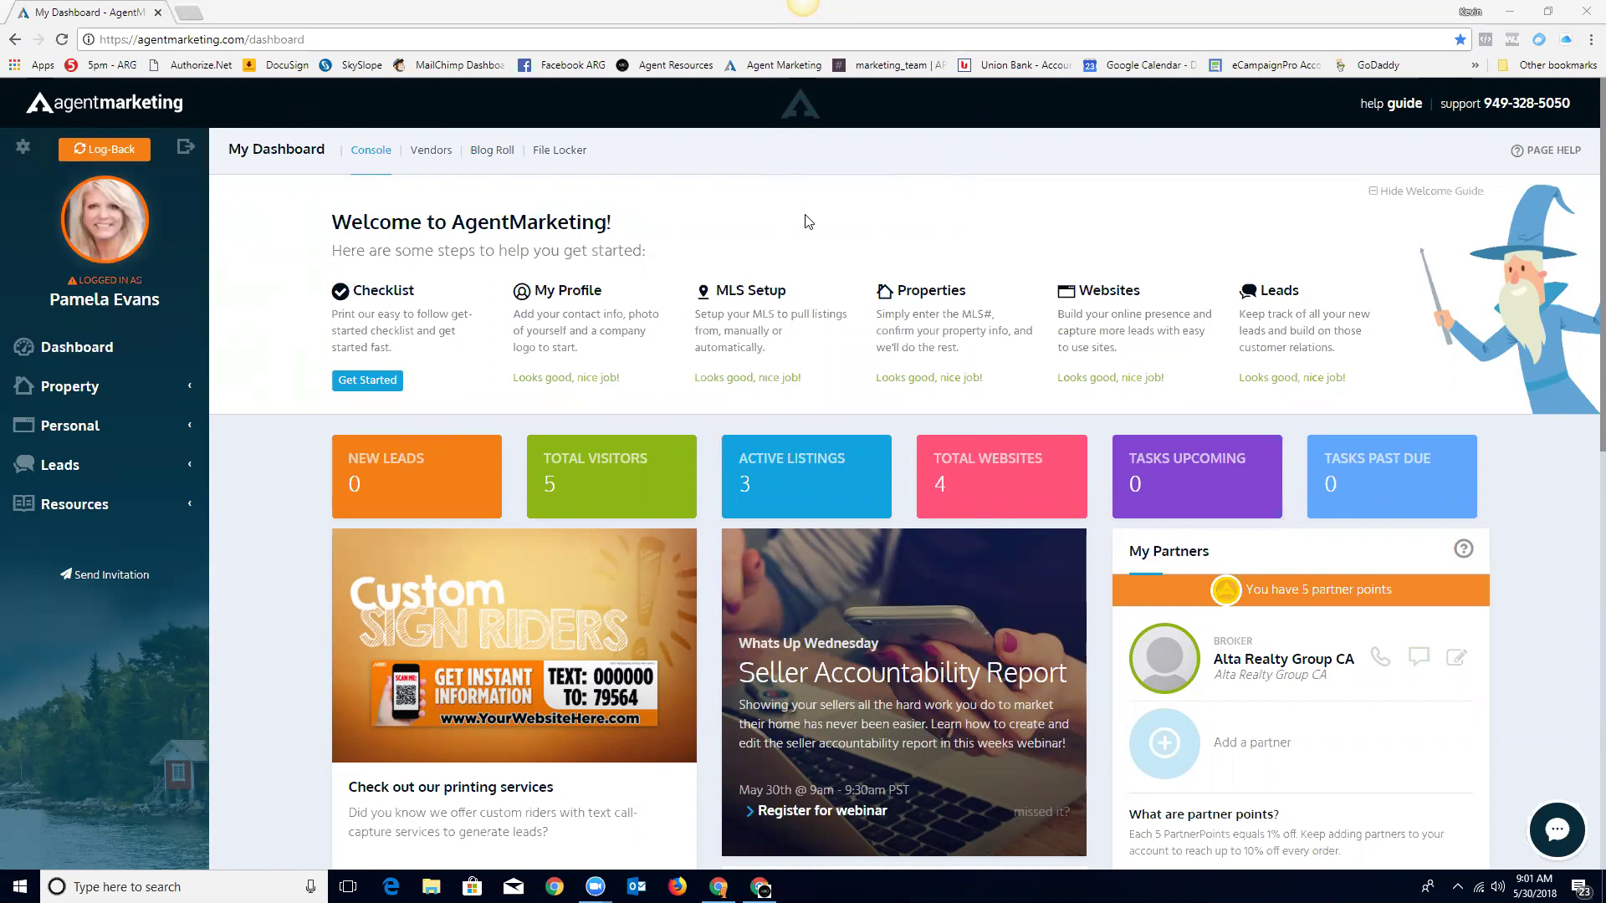
Step: Open the Business Strategies checklist resources and the printable Getting Setup Checklist
left_click(378, 293)
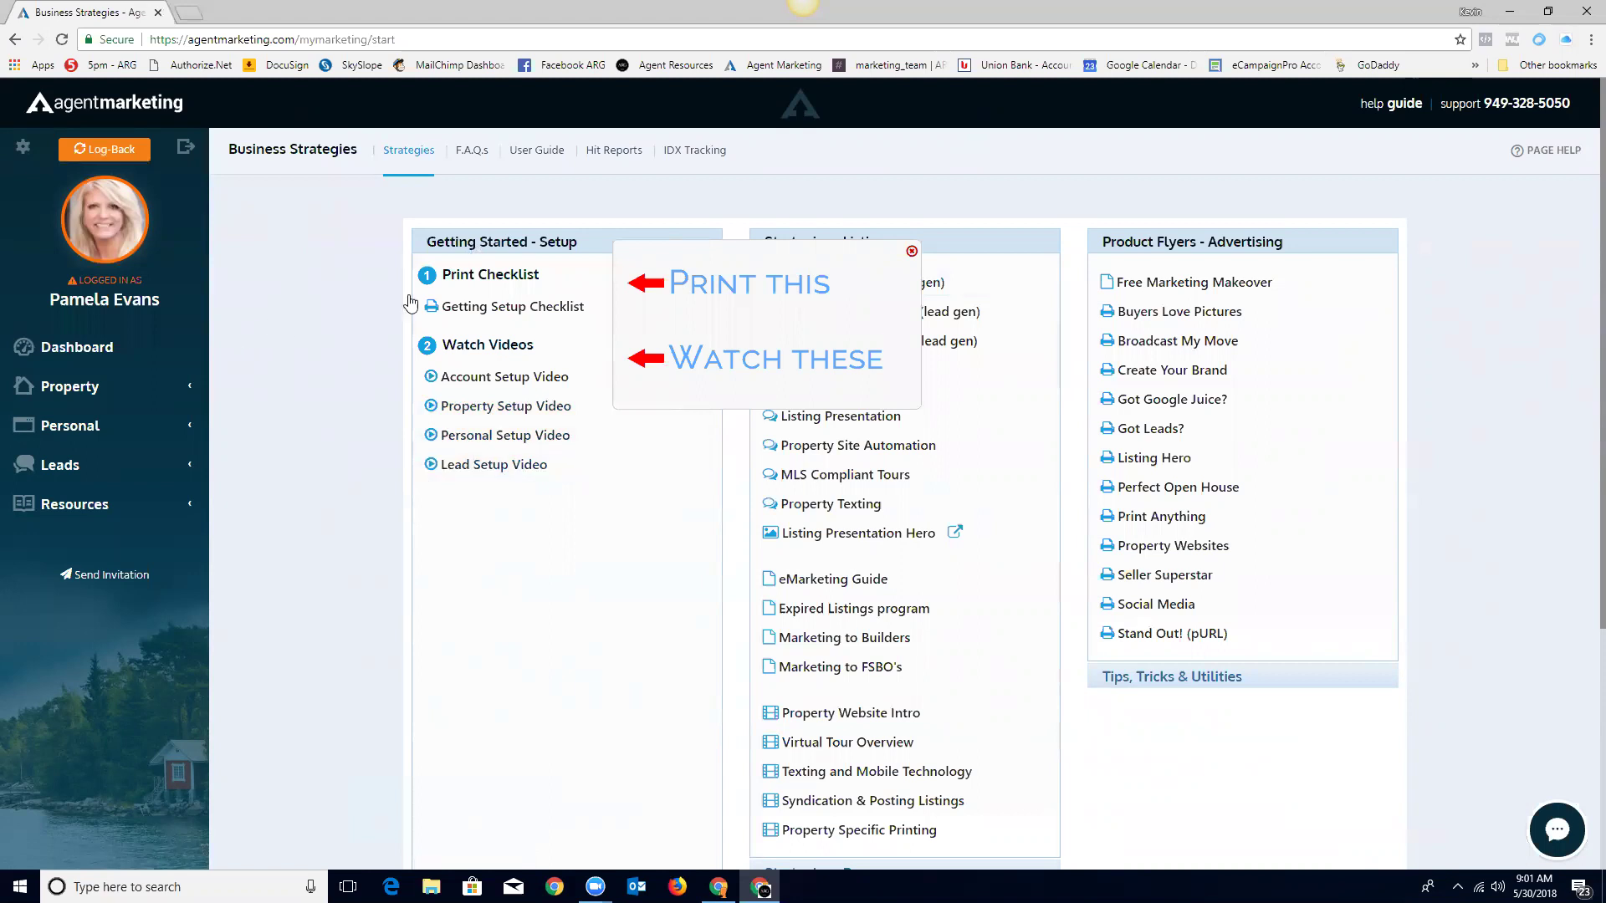
left_click(505, 308)
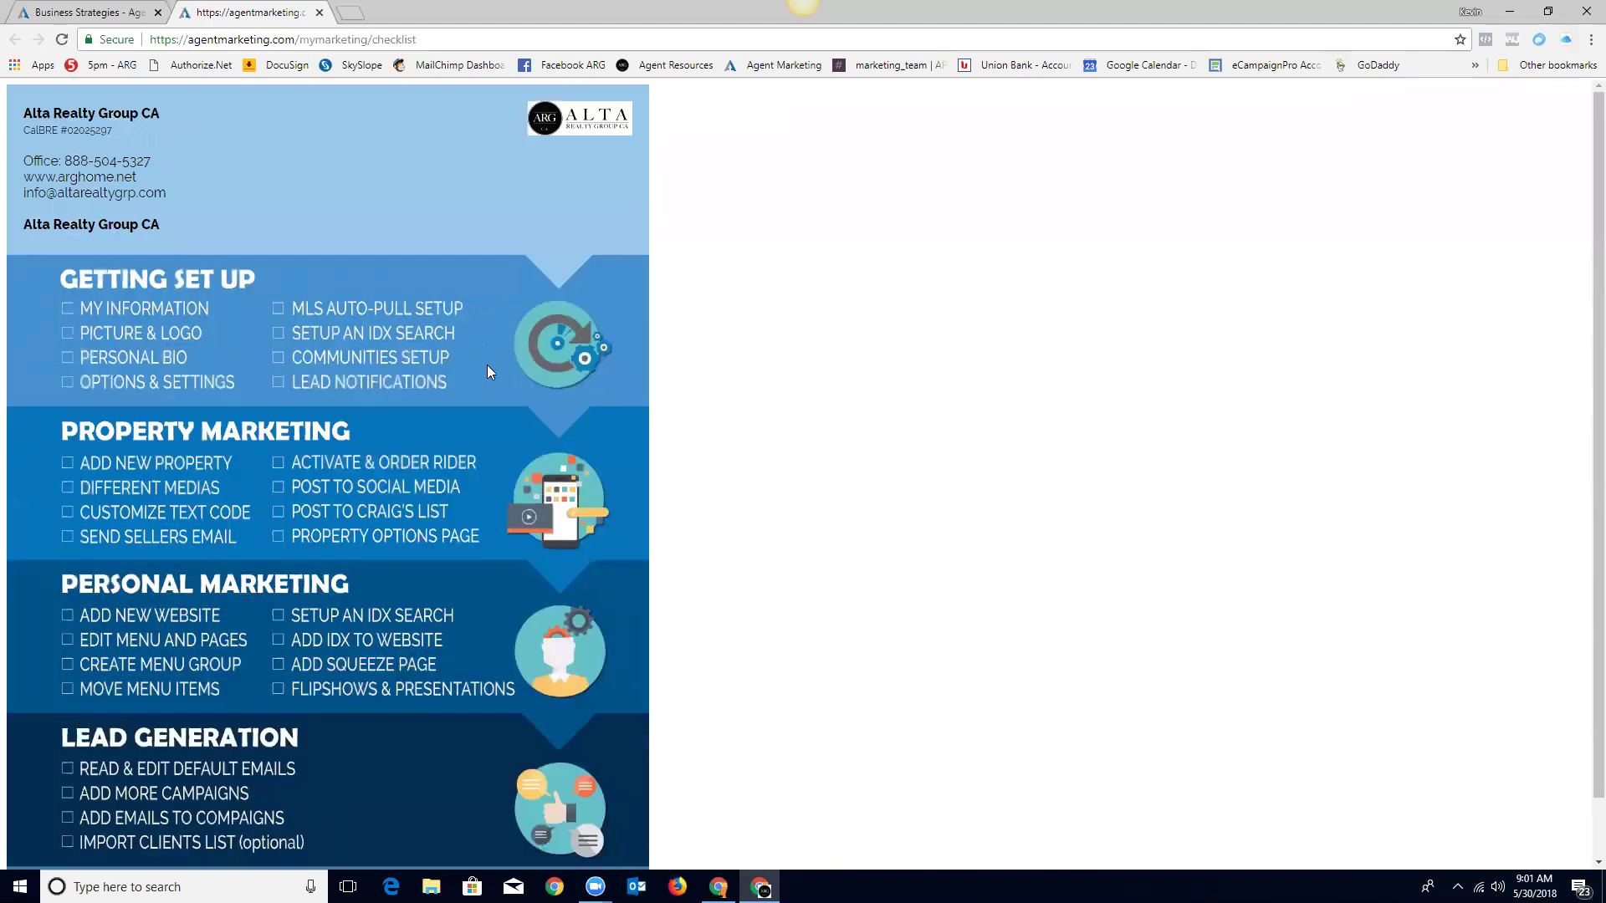
Step: Scroll through the printable Alta Realty setup checklist, then close its tab
scroll(490, 372, "down", 1)
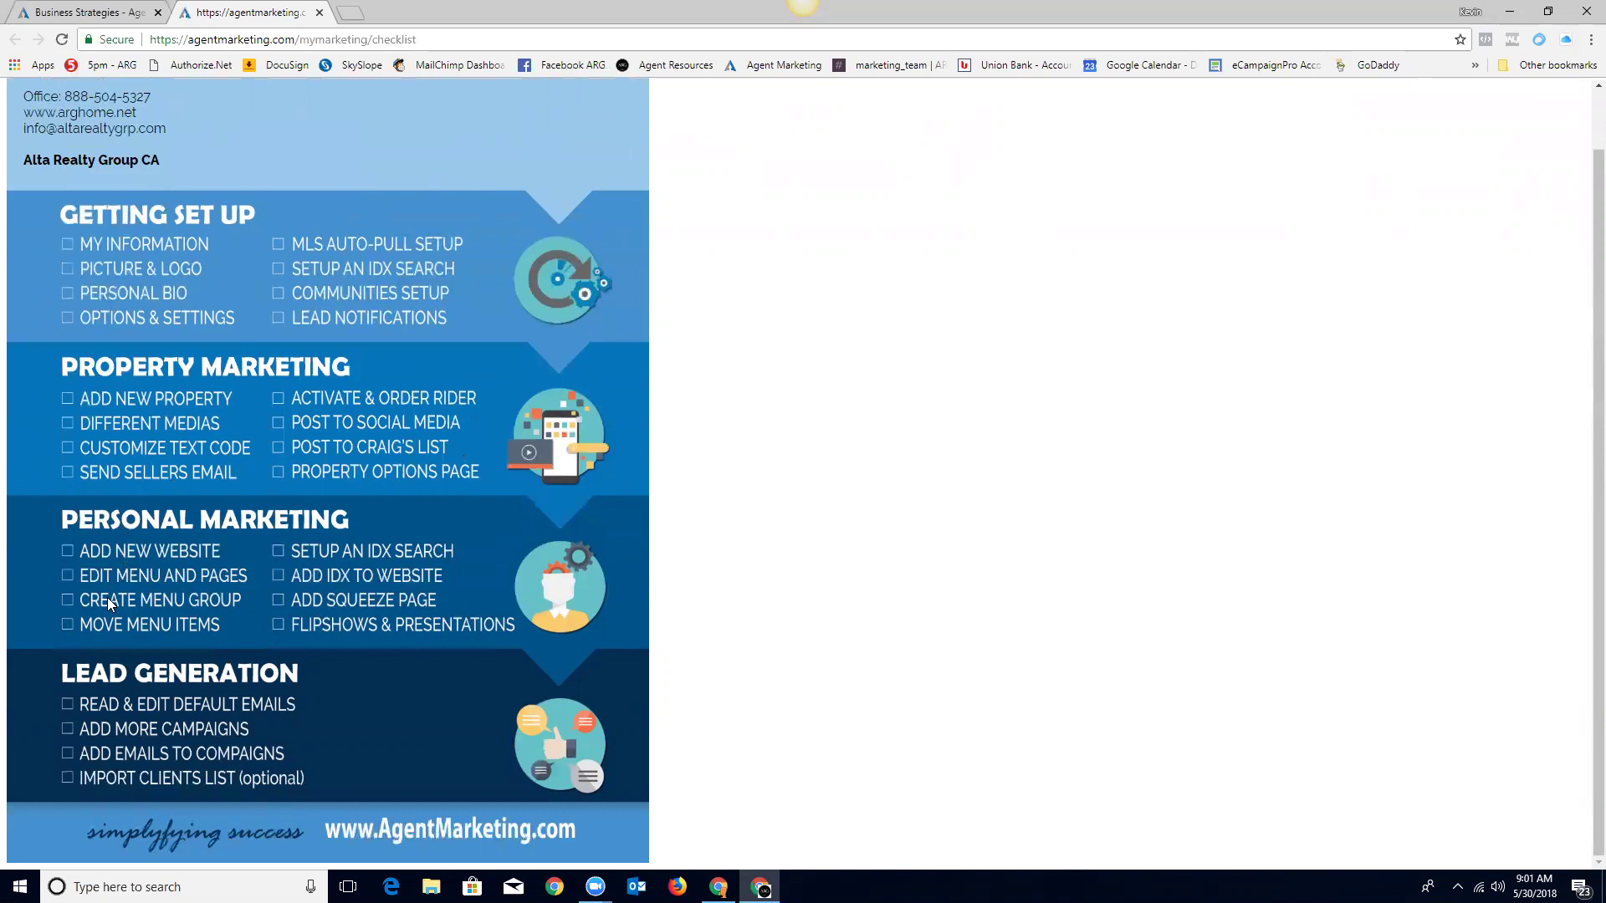
scroll(81, 596, "up", 1)
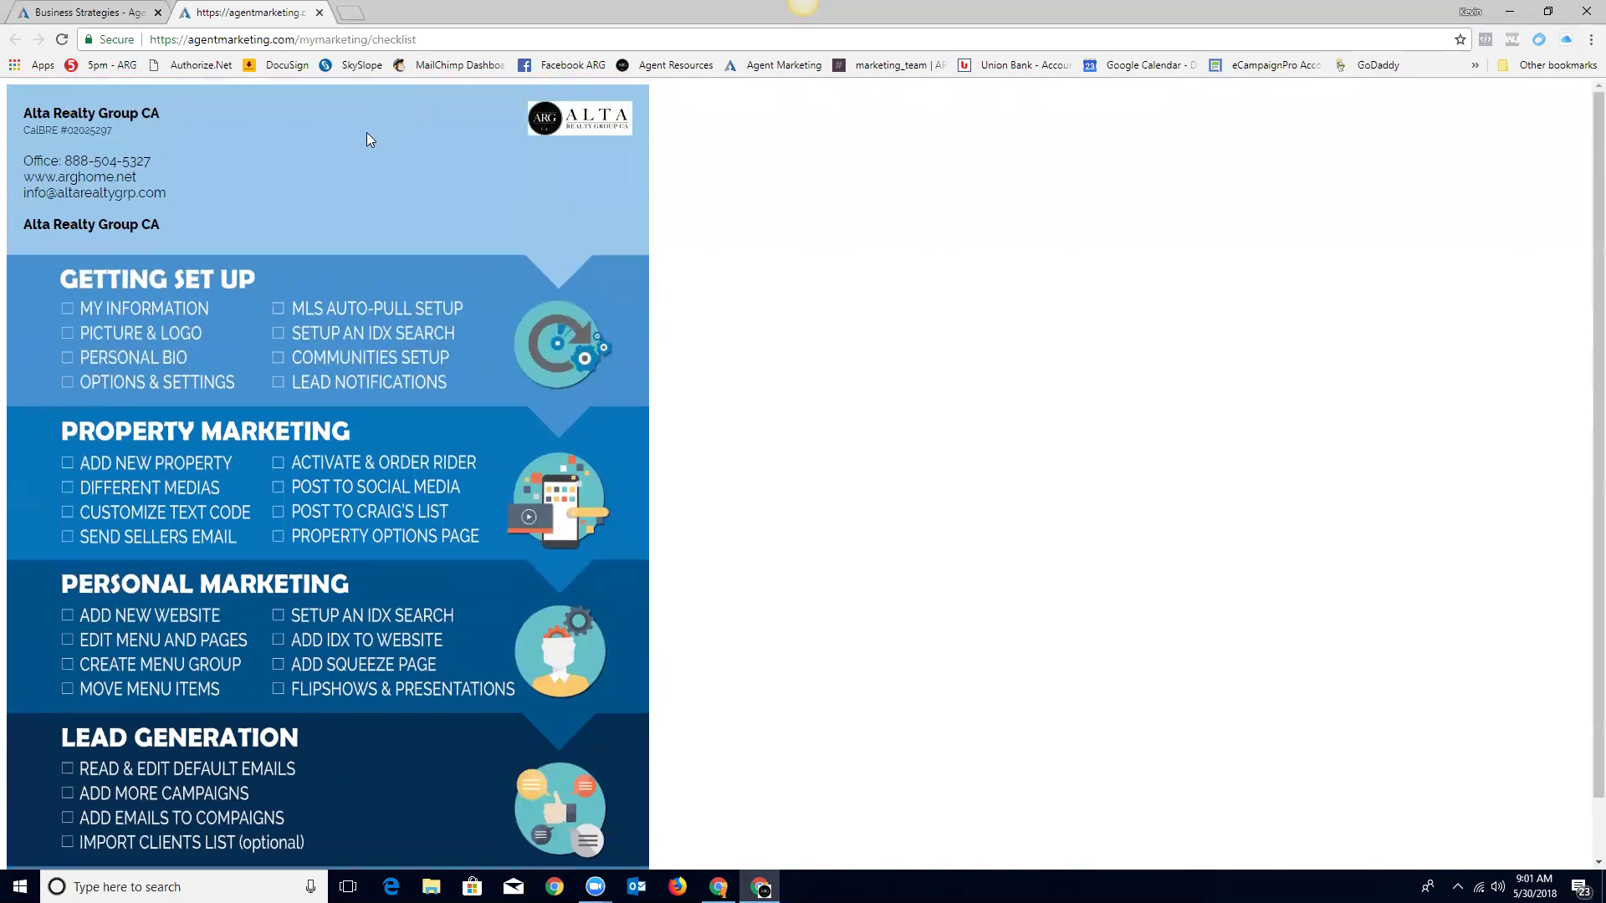
left_click(318, 12)
Step: From the dashboard, open My Profile and scroll through the Personal Information details
left_click(82, 348)
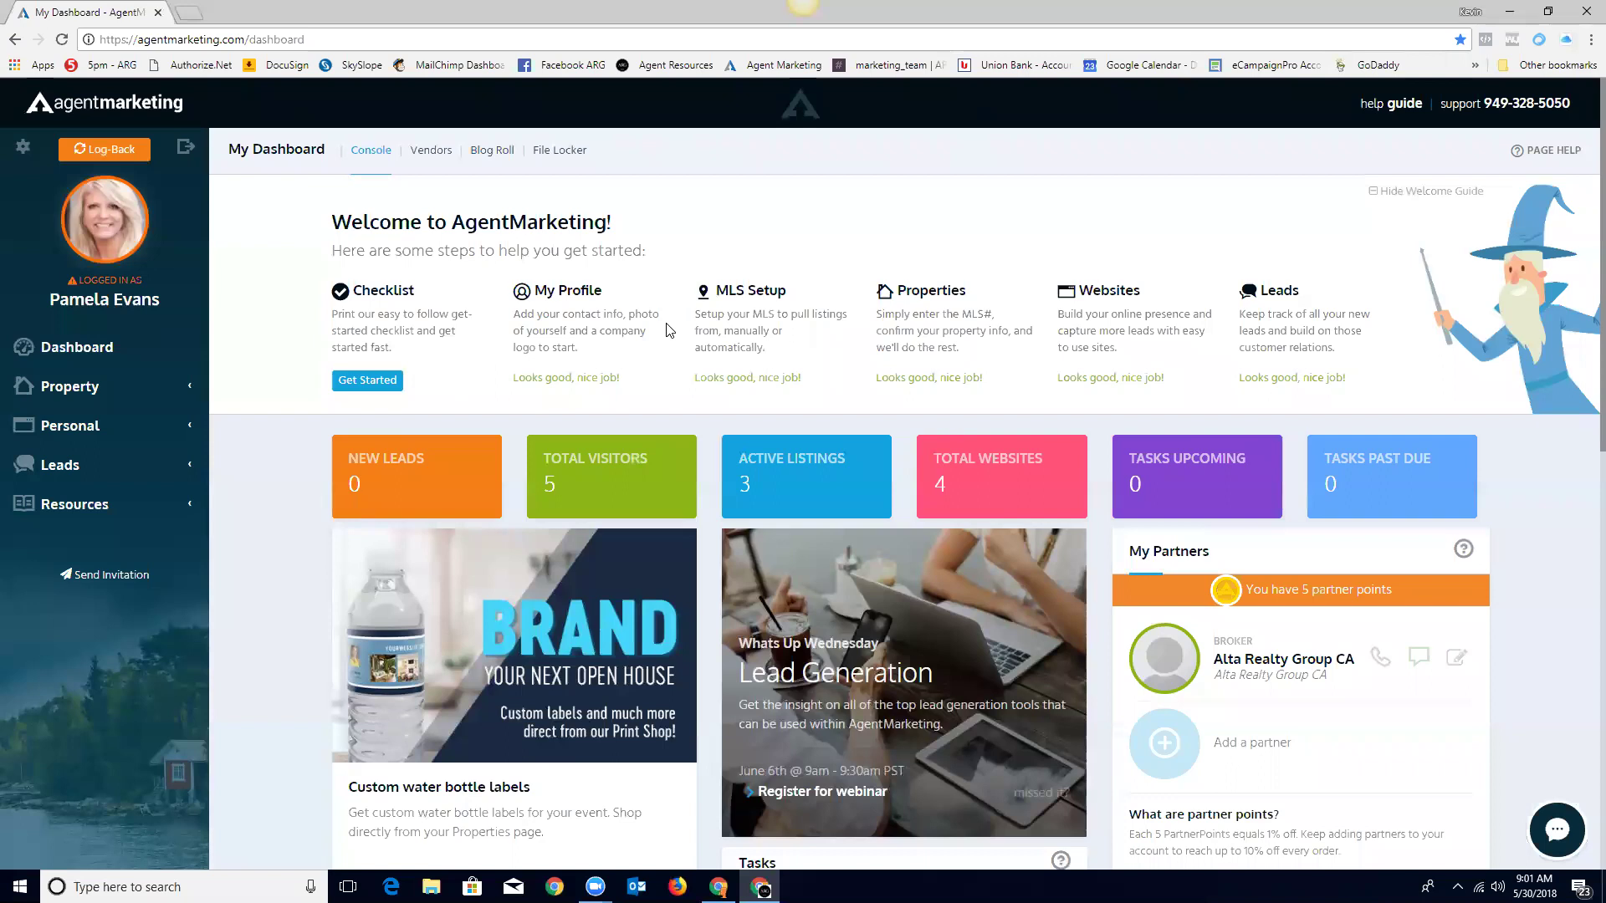
left_click(552, 297)
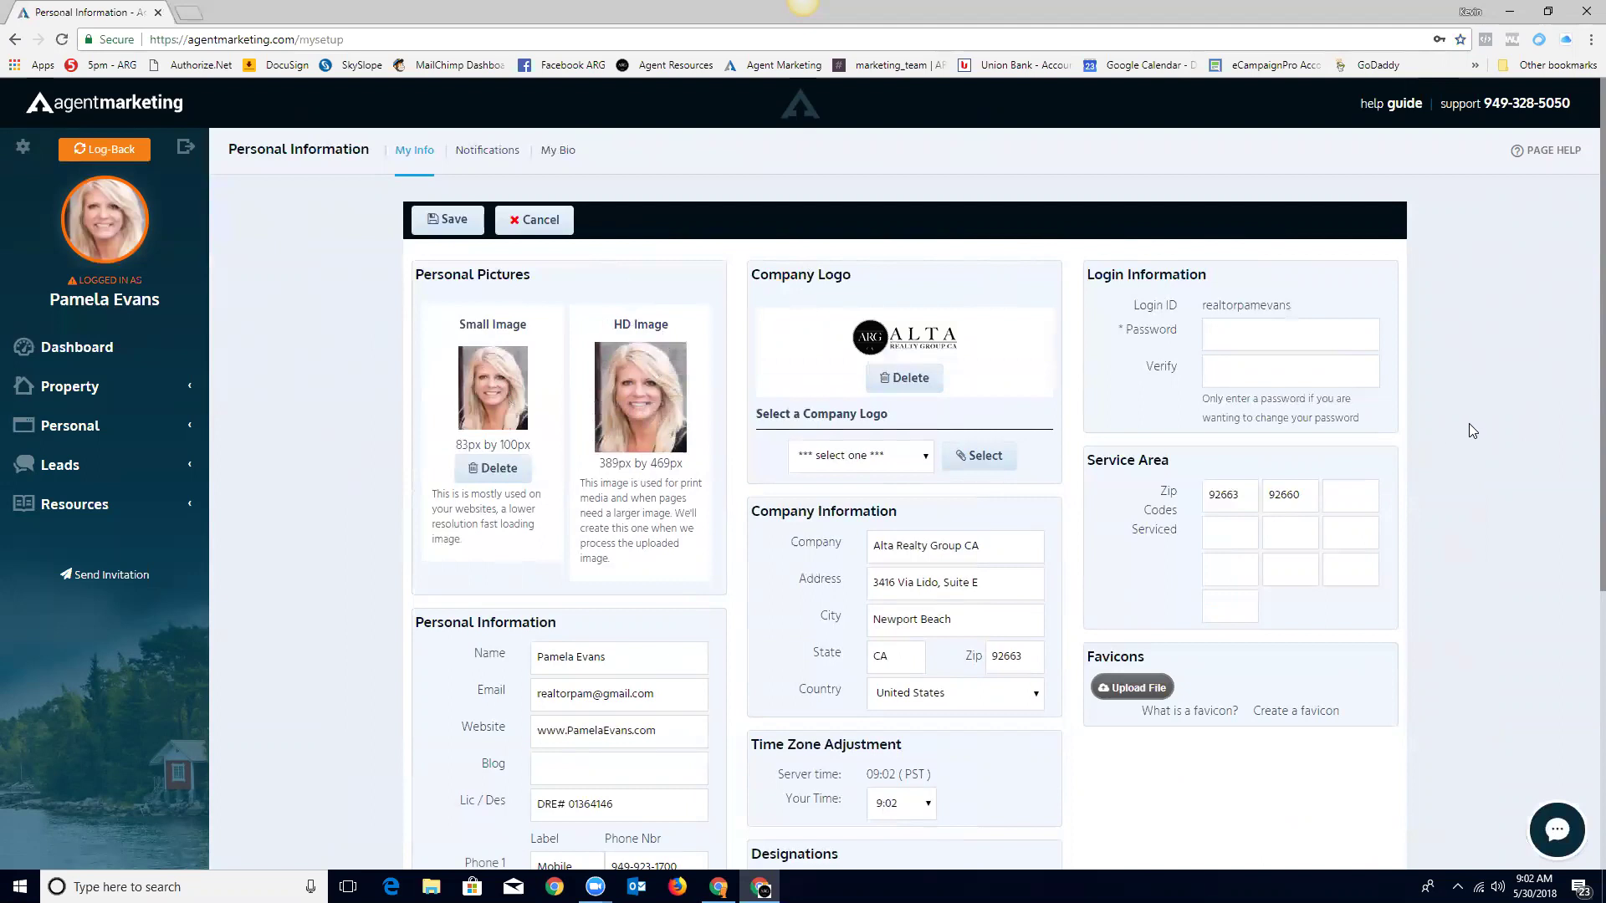
scroll(1466, 423, "down", 1)
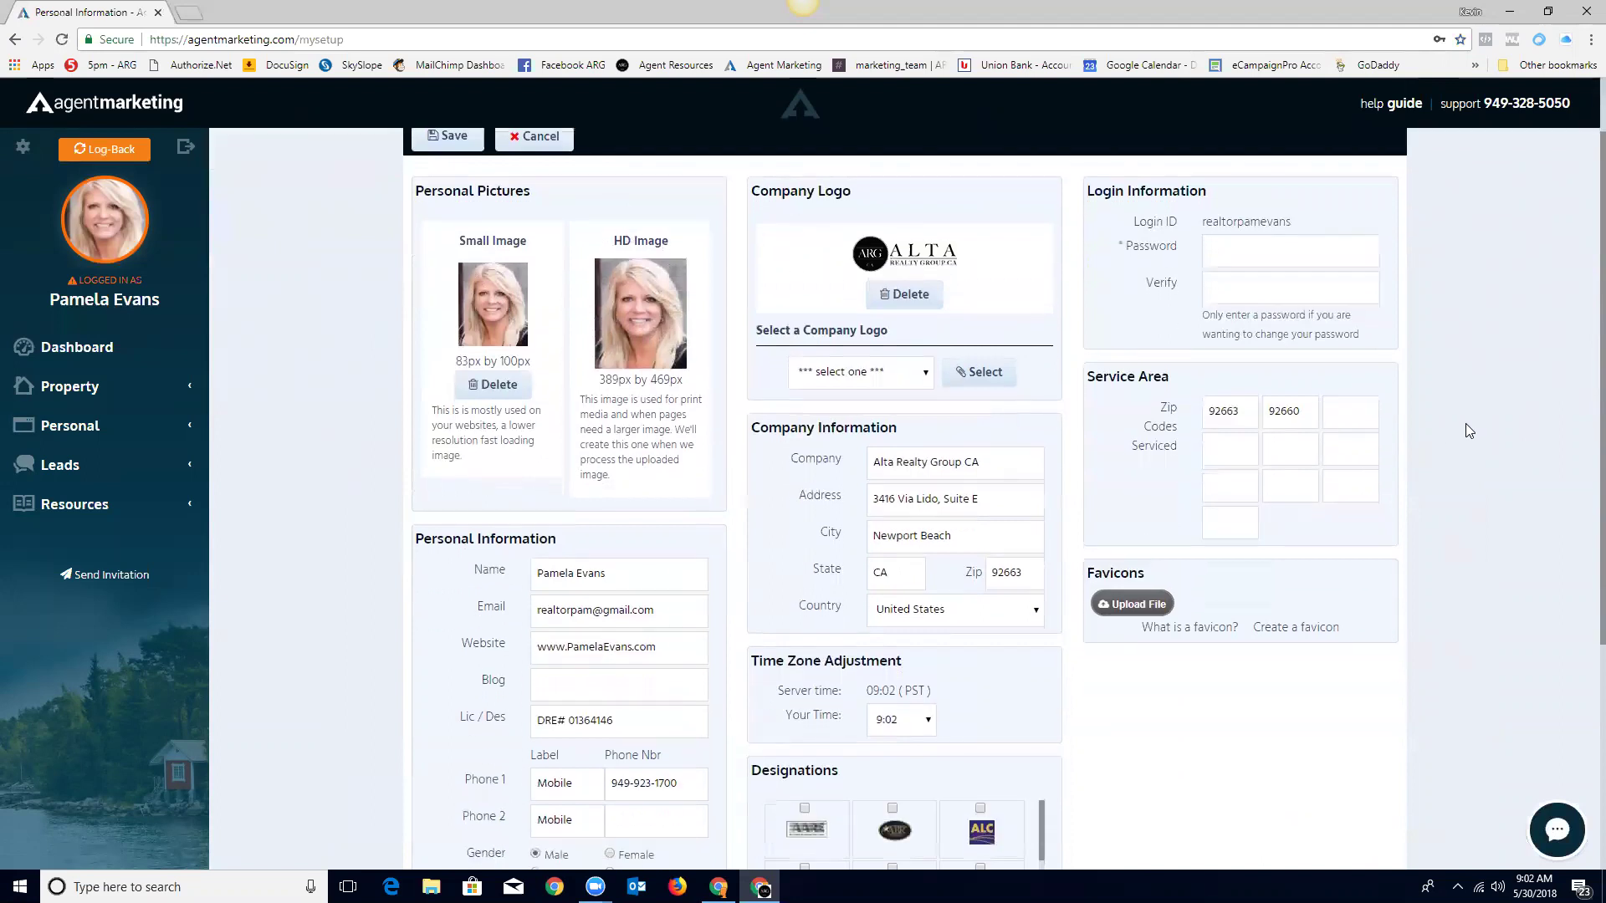
scroll(1462, 407, "down", 1)
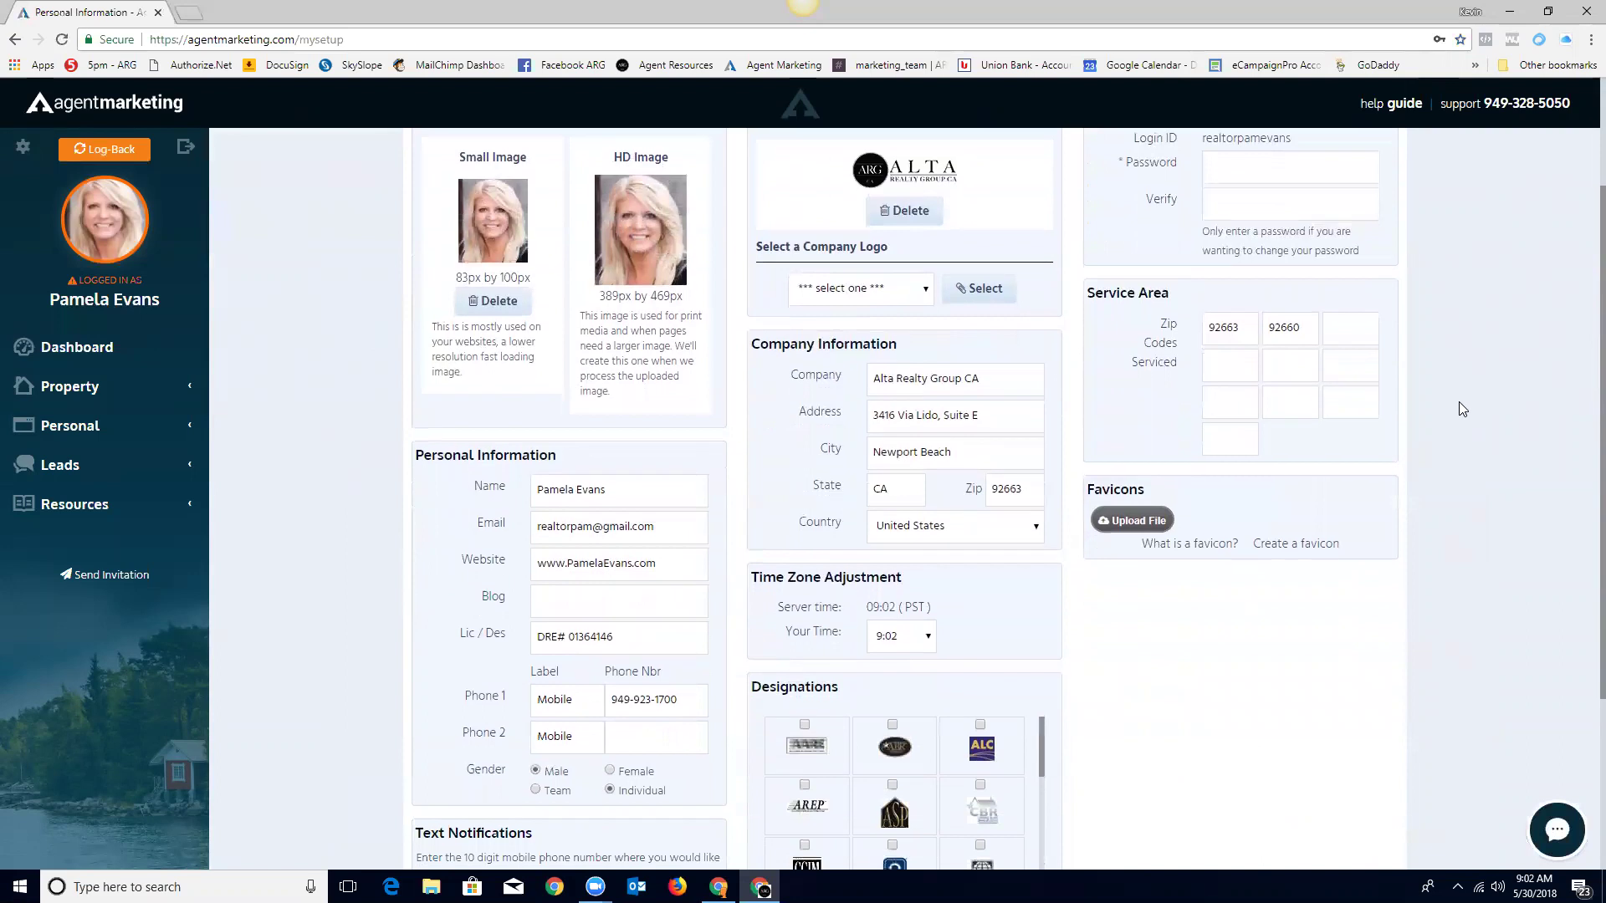
scroll(1462, 409, "down", 1)
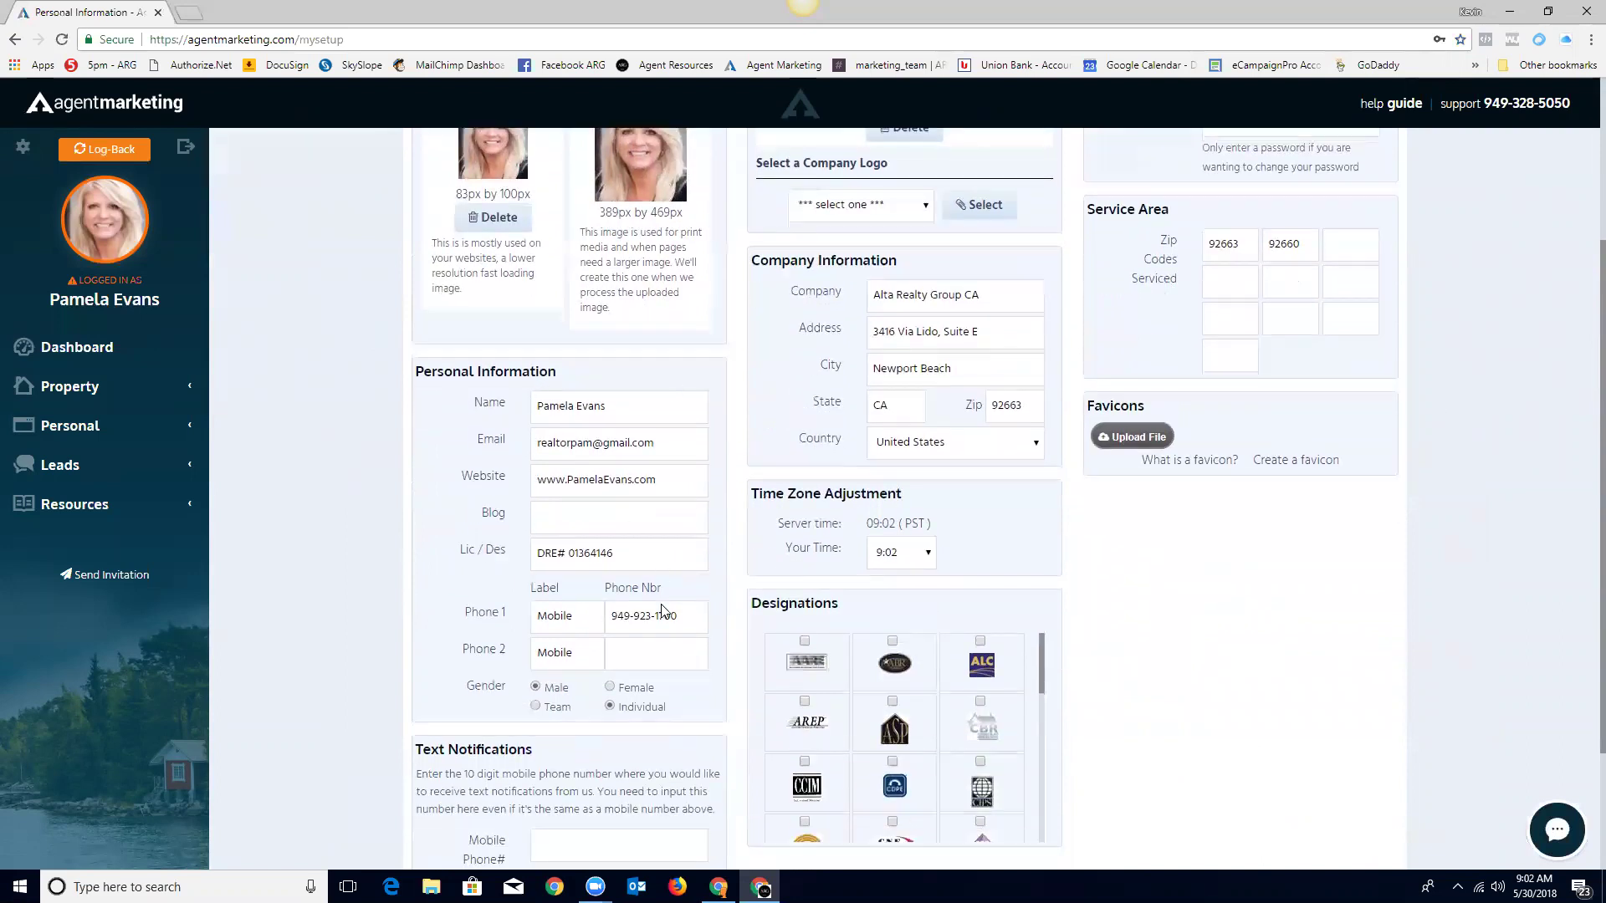
scroll(1432, 554, "down", 1)
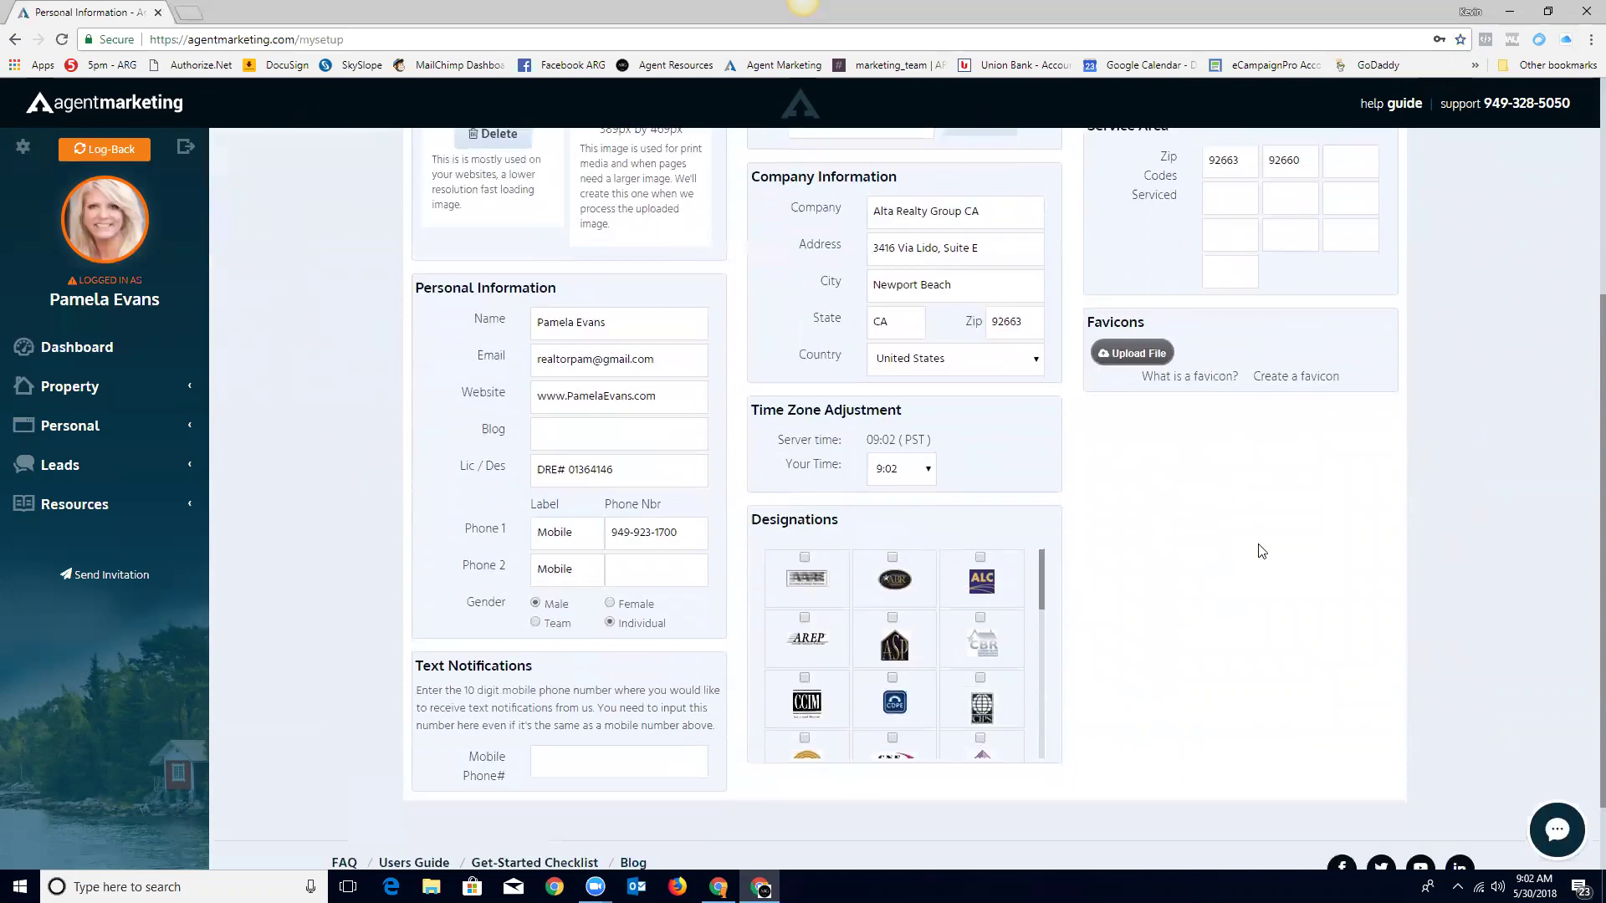
Step: Enter the agent's 10-digit mobile number in the Text Notifications Mobile Phone# field
left_click(622, 760)
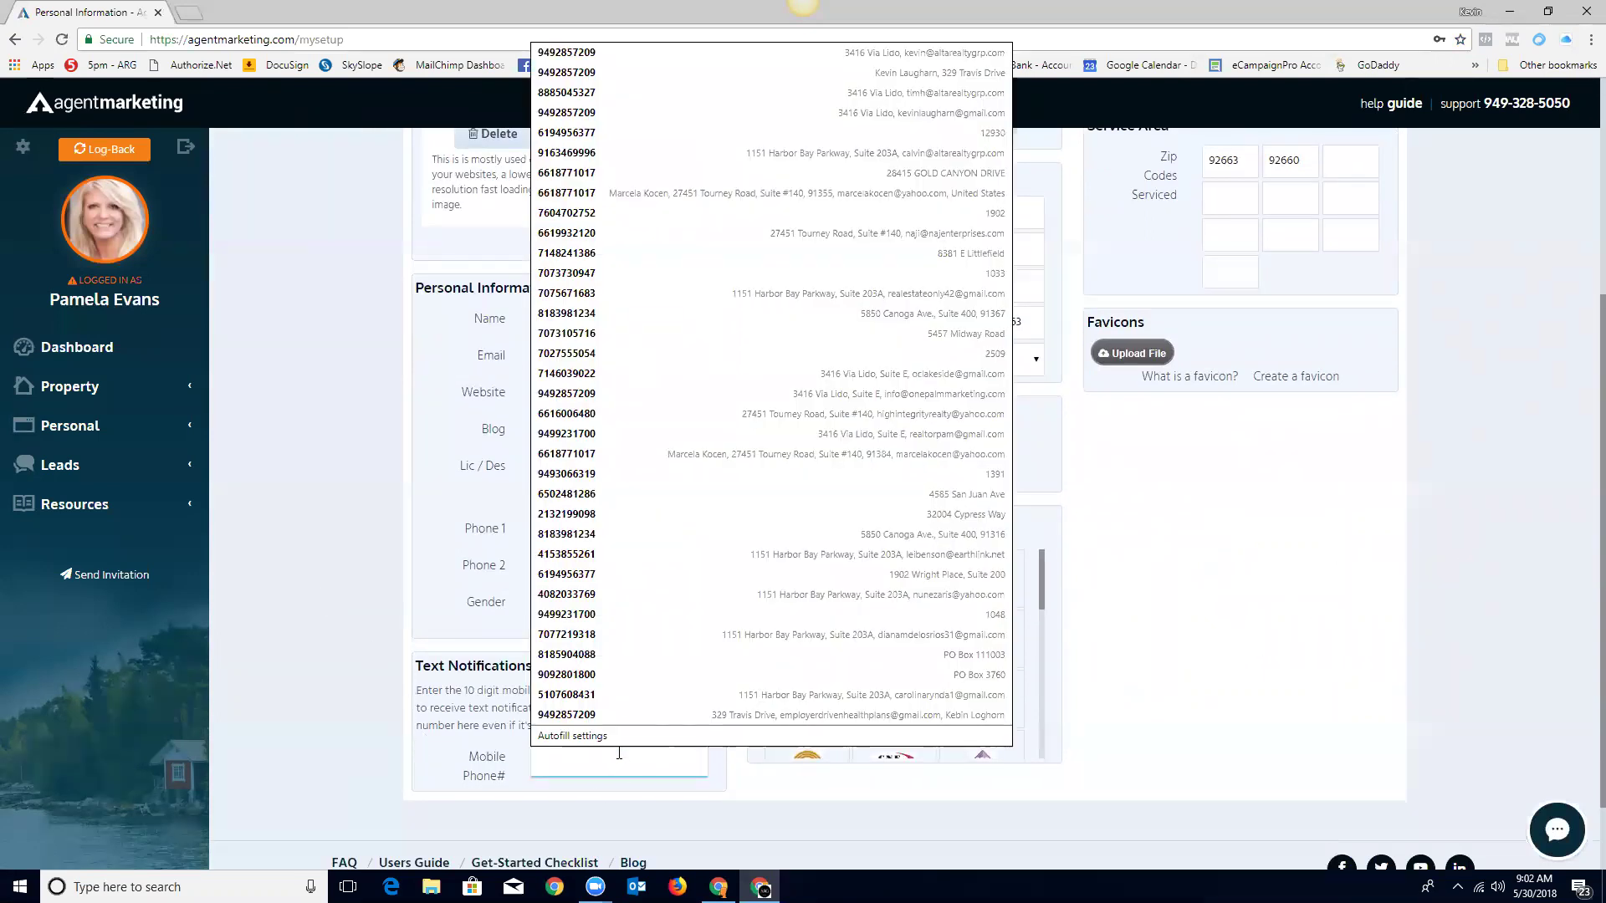
left_click(253, 498)
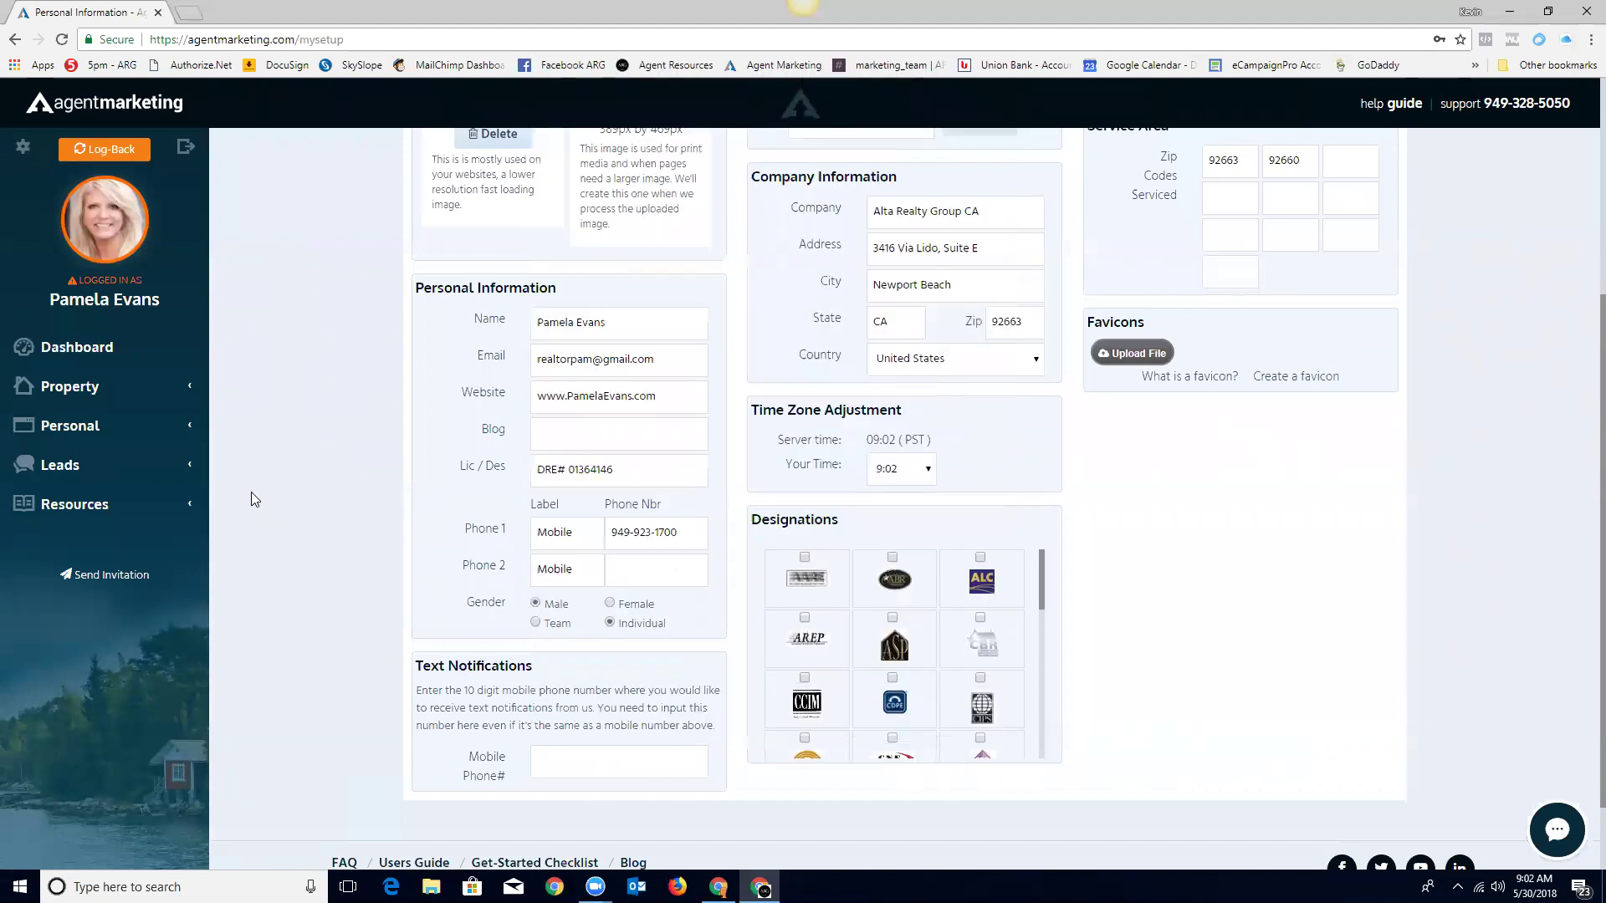
left_click(589, 768)
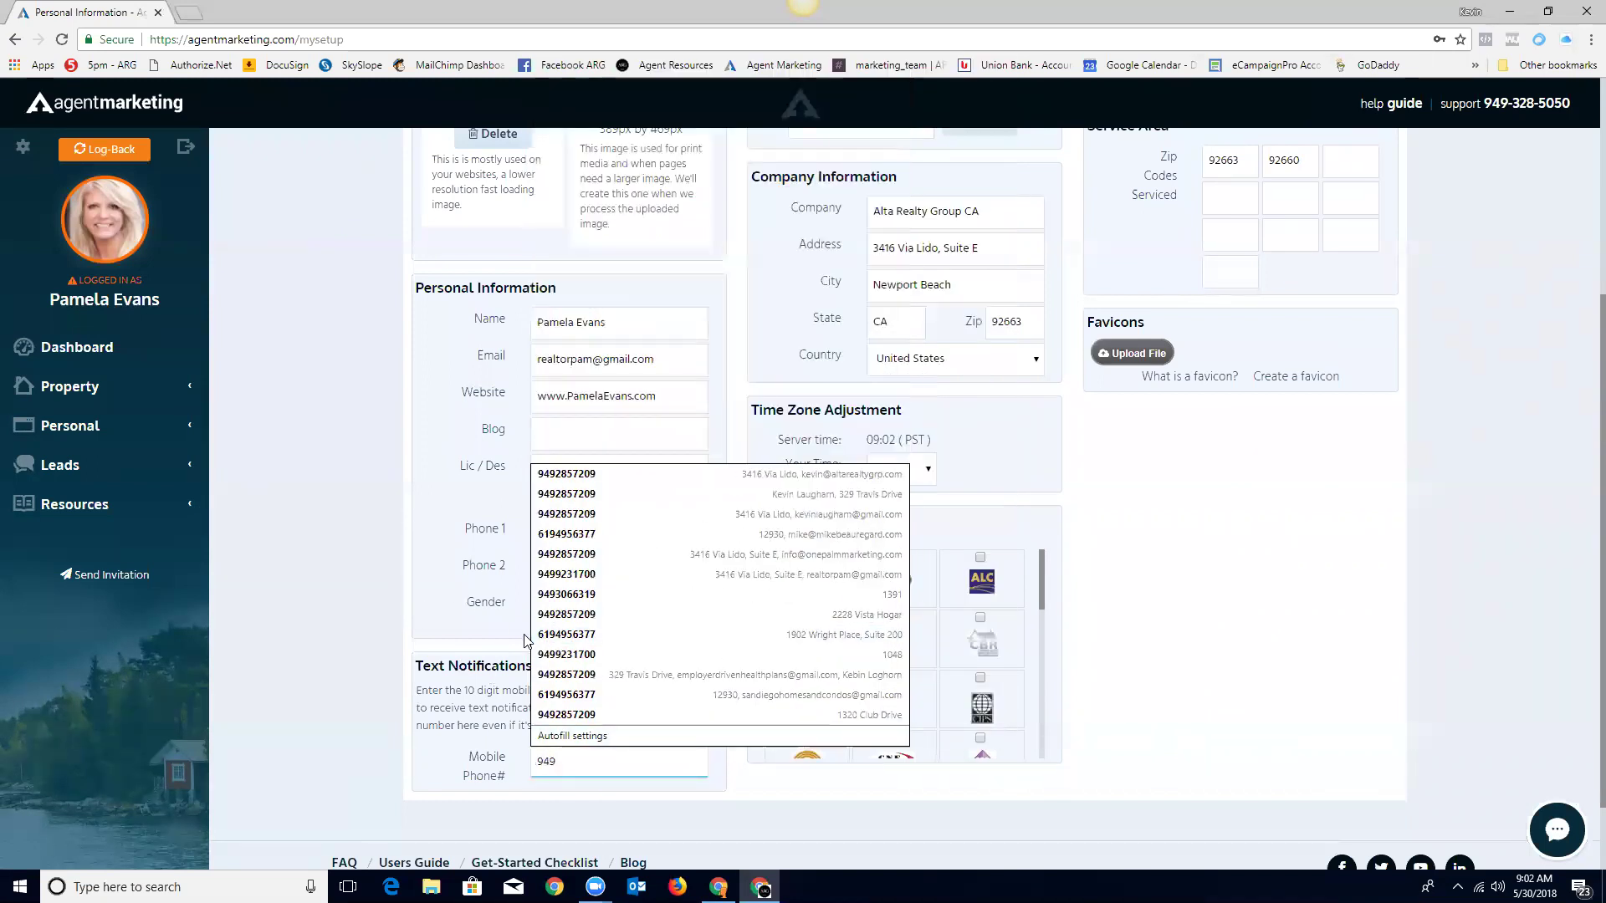
left_click(298, 500)
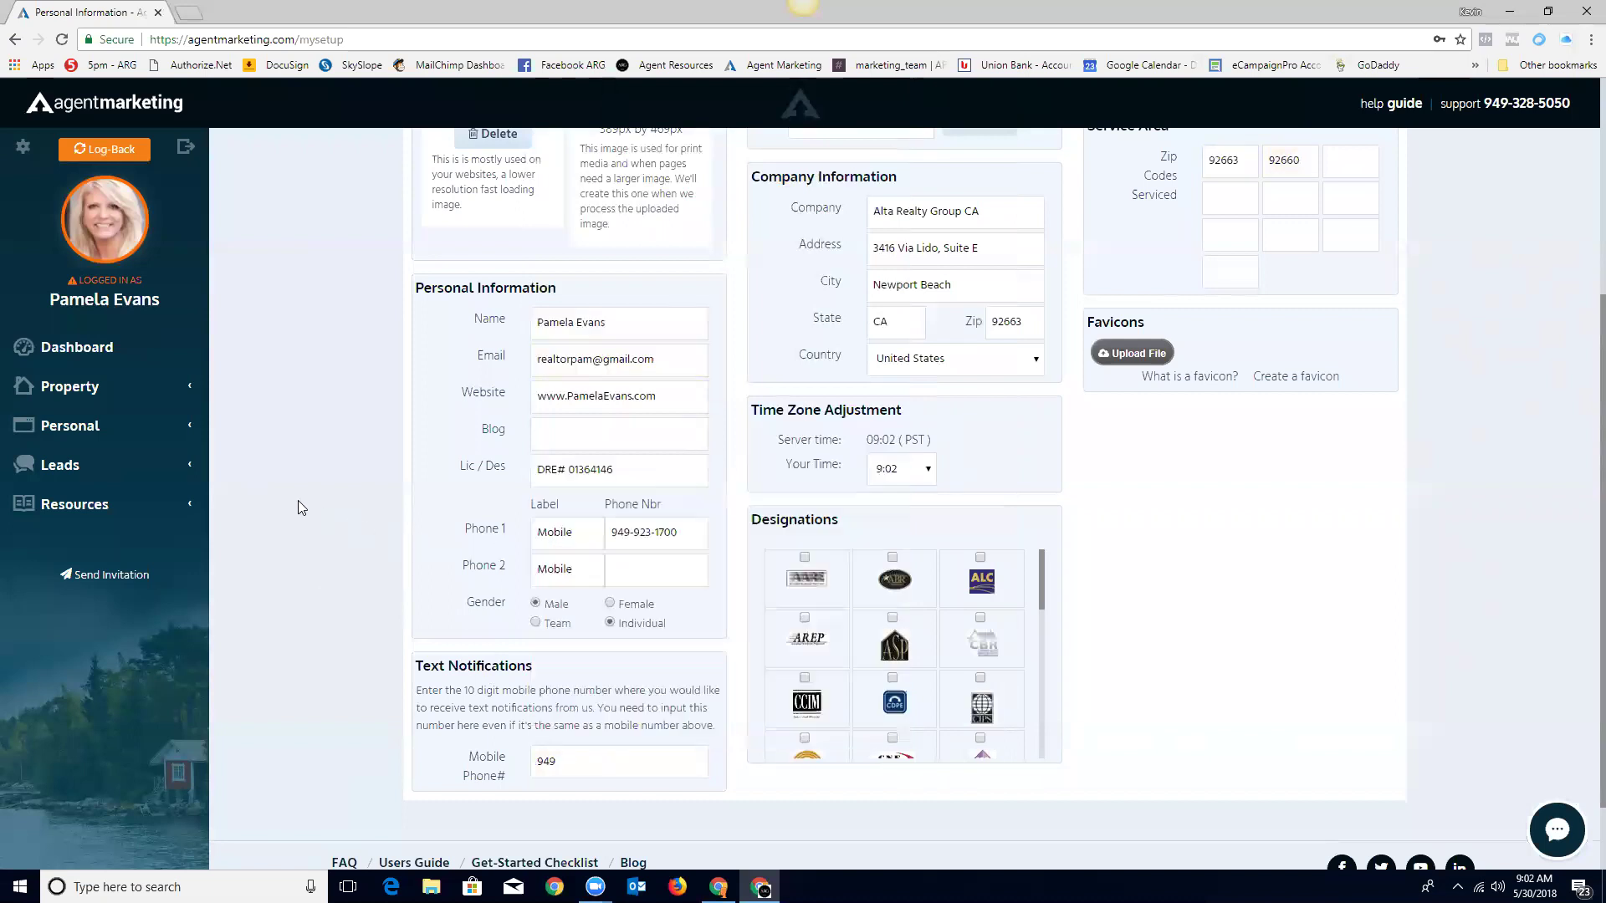
left_click(605, 761)
left_click(349, 622)
scroll(740, 561, "up", 4)
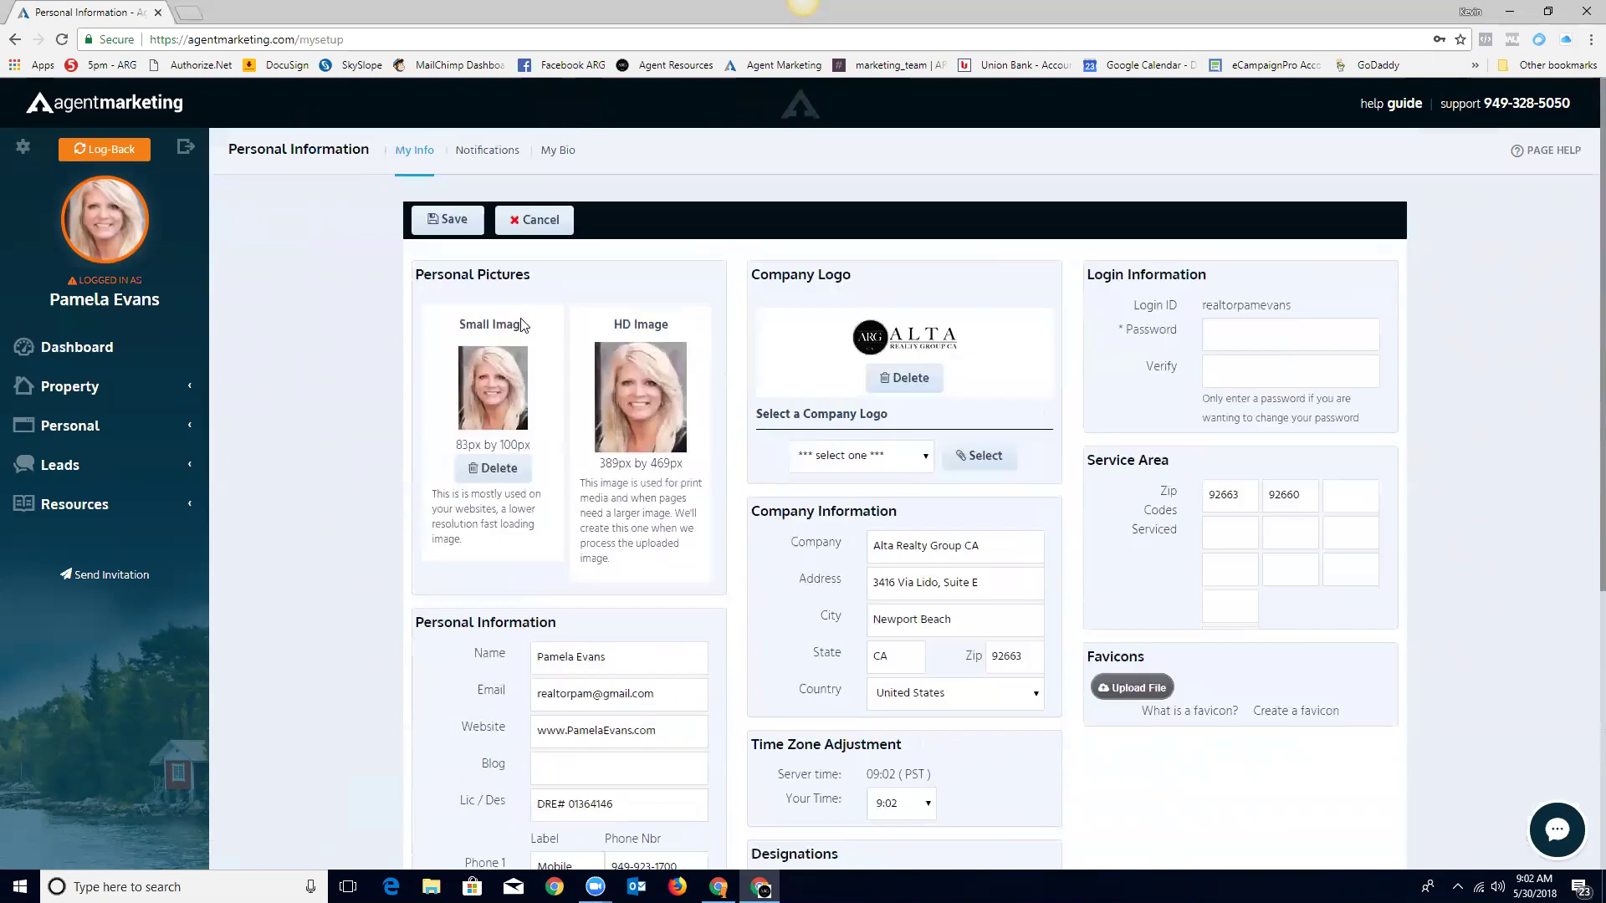
Step: Save the Personal Information changes and return to My Dashboard
left_click(452, 220)
scroll(1076, 561, "down", 2)
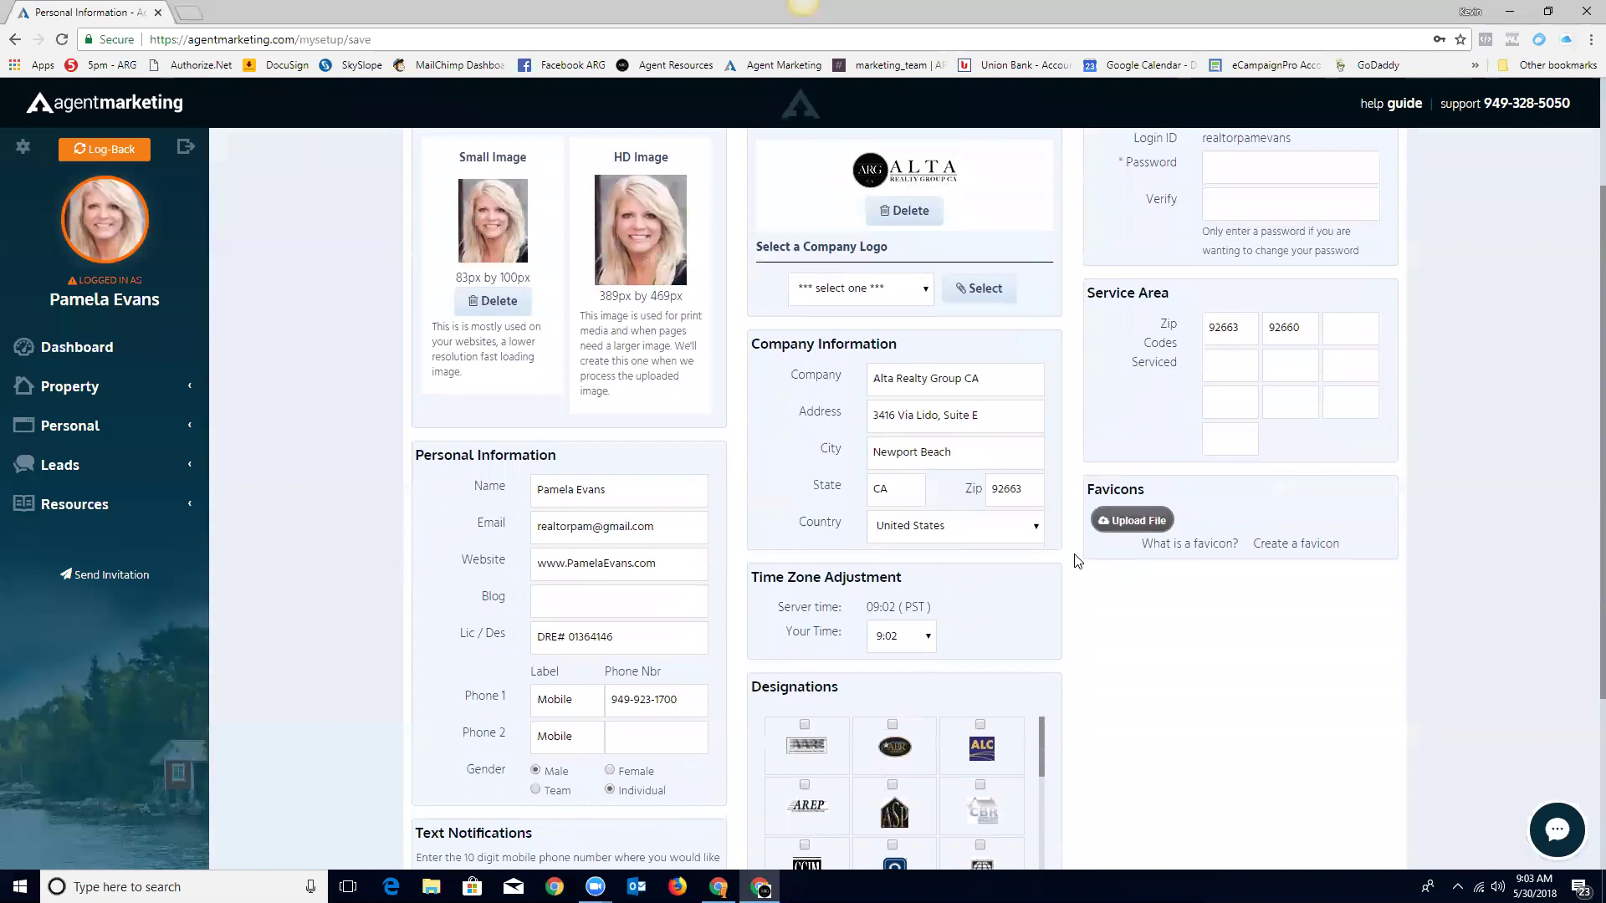
scroll(1077, 561, "up", 2)
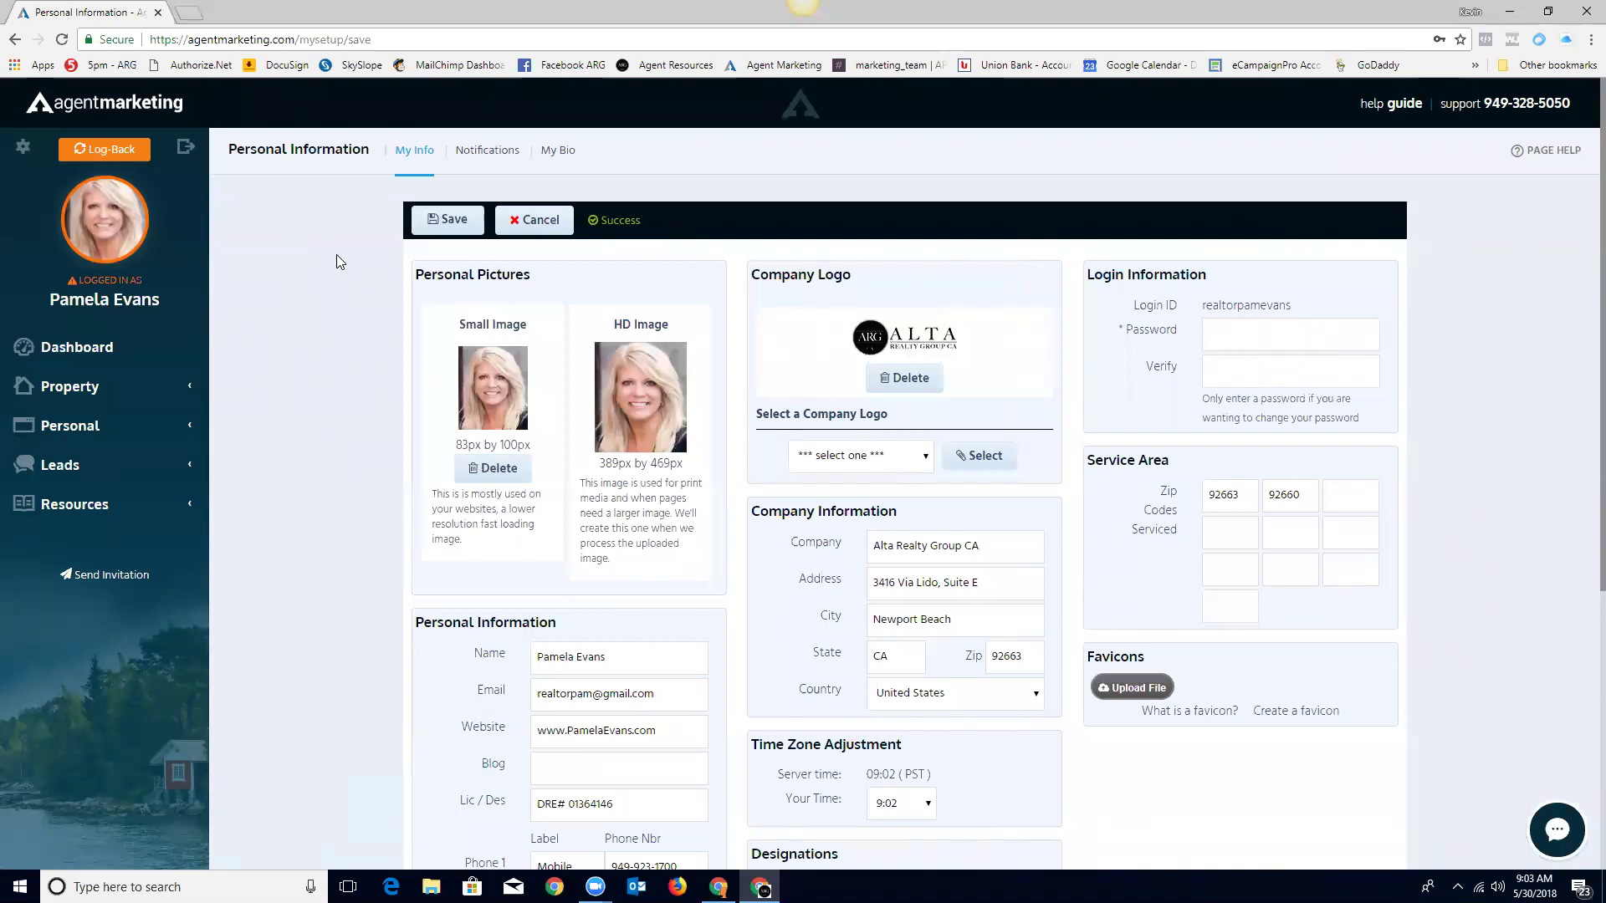
left_click(67, 346)
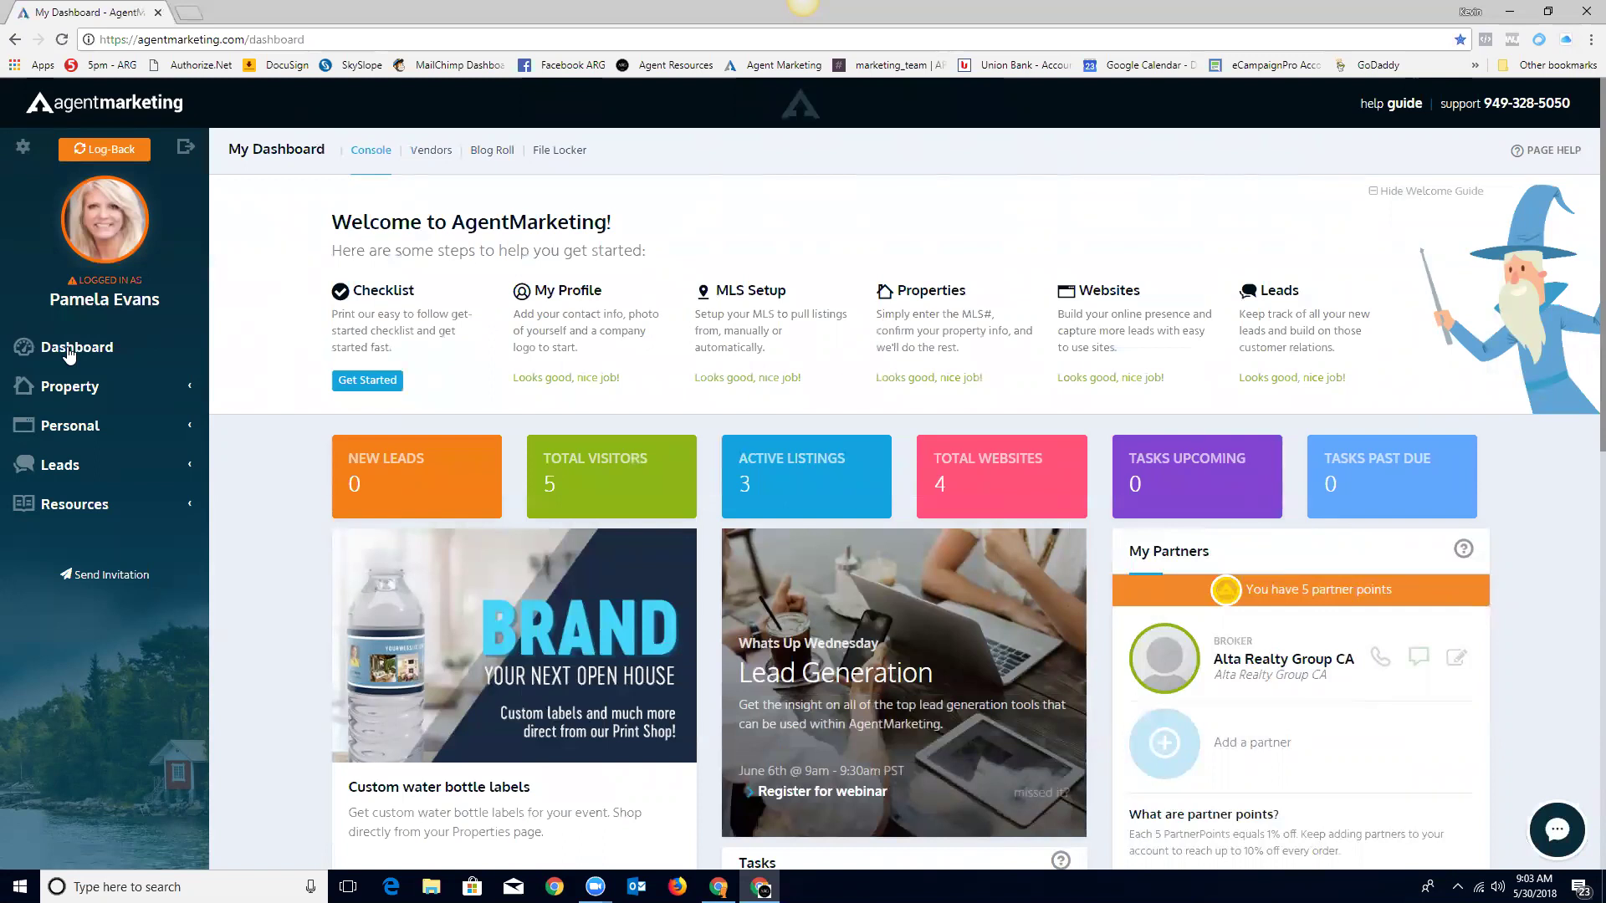
Step: Review the Primary MLS sources in MLS Setup, keeping California Regional Multiple Listing Service selected
left_click(743, 292)
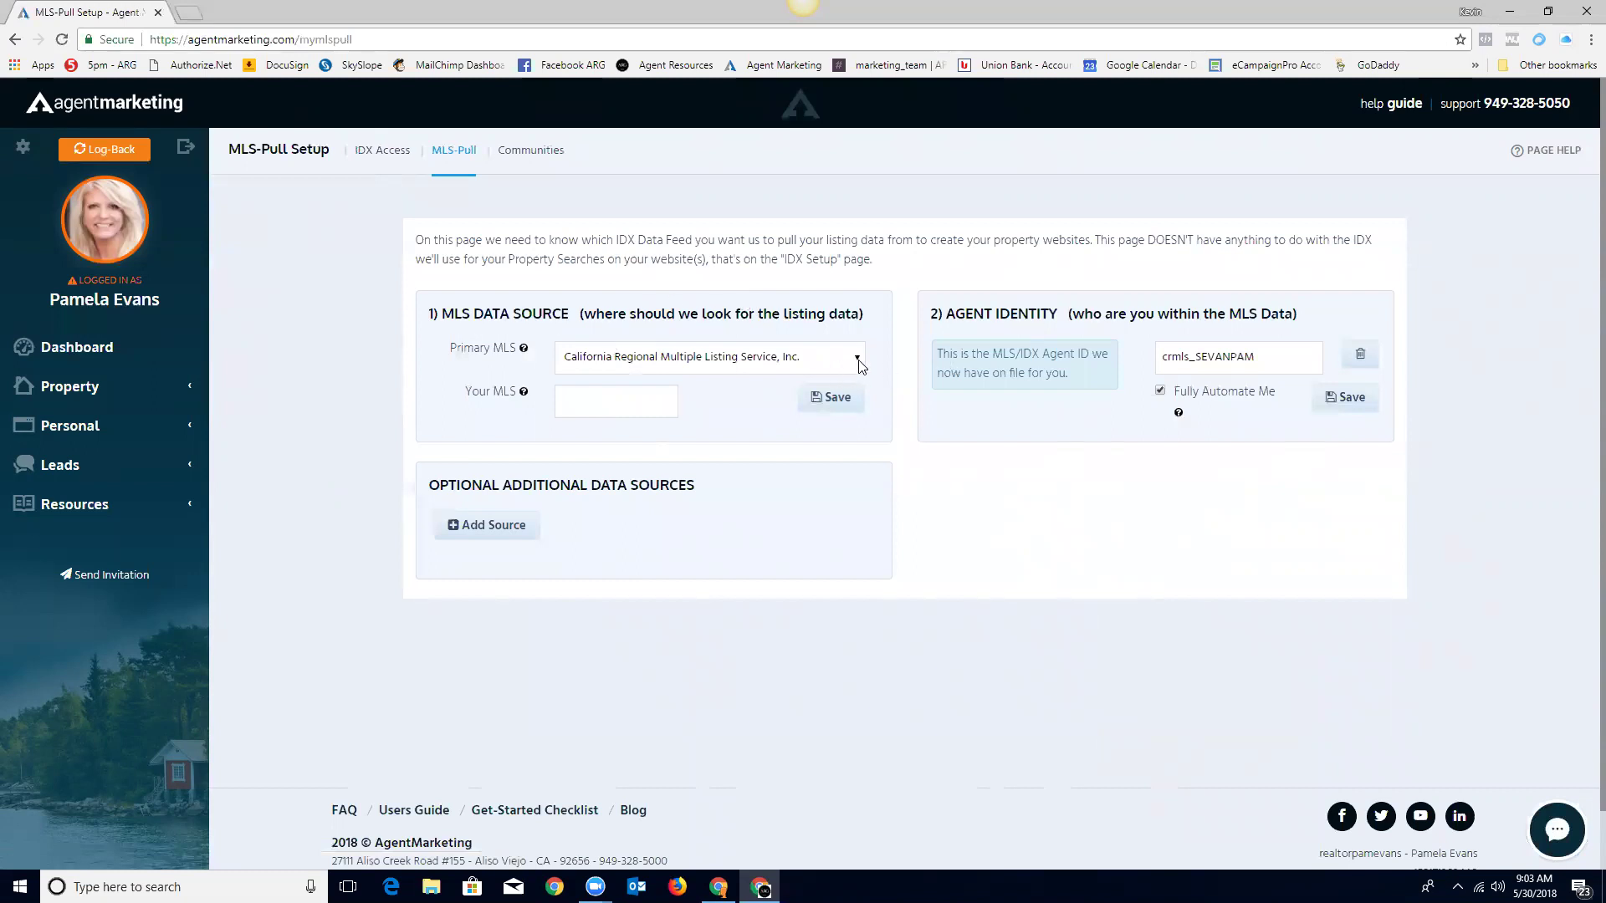
left_click(859, 360)
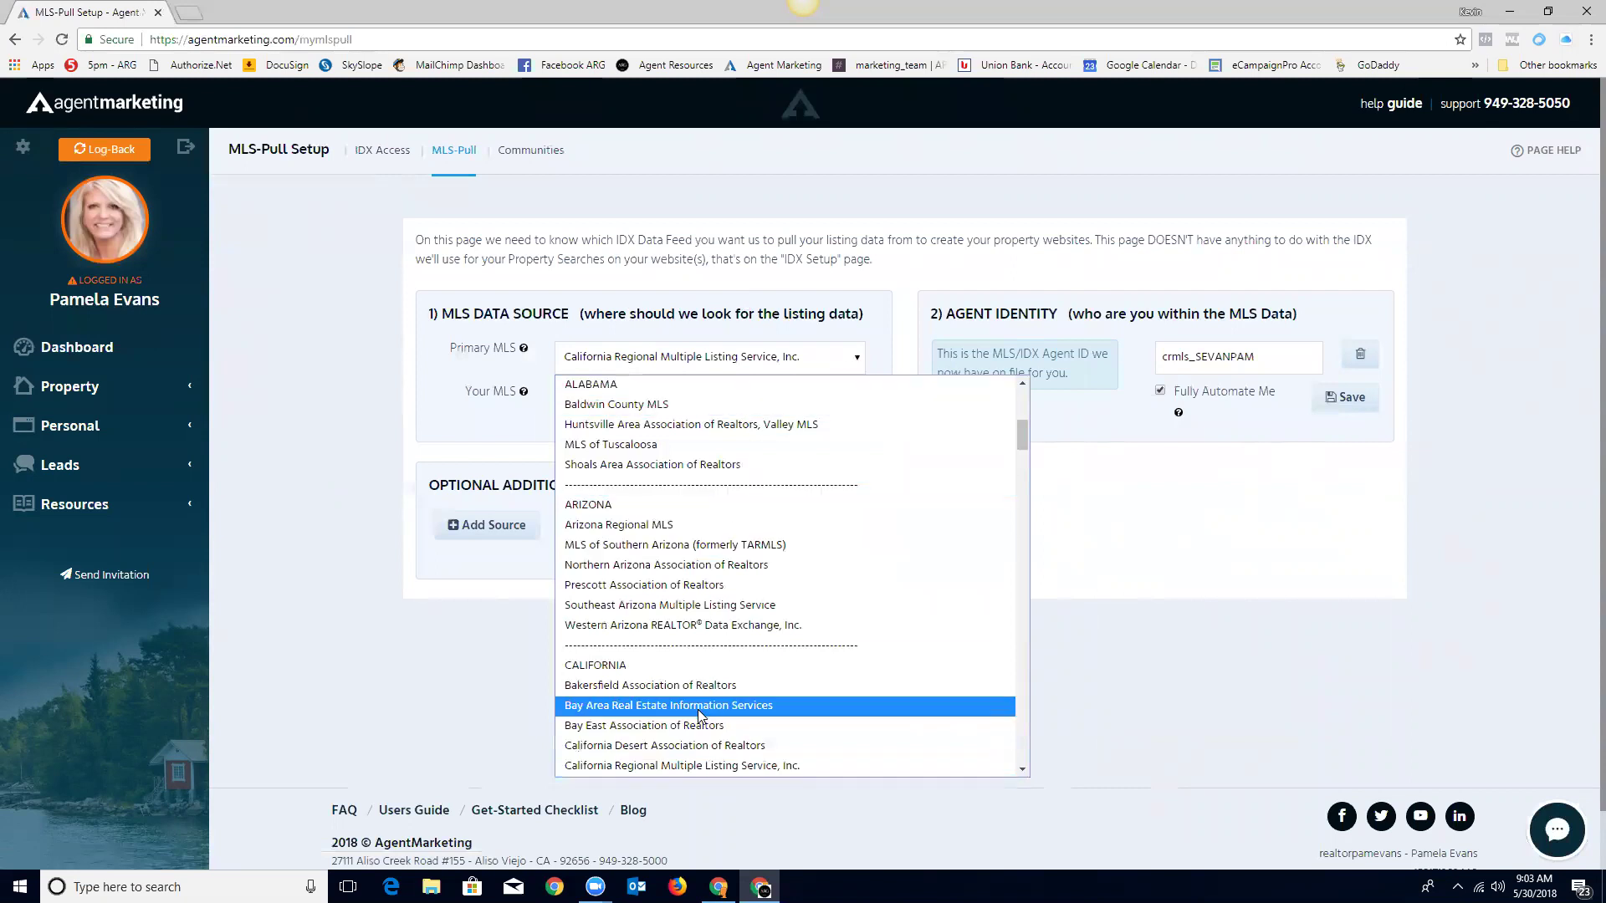
scroll(671, 676, "down", 5)
scroll(671, 676, "down", 15)
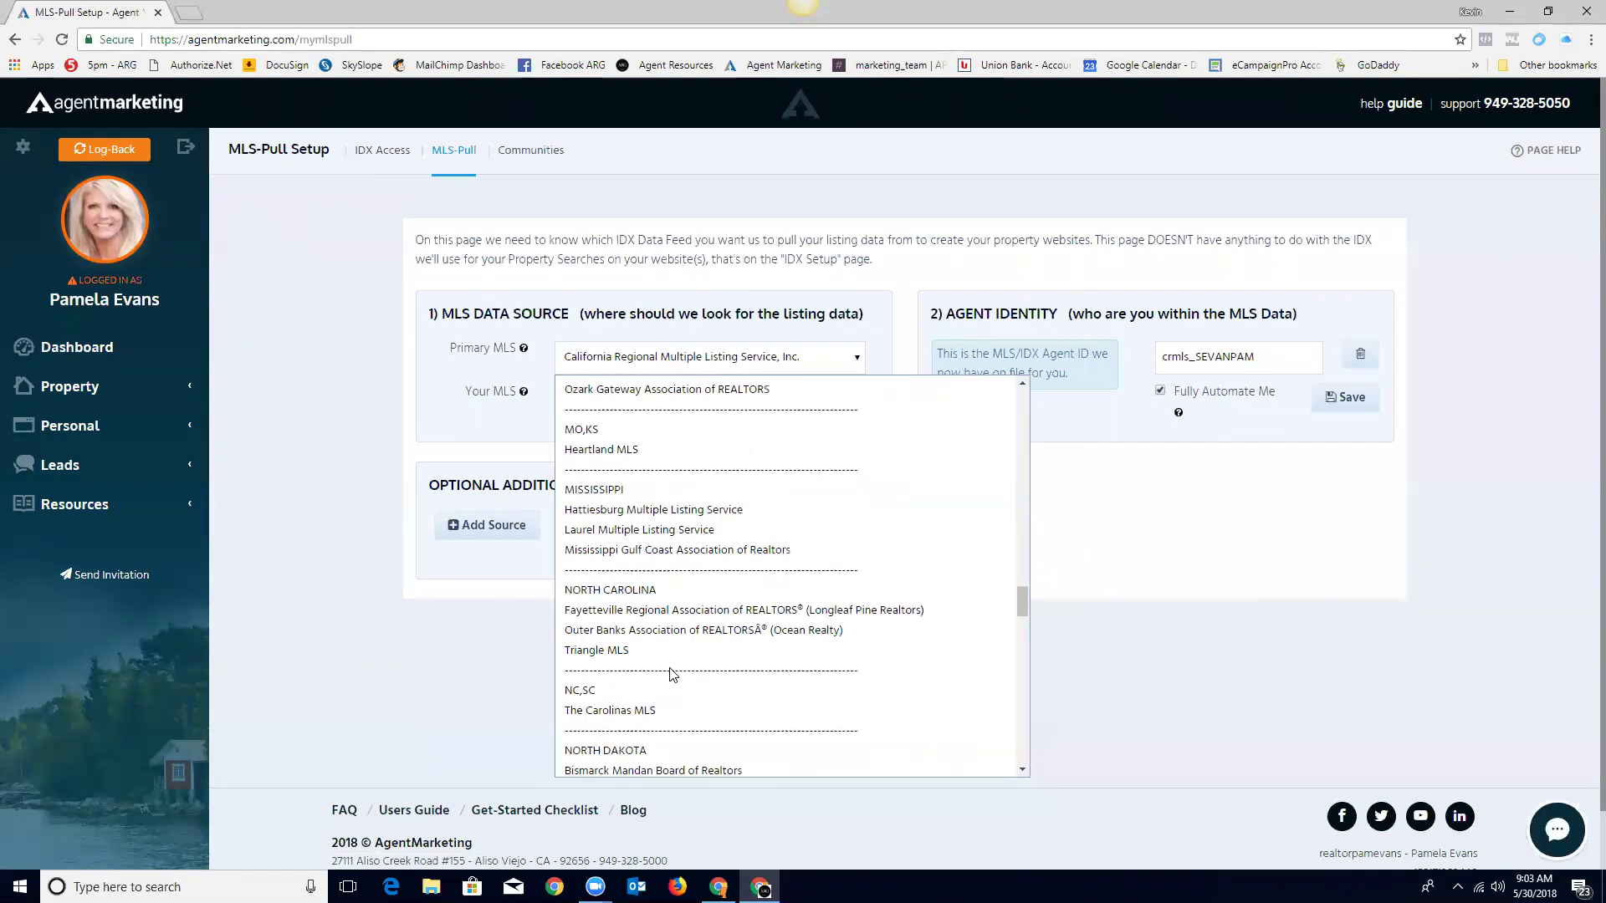
scroll(672, 676, "up", 20)
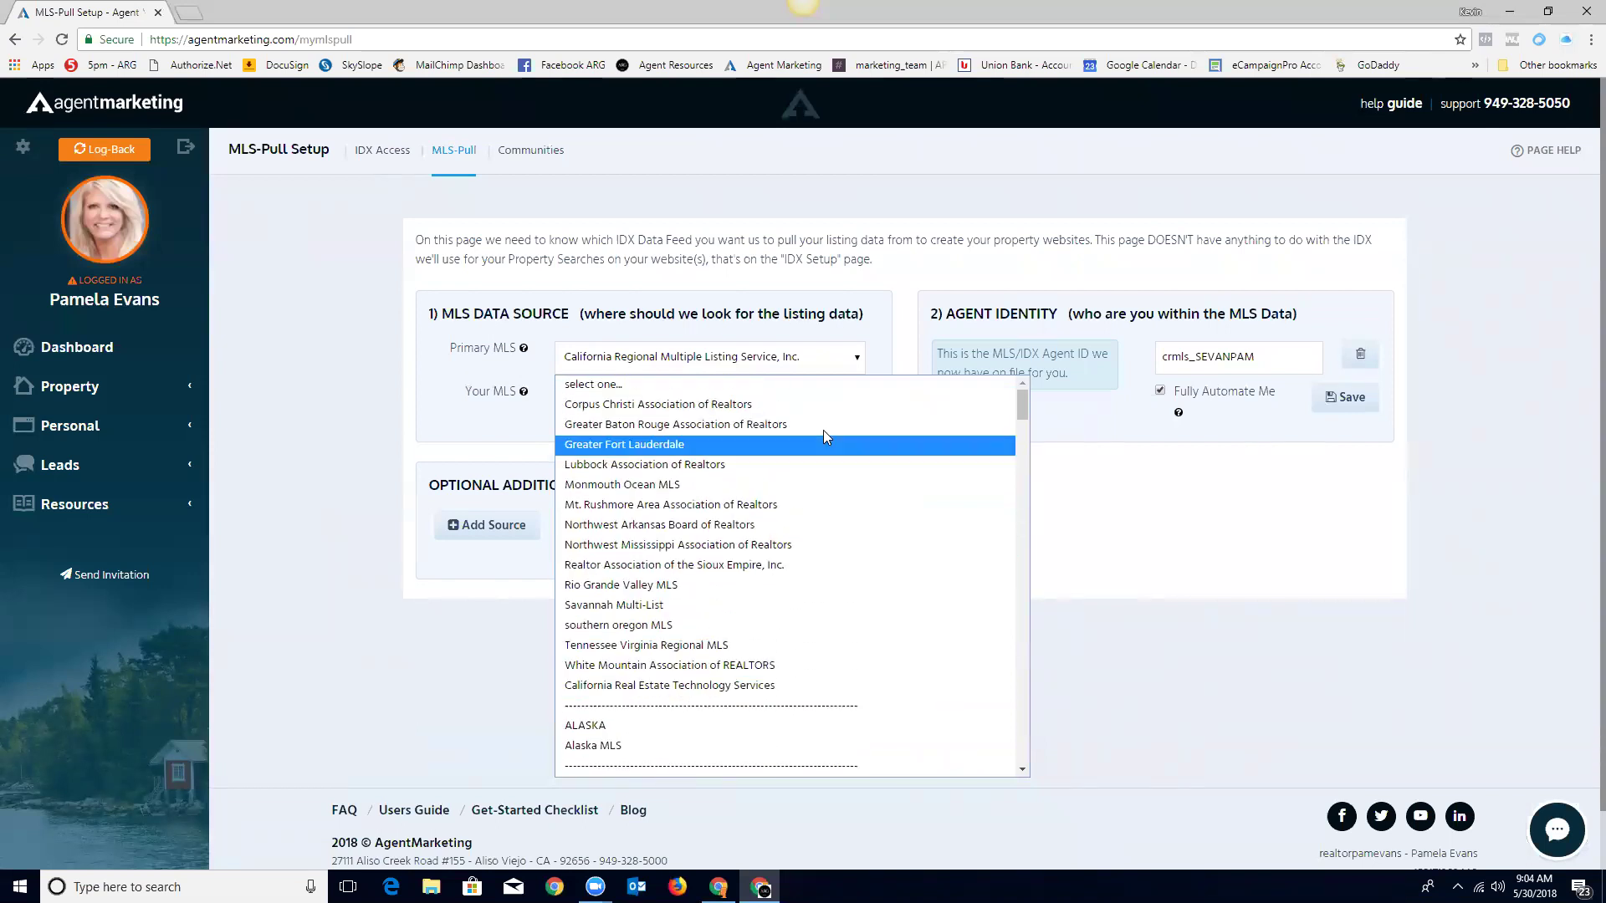
left_click(881, 346)
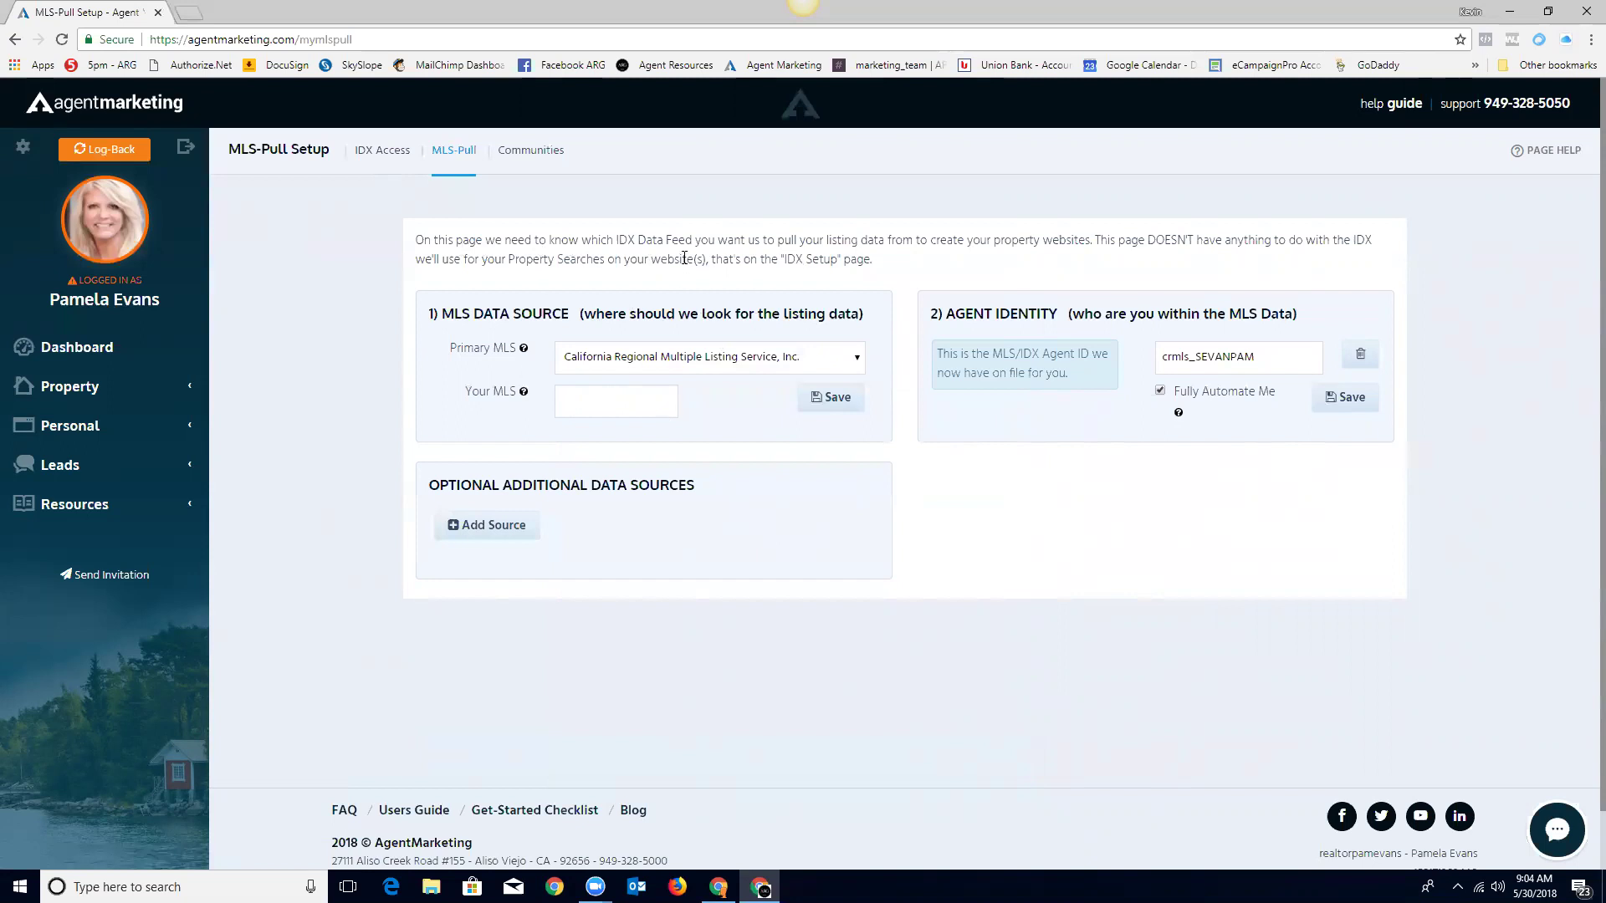
left_click(386, 157)
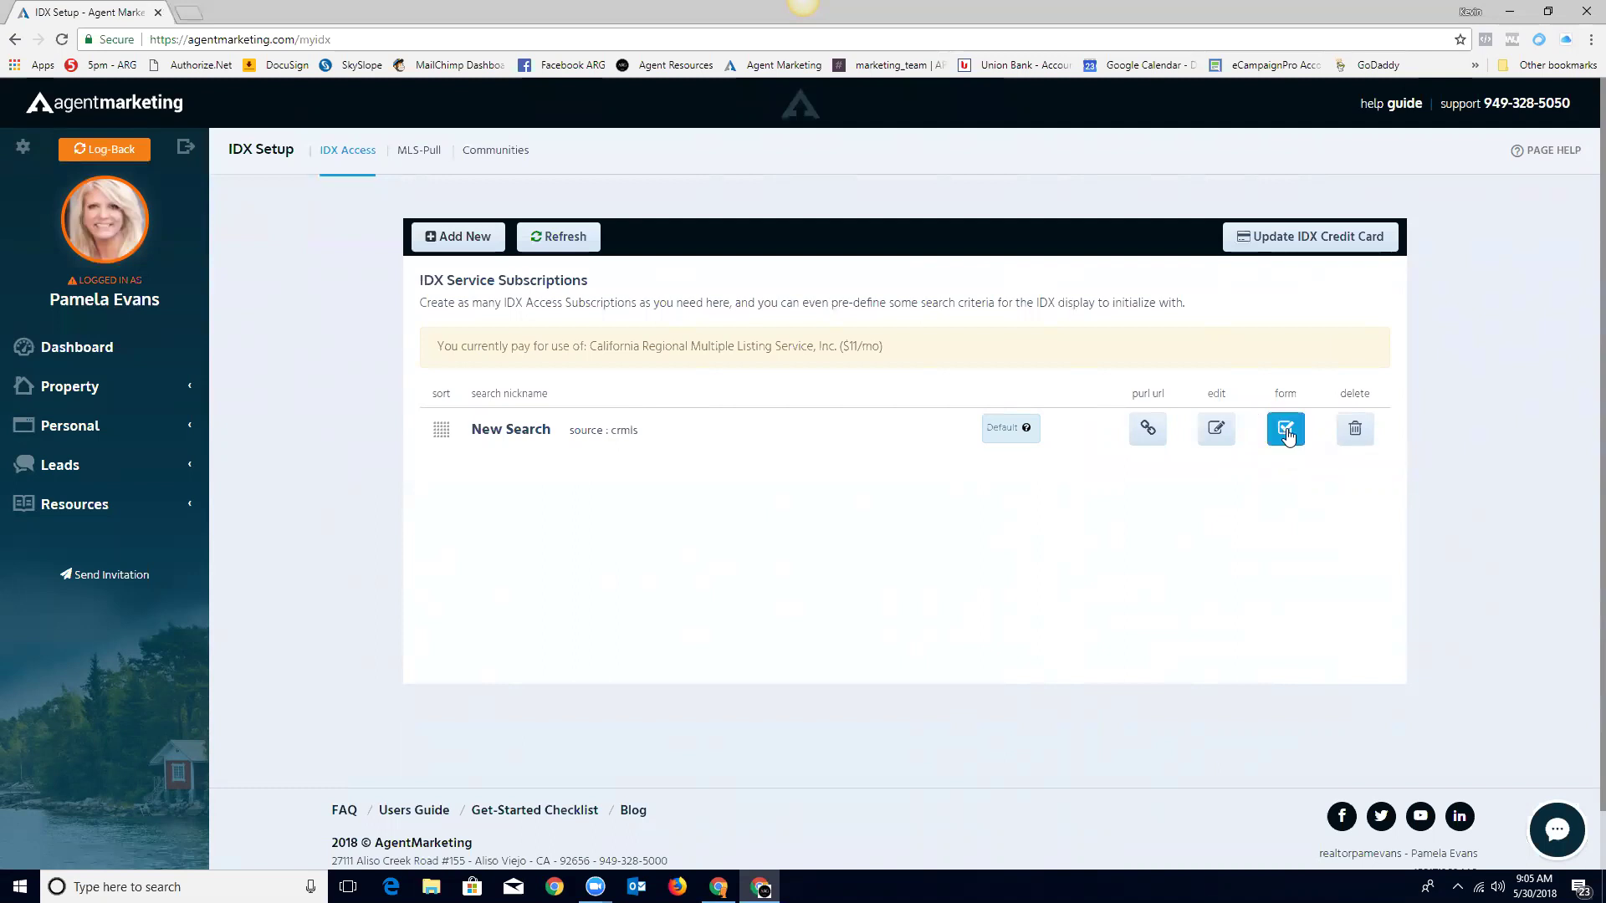
Step: Open the required IDX form for the New Search crmls subscription
left_click(1287, 430)
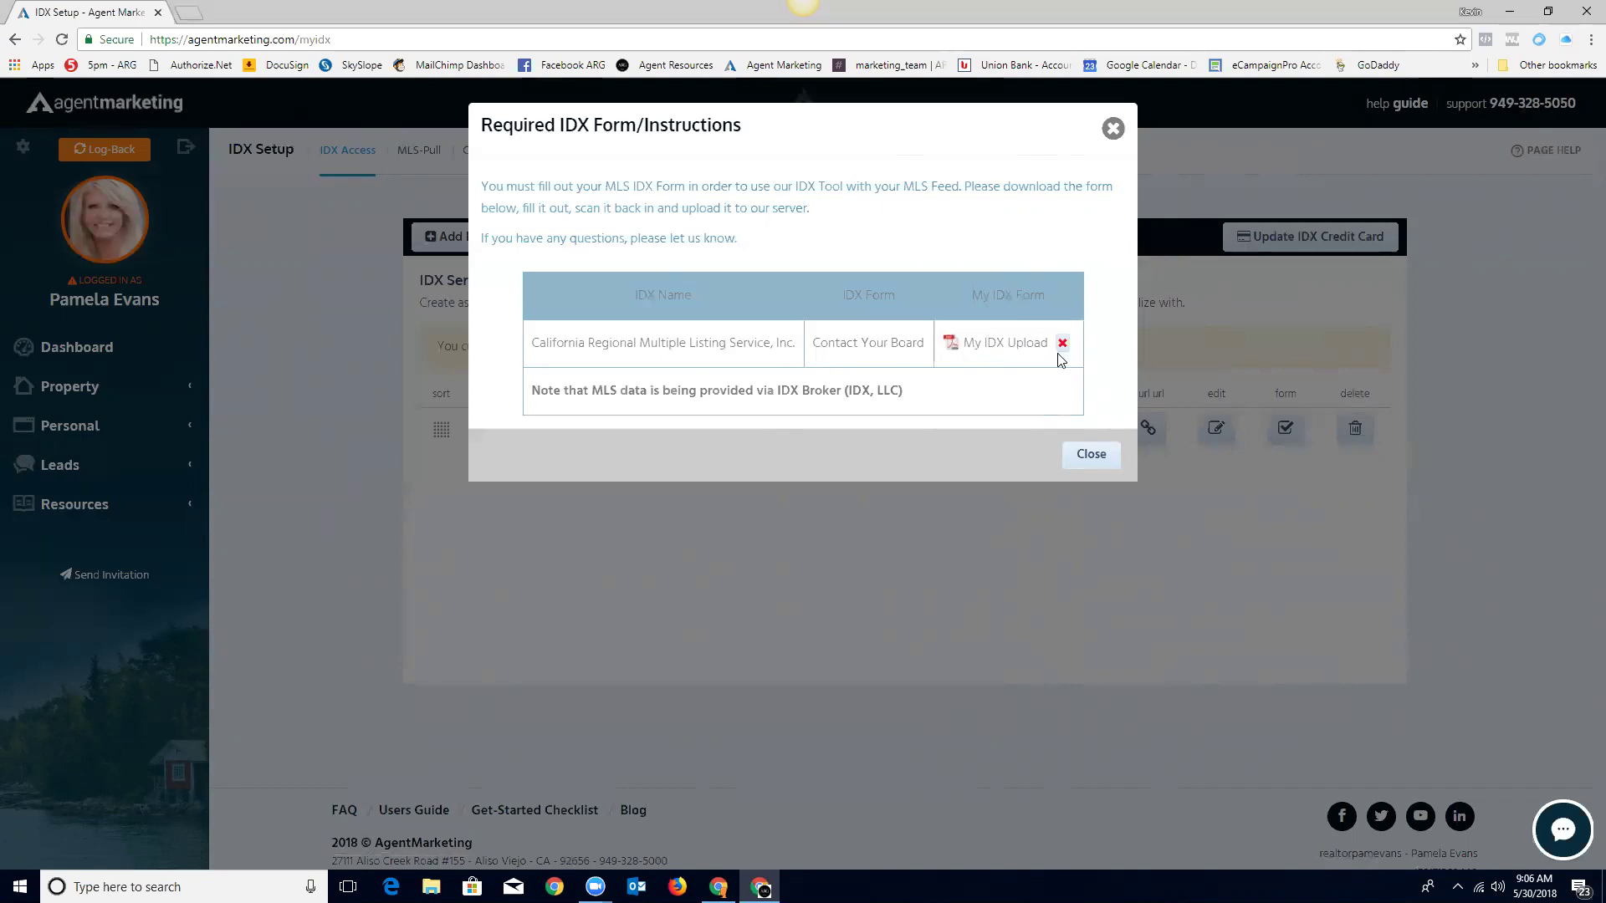
Step: Close the Required IDX Form/Instructions dialog
left_click(1091, 456)
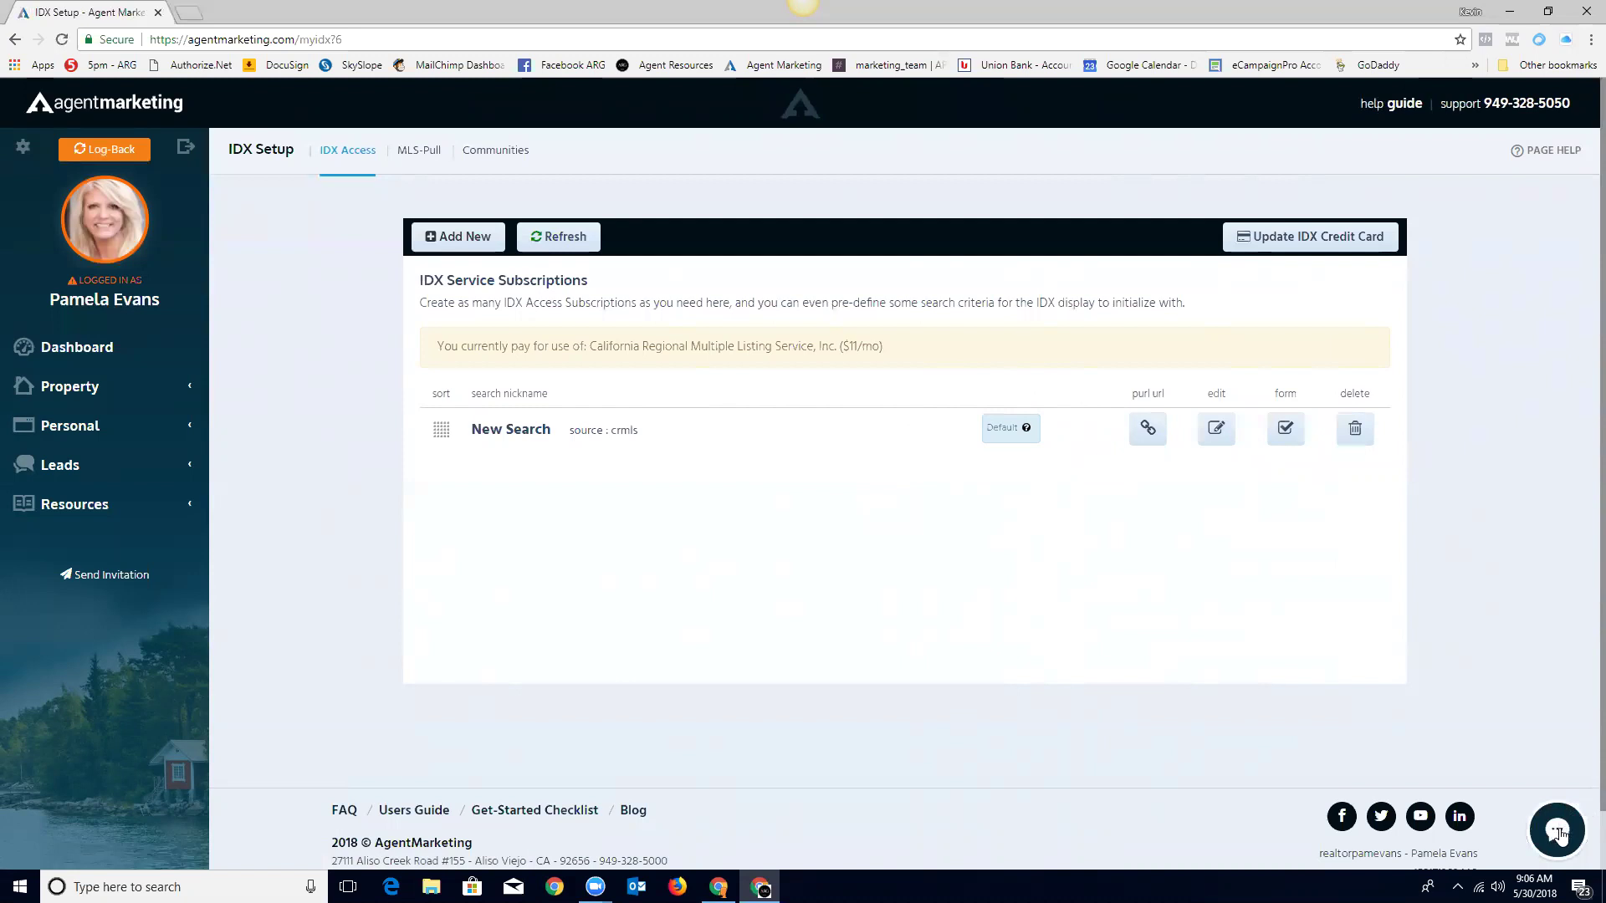
Step: Open and minimize the live chat panel, then return to My Dashboard
left_click(1559, 833)
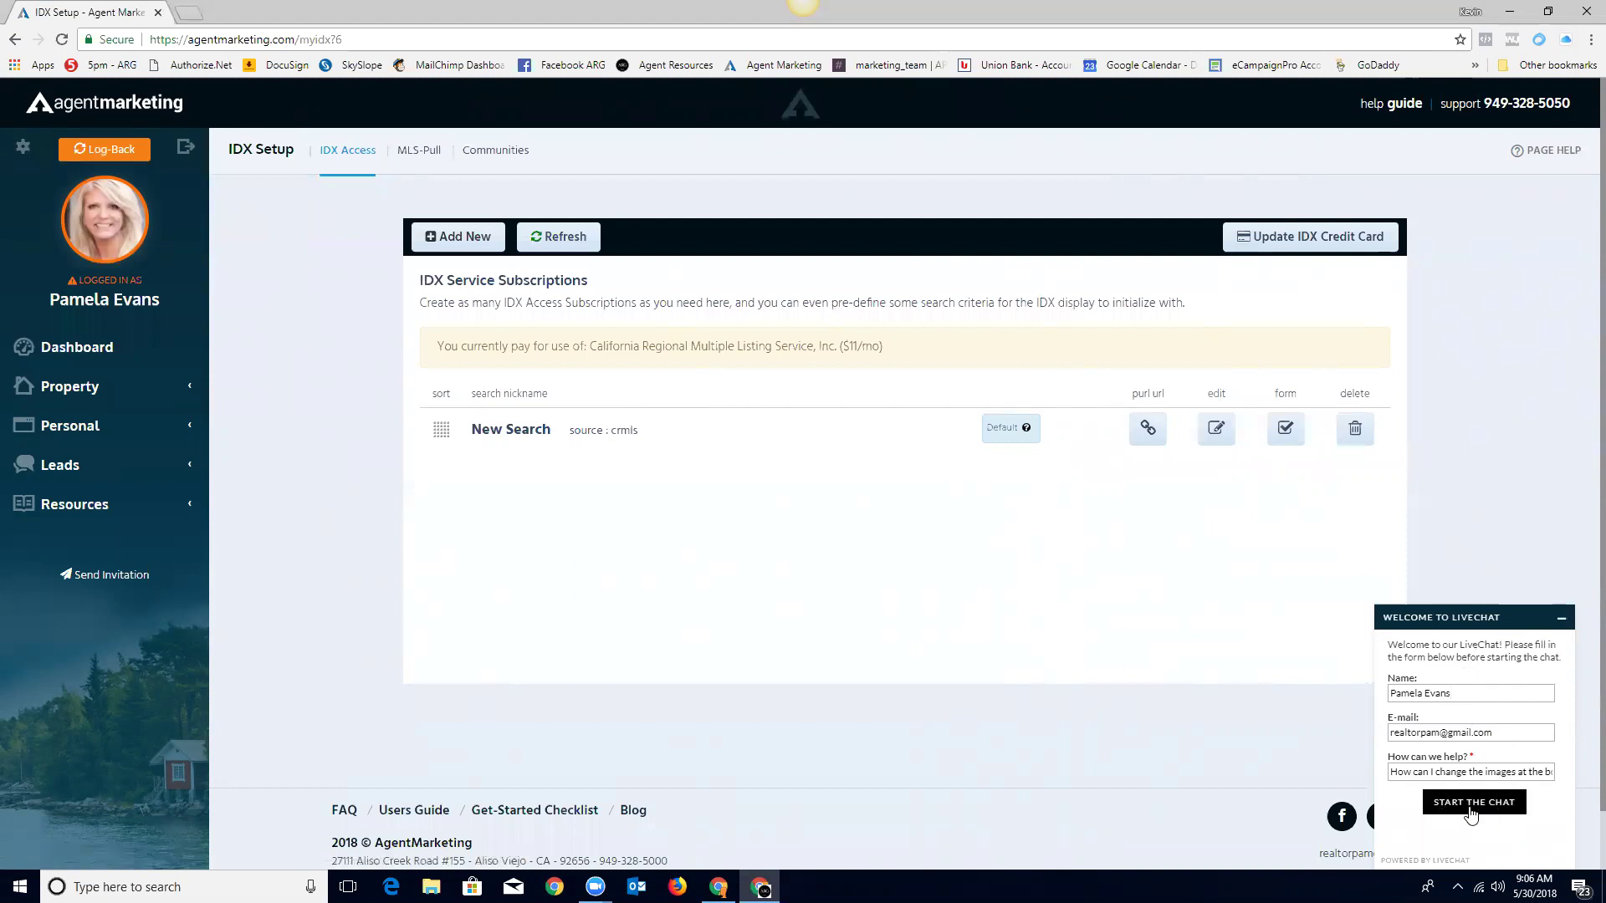
left_click(1561, 619)
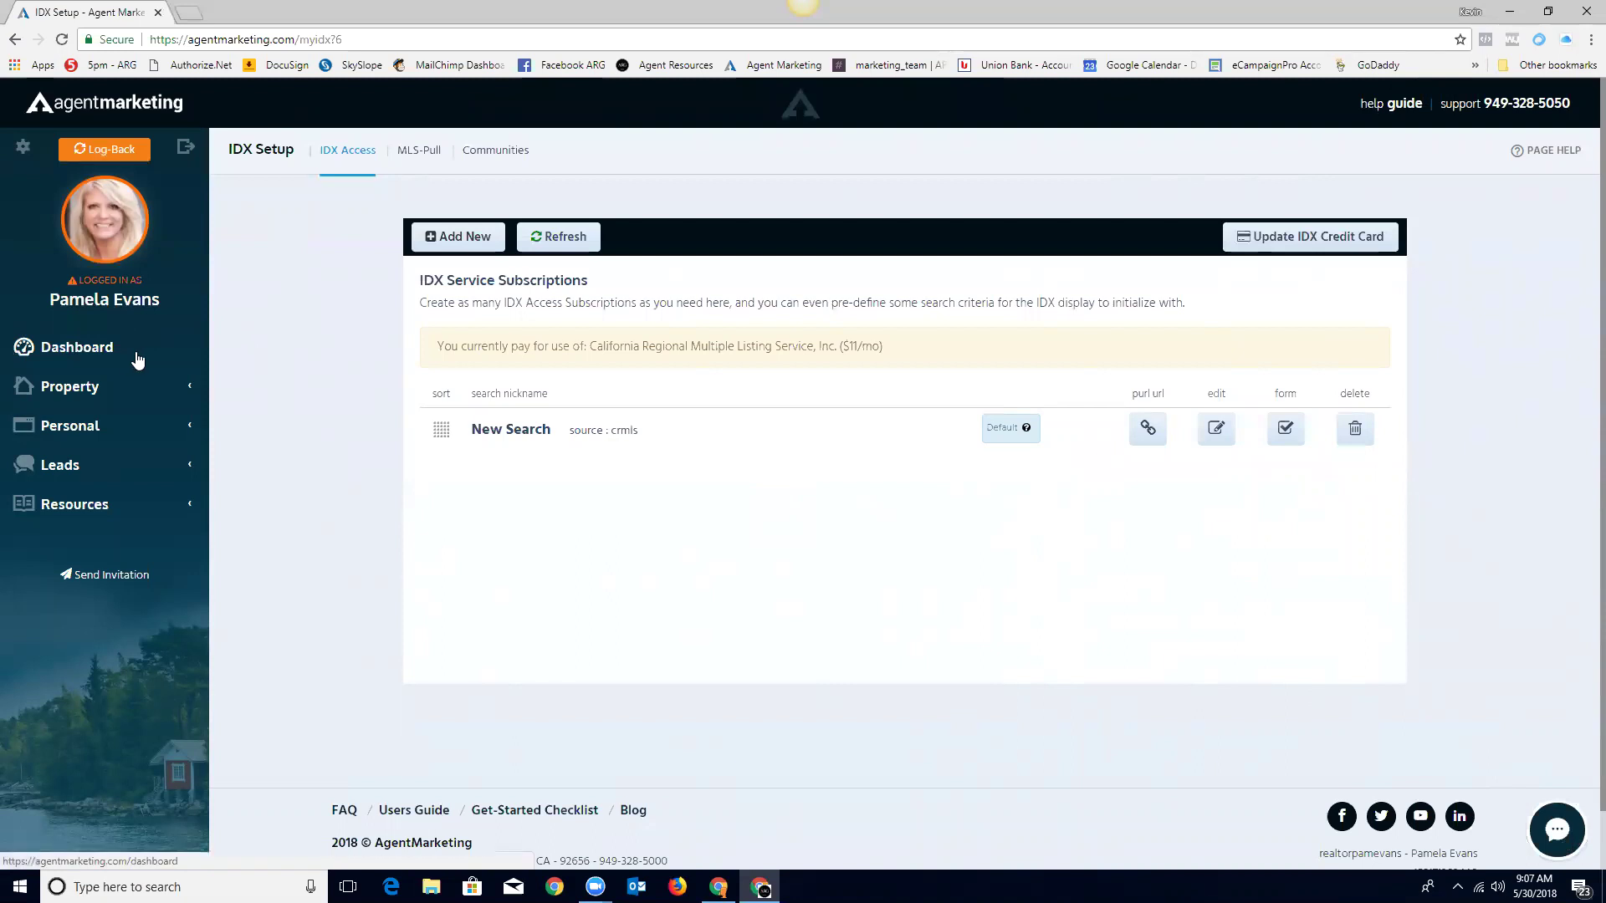
left_click(72, 348)
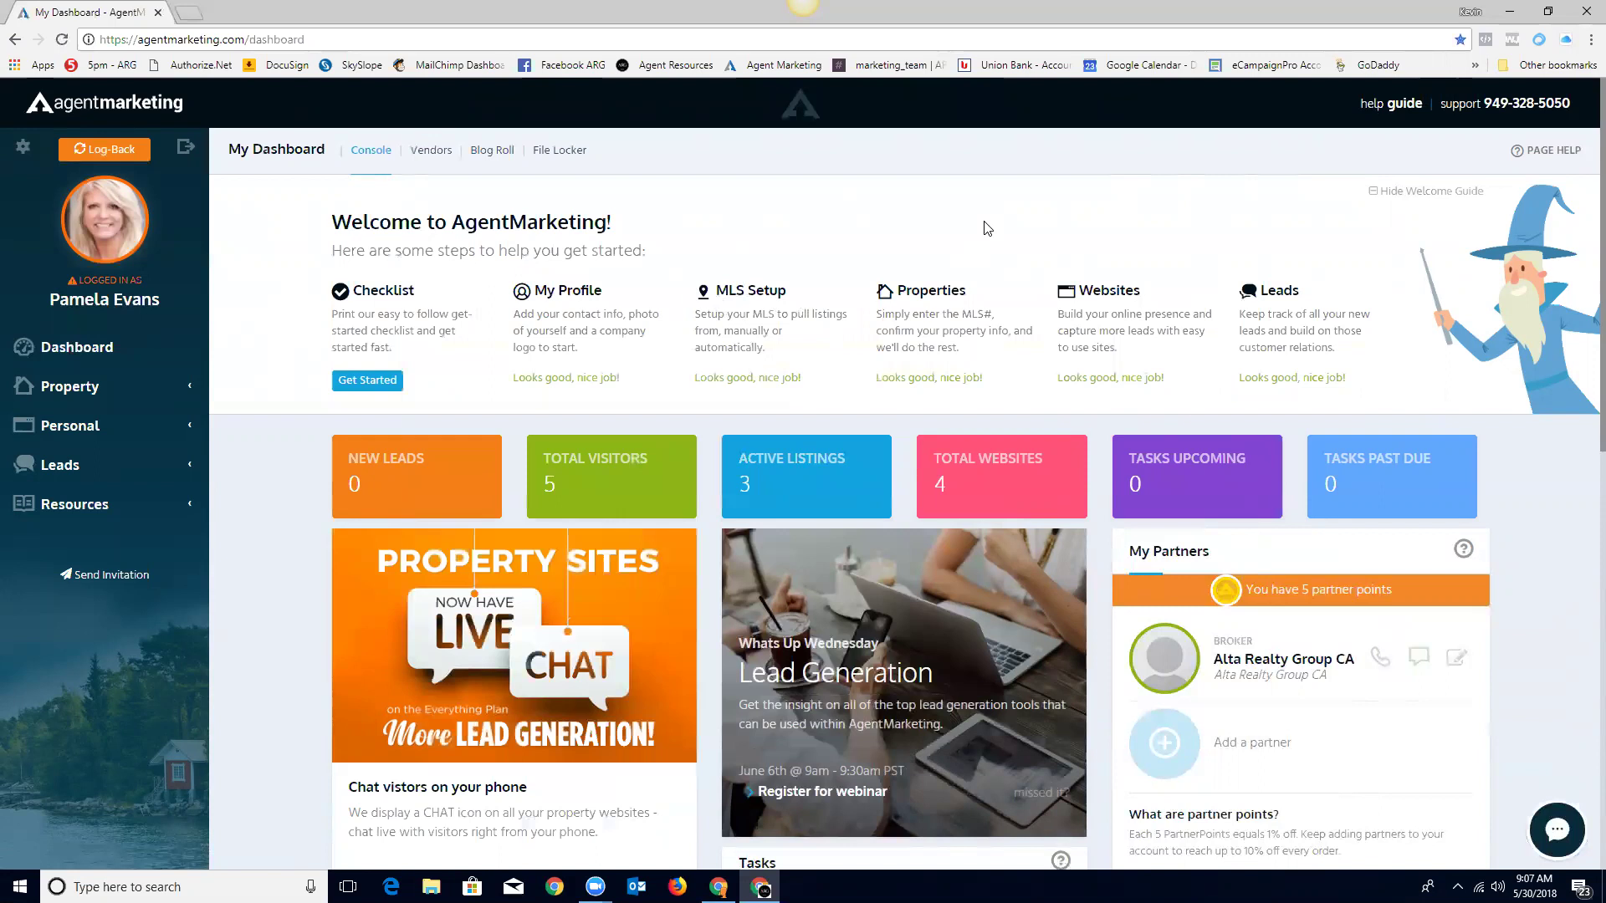
Step: Open the Personal Websites pURLs list and start adding a new personal website
left_click(1104, 298)
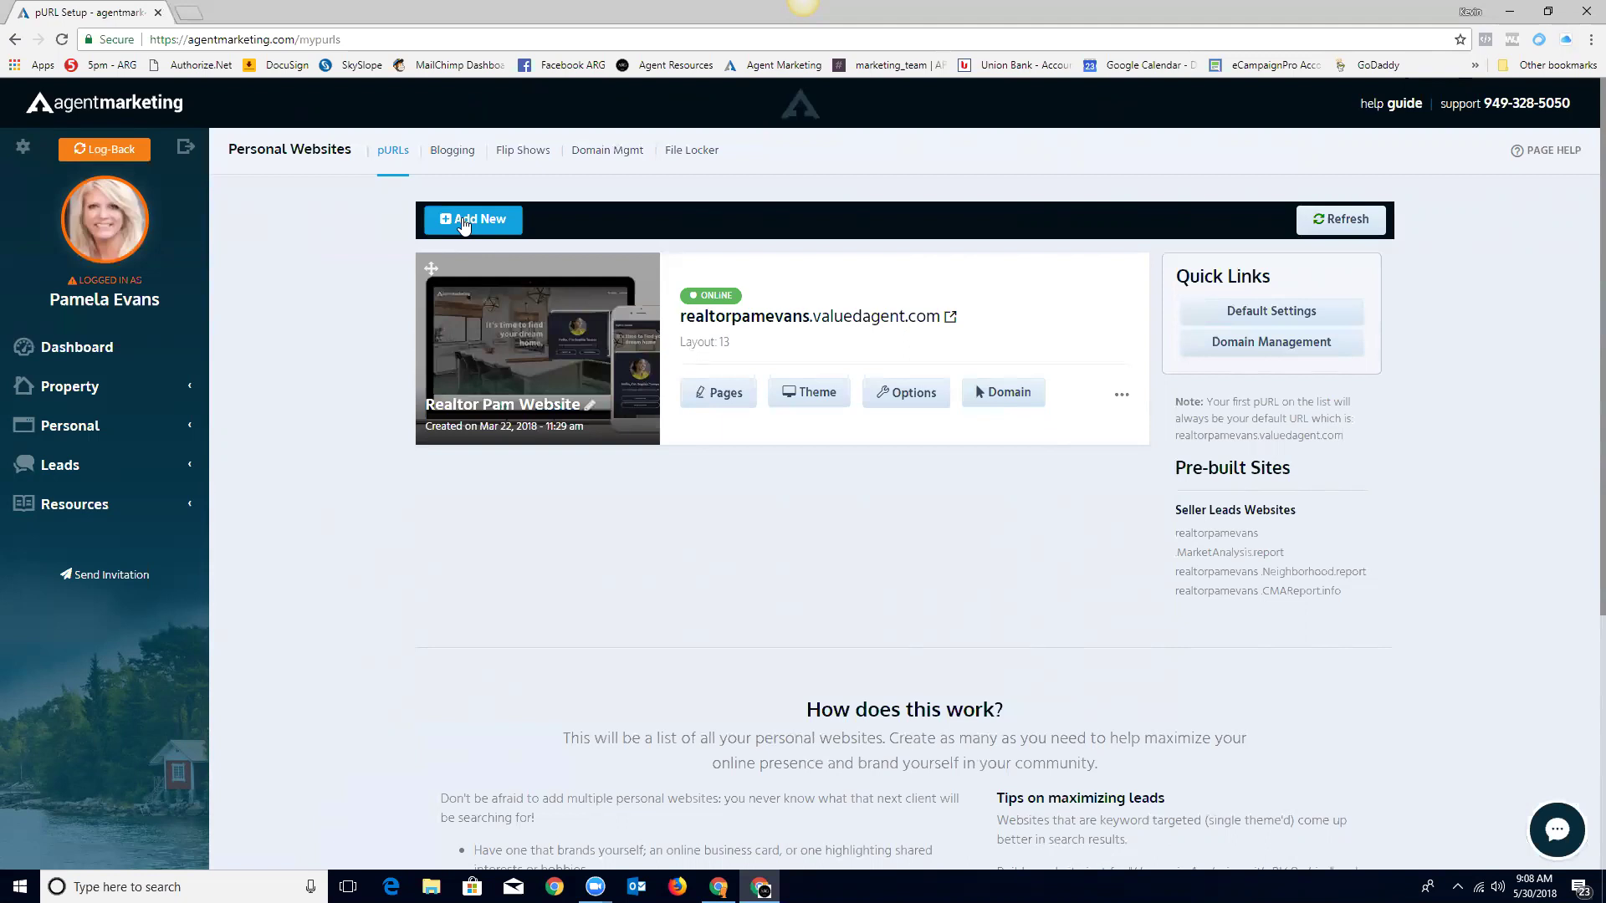
left_click(470, 223)
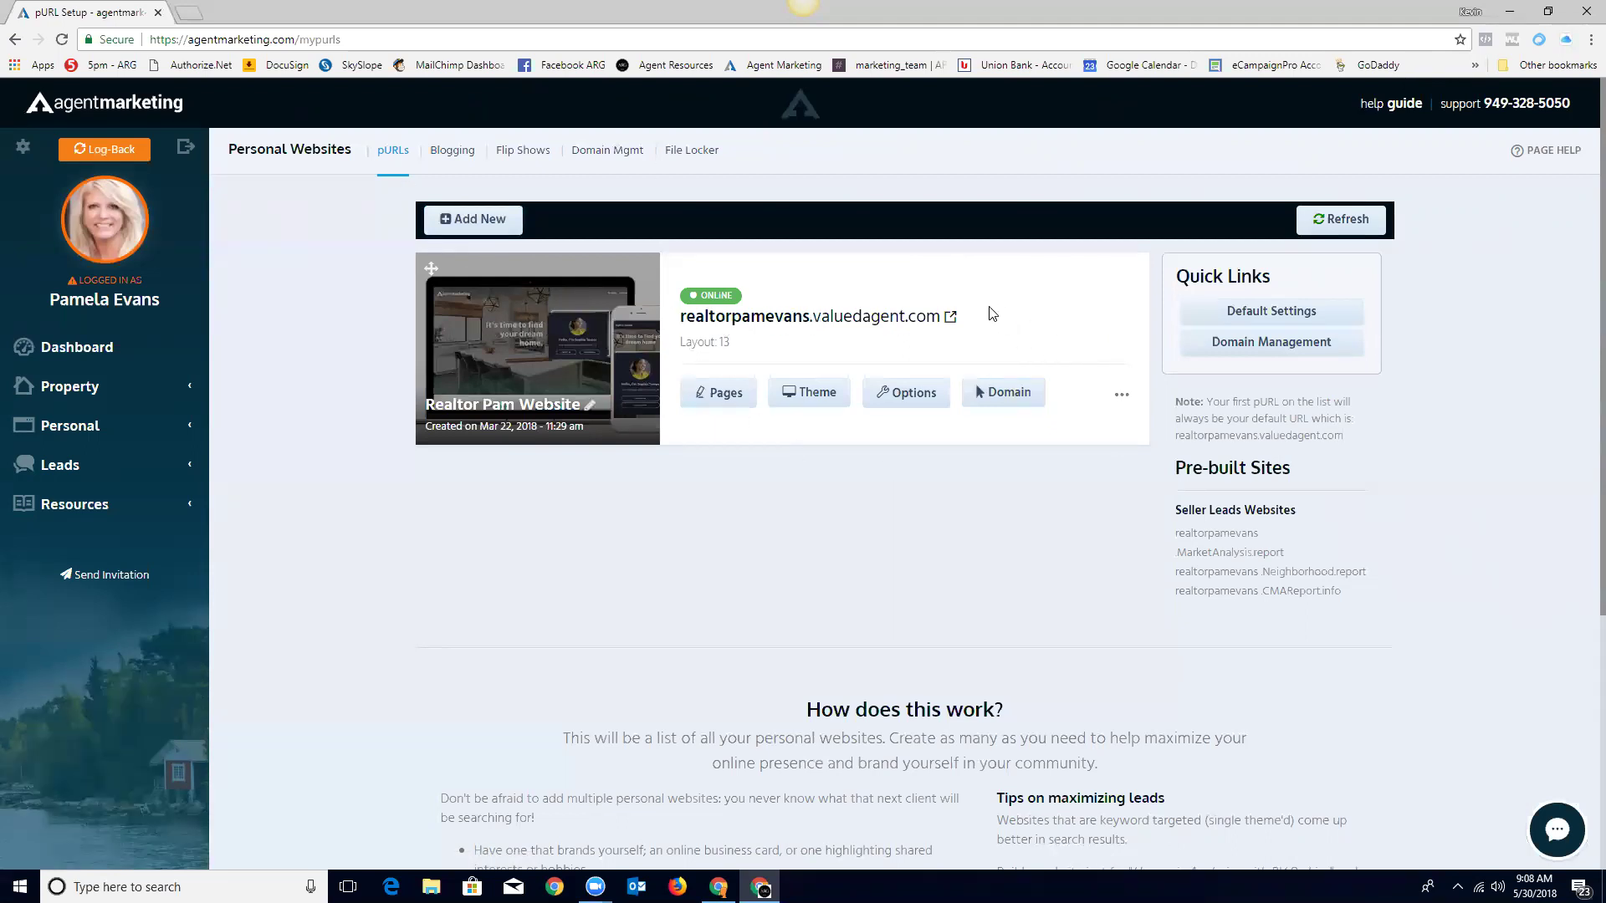
left_click(841, 320)
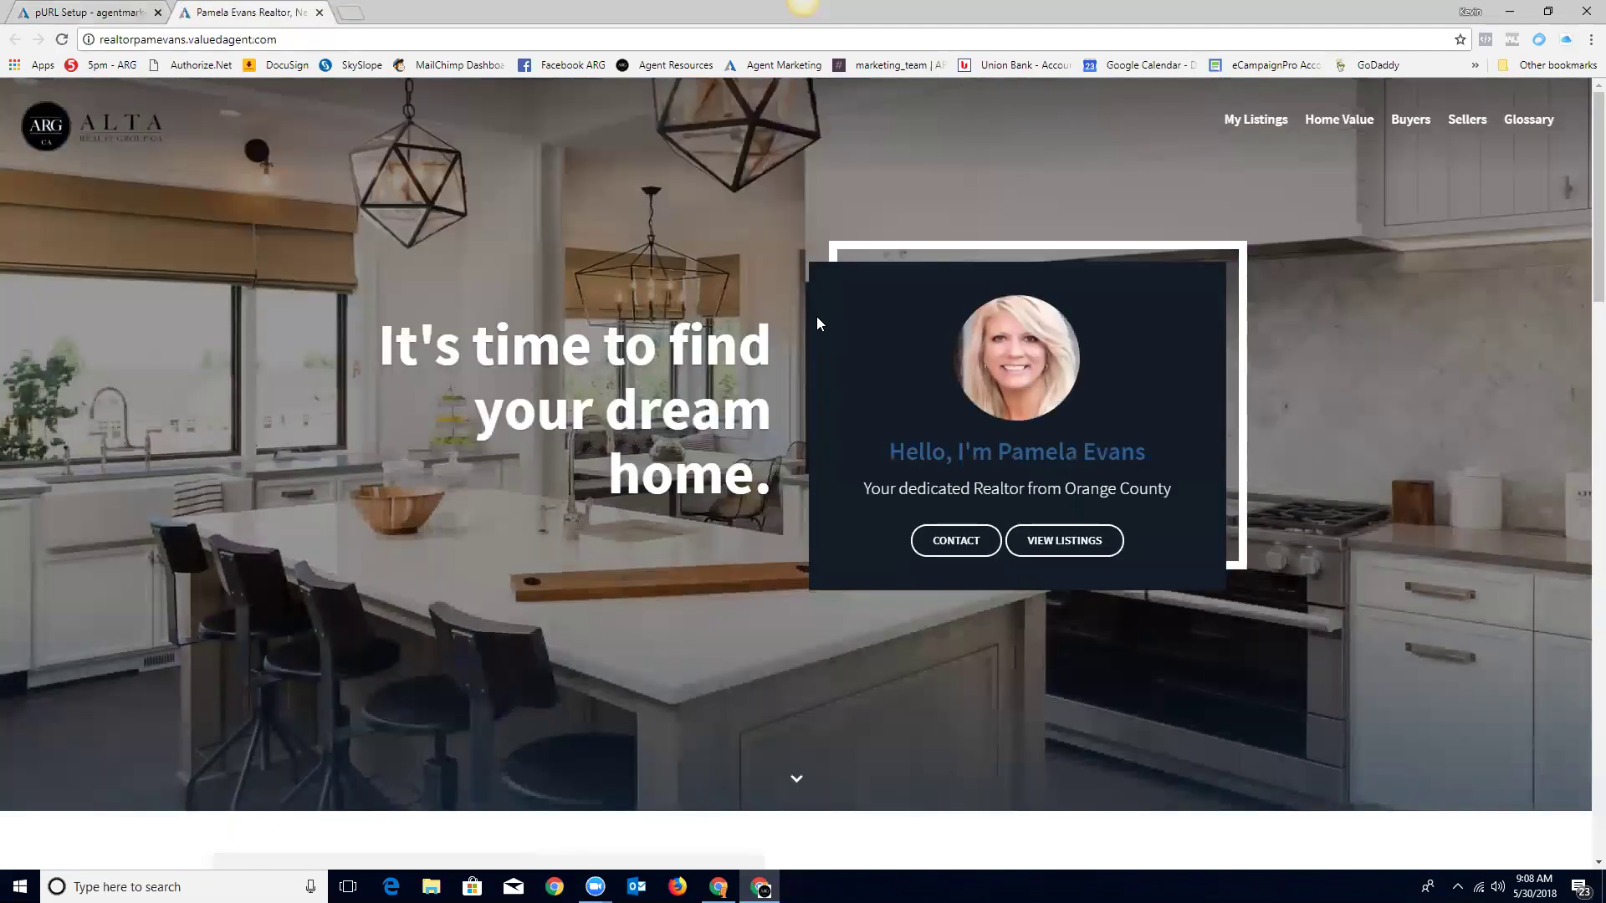
scroll(1293, 433, "down", 6)
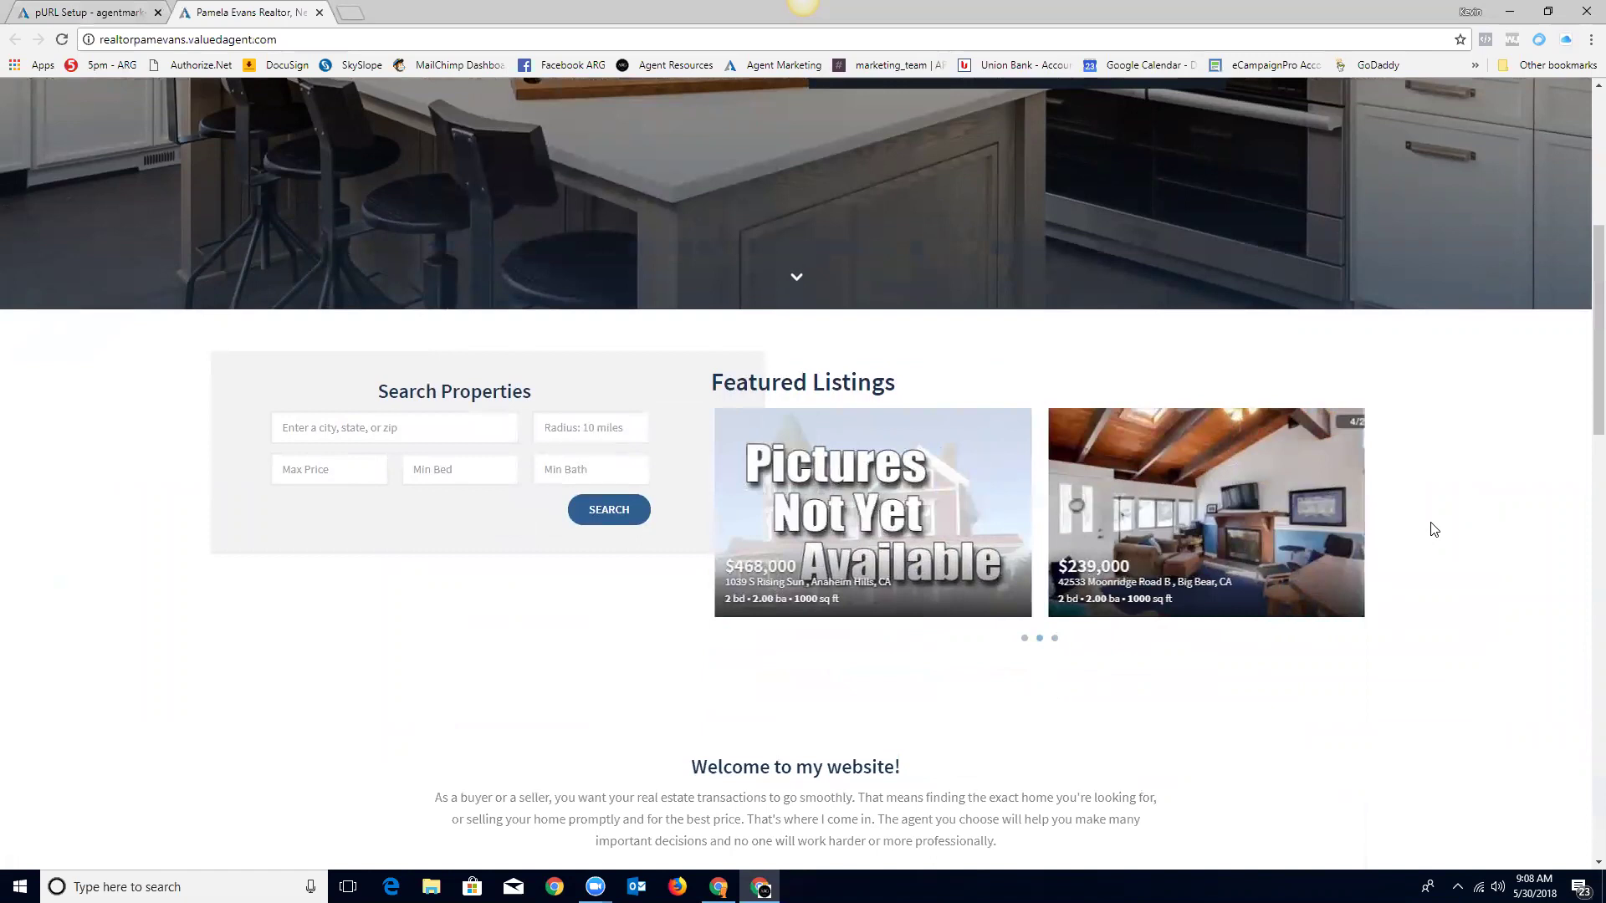
Step: Search properties in Newport Beach (8,814 listings), then return to the AgentMarketing personal websites list
left_click(425, 428)
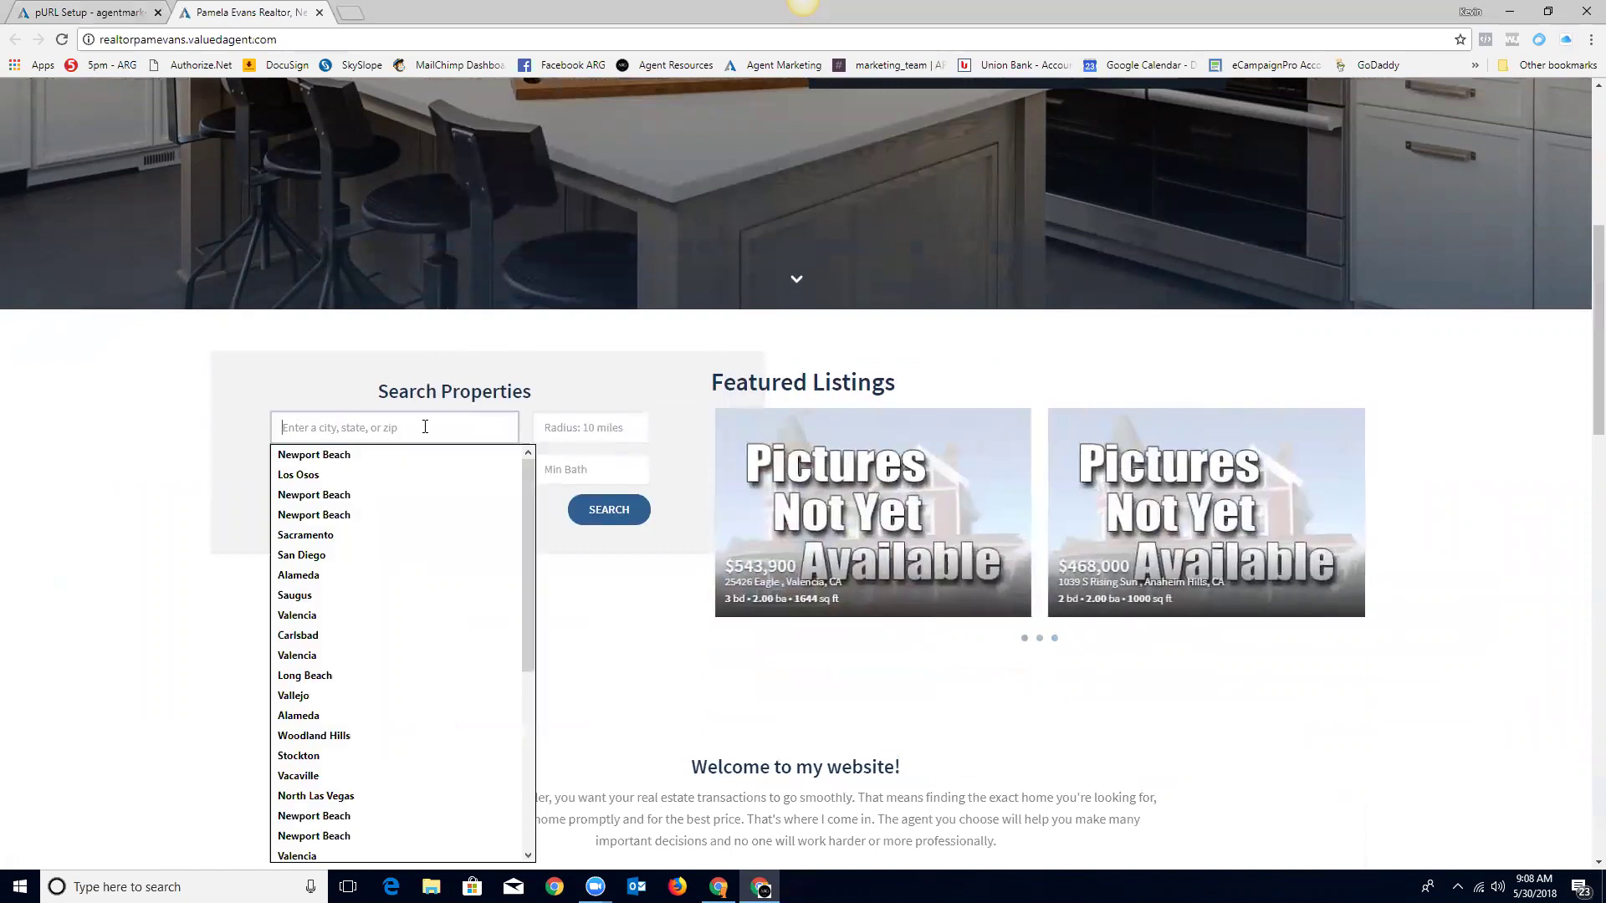
left_click(418, 459)
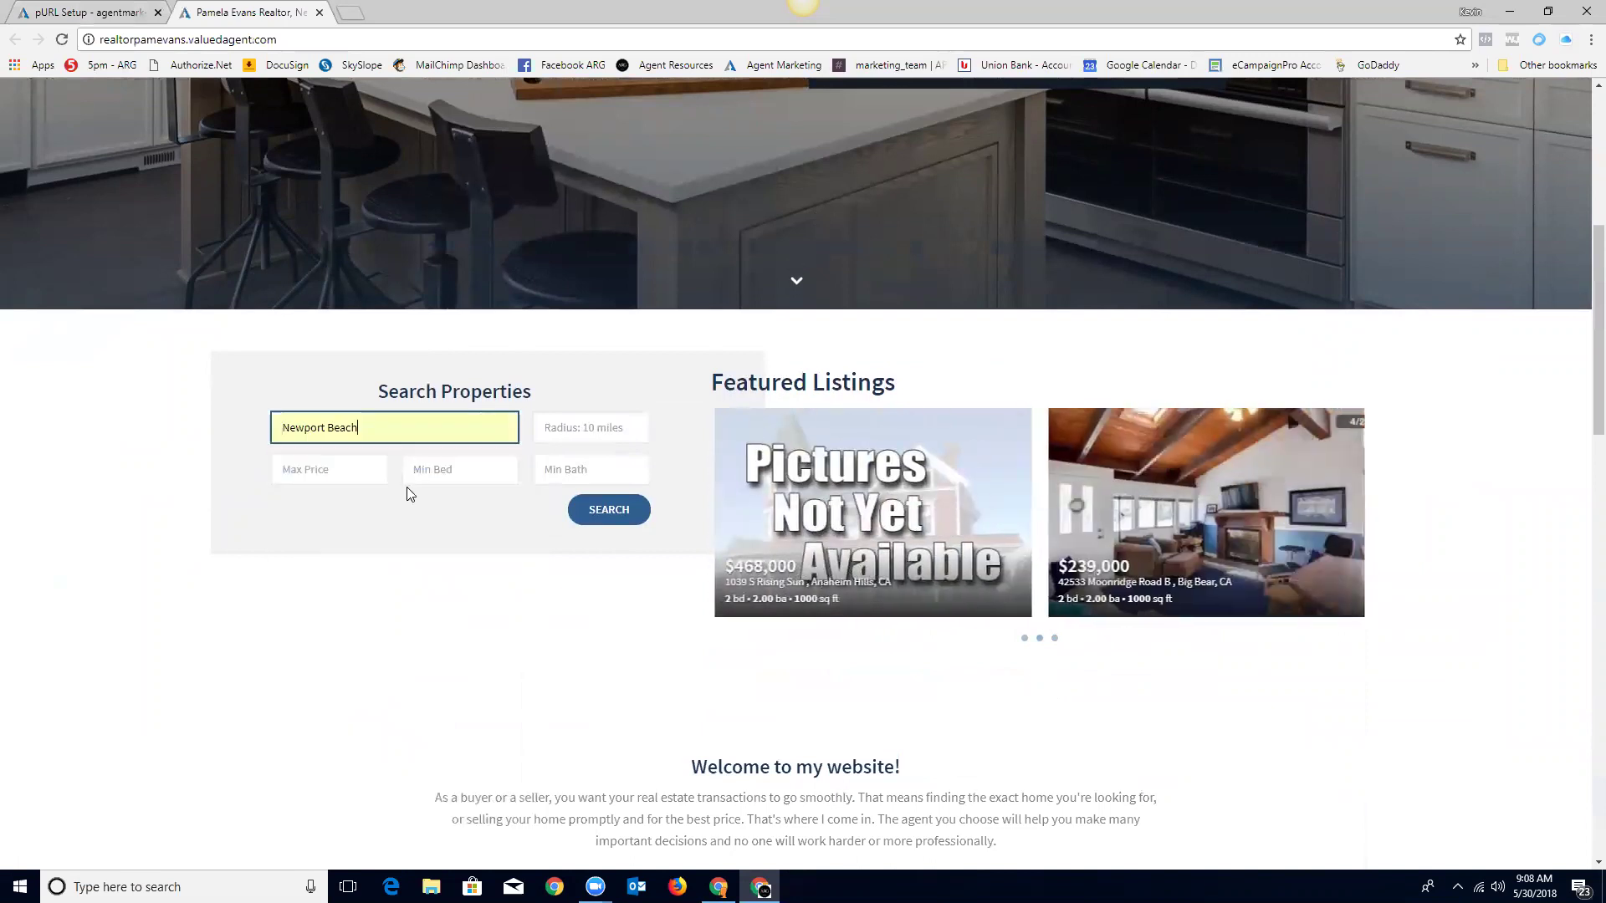
left_click(613, 517)
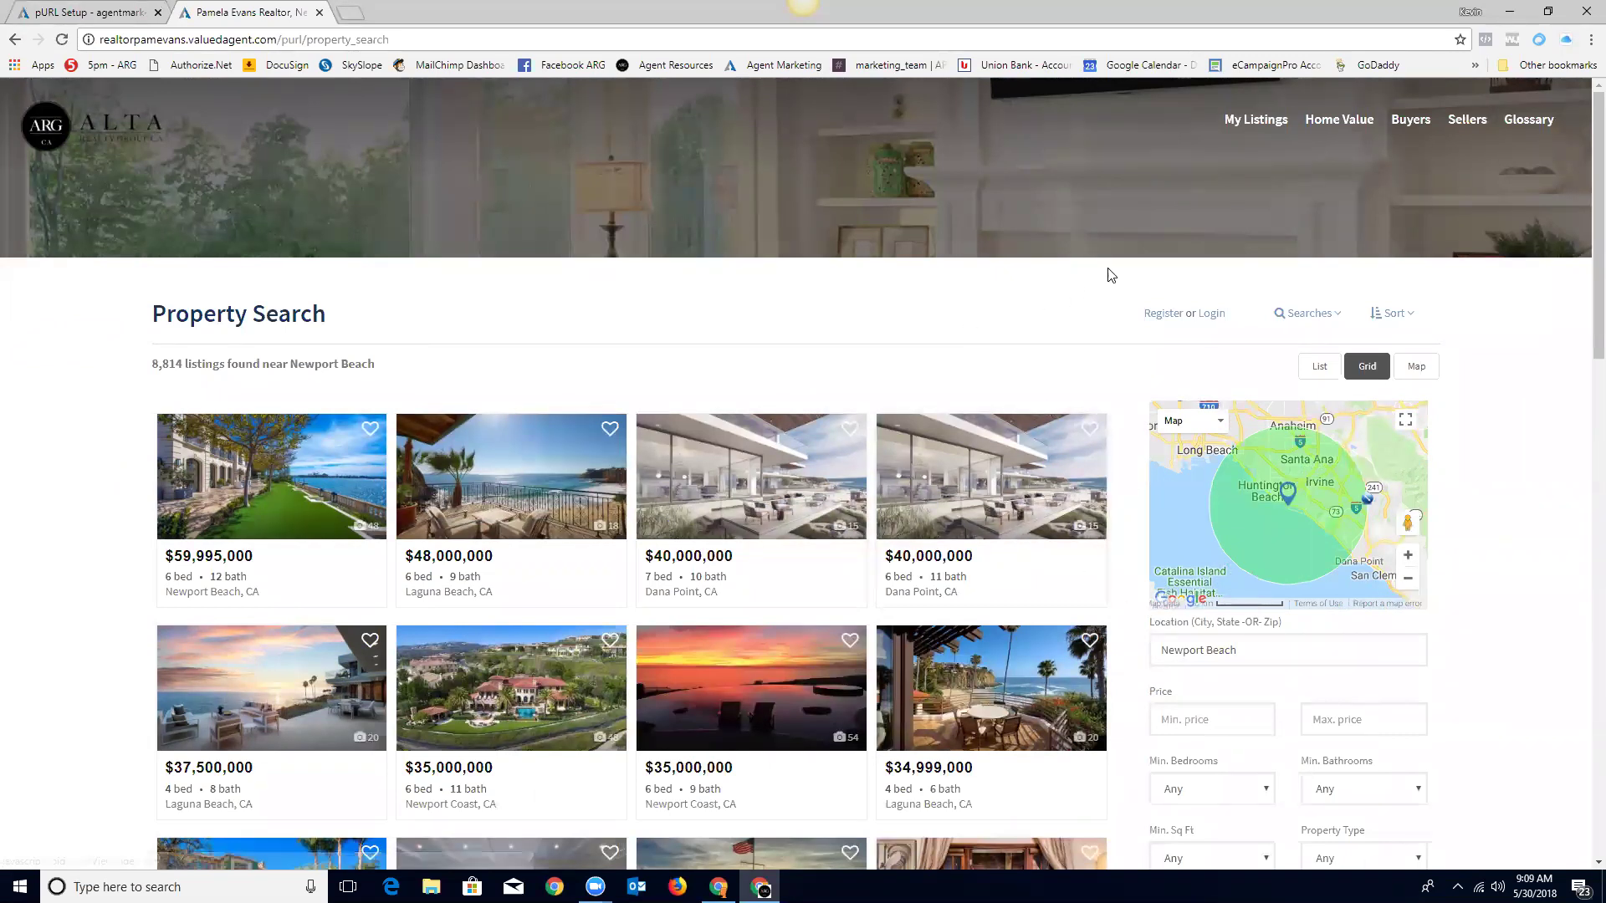
left_click(90, 127)
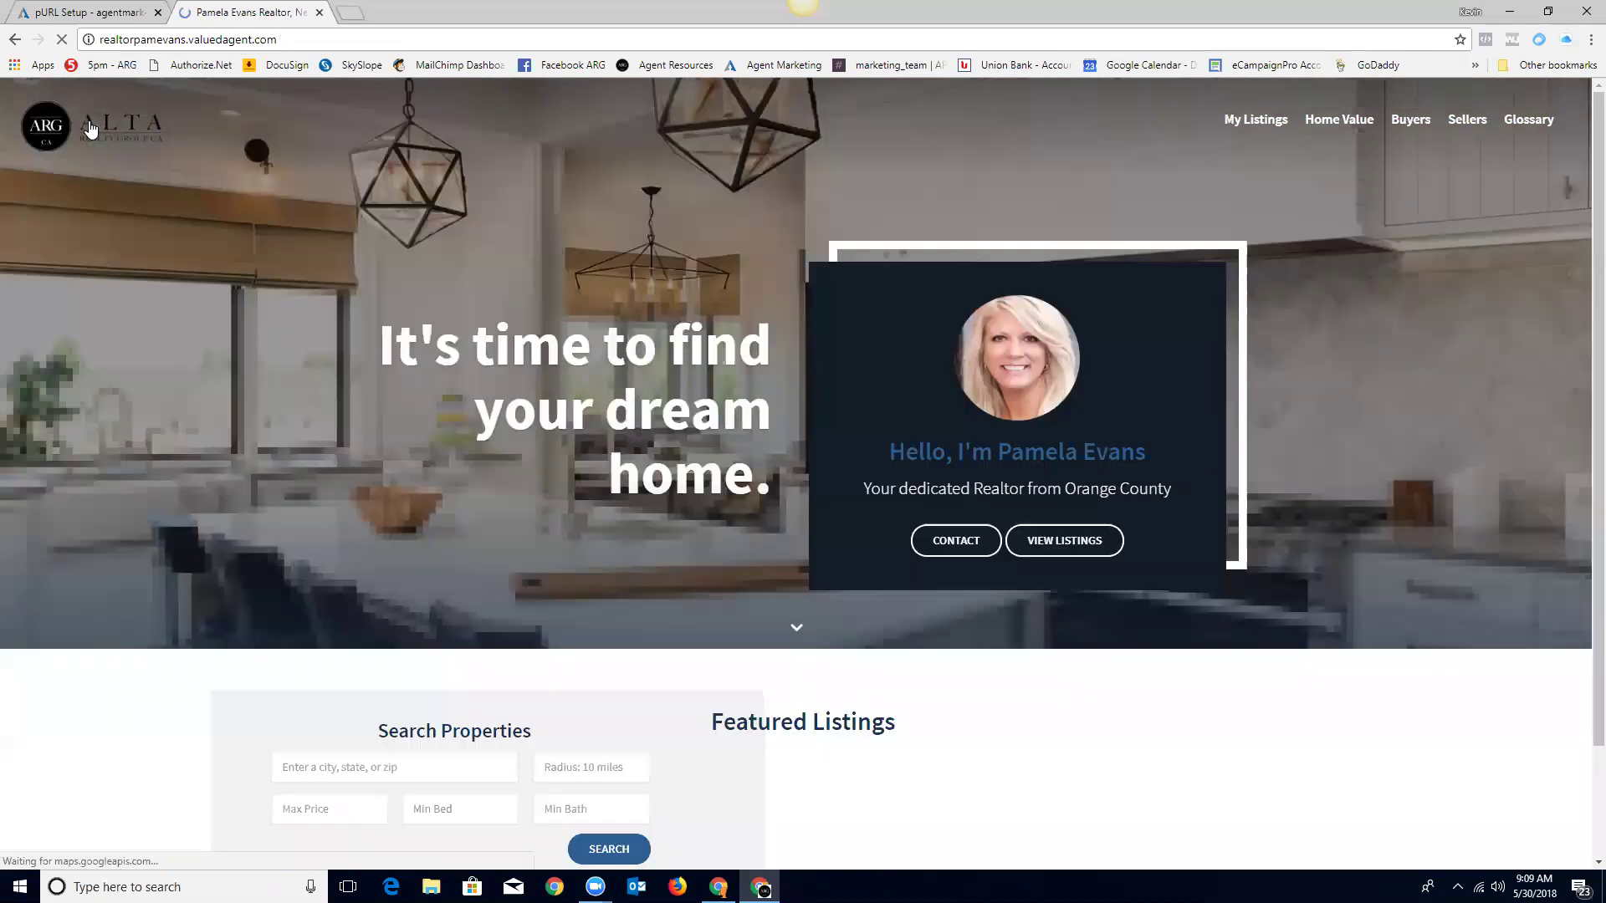
left_click(113, 13)
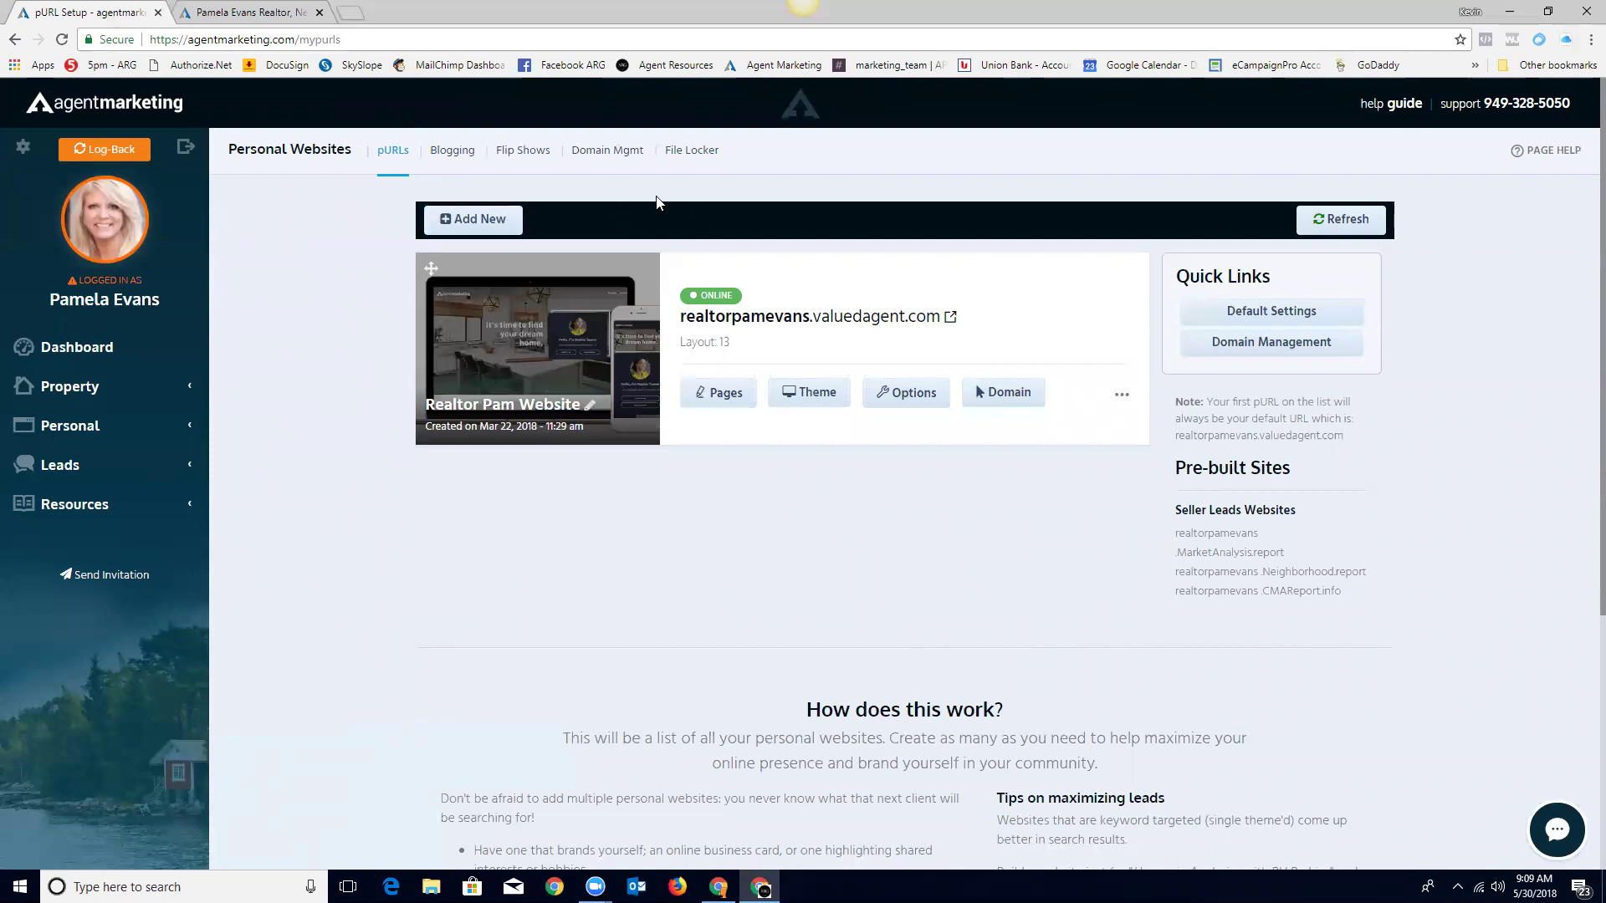
Step: Add a new personal website with the description 'test' and save it
left_click(470, 217)
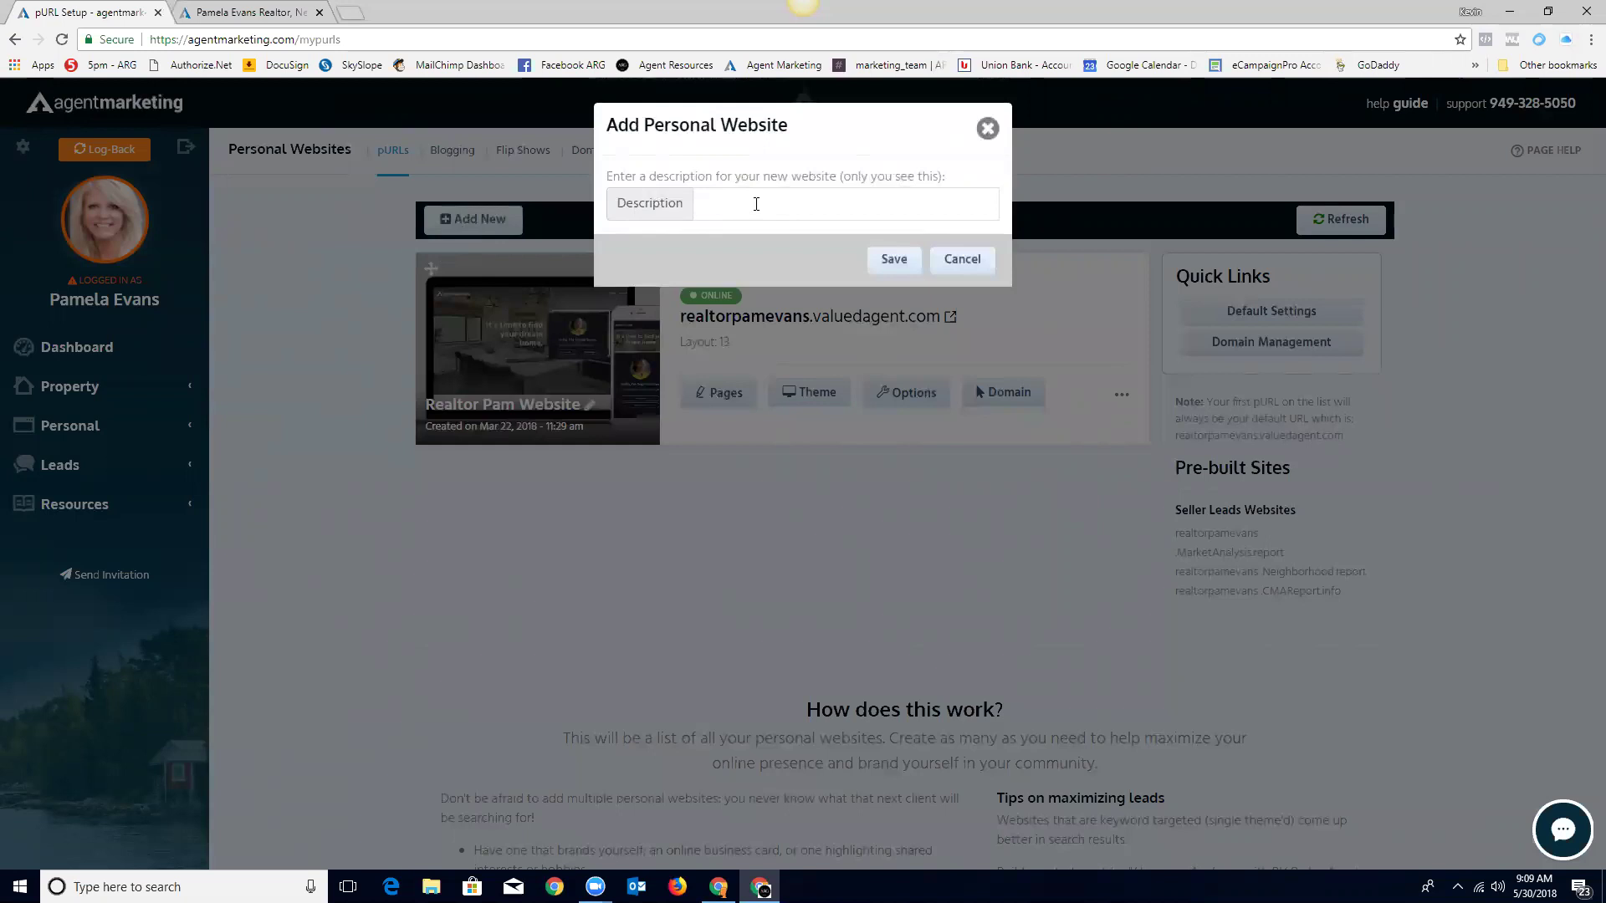
left_click(833, 204)
type("test")
left_click(898, 262)
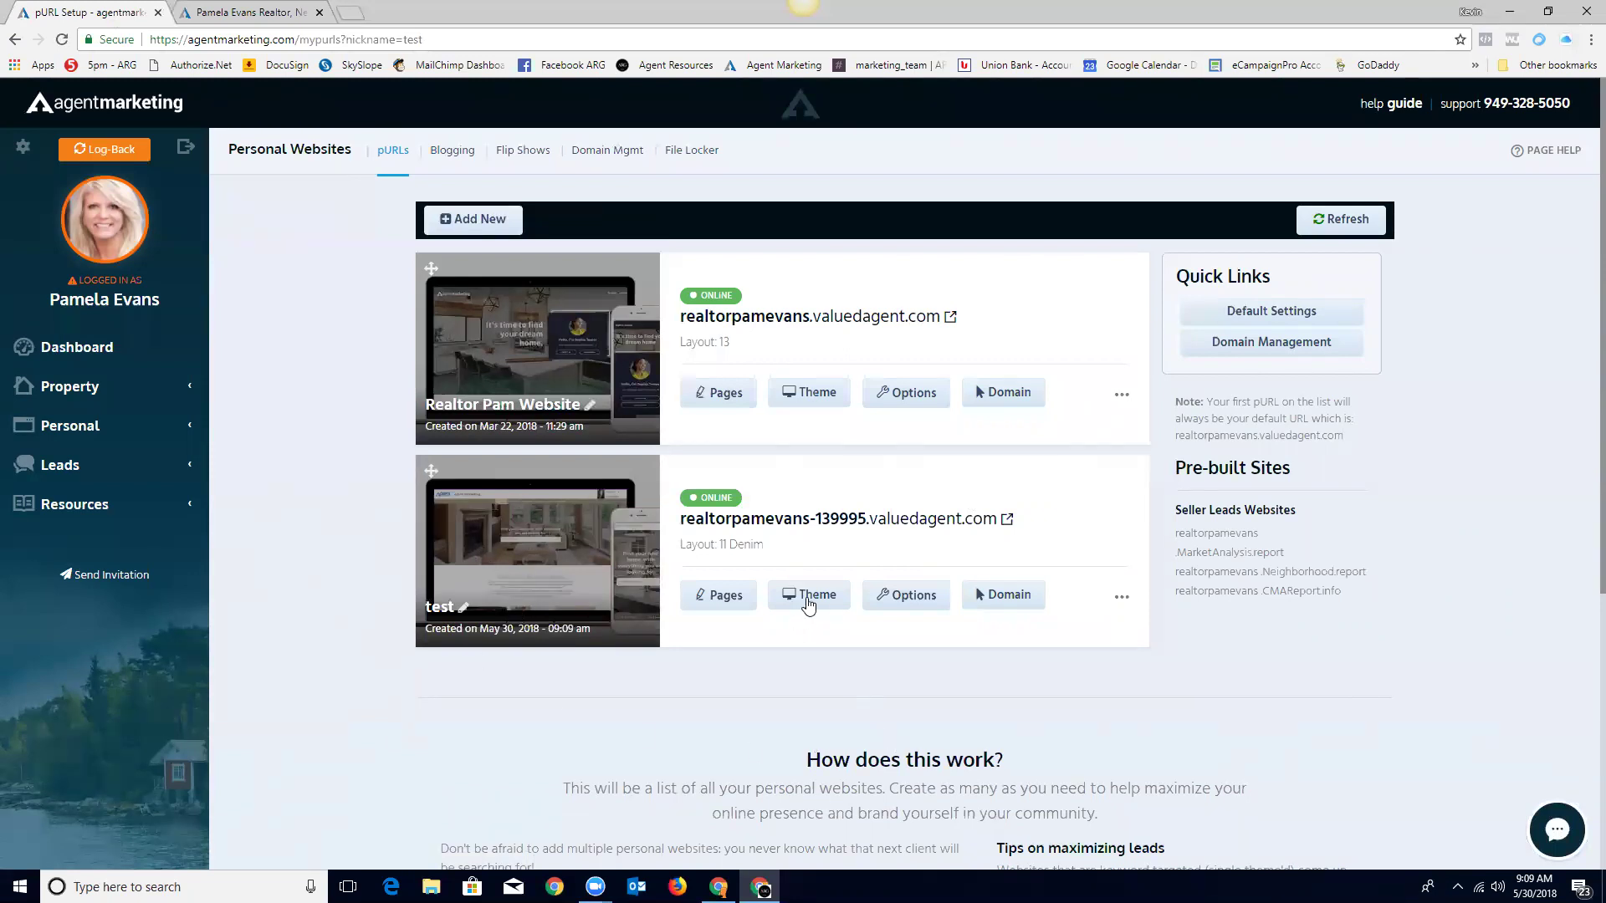
Step: Open the test website's Theme page and browse layouts such as Layout 14 and Layout 13
left_click(811, 598)
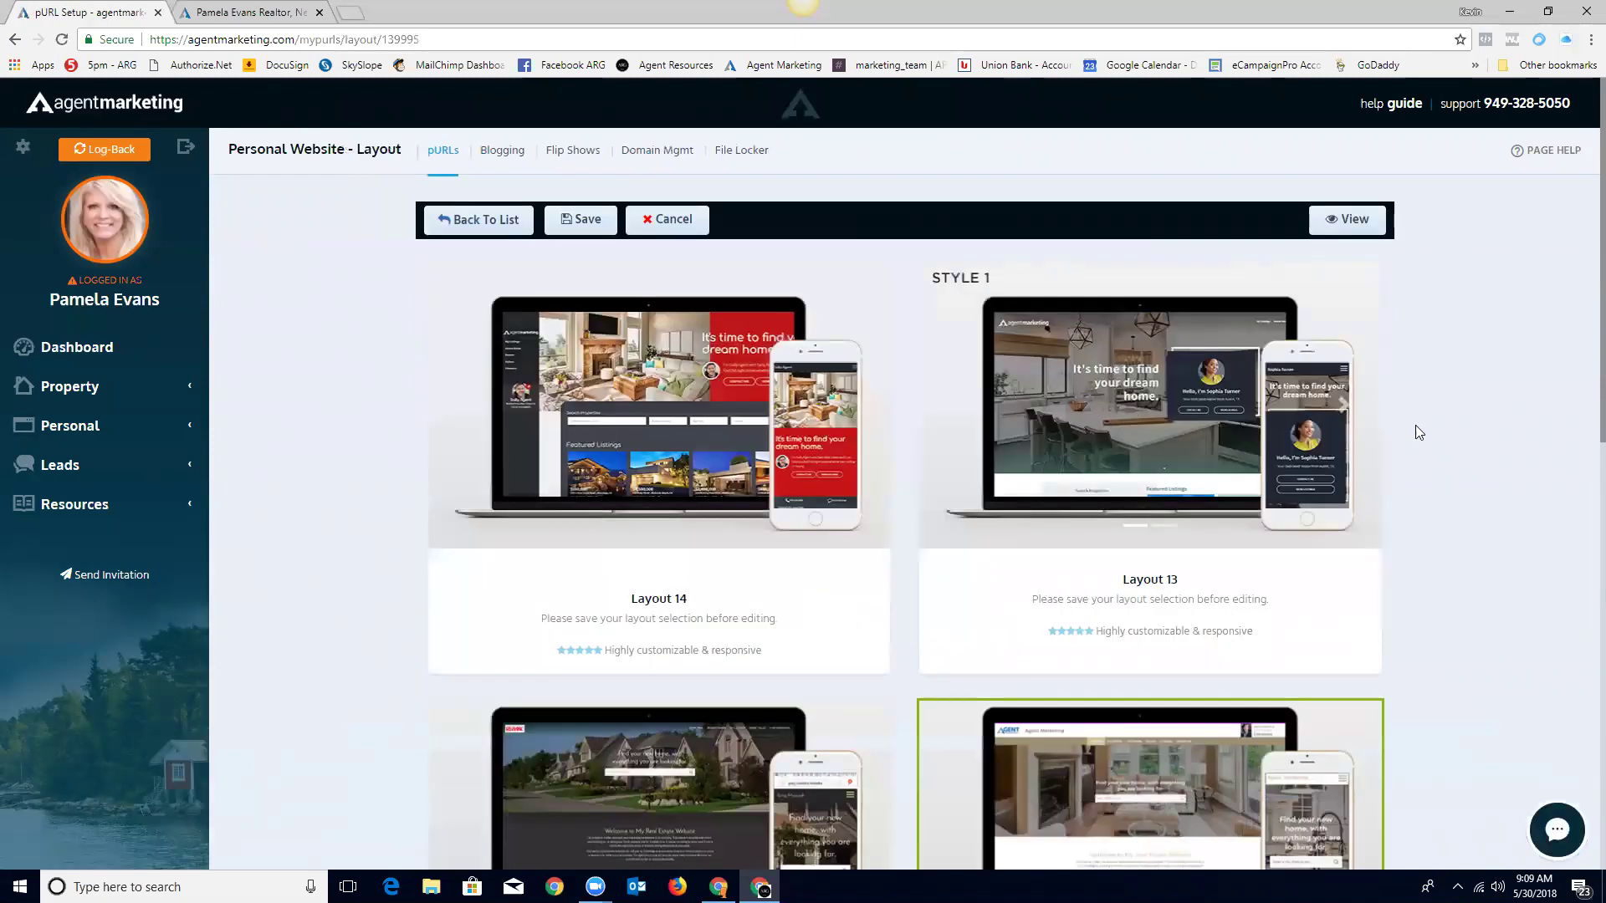
scroll(1435, 448, "down", 5)
scroll(1436, 452, "down", 5)
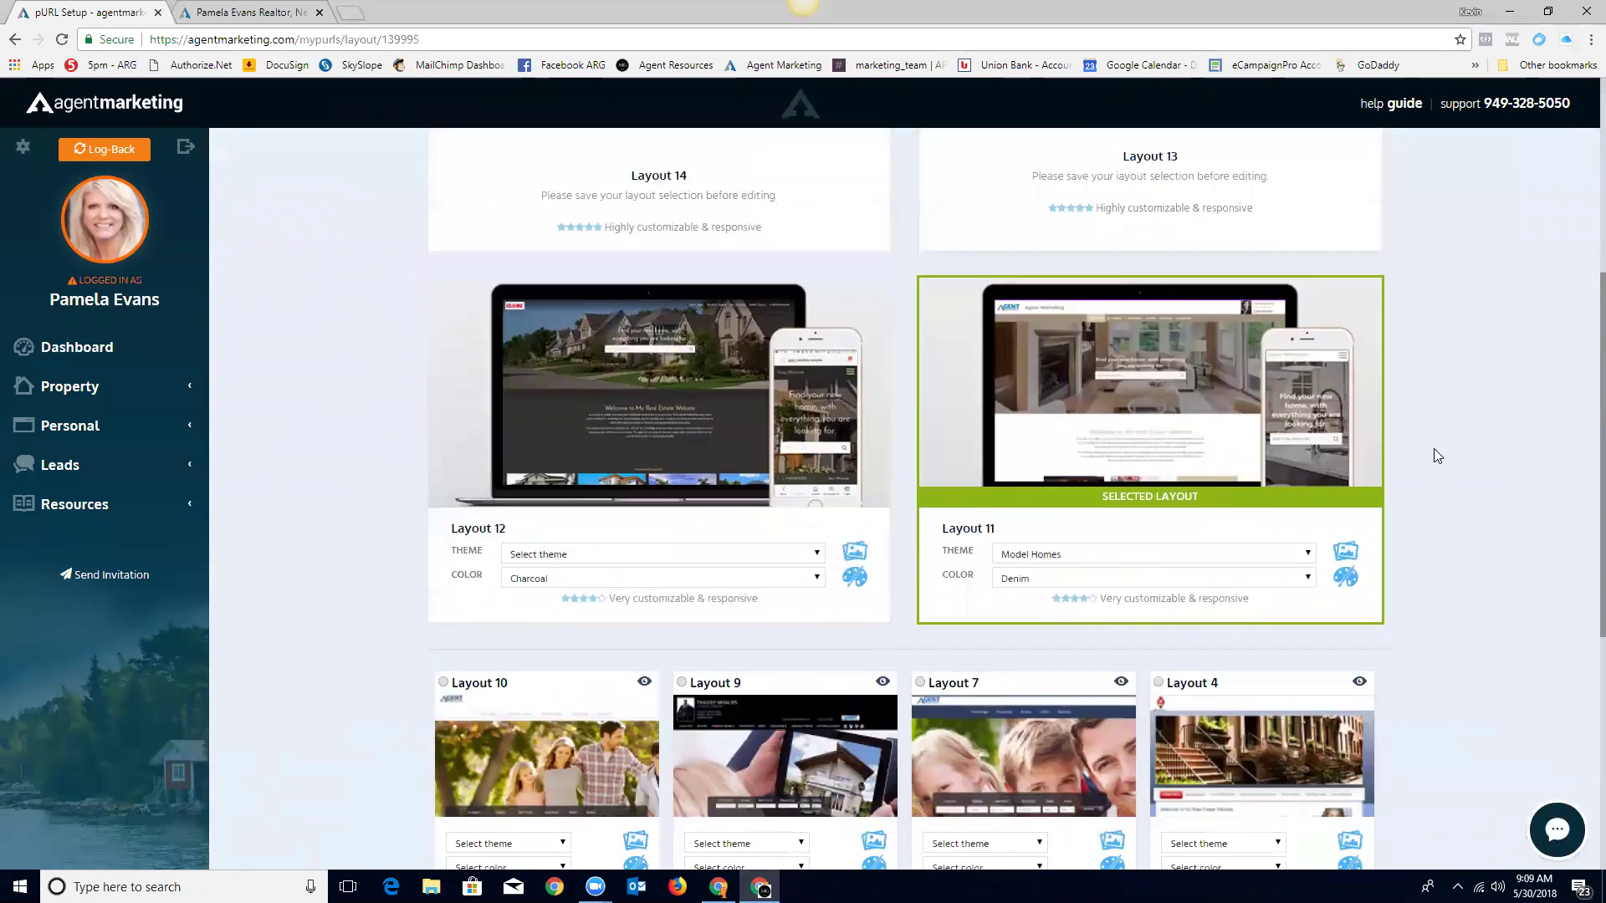
scroll(985, 520, "down", 2)
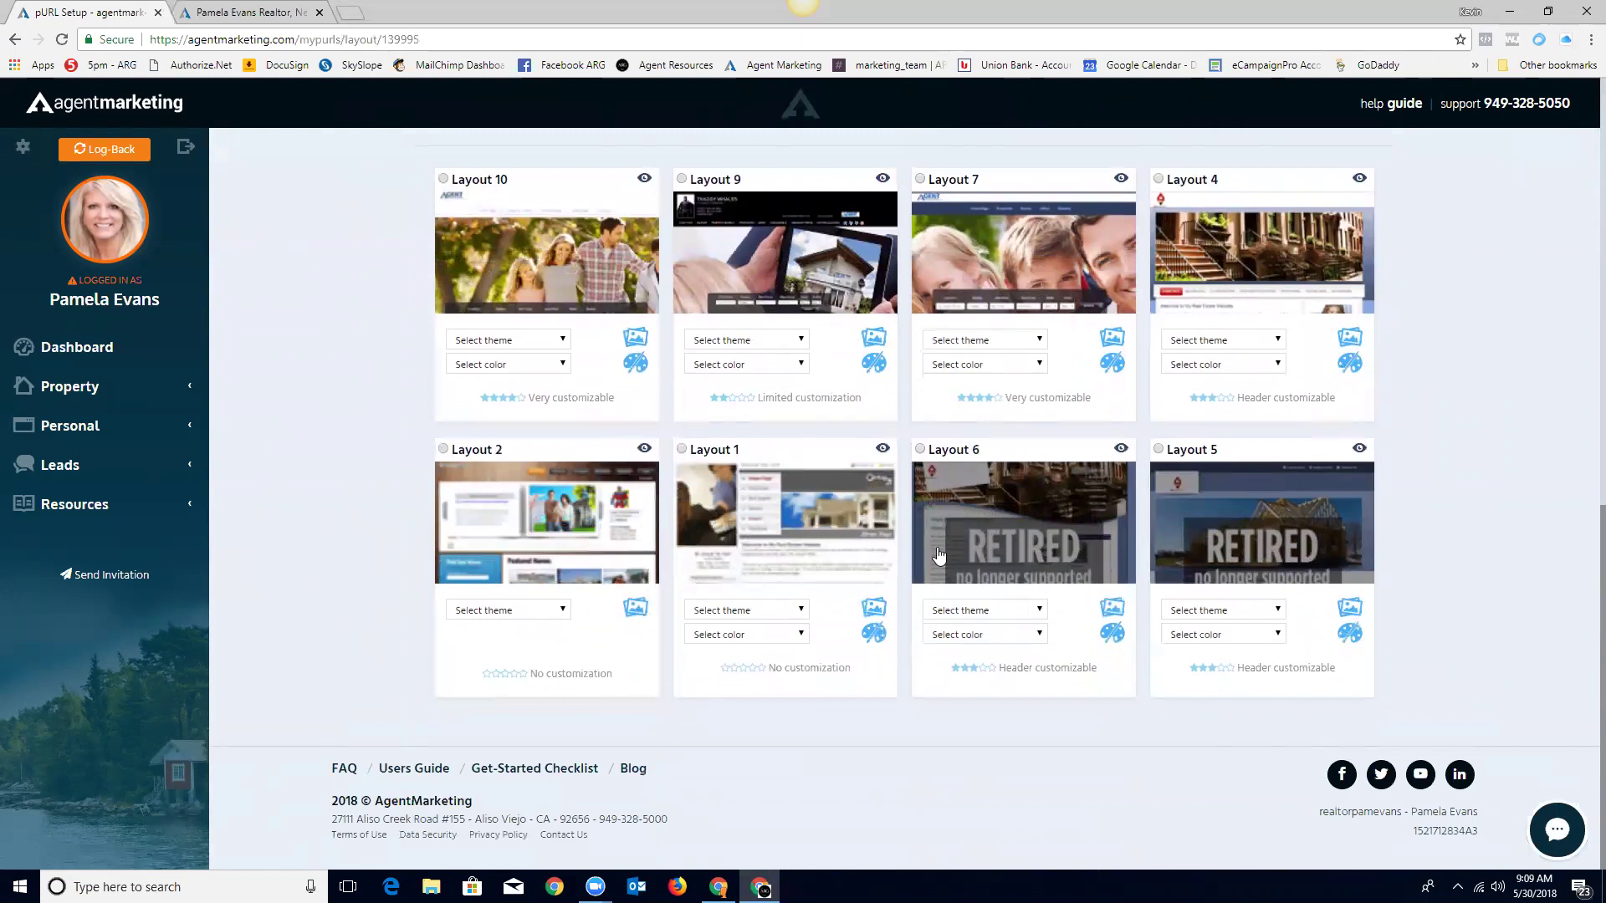
scroll(866, 569, "up", 2)
scroll(853, 565, "up", 1)
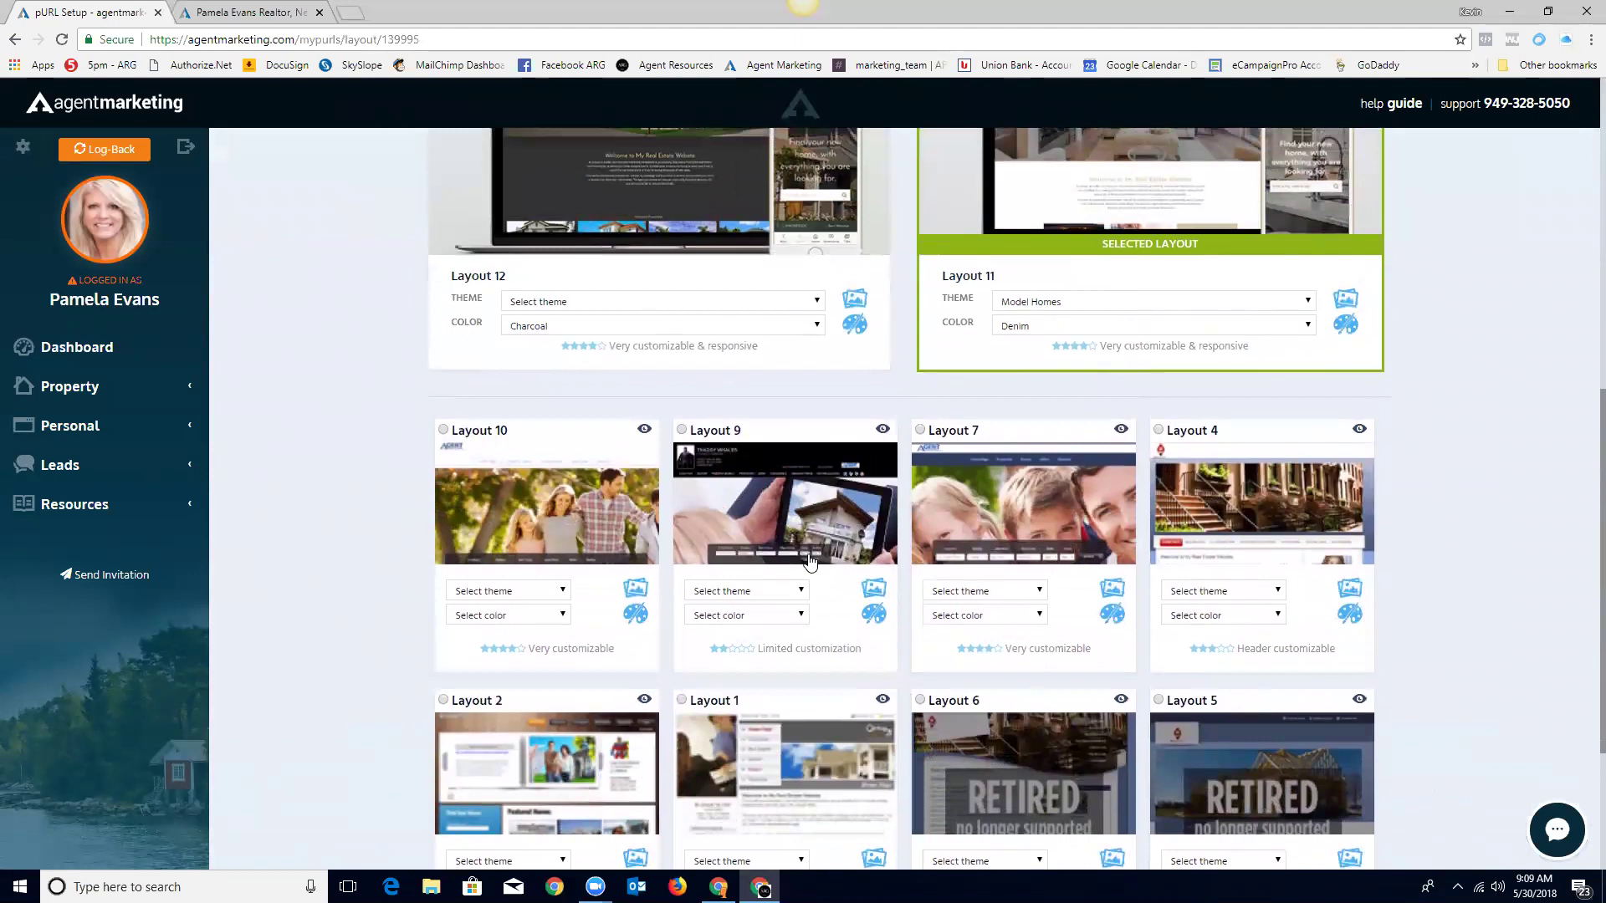
scroll(811, 562, "up", 1)
scroll(855, 647, "up", 6)
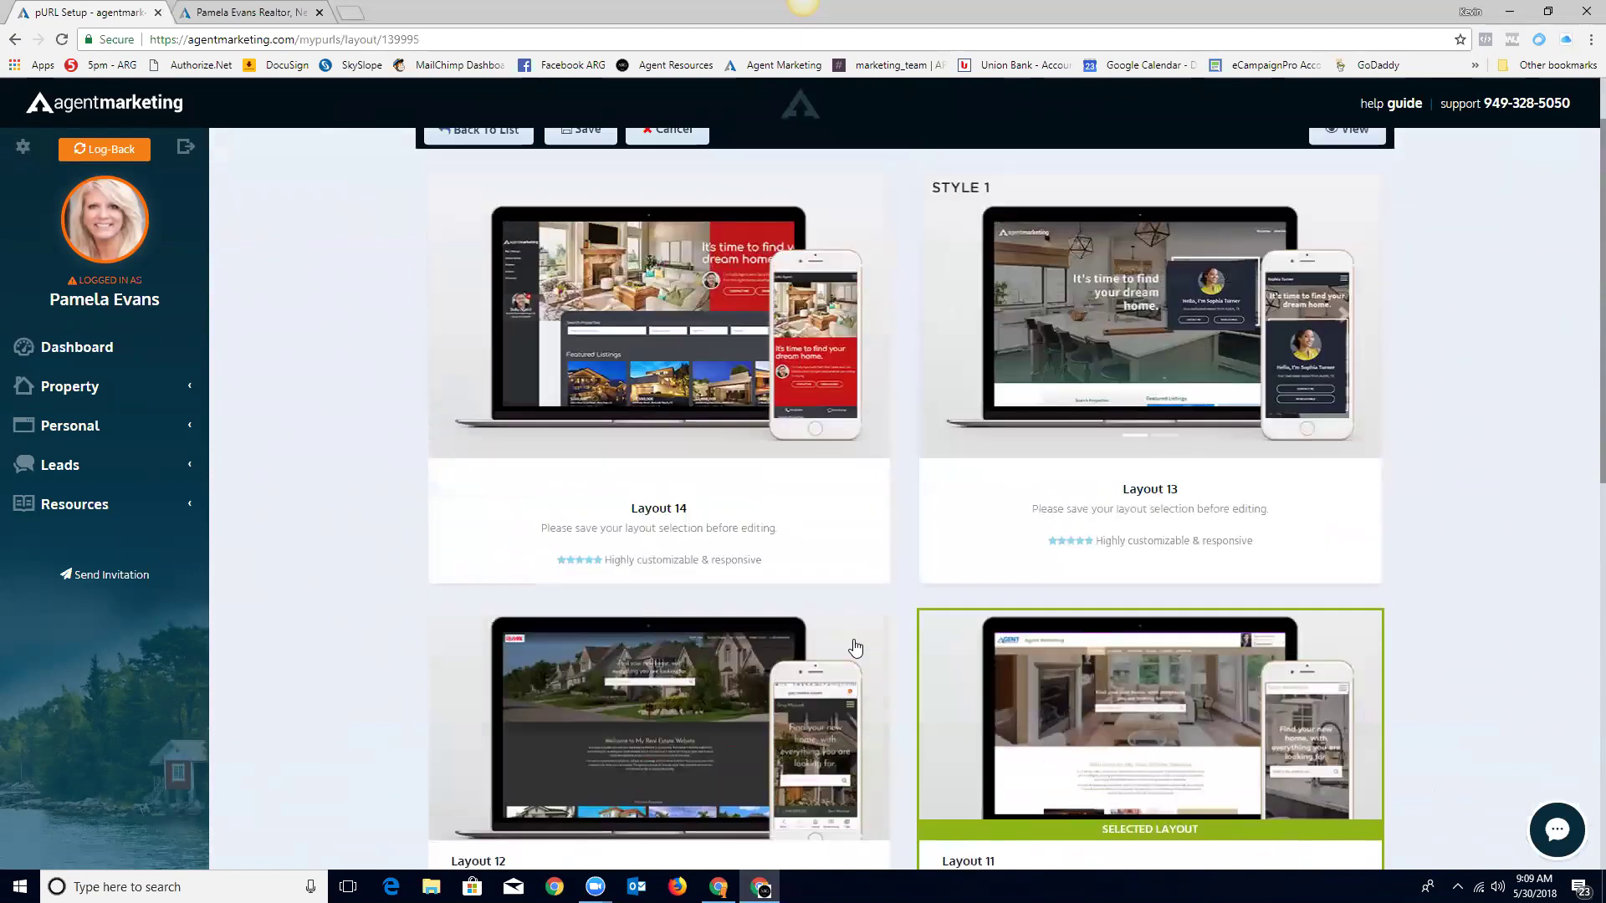
scroll(897, 688, "down", 1)
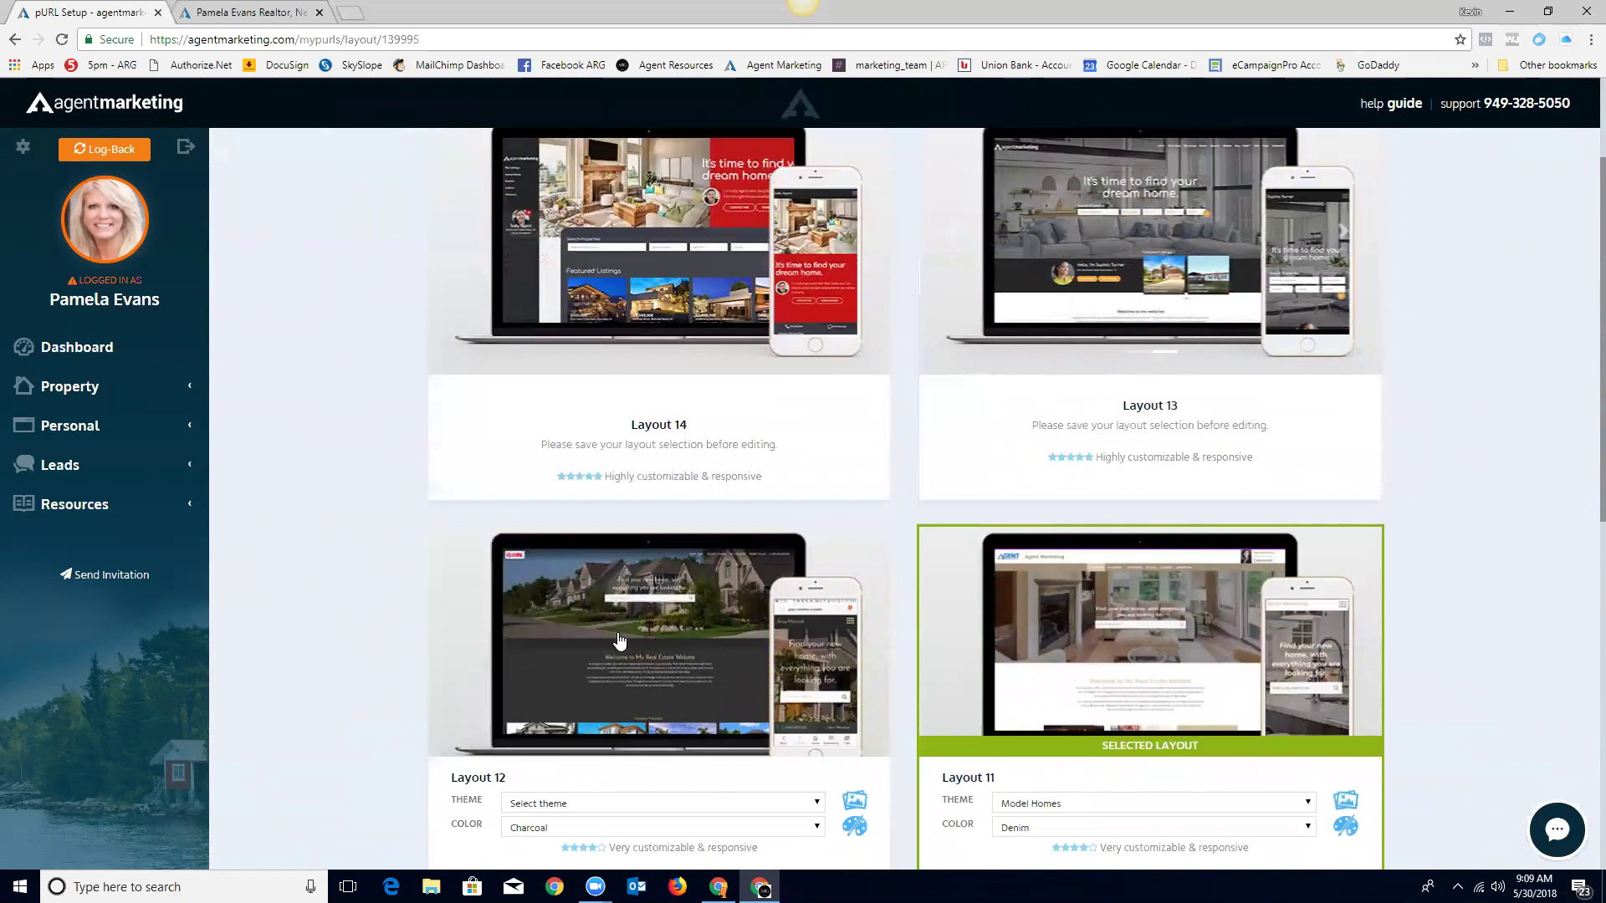
scroll(907, 666, "up", 2)
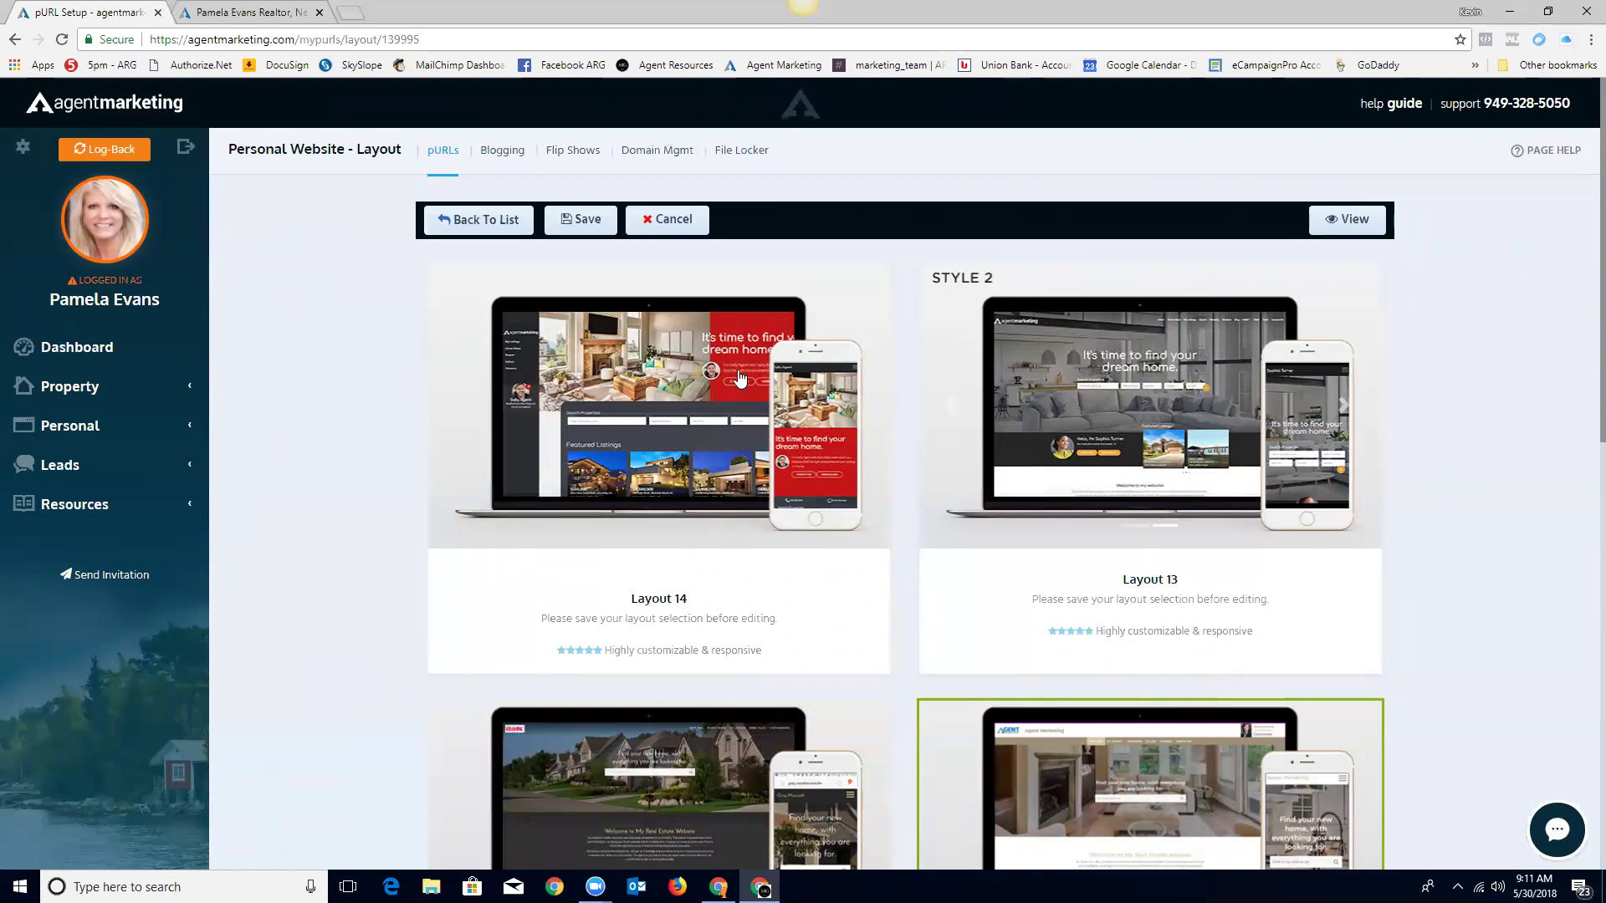
left_click(693, 379)
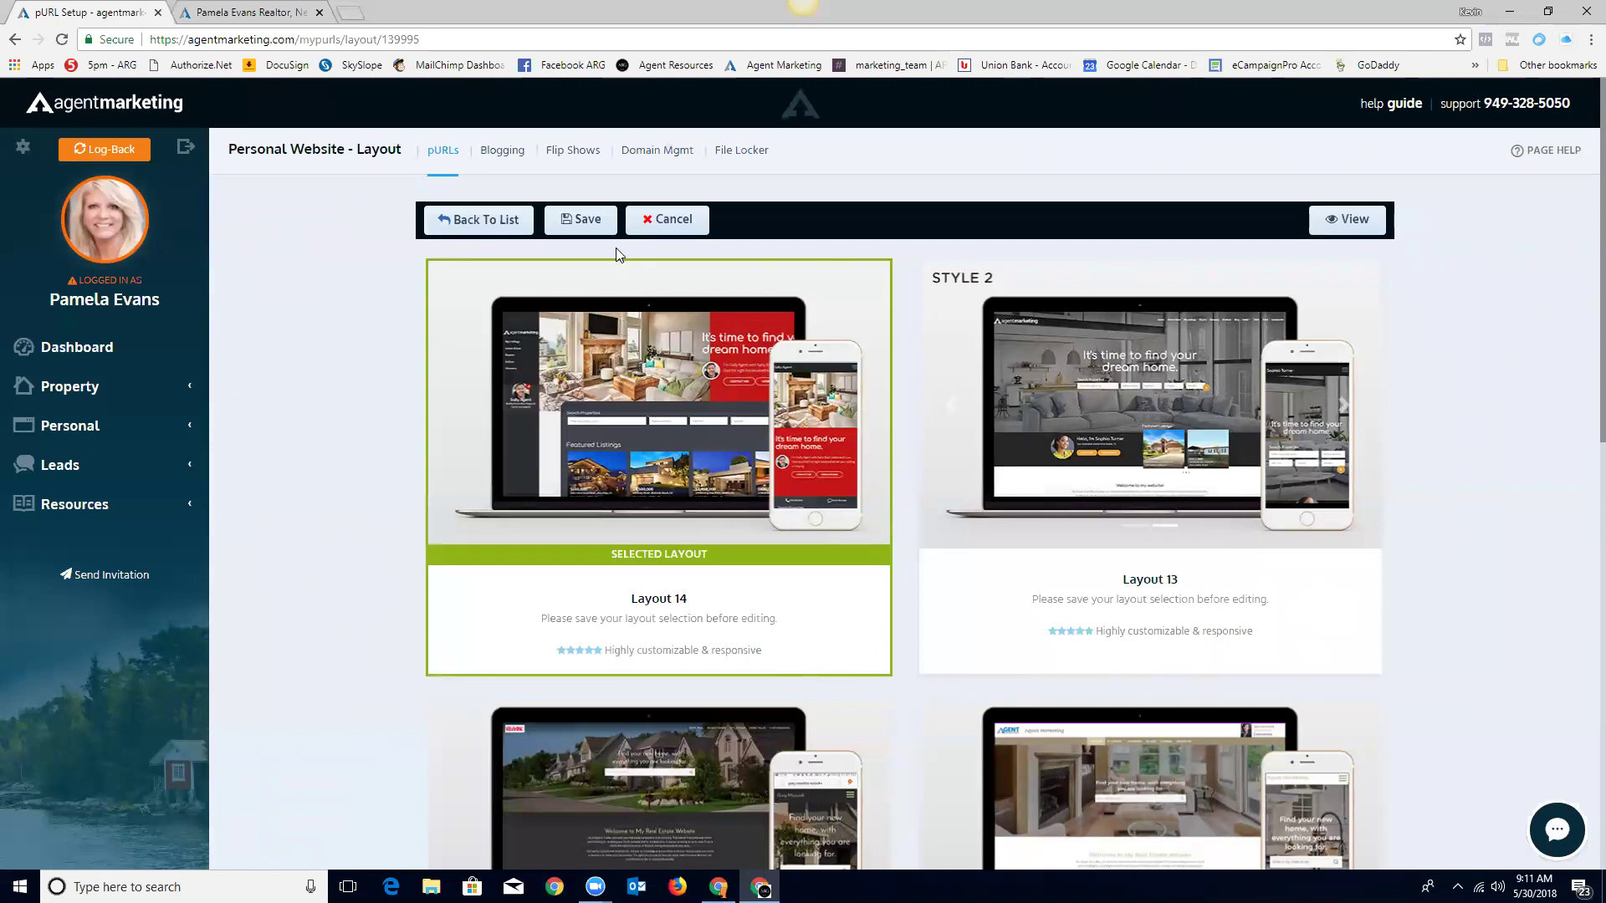
left_click(586, 221)
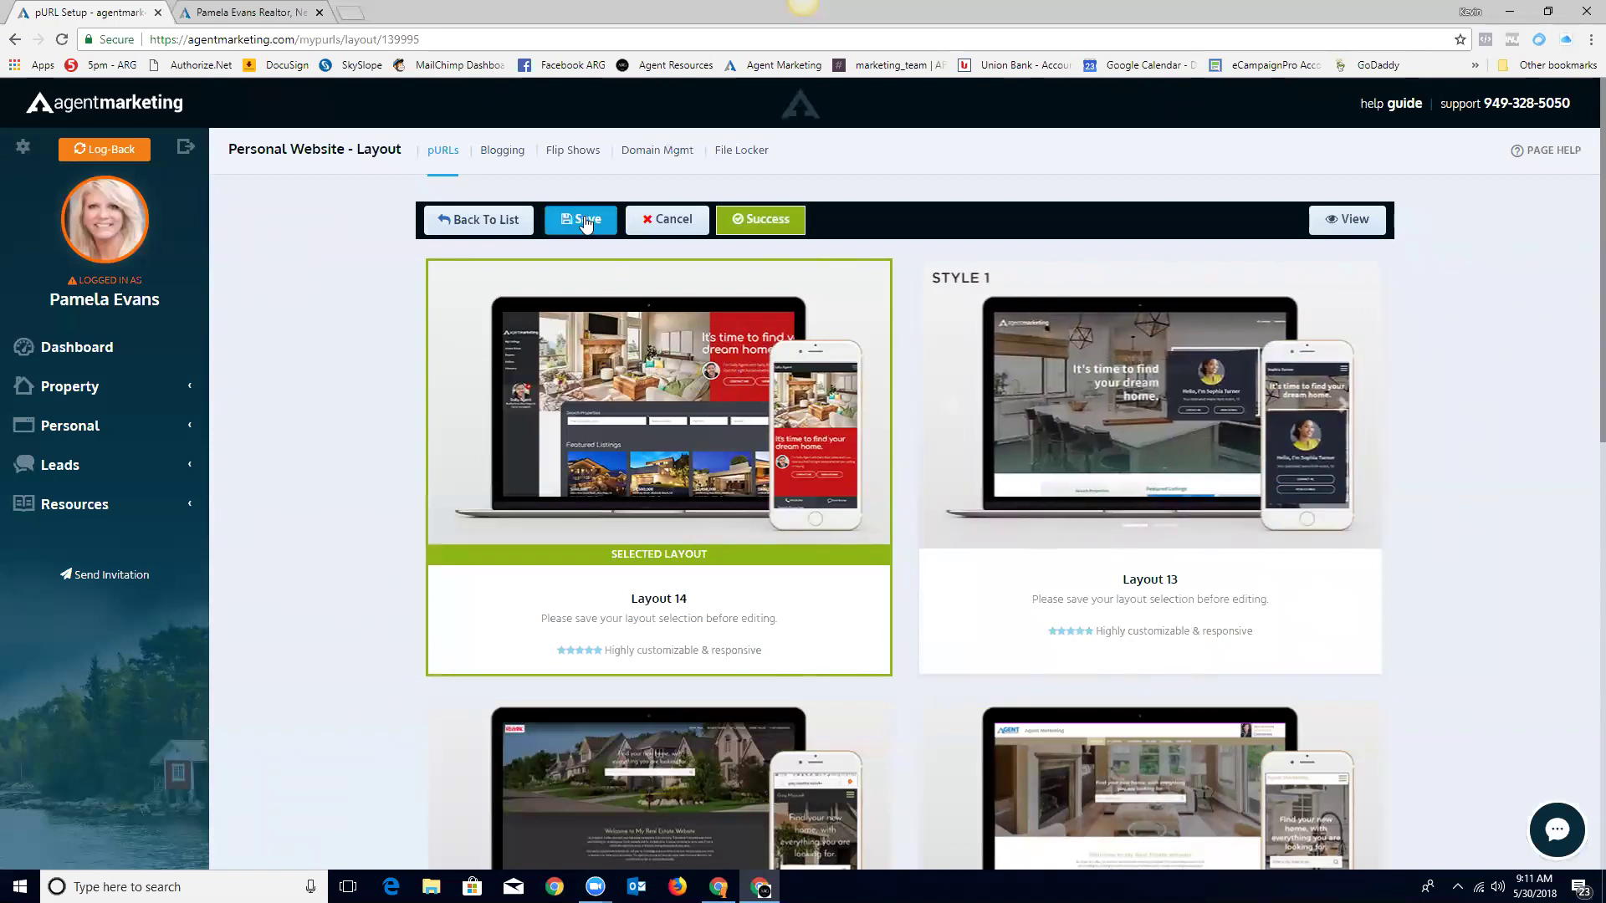
left_click(485, 225)
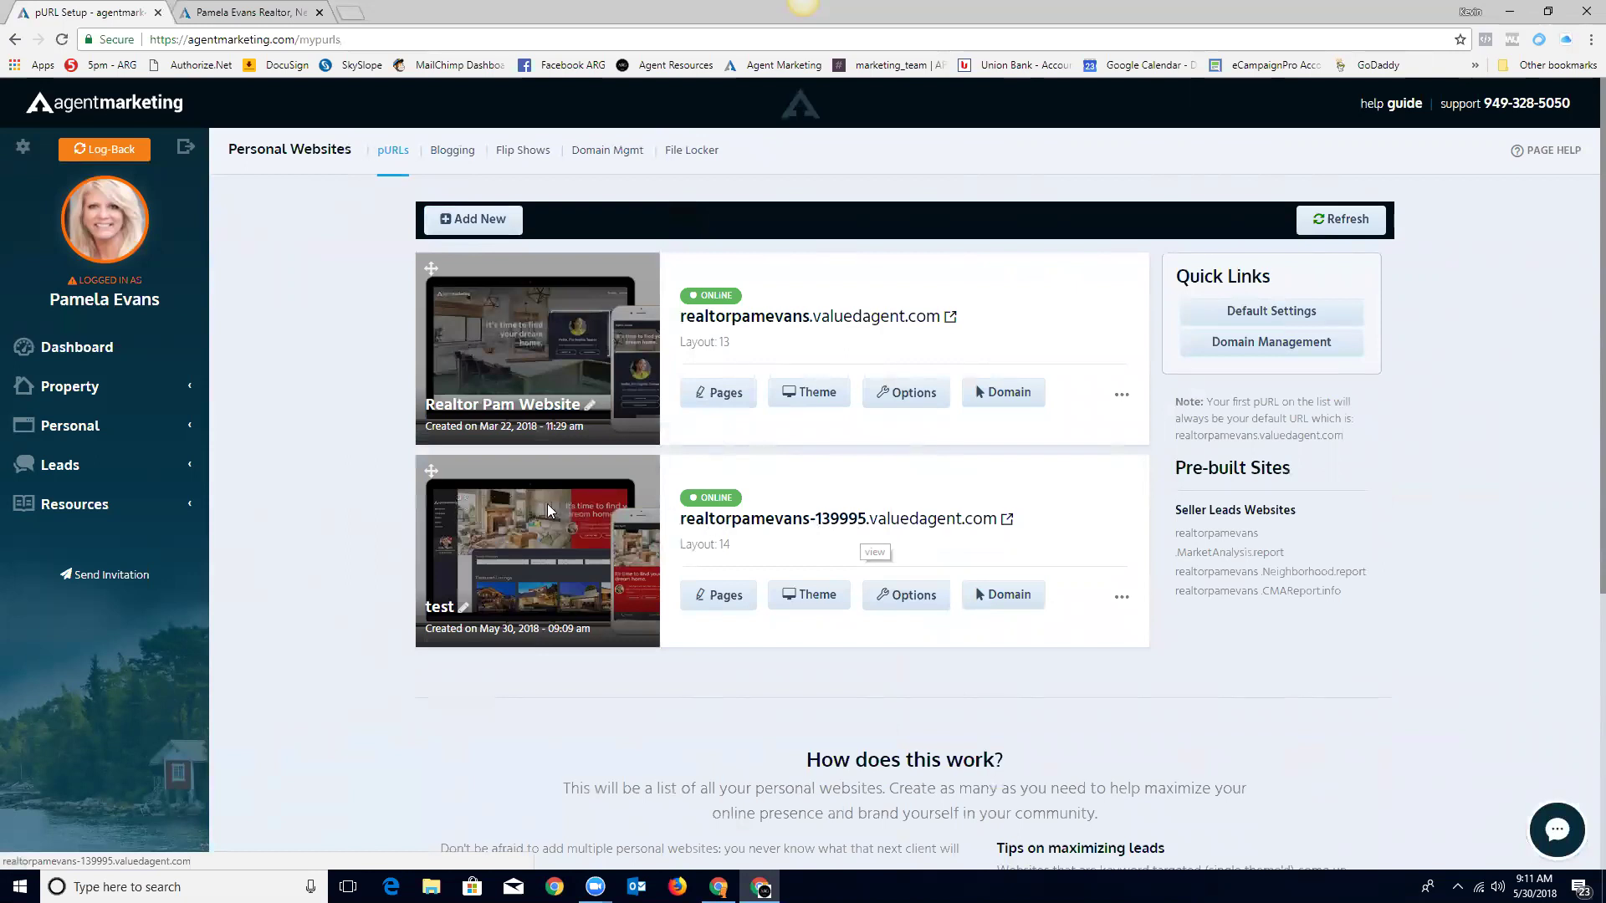
left_click(851, 520)
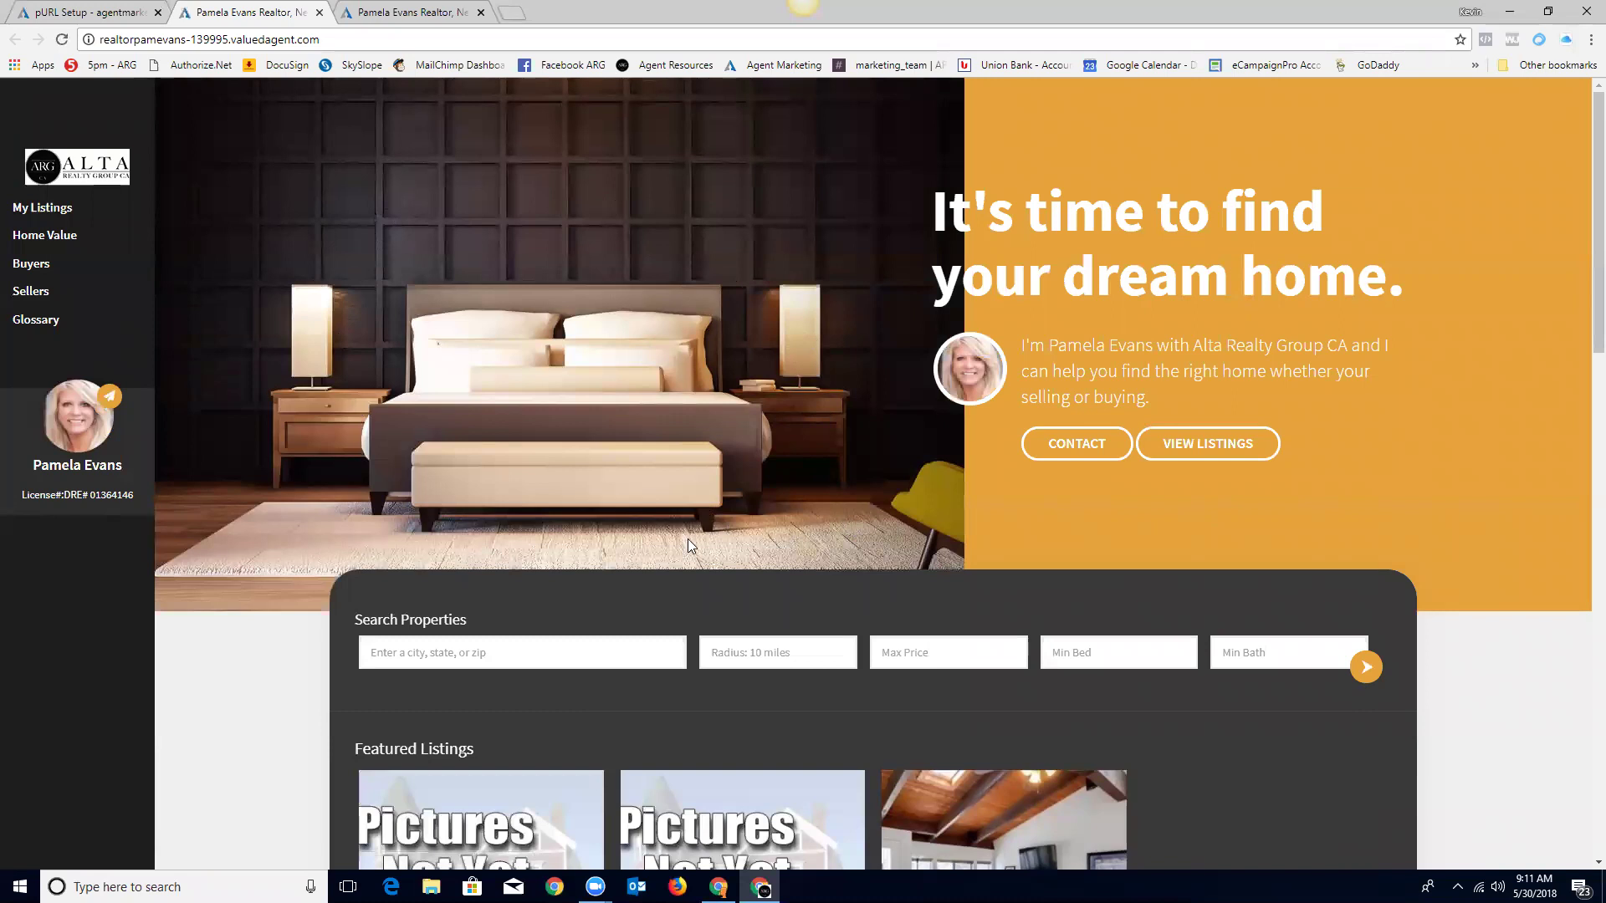
Step: Scroll through the live test site's Layout 14 hero, listings, welcome features and contact form
scroll(1201, 737, "down", 3)
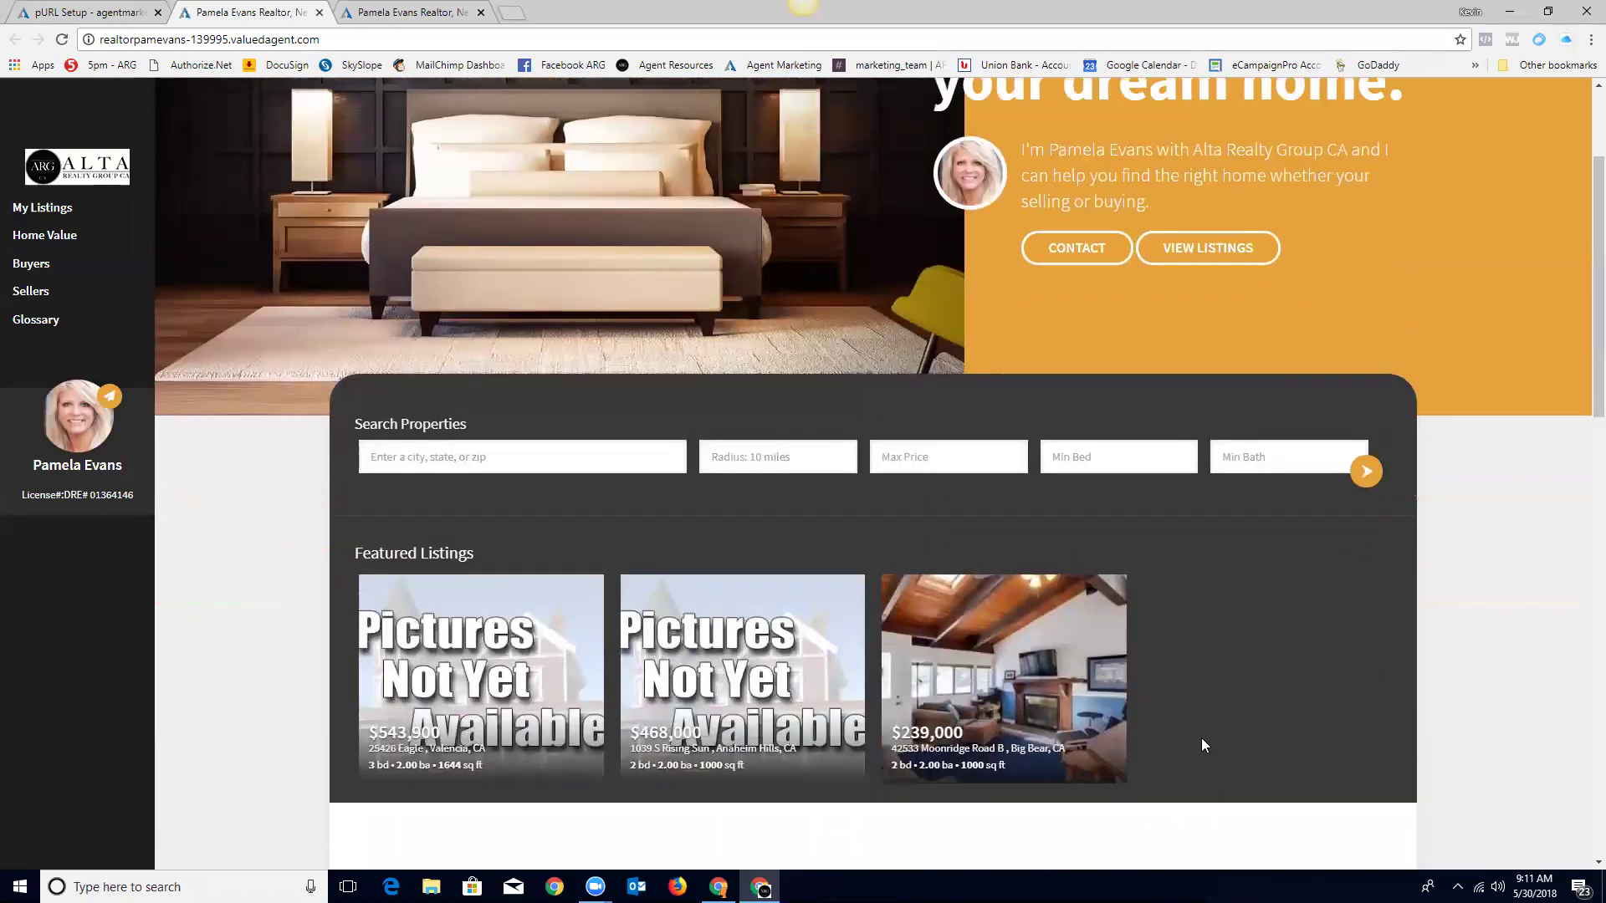
scroll(1201, 738, "up", 3)
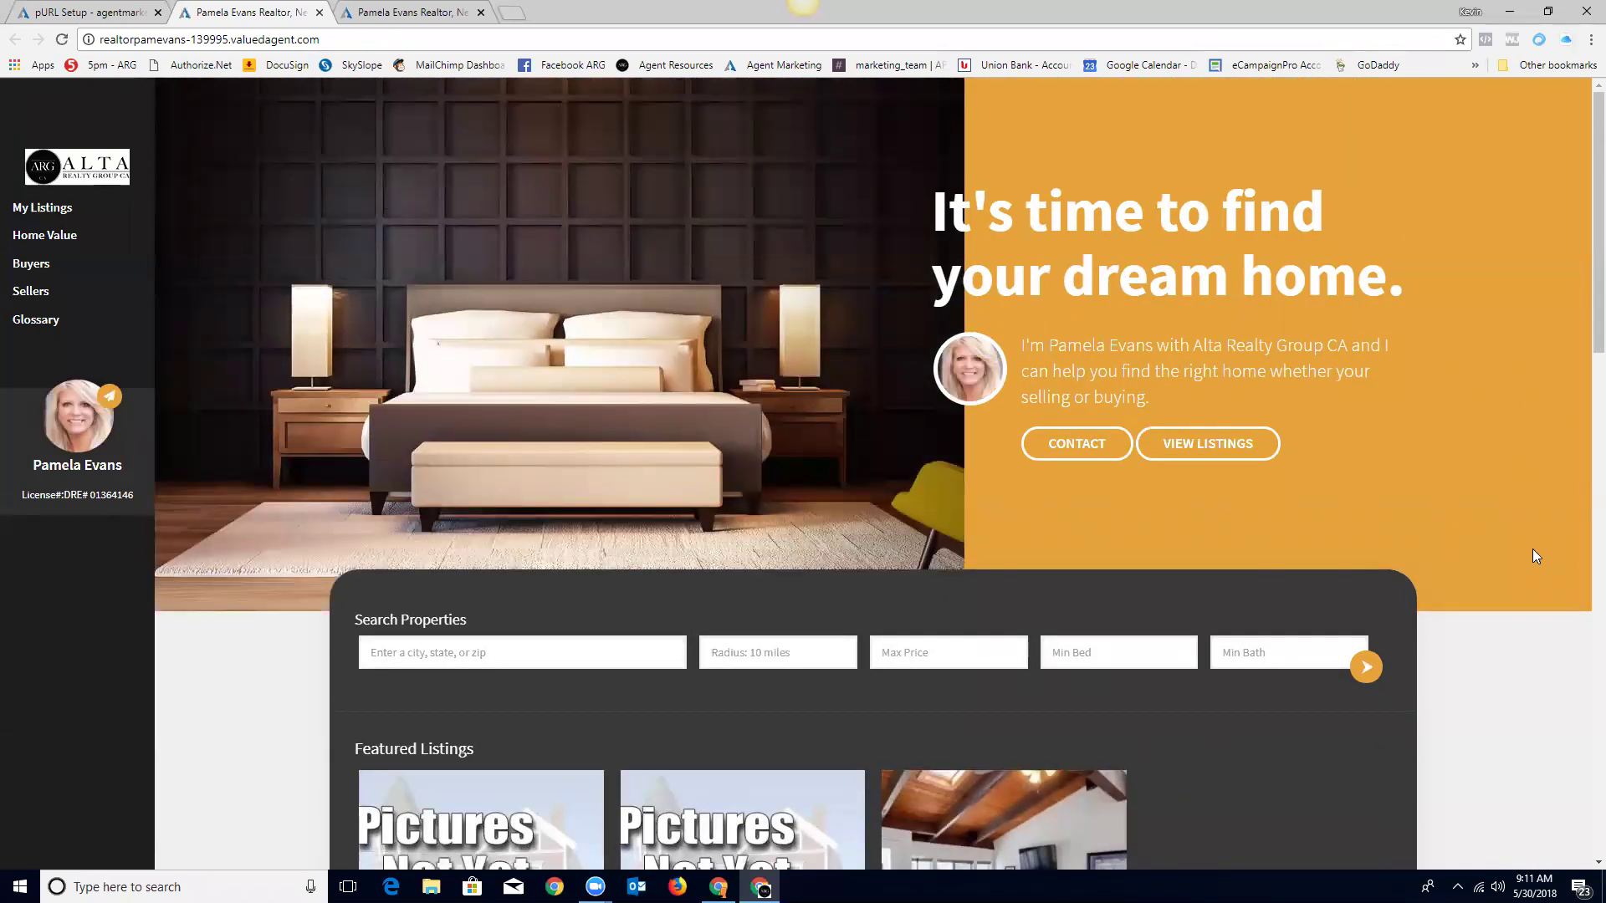
scroll(1476, 548, "down", 3)
scroll(1476, 547, "down", 10)
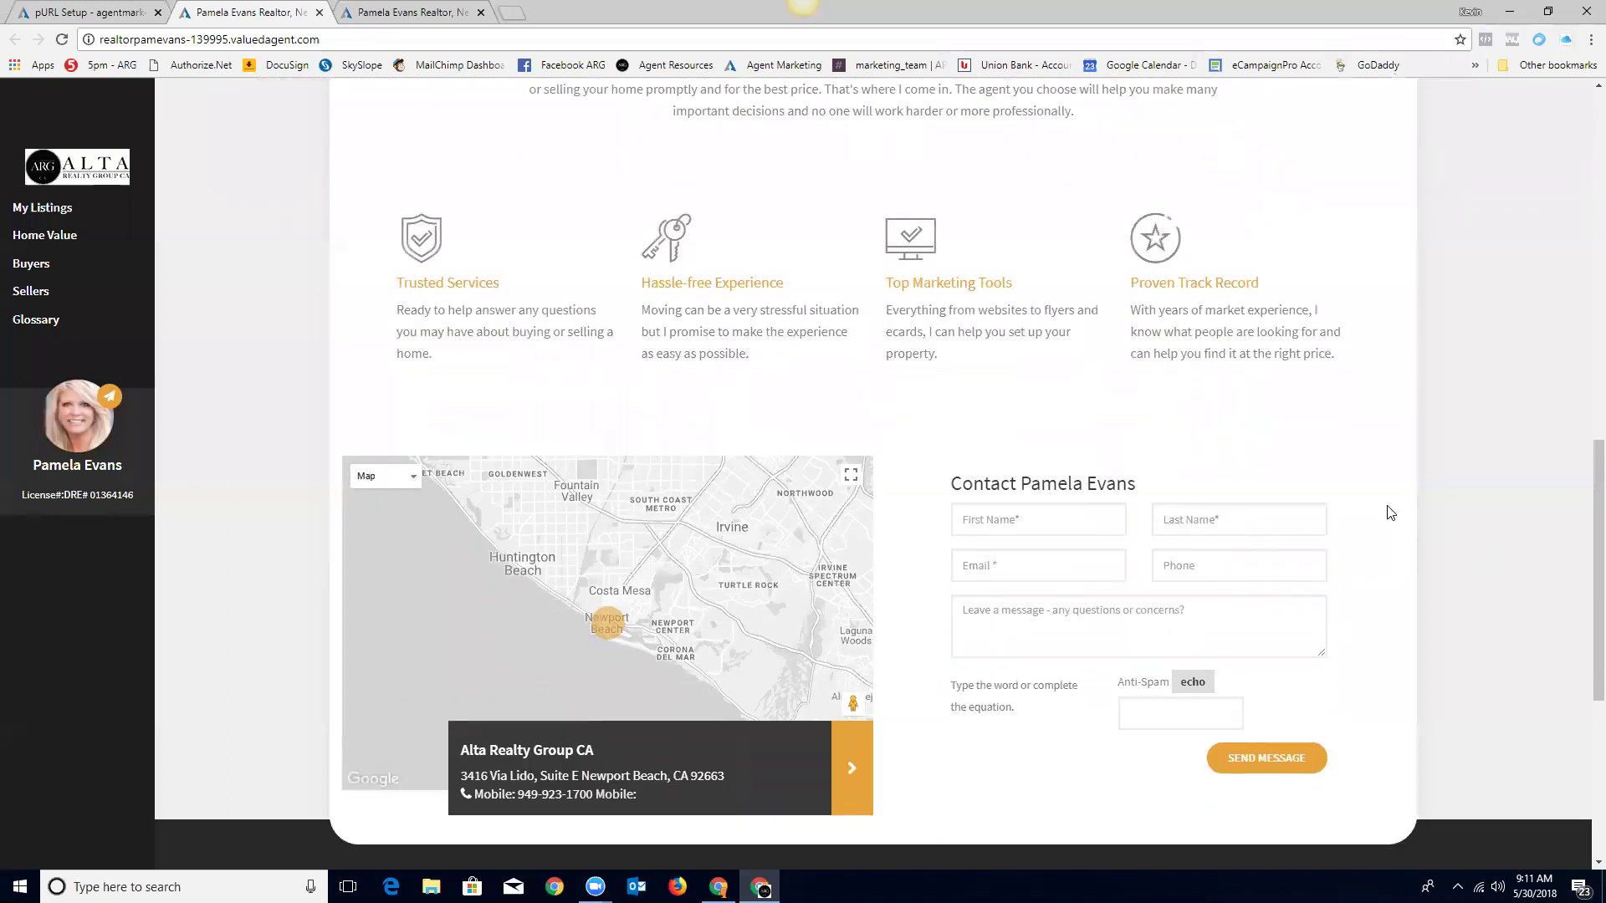
scroll(1468, 455, "up", 2)
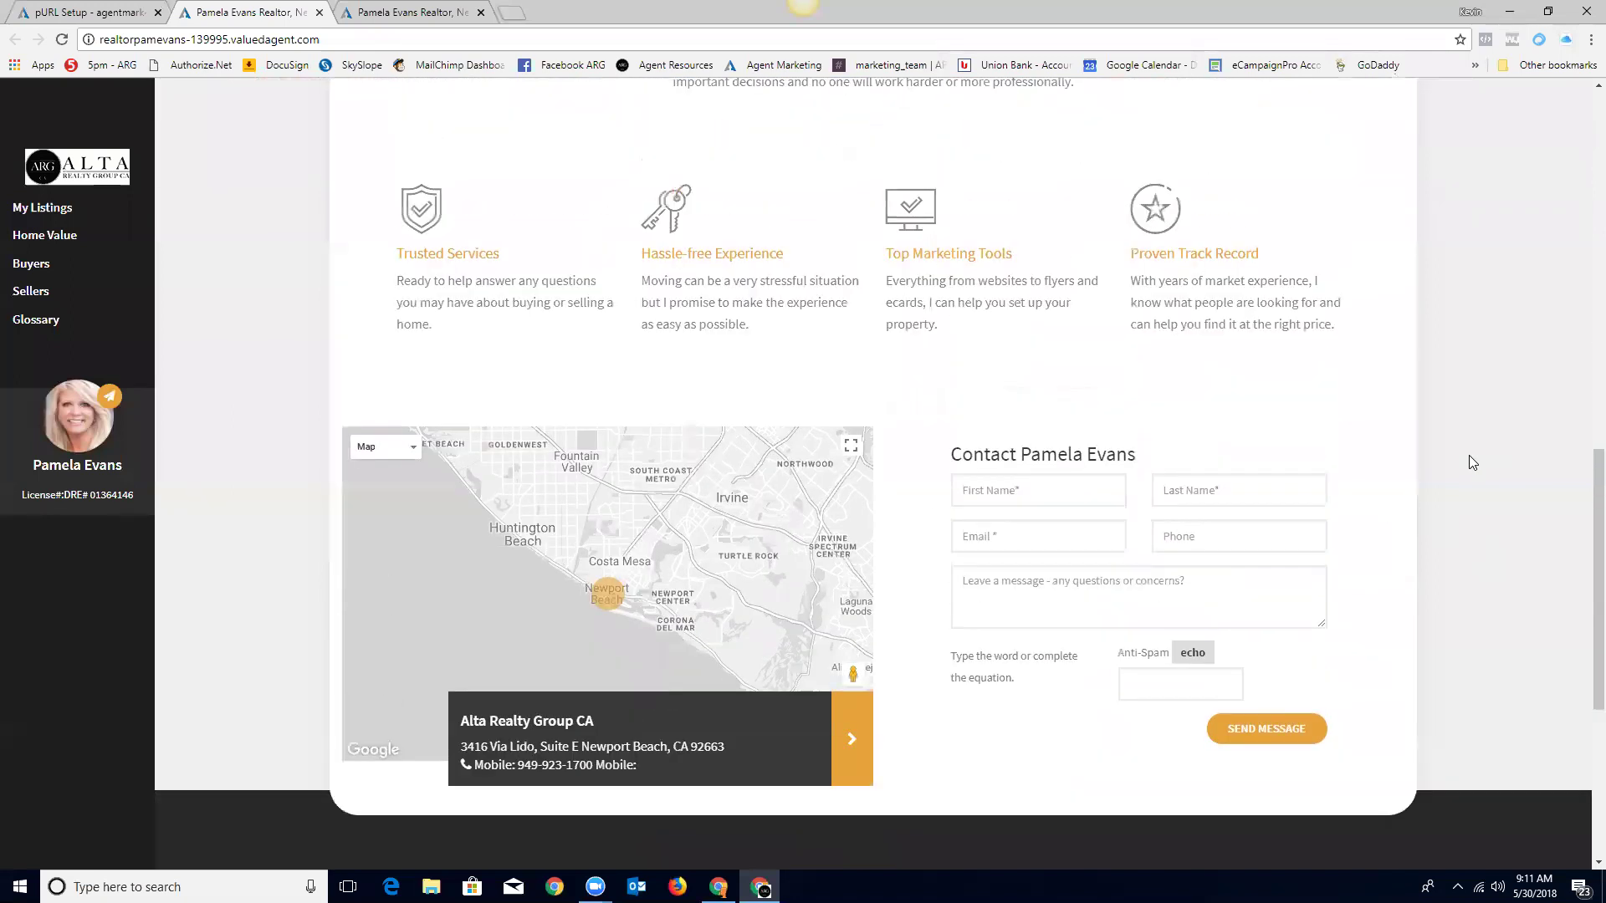
scroll(1221, 434, "up", 3)
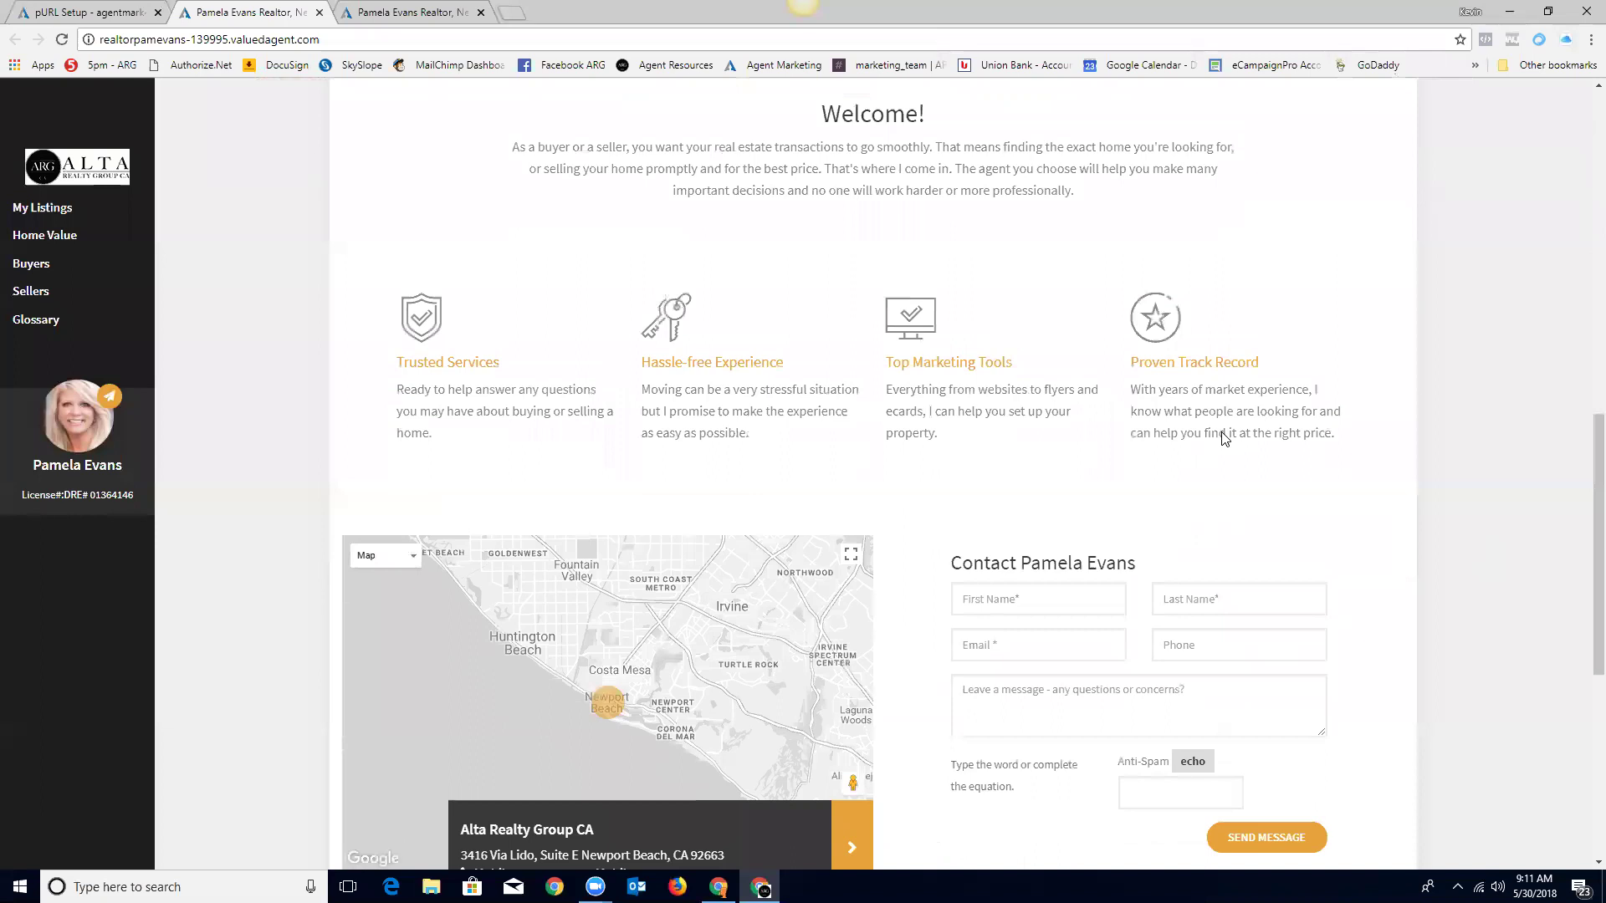
scroll(1199, 502, "up", 8)
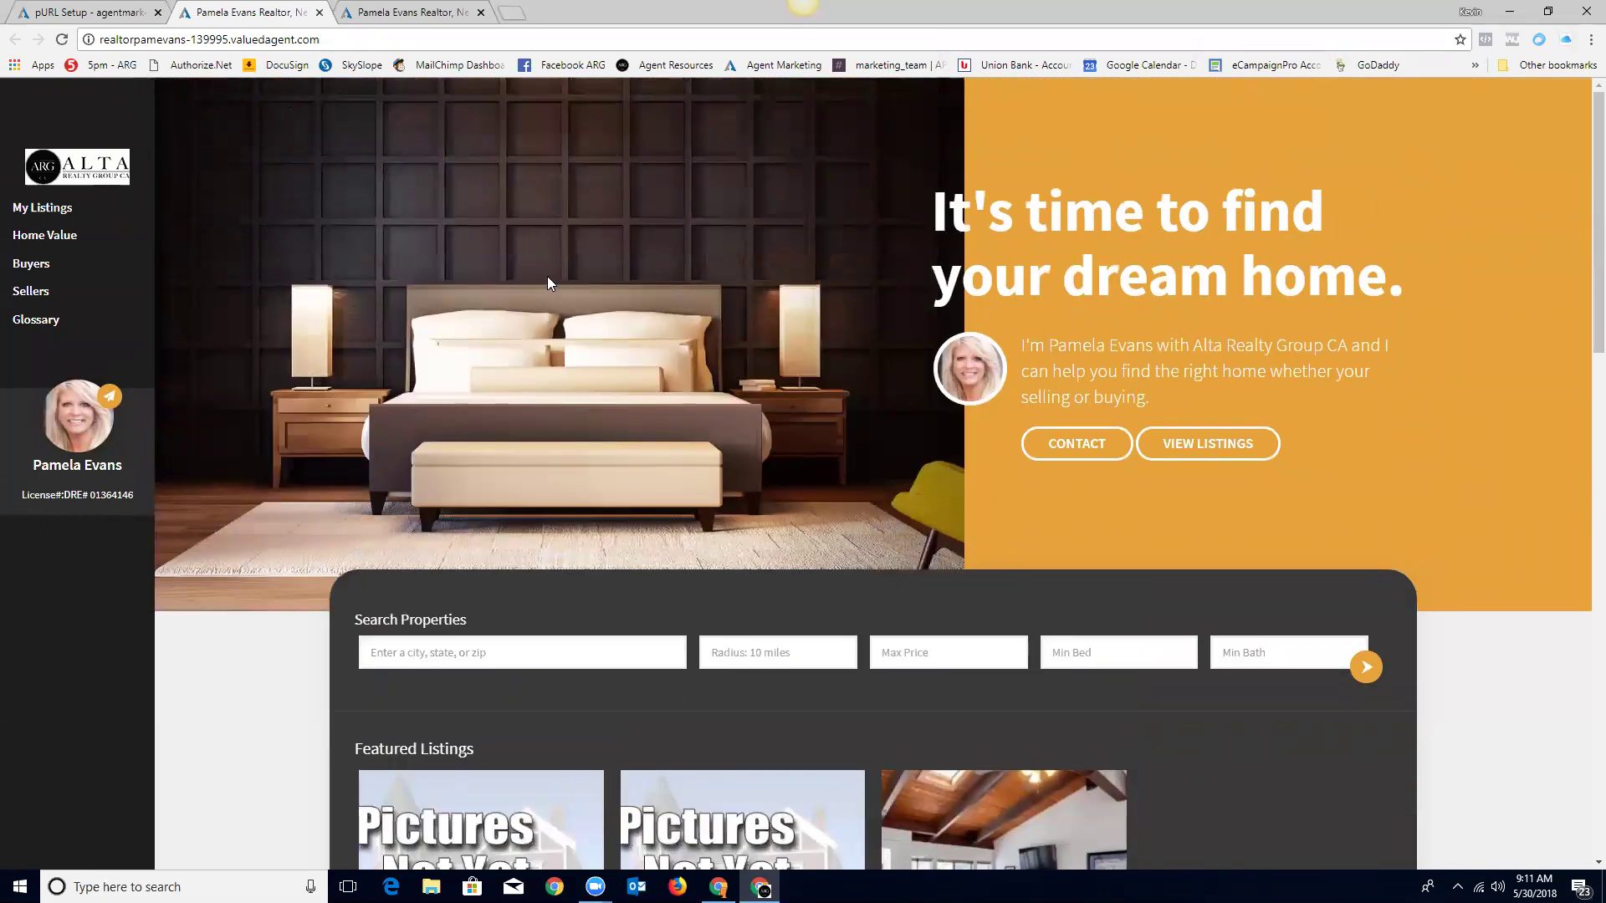
left_click(77, 11)
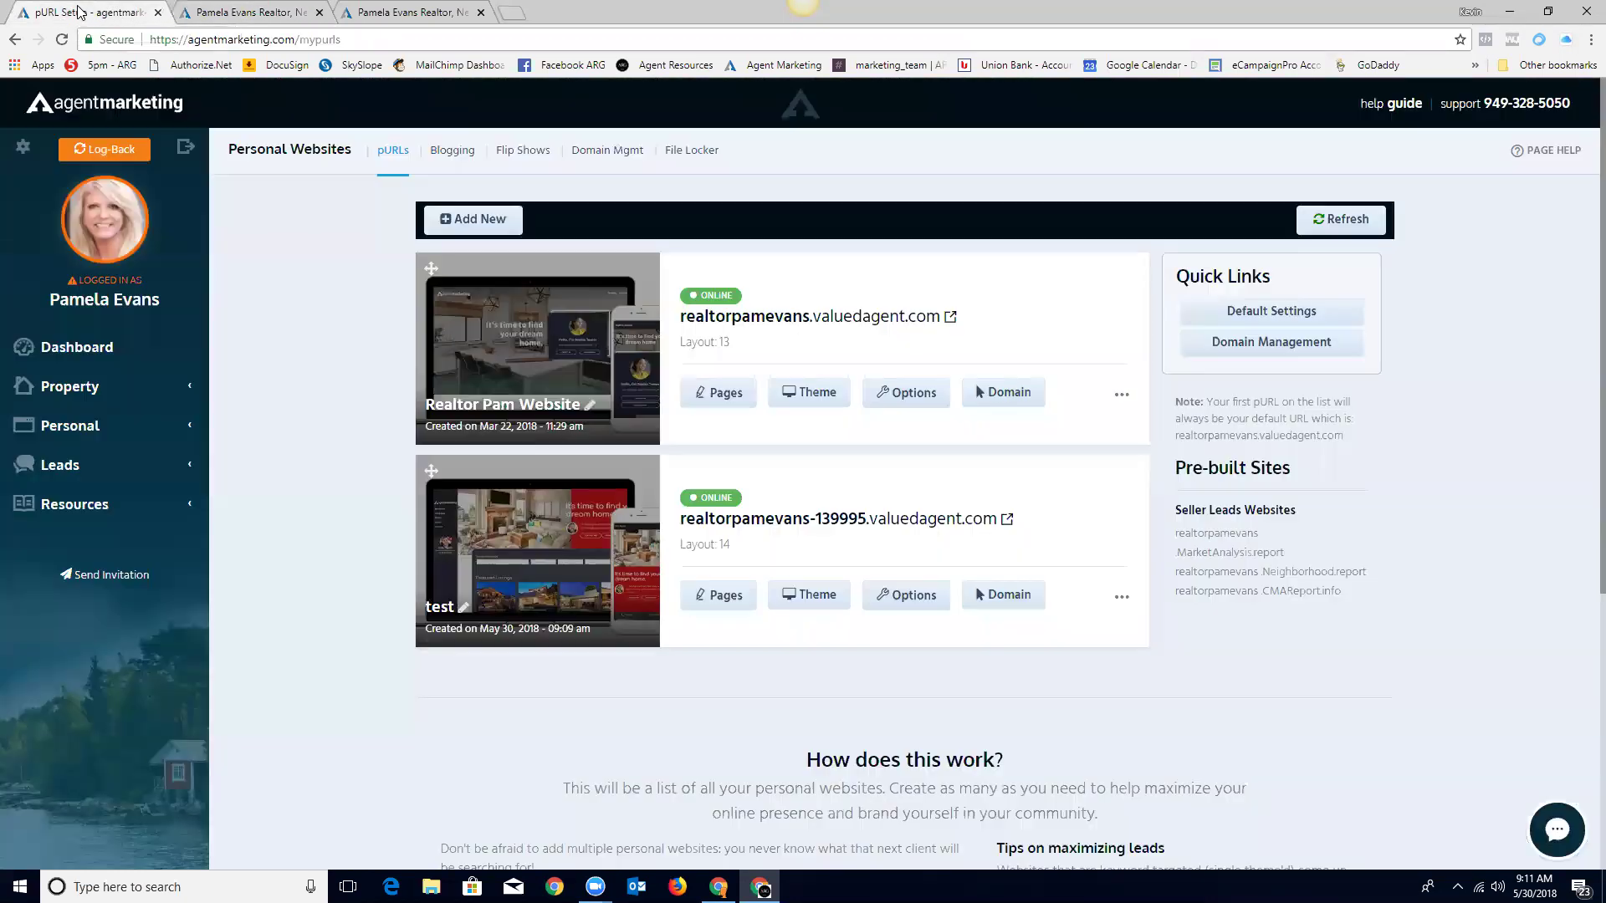
left_click(914, 600)
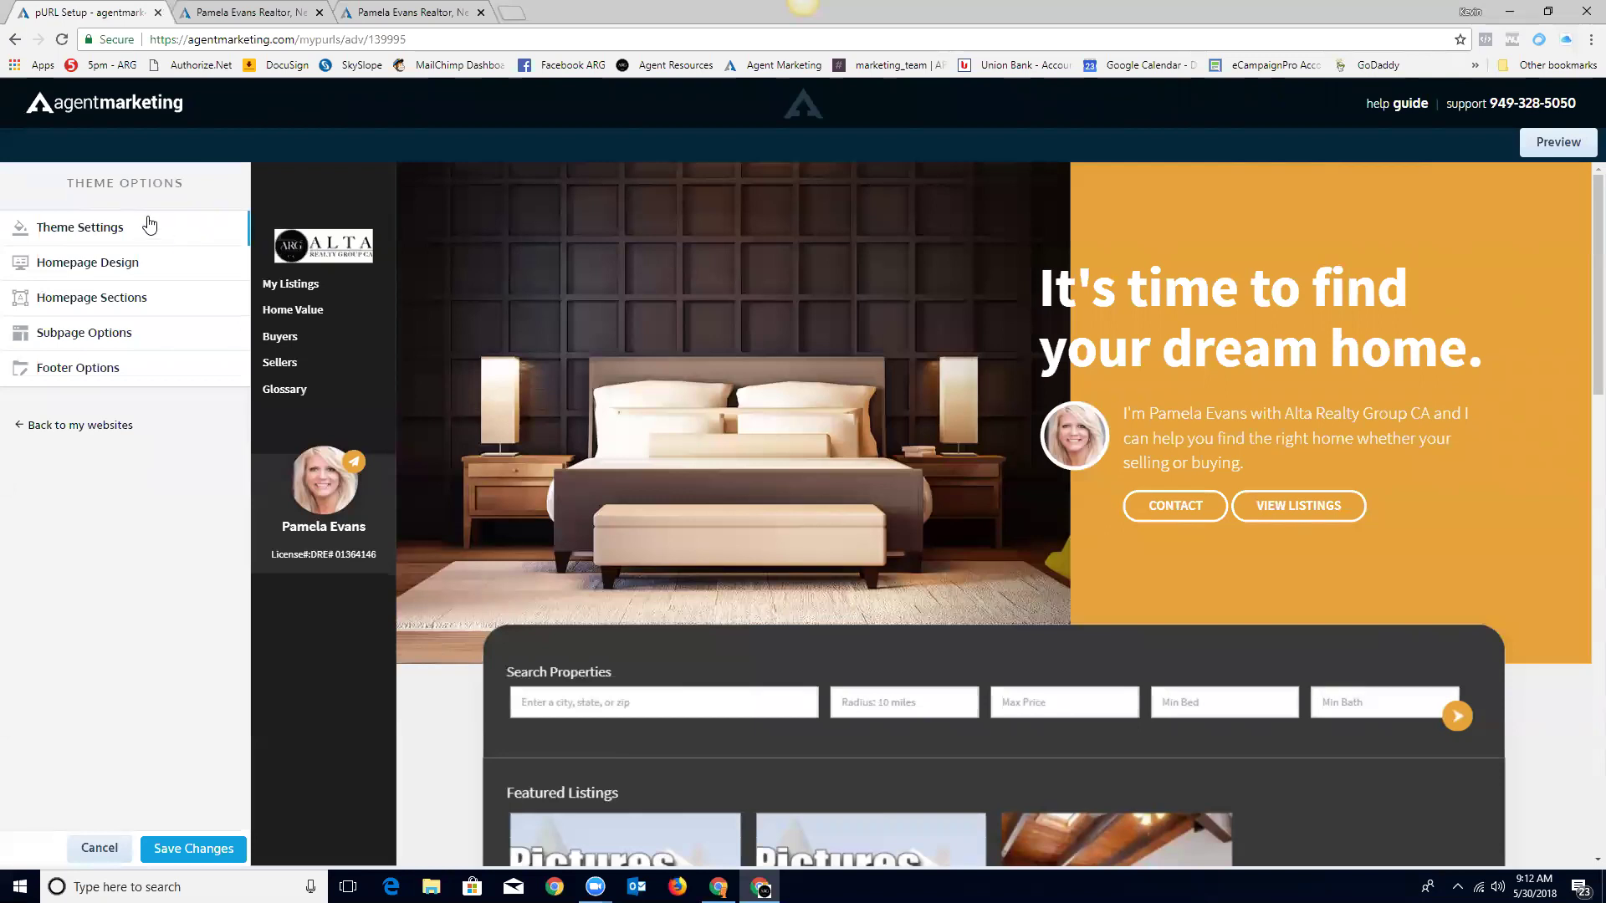
Step: In Theme Settings, preview the Arima Madurai heading font, then revert to Source Sans Pro
left_click(71, 231)
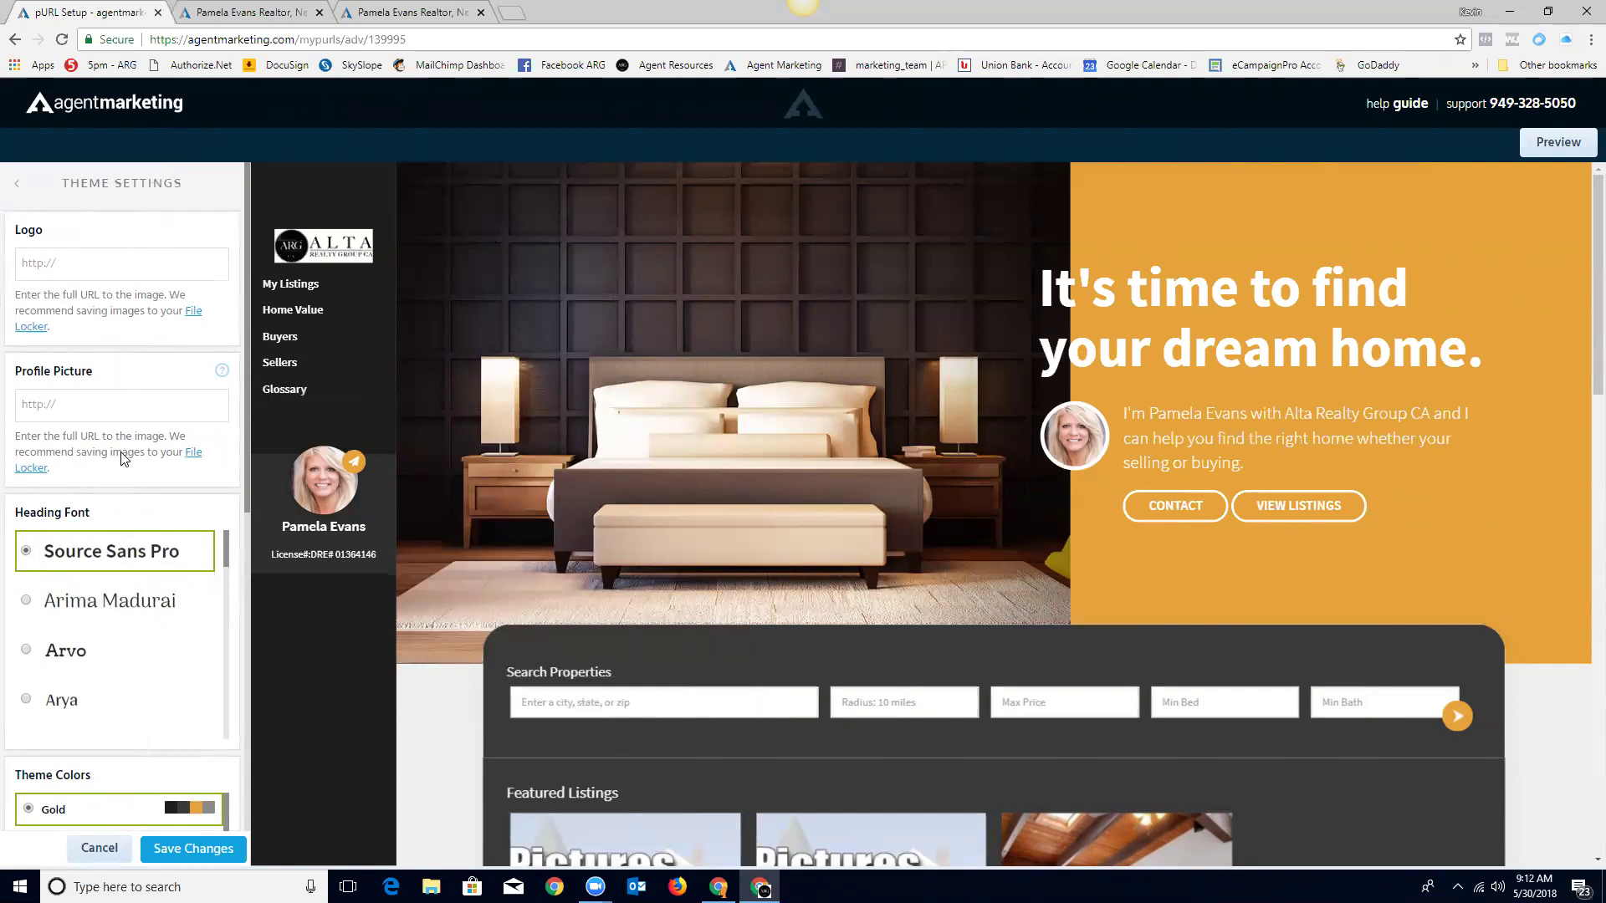
scroll(146, 474, "down", 2)
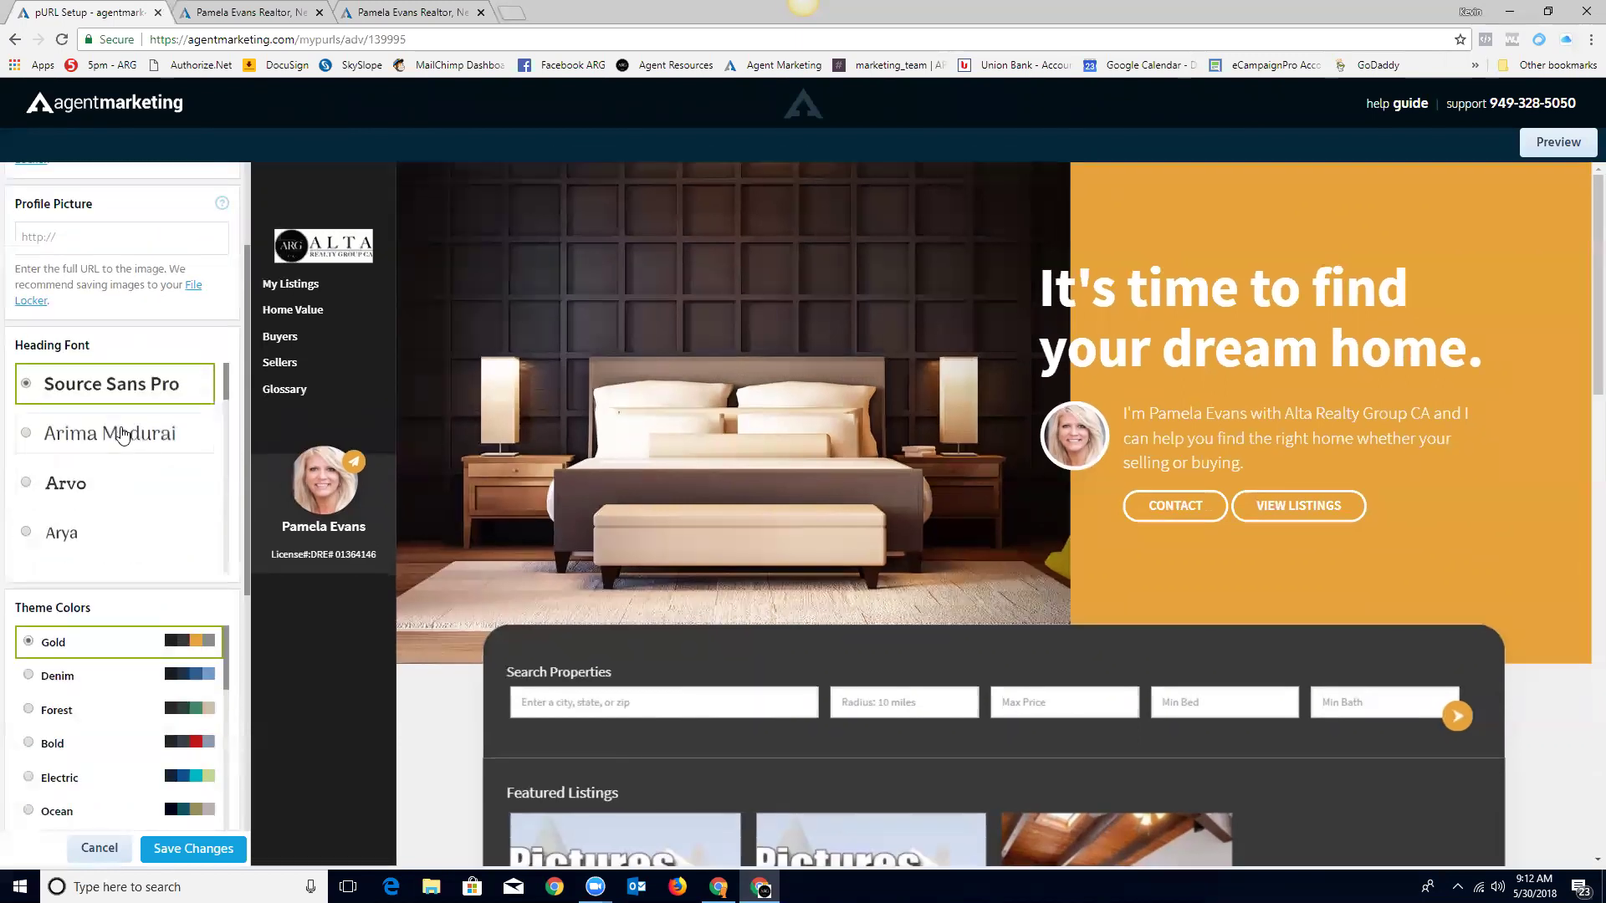
left_click(75, 437)
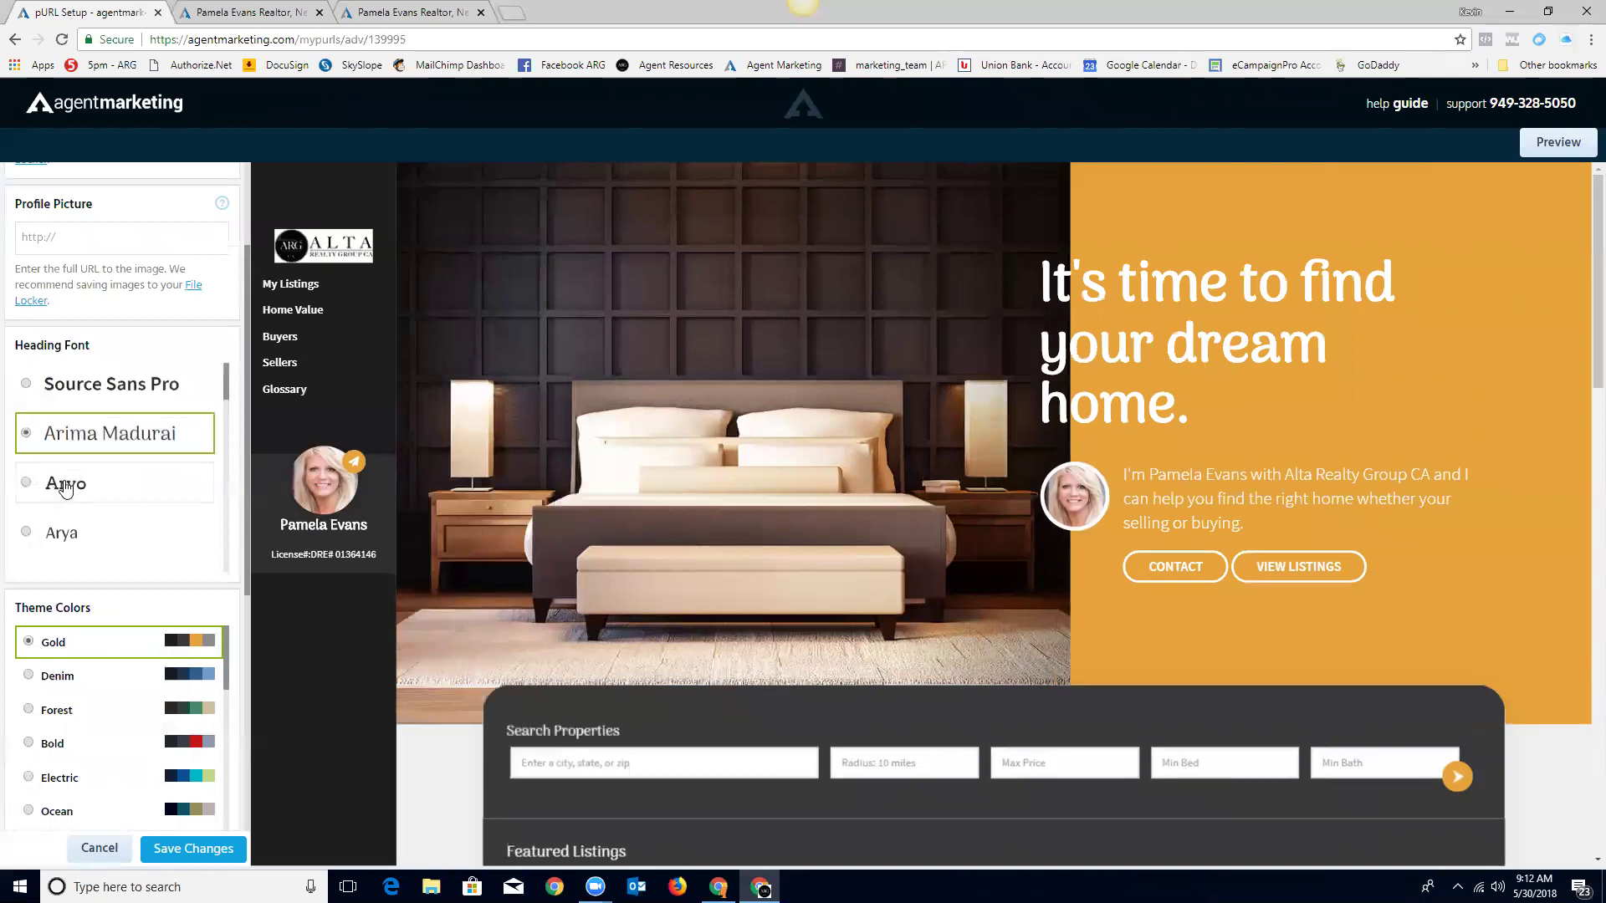
left_click(88, 393)
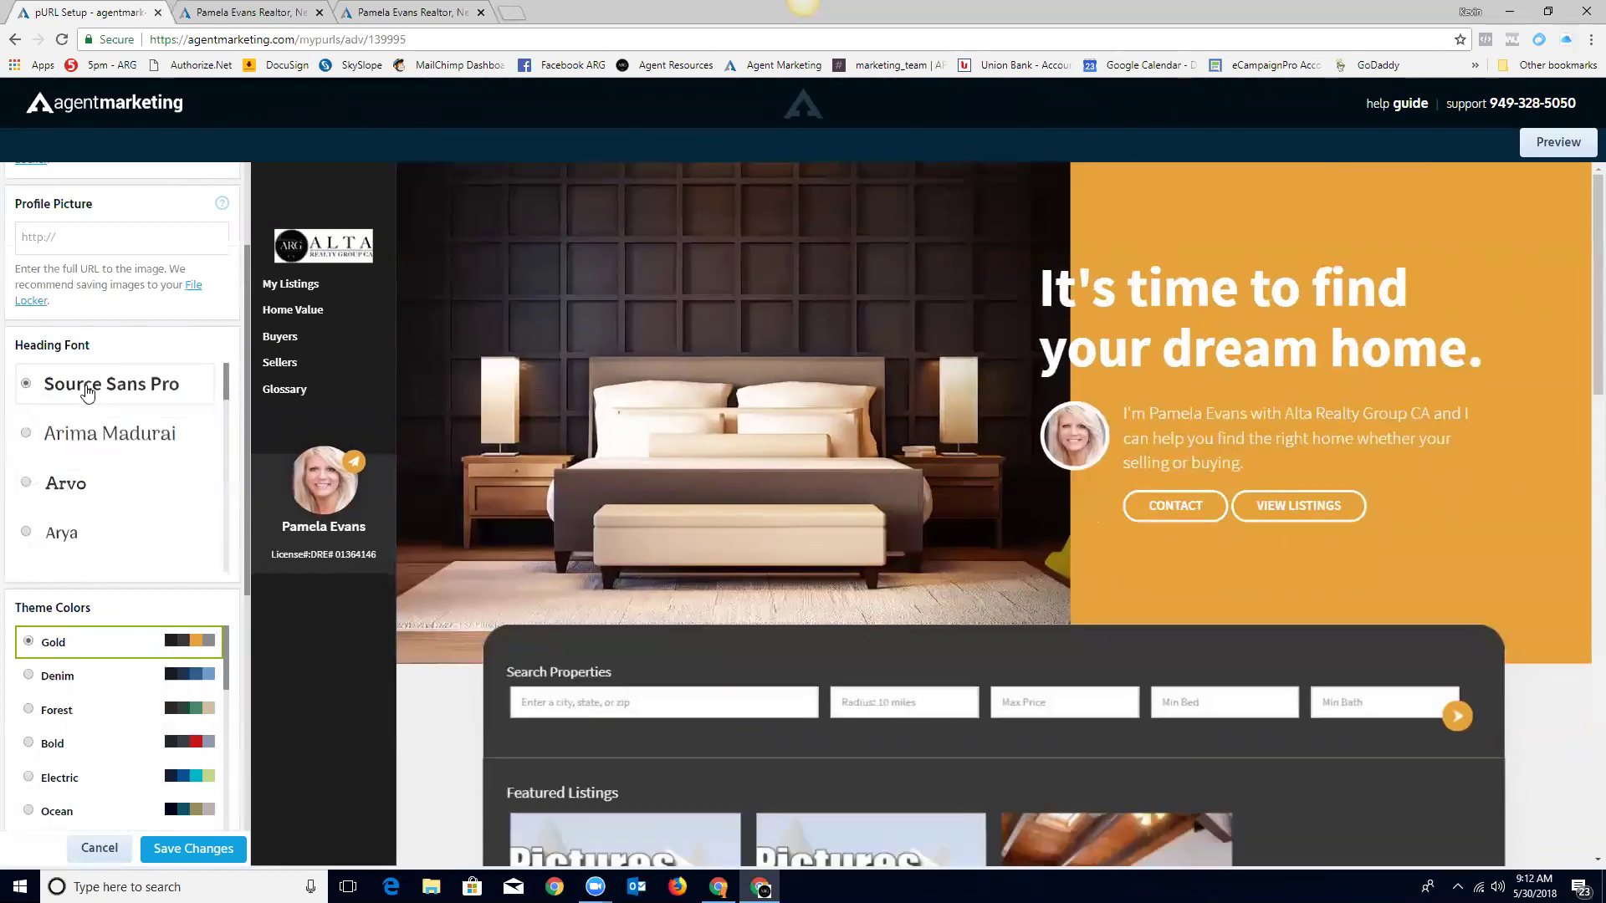
Step: Try the Cabin, Chau Pilomene One and Comfortaa heading fonts, then settle on Montserrat
scroll(88, 393, "down", 2)
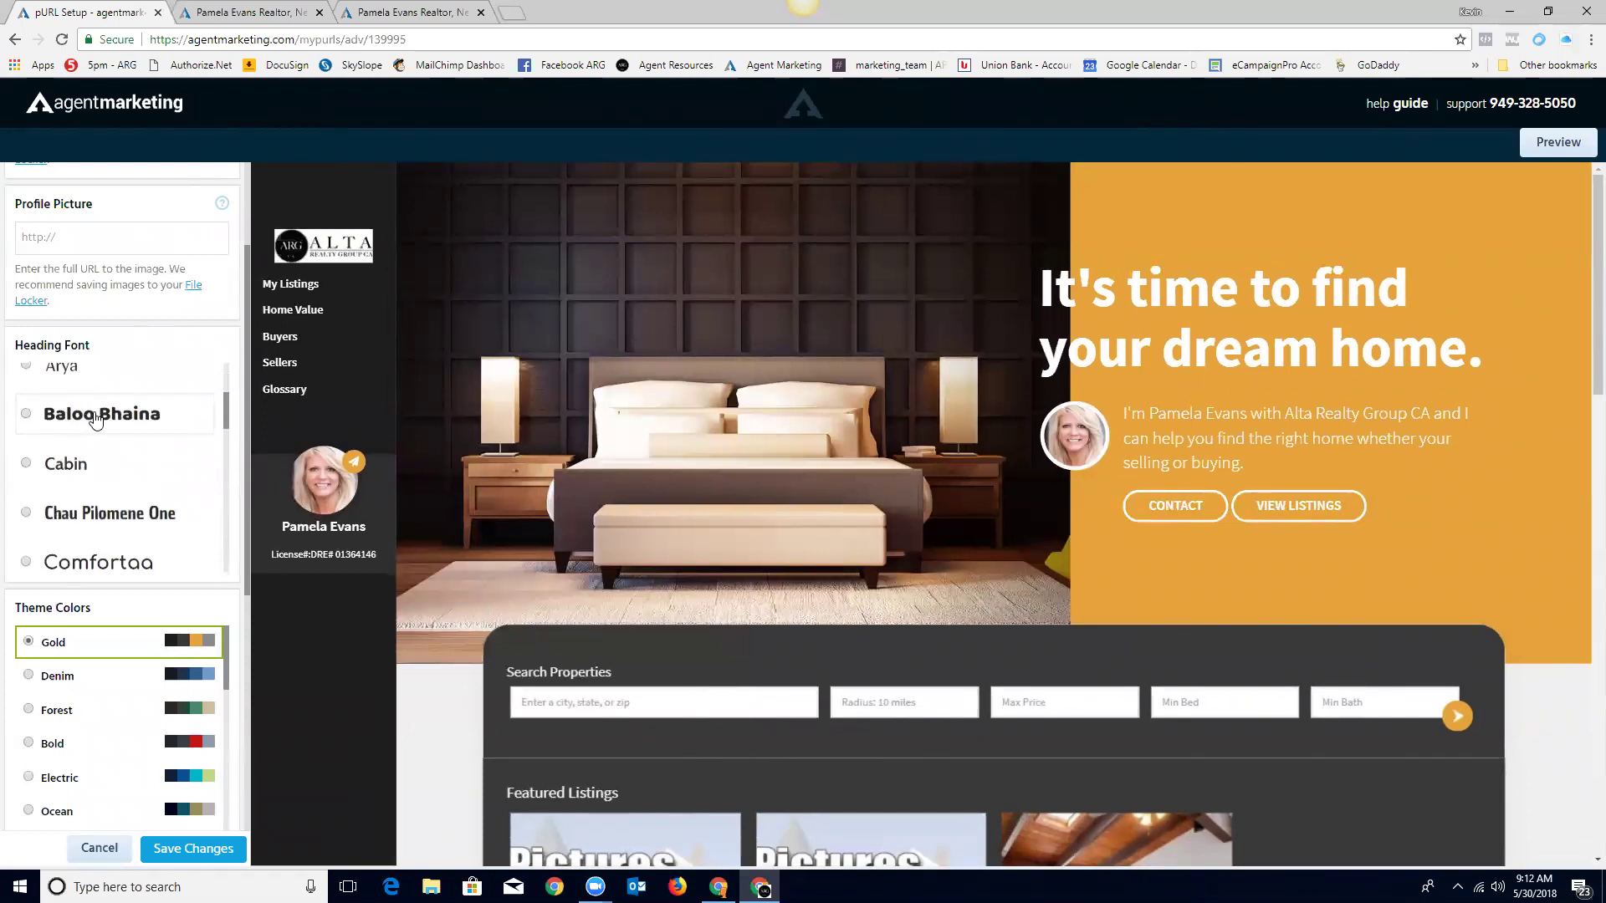
left_click(26, 465)
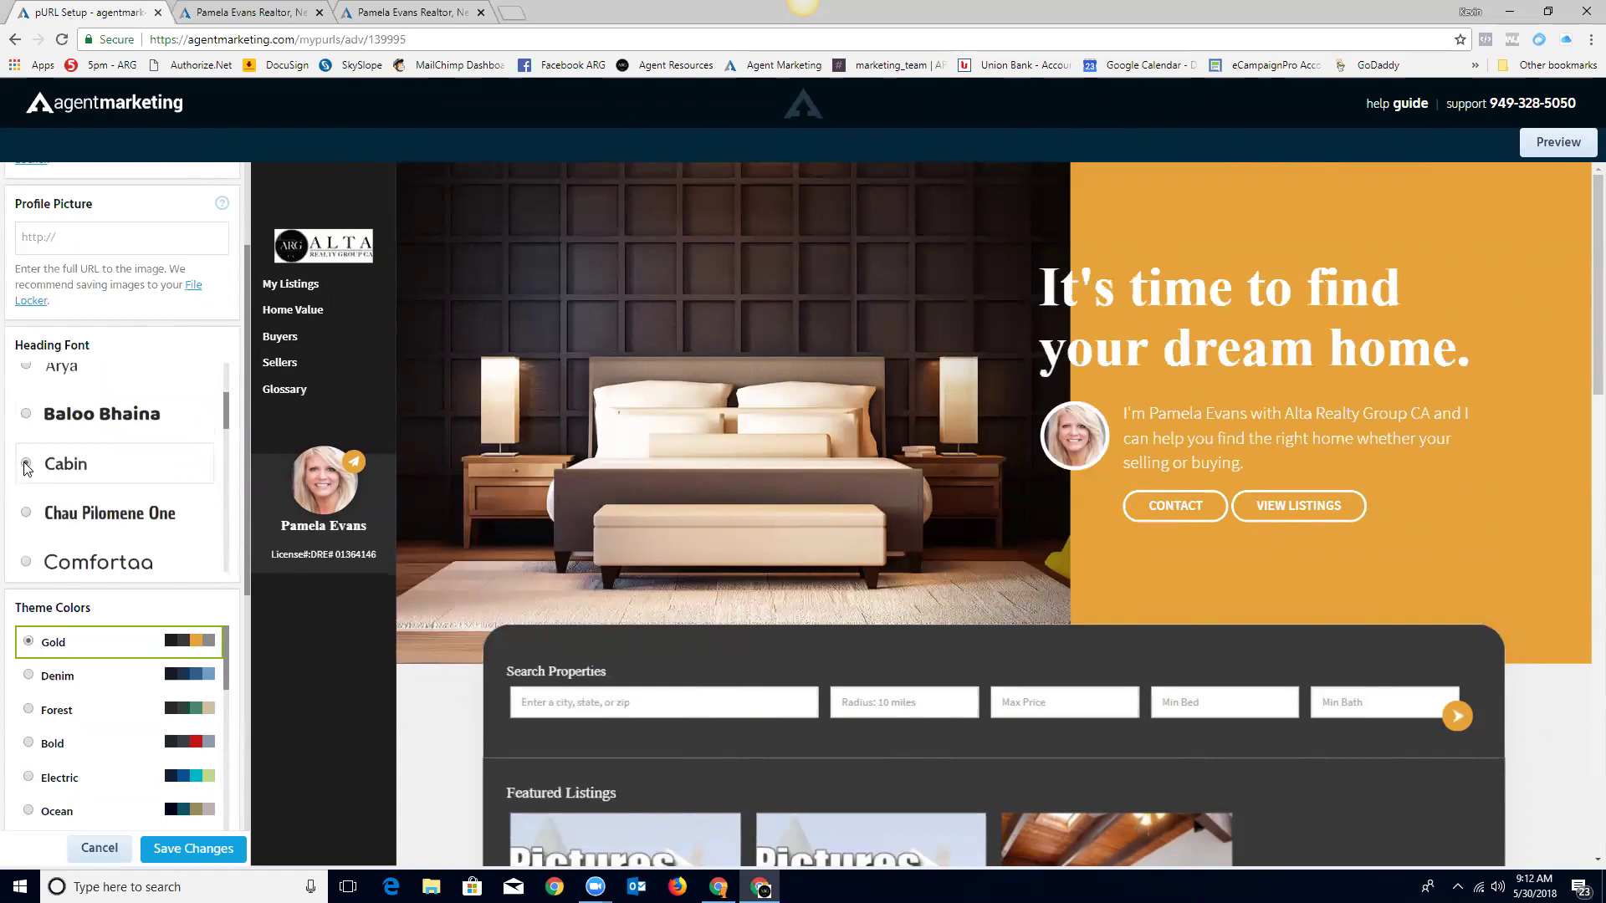
left_click(26, 513)
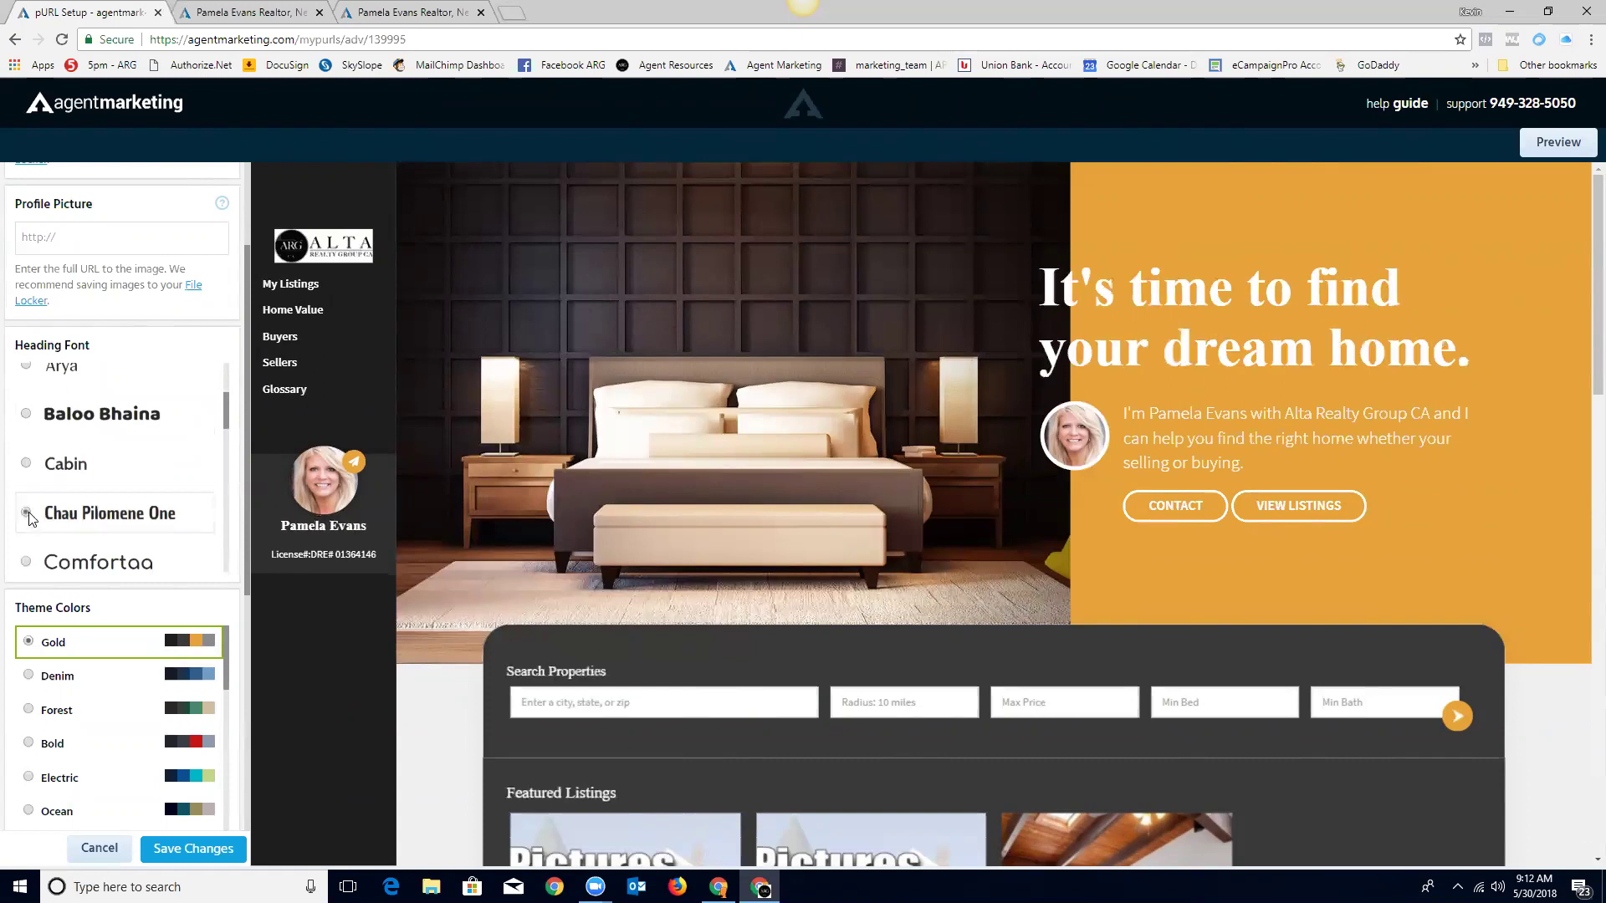
left_click(27, 564)
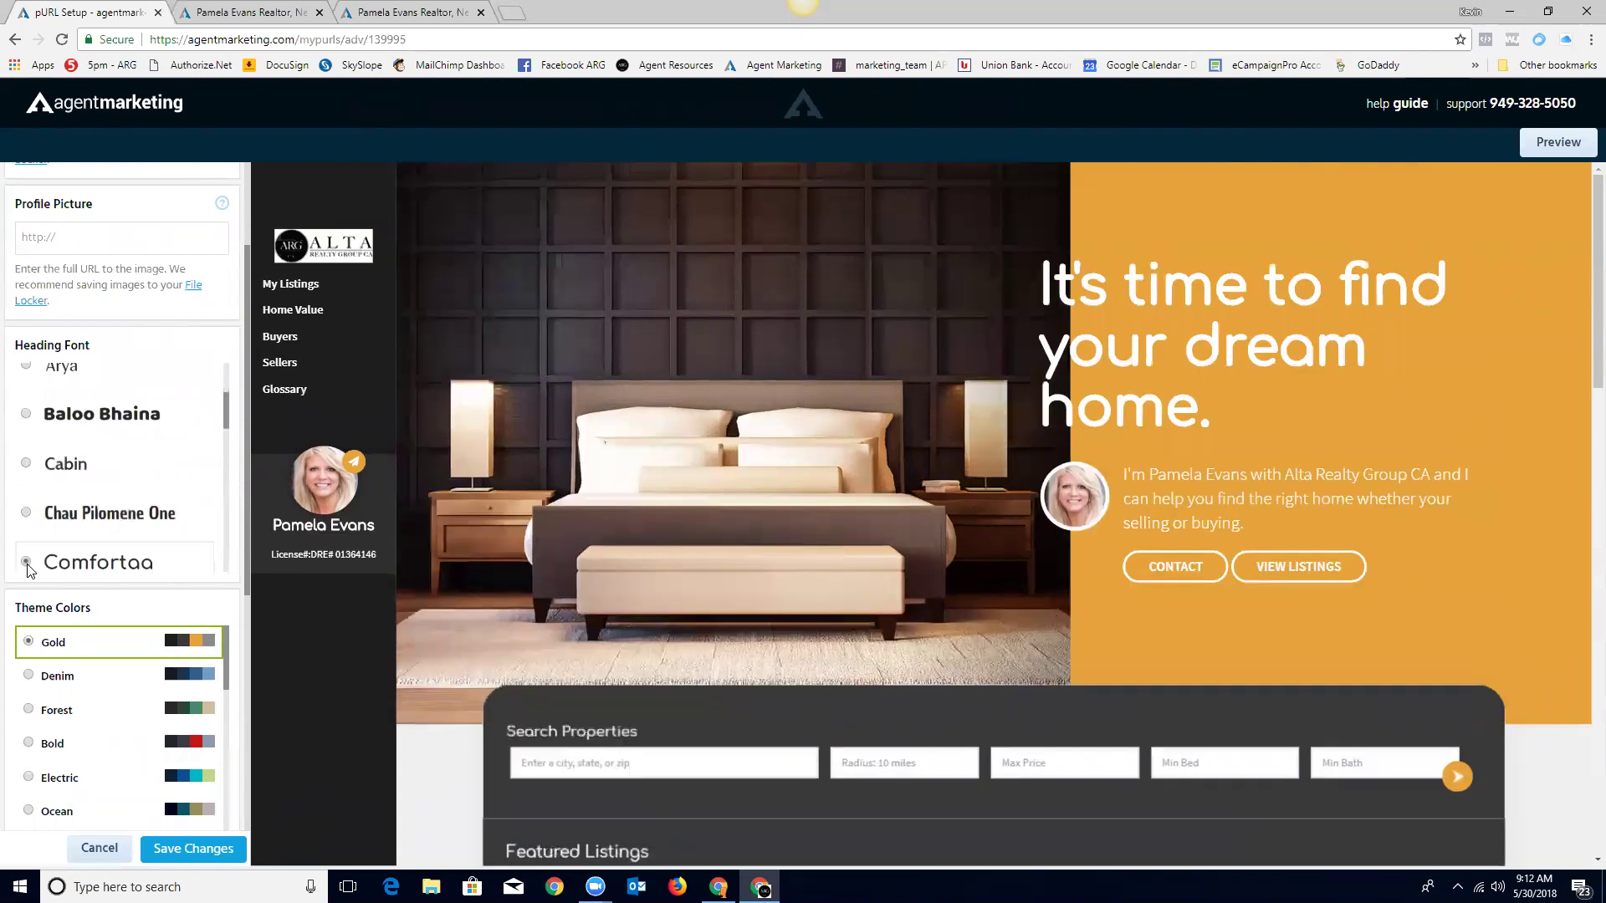
scroll(92, 469, "down", 3)
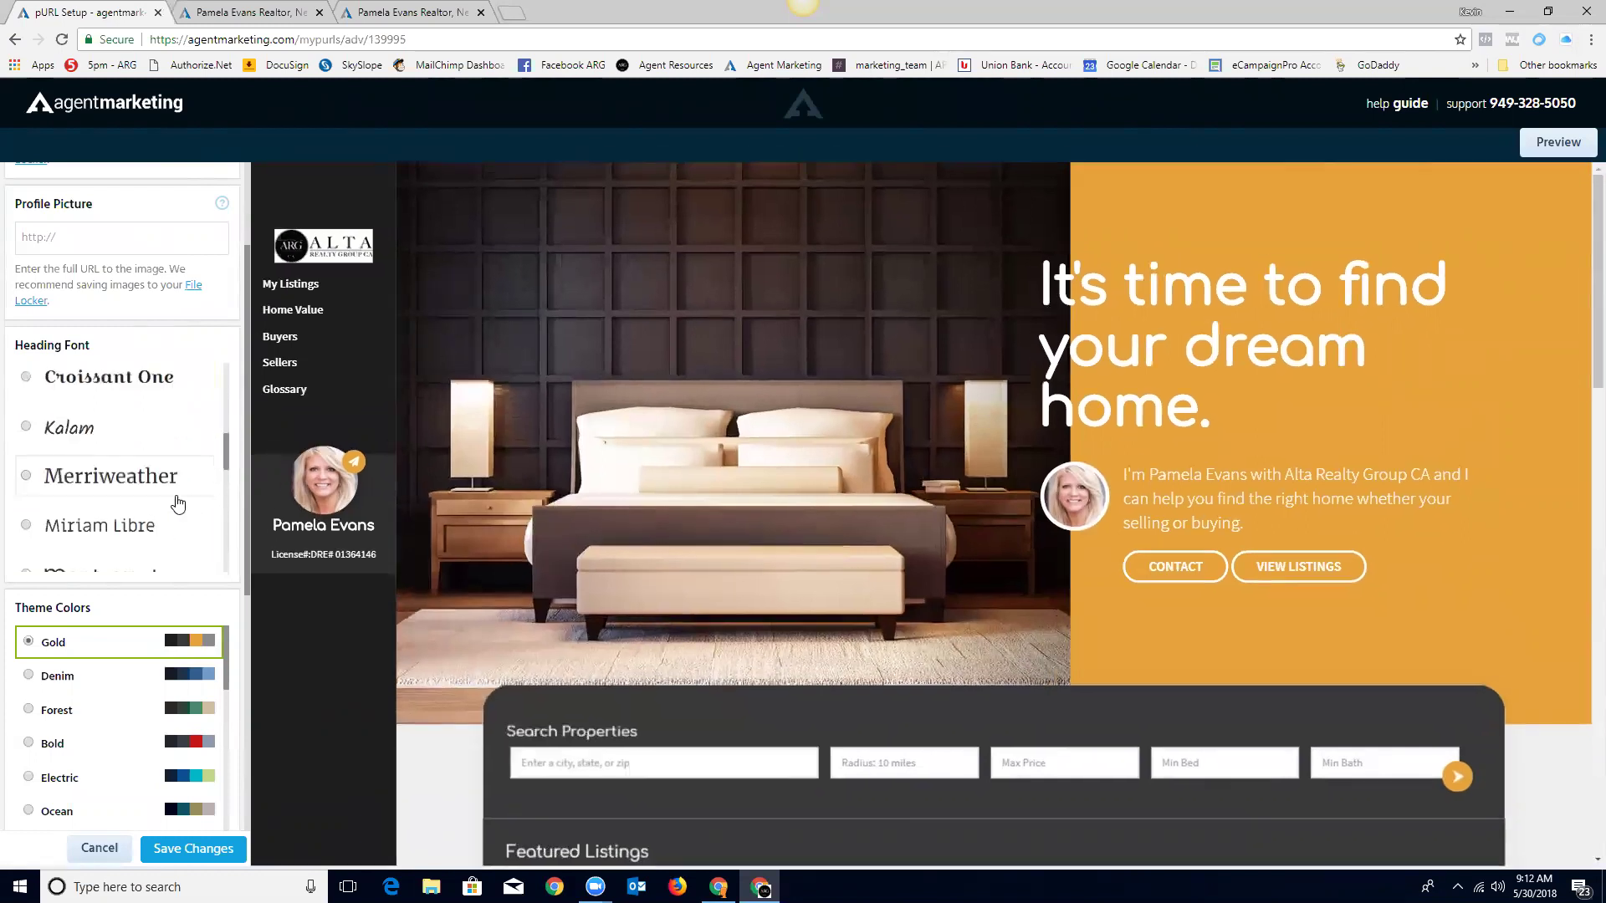
scroll(98, 445, "down", 1)
left_click(27, 475)
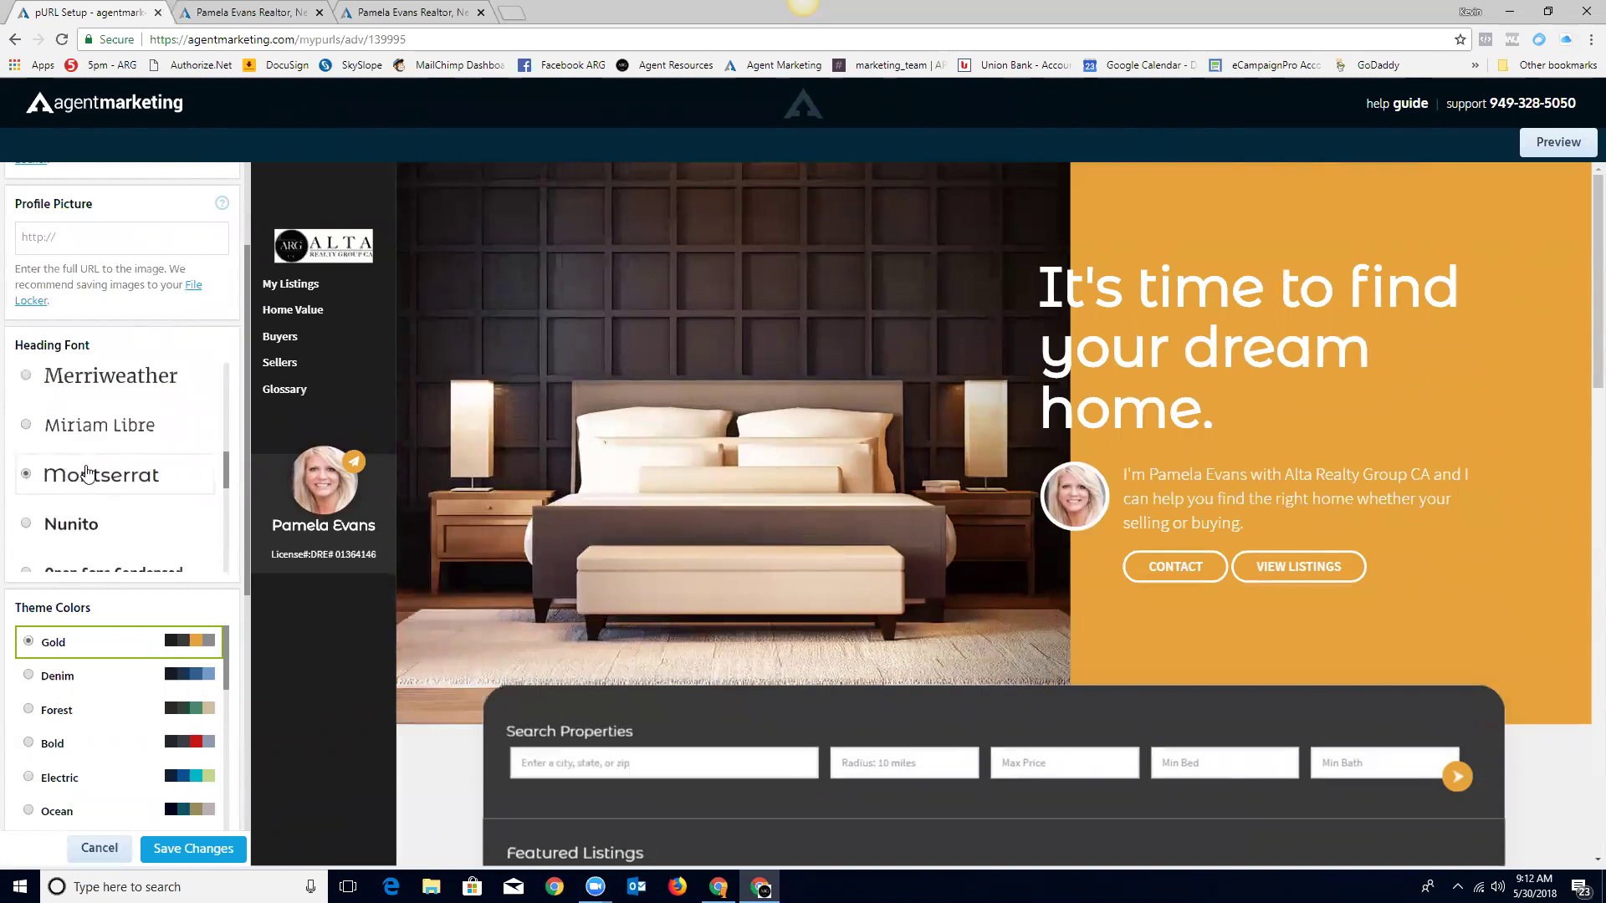
scroll(89, 636, "down", 2)
scroll(92, 640, "up", 3)
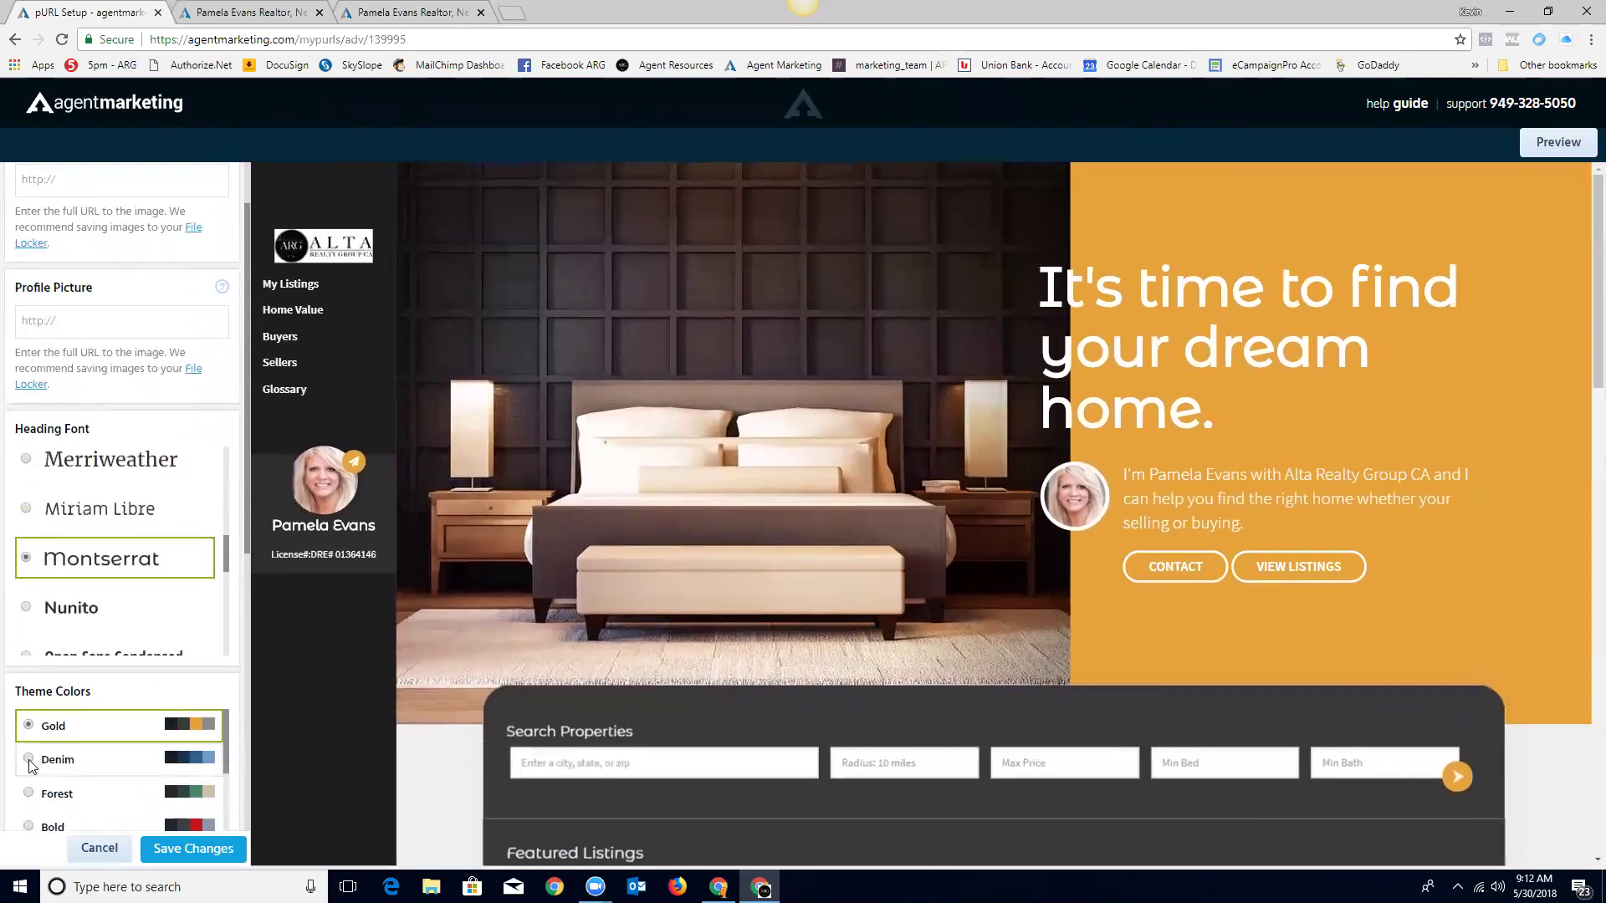
Step: Preview the Denim, Forest and Bold colour themes, then apply Ocean
left_click(29, 760)
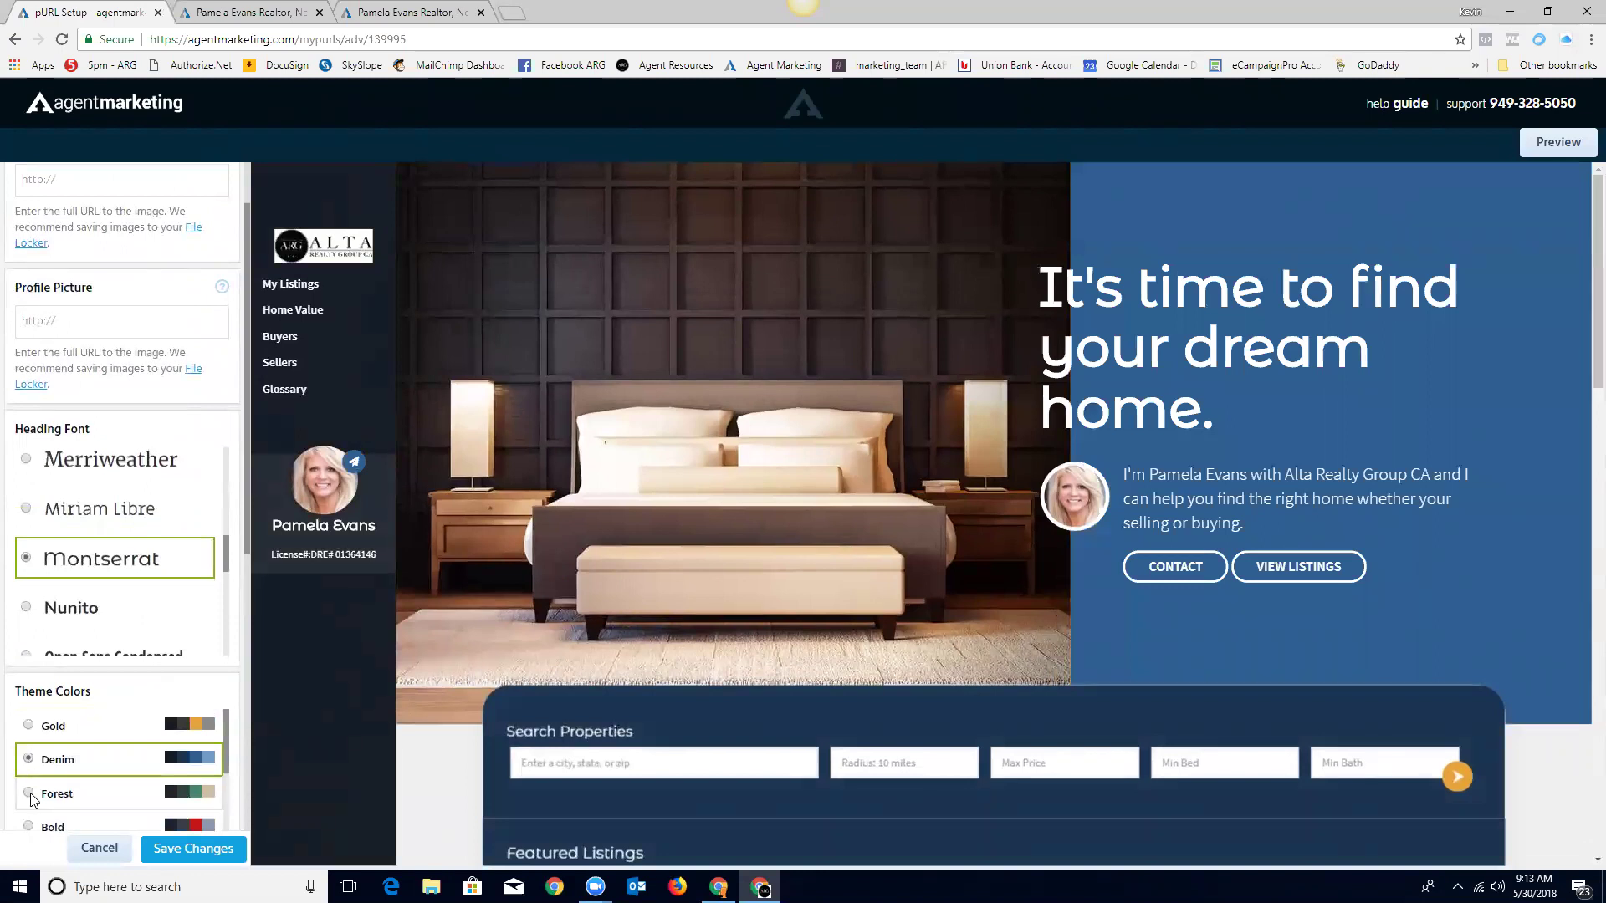
left_click(29, 794)
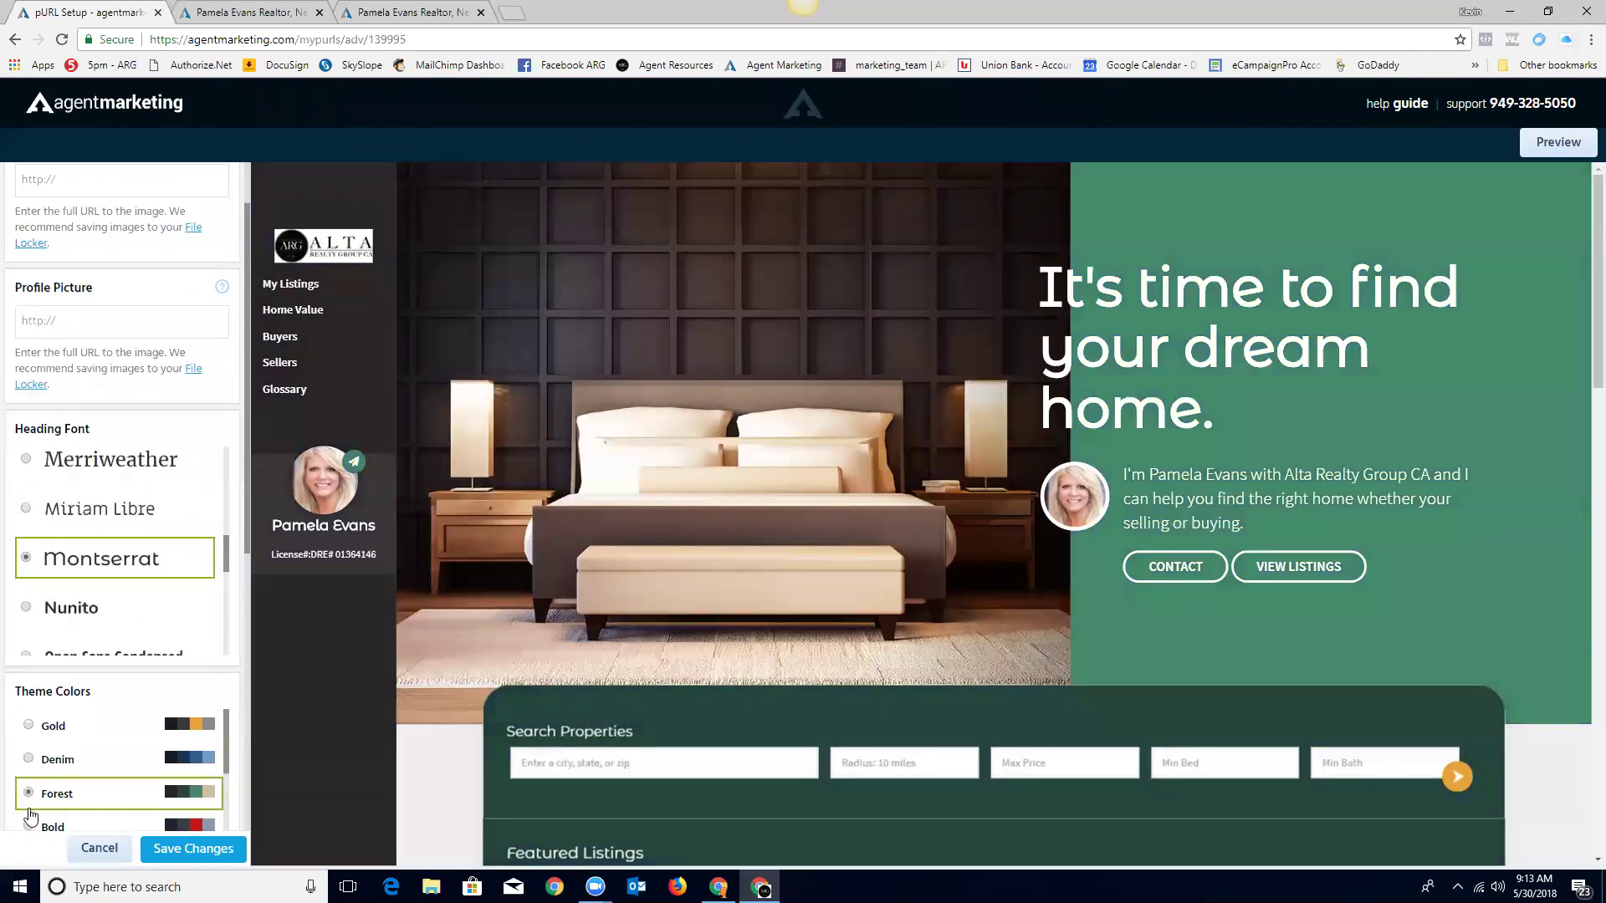
left_click(29, 827)
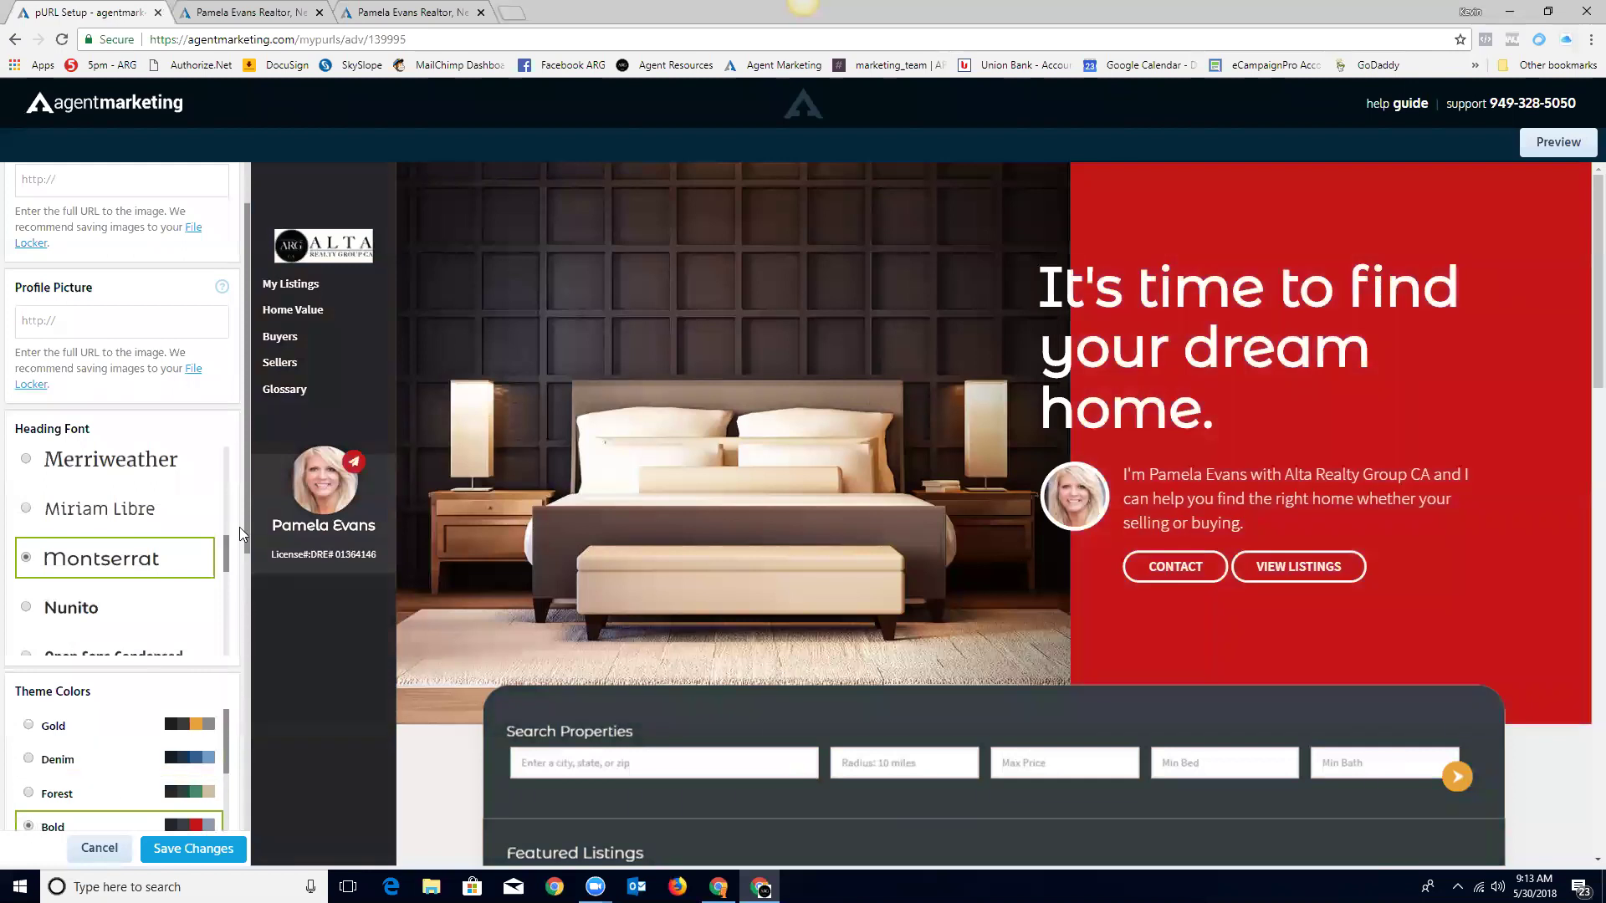
left_click_drag(246, 518, 249, 562)
scroll(249, 562, "down", 3)
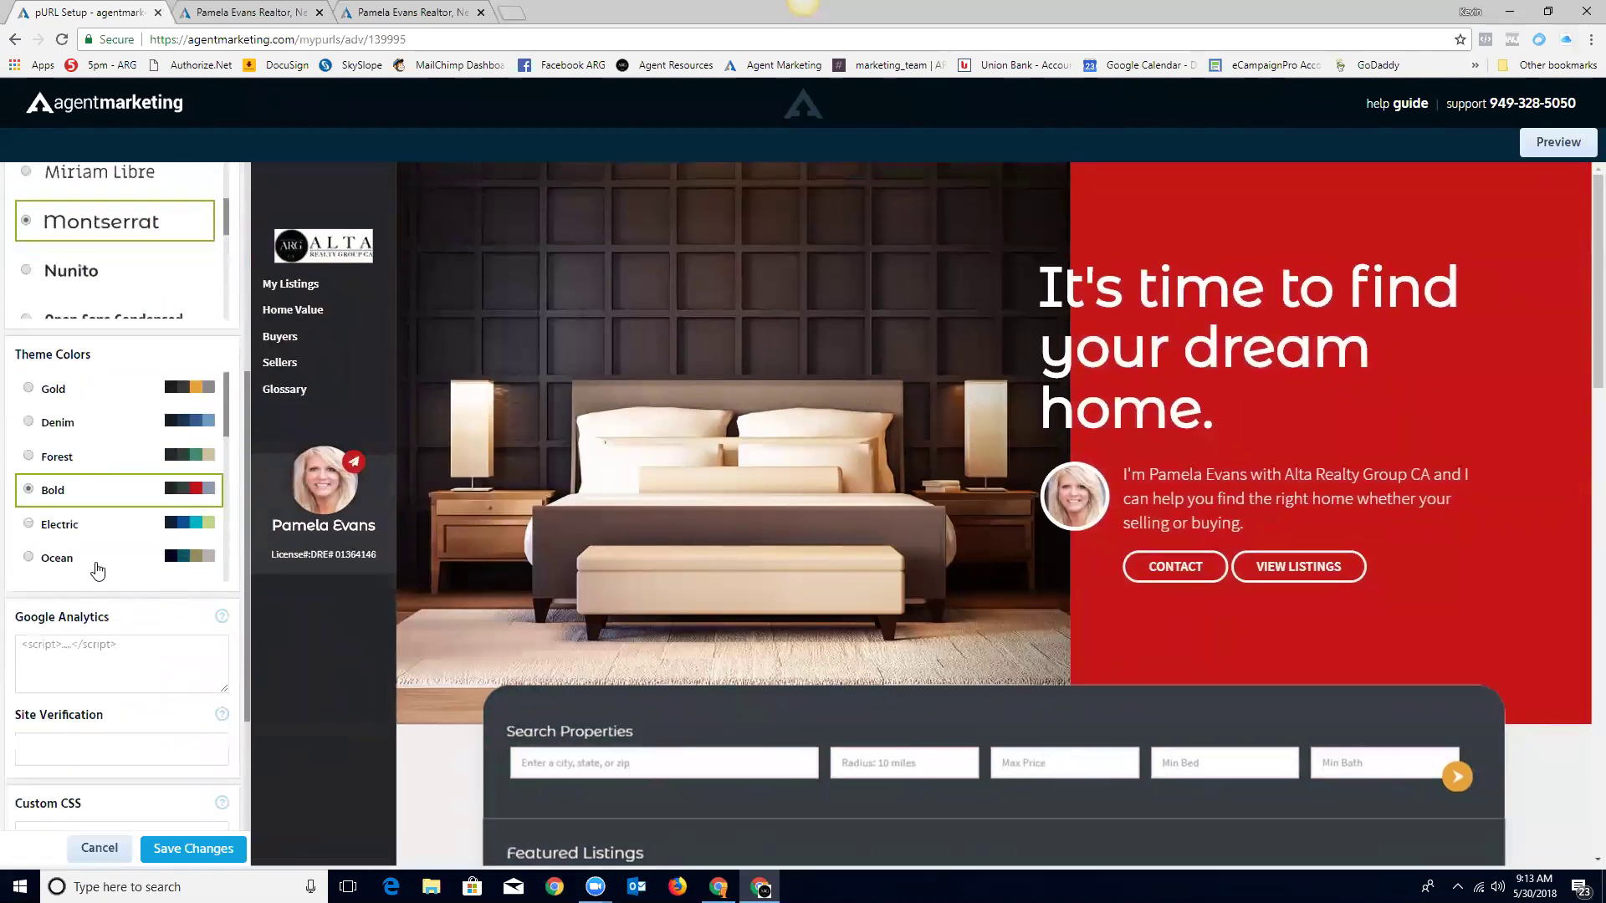
left_click(29, 559)
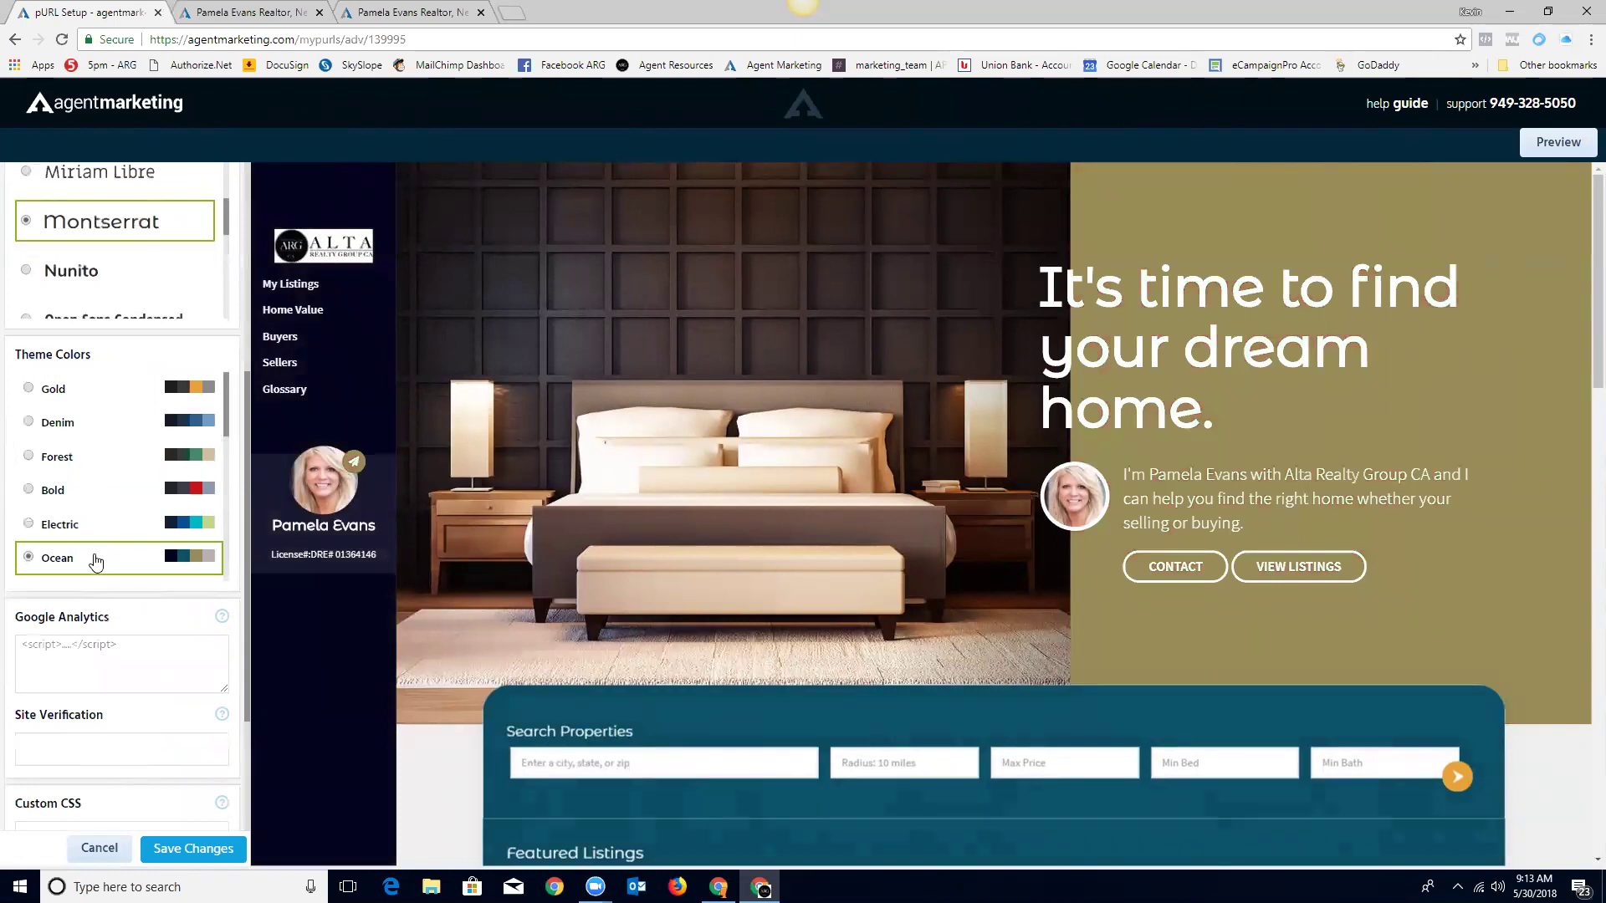
scroll(1452, 524, "down", 8)
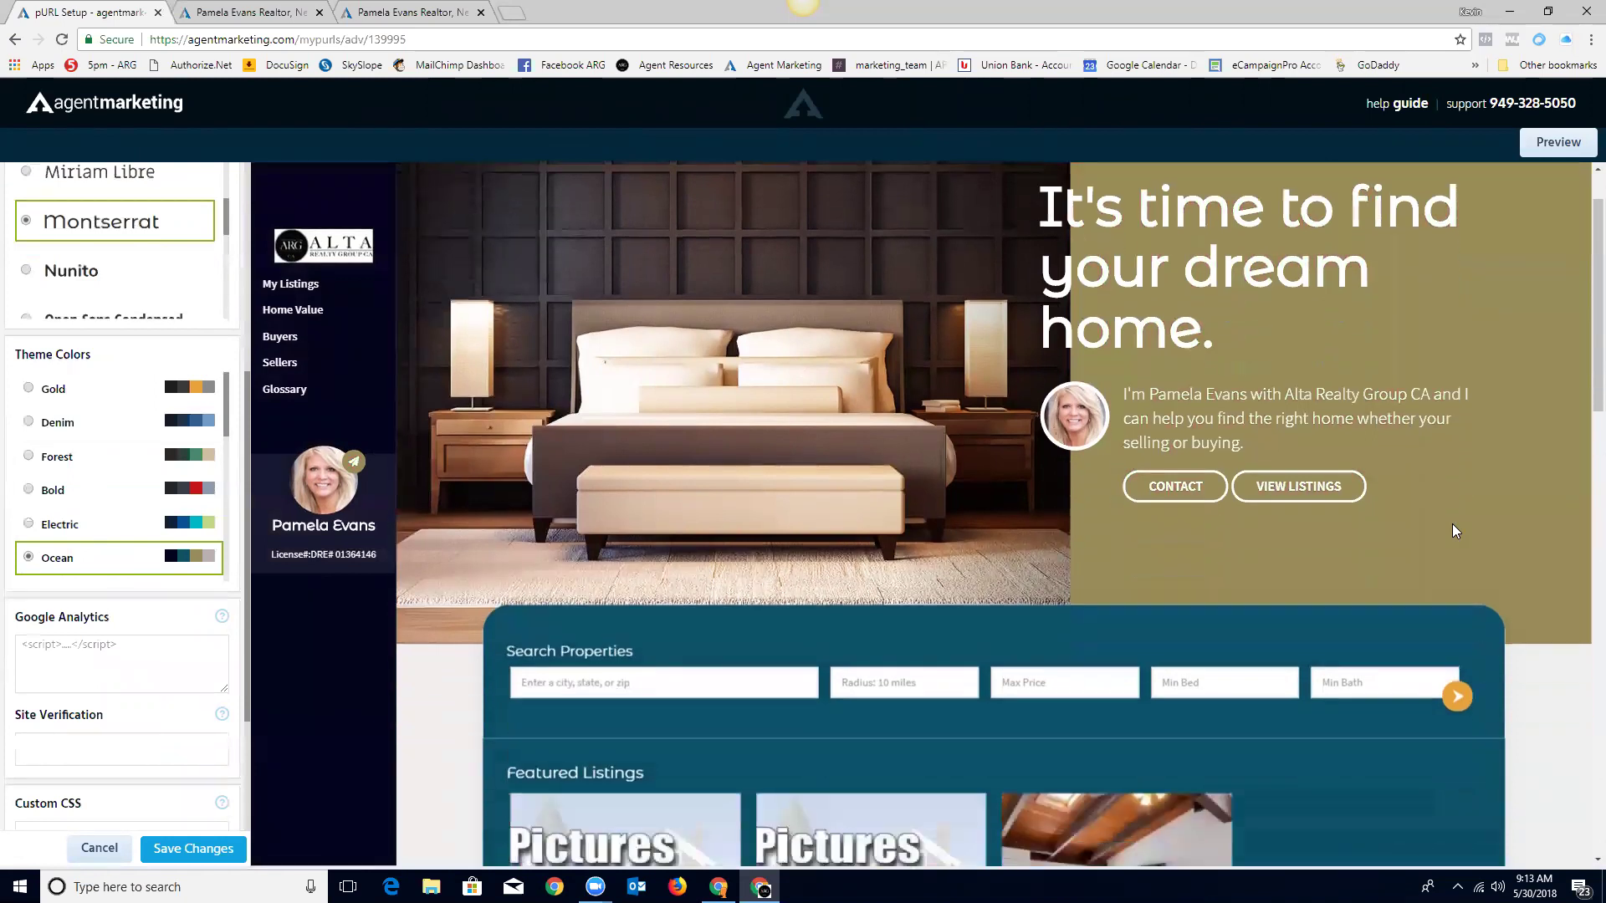
scroll(1535, 596, "up", 8)
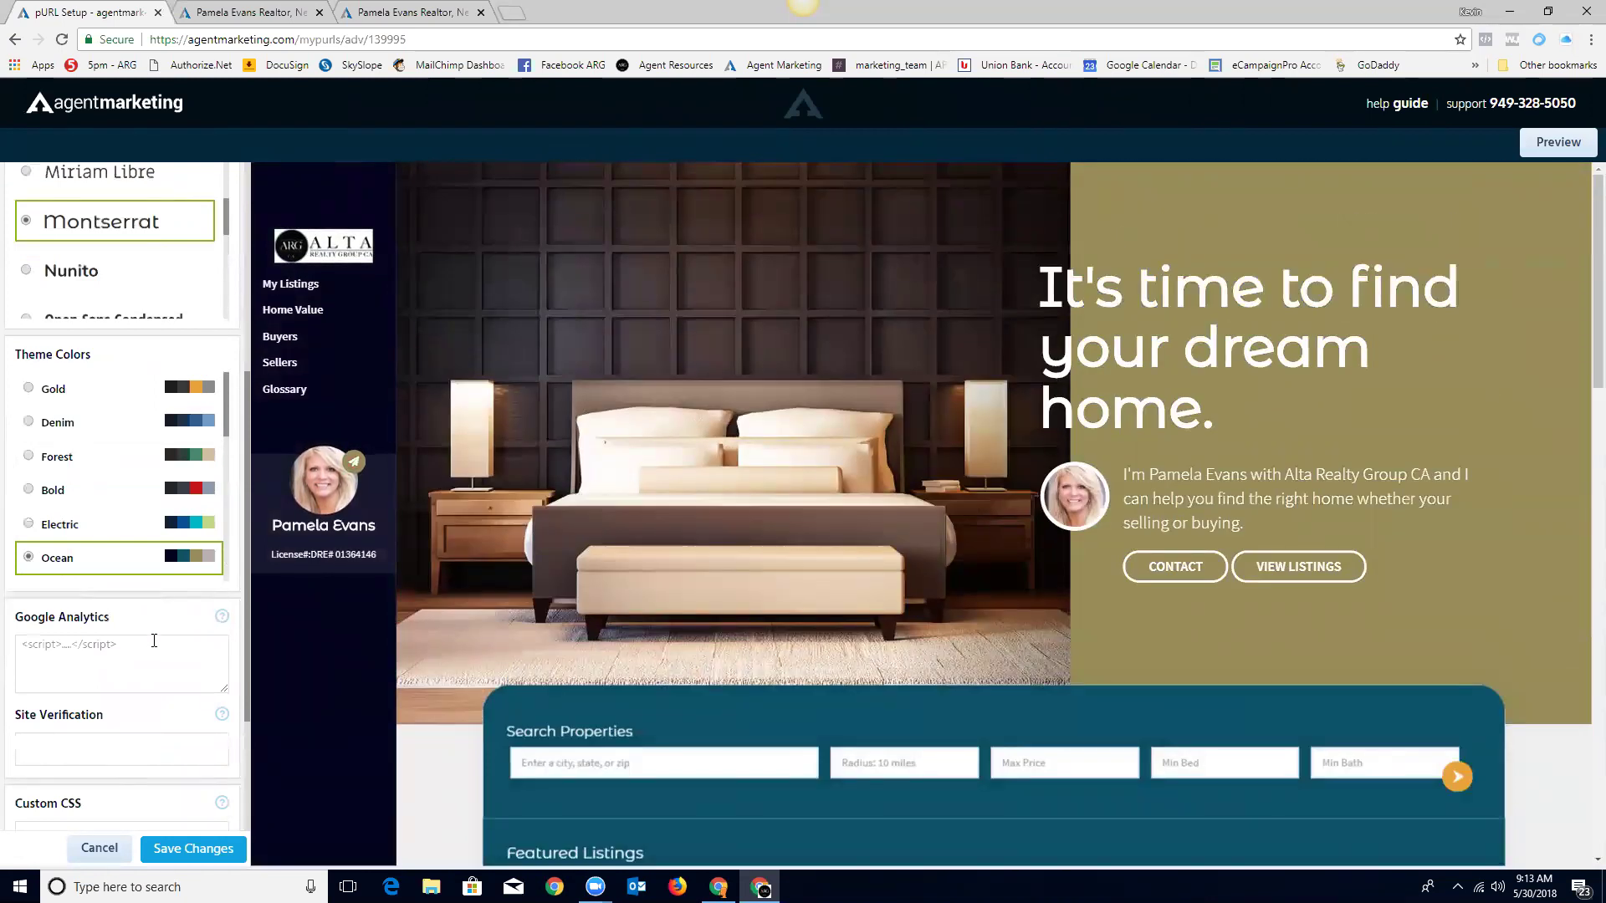
scroll(153, 643, "down", 3)
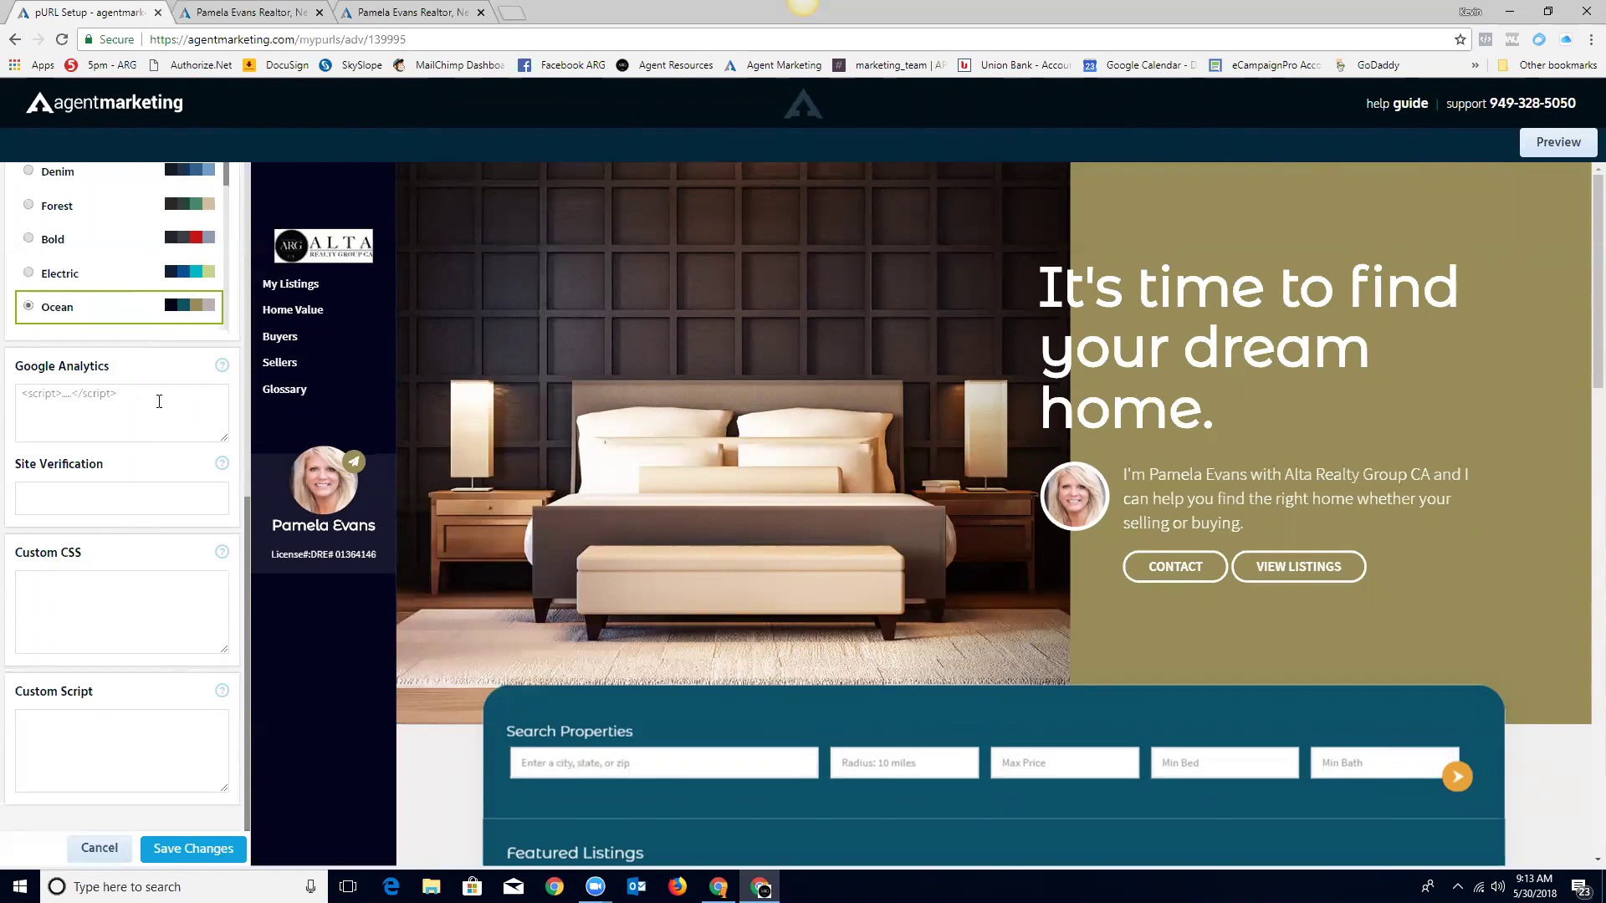
left_click(179, 397)
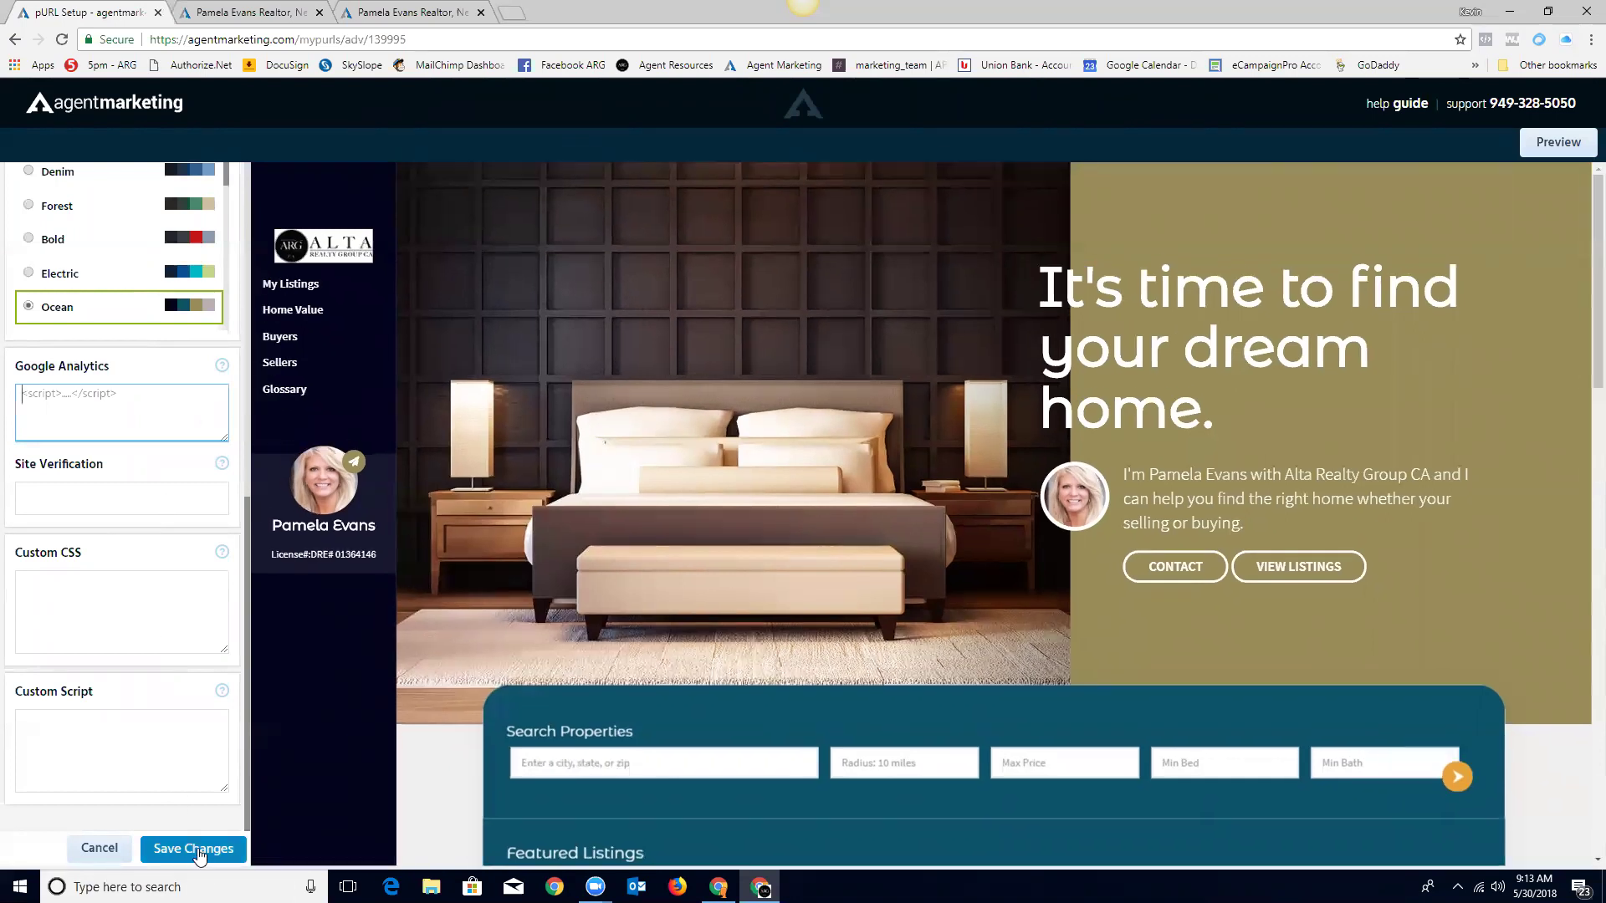
scroll(97, 616, "down", 1)
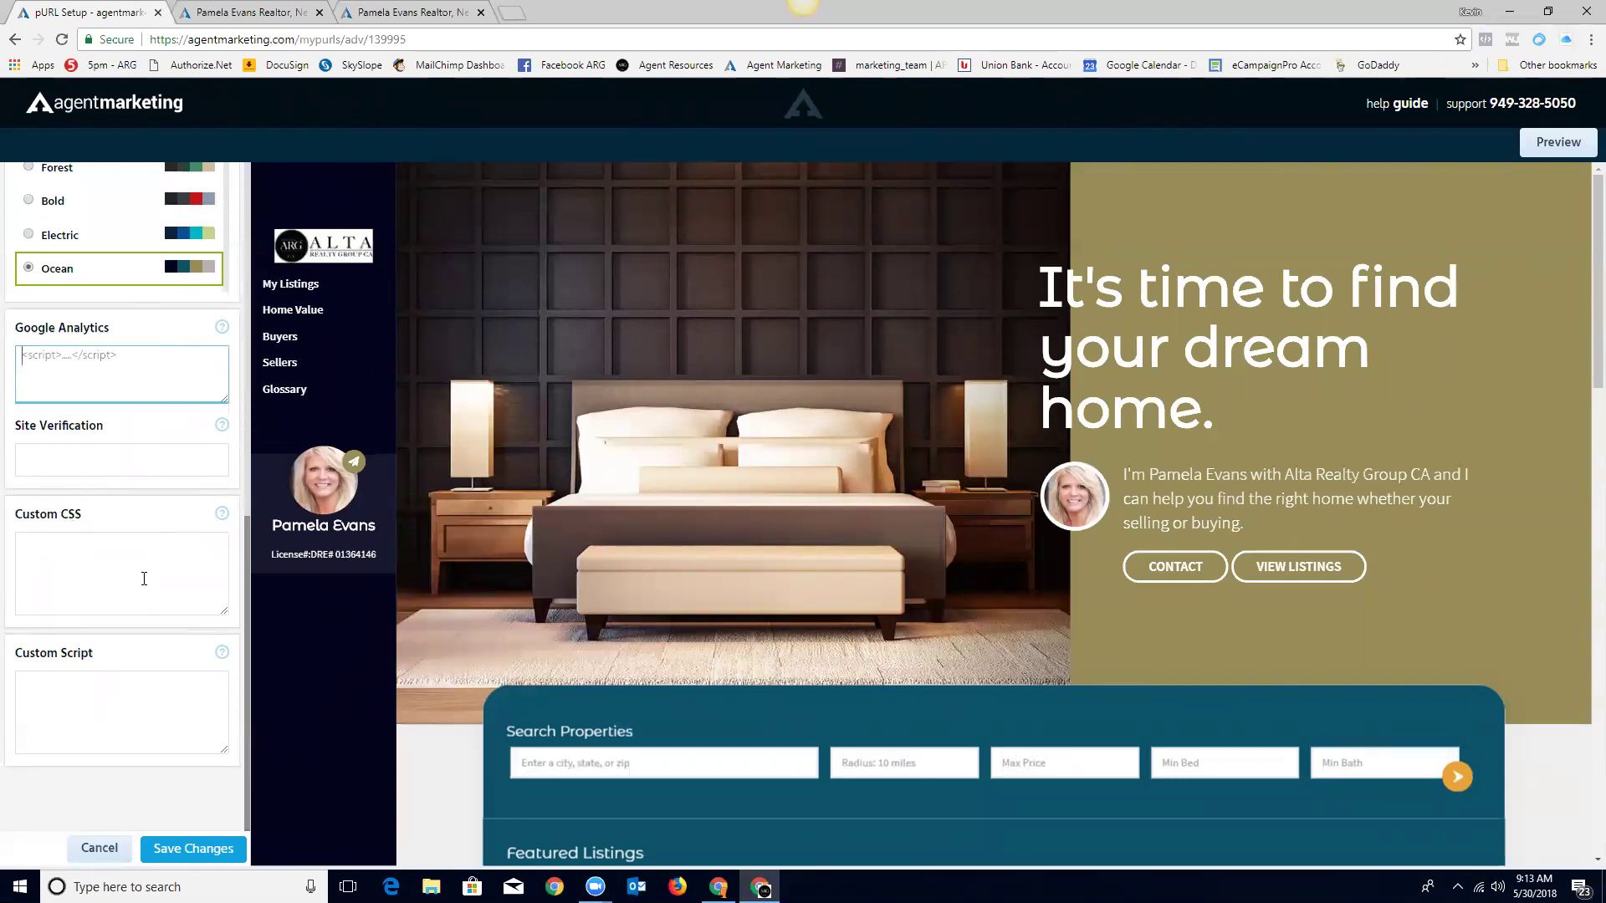
scroll(144, 578, "up", 2)
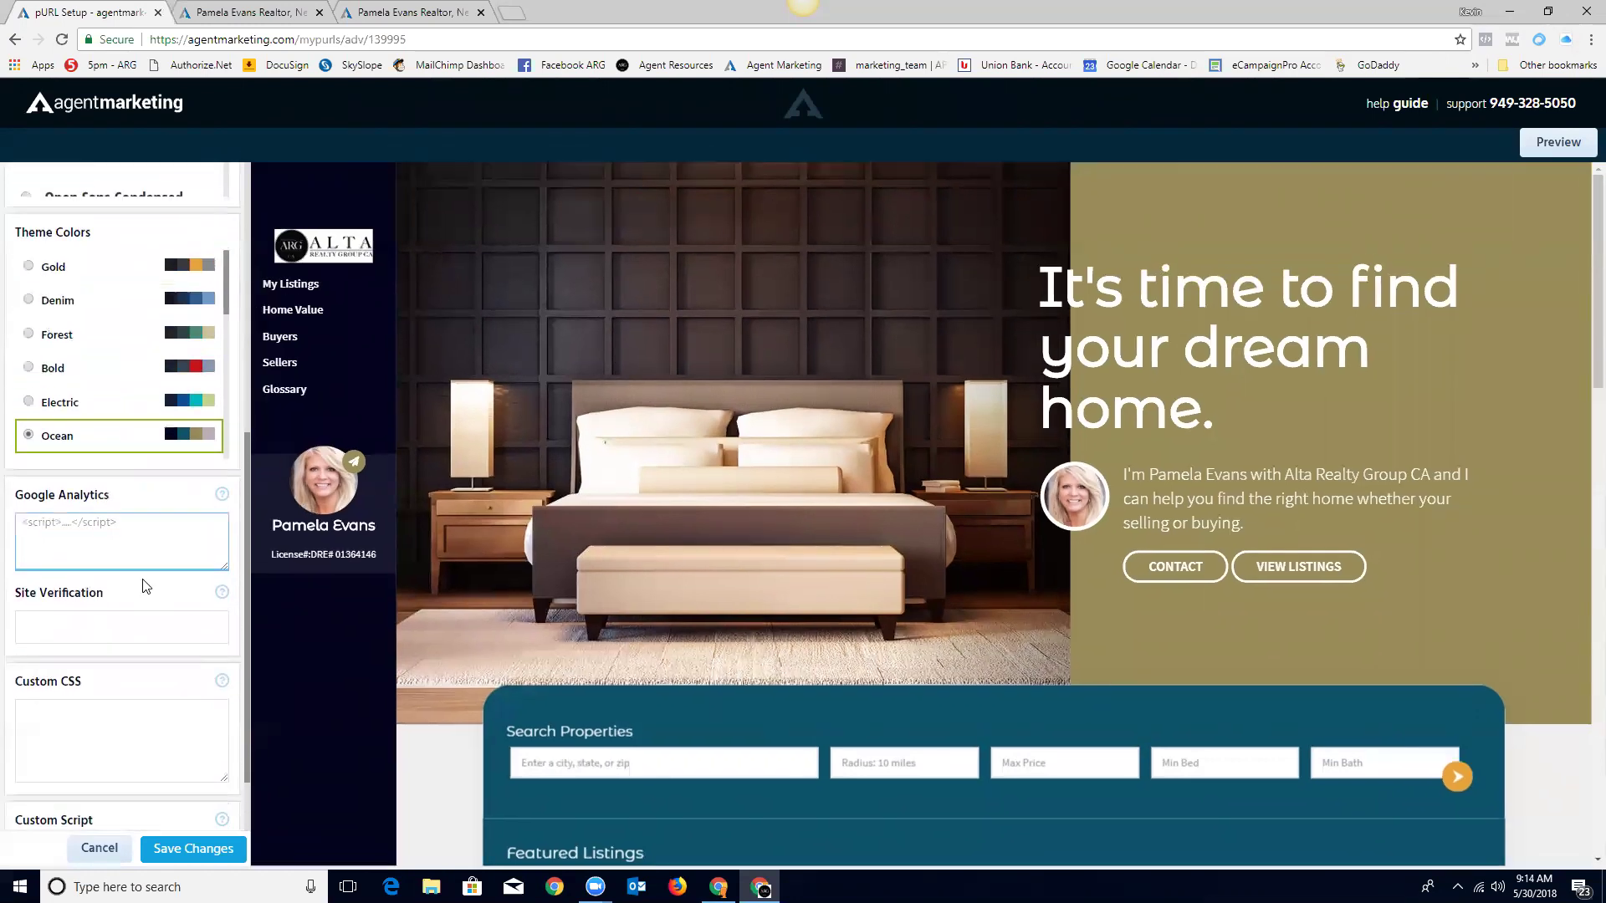
scroll(187, 617, "up", 3)
scroll(187, 616, "up", 3)
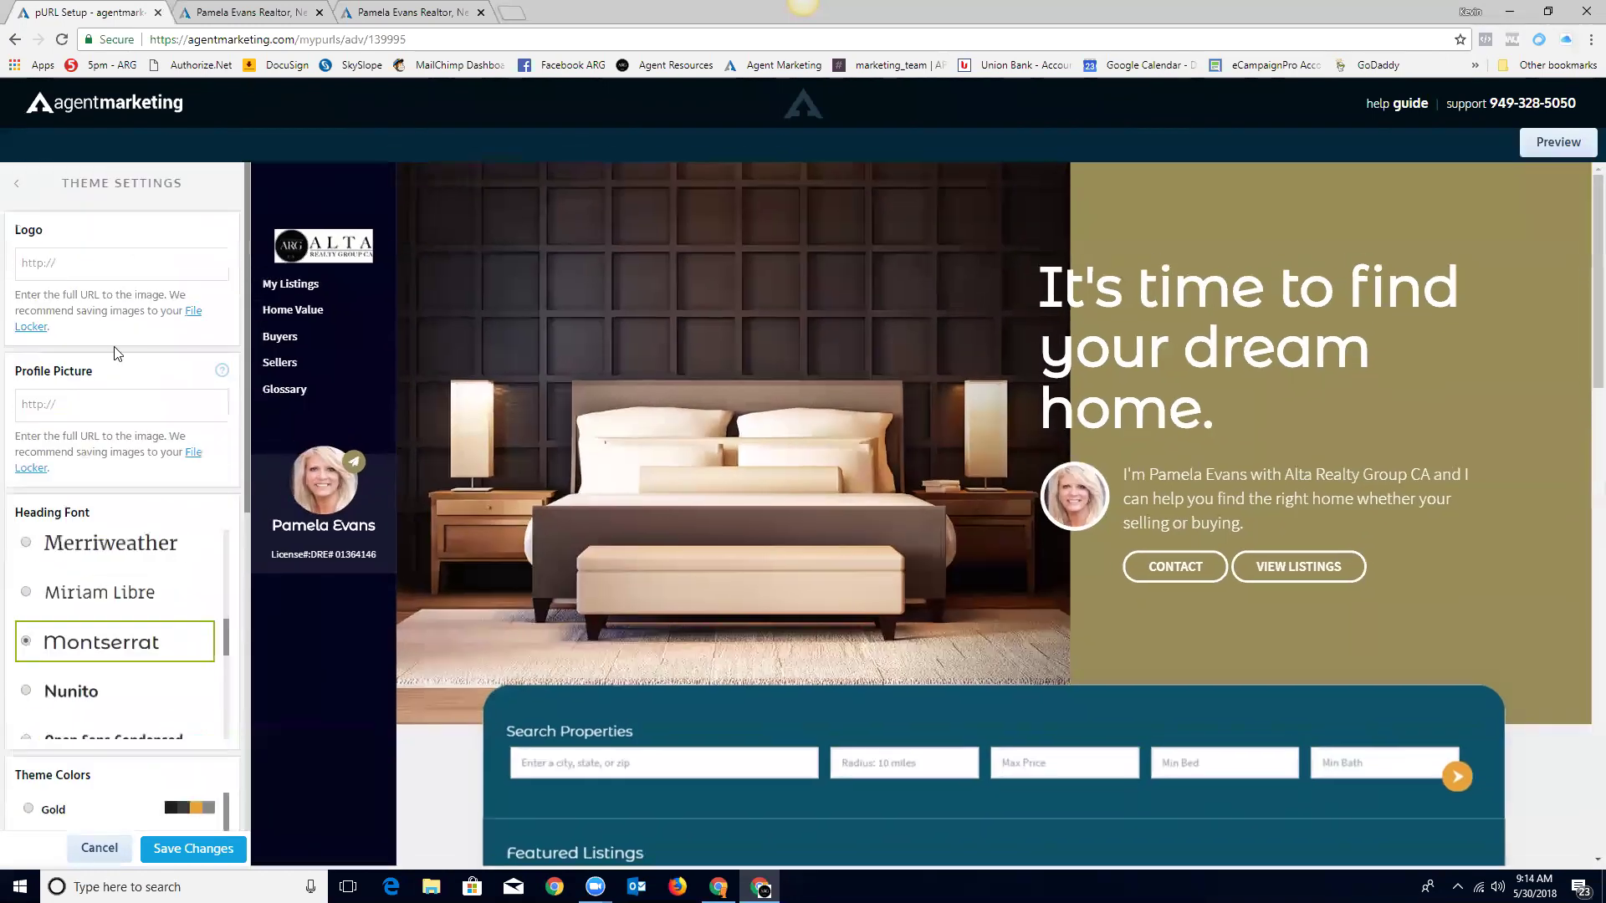
Step: In Homepage Design, set the background to the beach photo, then to the pool-house photo
left_click(17, 191)
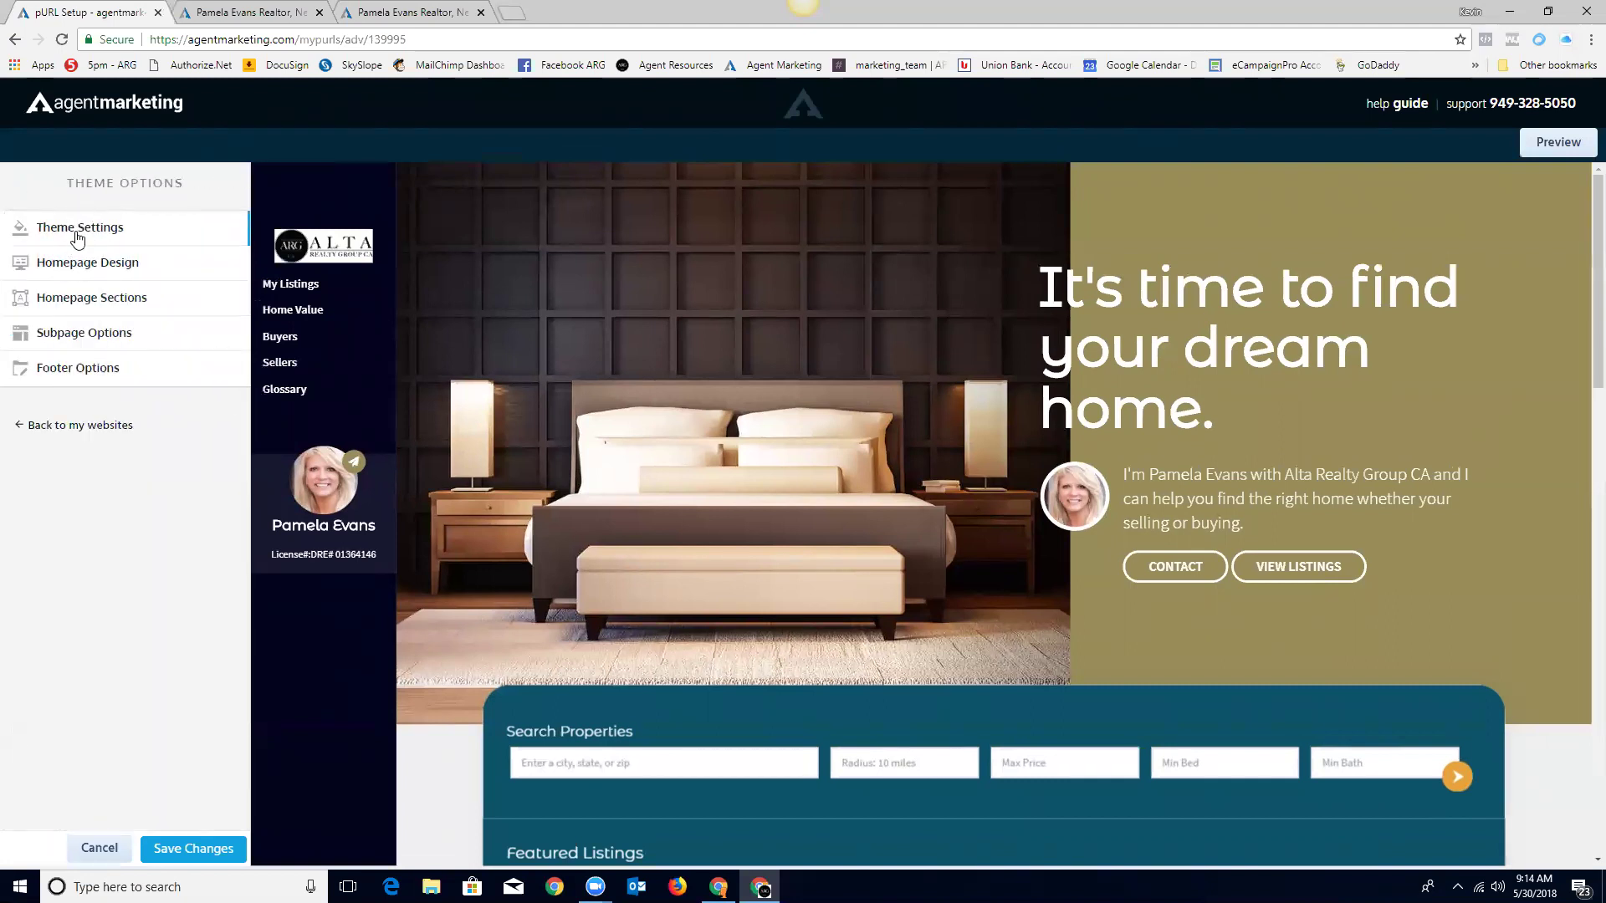
left_click(74, 266)
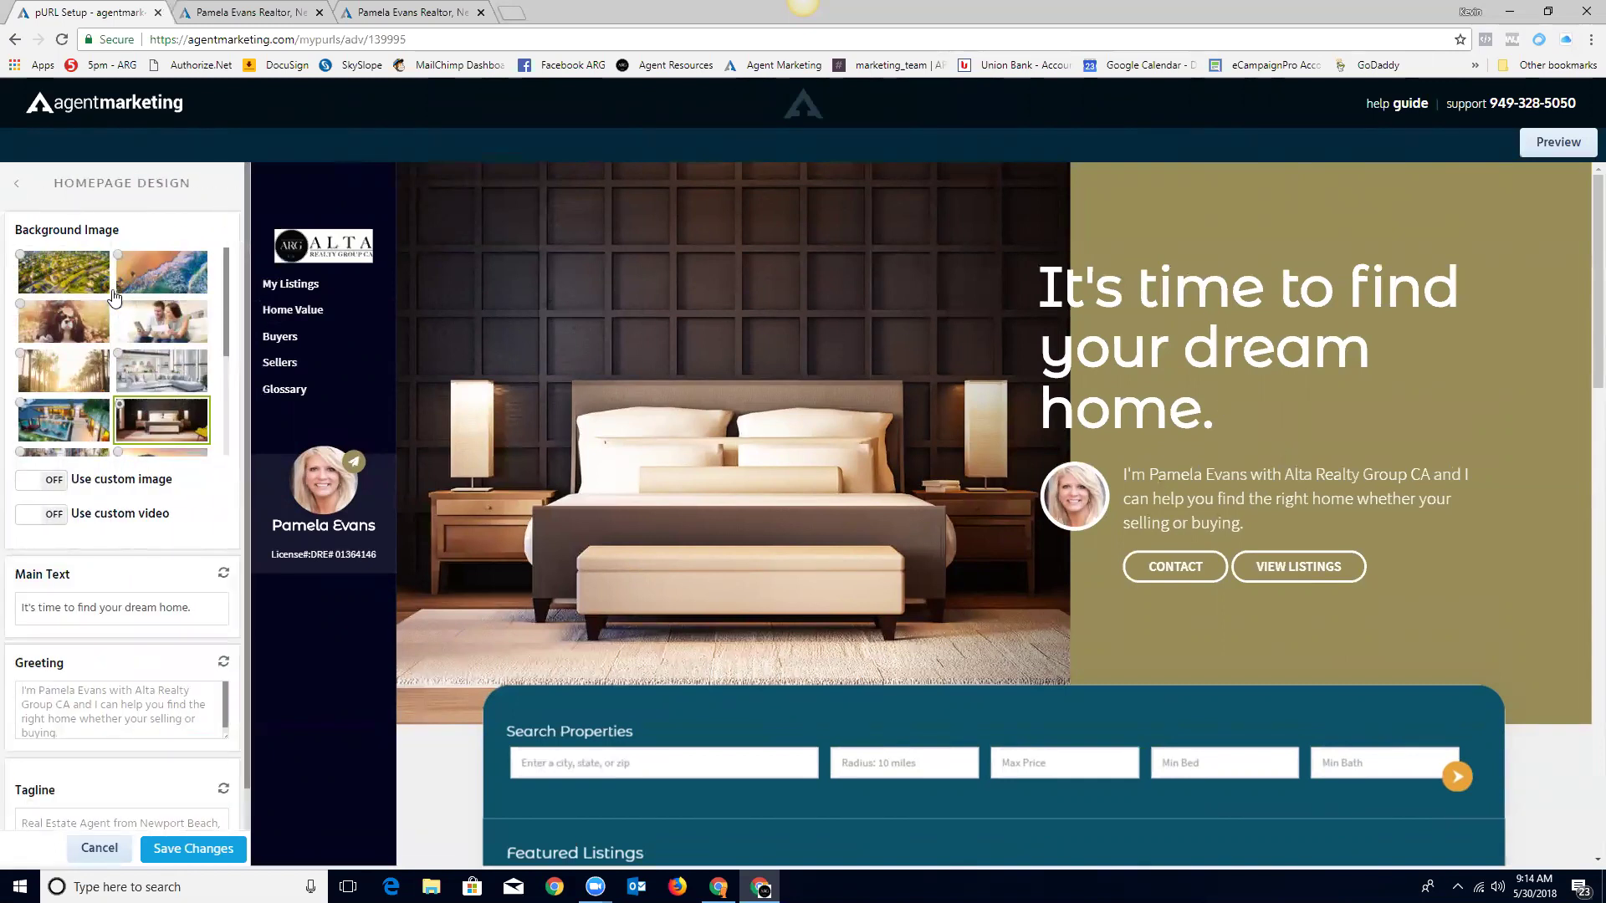
left_click(165, 277)
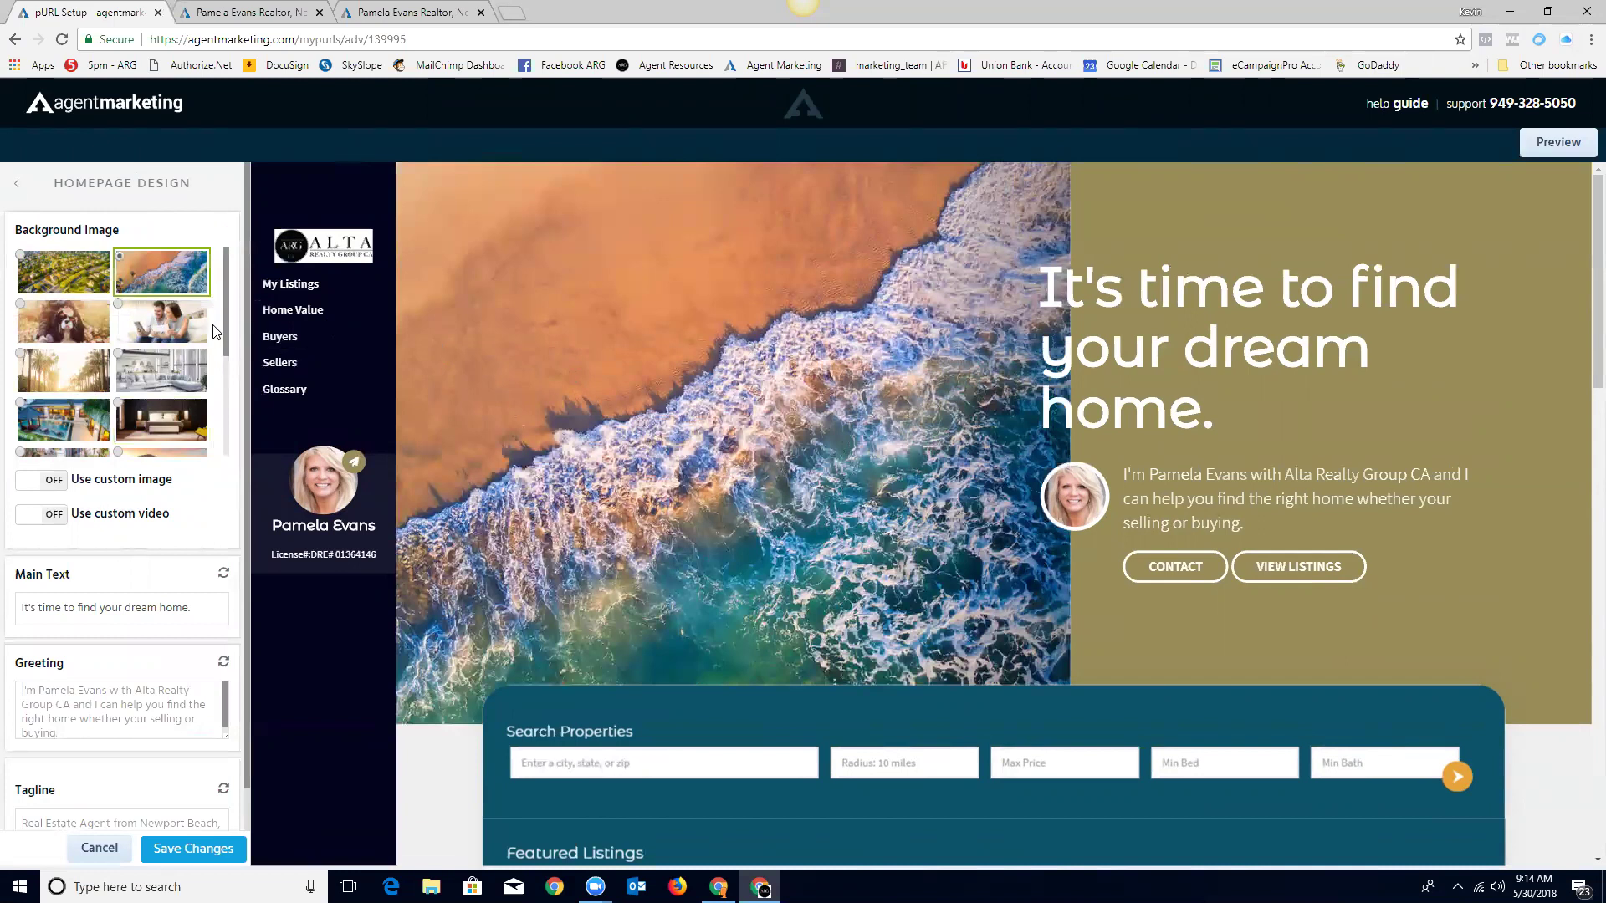
scroll(100, 334, "down", 1)
left_click(57, 335)
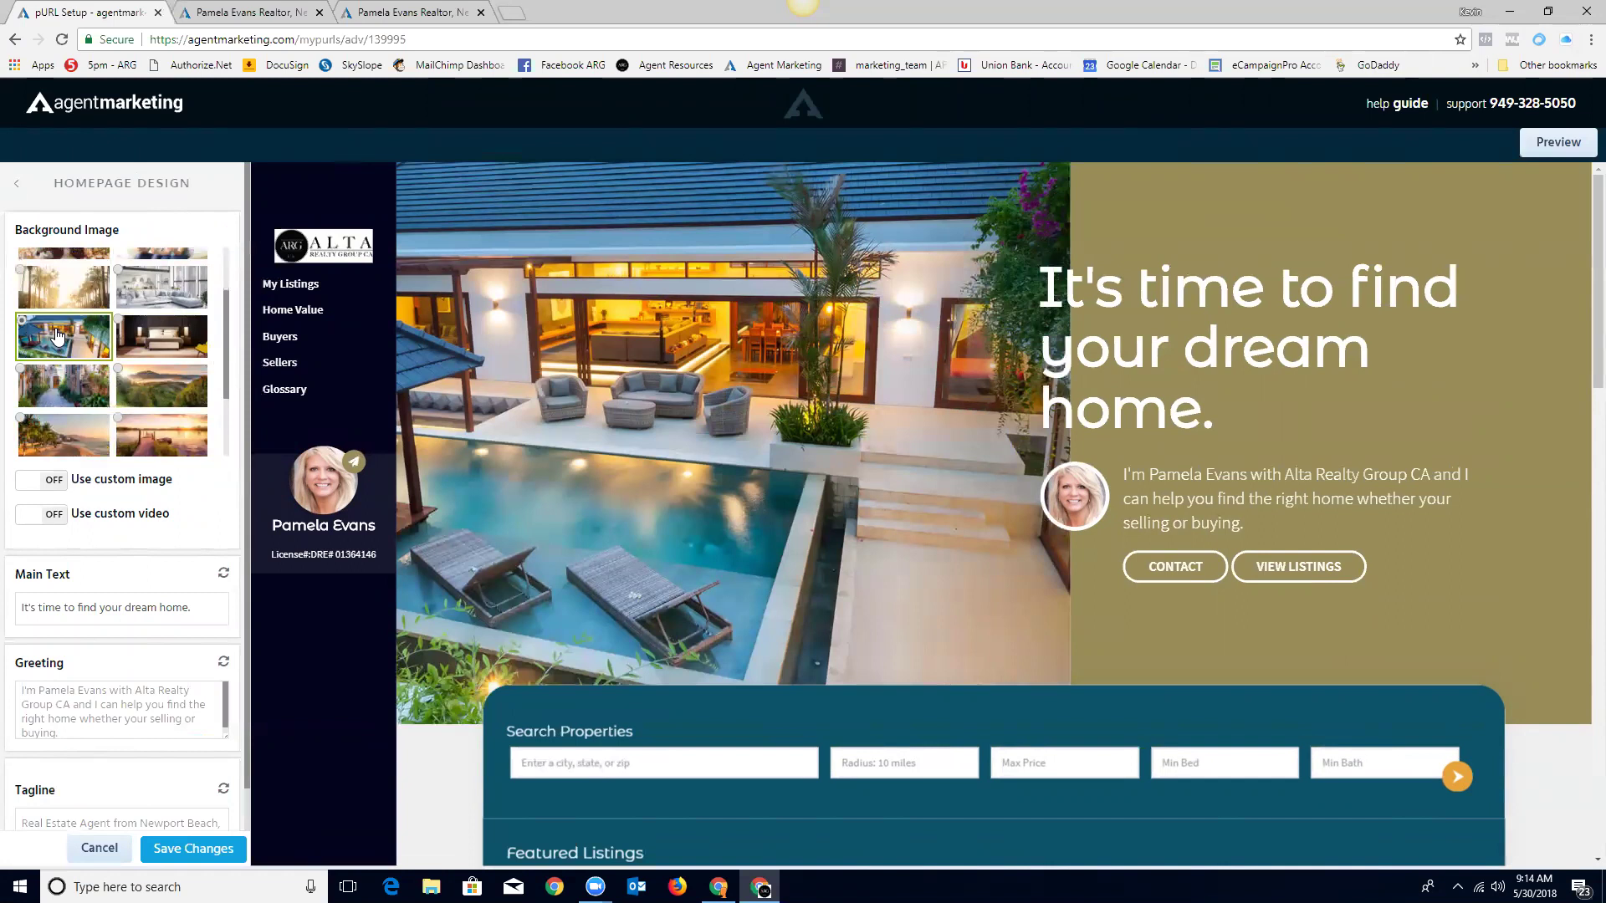
Step: Scroll to the hero settings and select the whole headline 'It's time to find your dream home.'
scroll(159, 389, "down", 2)
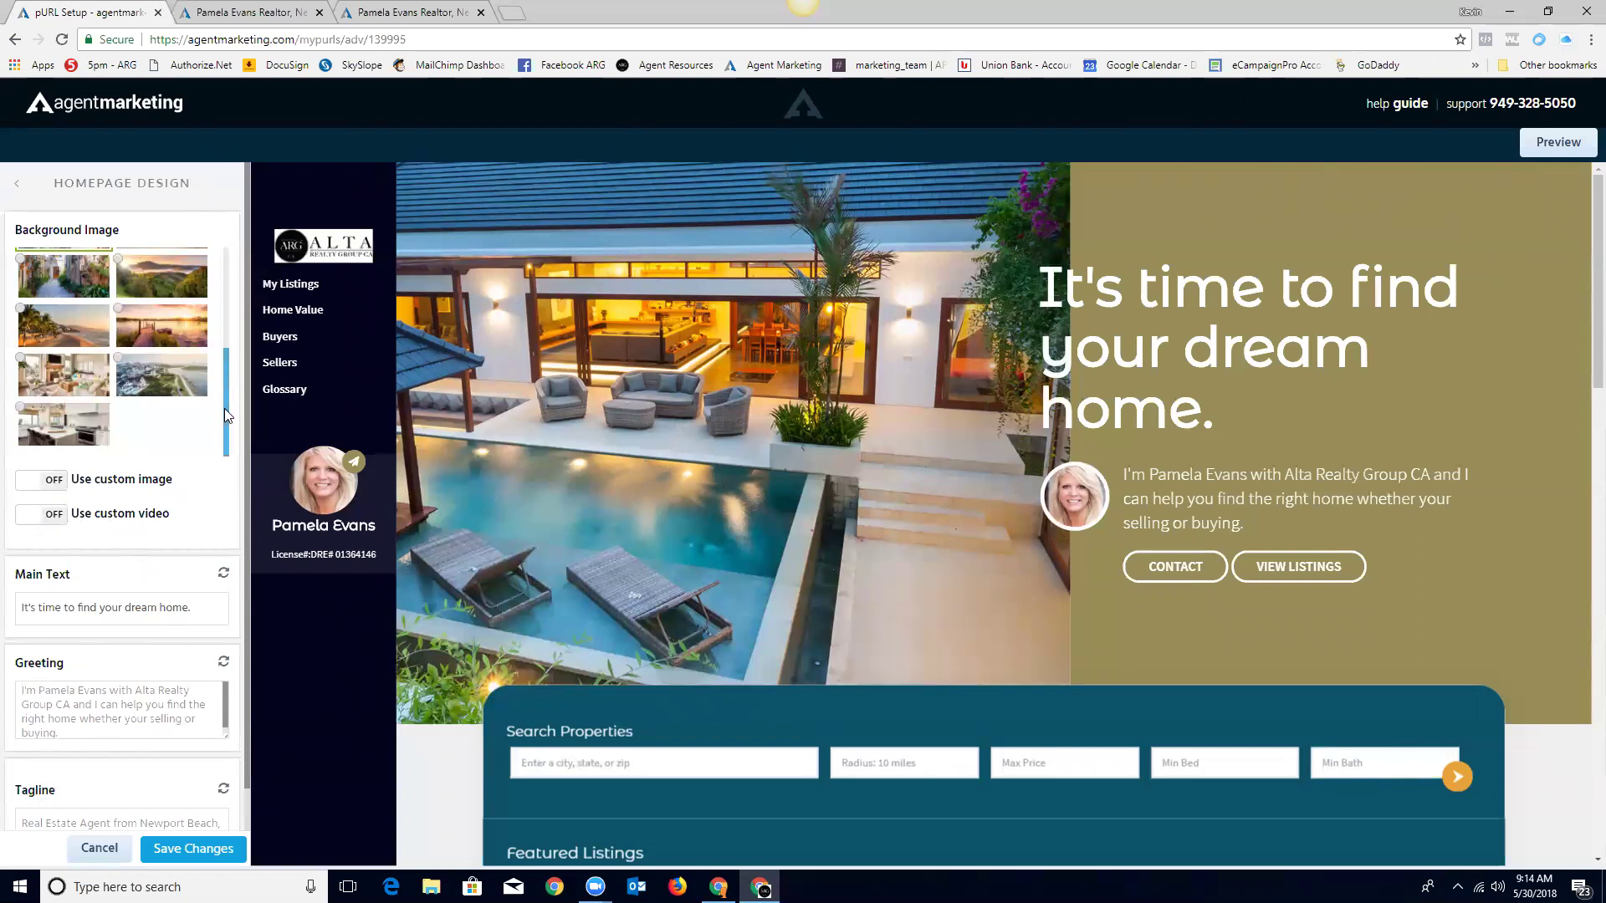
scroll(155, 468, "down", 1)
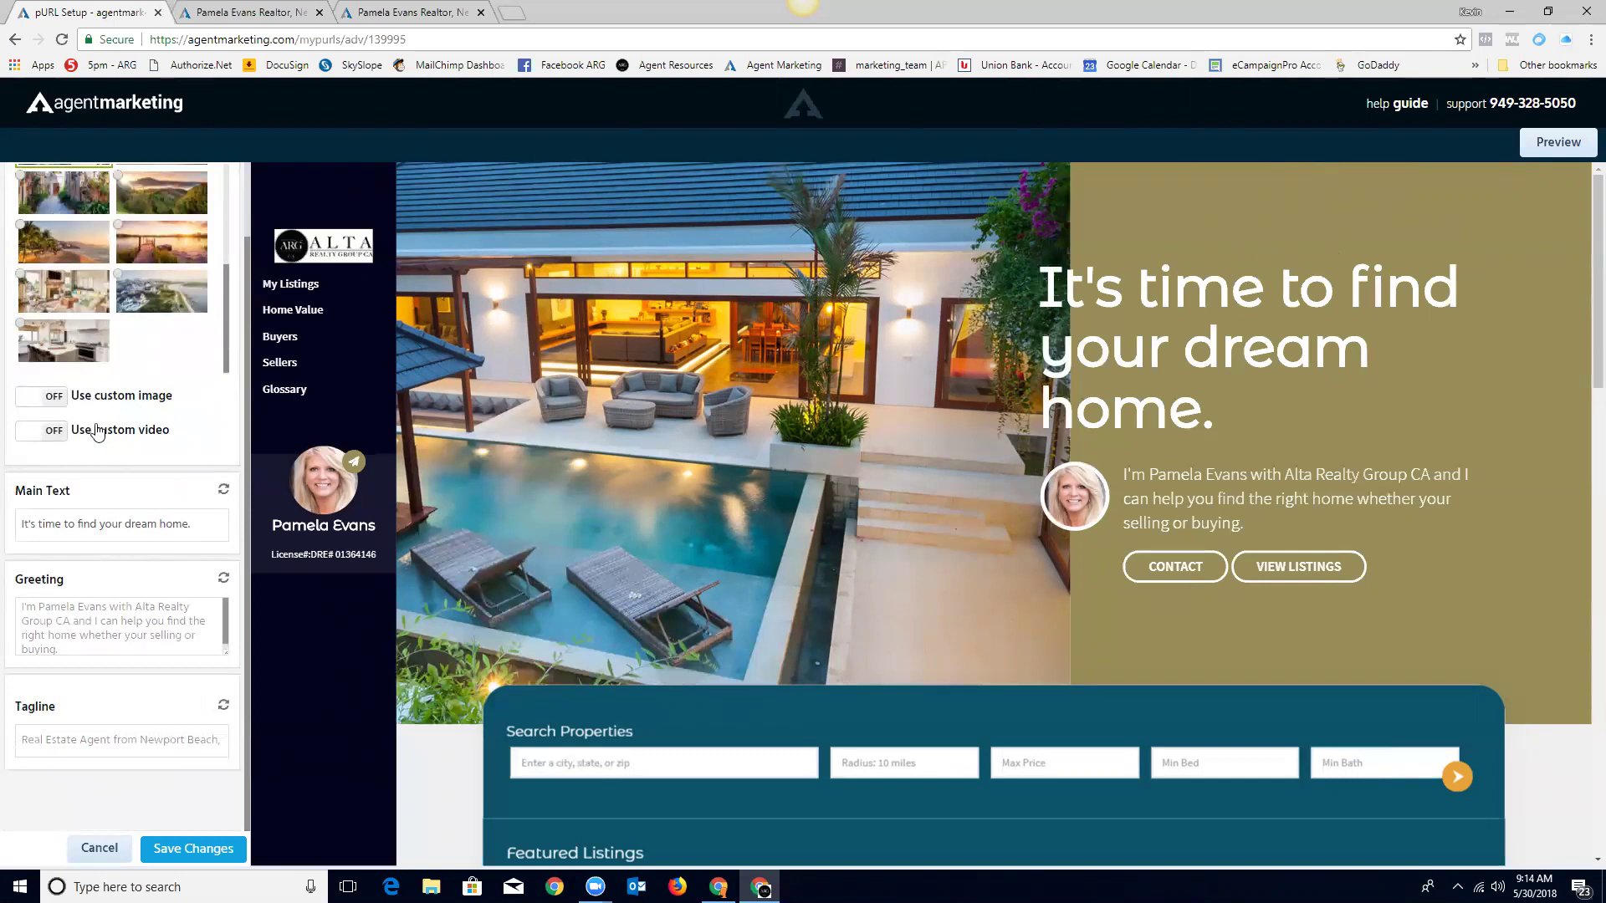
left_click_drag(209, 523, 6, 533)
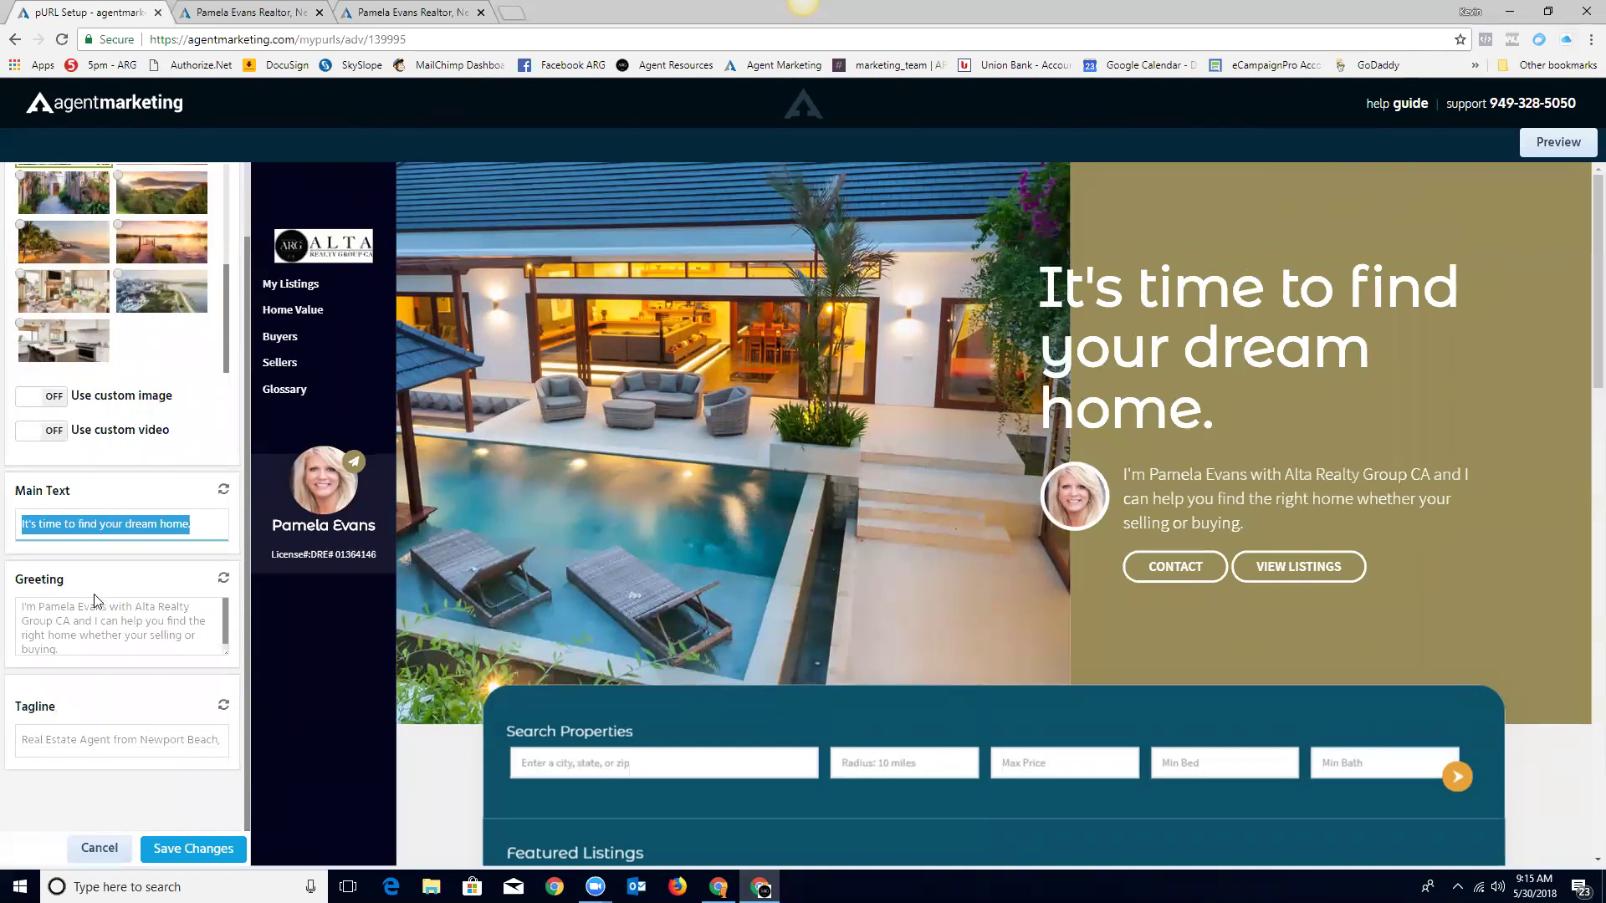
Step: Change the Main Text headline to 'Call' plus the agent's first name and an exclamation mark, then save the design
type("Ca")
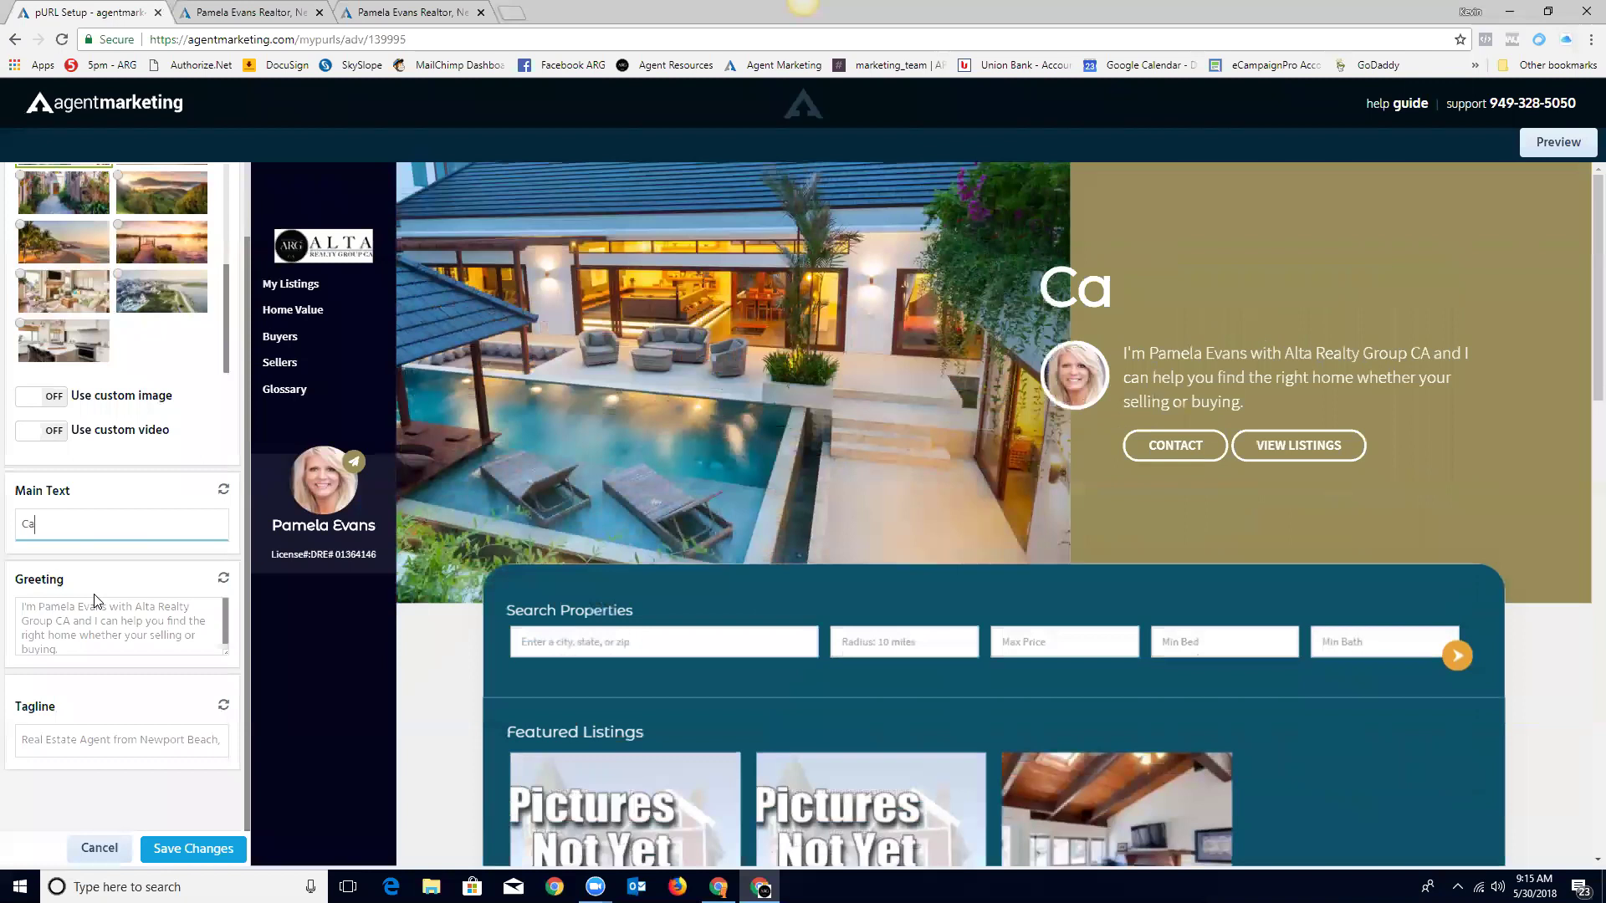
type("ll Pam")
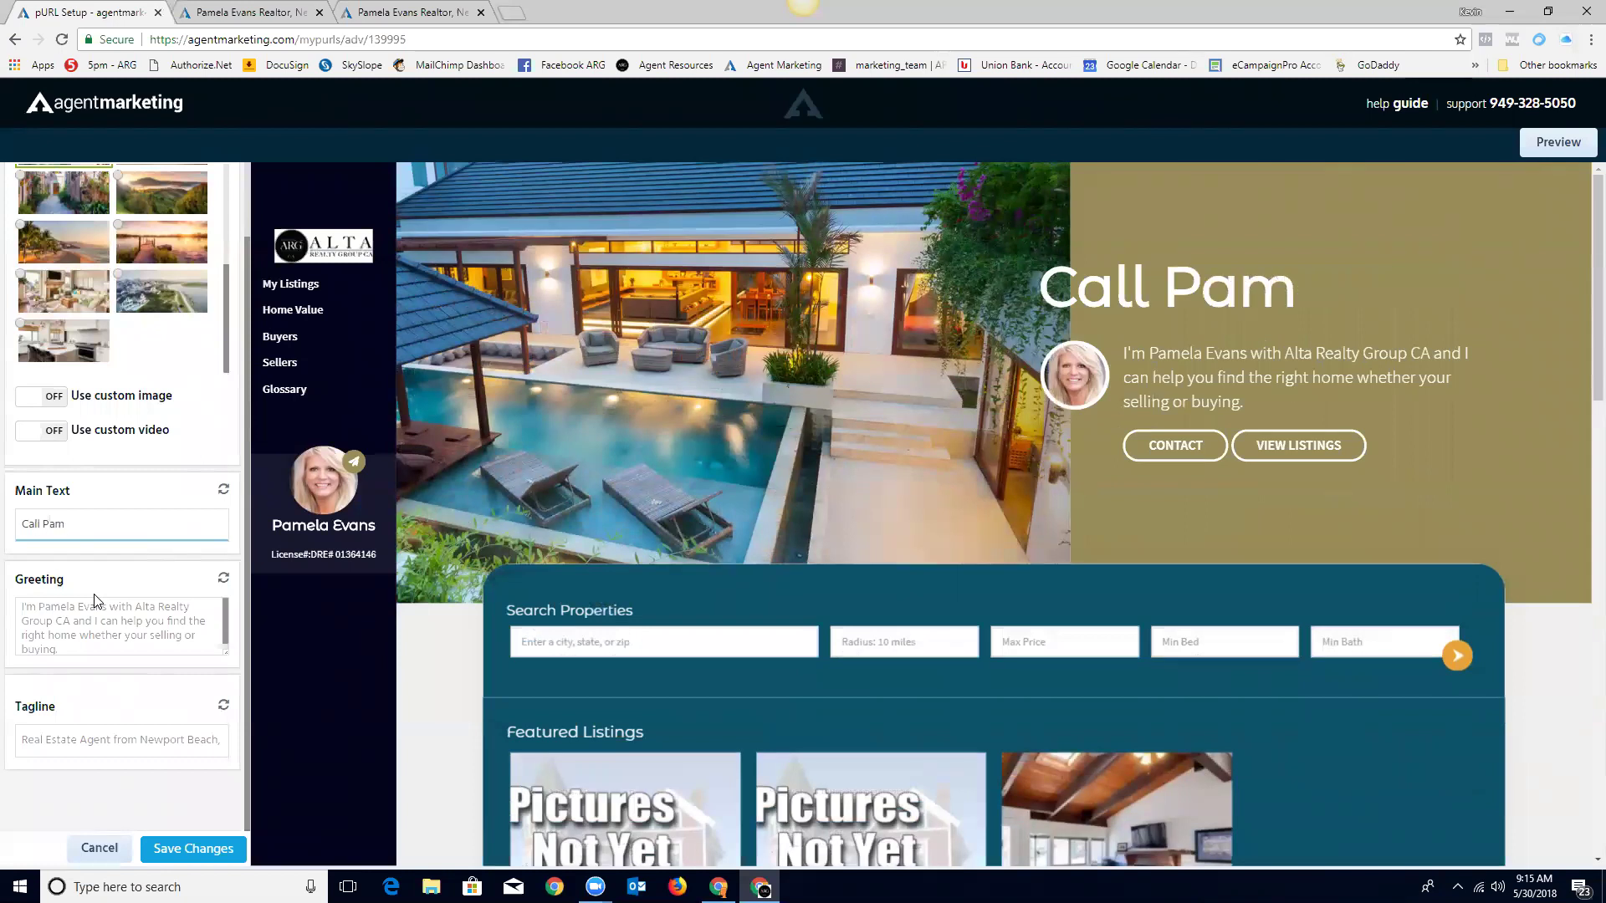
type("!")
key("BackSpace")
type("ela!")
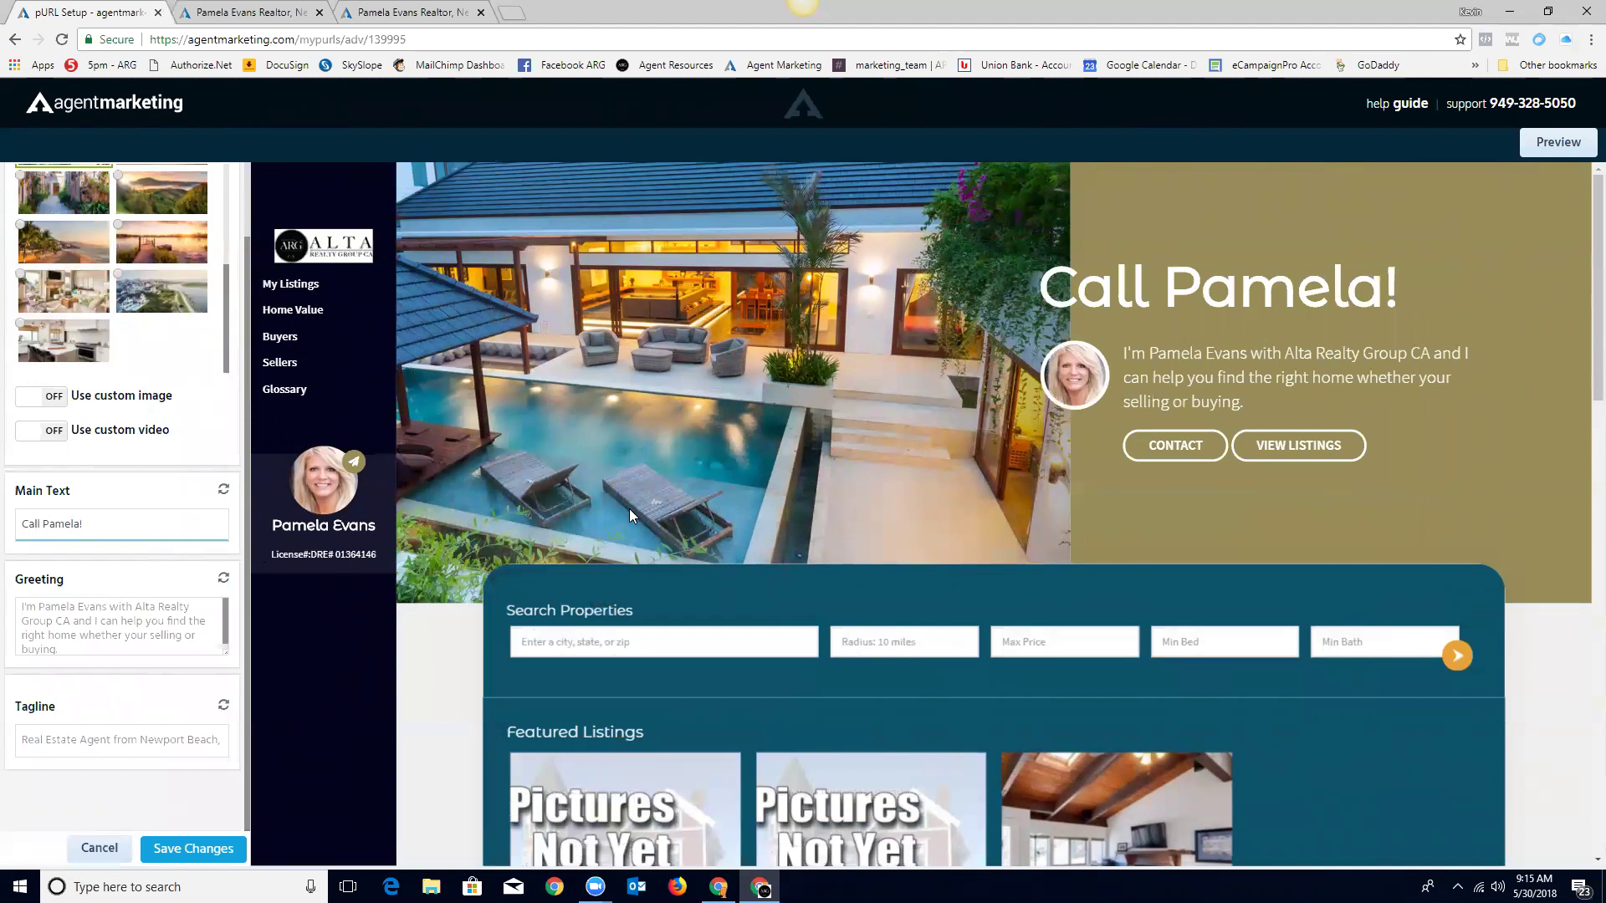
scroll(48, 618, "down", 1)
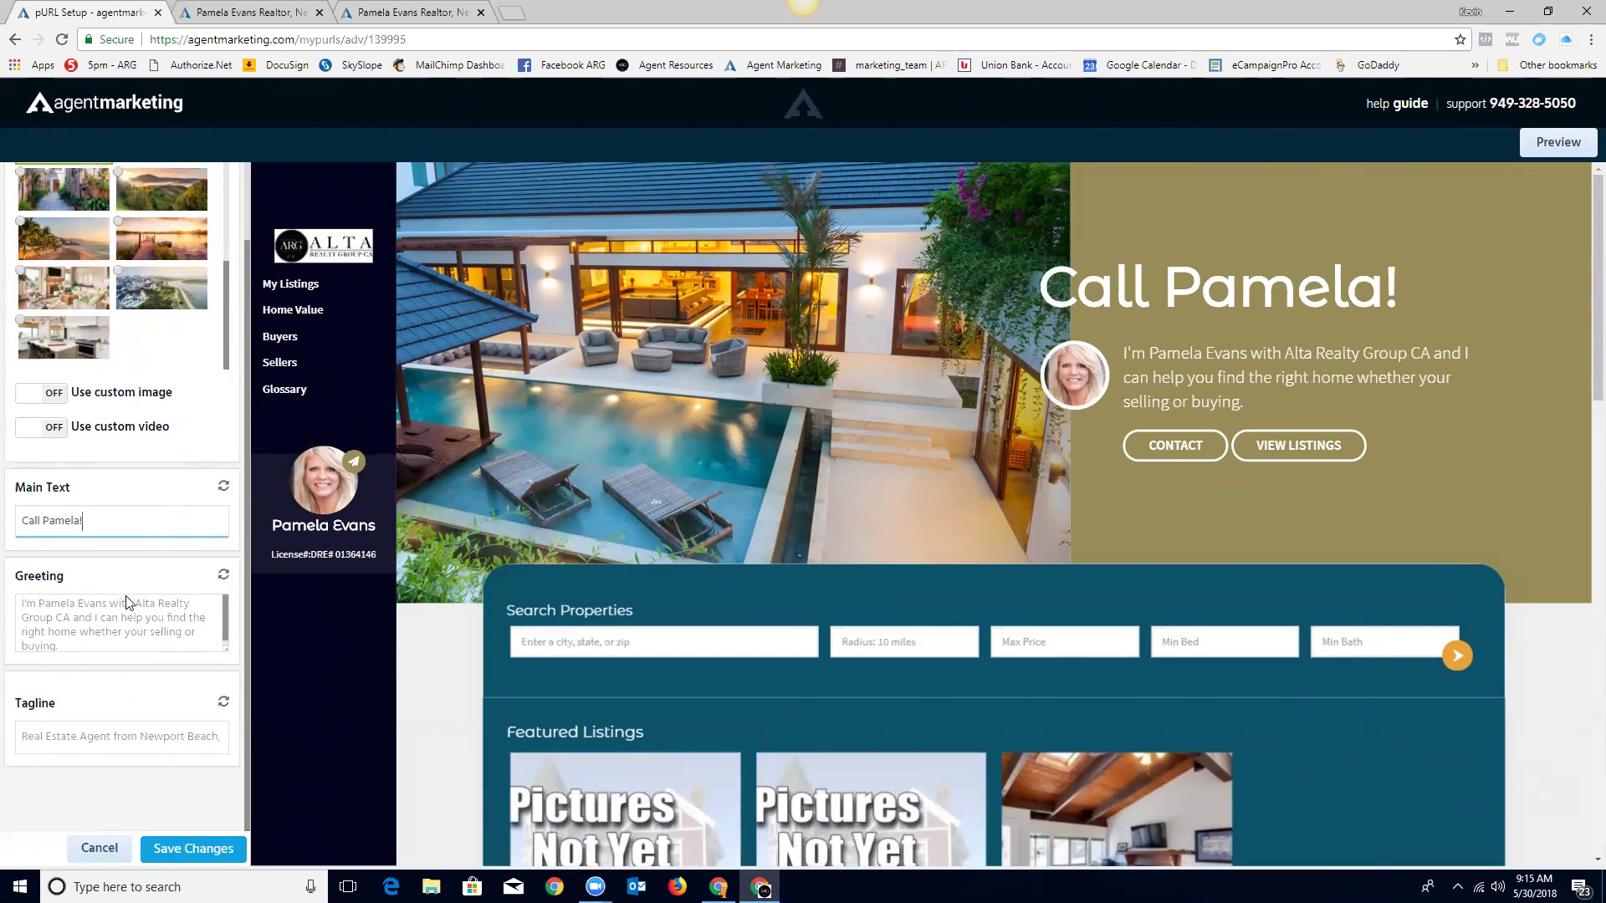
left_click(93, 731)
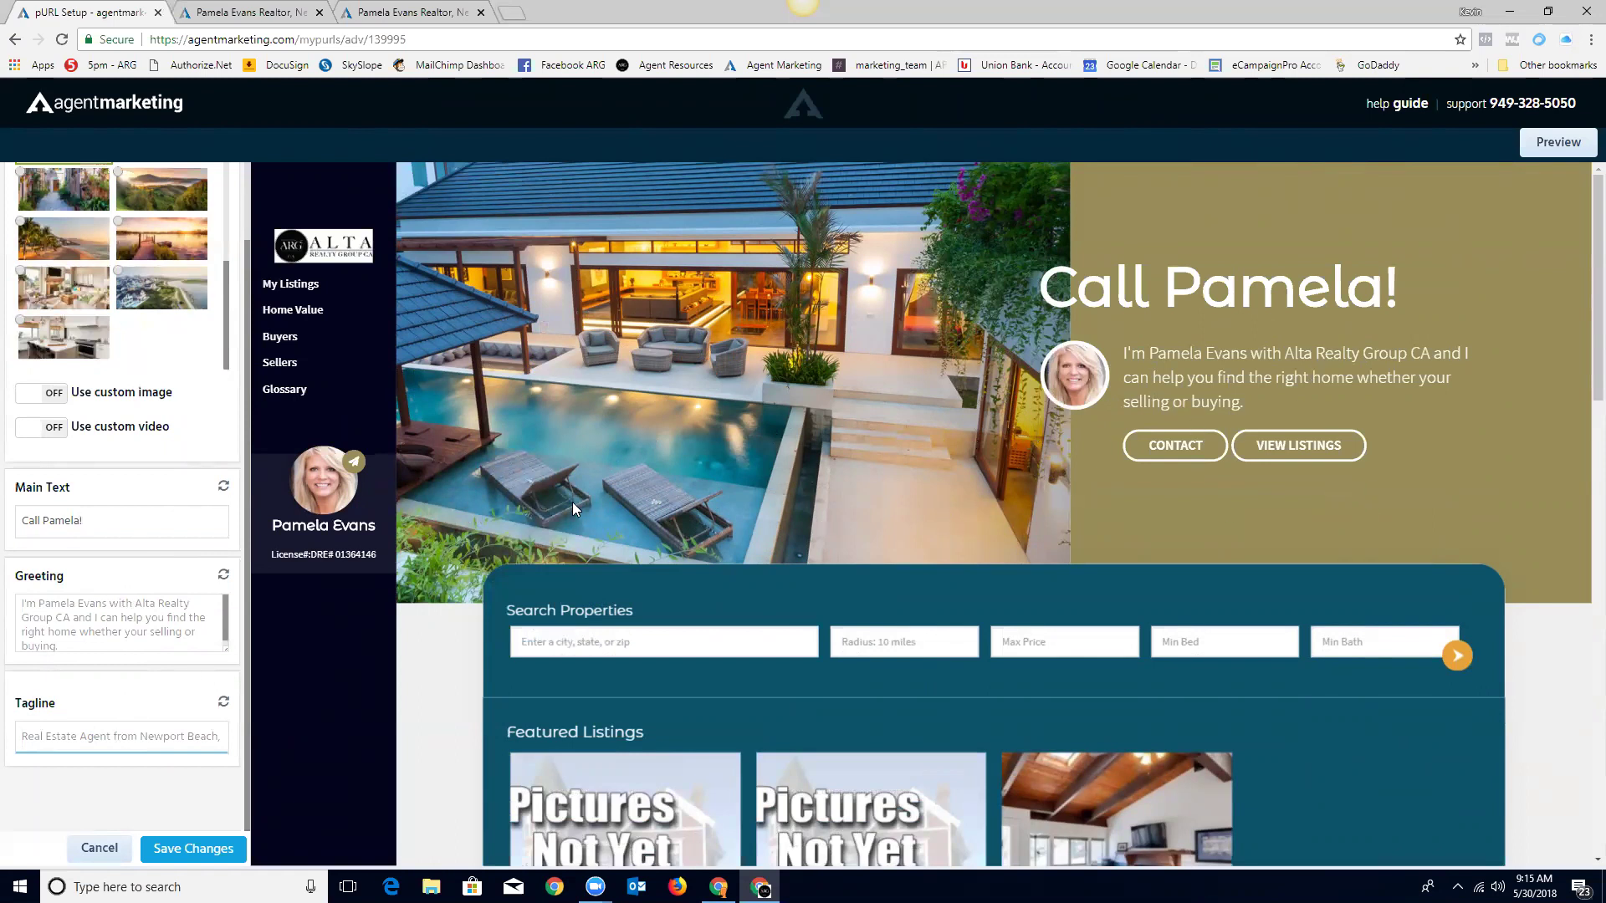
left_click(184, 850)
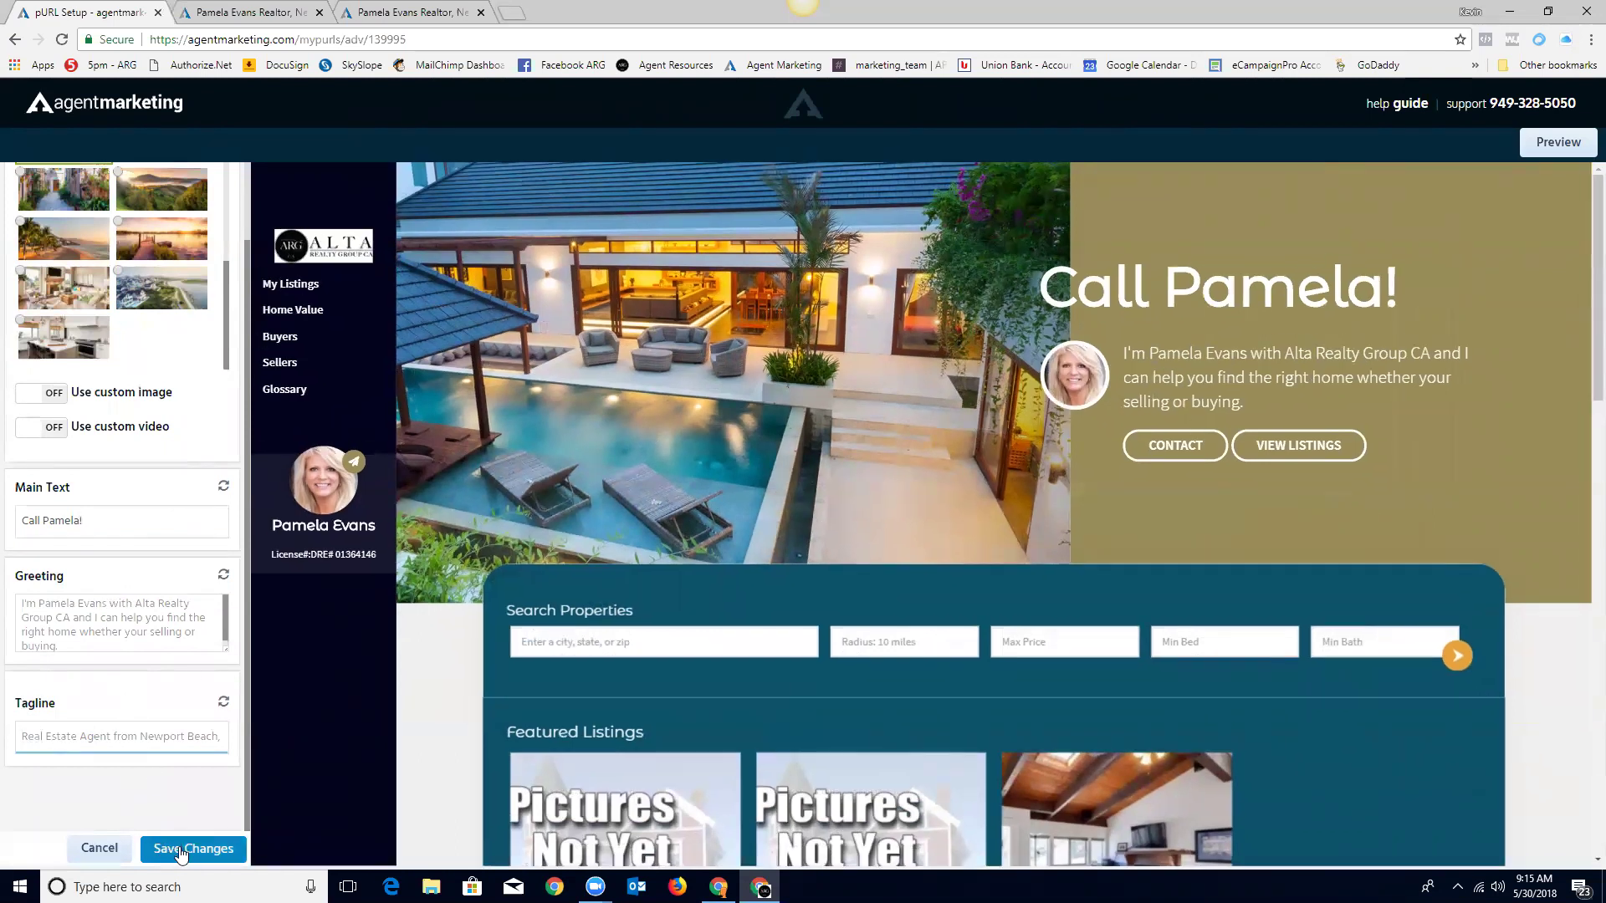
left_click(182, 850)
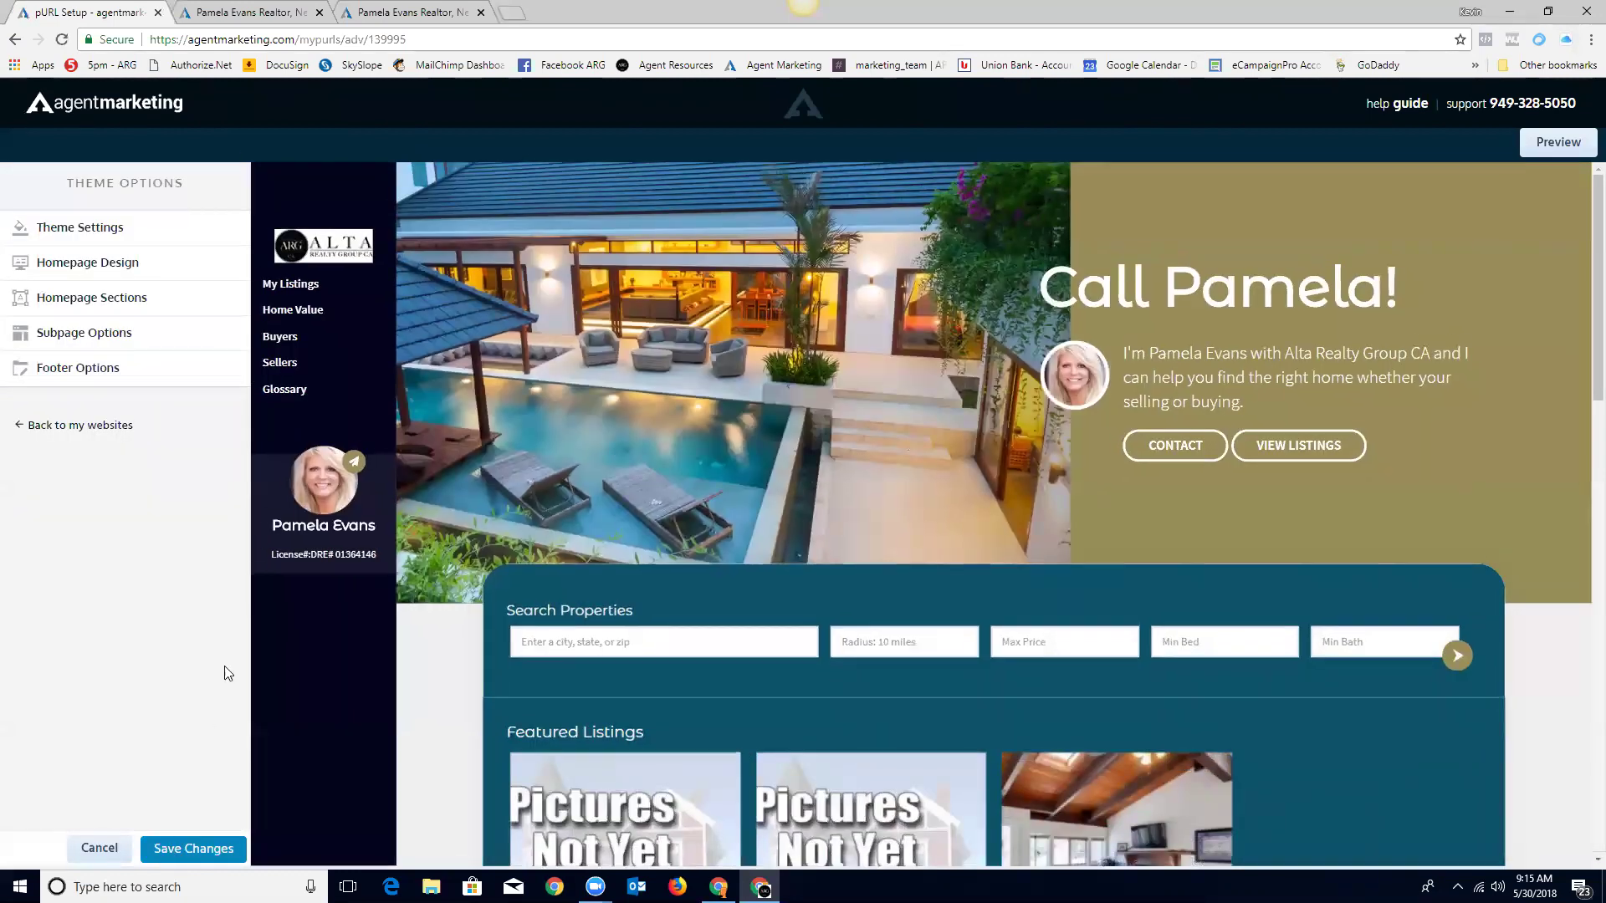
Step: In Homepage Sections, switch IDX Listings on and set its search to New Search
left_click(52, 303)
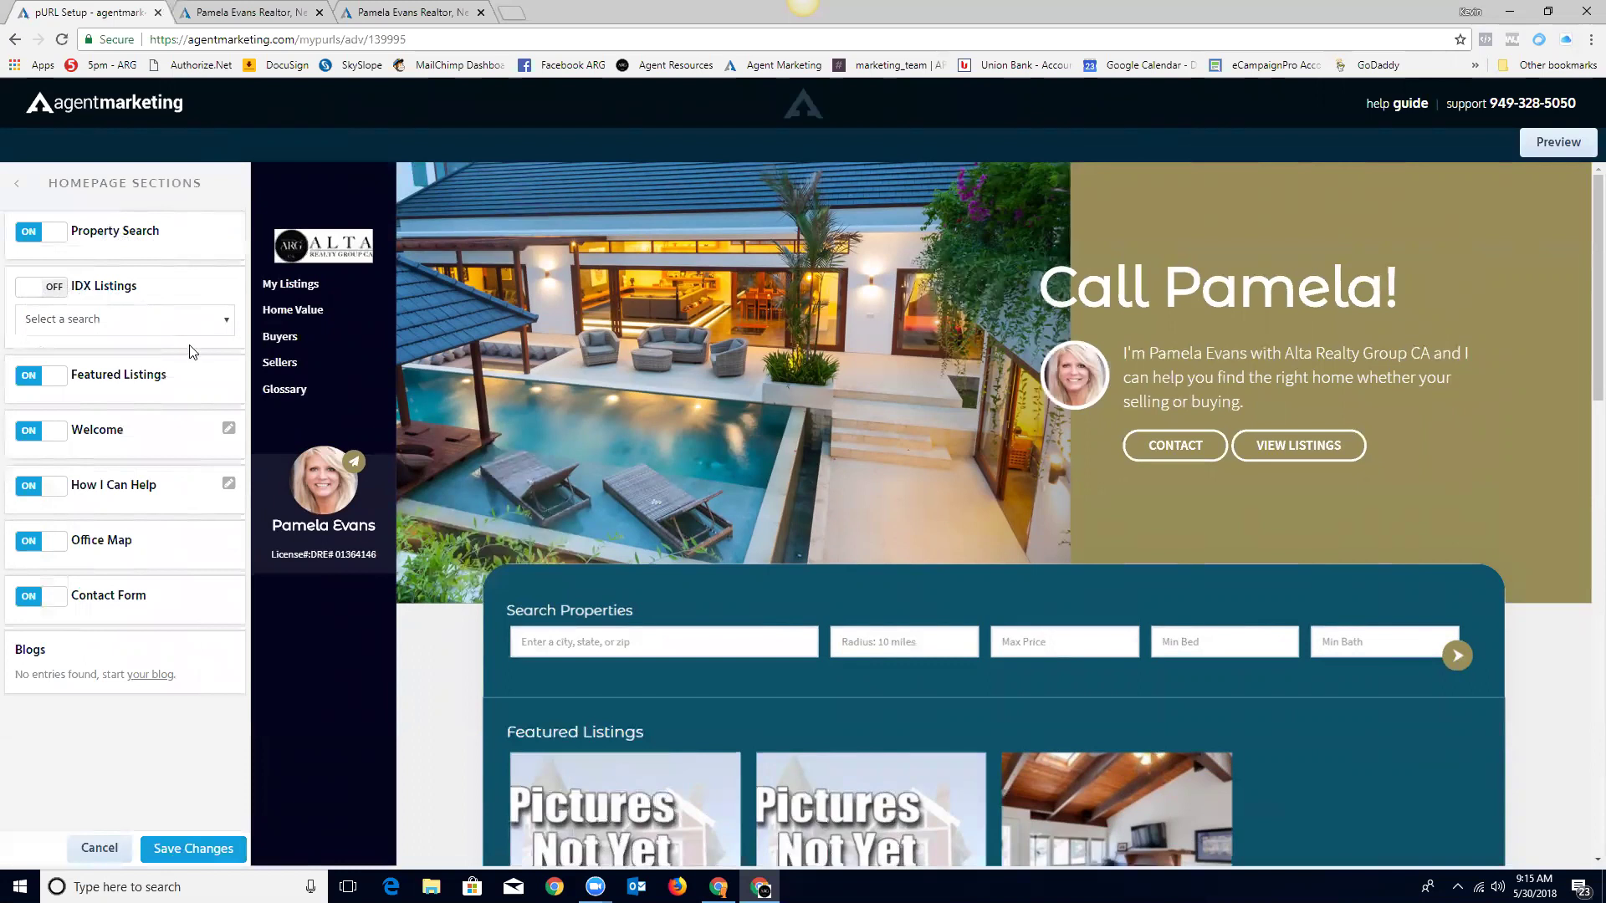
left_click(226, 323)
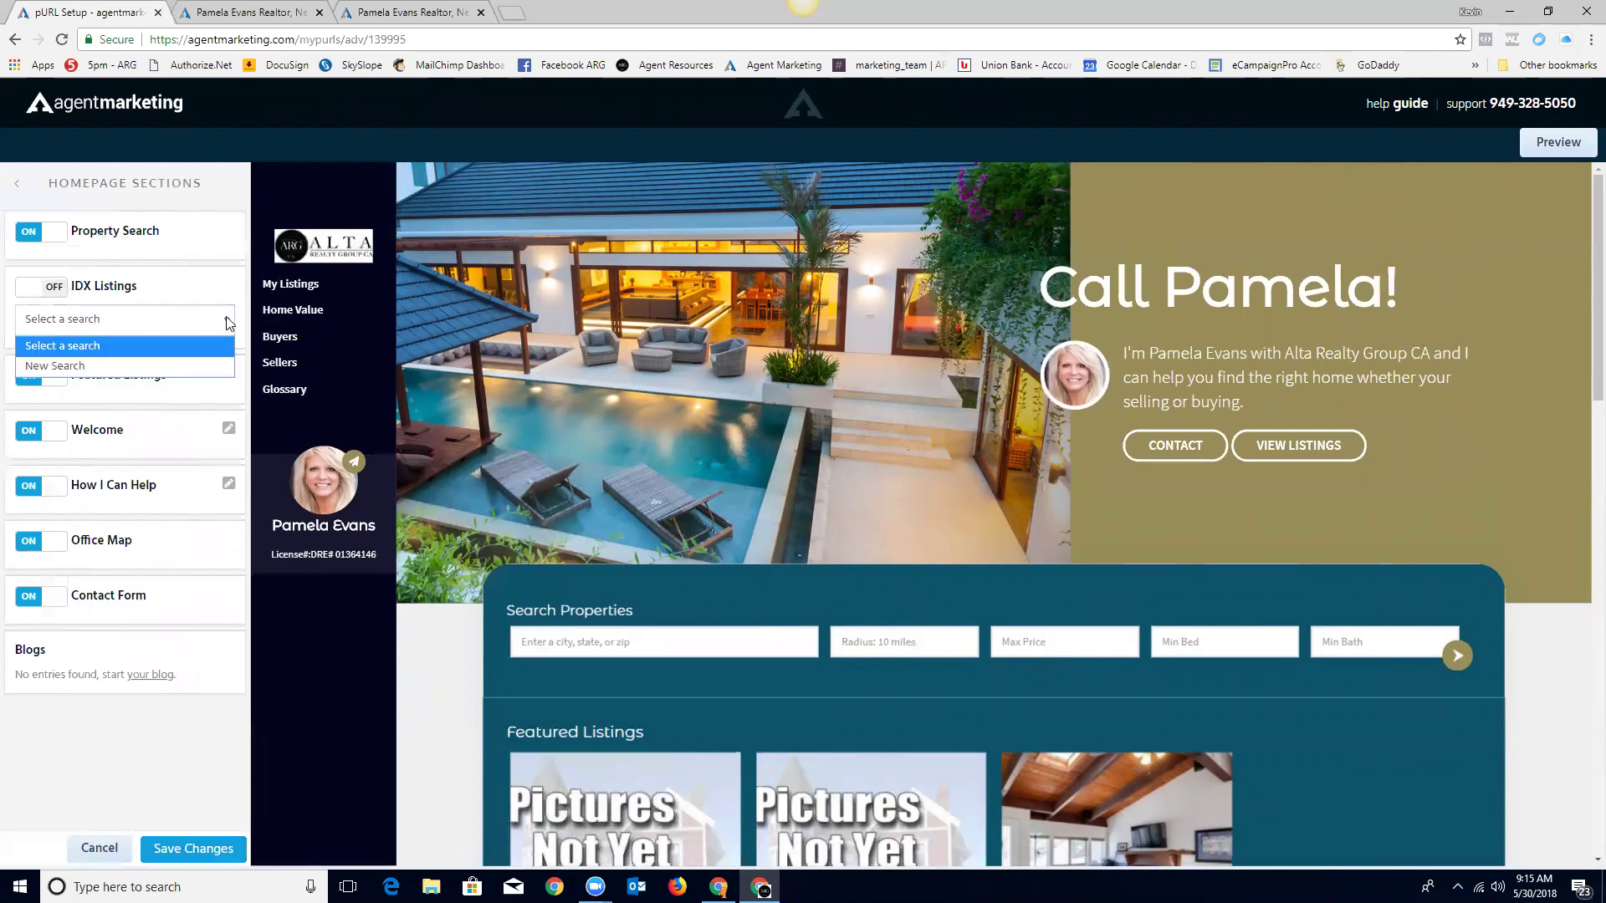
left_click(170, 287)
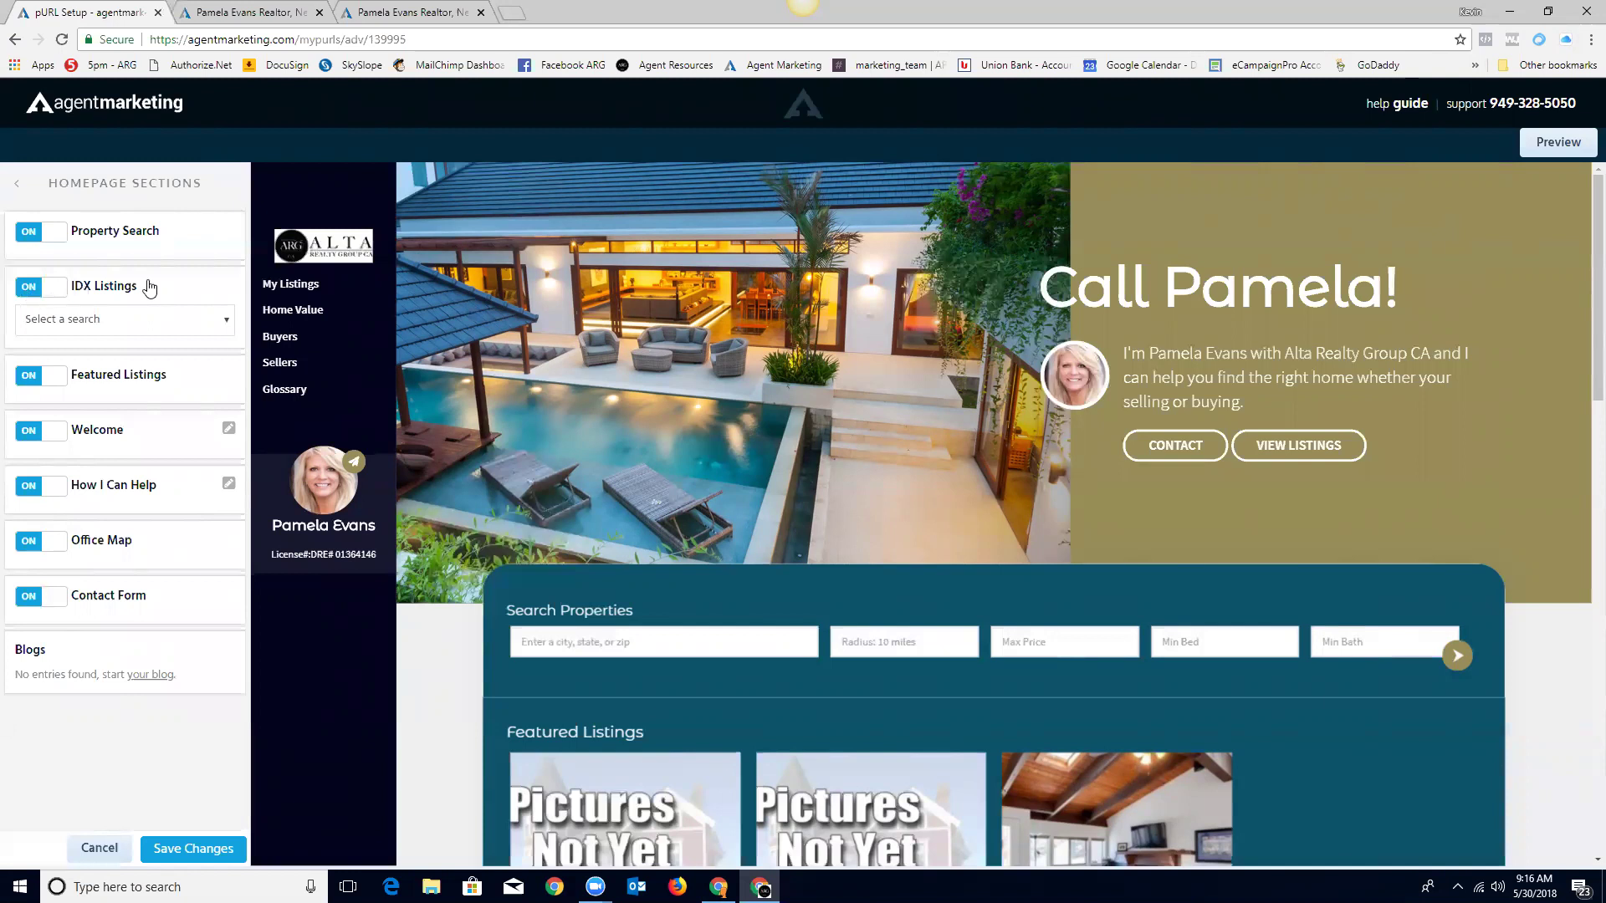
left_click(227, 325)
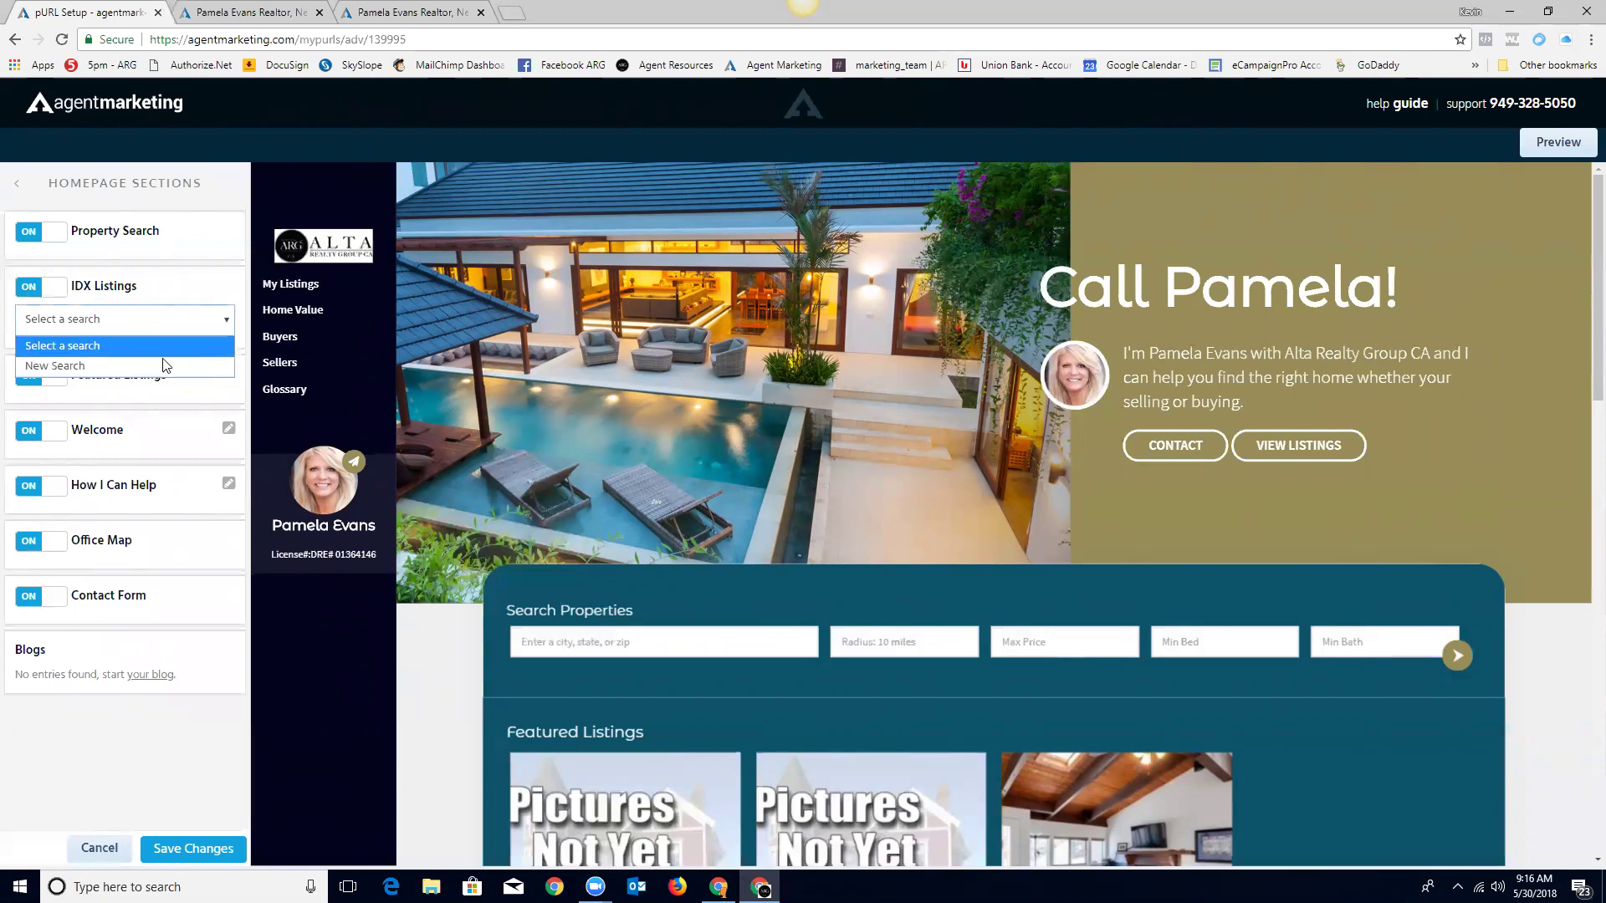
left_click(87, 368)
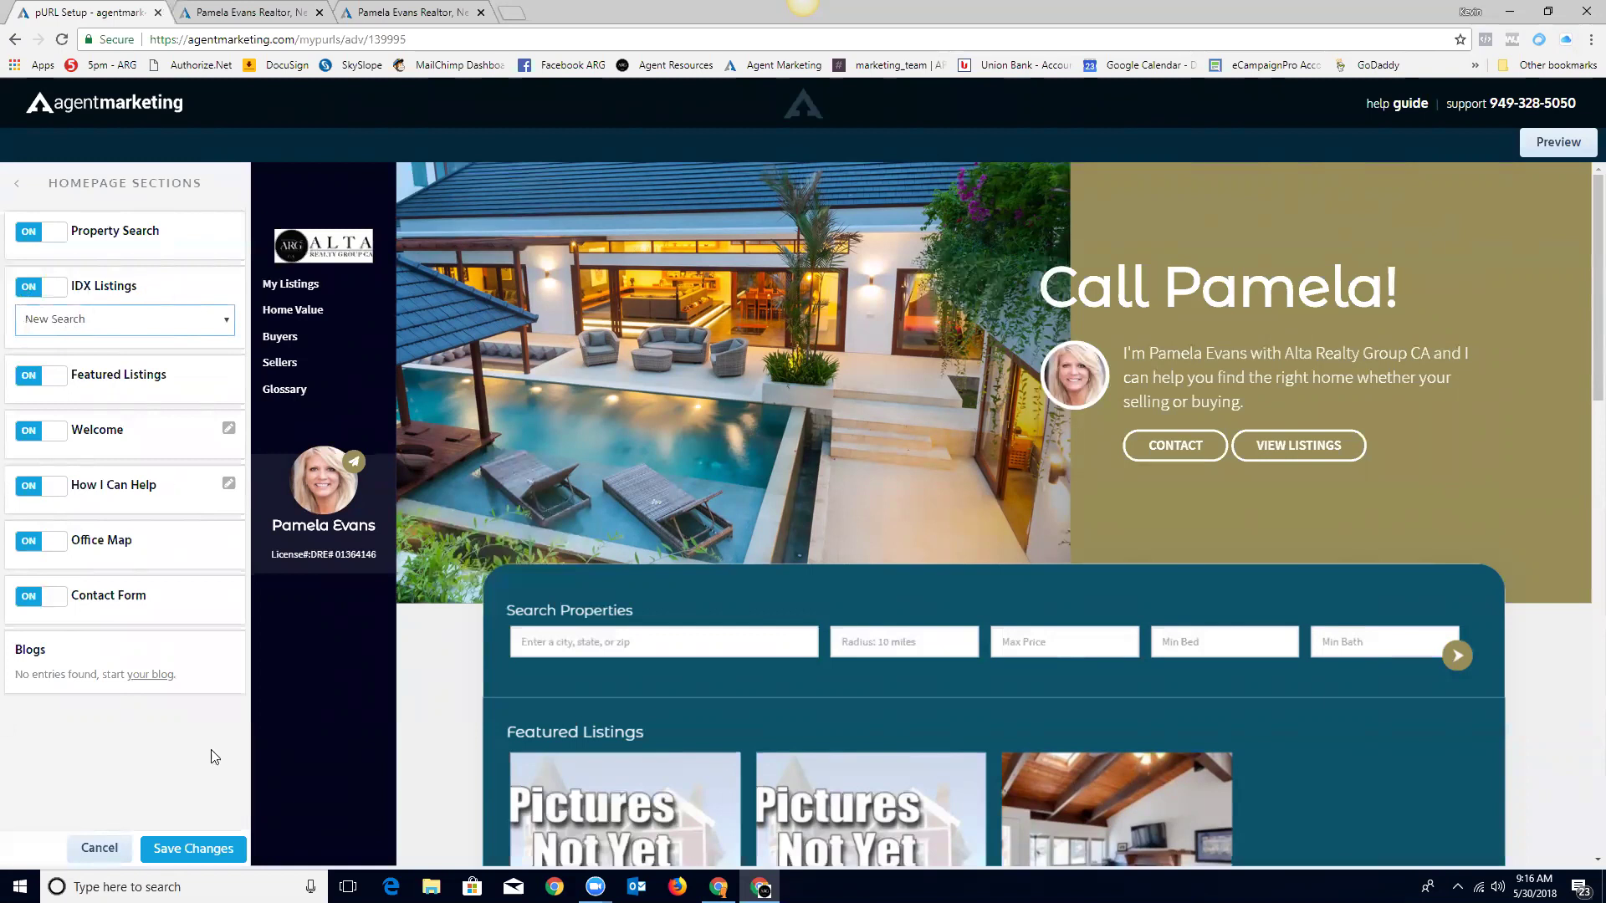
Step: Save the section changes, check Featured Properties in the preview, and reopen Homepage Sections
left_click(189, 849)
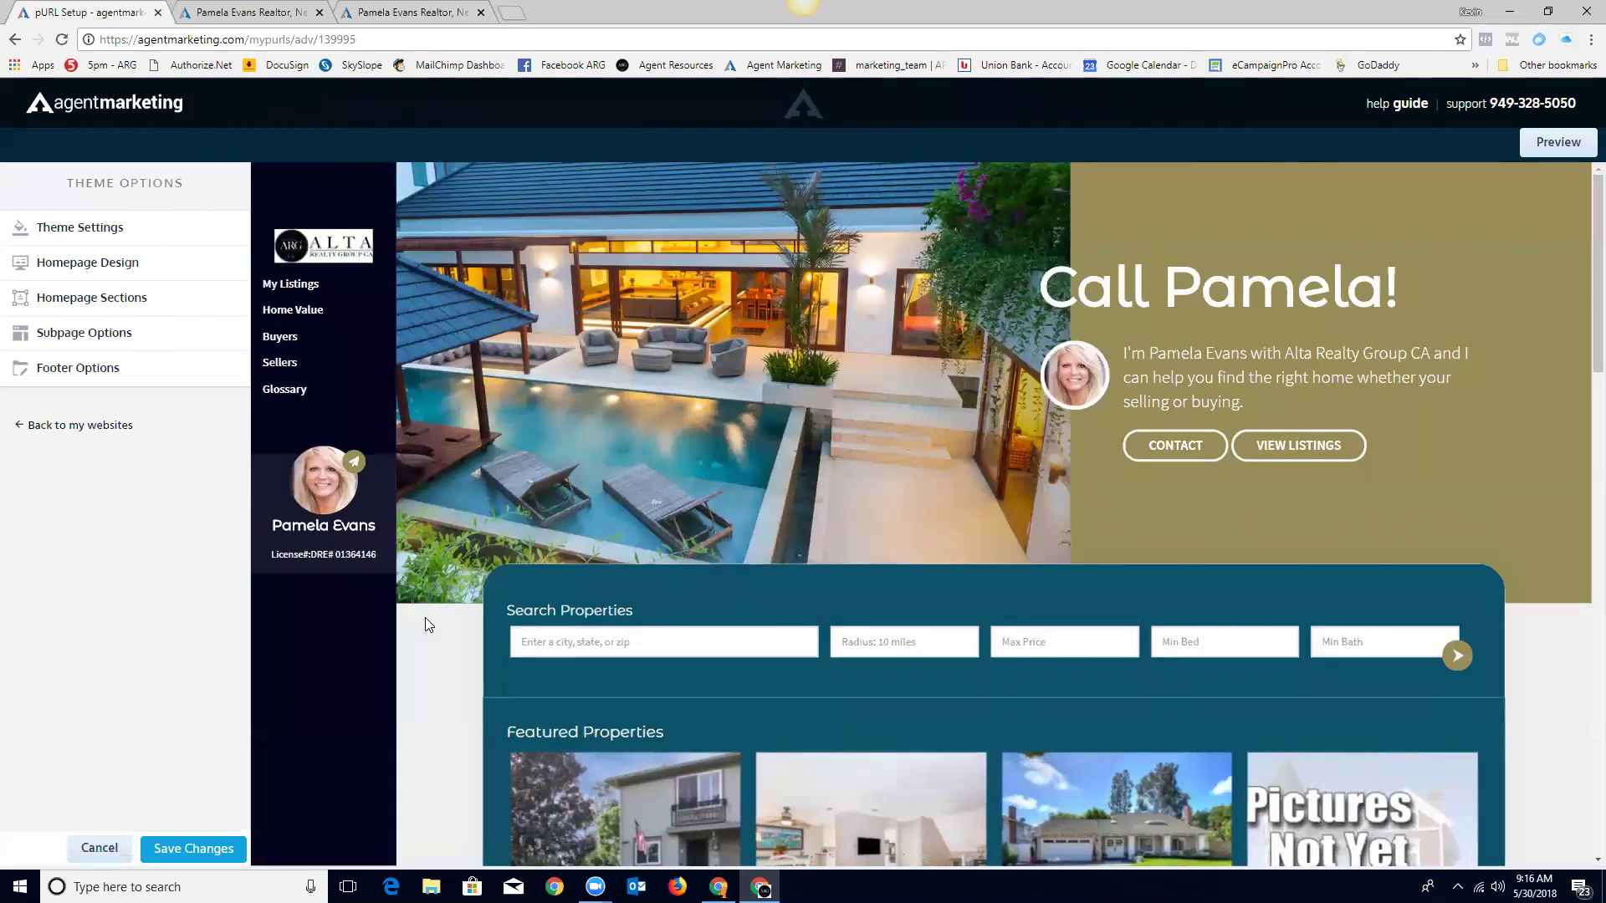
scroll(1519, 560, "down", 5)
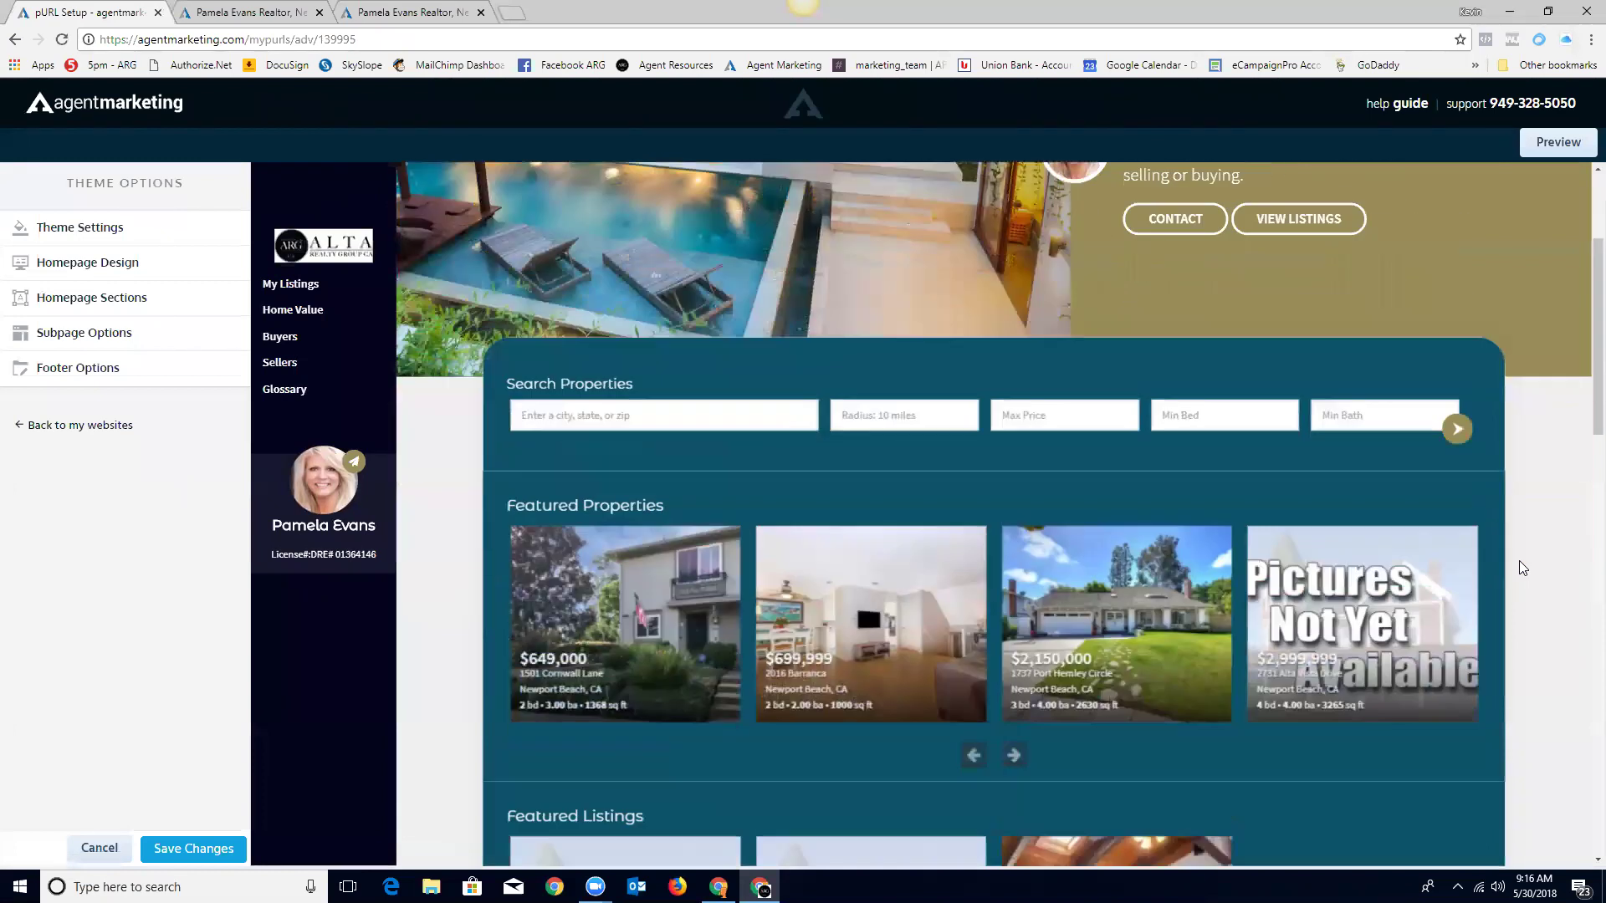
scroll(1520, 560, "down", 3)
scroll(1520, 560, "up", 8)
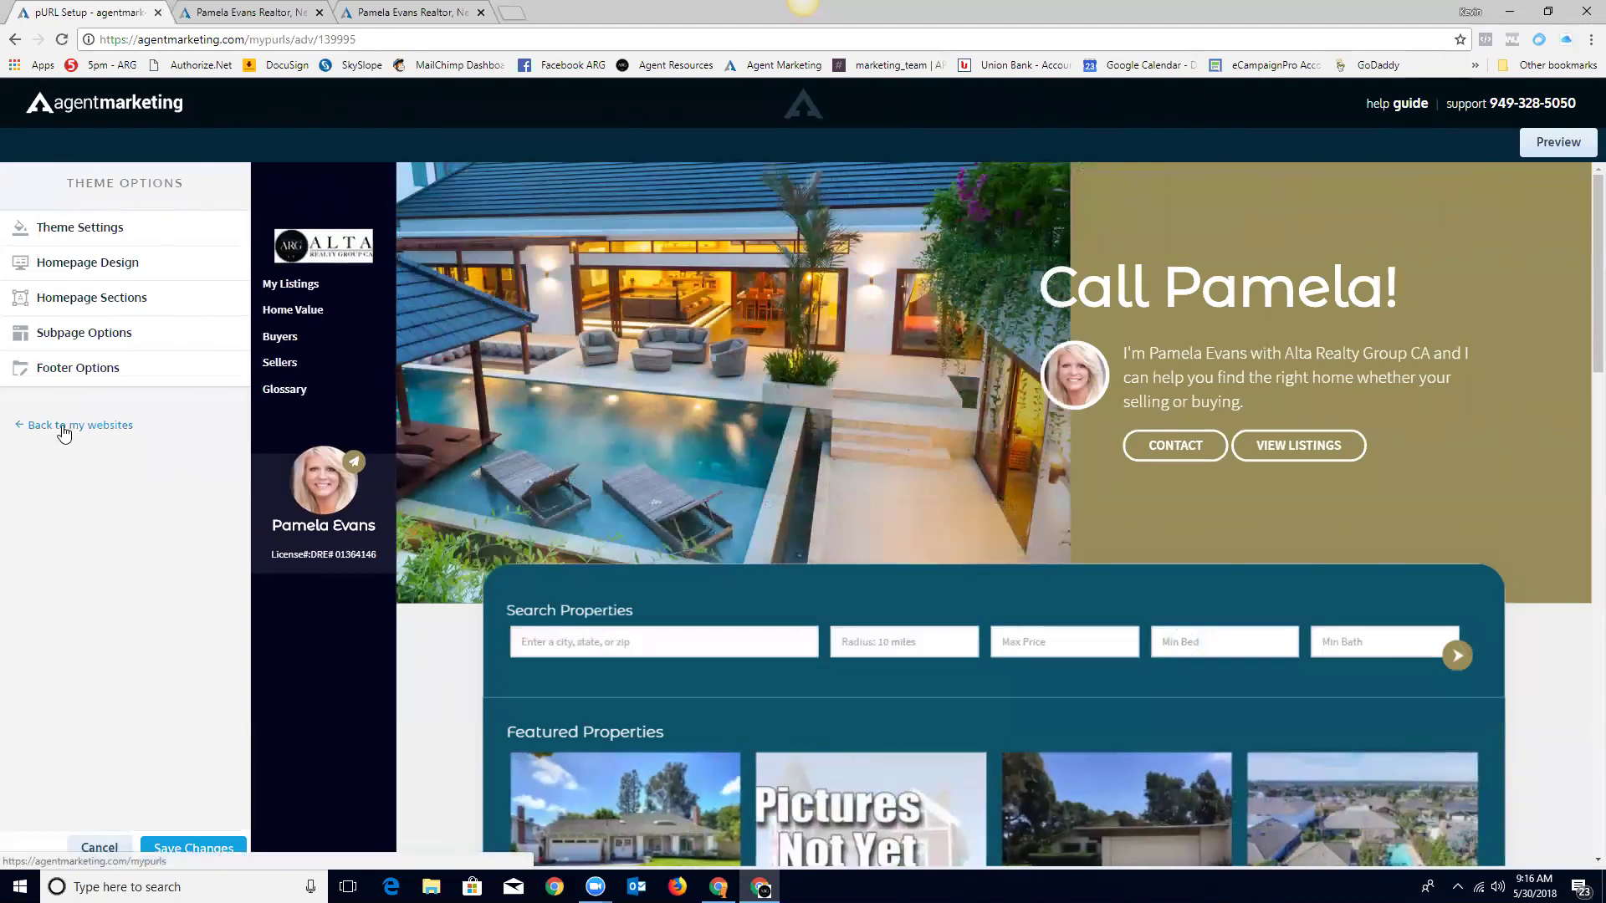
left_click(59, 305)
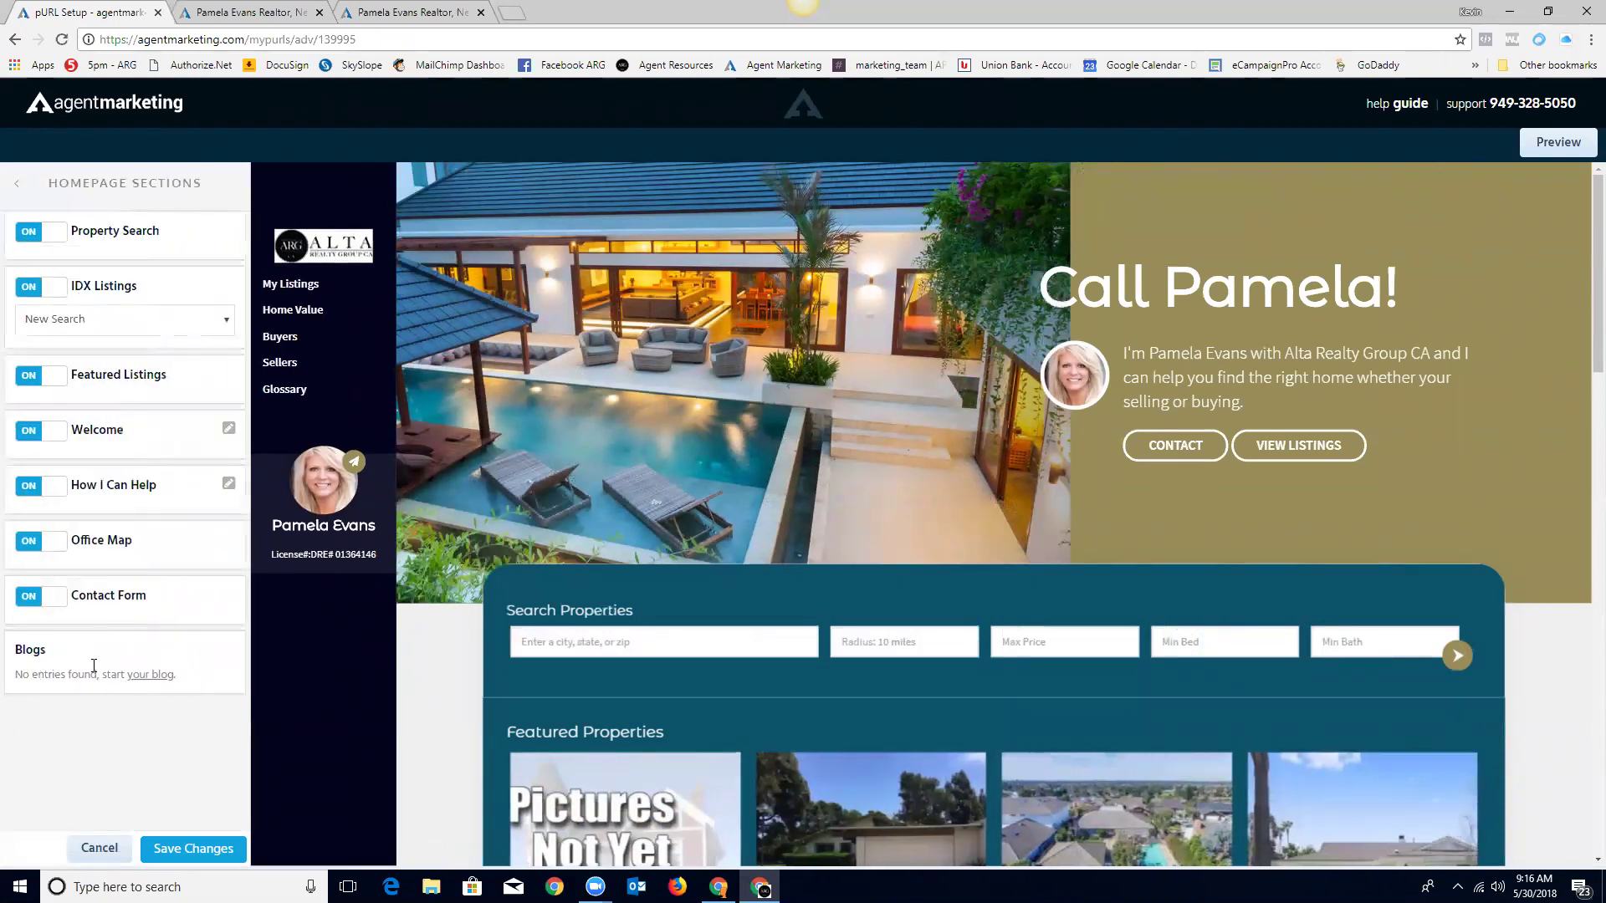
Step: Leave the homepage editor and go through Dashboard and MLS Setup to the IDX Access tab
left_click(100, 848)
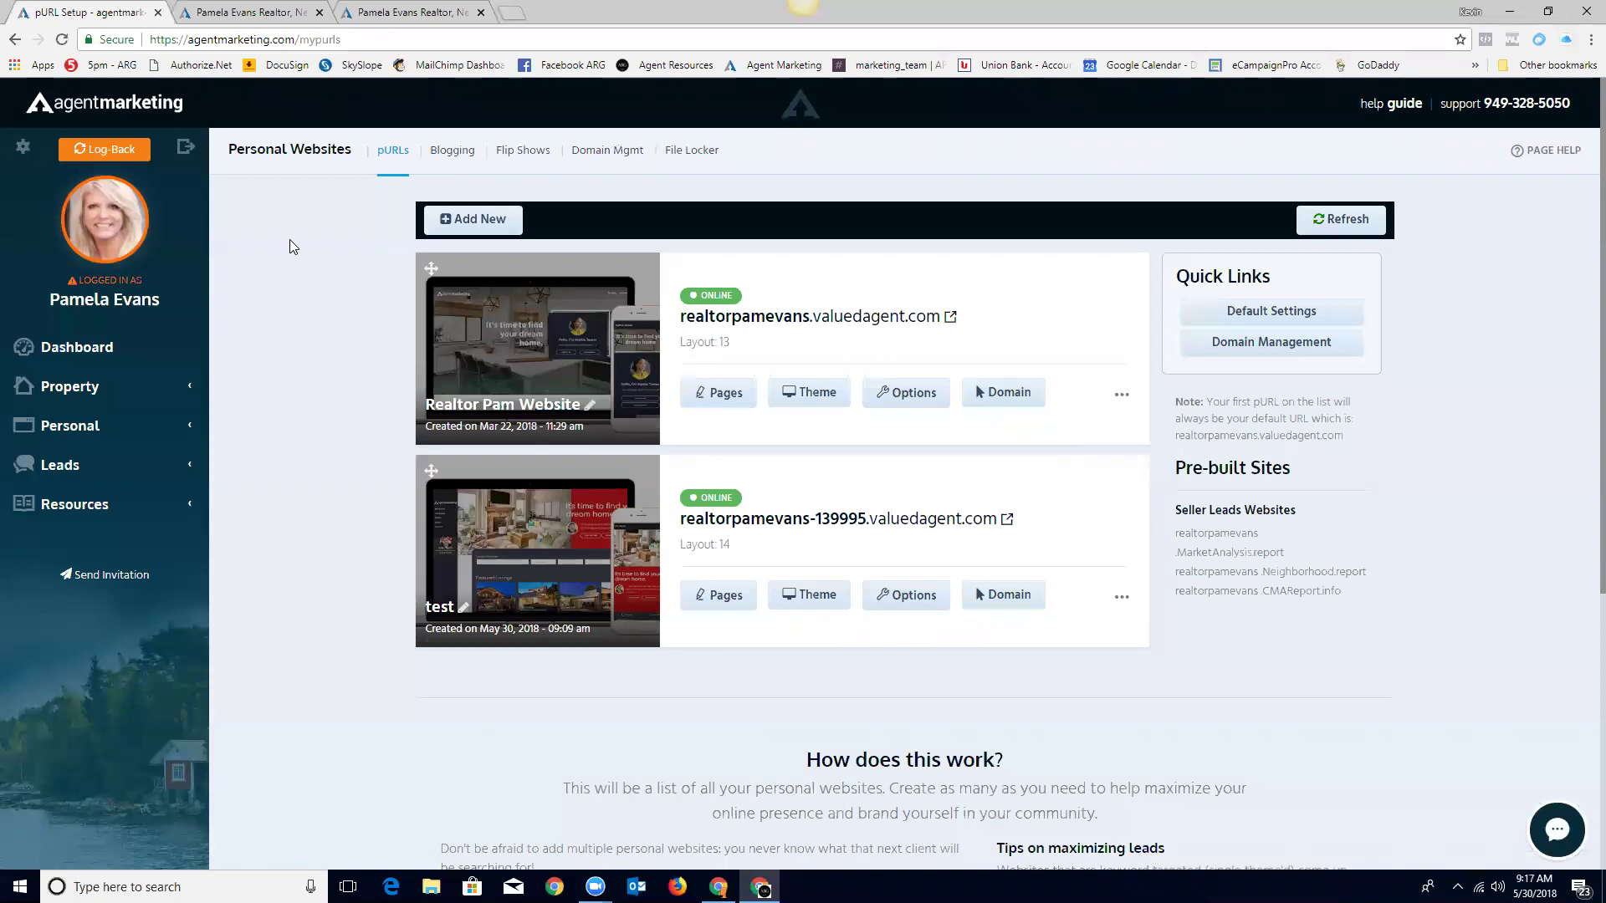
left_click(73, 355)
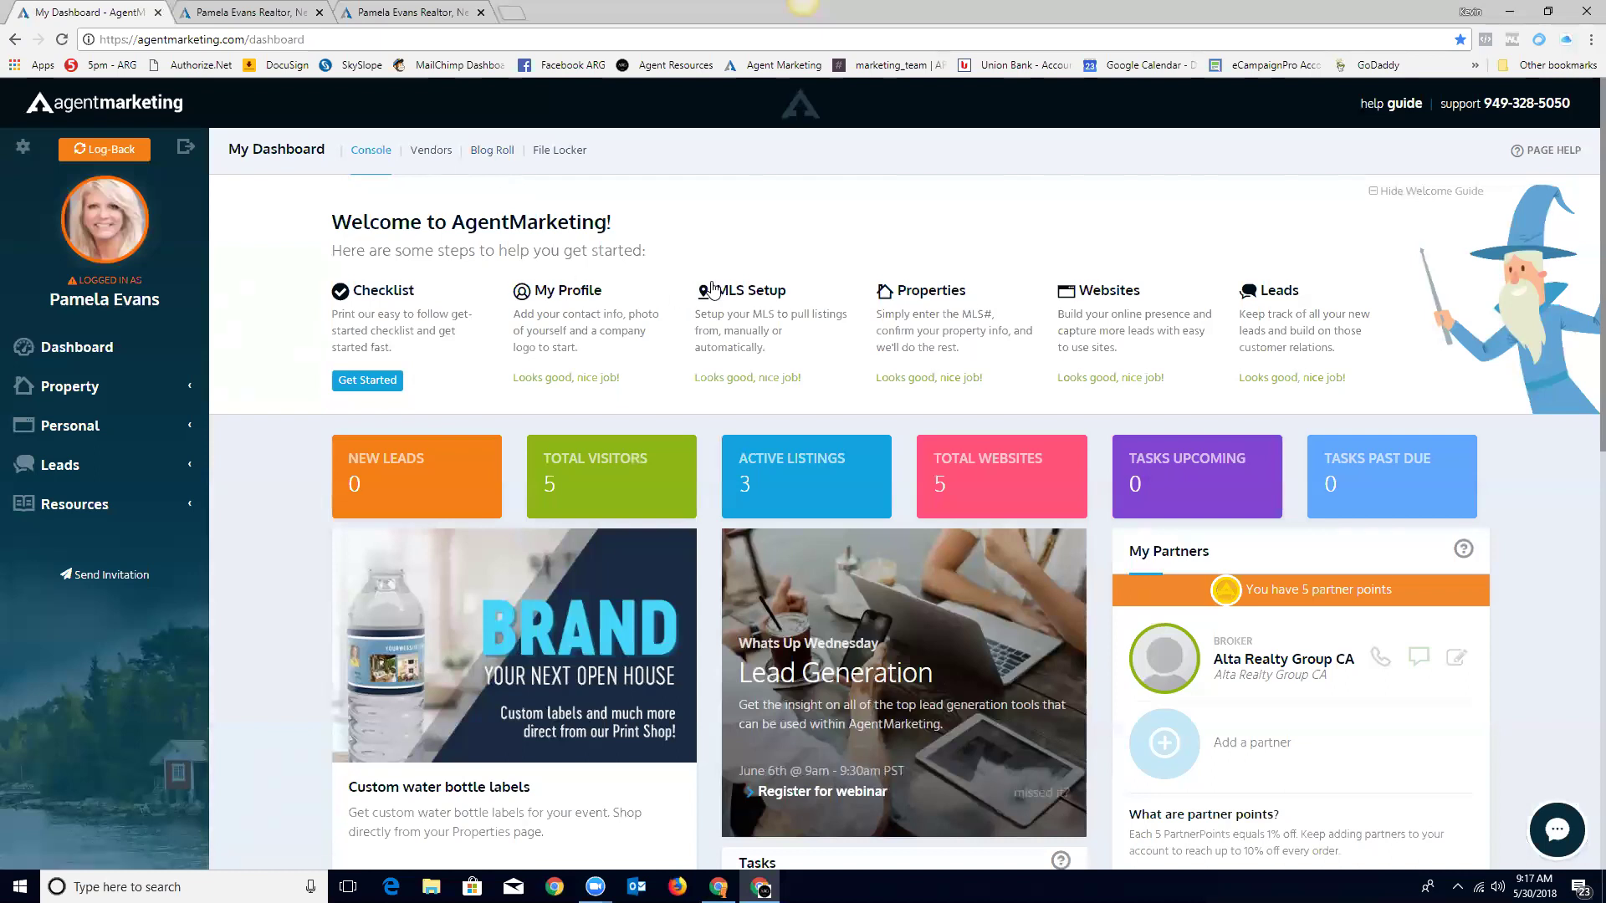
left_click(715, 290)
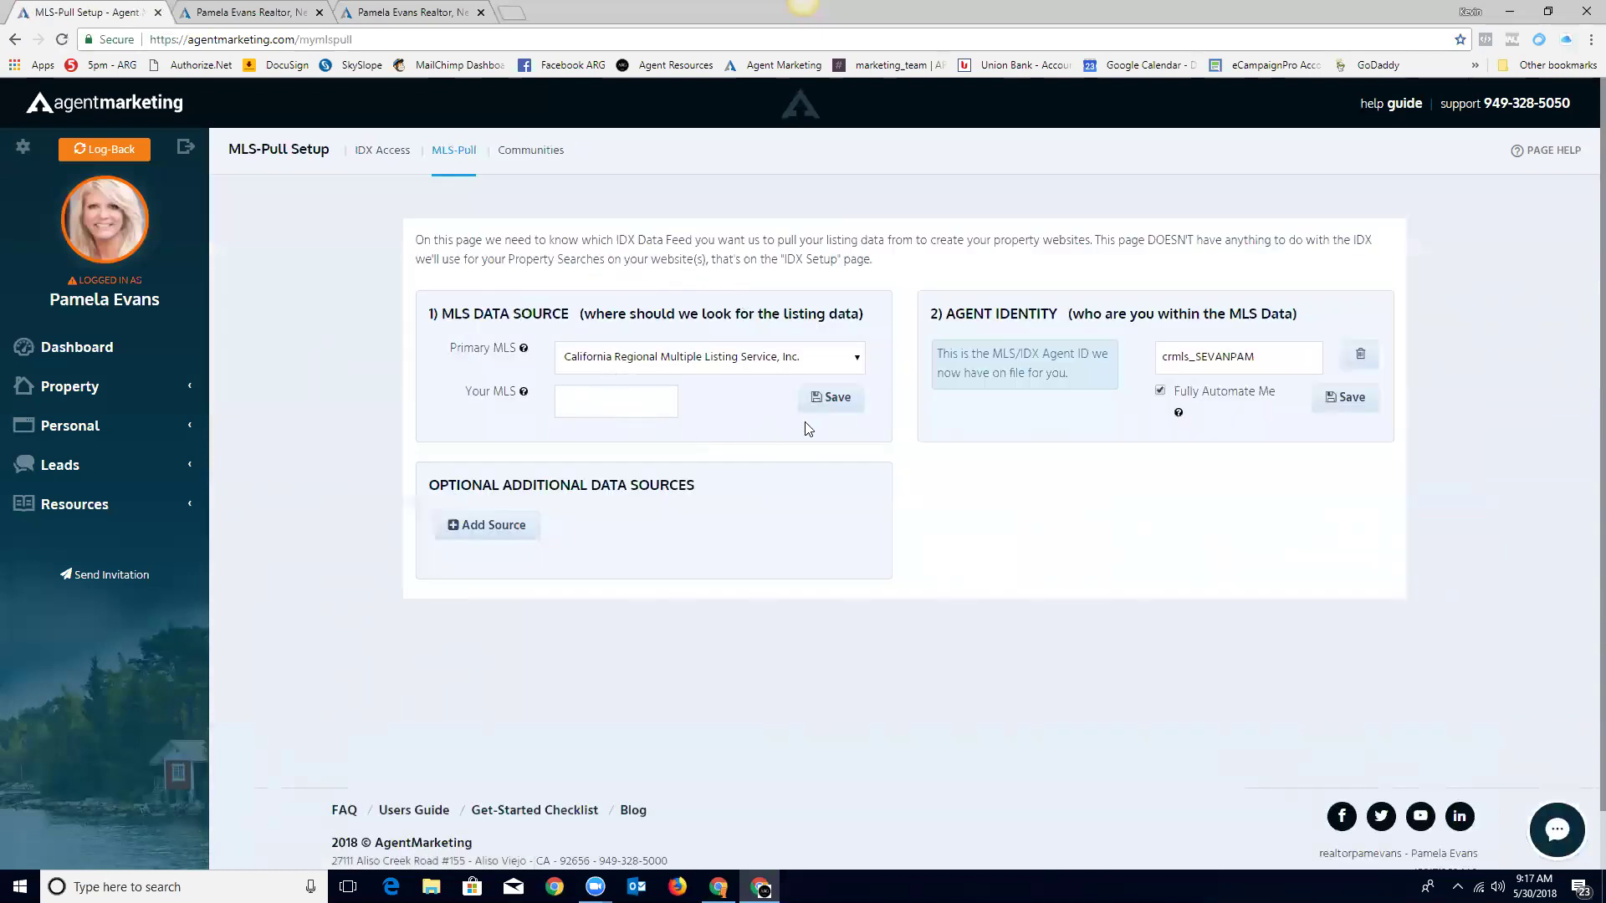
left_click(379, 156)
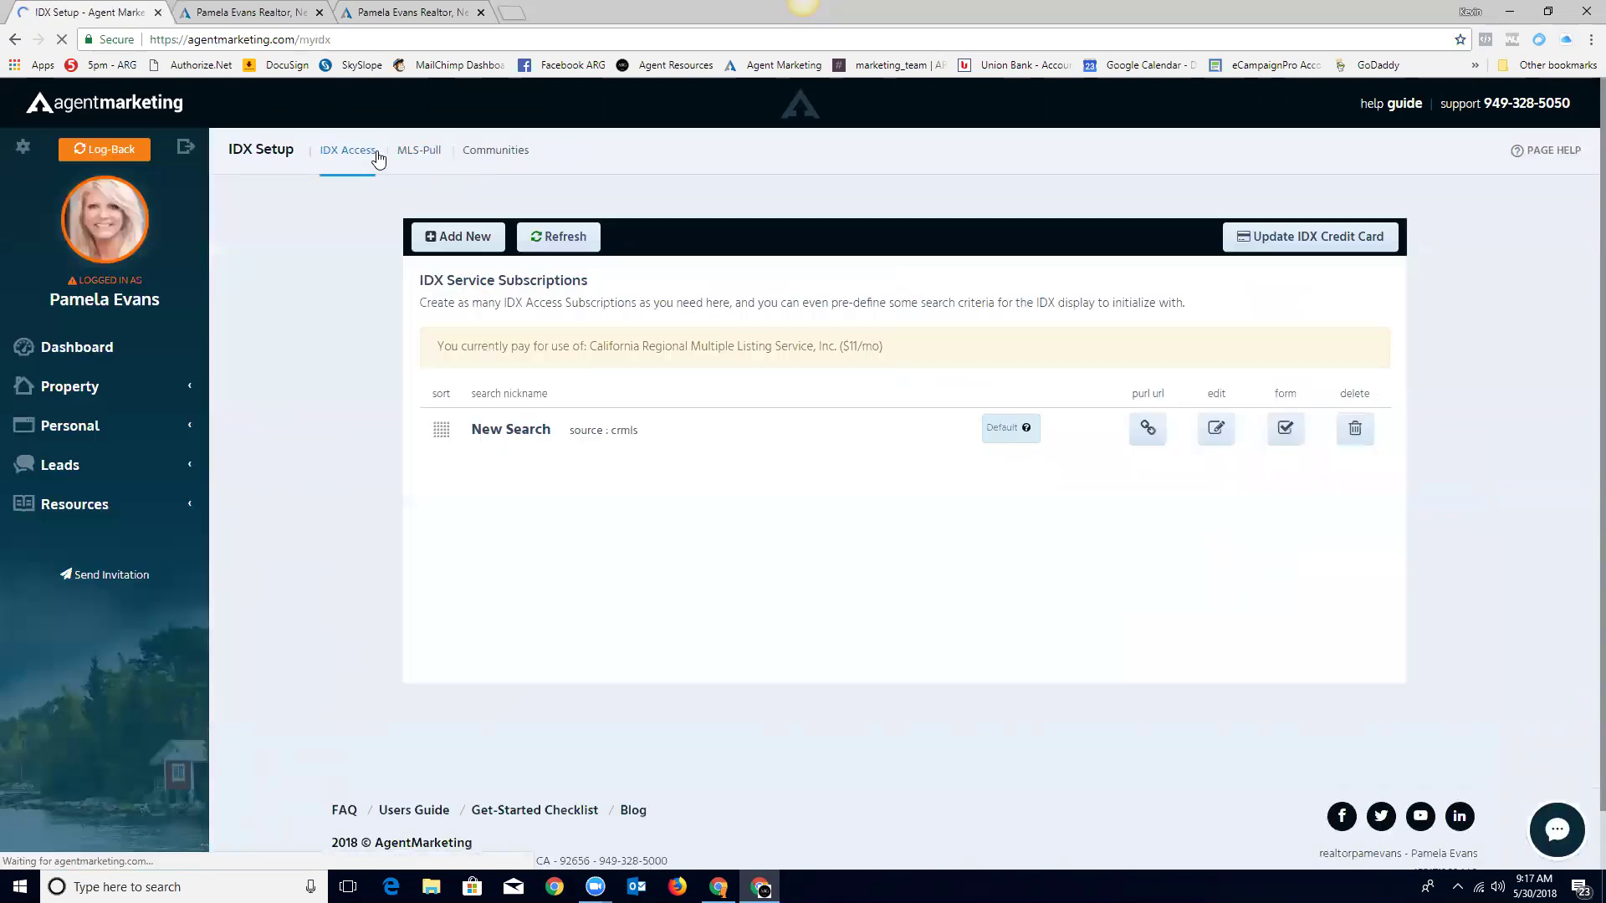
Step: Start a new IDX search named Newport Beach, displayed as a map, with a 2-mile radius
left_click(463, 236)
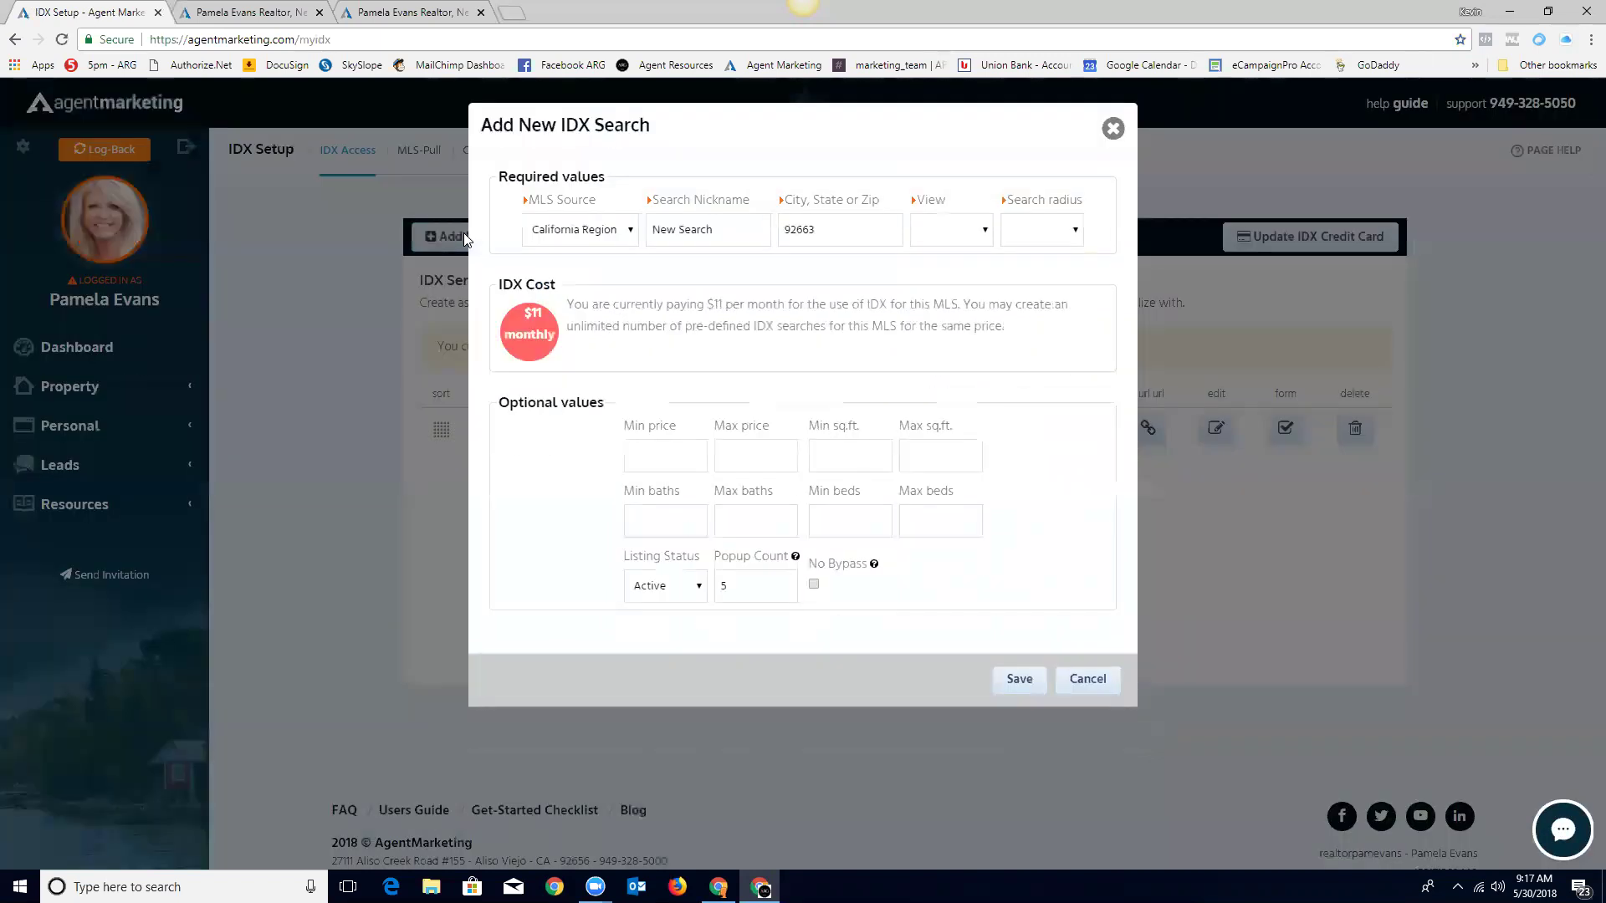
left_click_drag(722, 231, 619, 239)
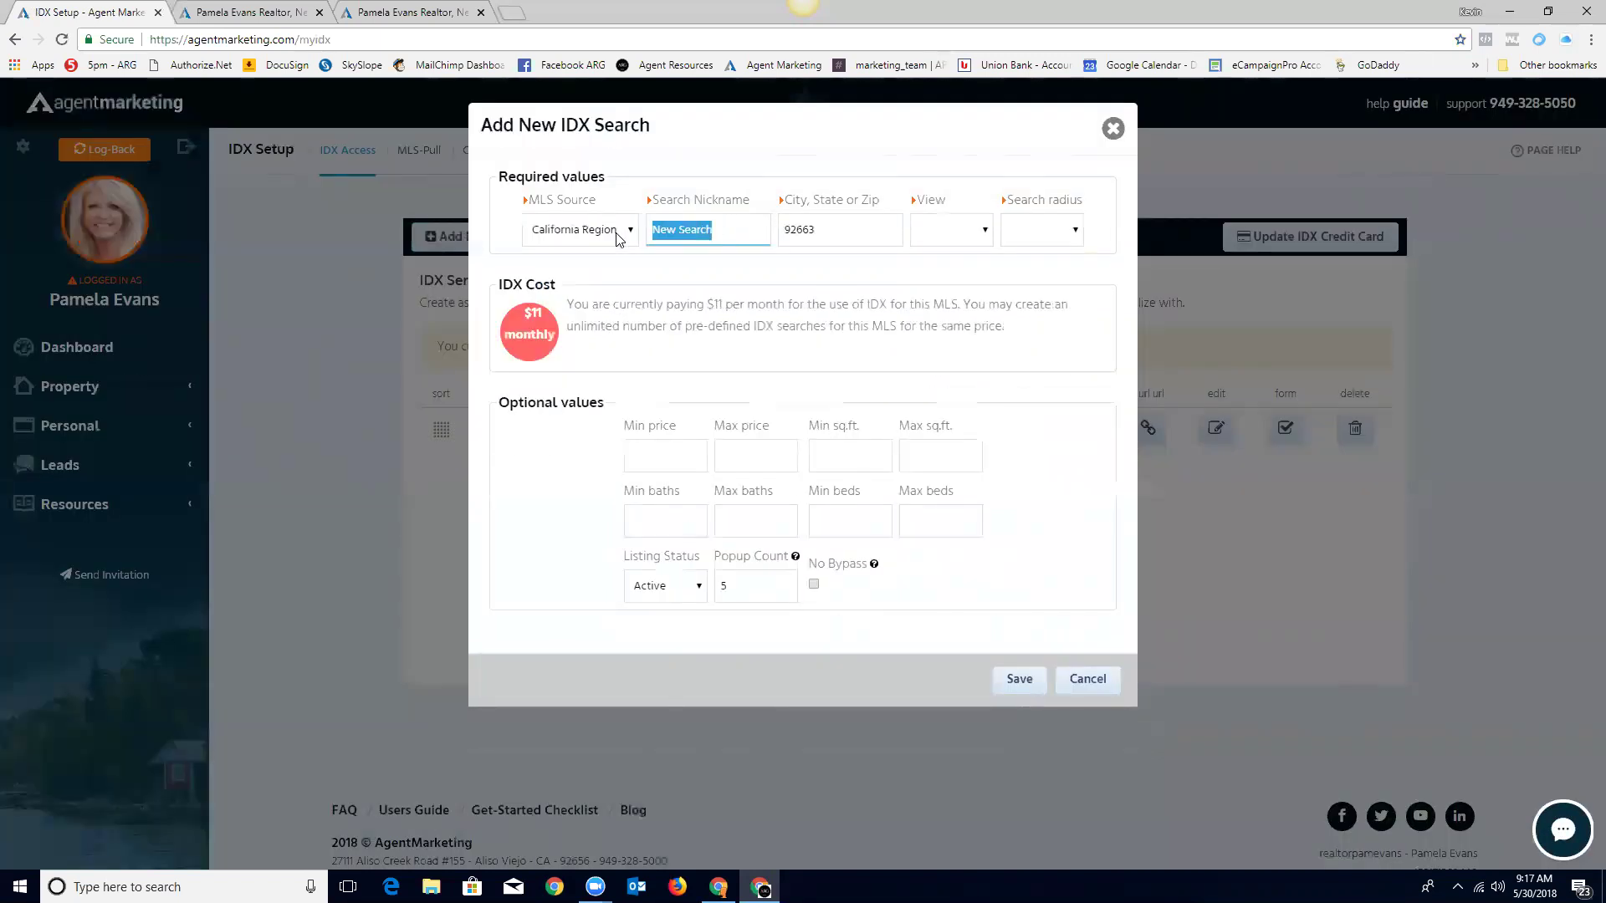
type("New")
left_click(986, 229)
left_click(946, 298)
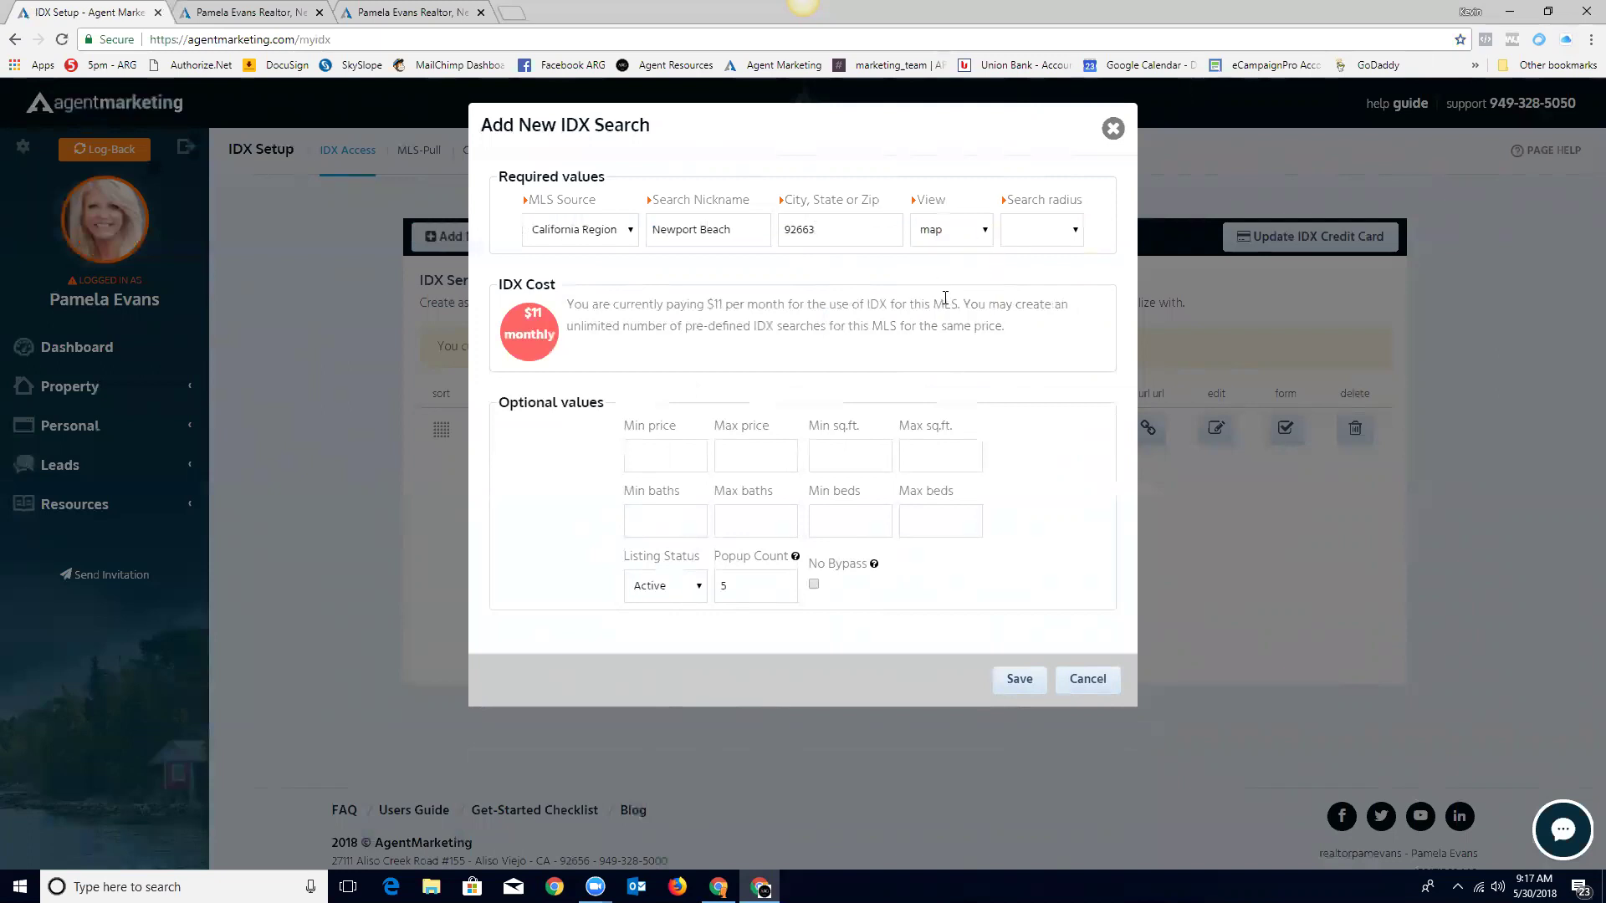
left_click(1074, 231)
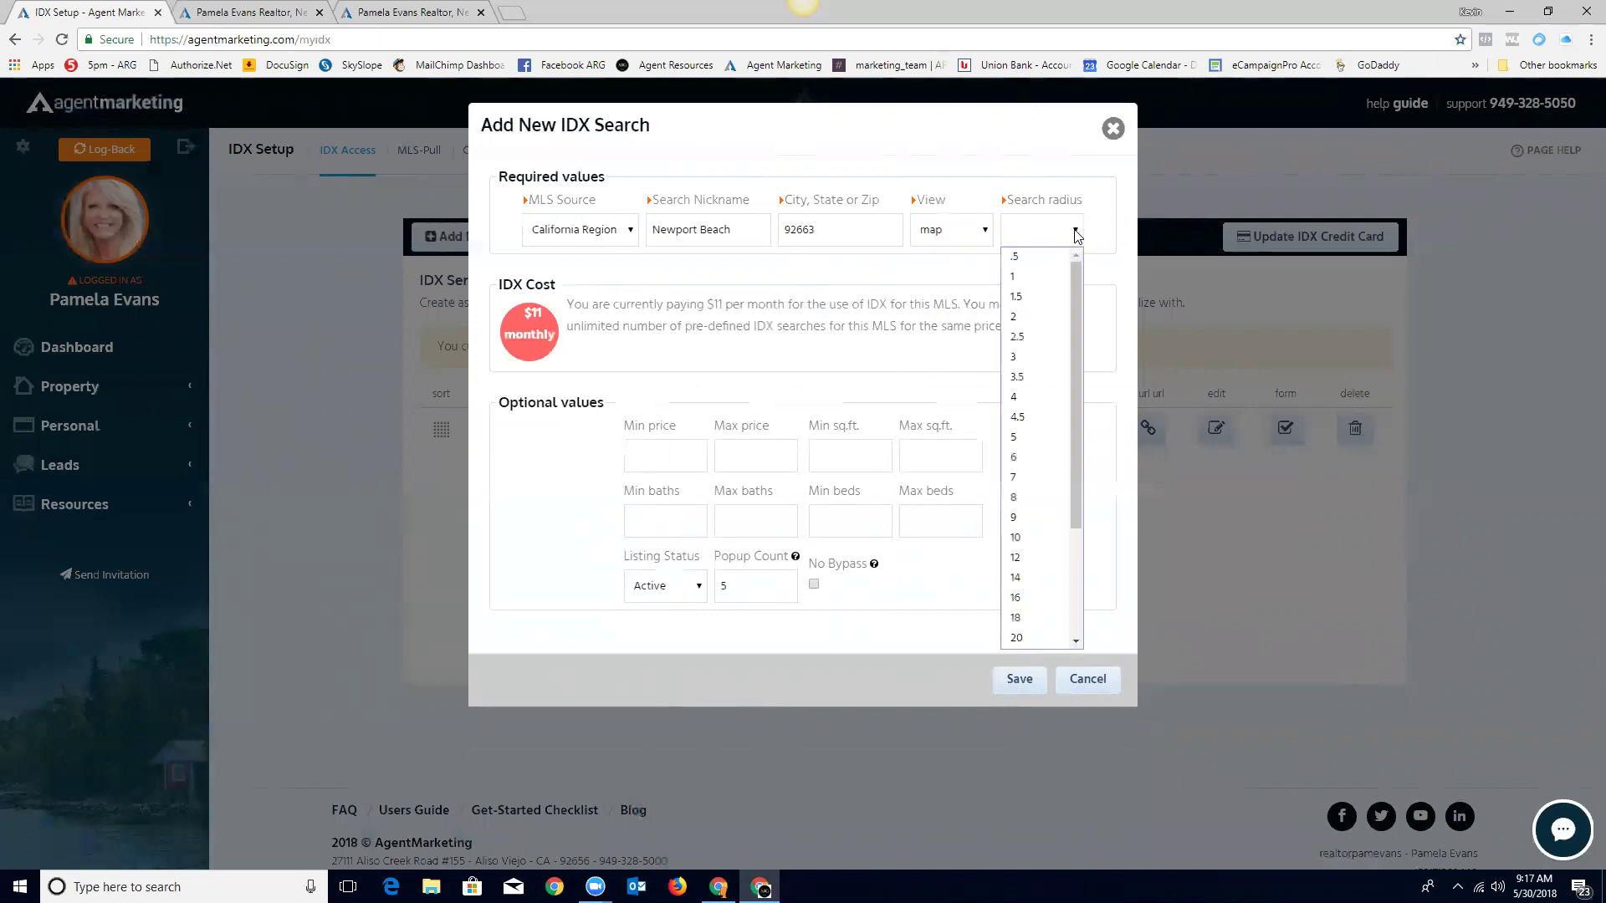
left_click(1033, 319)
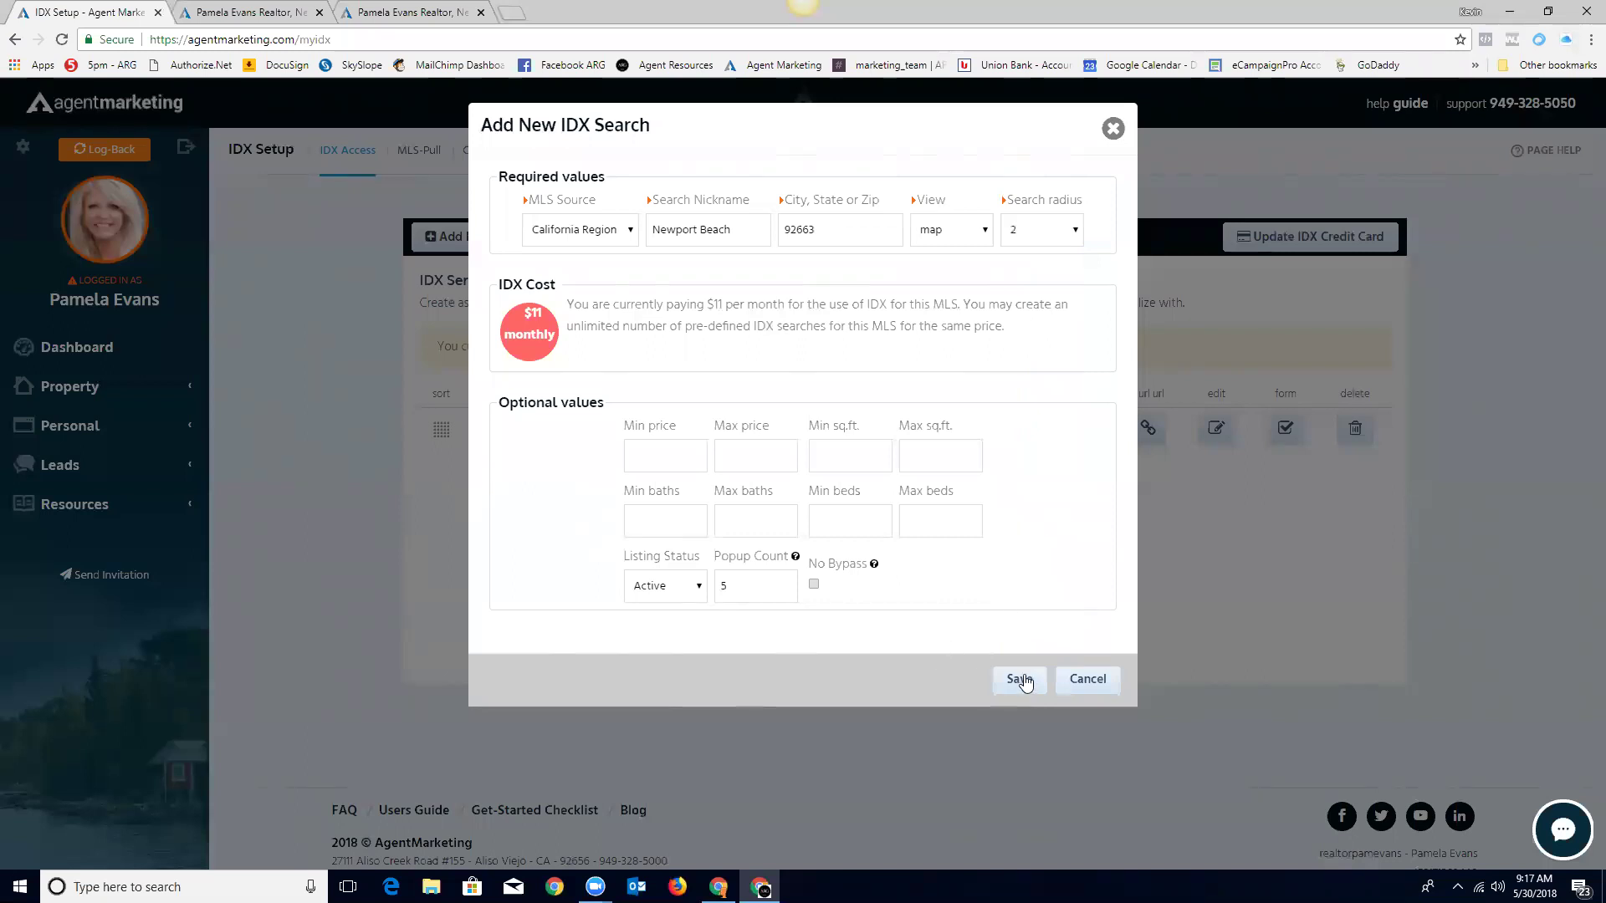
Step: Set minimum price 500000 and minimum beds 3, then save the search
left_click(688, 450)
left_click(771, 463)
left_click(1003, 536)
left_click(680, 517)
left_click(842, 516)
type("3")
left_click(1050, 533)
left_click(1020, 679)
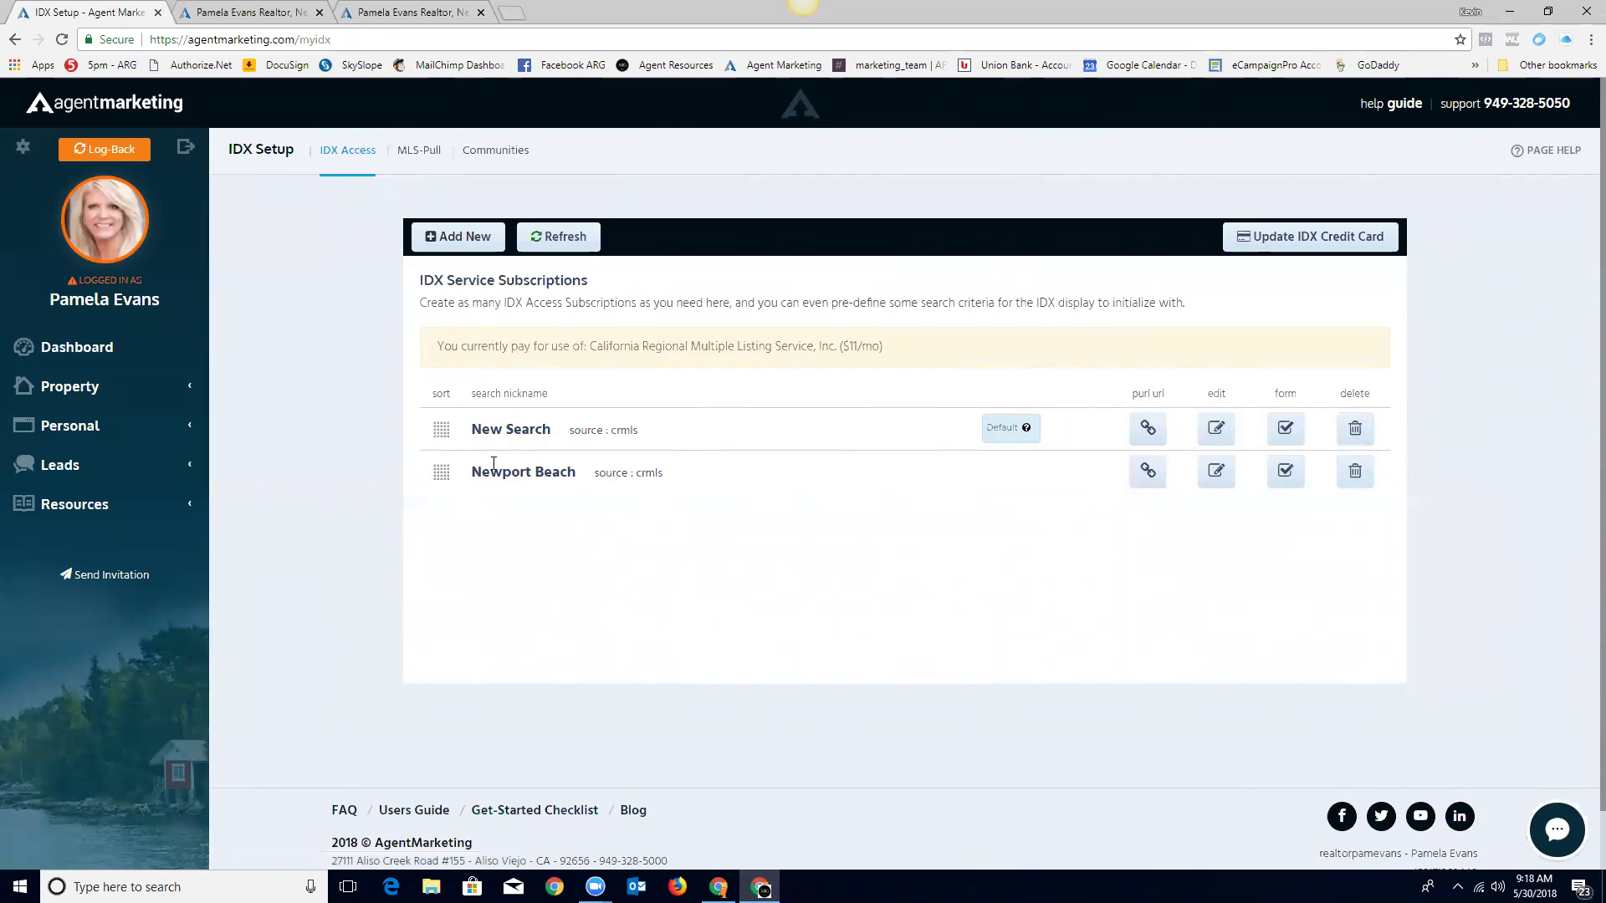
Step: Open the Newport Beach pURL and look over the agent's other website tabs
left_click(1147, 473)
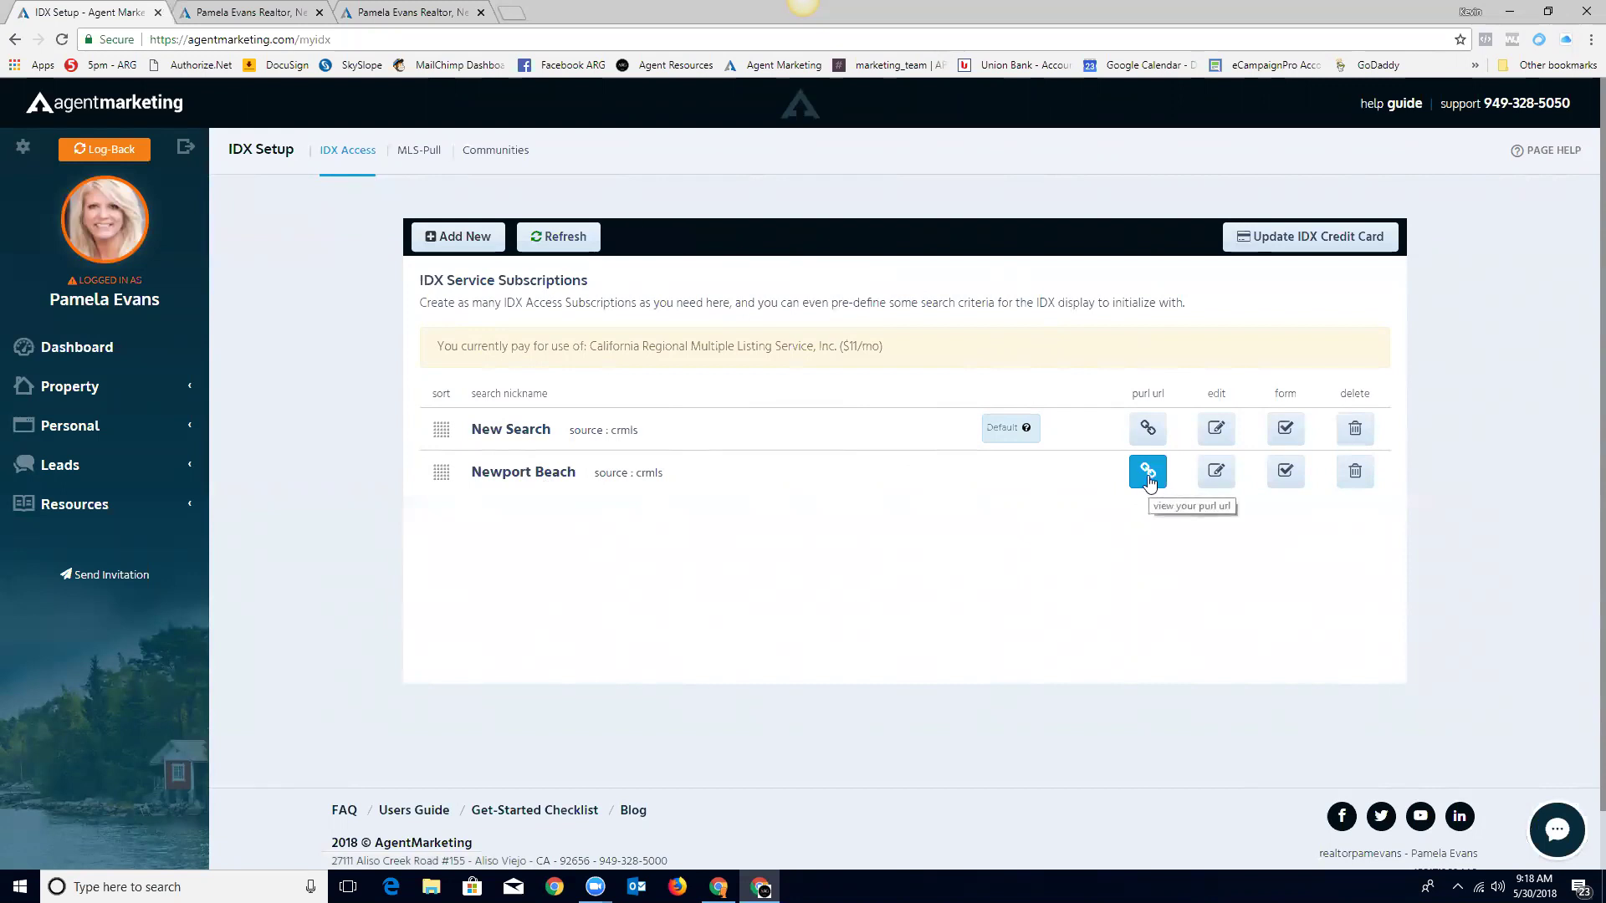
left_click(261, 18)
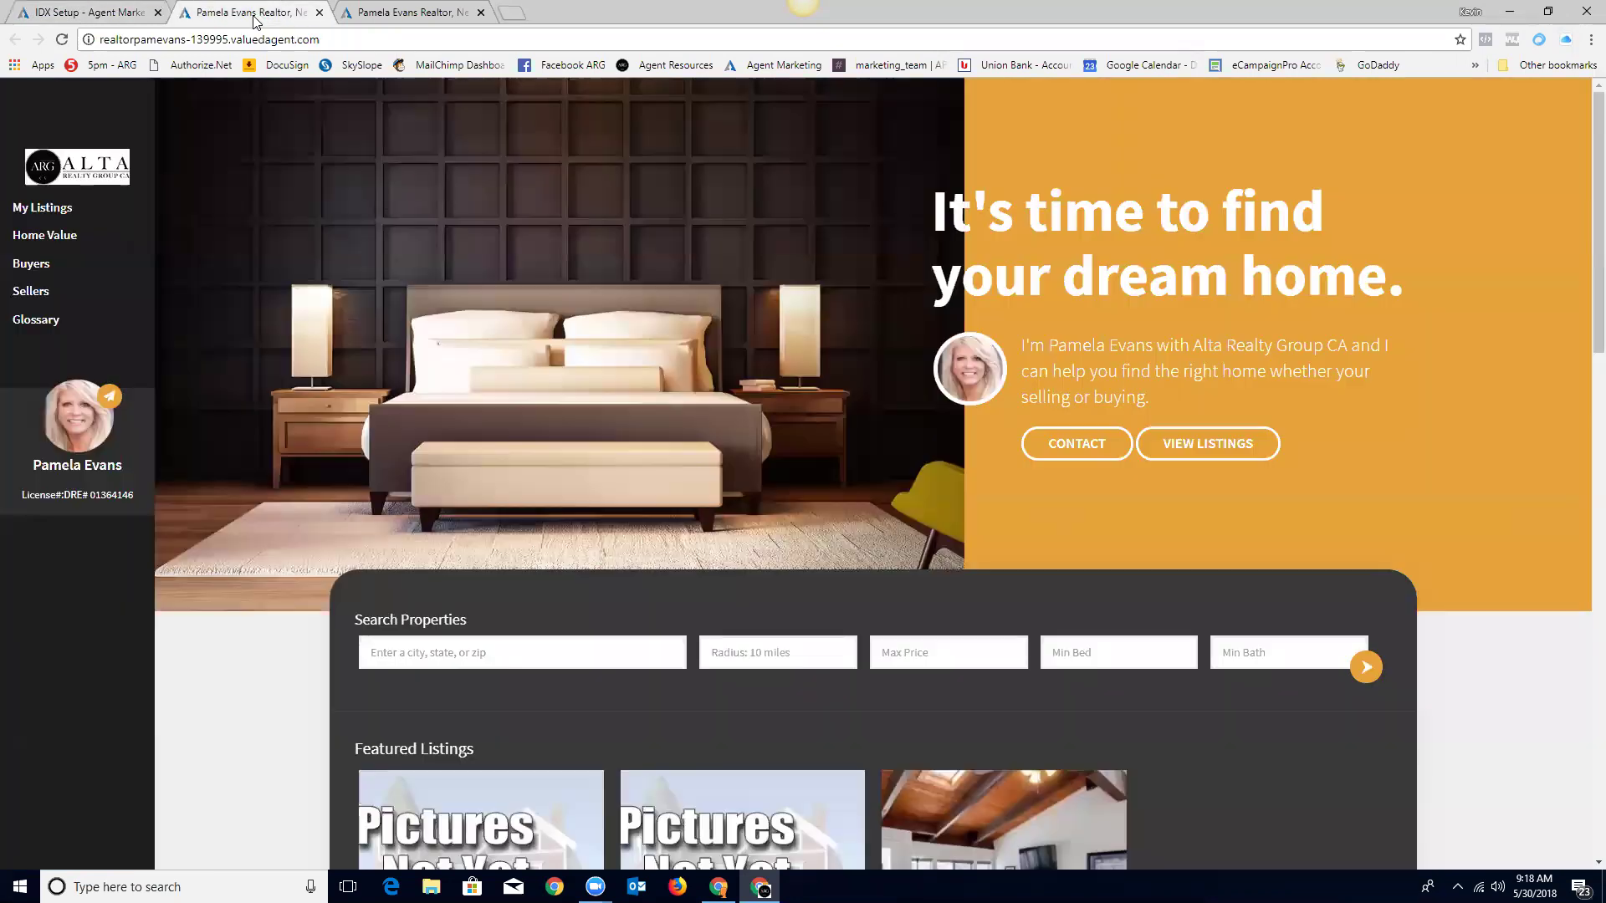
left_click(435, 12)
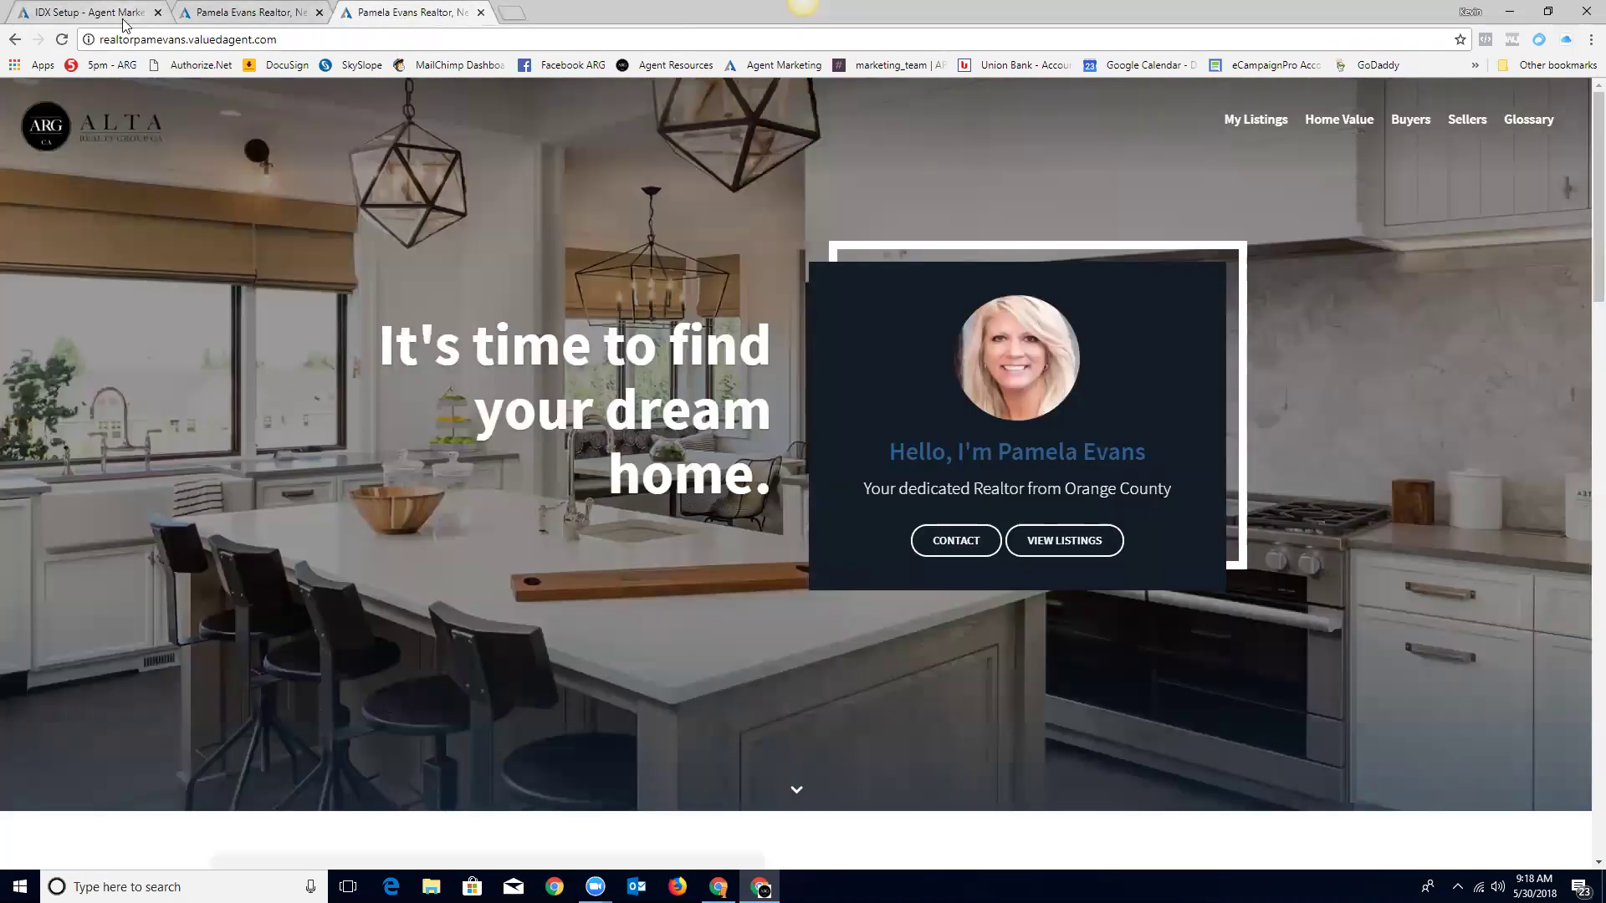
left_click(105, 12)
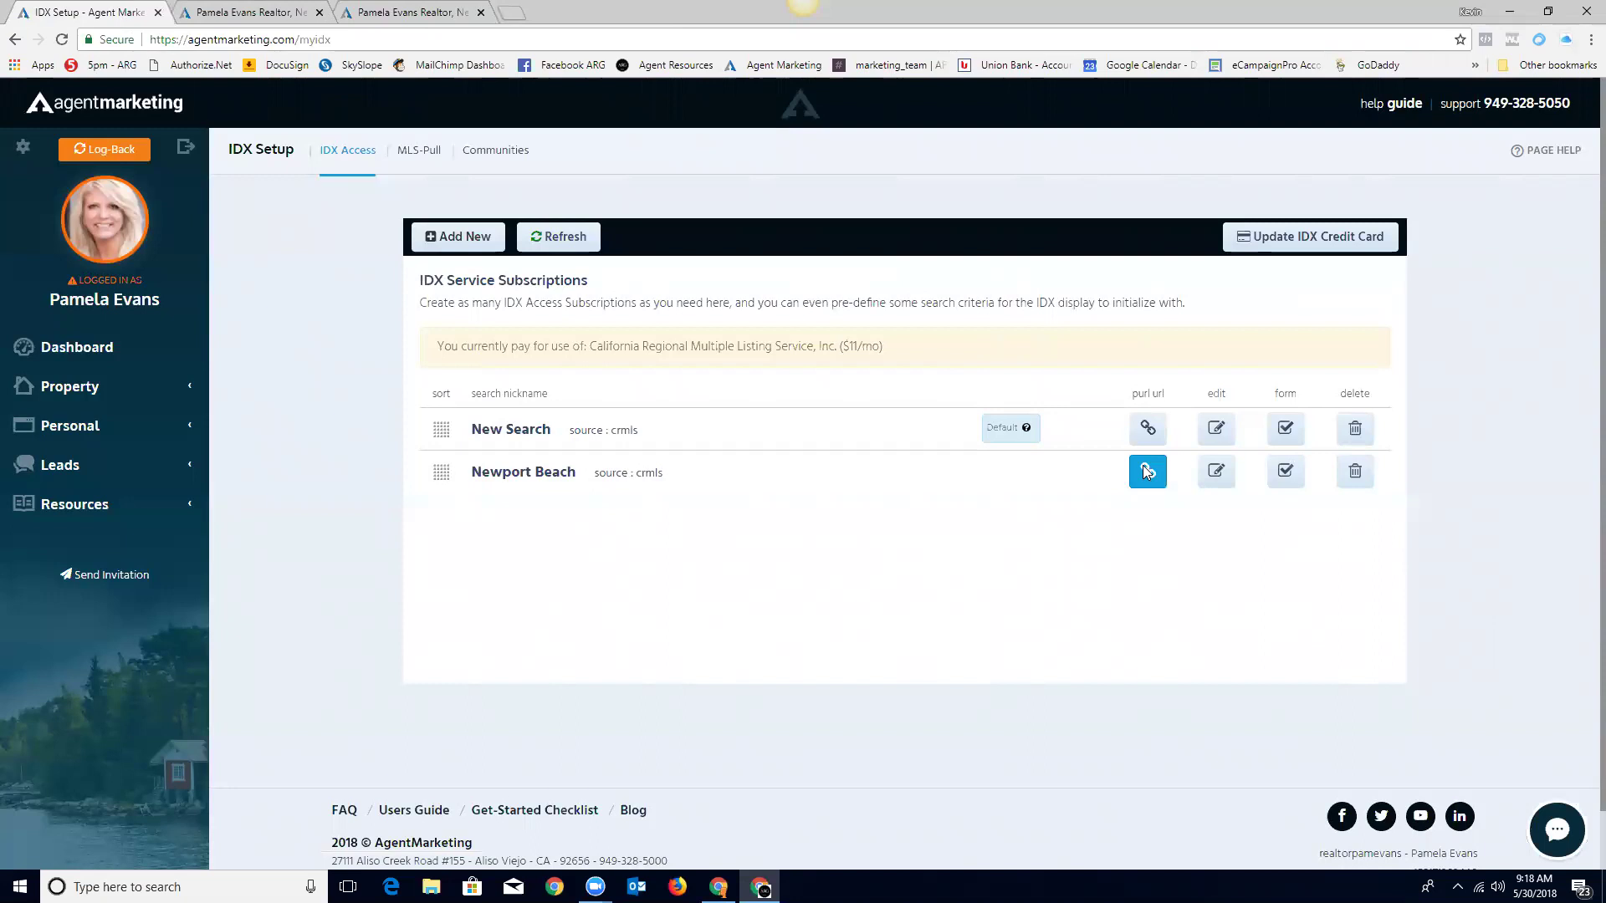
Step: Copy the Newport Beach search URL and load it in a new browser tab
left_click(1147, 471)
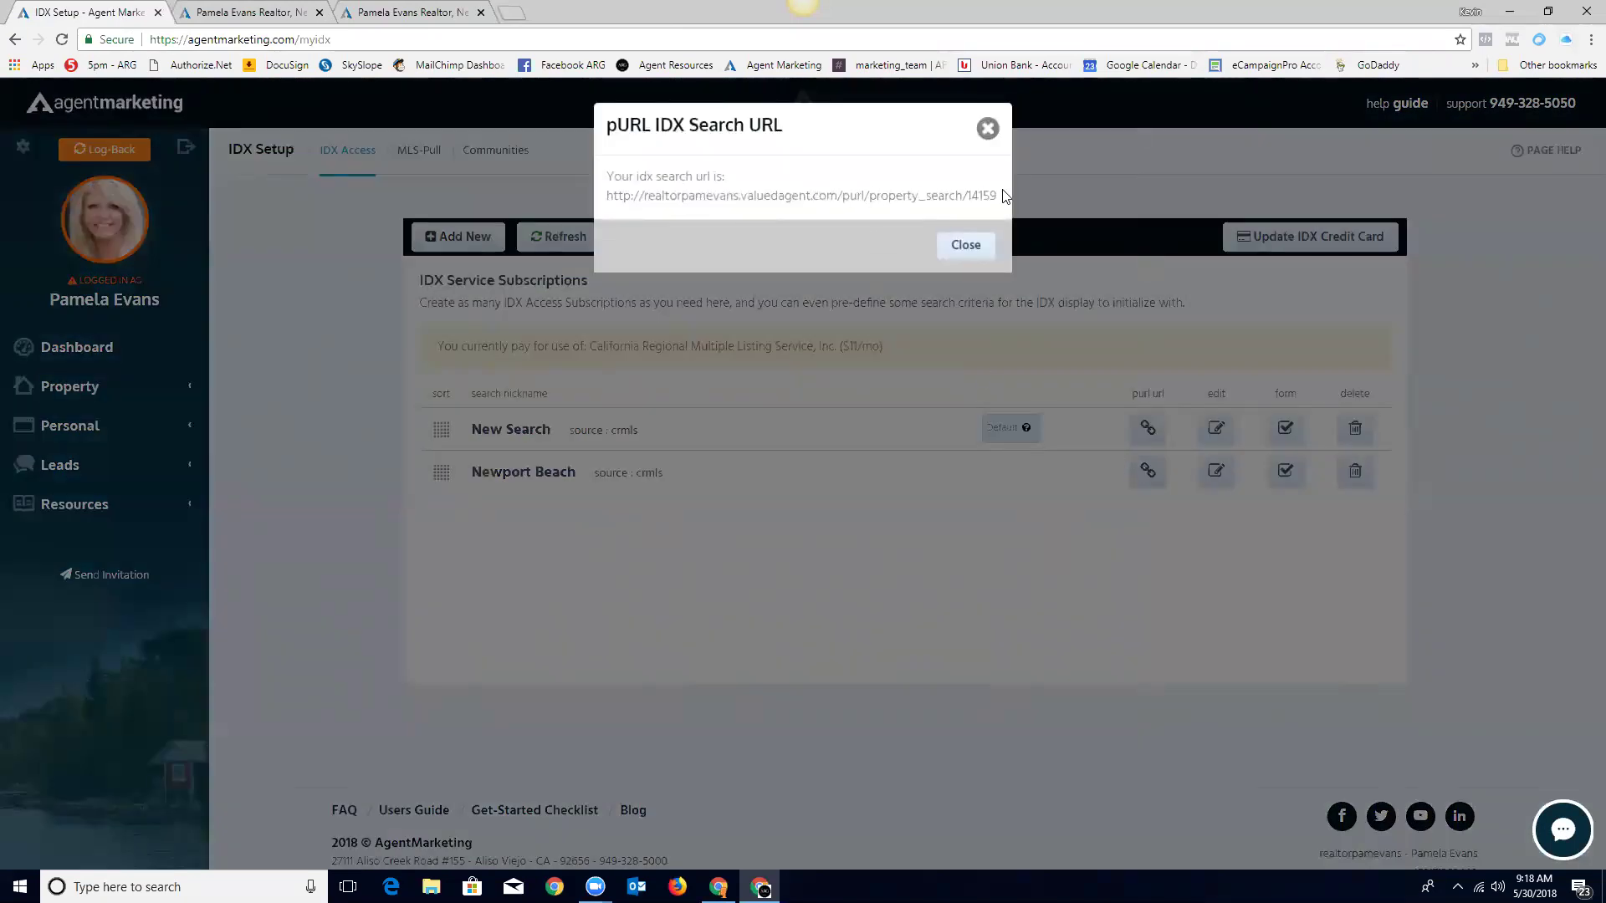
left_click_drag(995, 196, 738, 177)
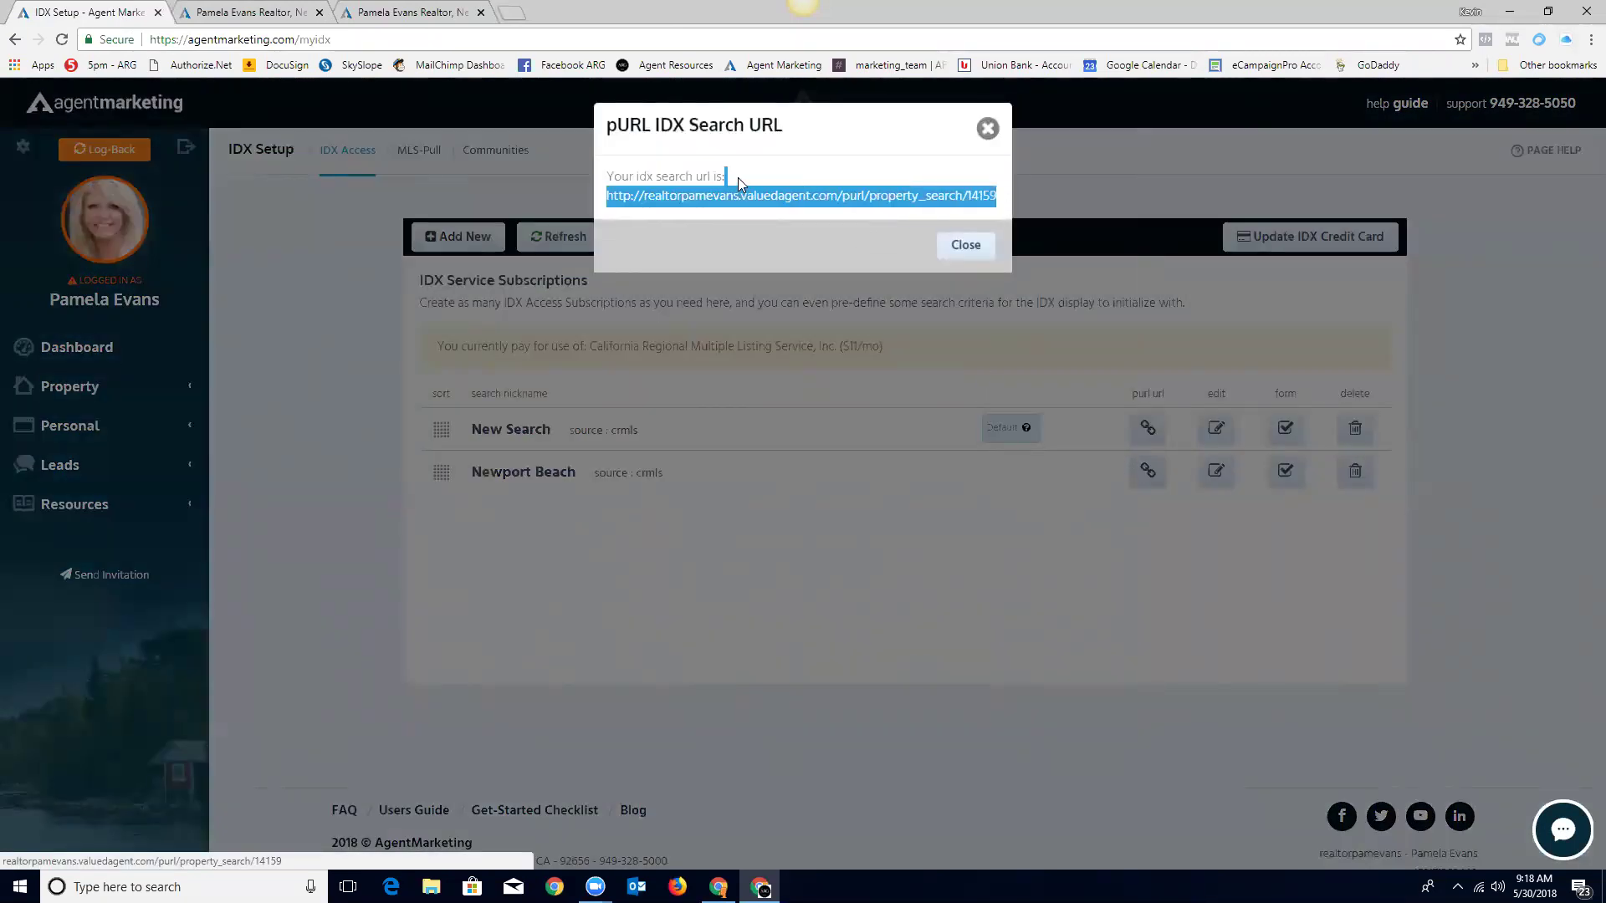
right_click(612, 199)
left_click(663, 342)
left_click(513, 15)
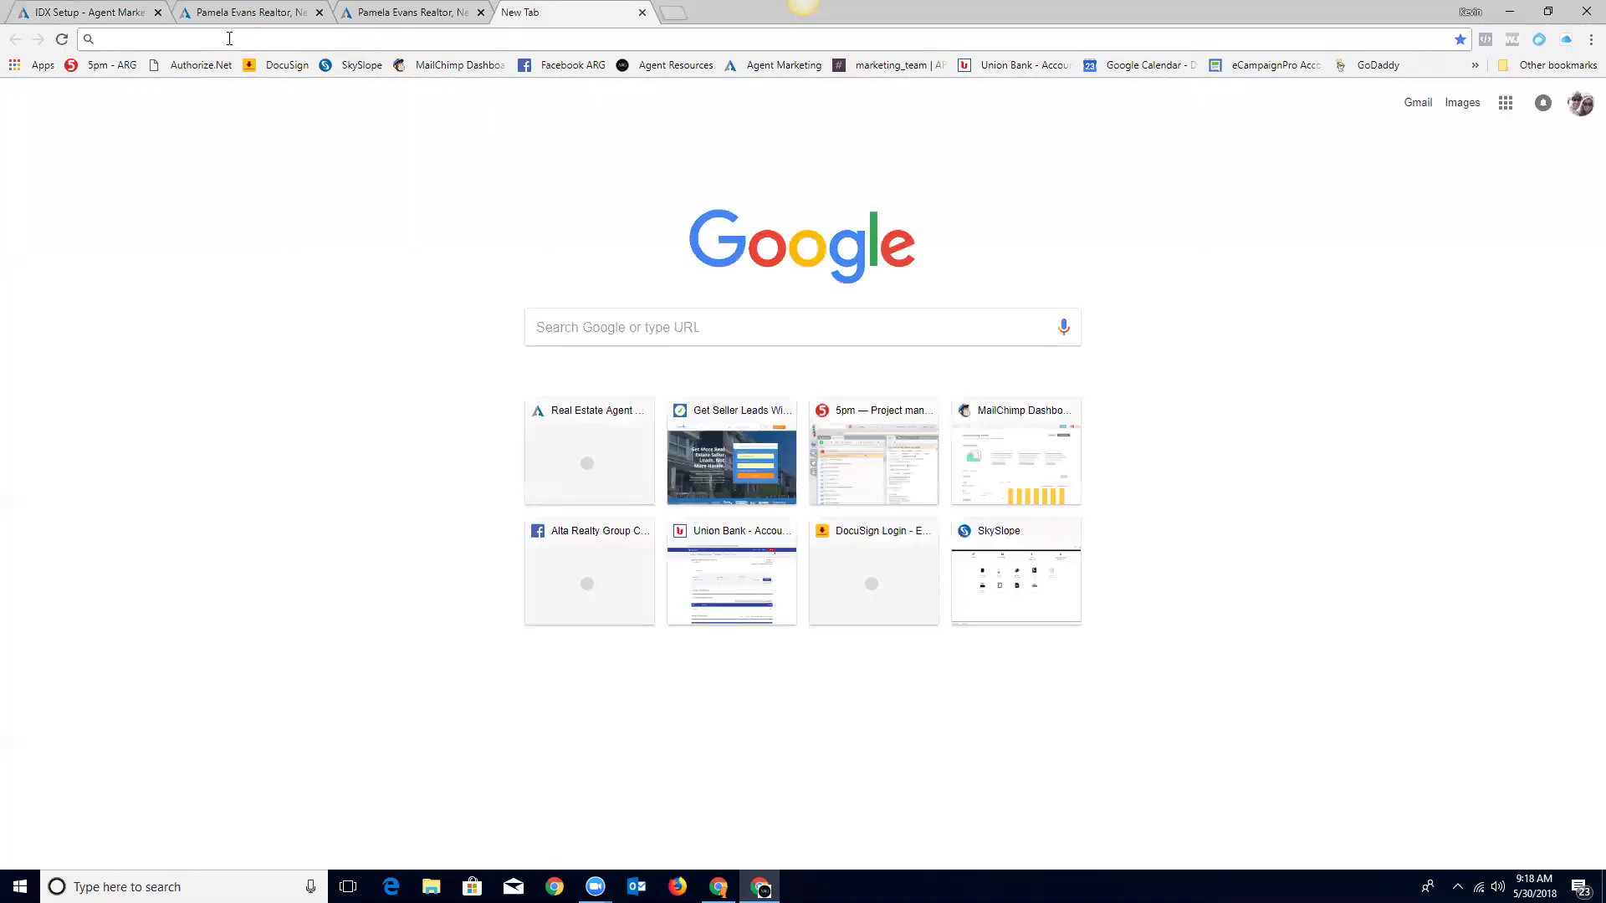
right_click(230, 39)
left_click(262, 120)
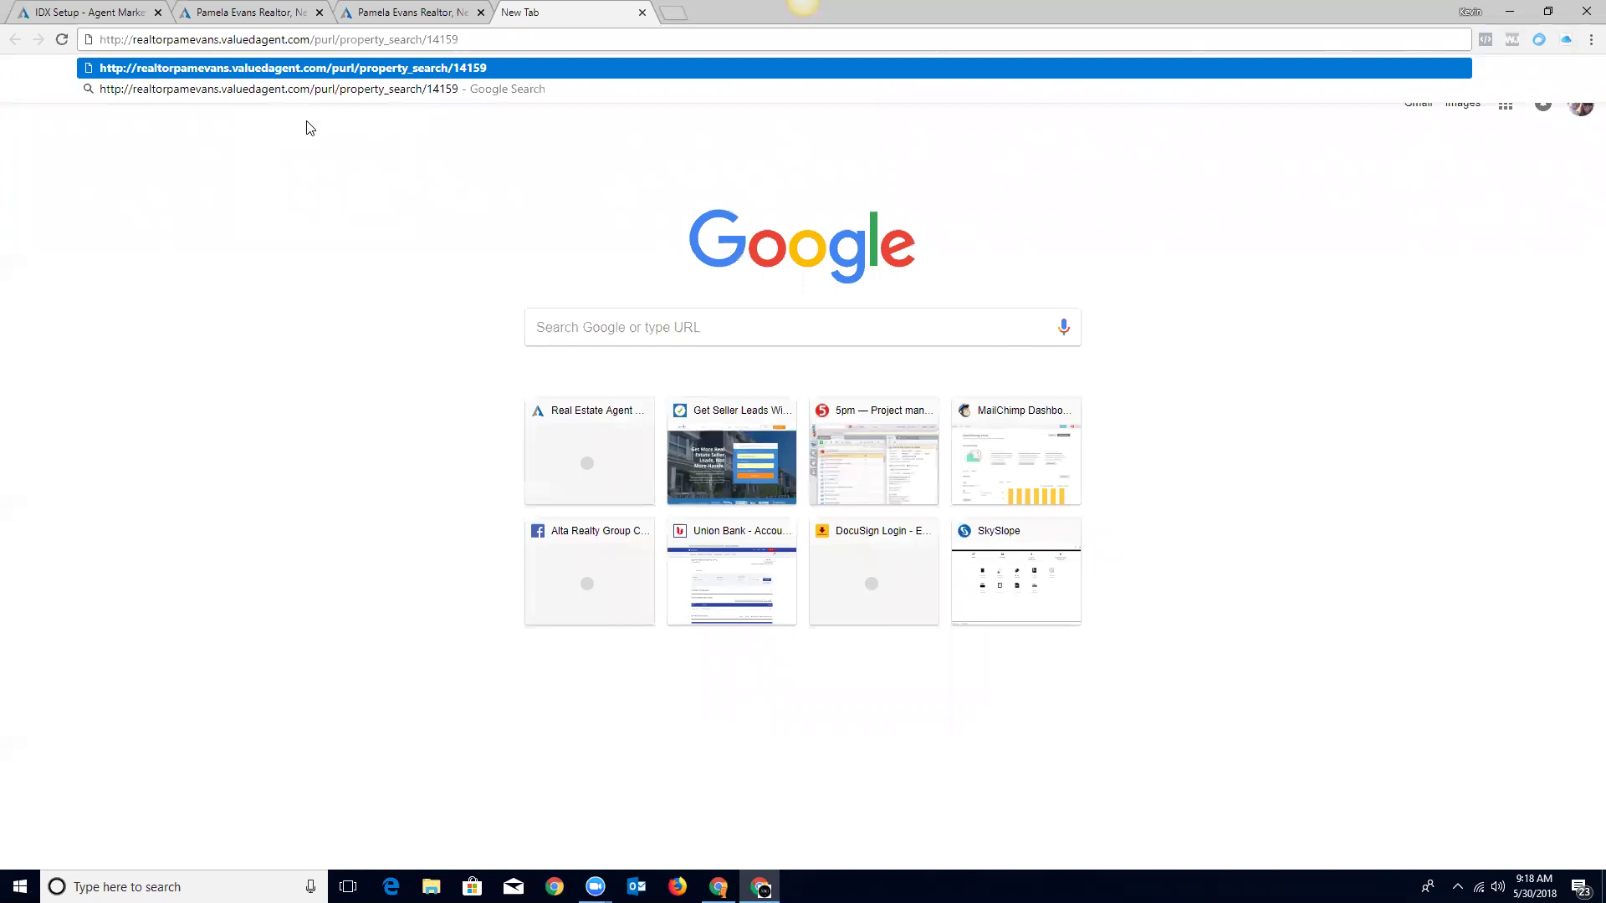
key("Return")
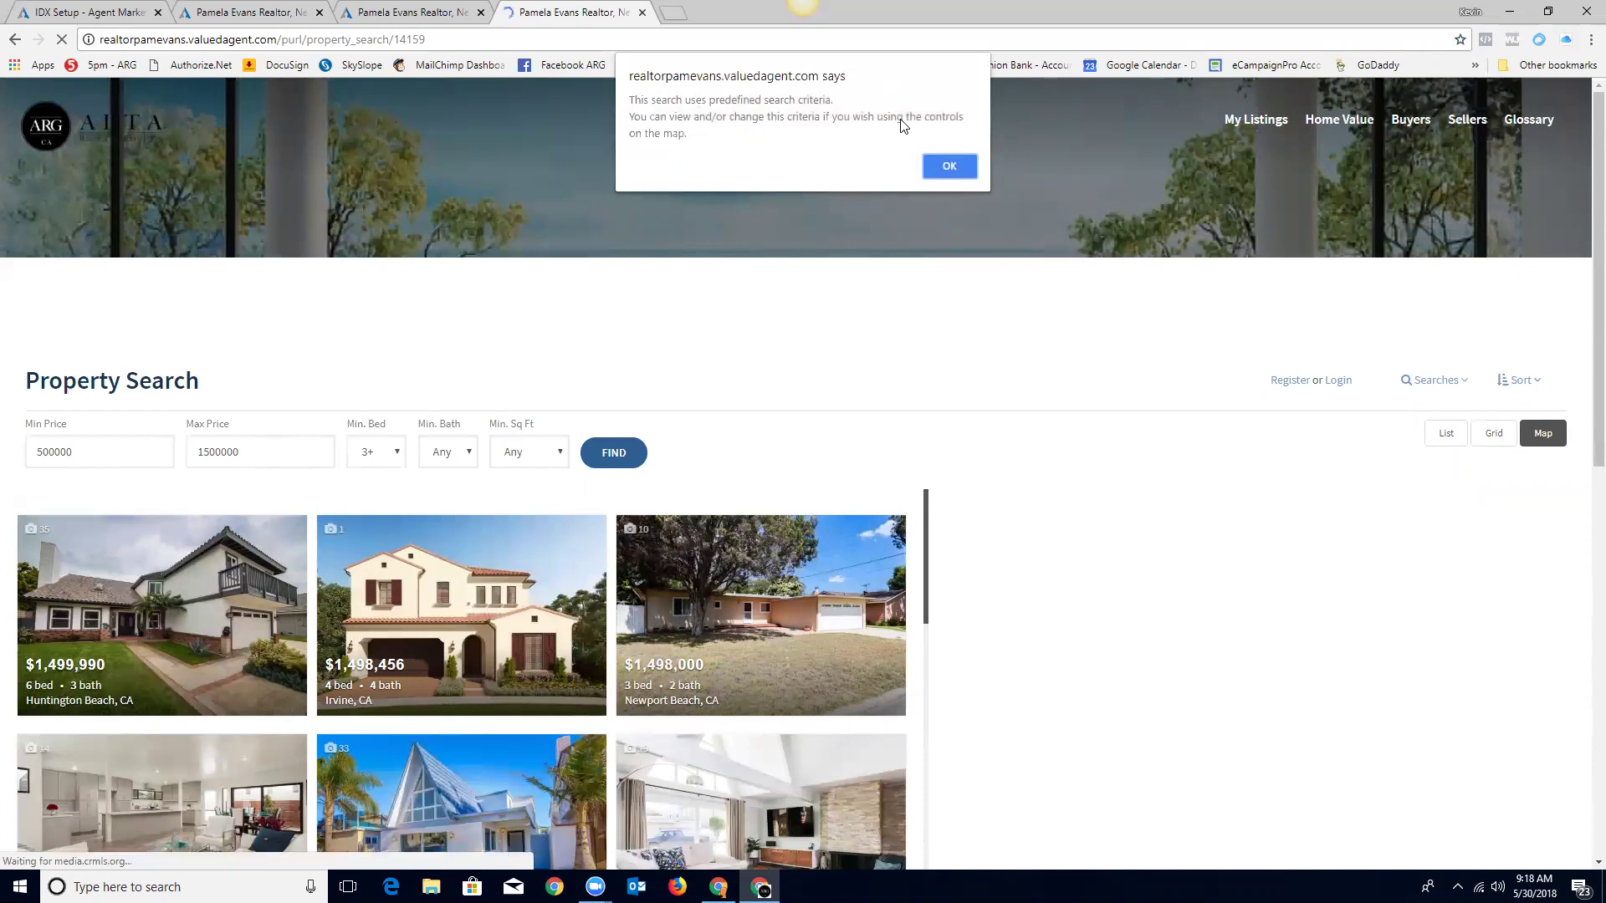
Step: Dismiss the criteria notice, raise Max Price to 2,000,000 and rerun the search
left_click(949, 167)
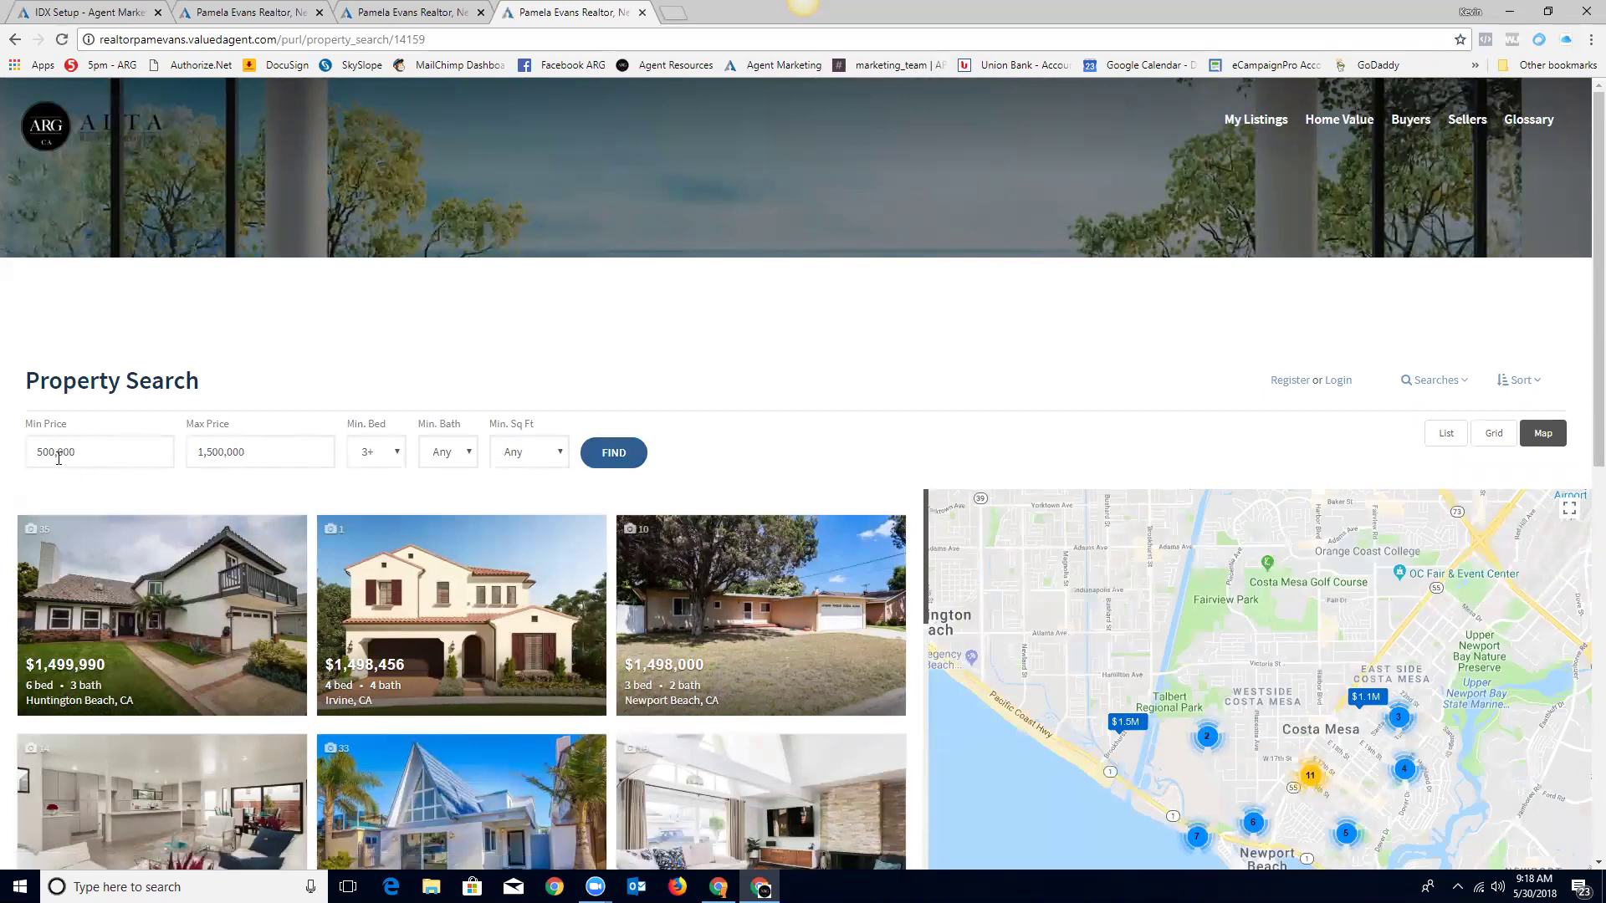
double_click(256, 452)
type("2,000,")
type("000")
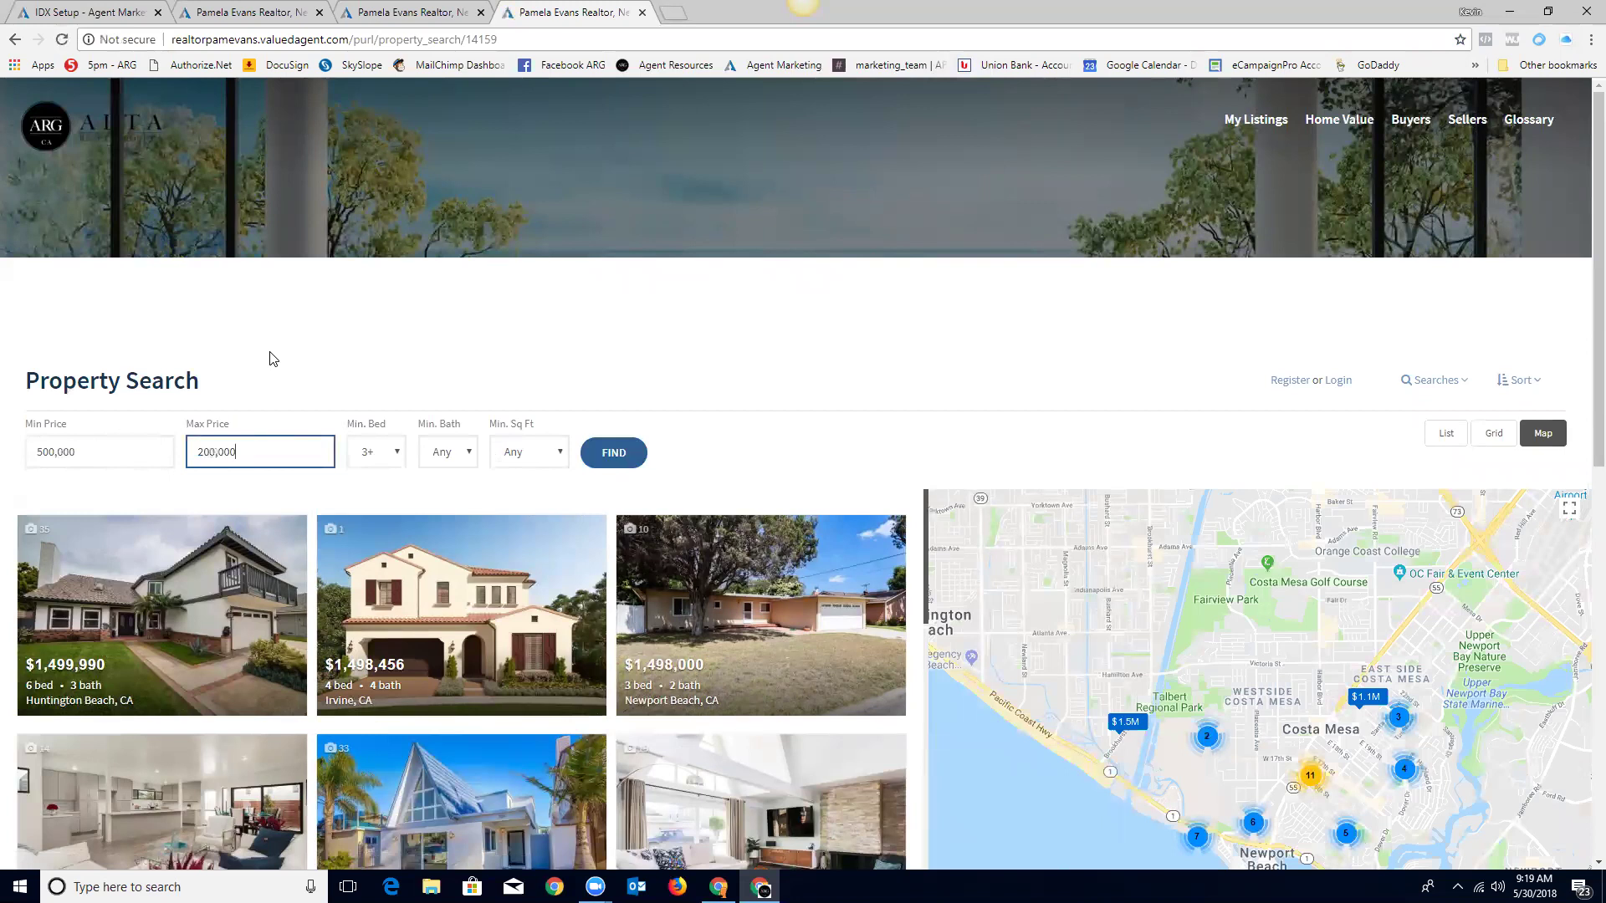
left_click(614, 453)
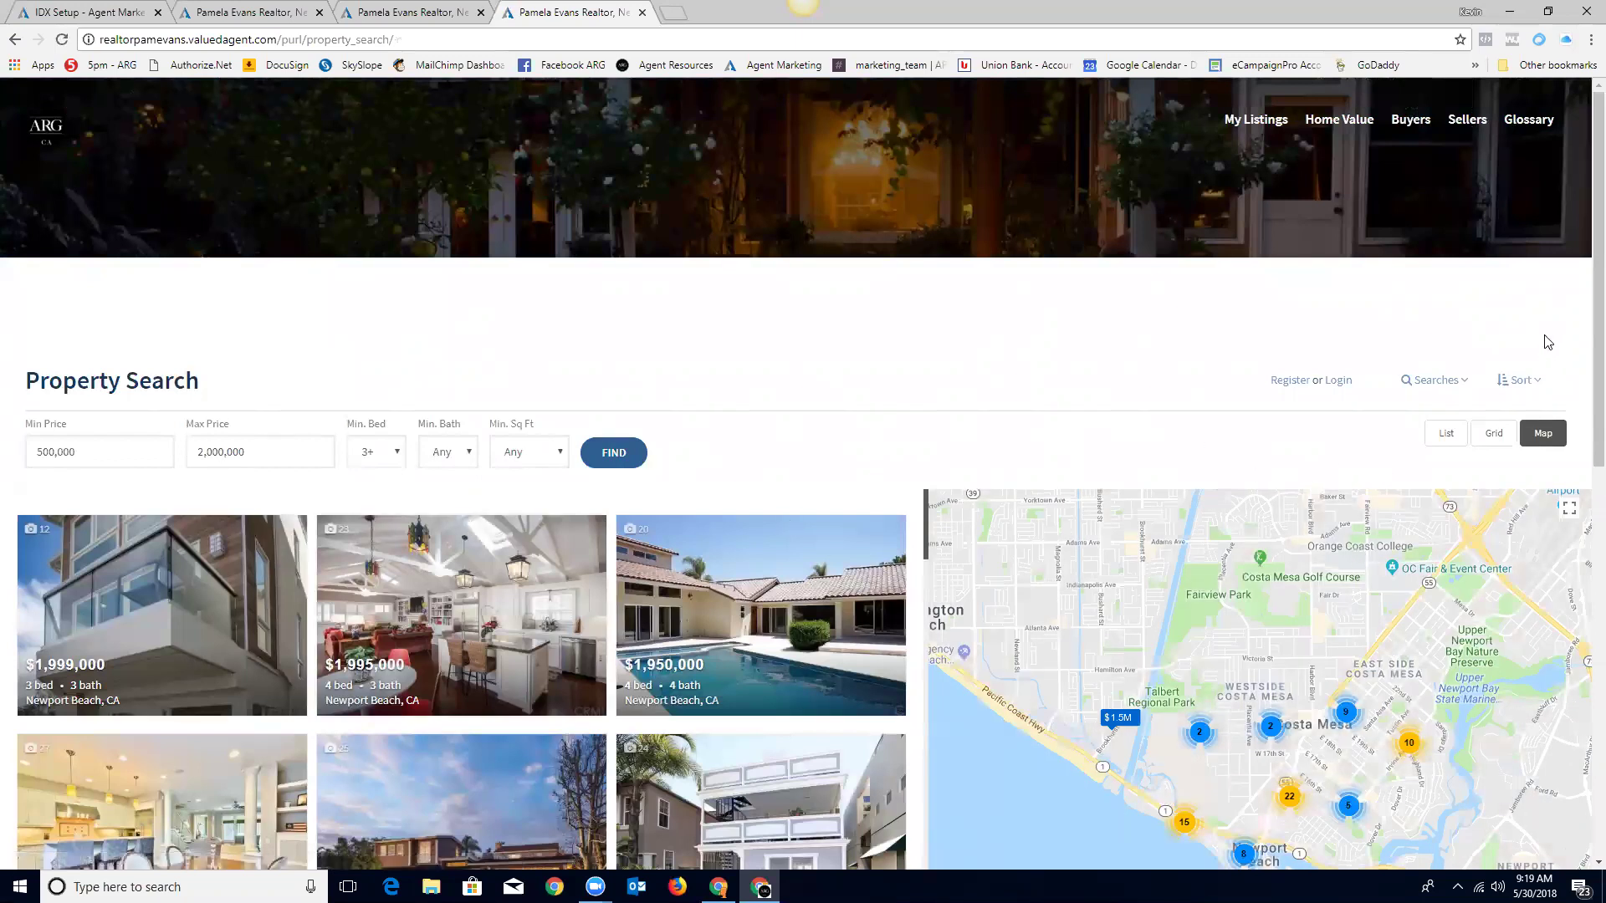
scroll(1572, 506, "down", 1)
scroll(1255, 331, "down", 5)
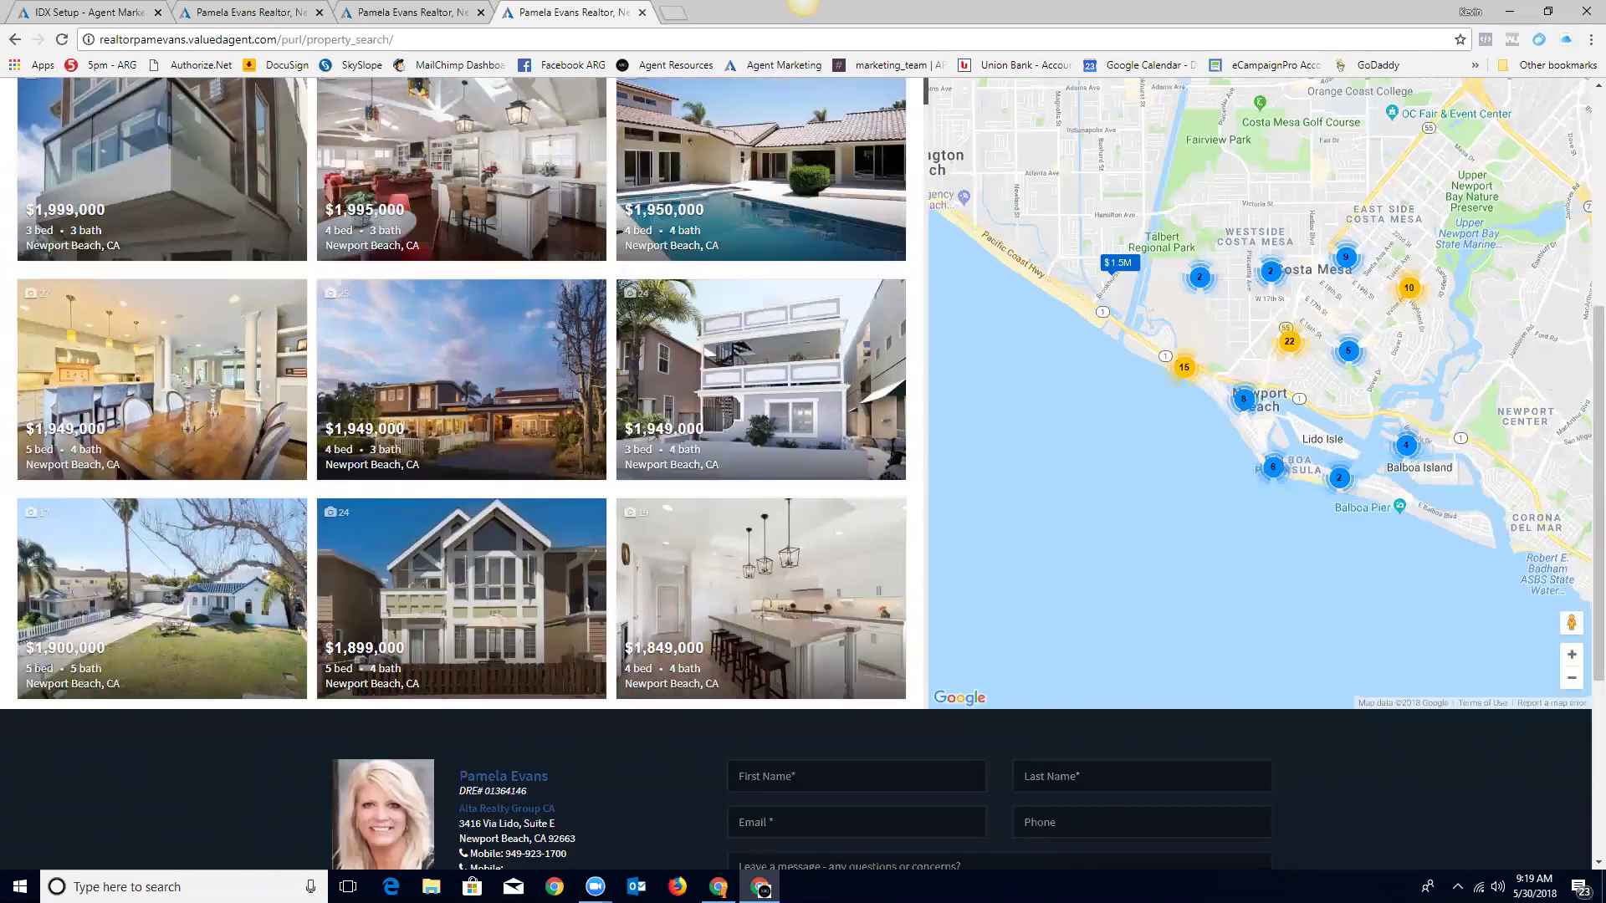
scroll(1597, 334, "up", 3)
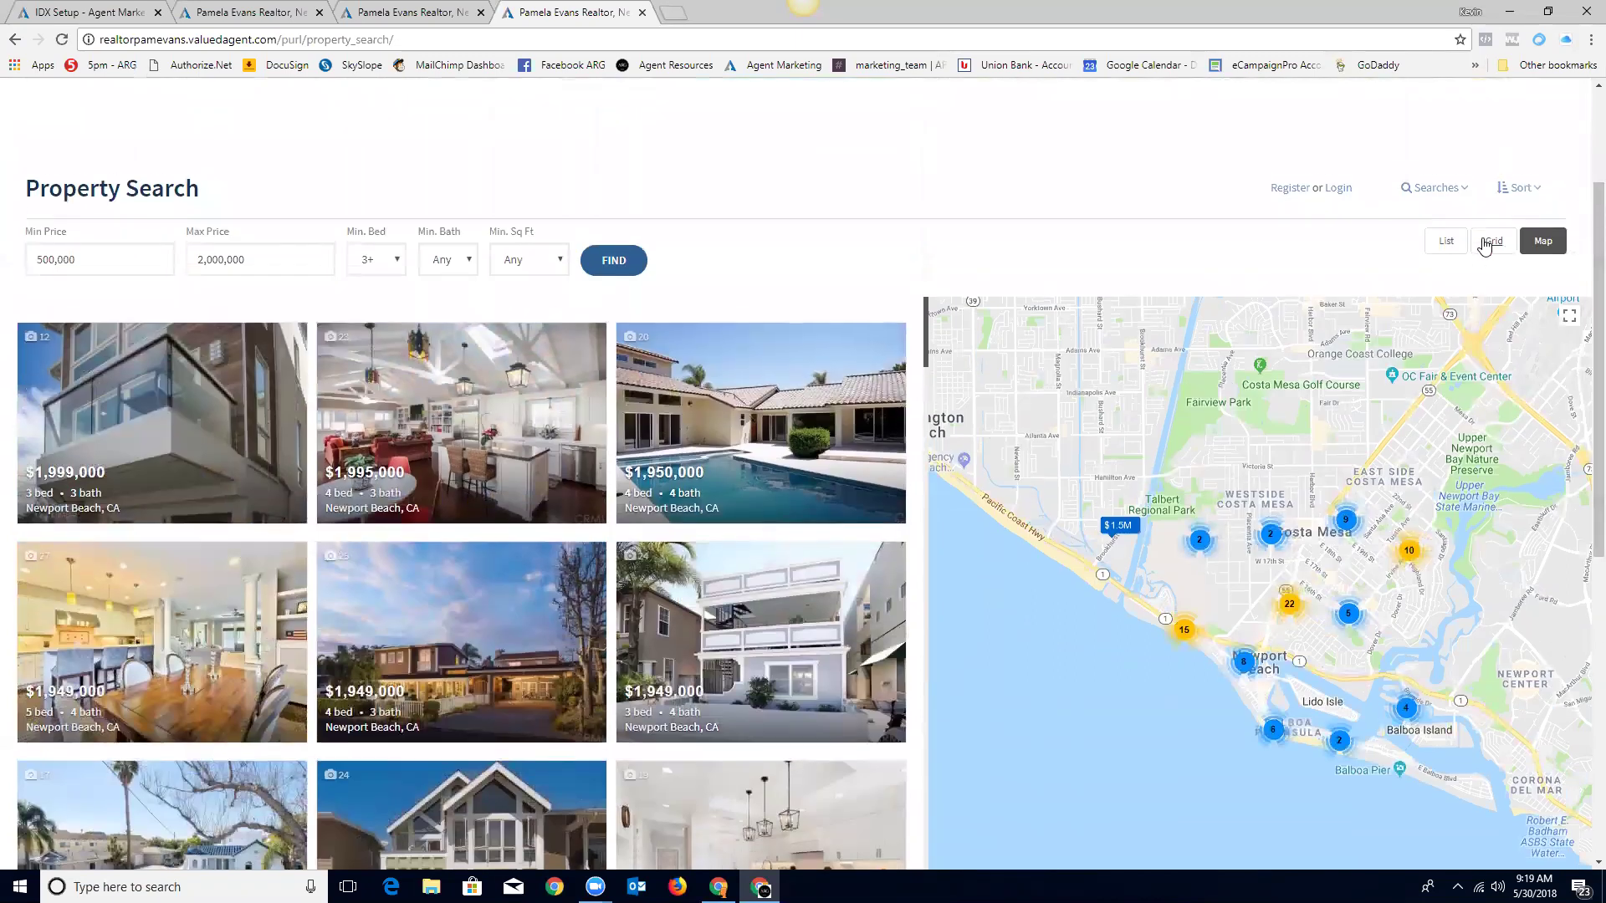
Step: Try the Grid, Sort and Searches options, then show the 86 results as a list
left_click(1494, 243)
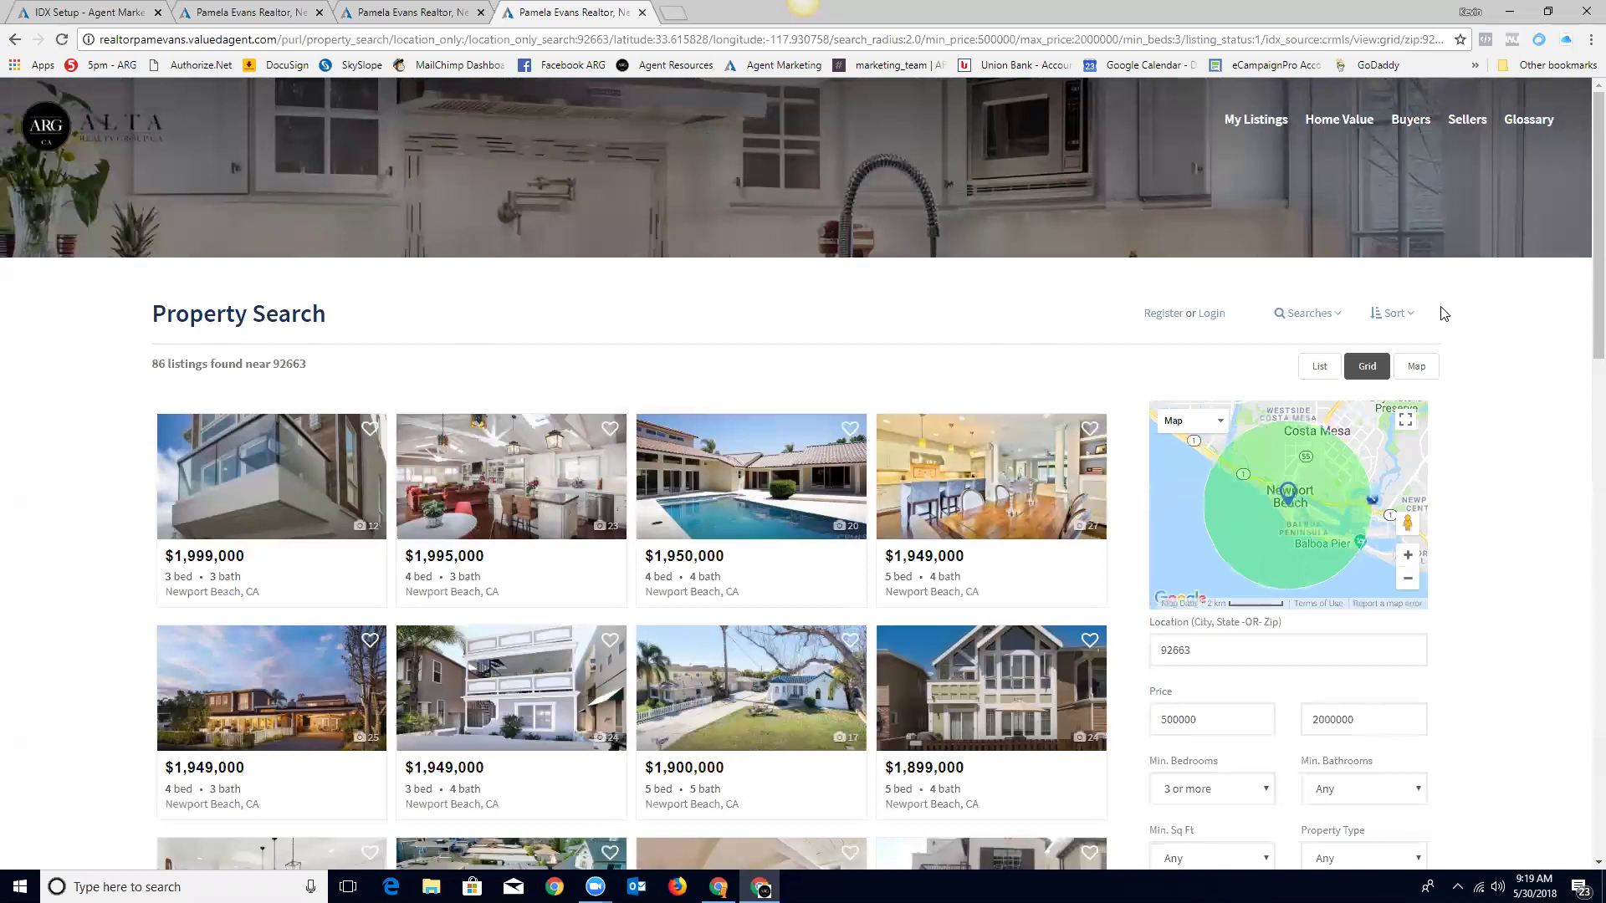
left_click(1392, 316)
left_click(1304, 314)
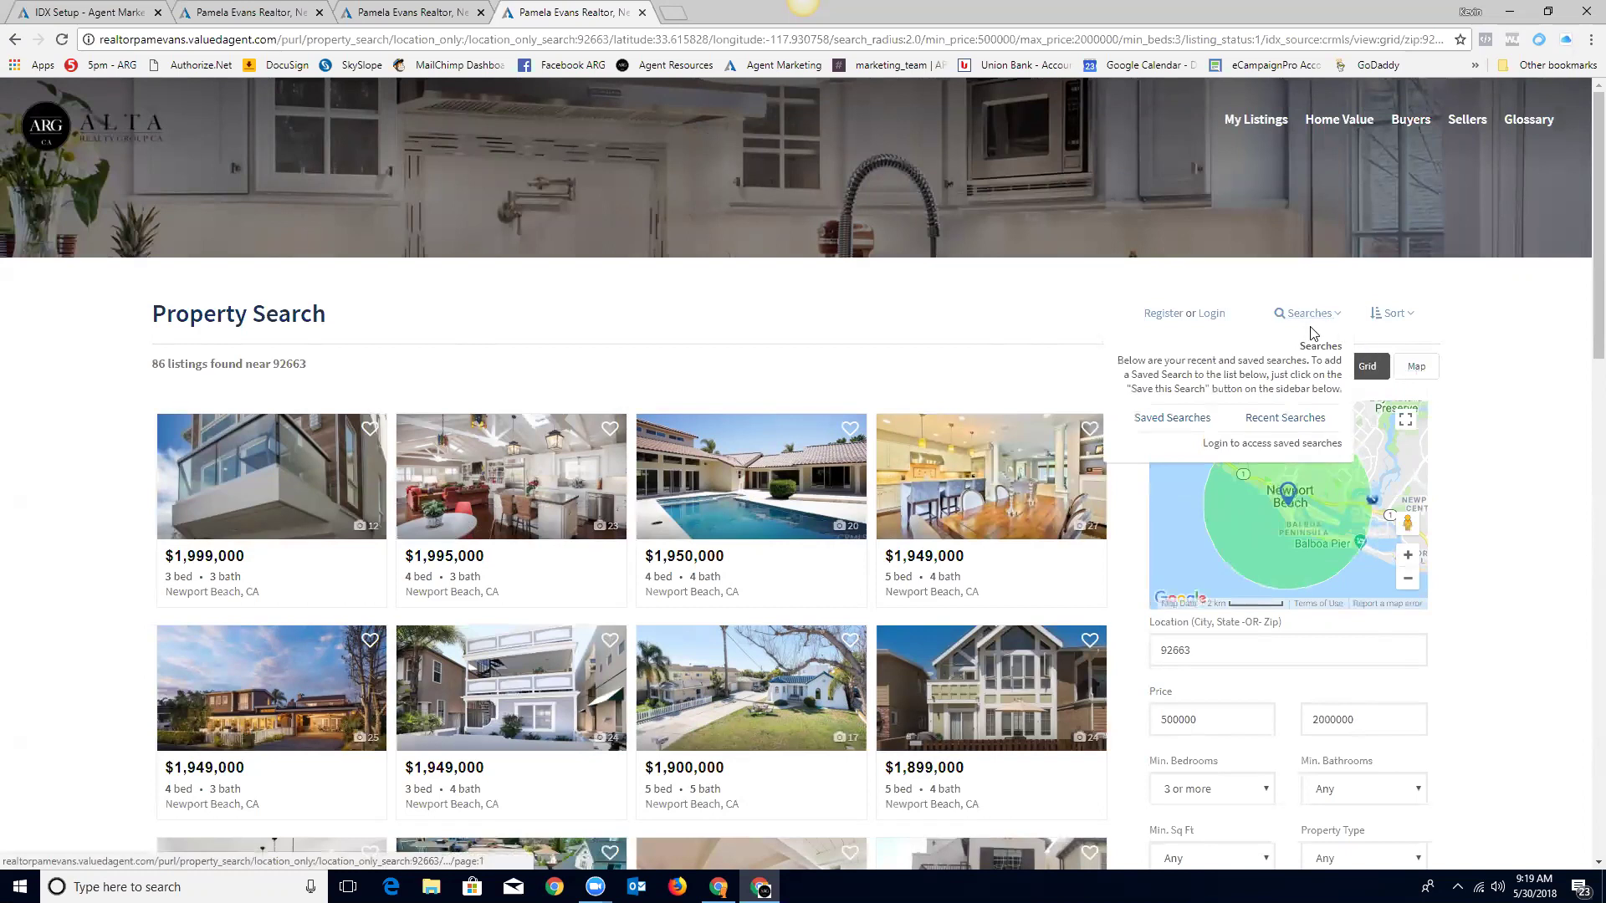
left_click(1321, 369)
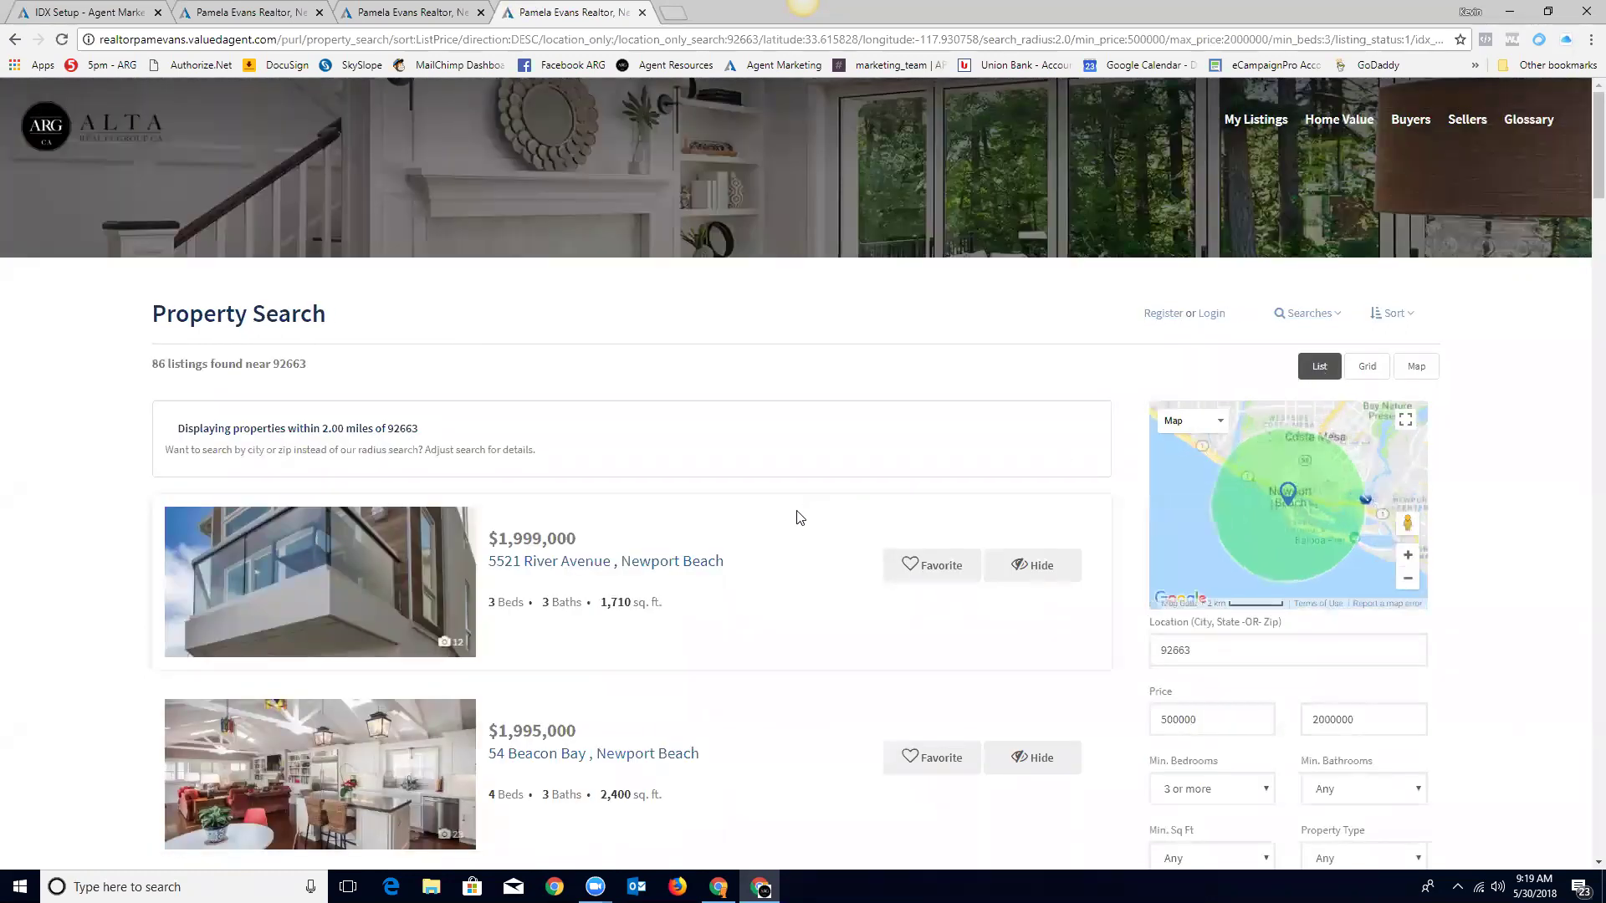
scroll(797, 516, "down", 7)
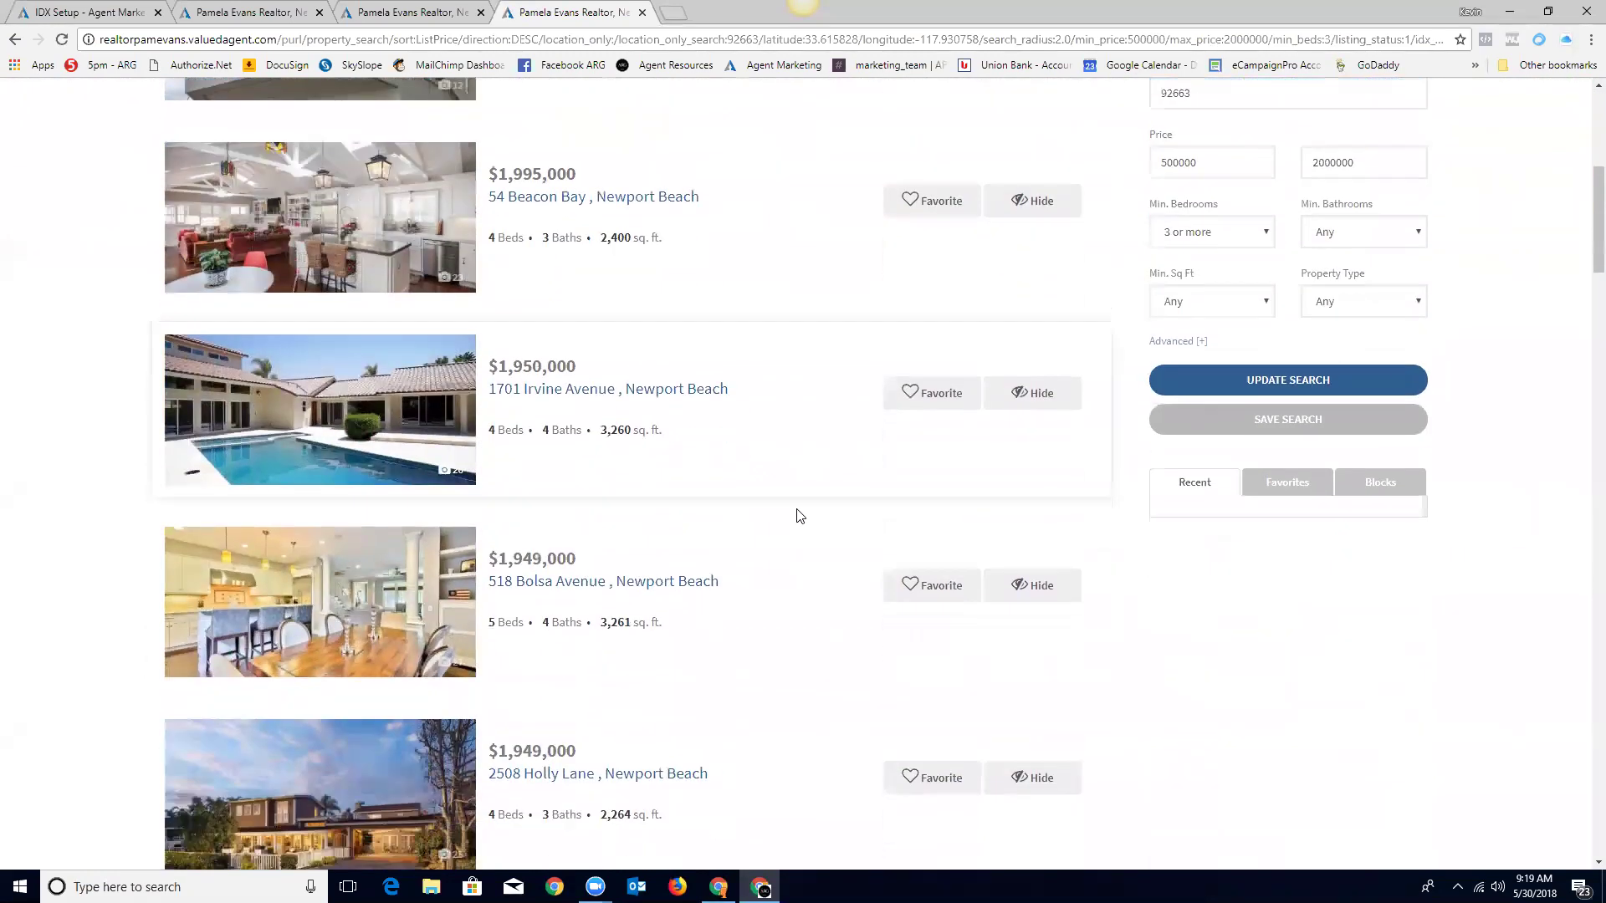
scroll(797, 516, "up", 9)
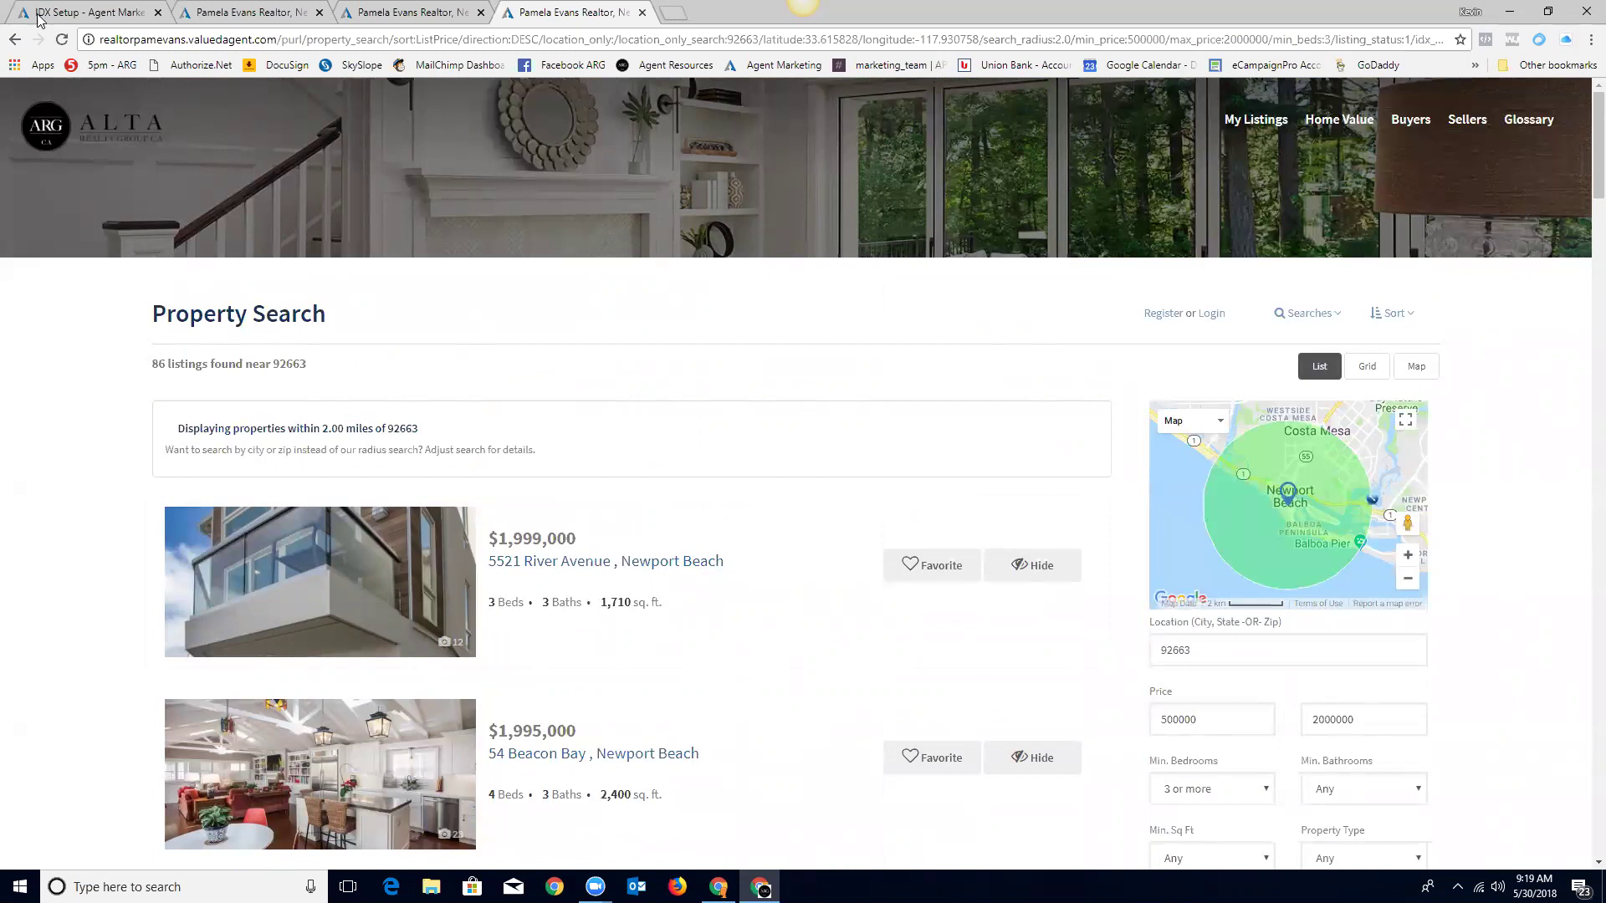
Step: Back on IDX Setup, reopen the Newport Beach pURL and open its search URL in a new tab
left_click(76, 15)
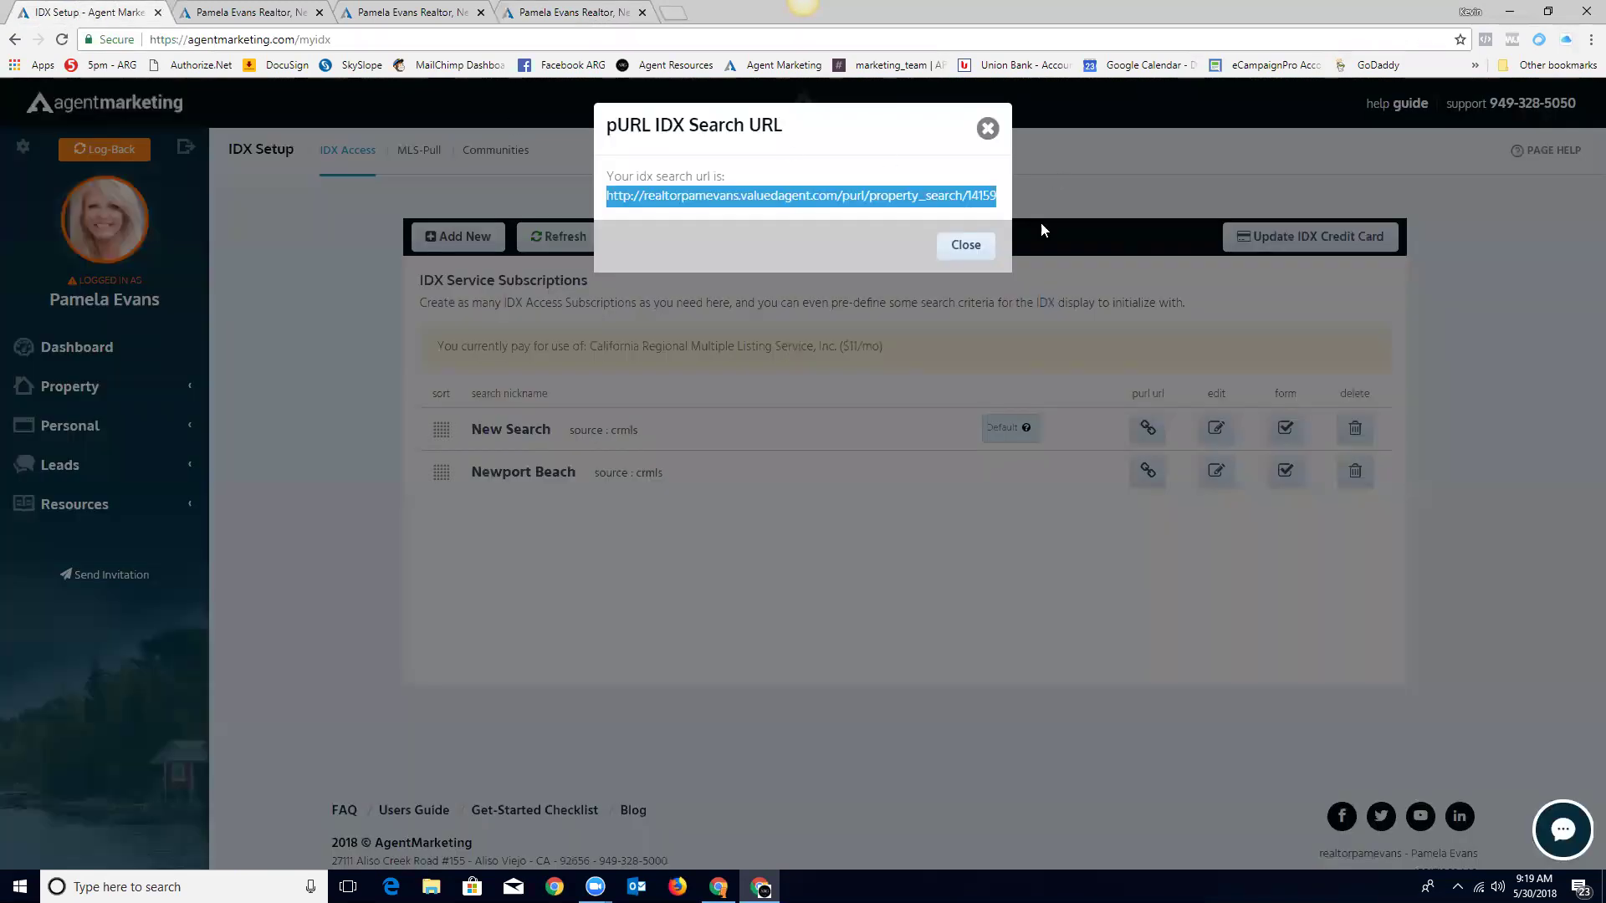
left_click(968, 249)
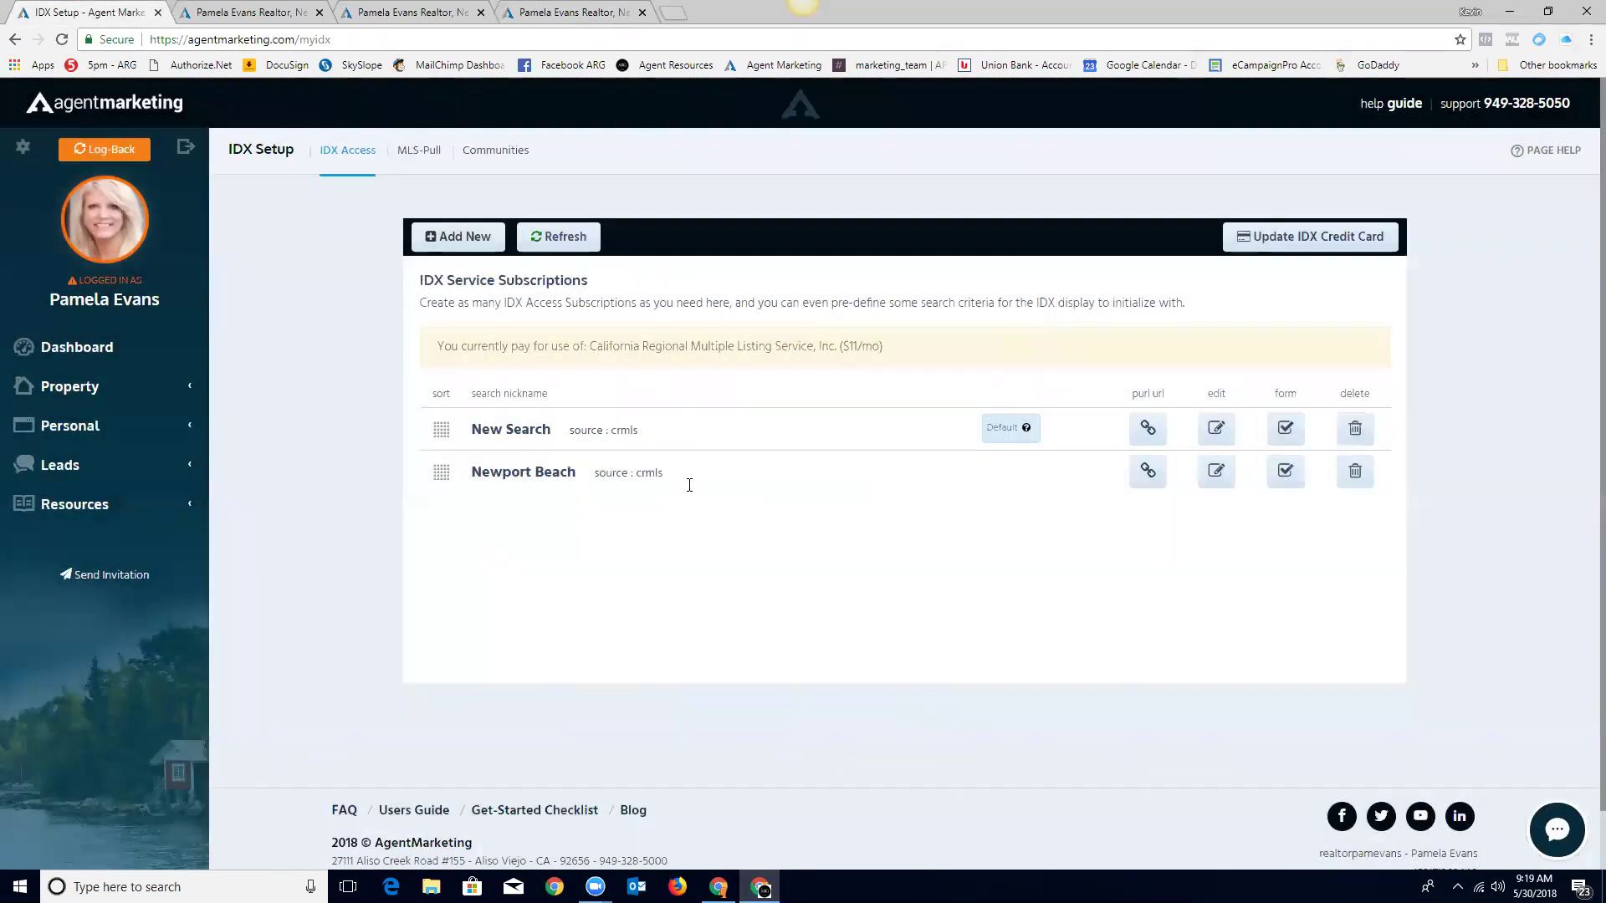
left_click(1147, 474)
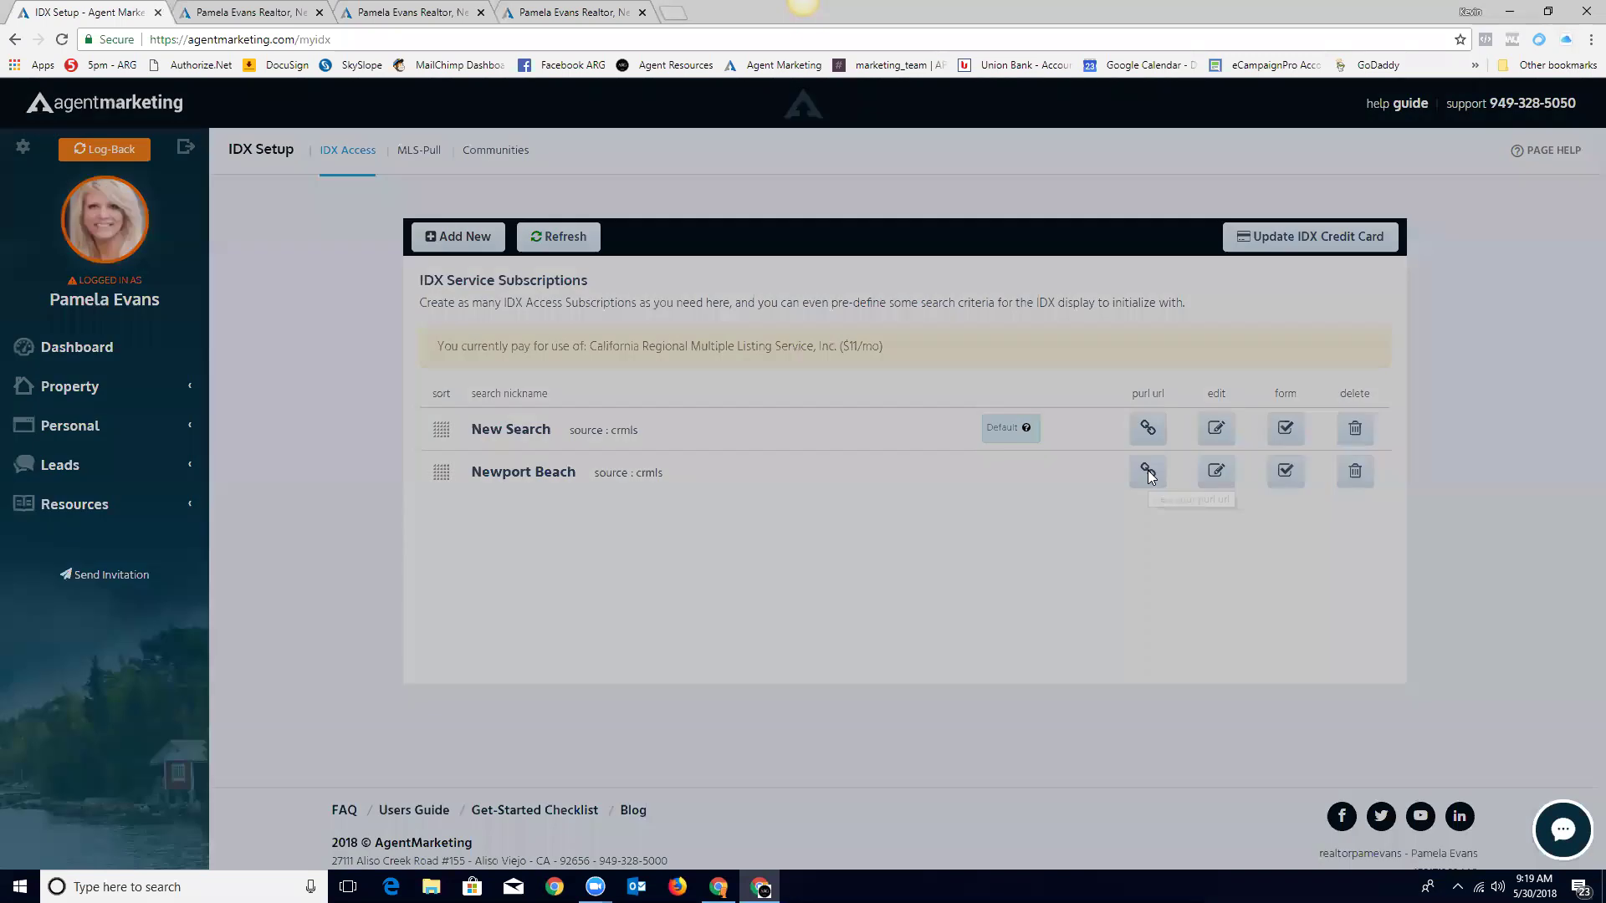
left_click_drag(609, 201, 795, 207)
left_click(801, 201)
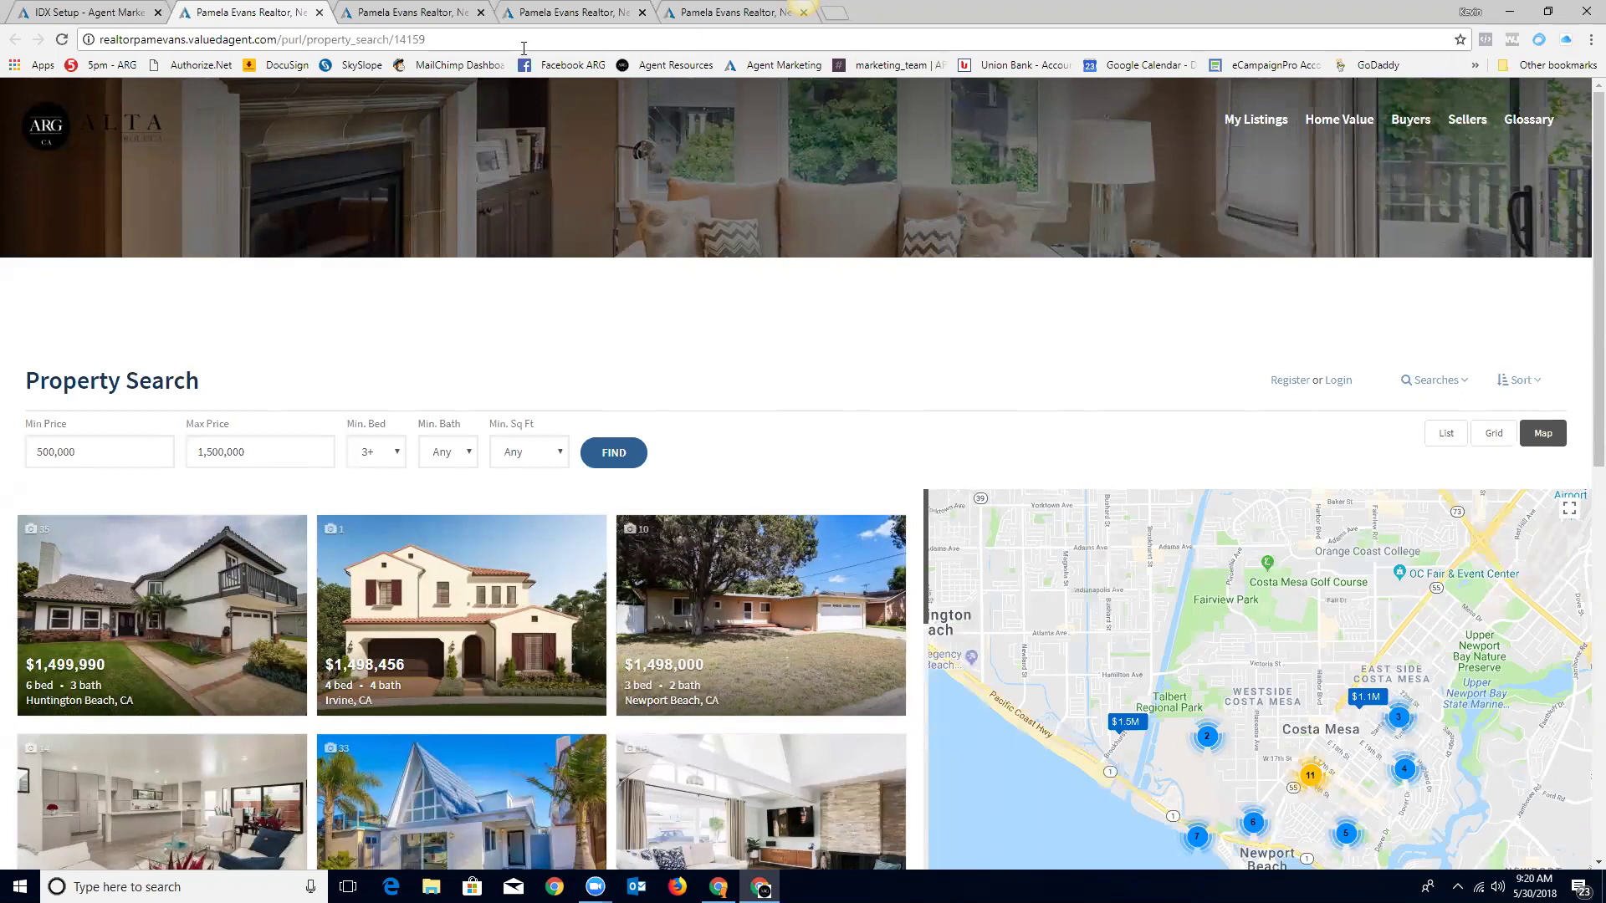
Step: Close the four extra search and website tabs and the URL dialog, then return to the dashboard
left_click(804, 12)
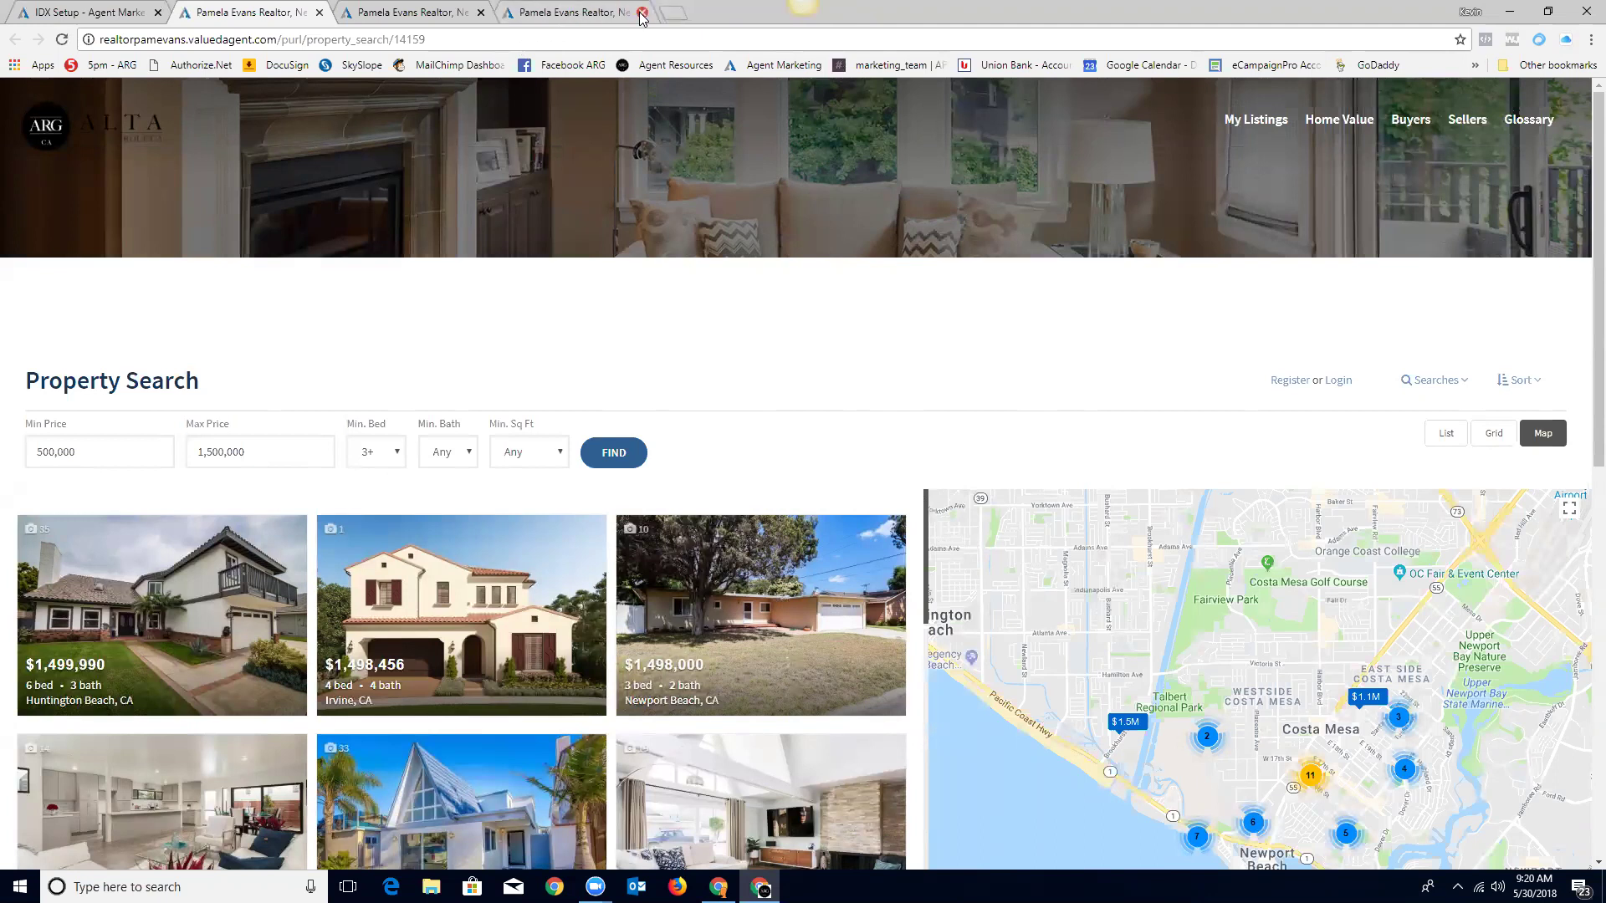
left_click(642, 12)
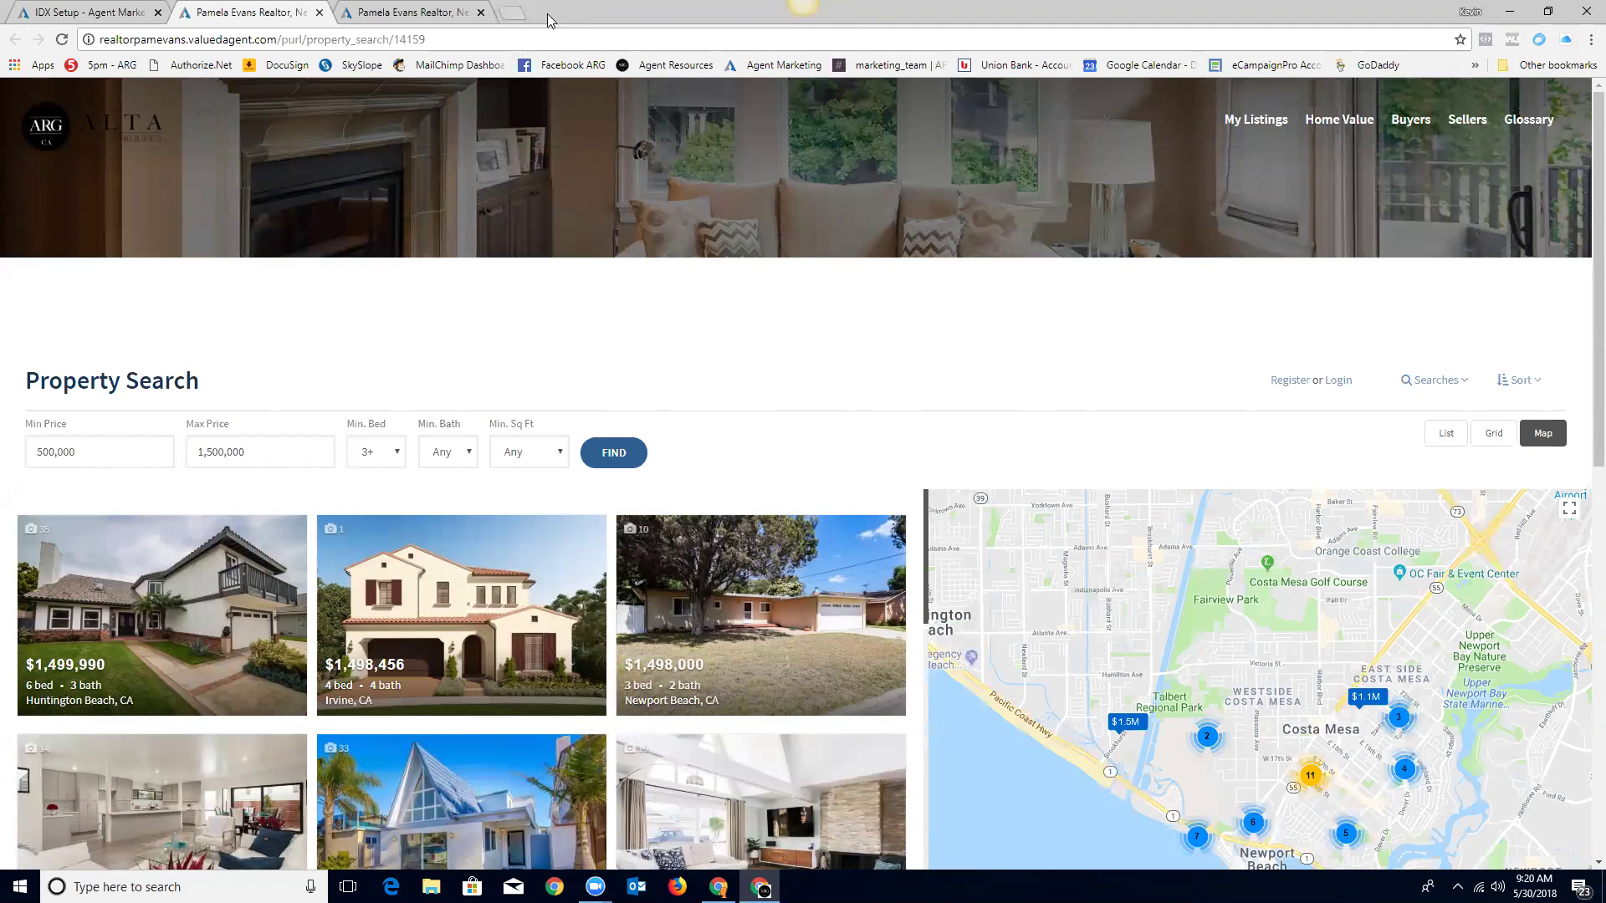
left_click(480, 12)
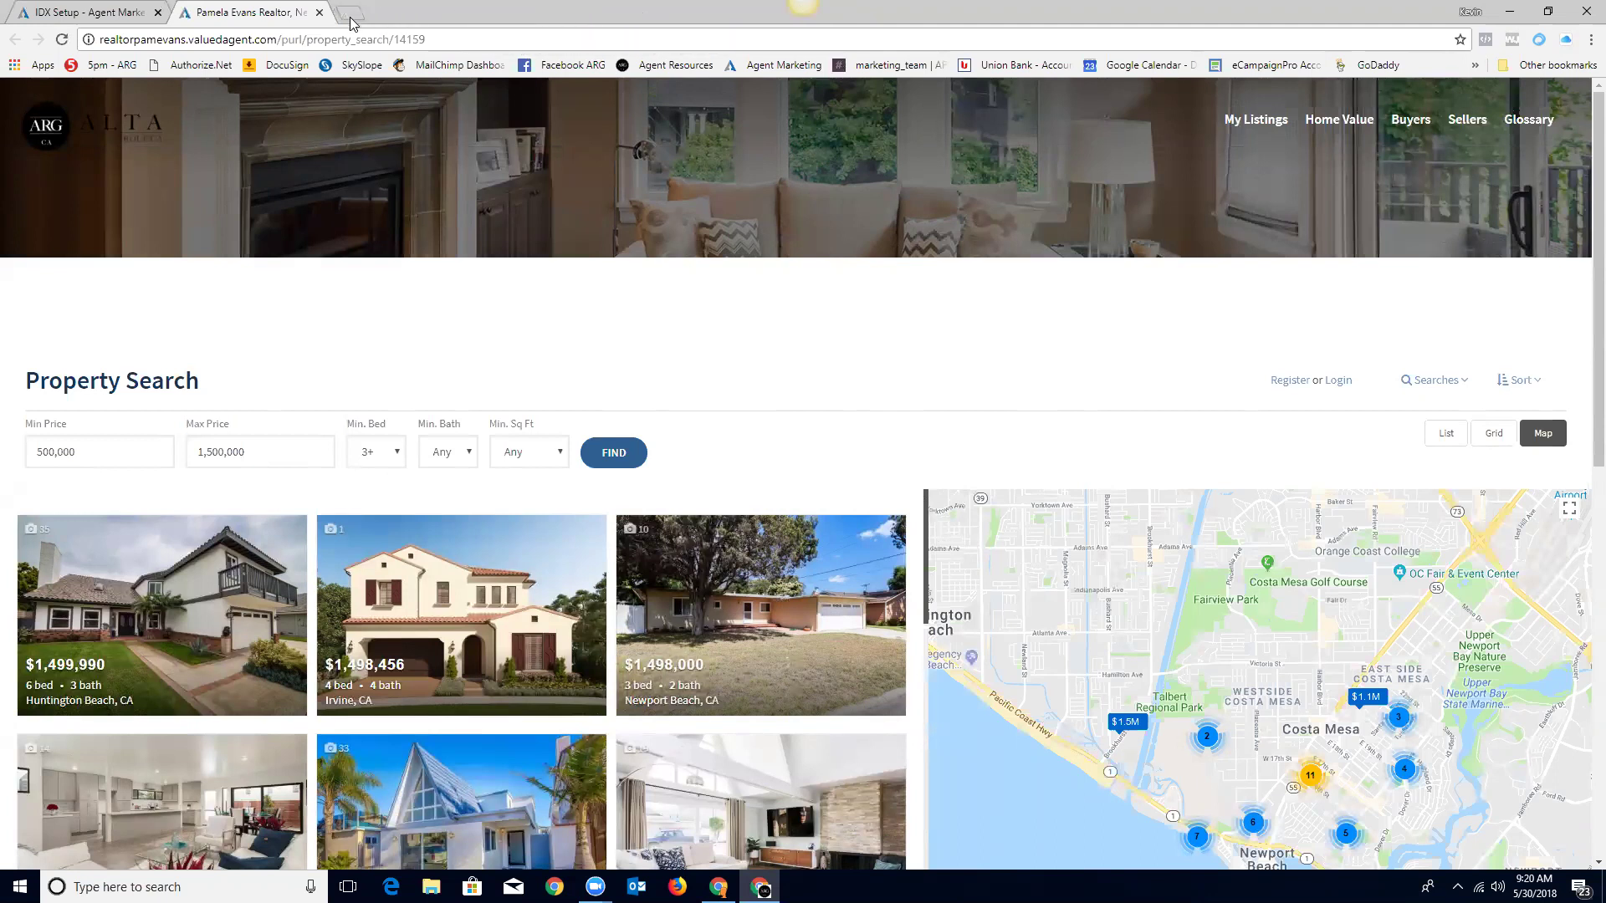
left_click(319, 12)
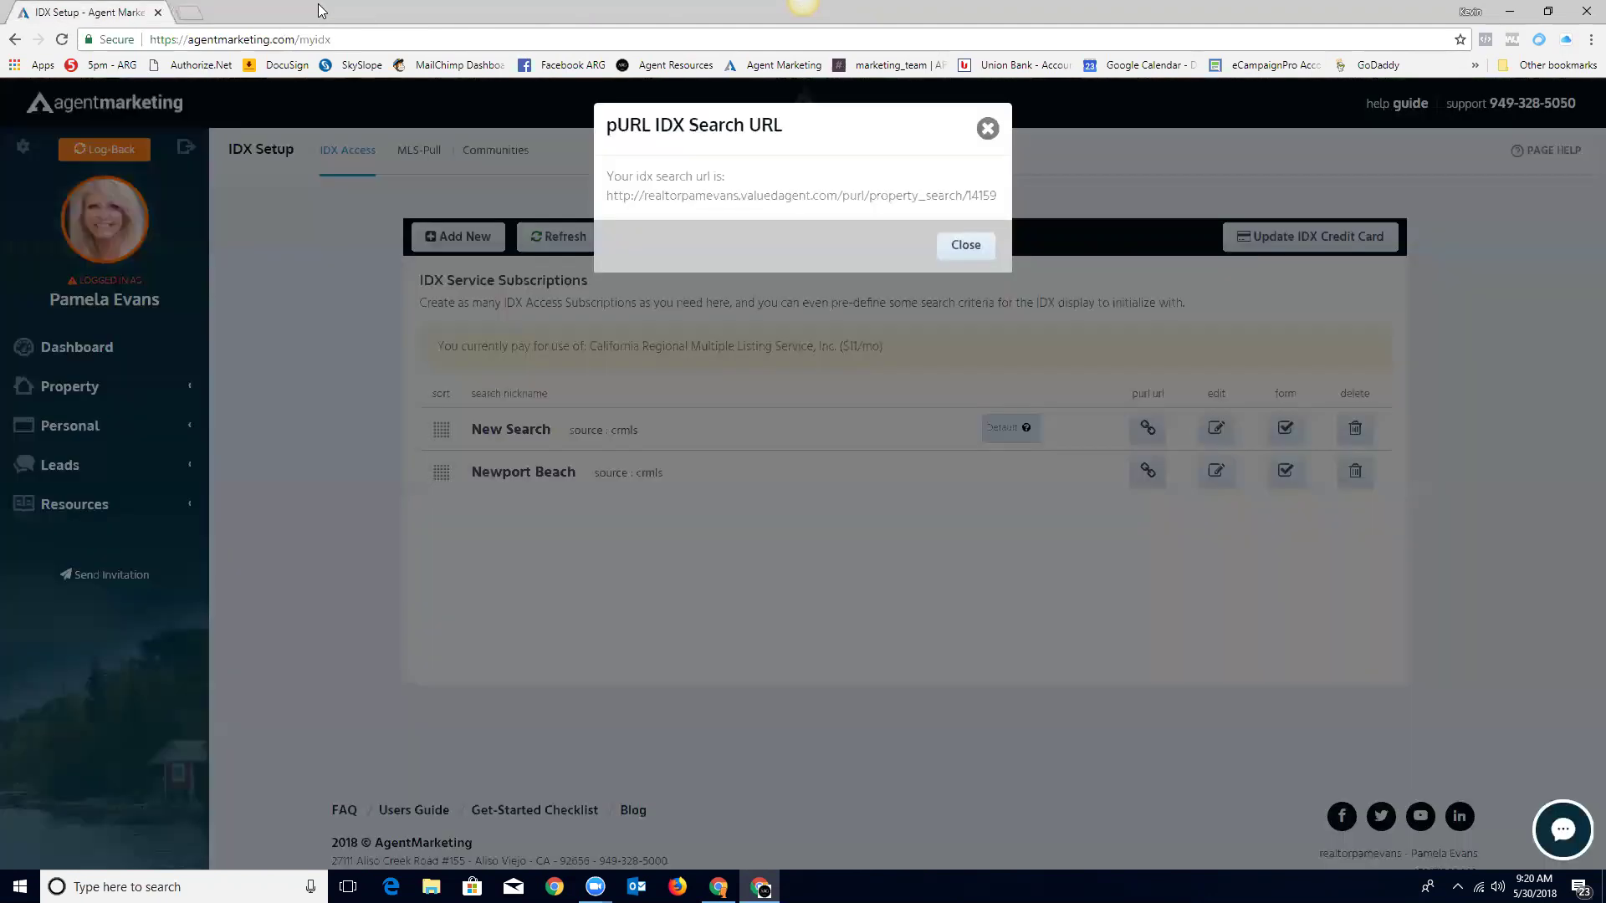
left_click(962, 245)
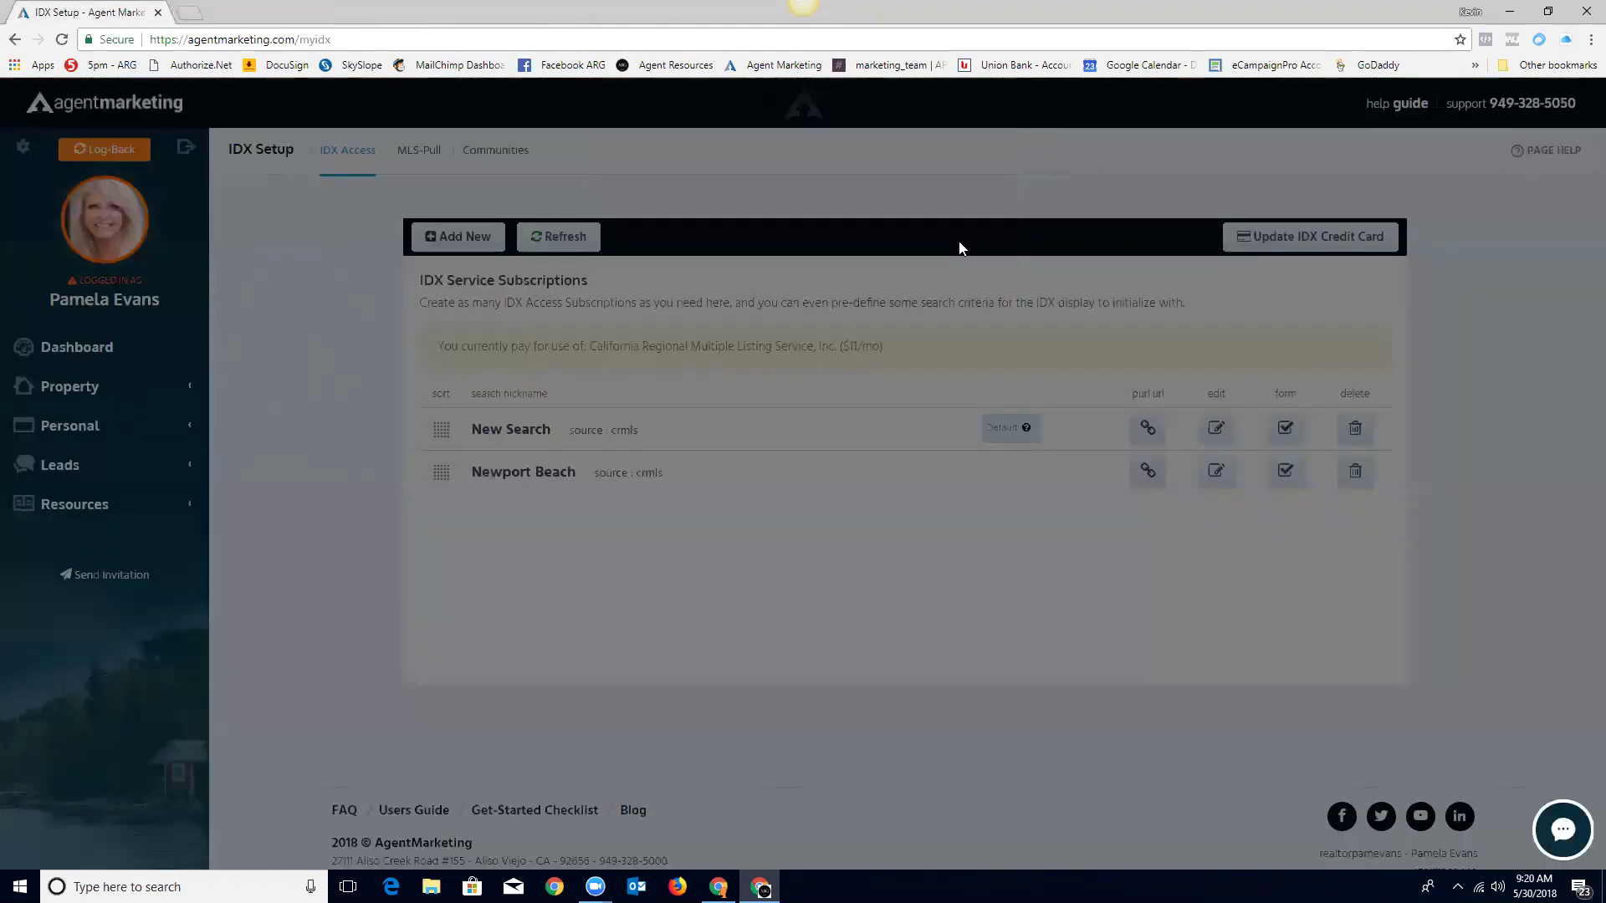
left_click(88, 350)
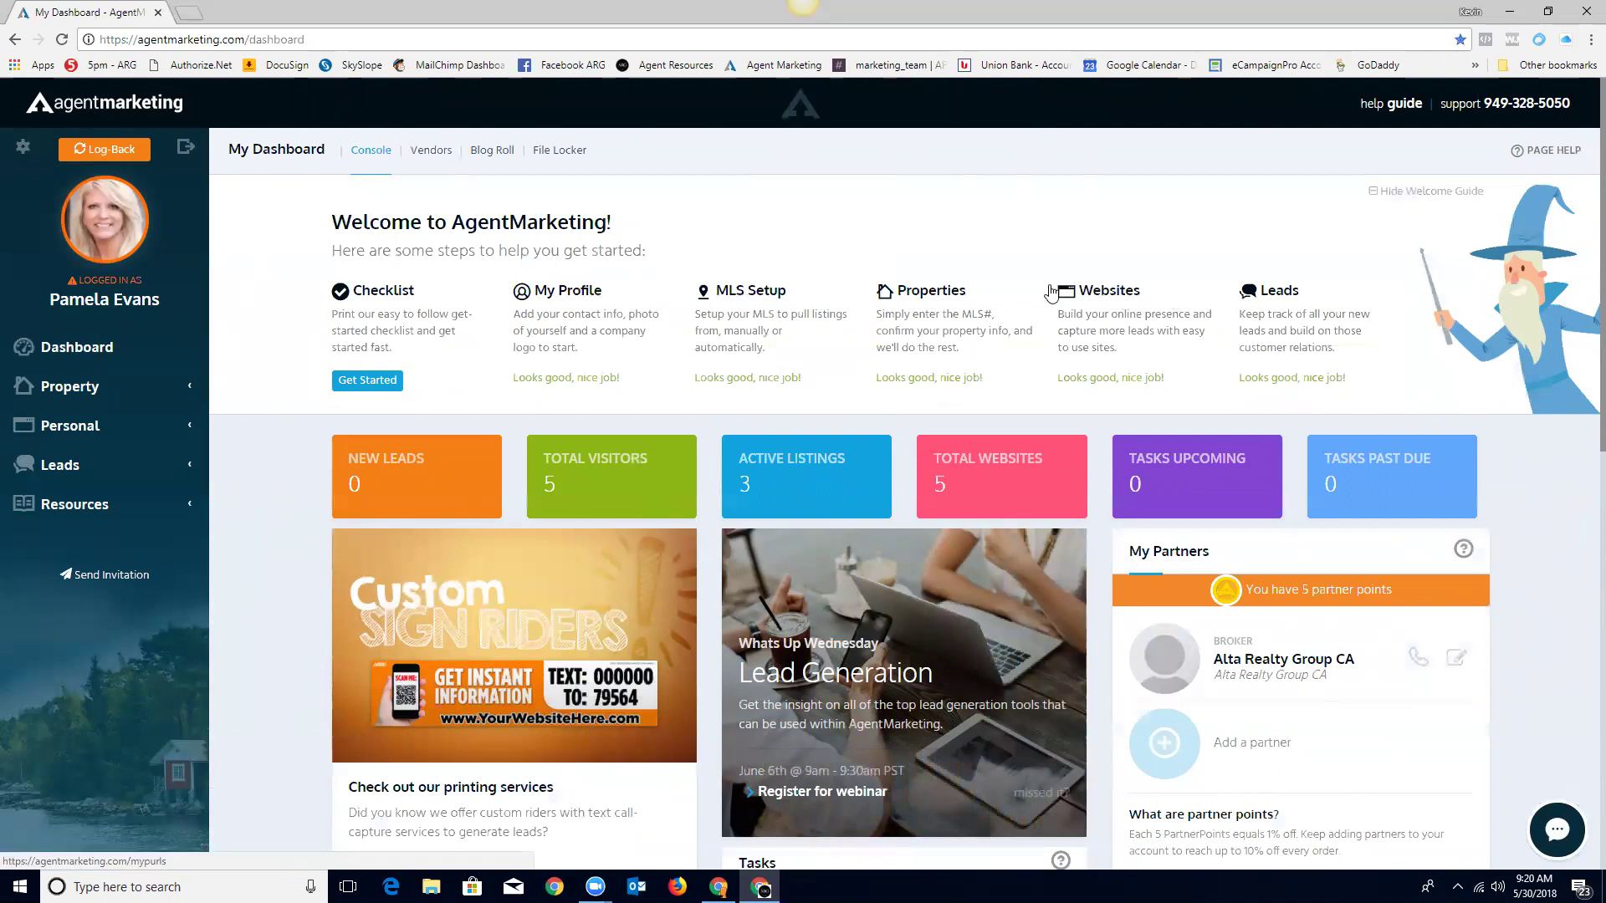
Step: Open the Property Websites page from the dashboard's Properties heading
left_click(930, 294)
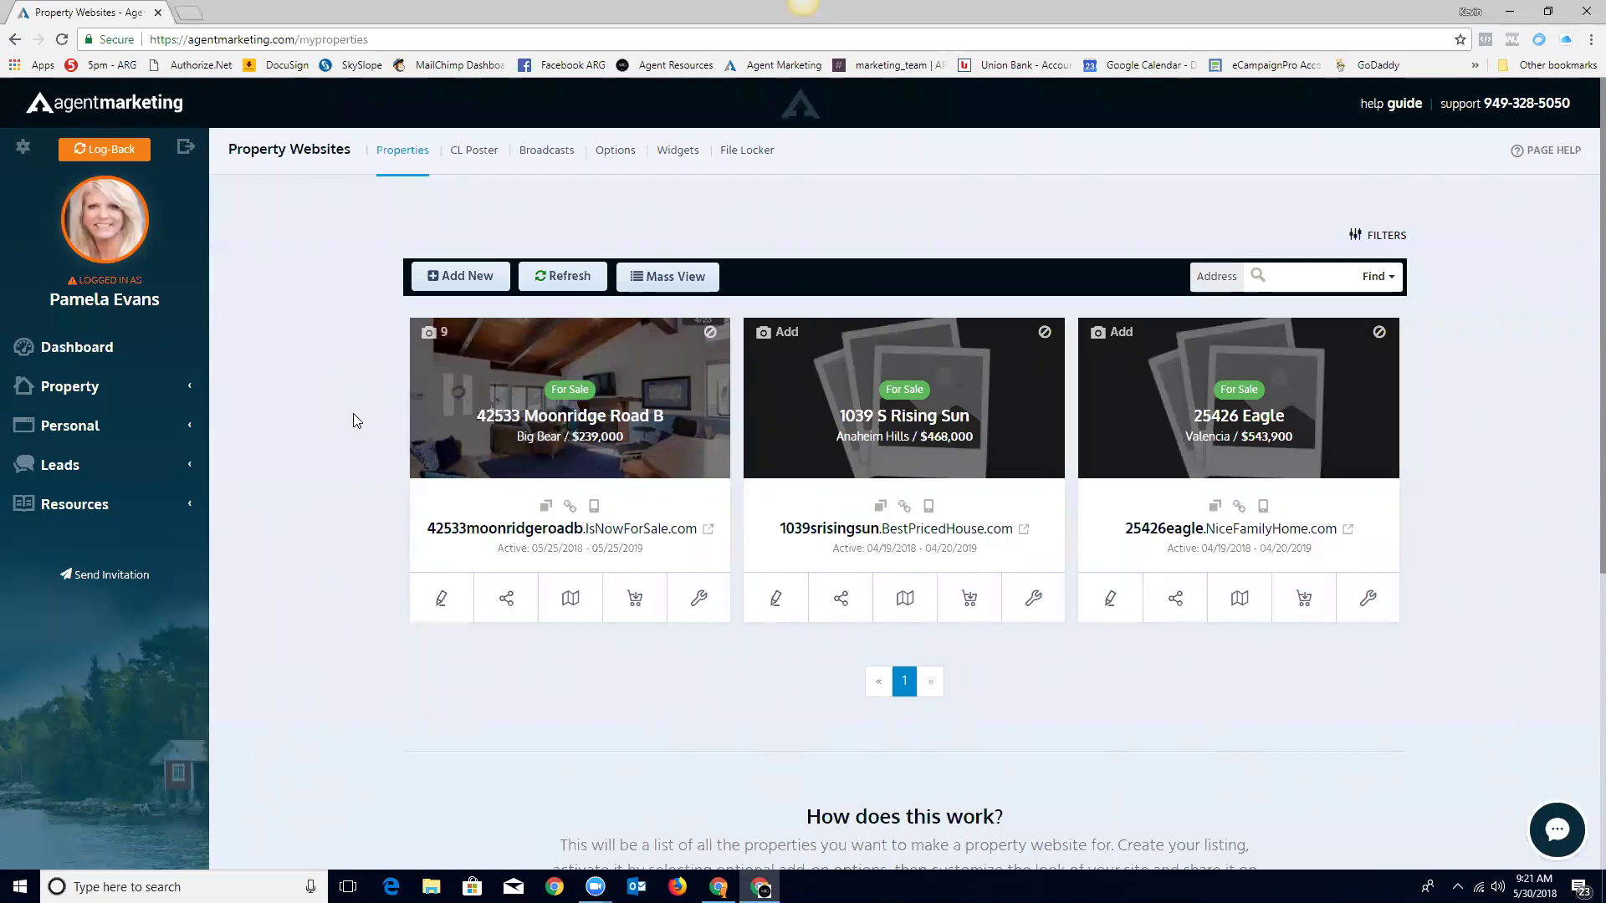
left_click(562, 420)
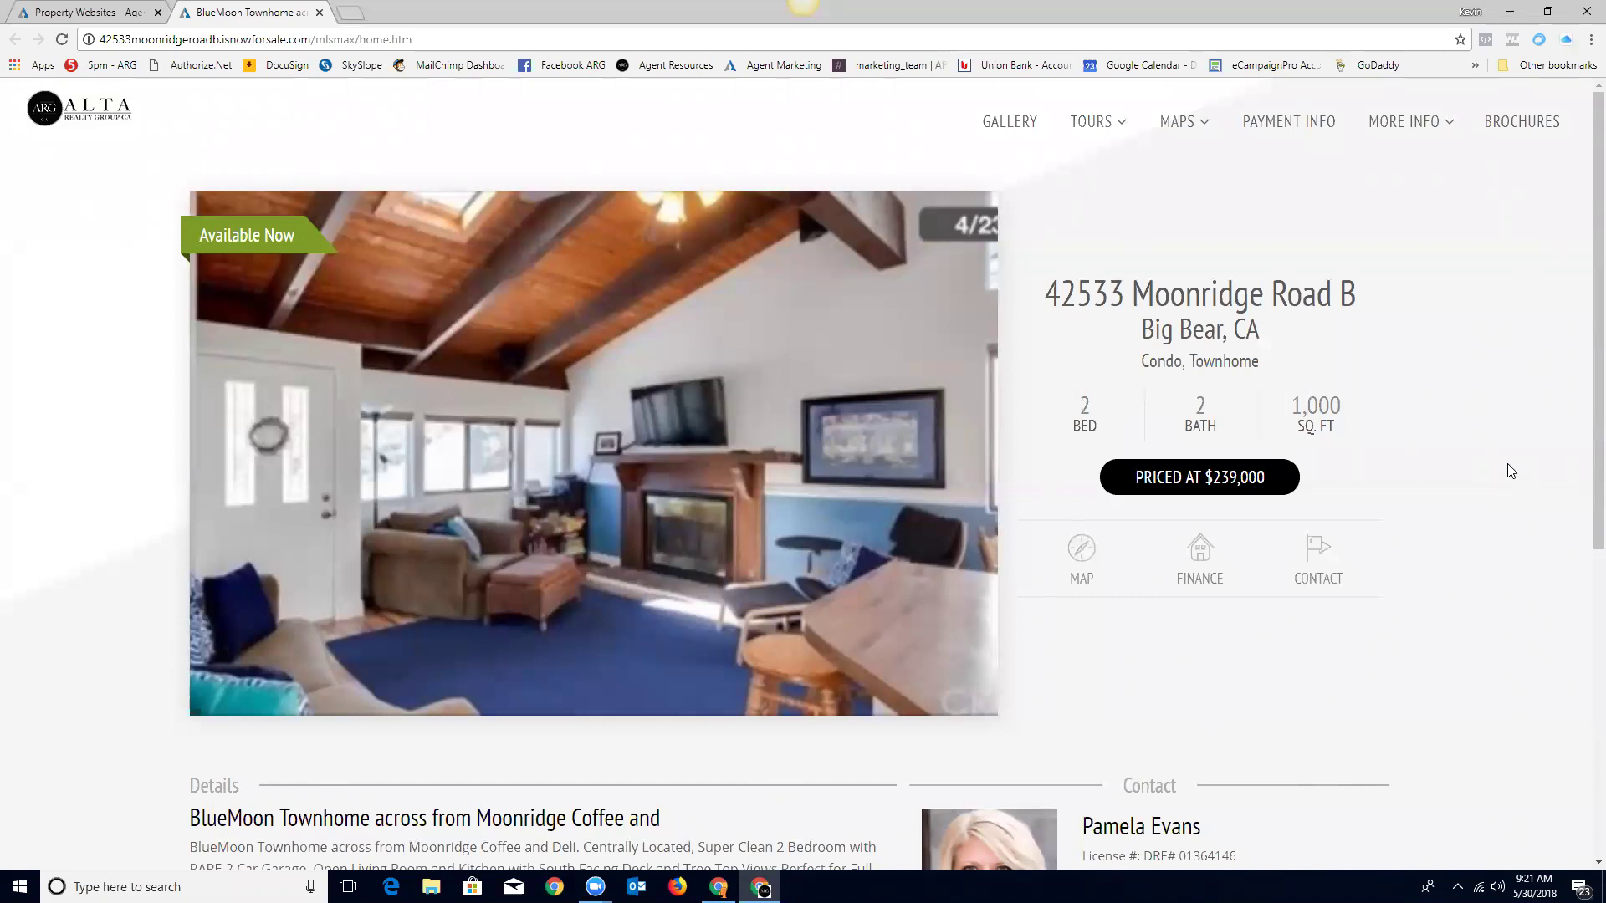
scroll(1469, 548, "down", 1)
scroll(1470, 548, "down", 5)
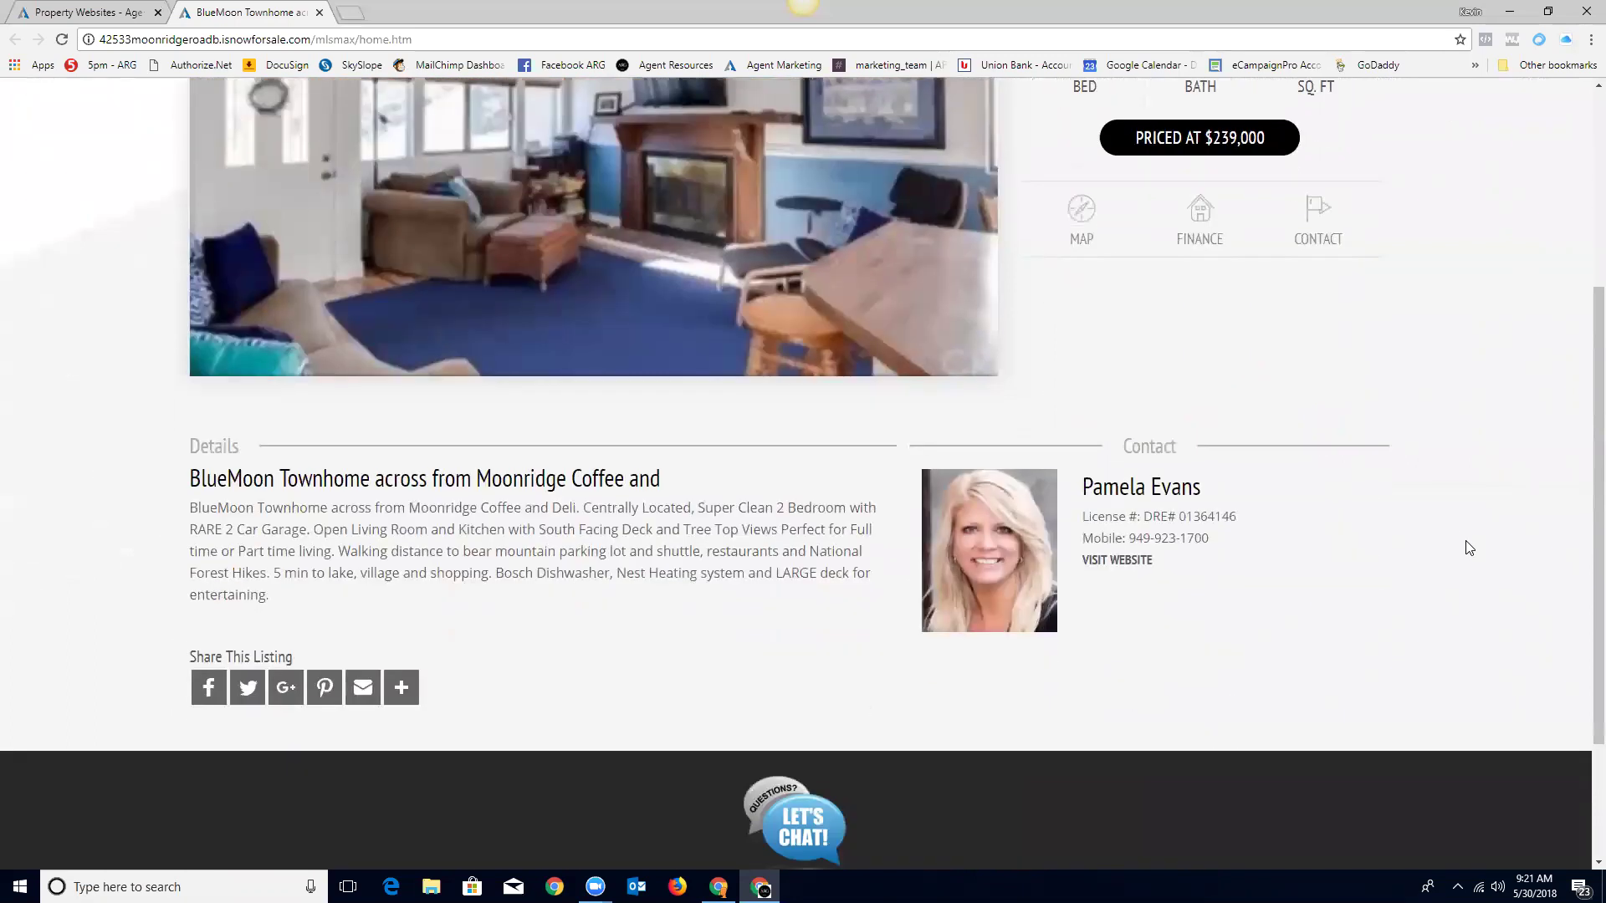
scroll(1469, 548, "up", 1)
scroll(1469, 547, "up", 5)
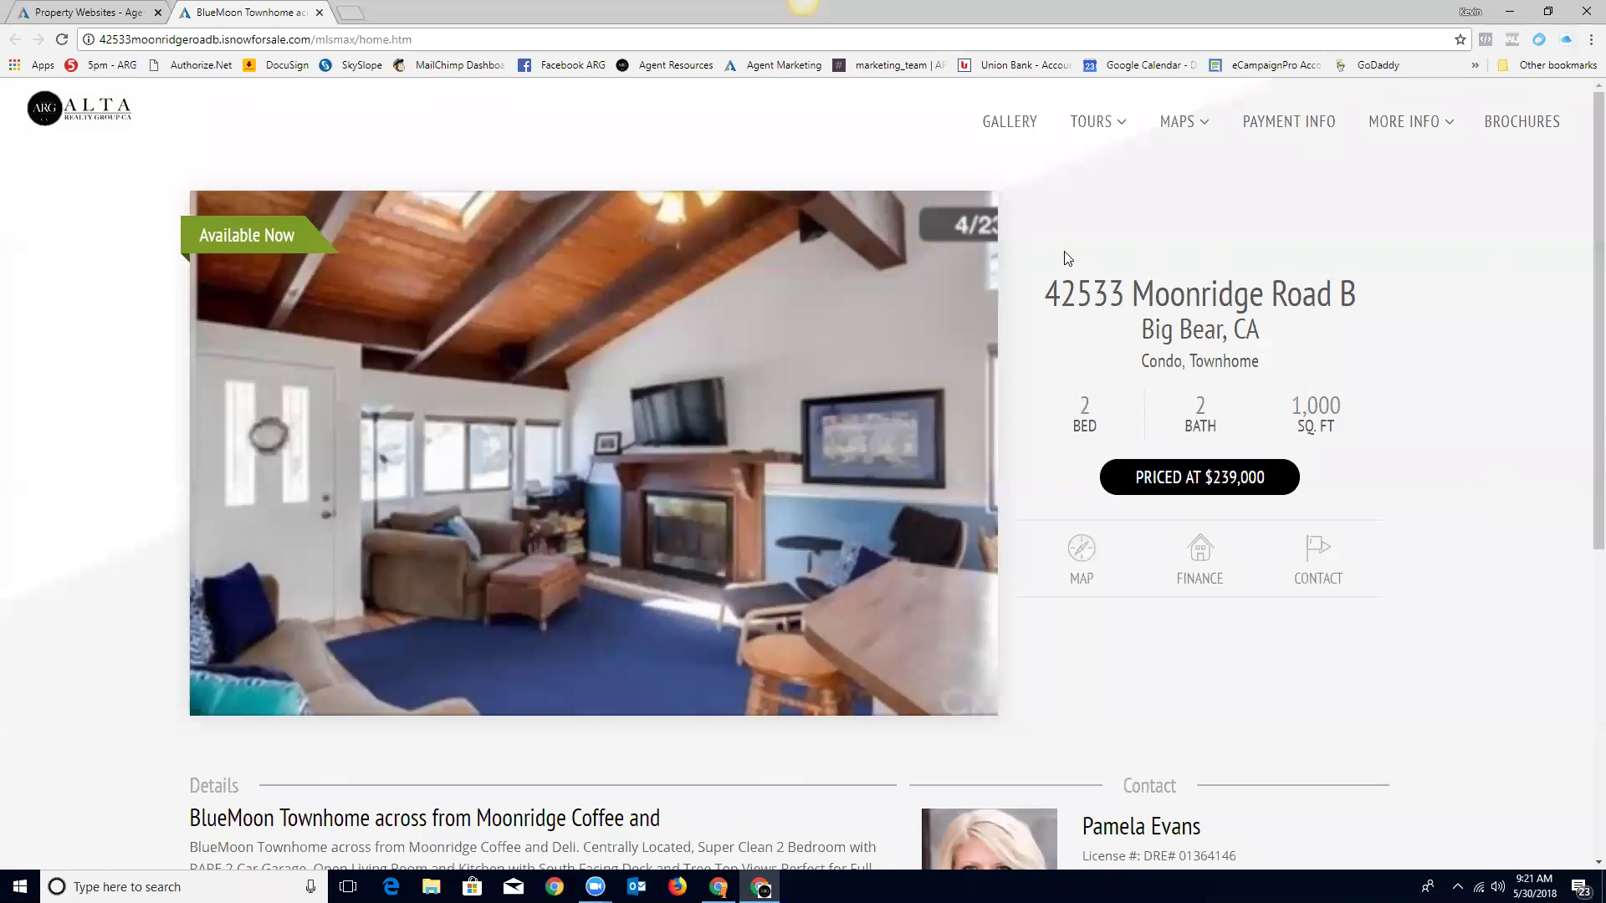
mouse_move(1096, 126)
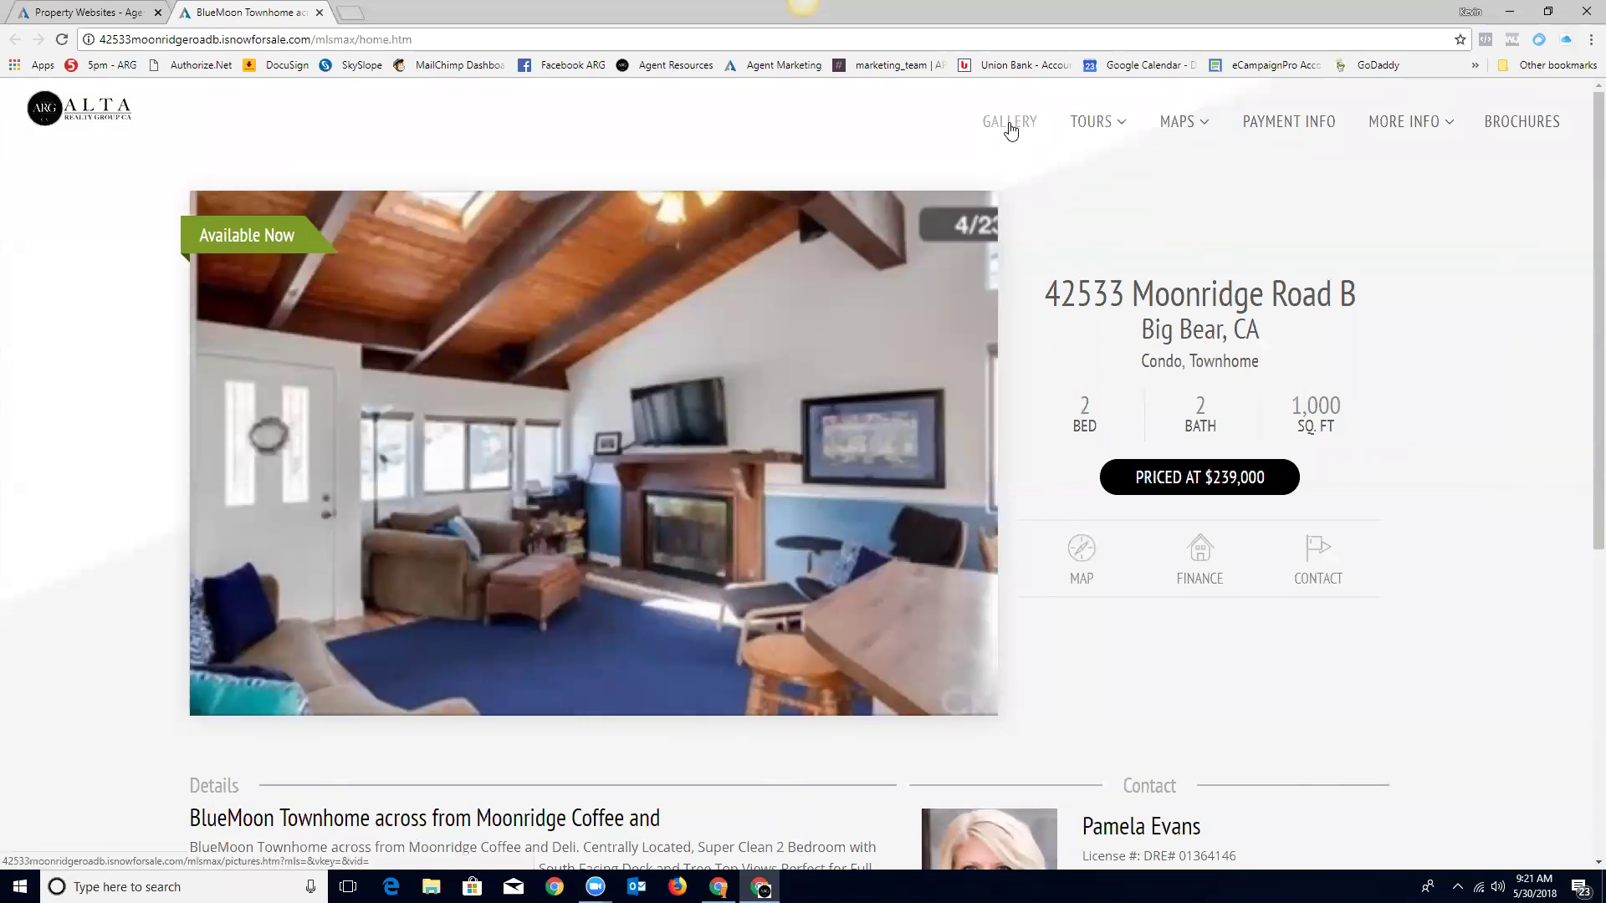
mouse_move(1179, 144)
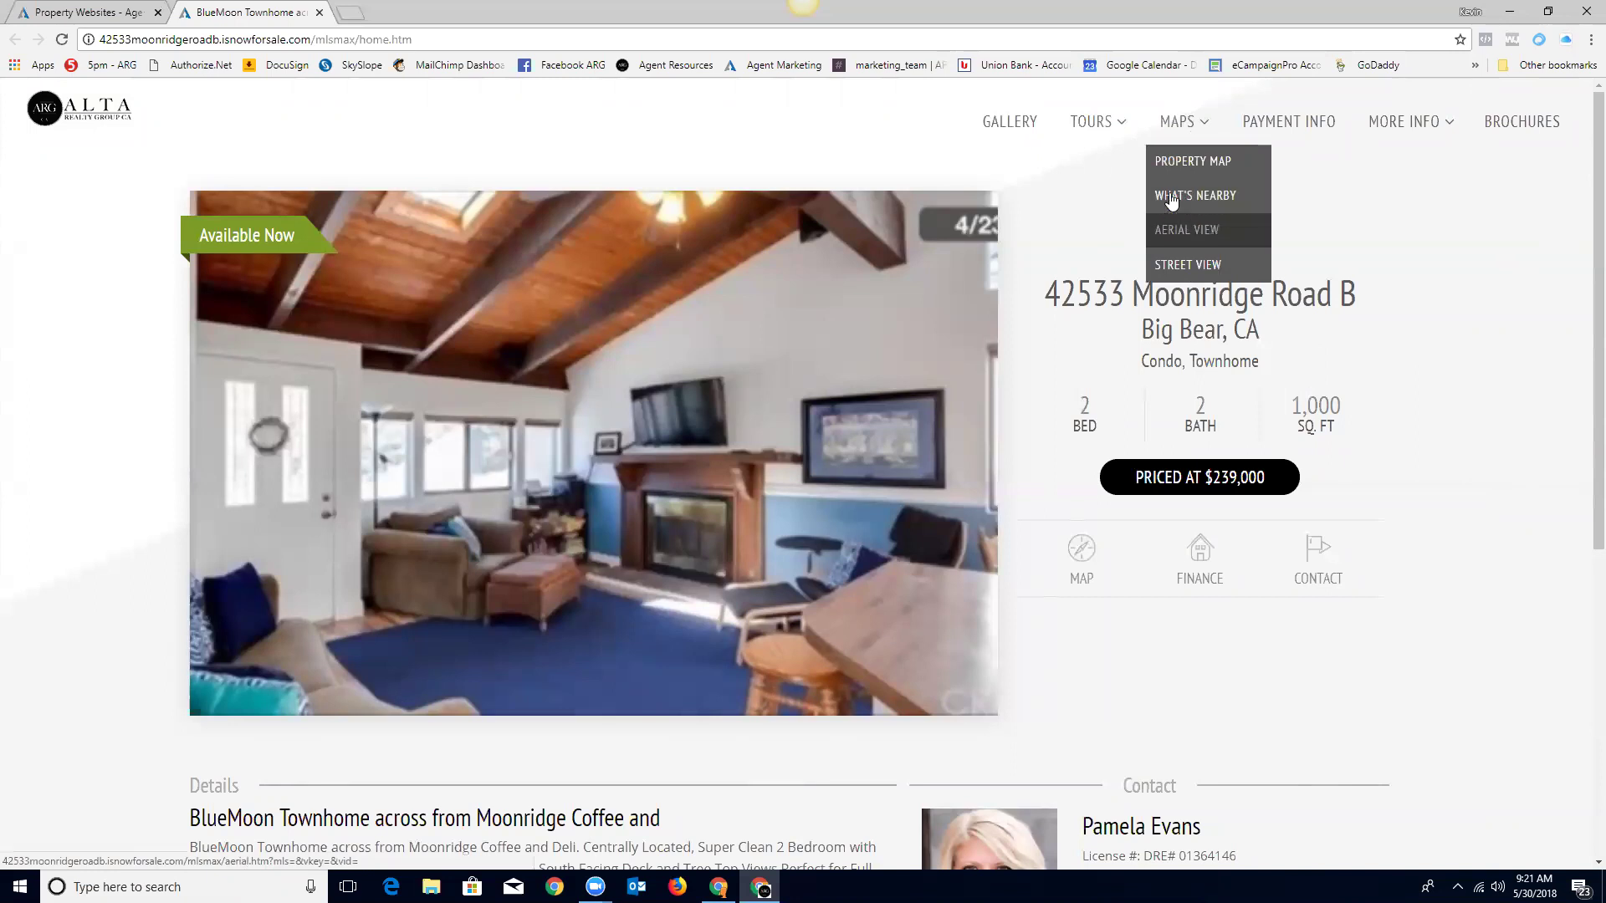
mouse_move(1405, 123)
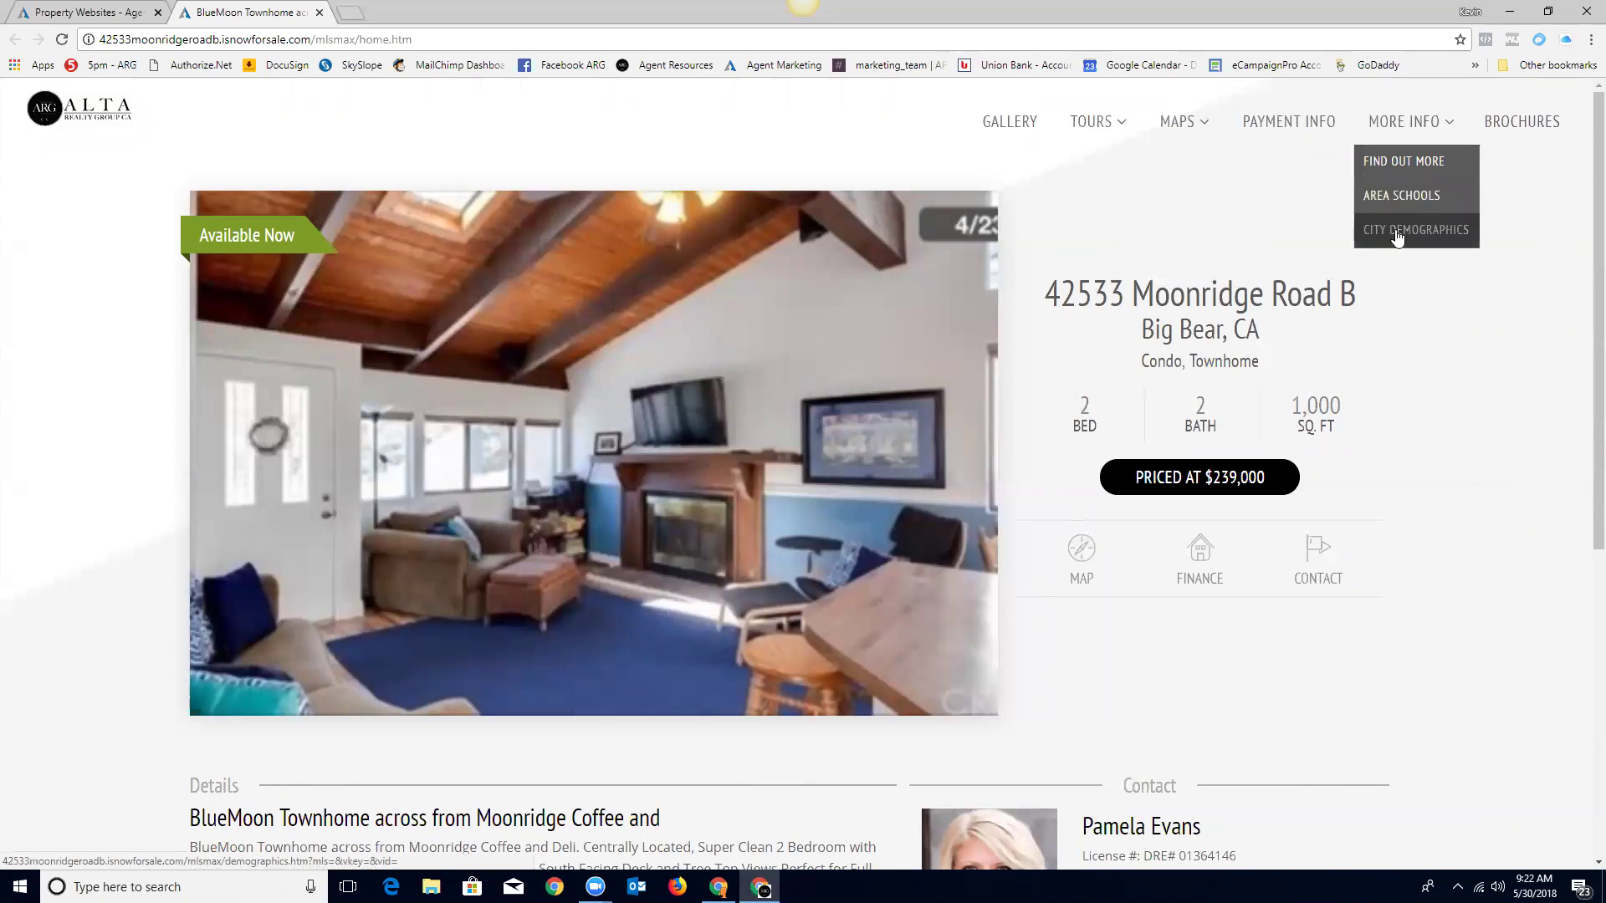
left_click(1523, 126)
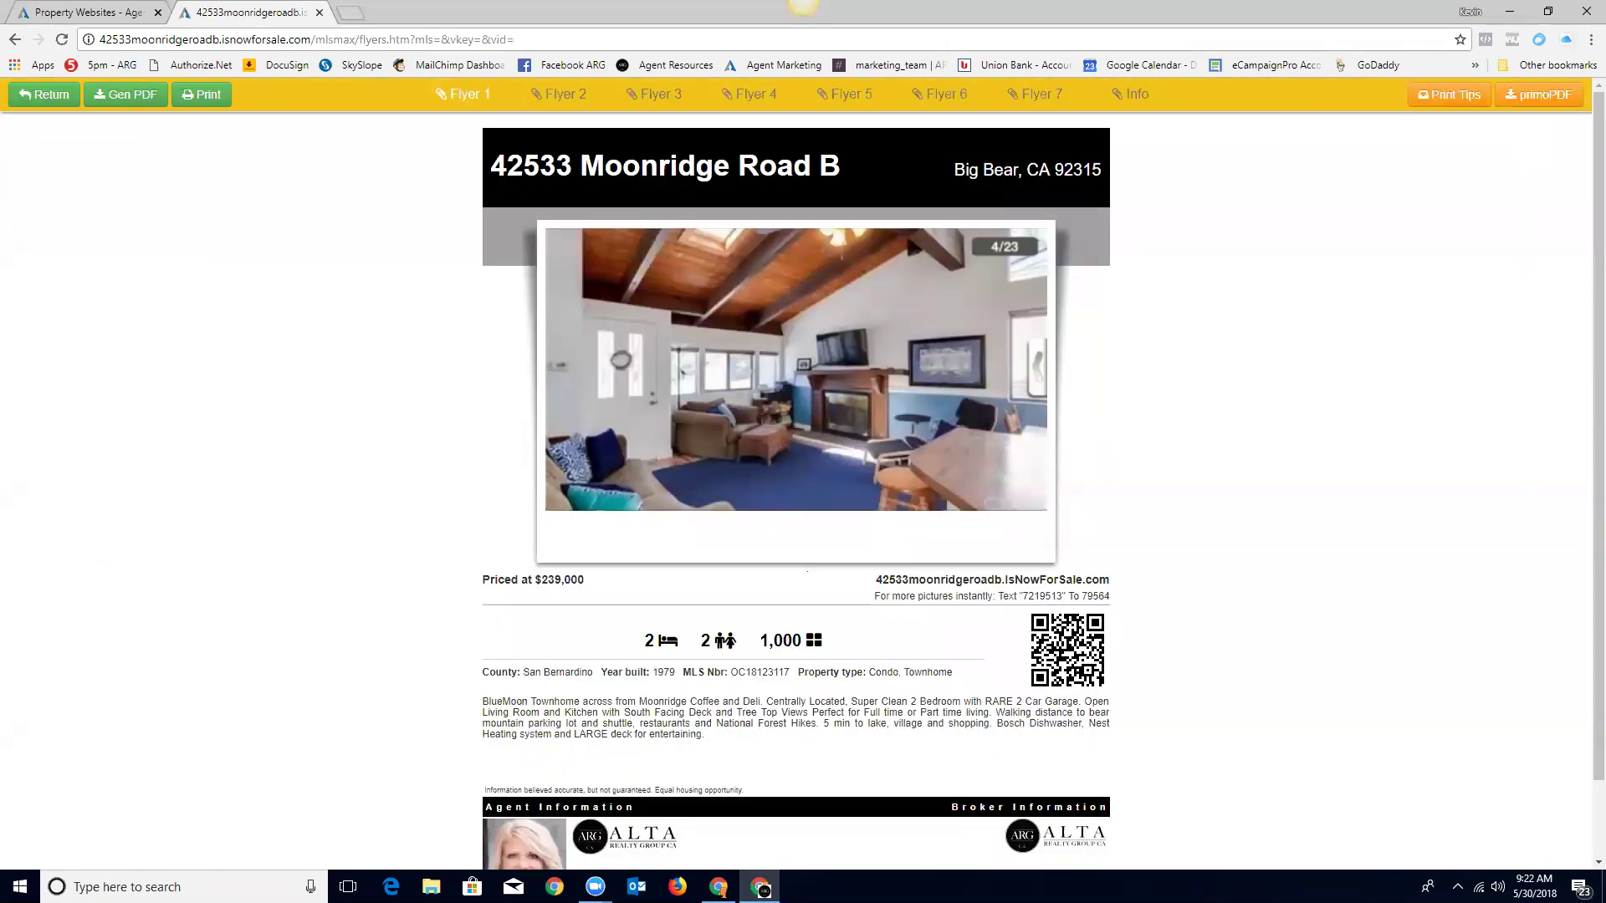
Step: Preview Flyer 1 with COMING SOON, then JUST LISTED, and Flyer 2 with JUST LISTED
mouse_move(467, 96)
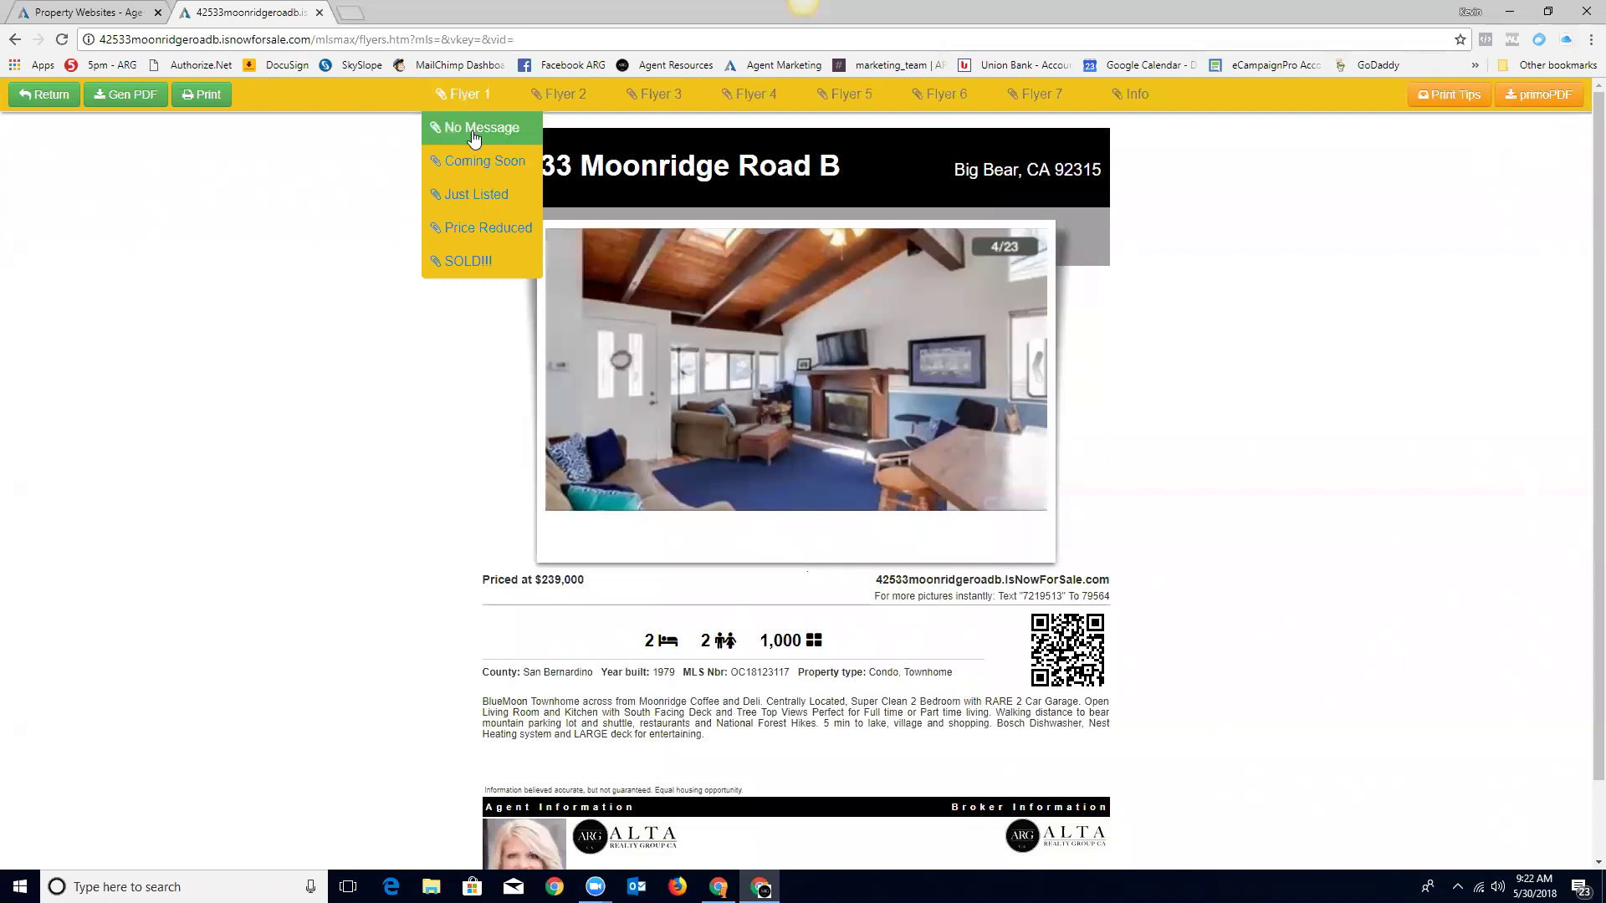
left_click(466, 160)
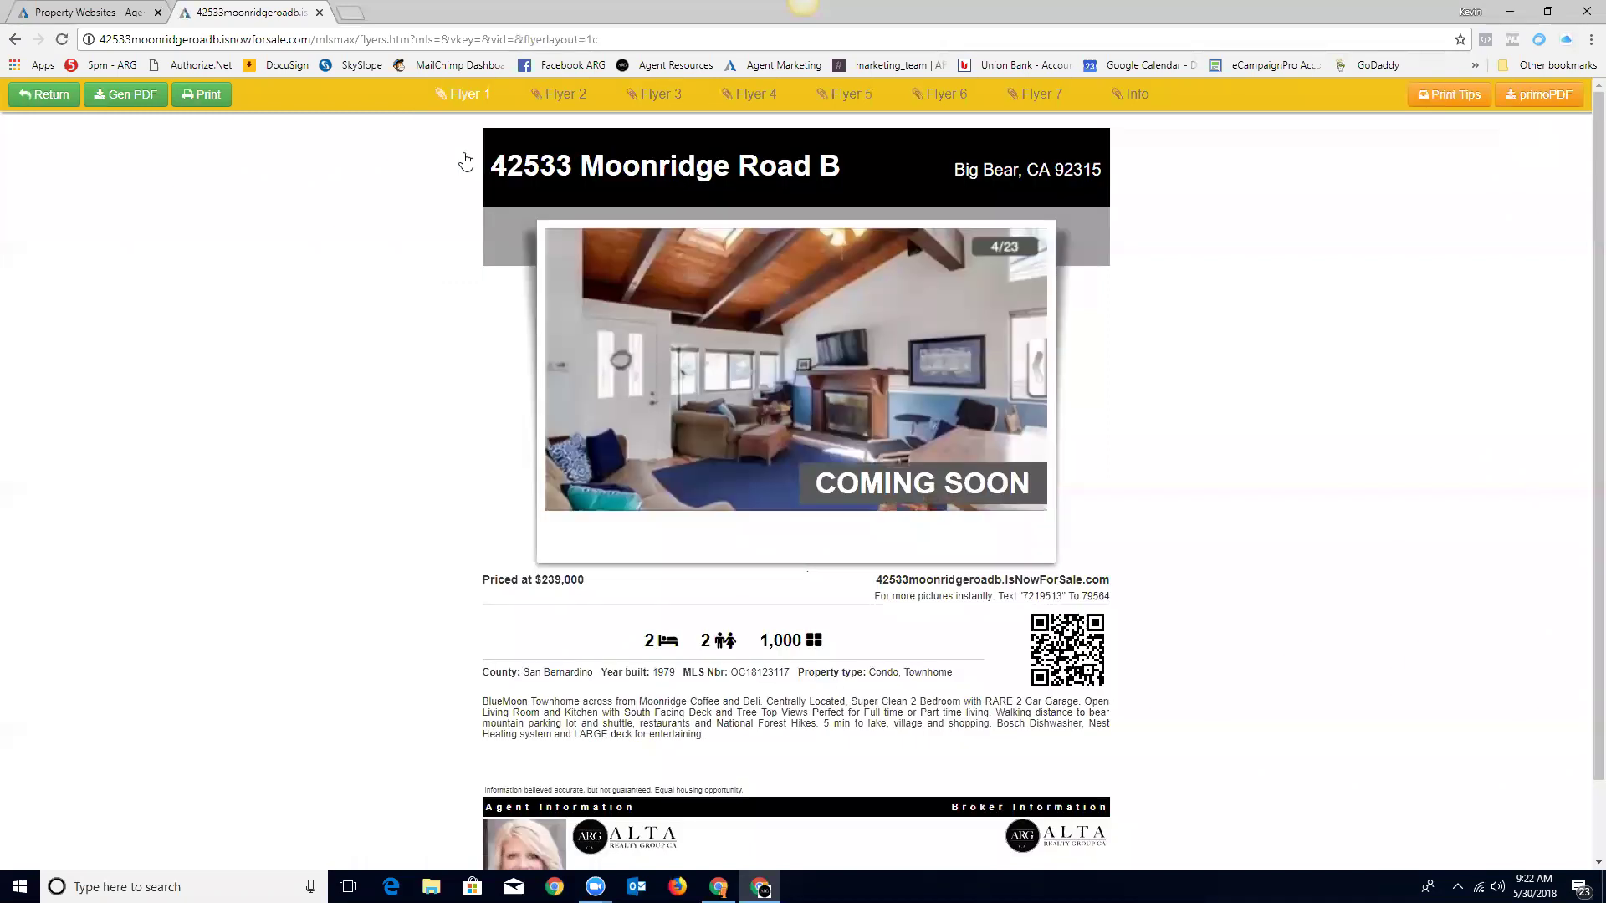
mouse_move(470, 95)
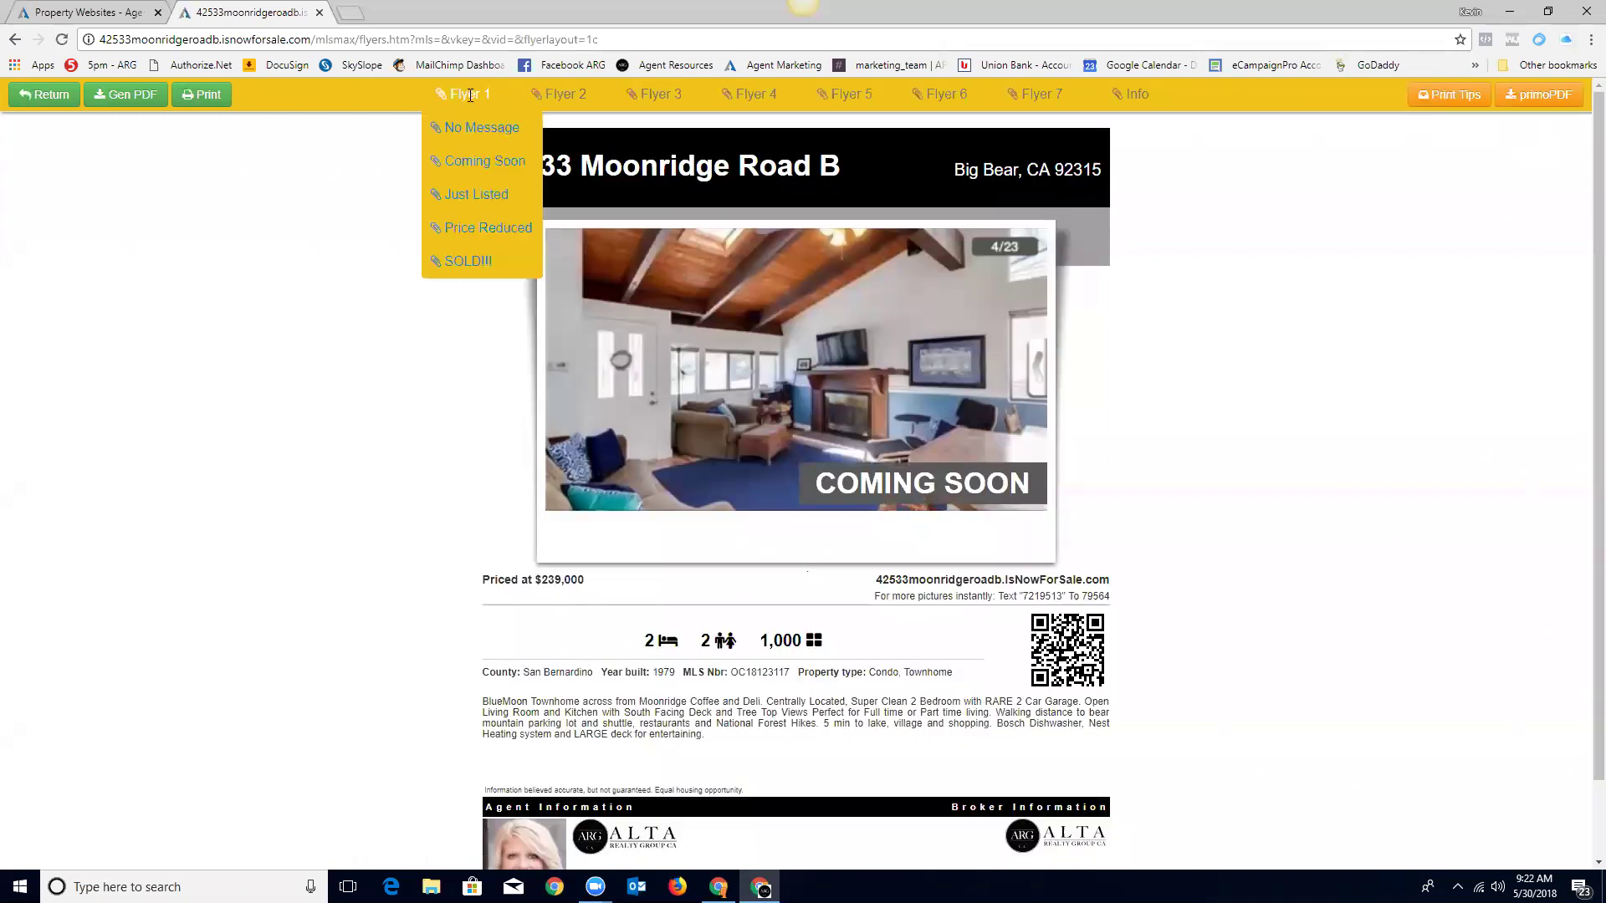
left_click(459, 197)
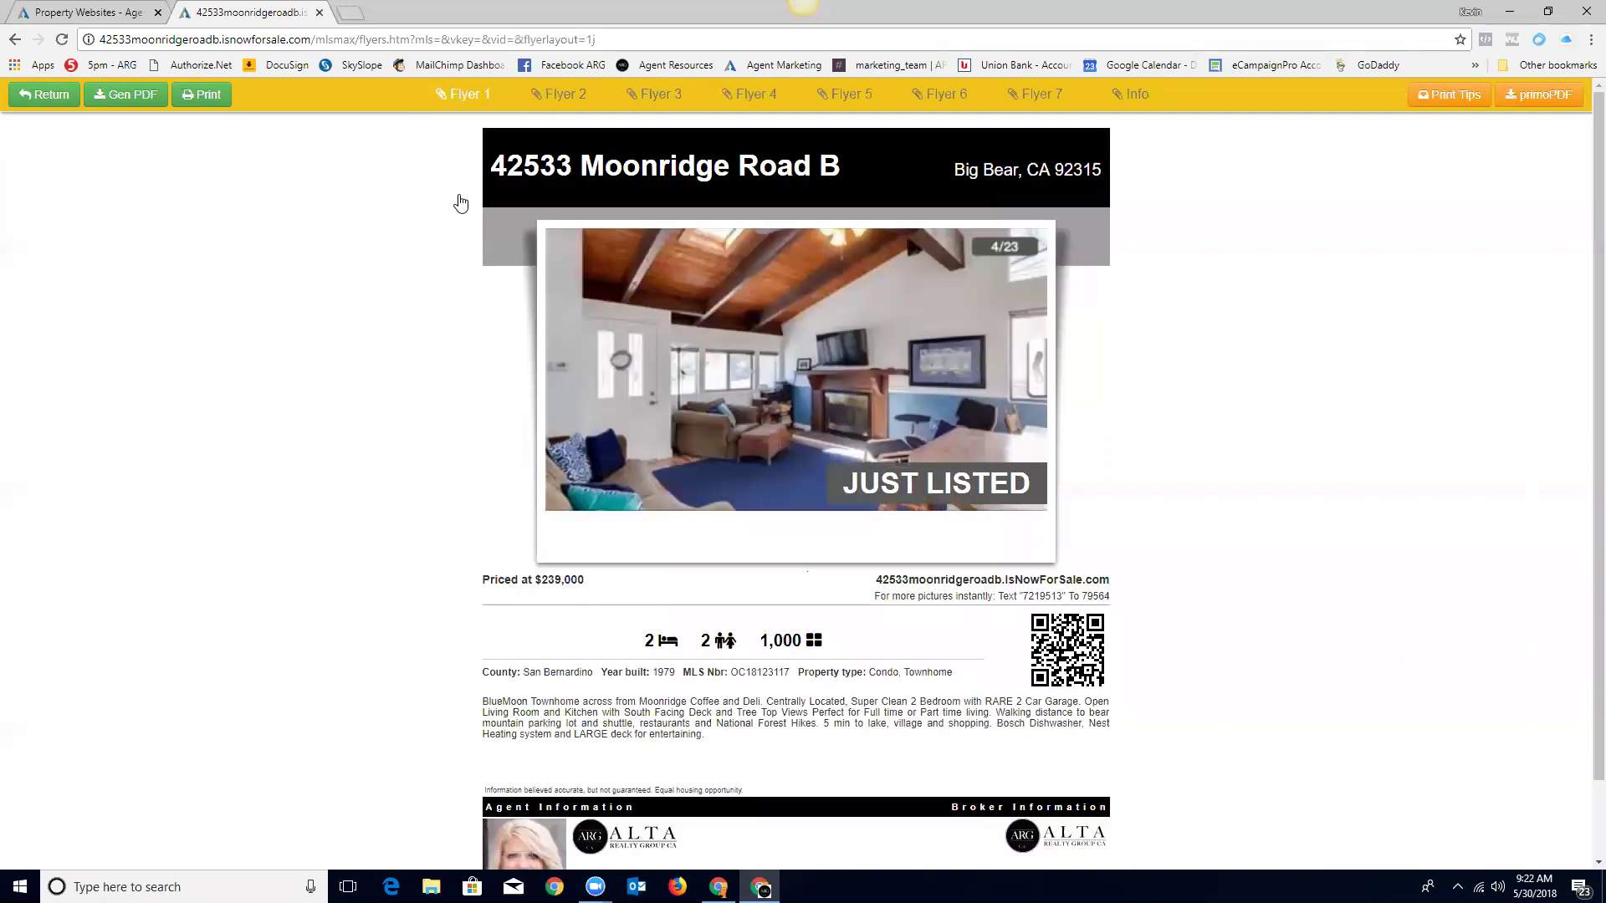
mouse_move(565, 94)
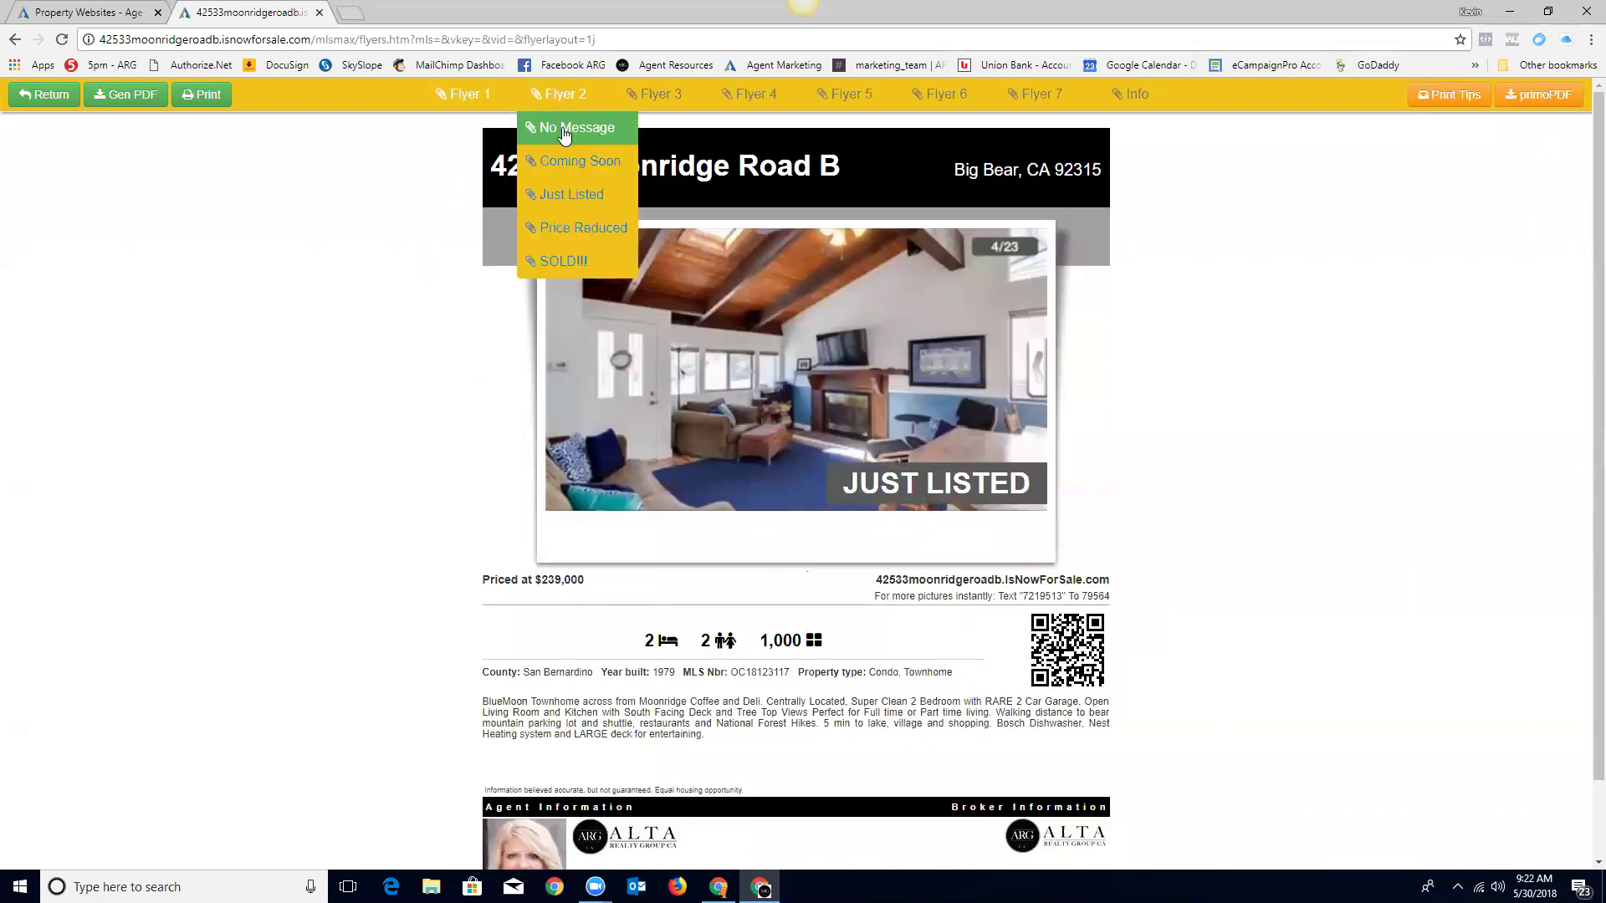
left_click(563, 198)
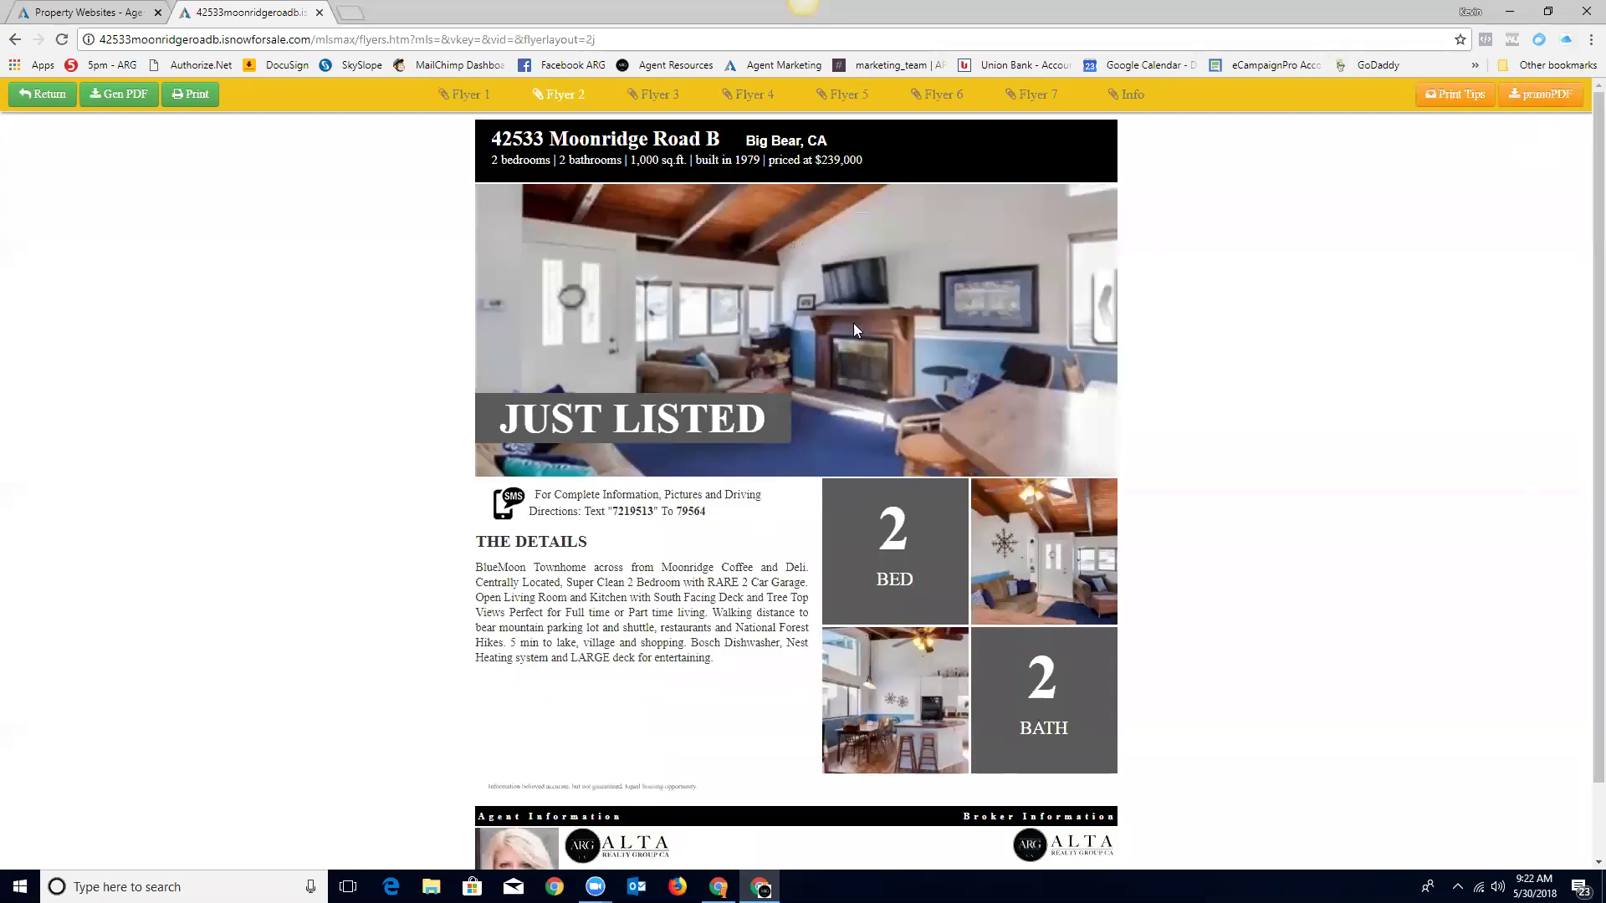
Step: Preview Flyer 3 with JUST LISTED, Flyer 4 with COMING SOON, and Flyer 5 with PRICE REDUCED
mouse_move(654, 94)
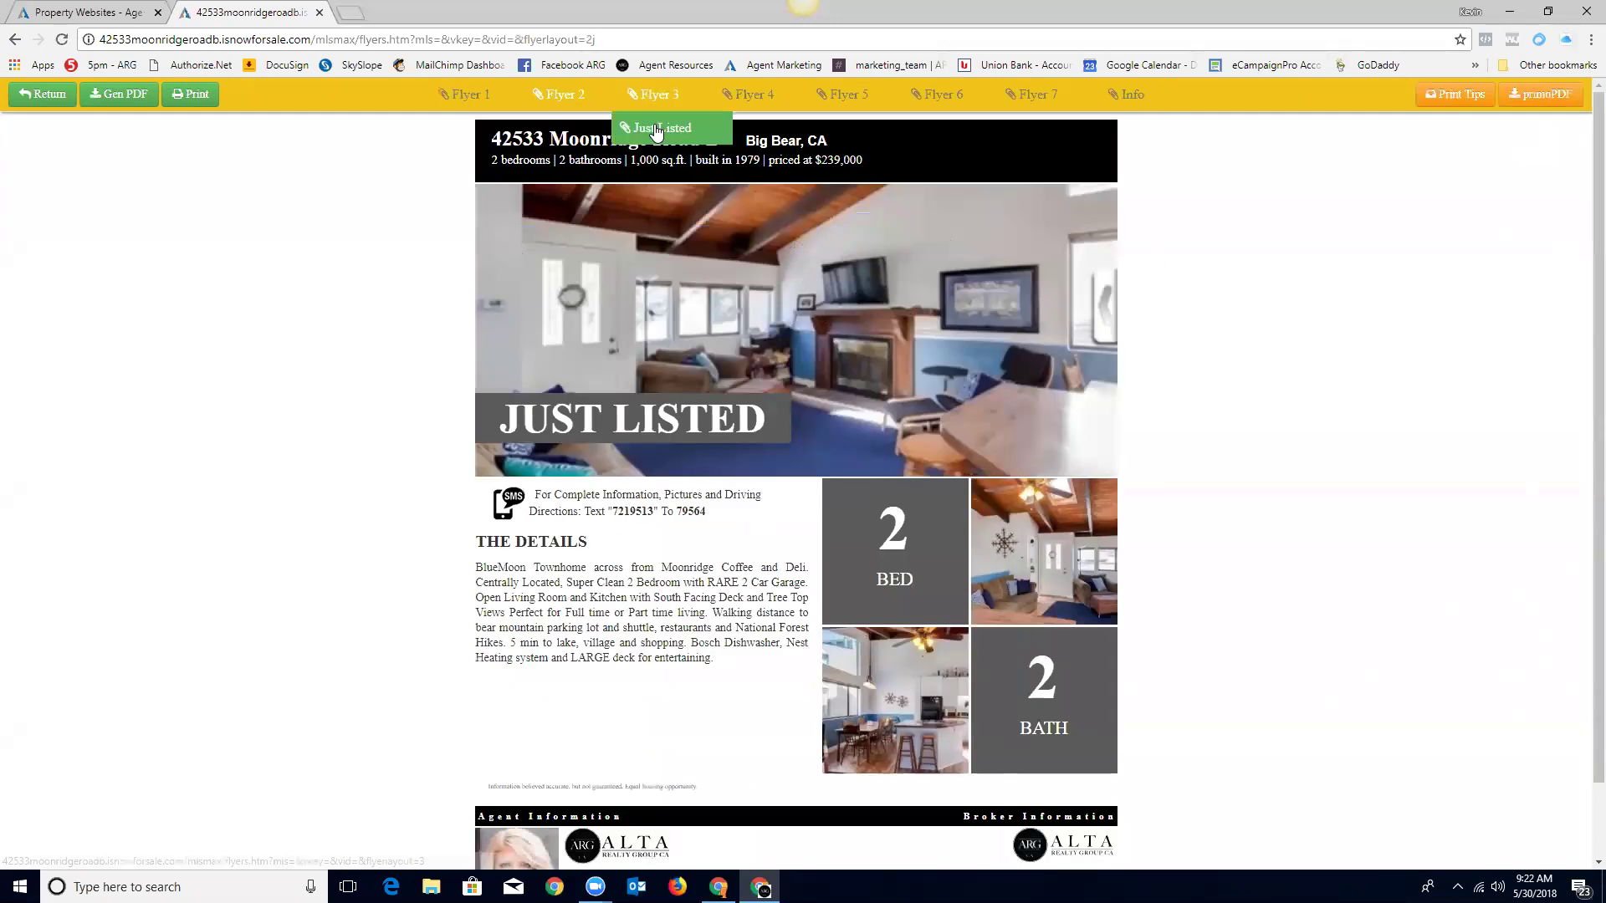
left_click(657, 129)
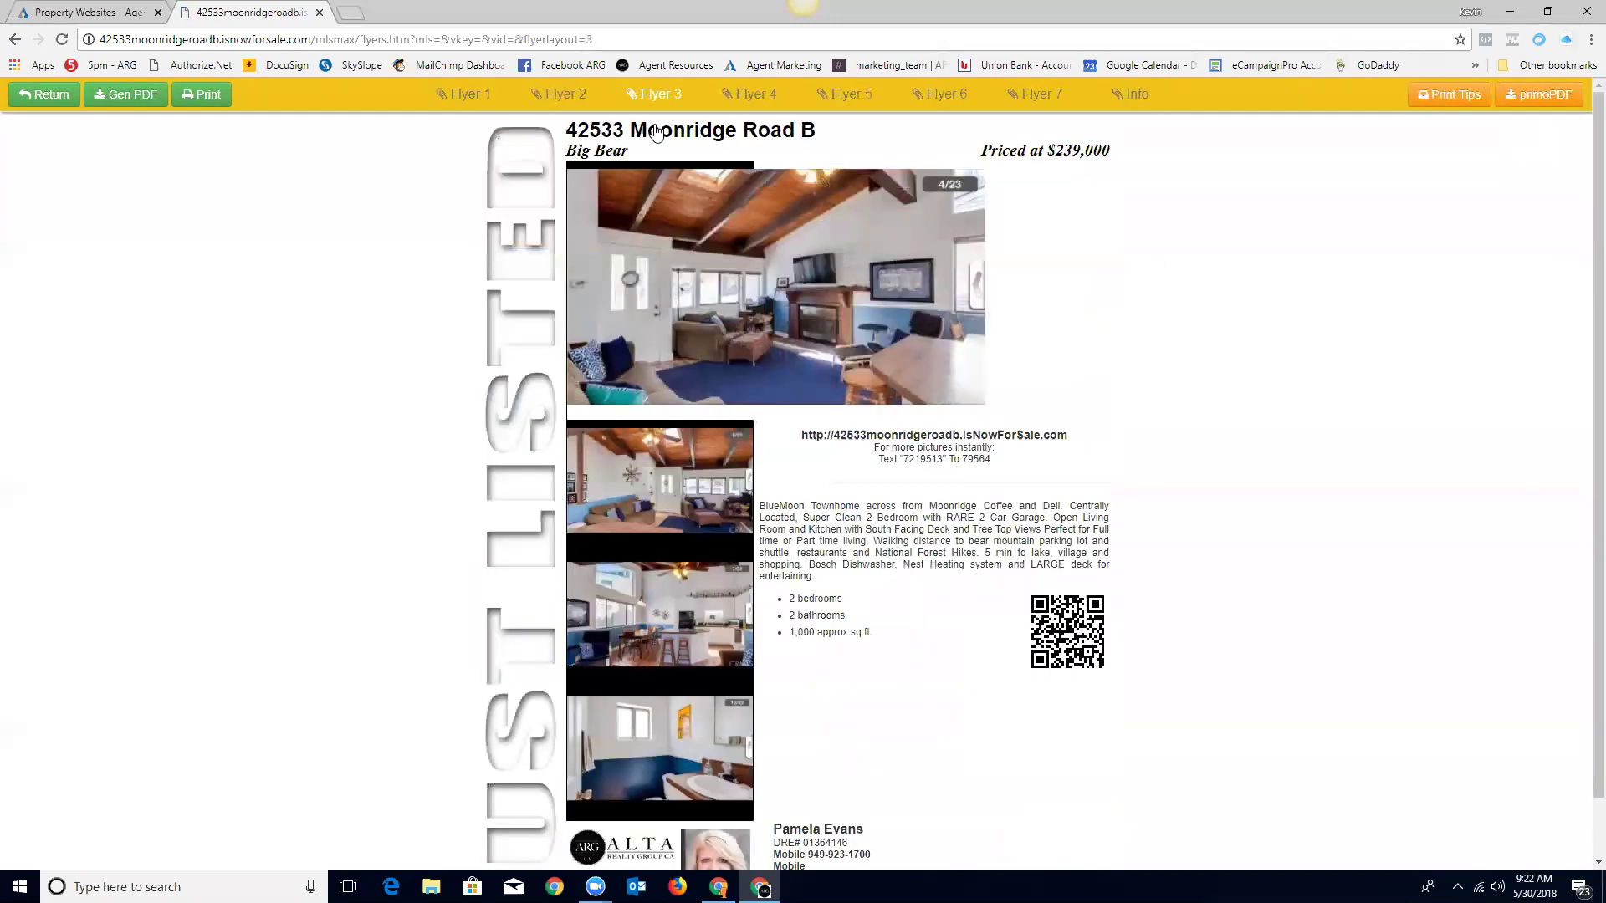
mouse_move(732, 92)
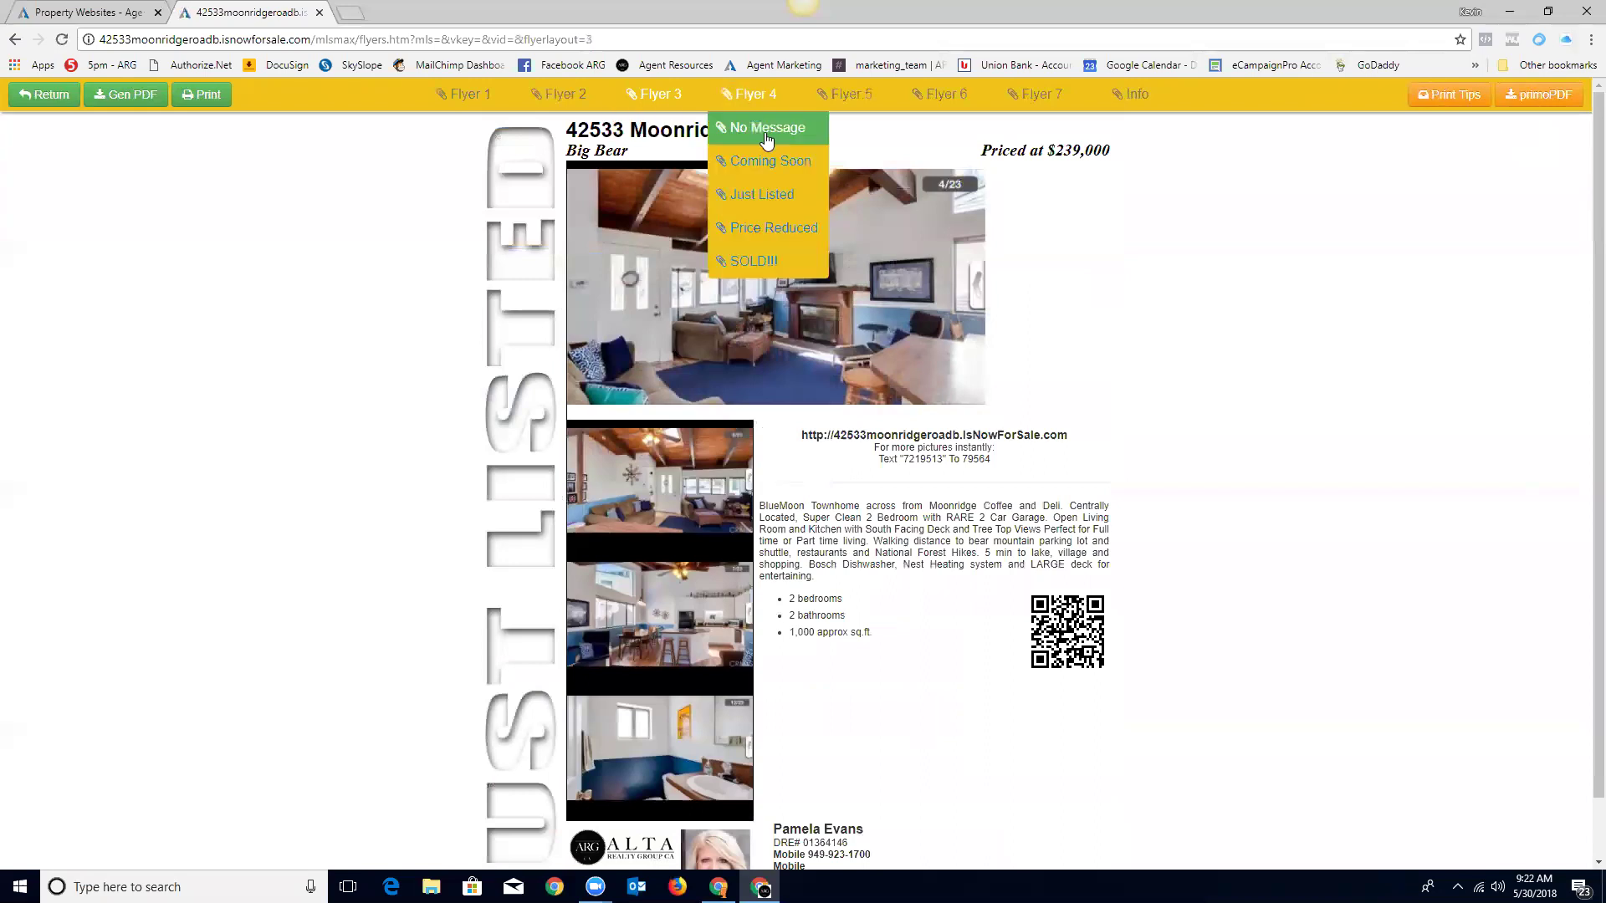
left_click(765, 161)
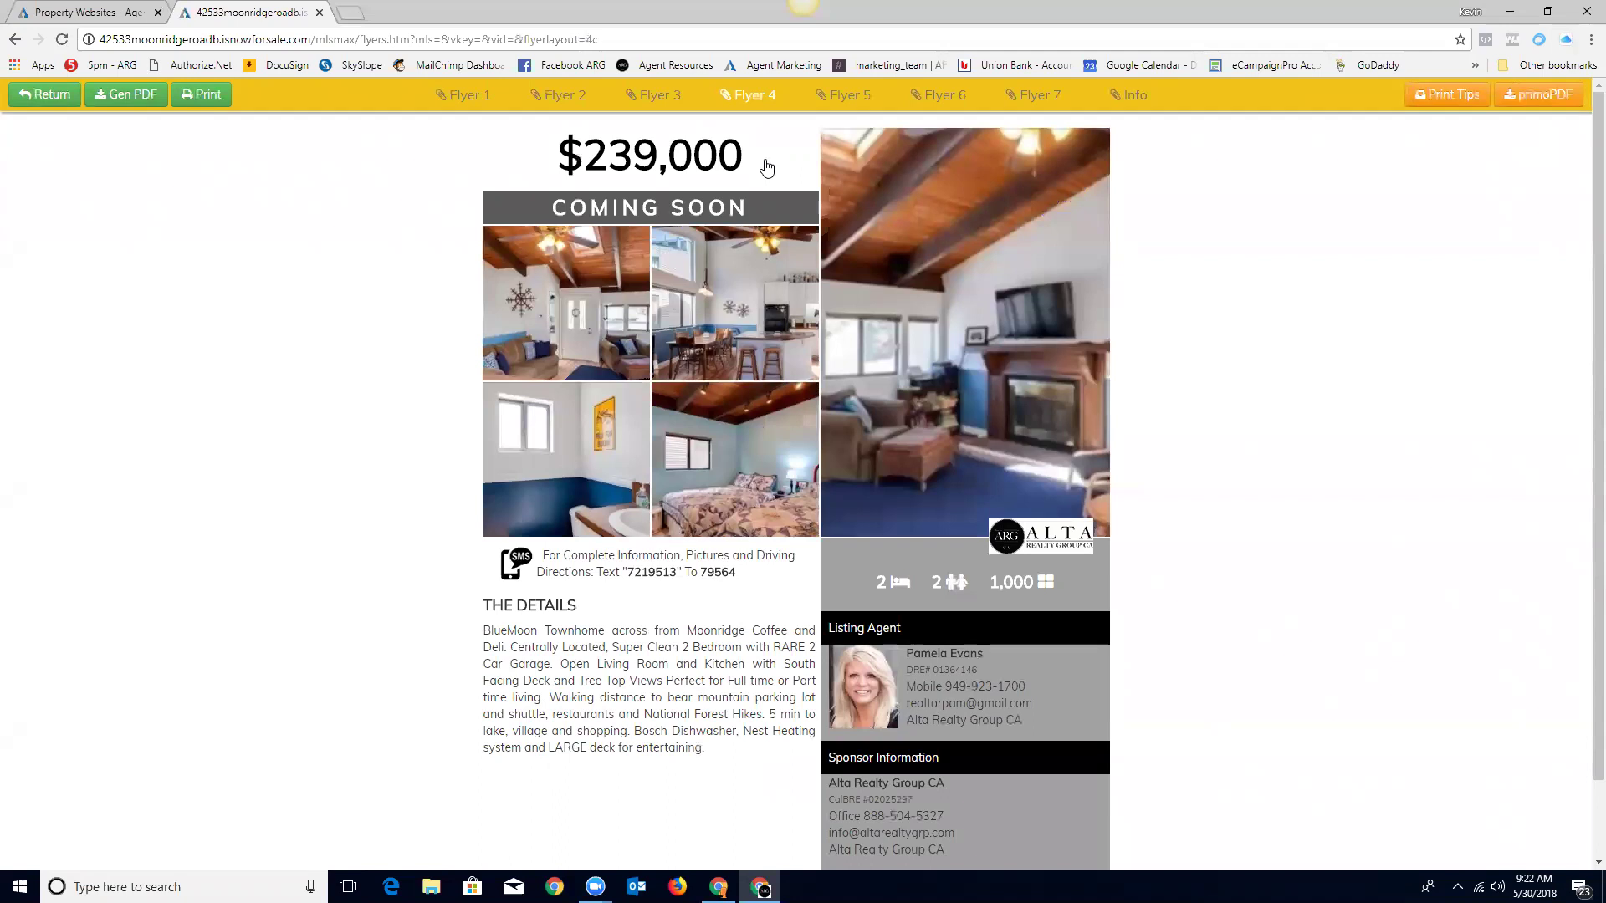
mouse_move(845, 93)
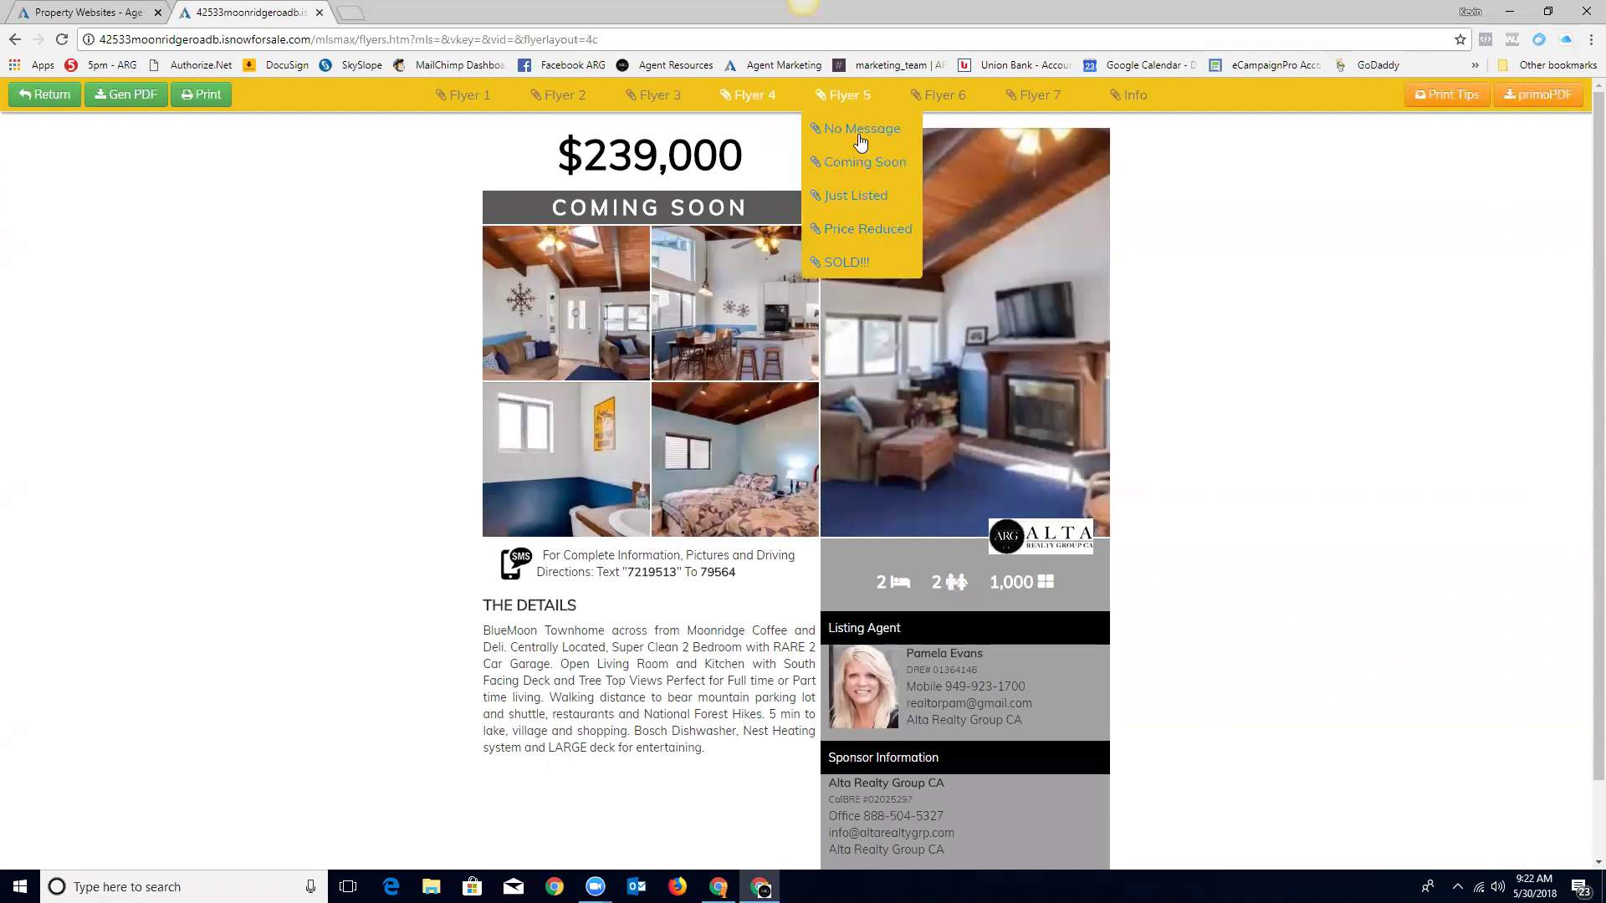
left_click(858, 231)
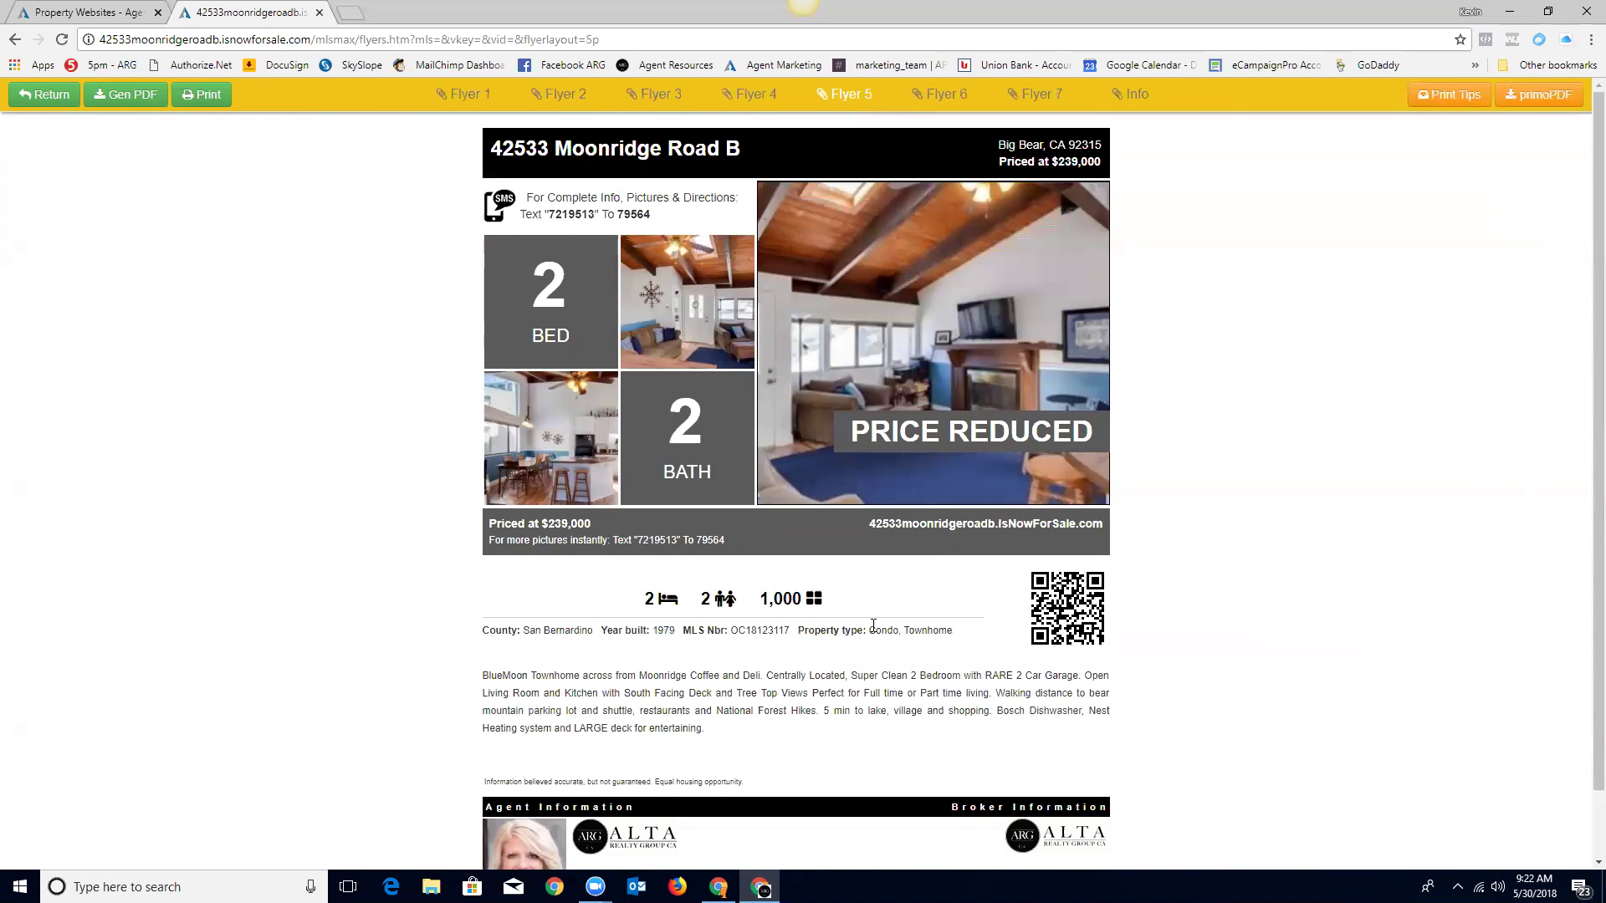
scroll(878, 627, "down", 1)
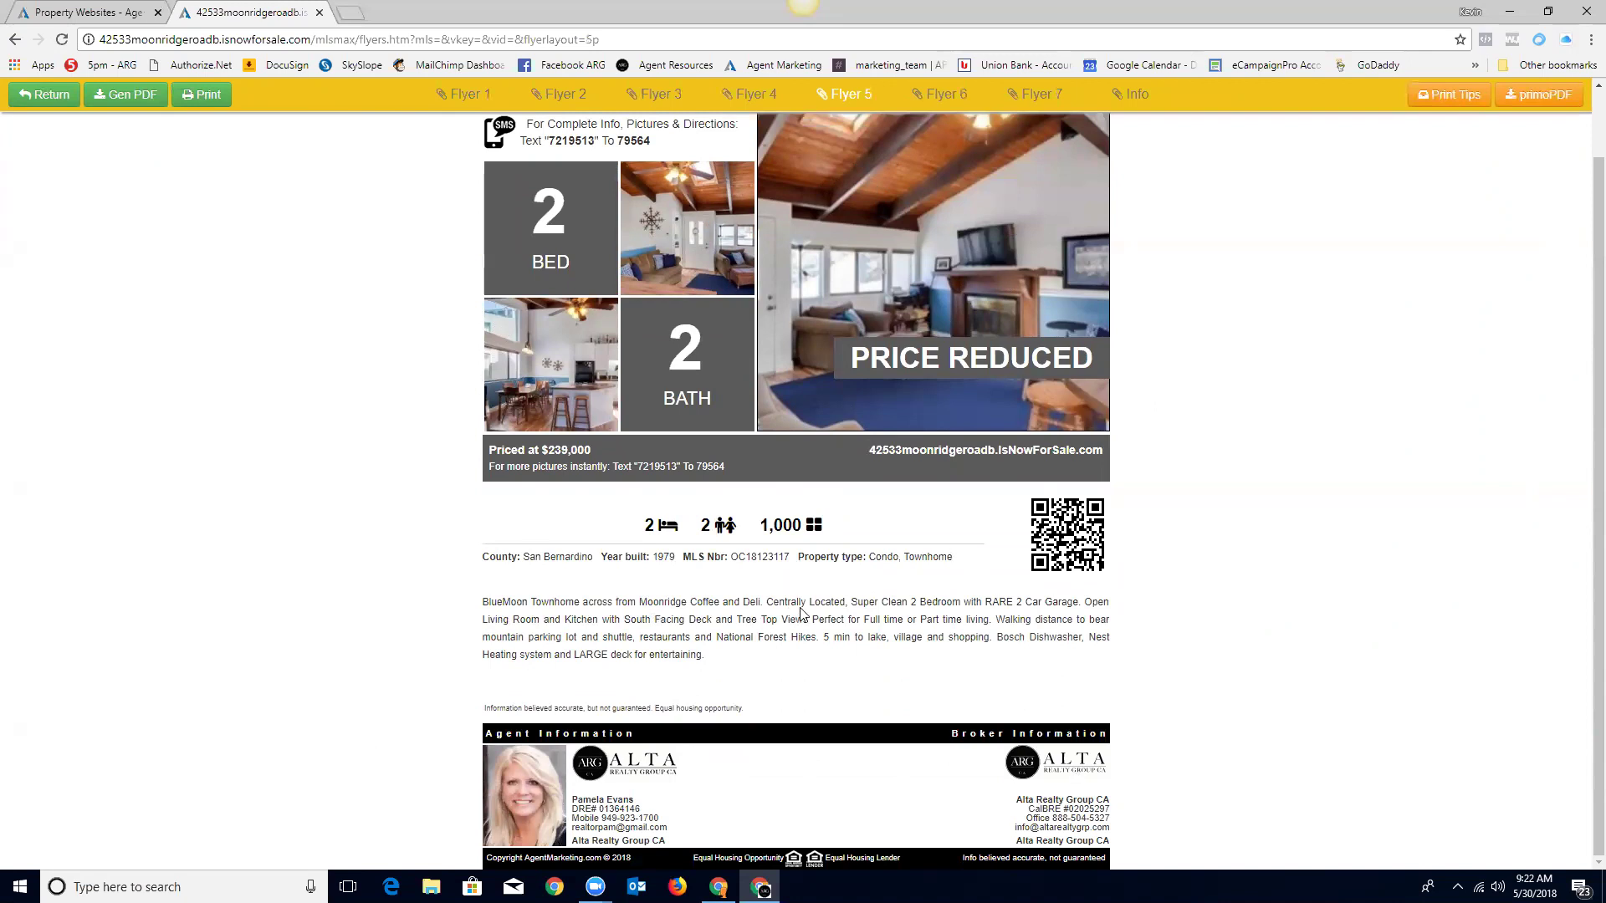
scroll(800, 615, "up", 1)
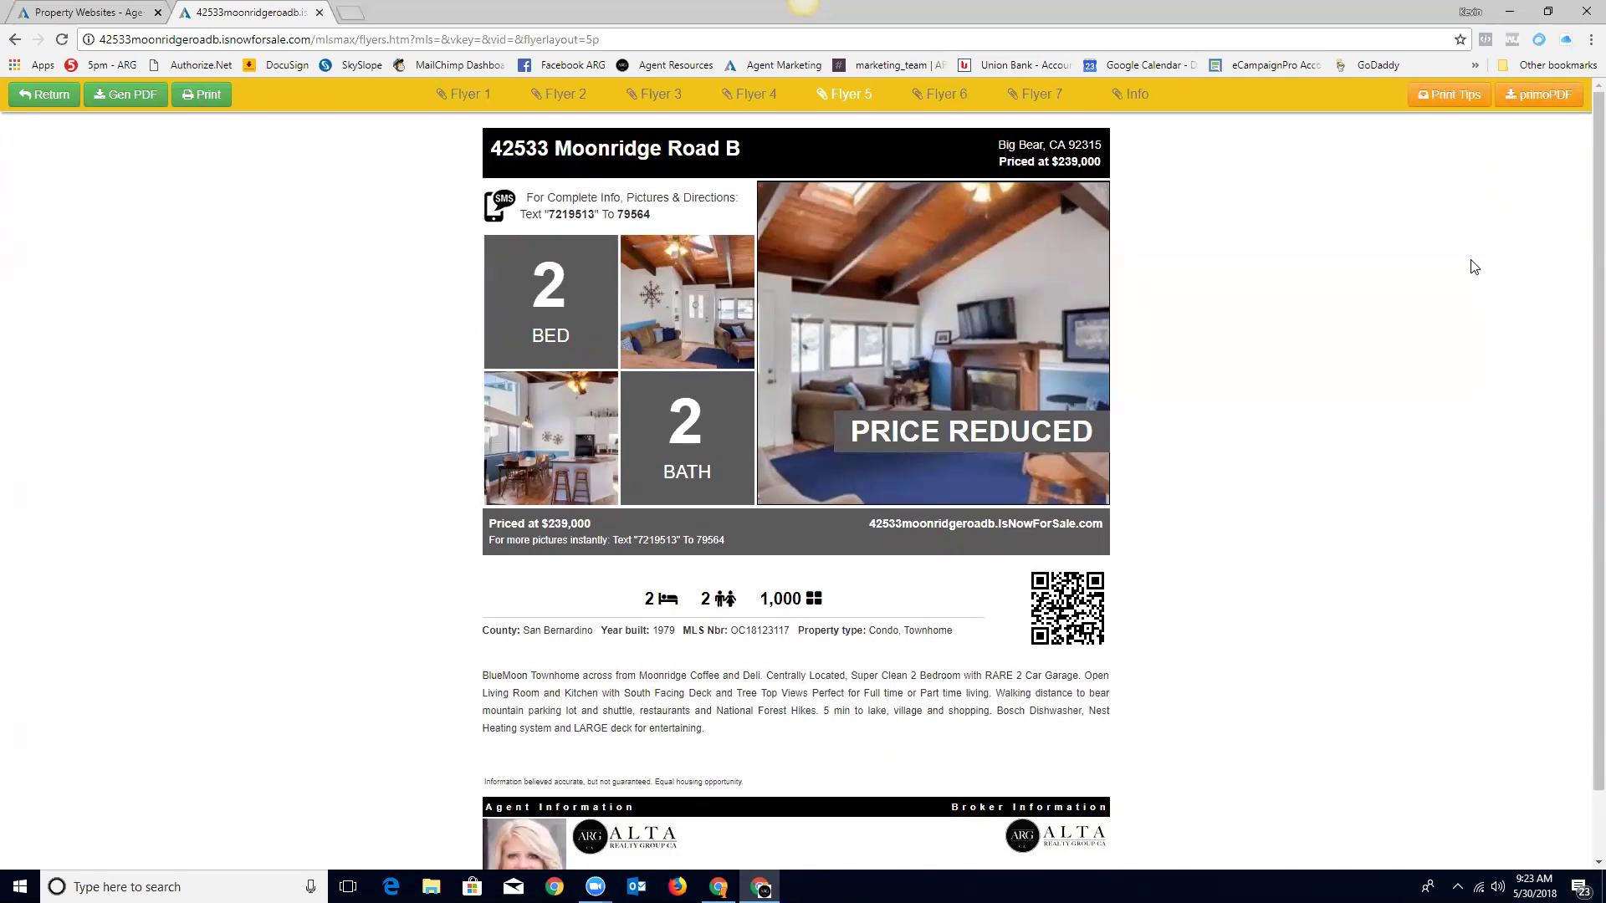
Step: Return to the BlueMoon Townhome property home page and copy its web address
left_click(52, 97)
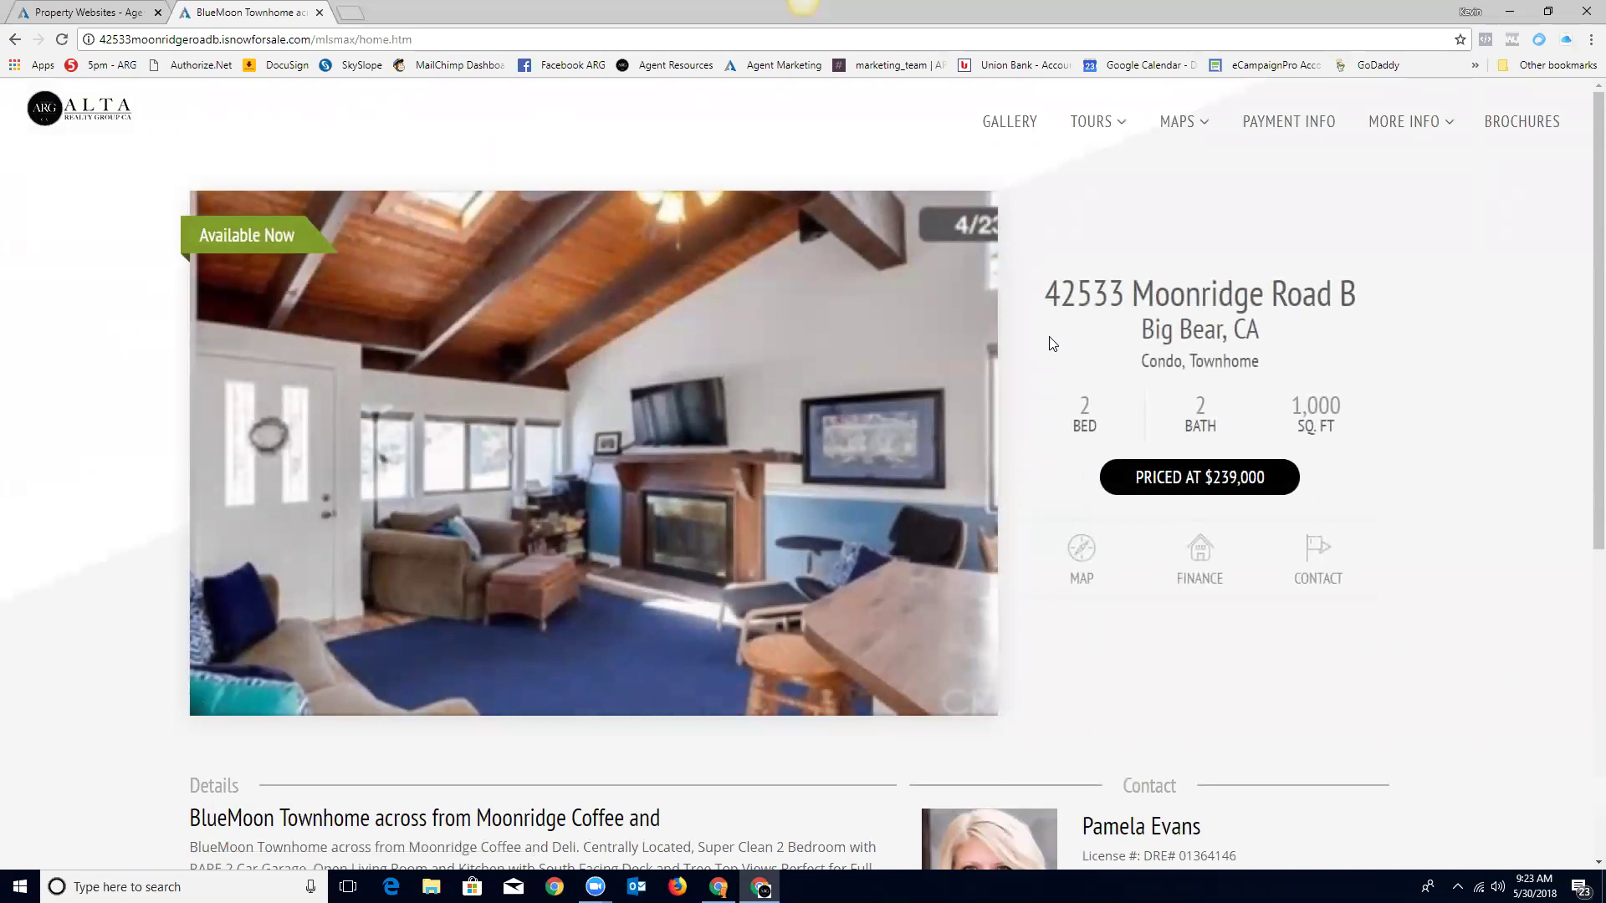
scroll(1043, 492, "down", 5)
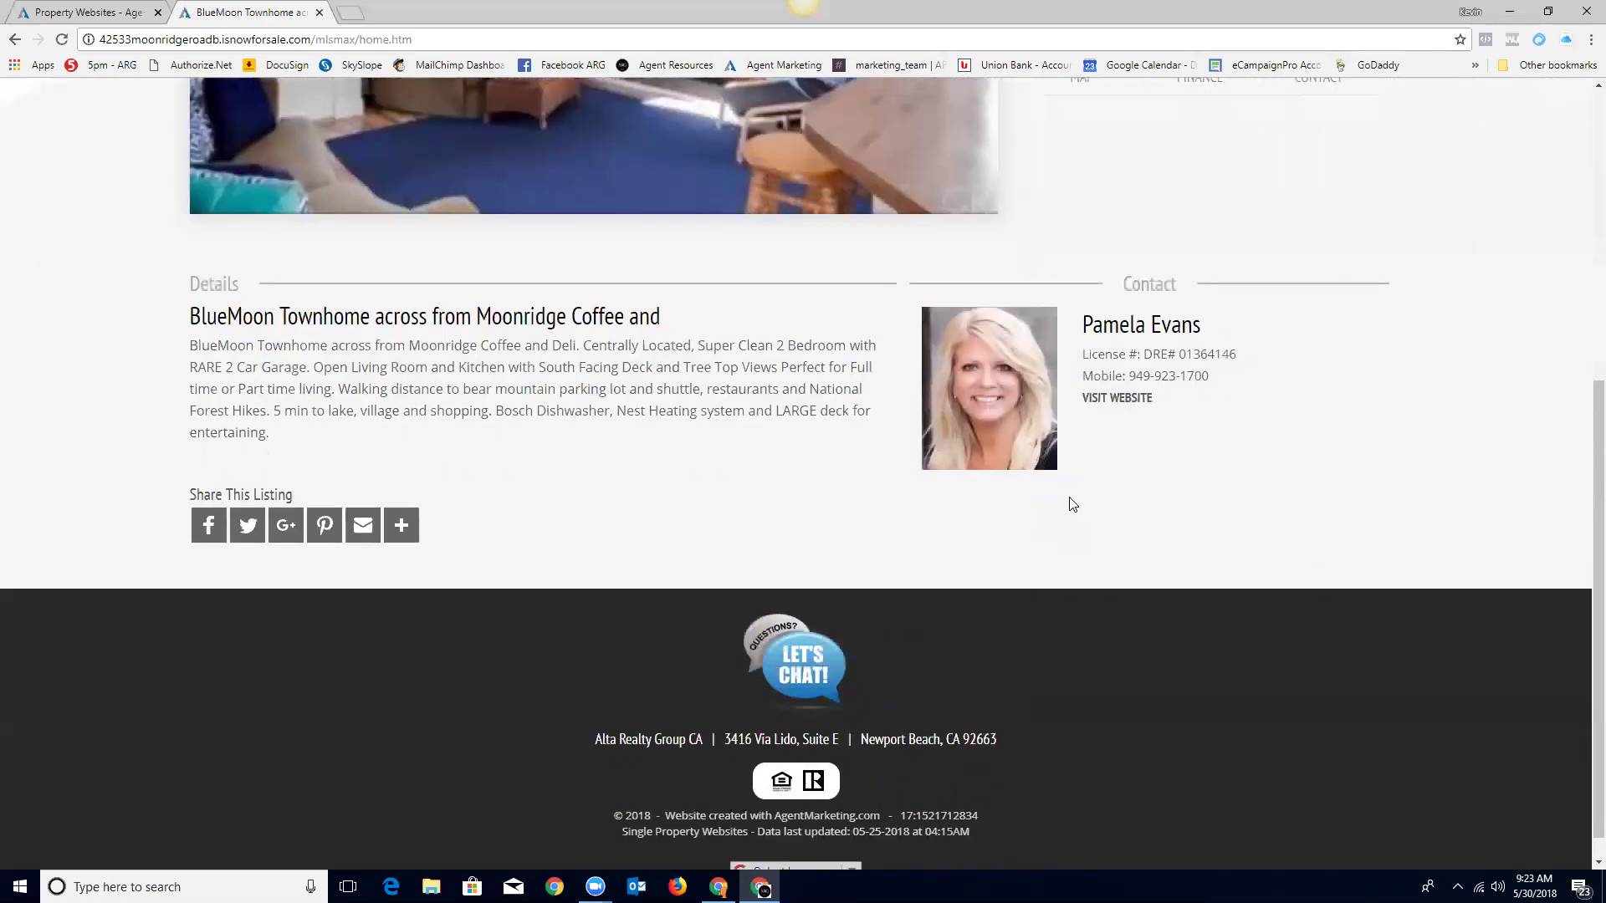
scroll(1070, 501, "up", 5)
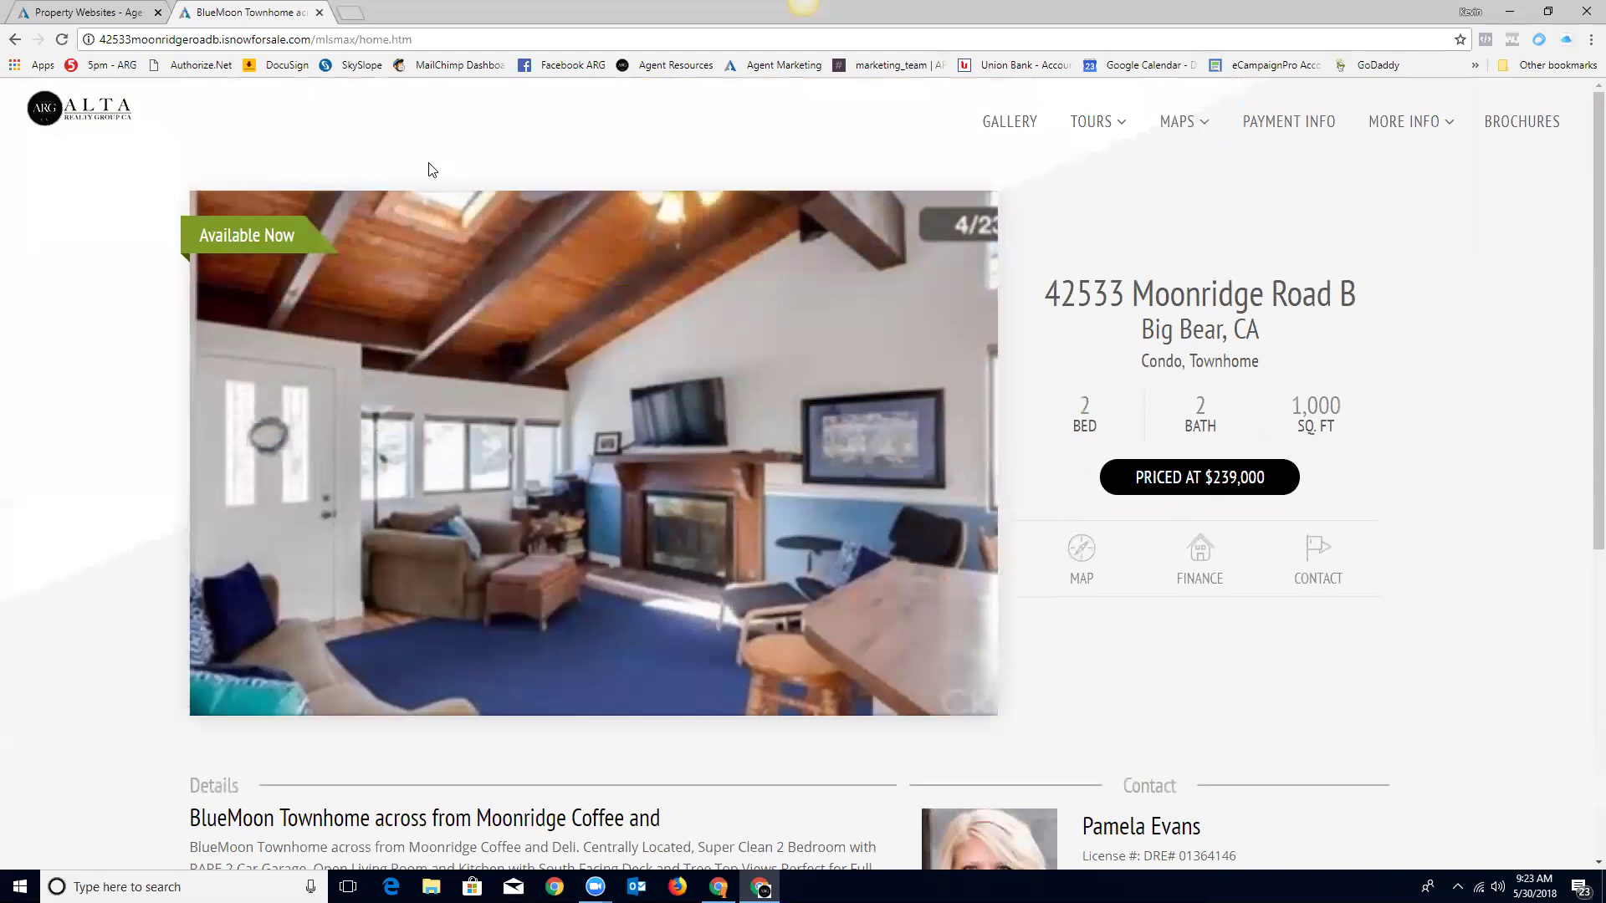
left_click(231, 42)
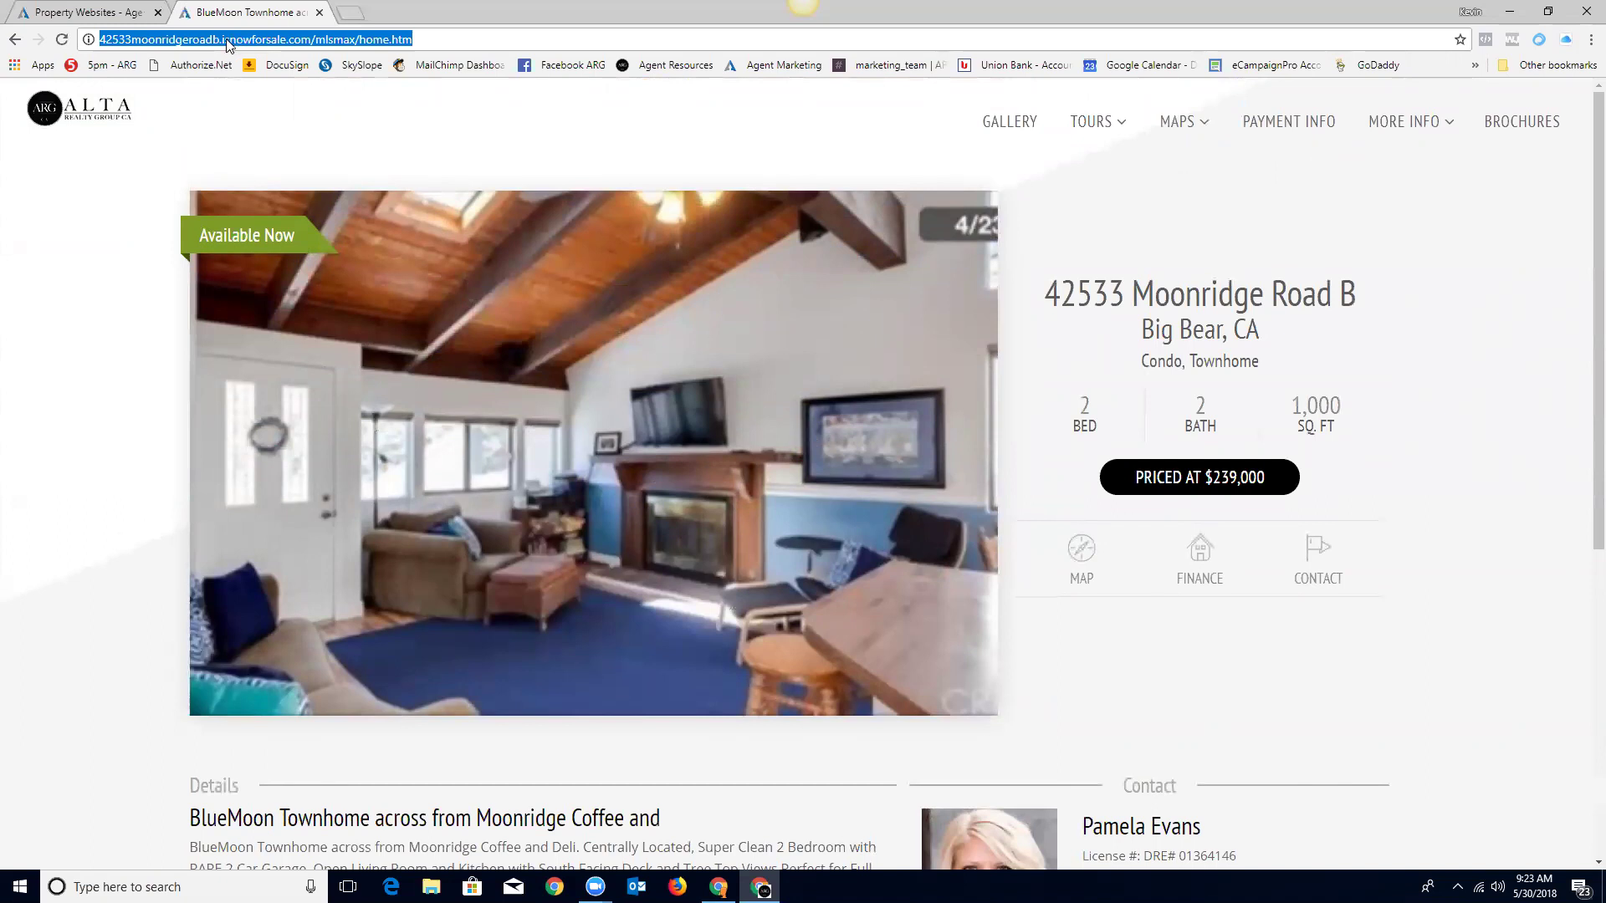
right_click(227, 44)
left_click(263, 105)
Step: Open the Alta Realty Group CA Facebook page in a new tab
left_click(356, 13)
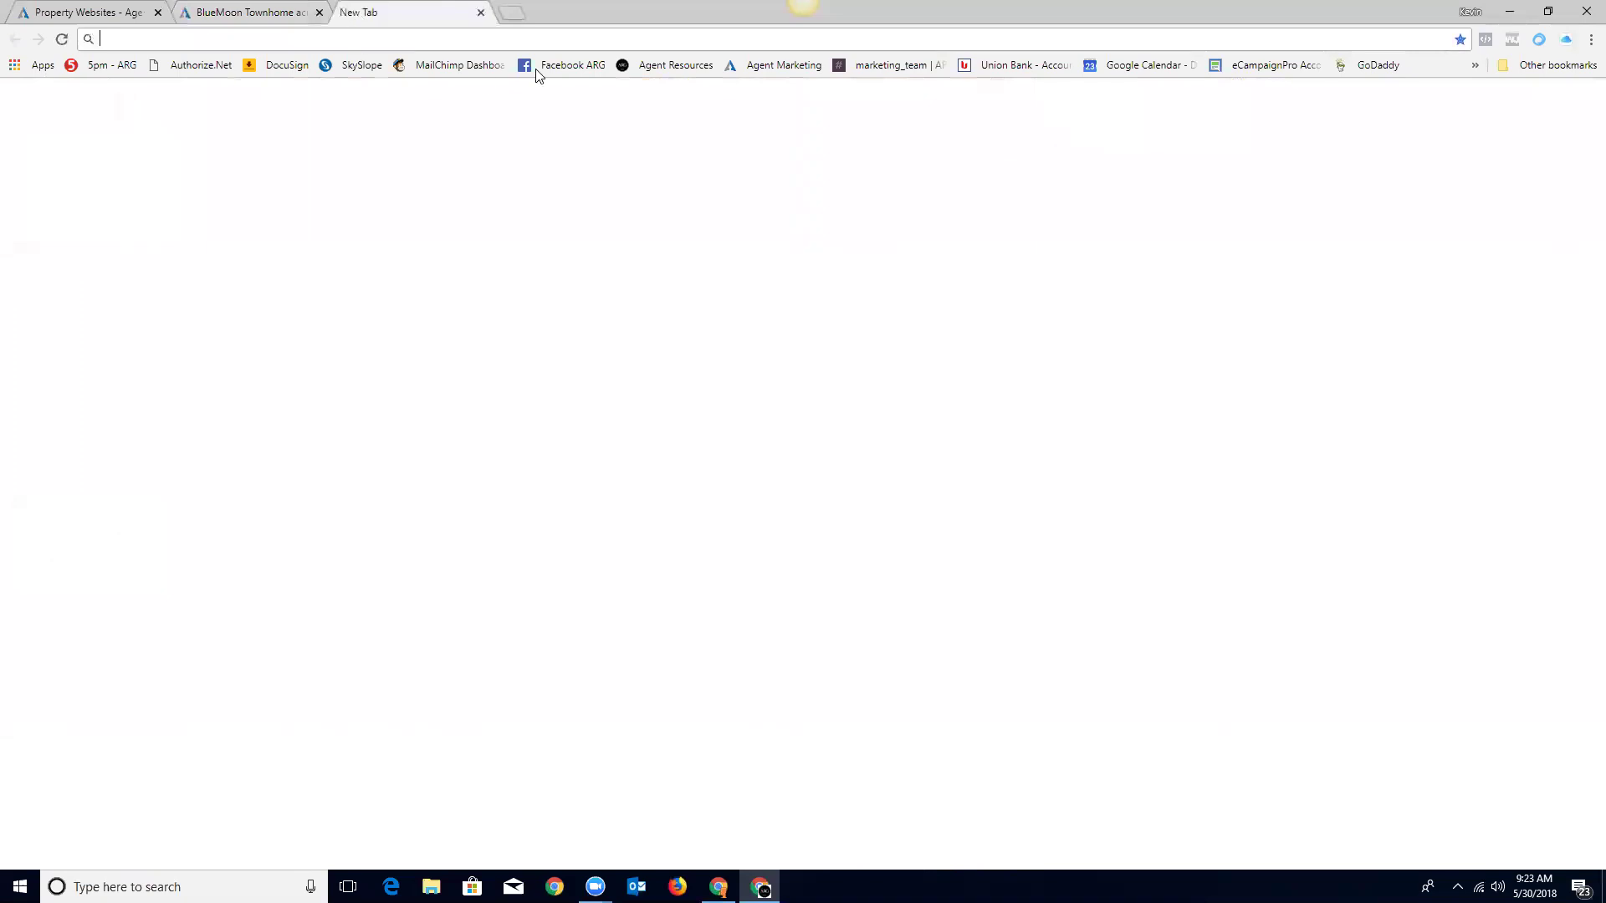
left_click(563, 65)
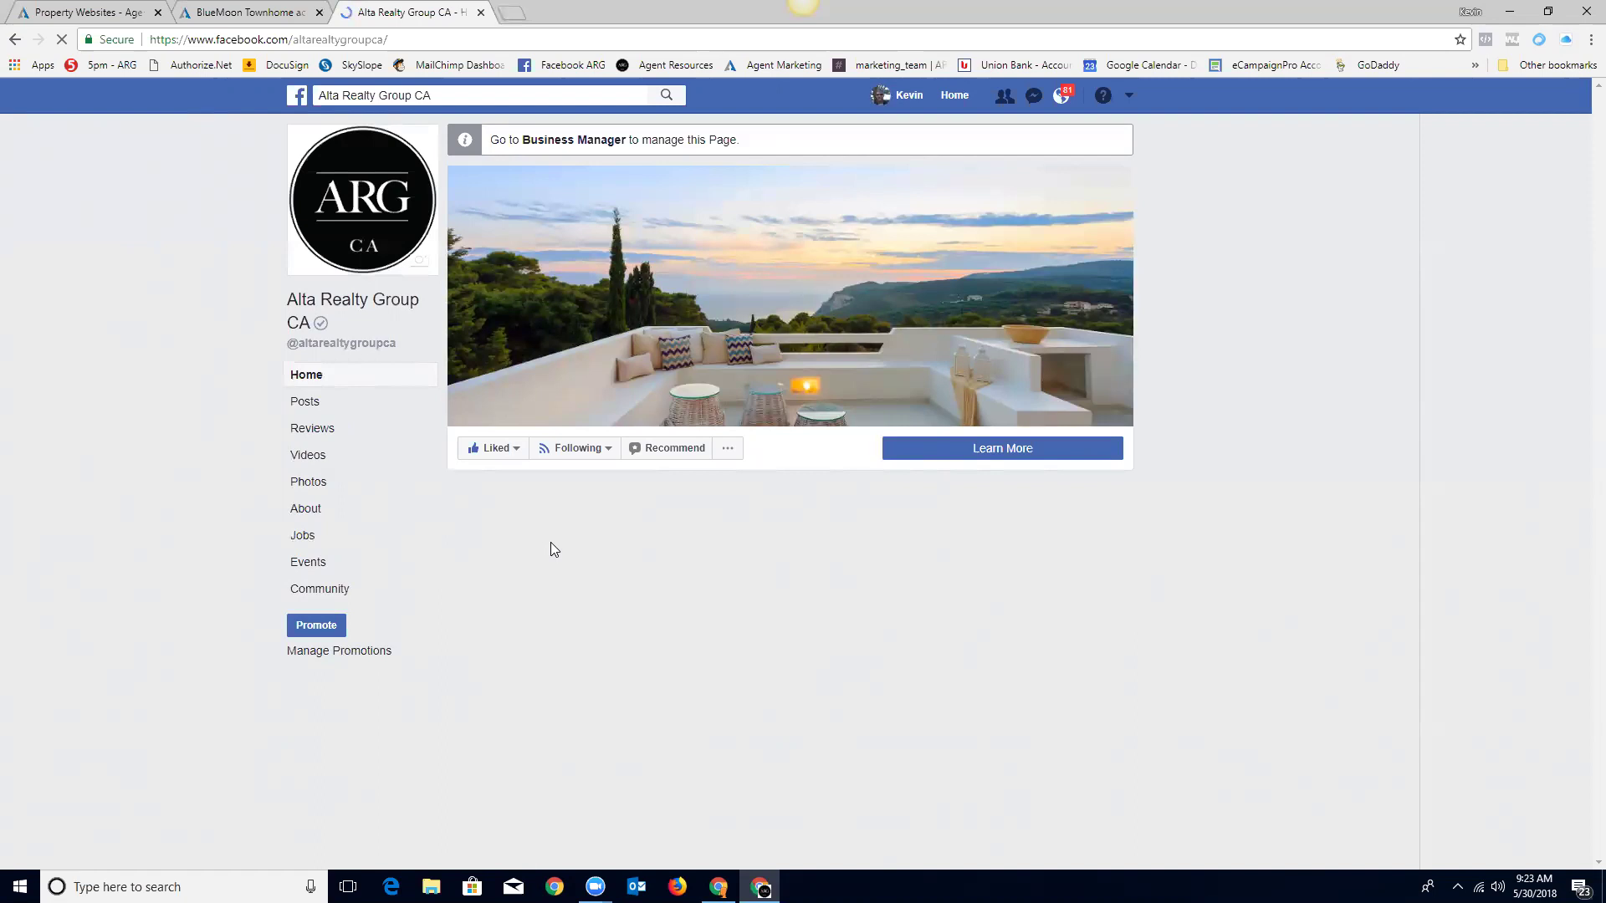
mouse_move(550, 543)
scroll(1241, 494, "down", 2)
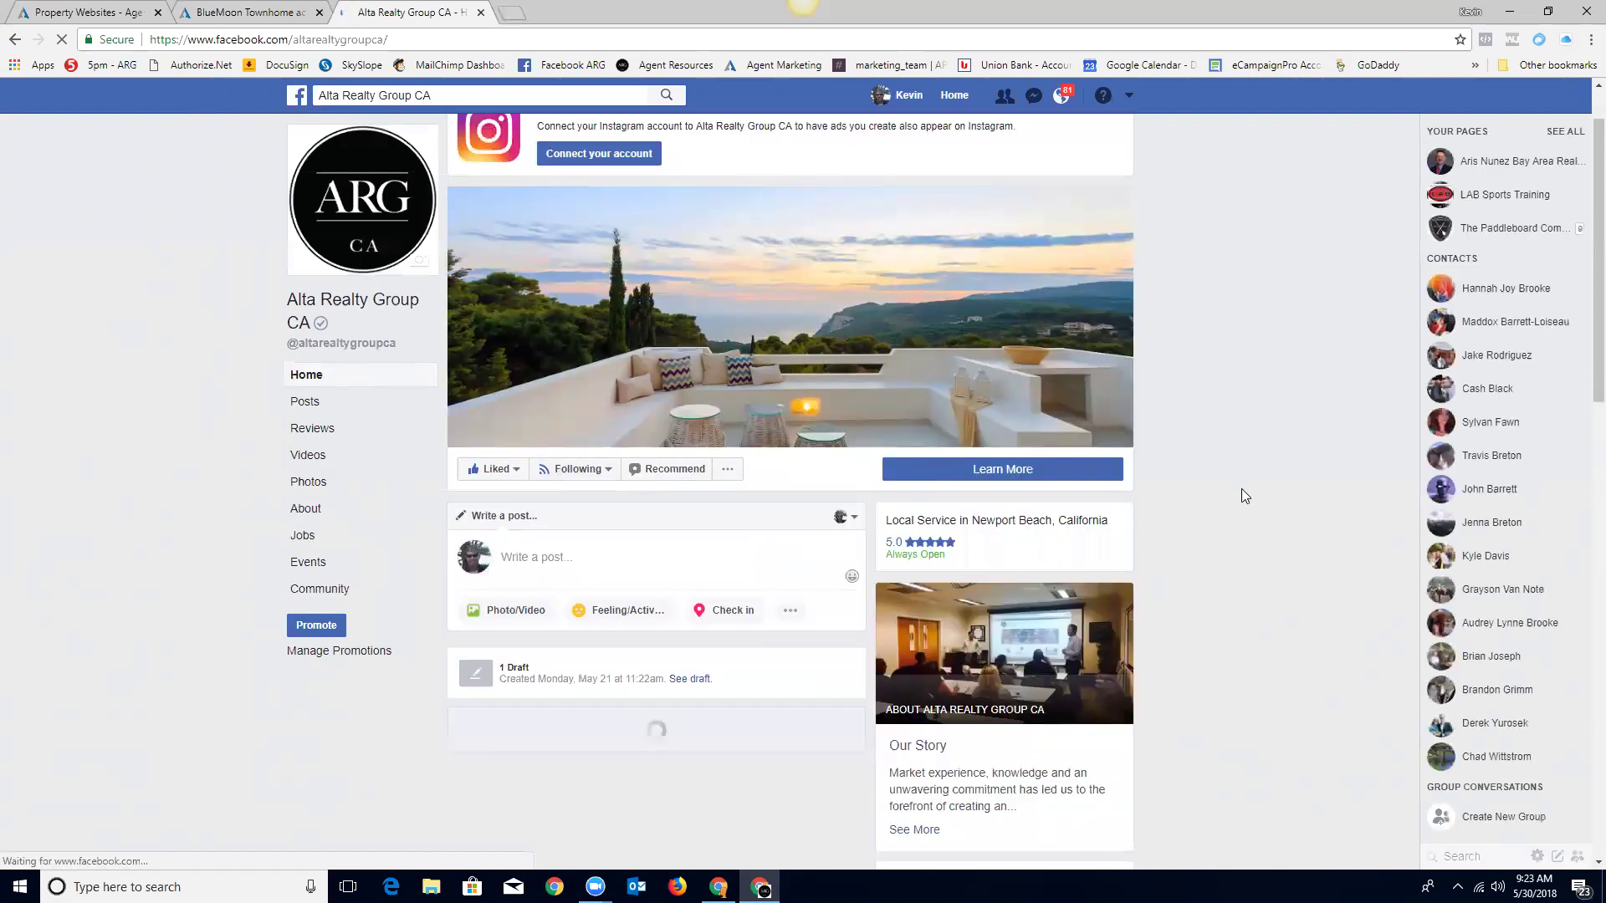
Step: Paste the property site link into a new post to preview it, then leave without publishing
left_click(527, 466)
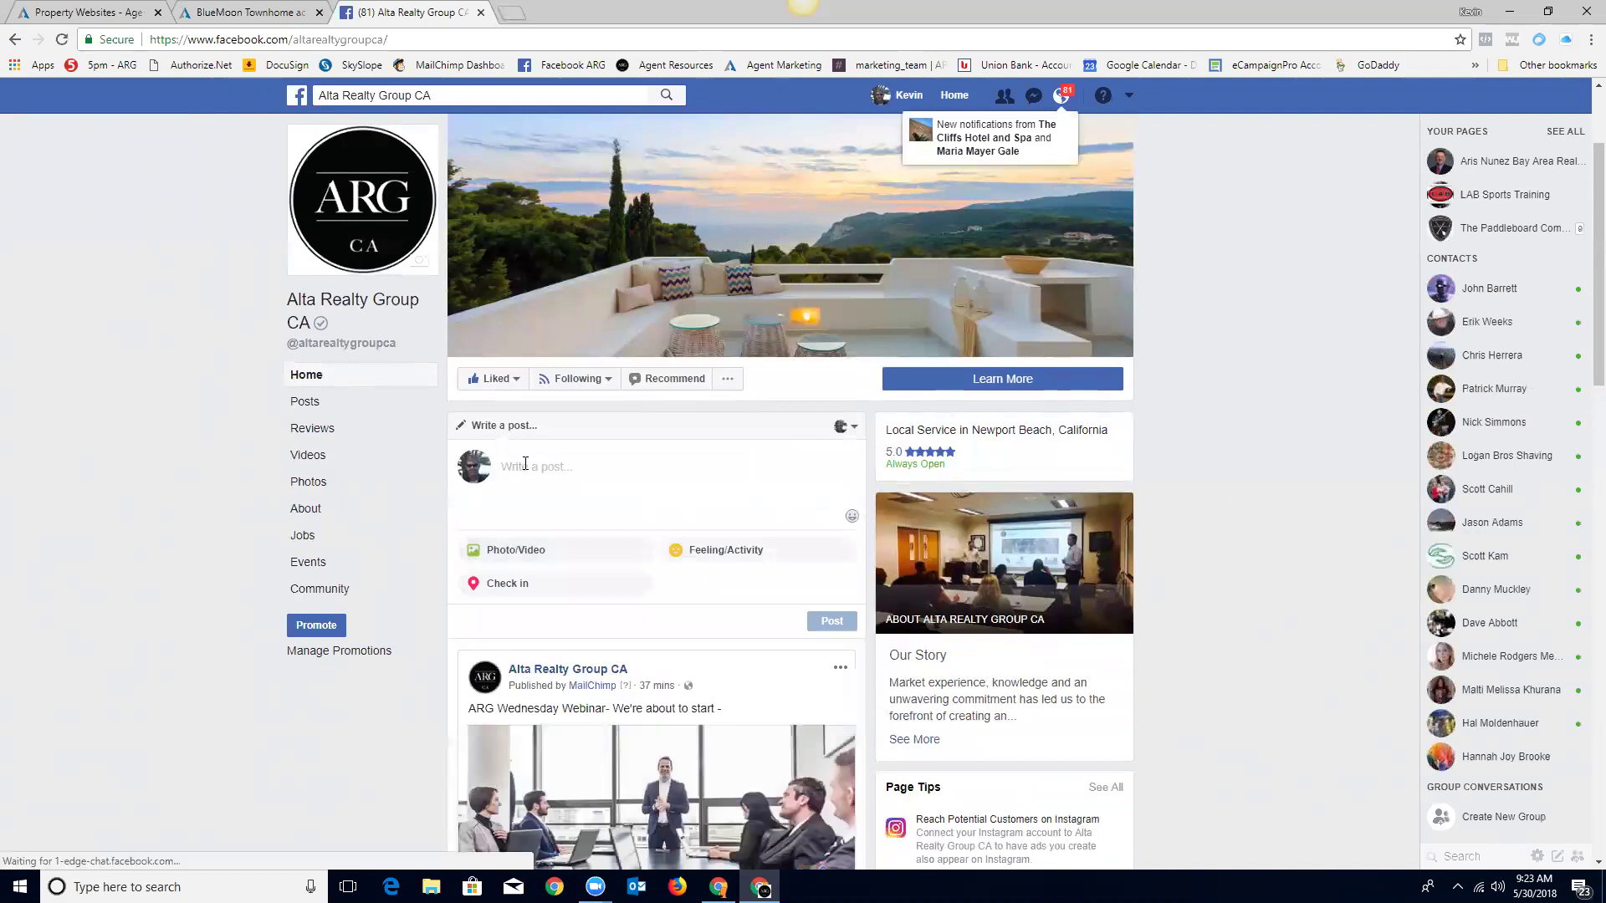
right_click(527, 469)
left_click(586, 565)
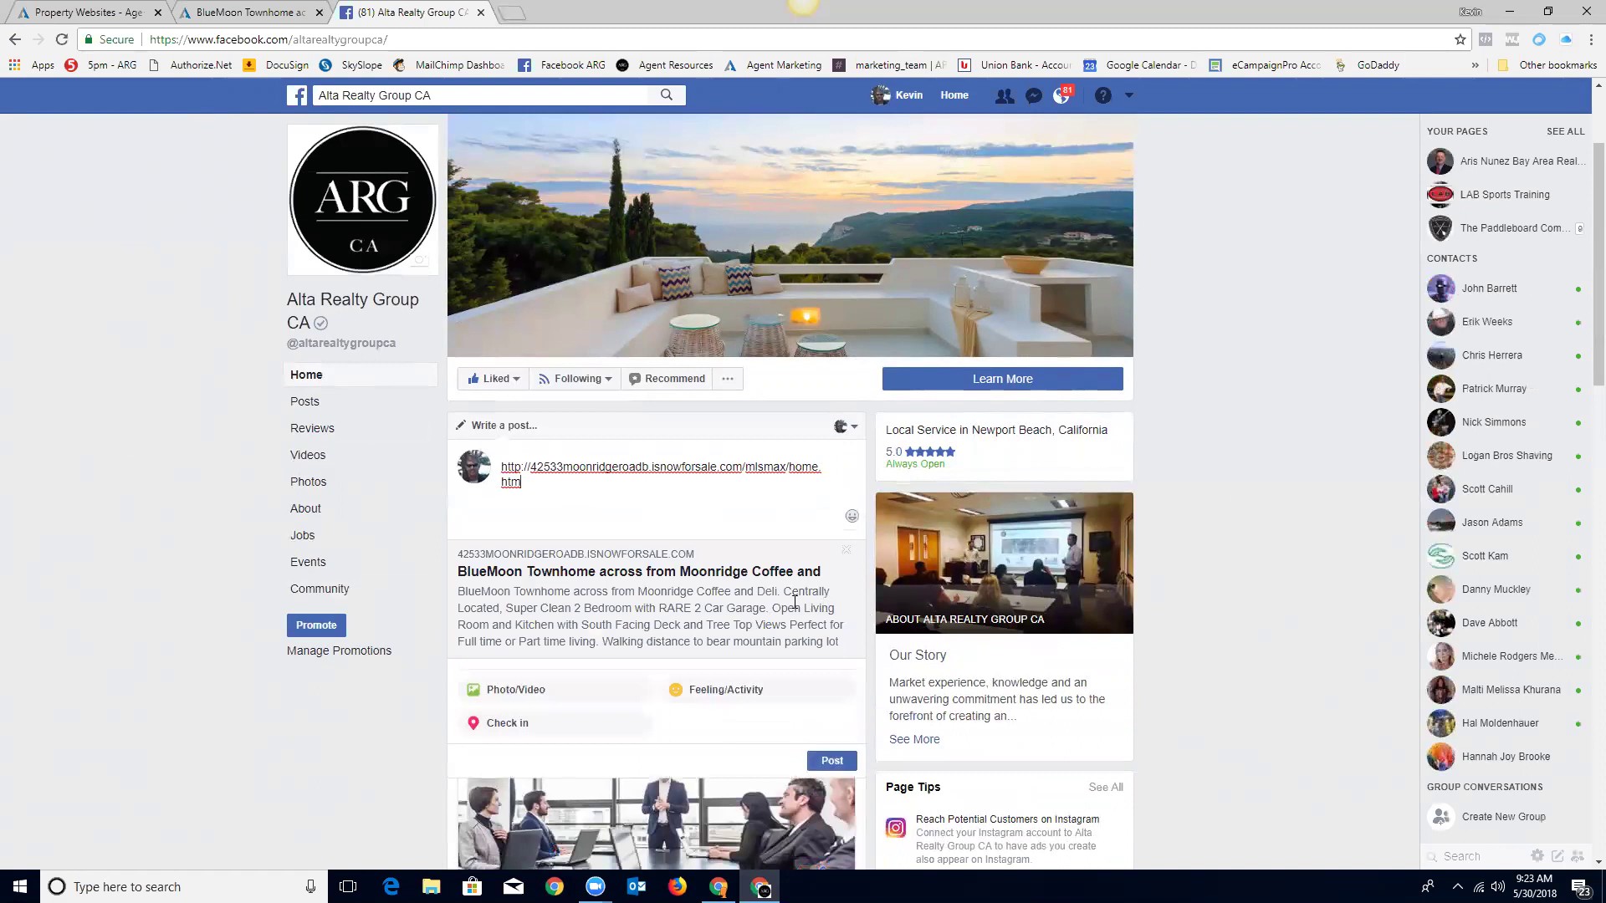
scroll(795, 602, "down", 1)
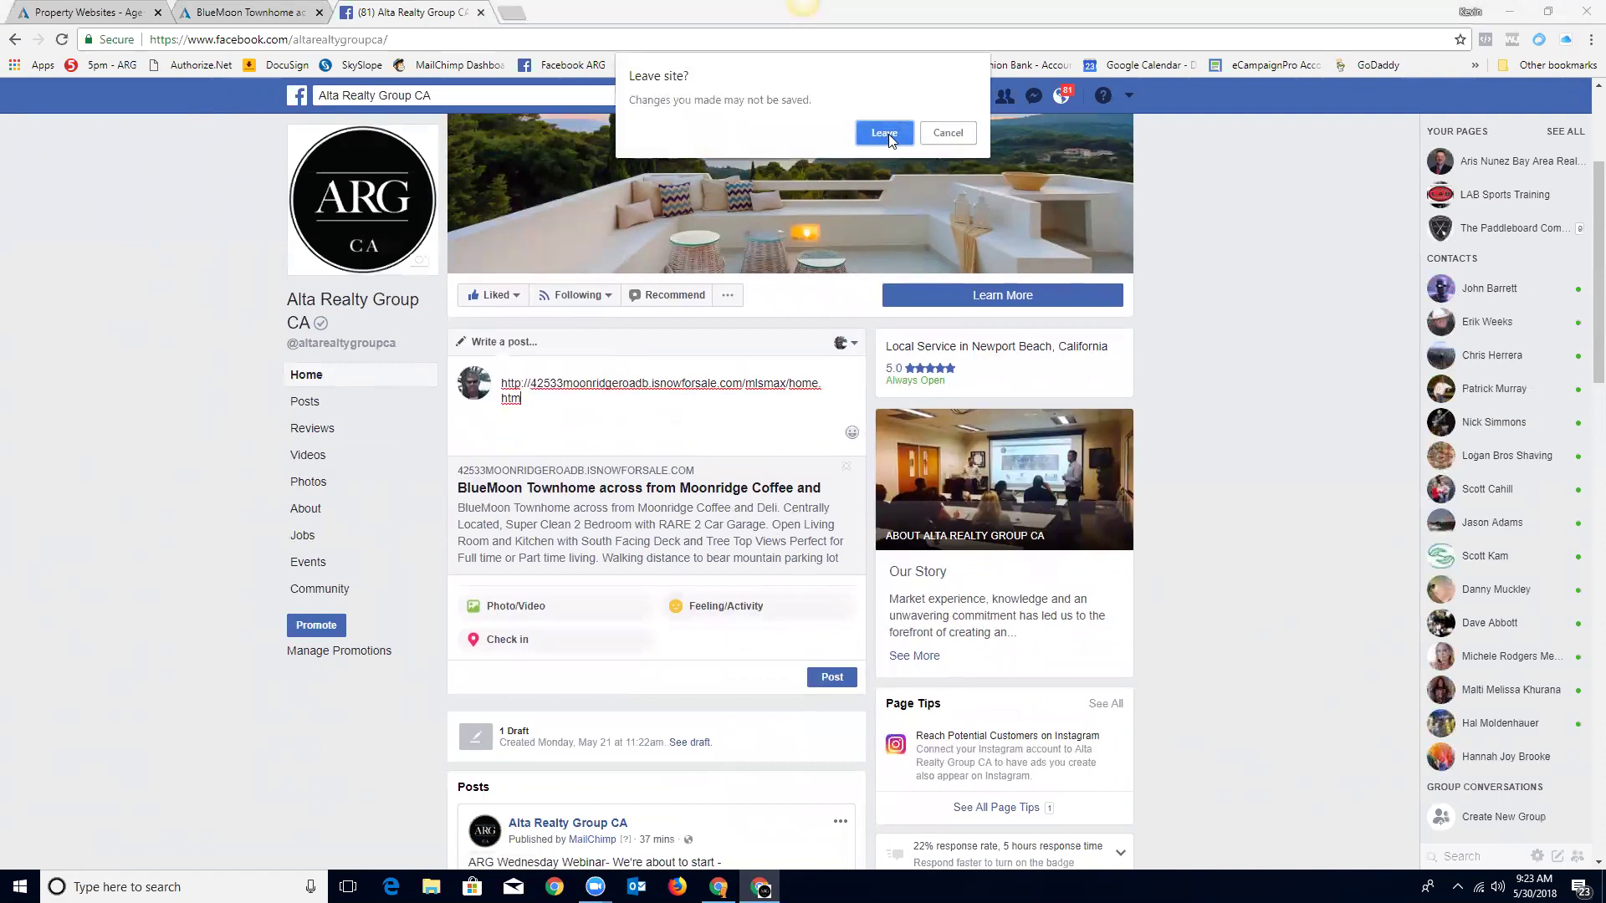
left_click(887, 134)
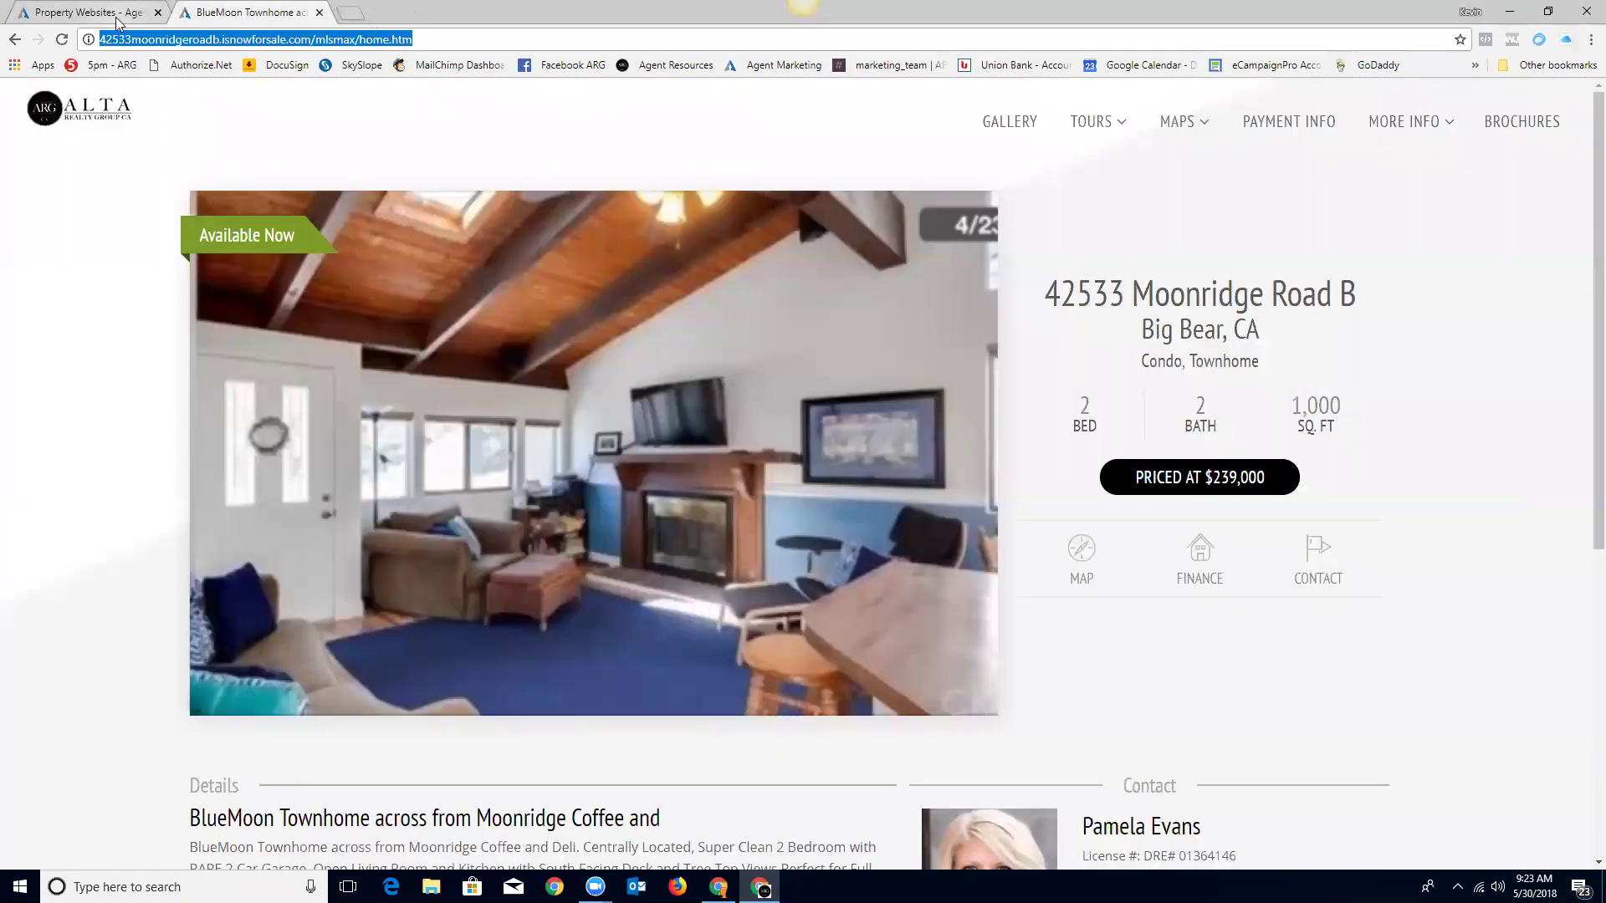
left_click(118, 17)
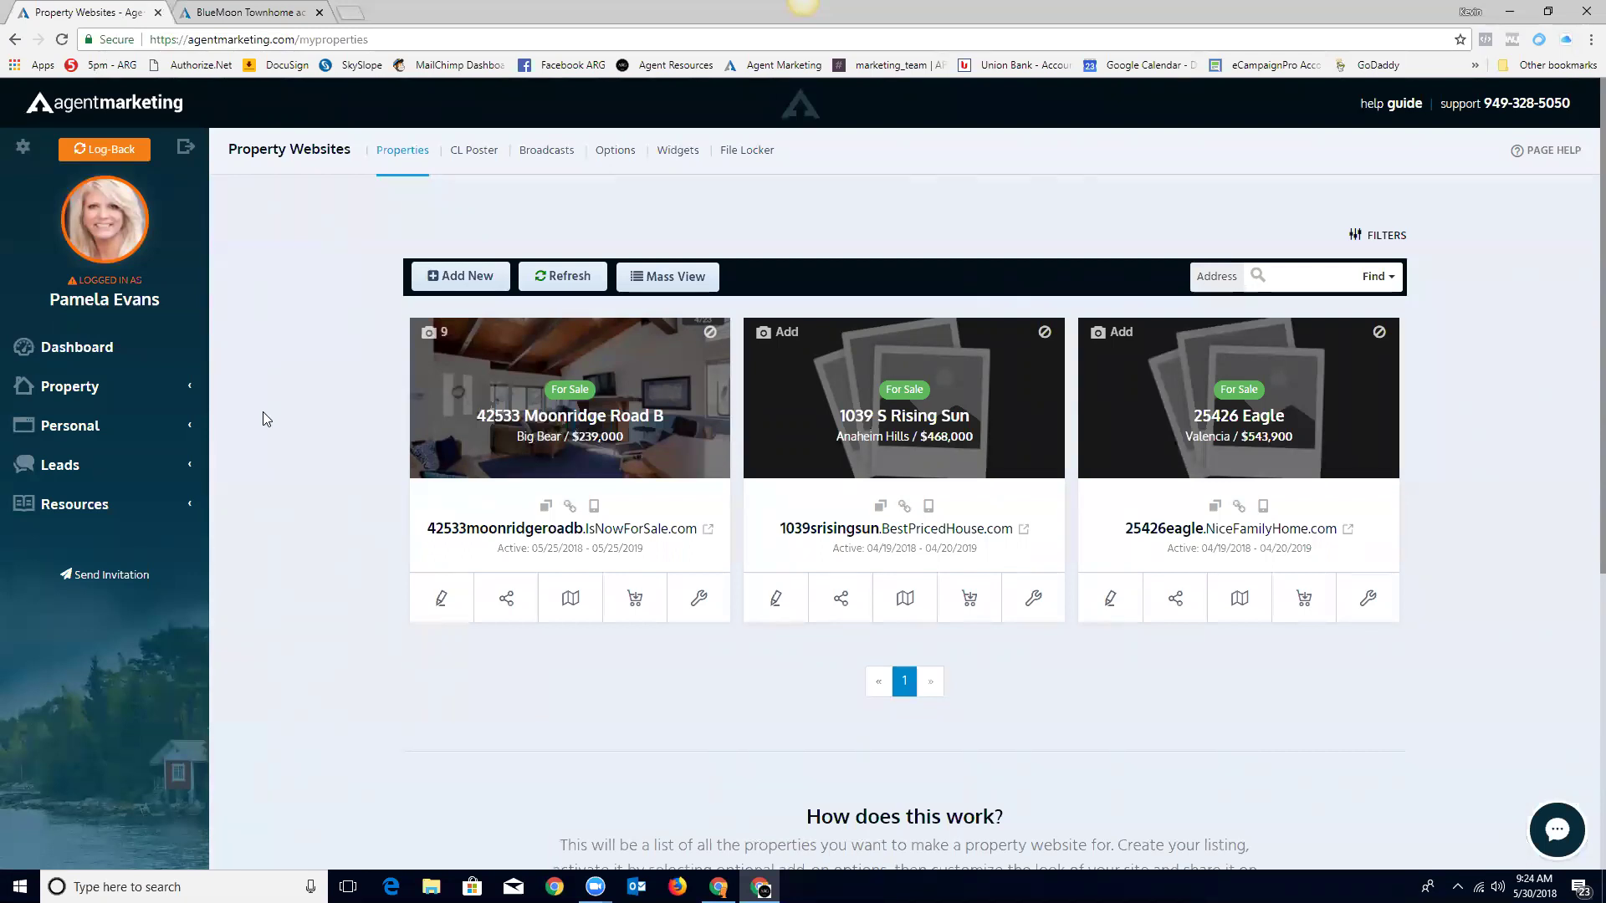
left_click(443, 613)
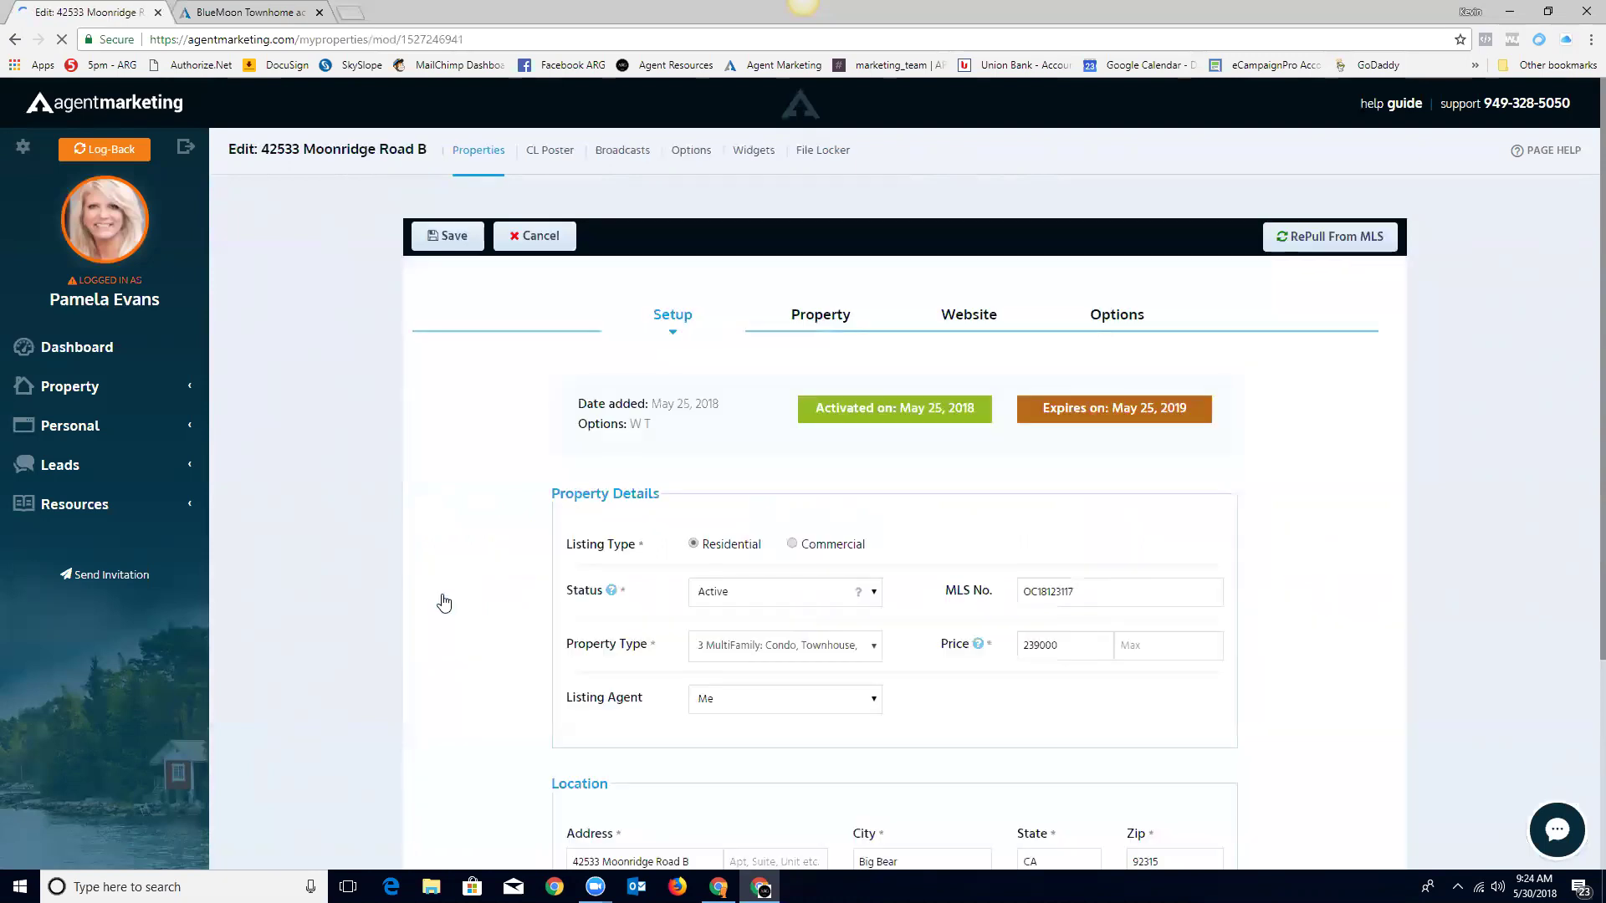
scroll(1276, 541, "down", 1)
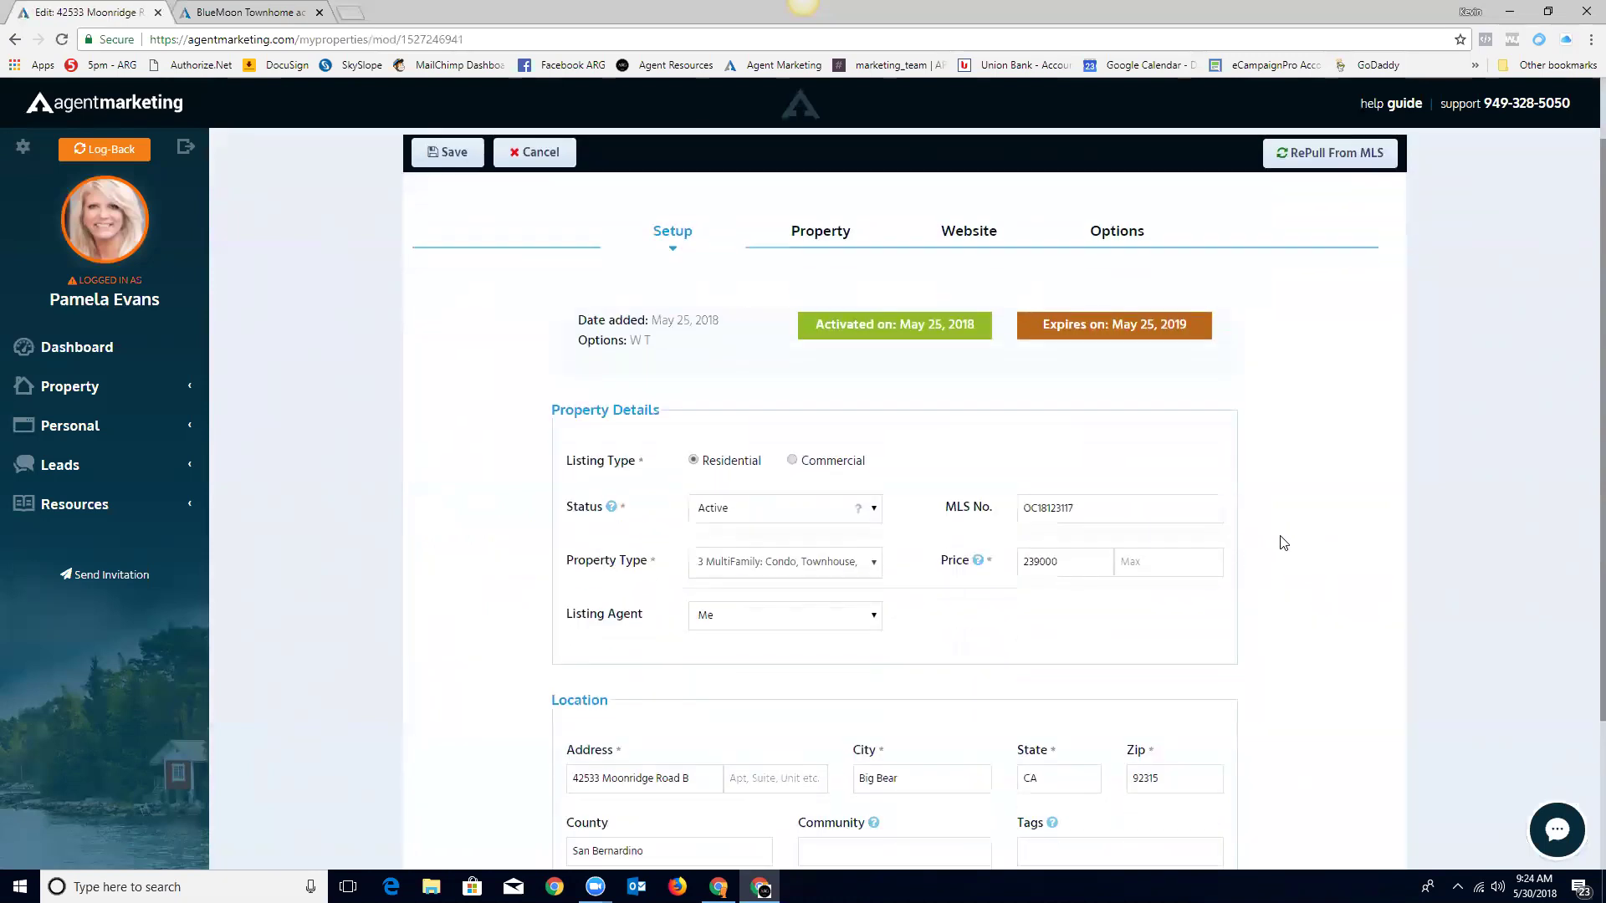
scroll(1283, 542, "down", 2)
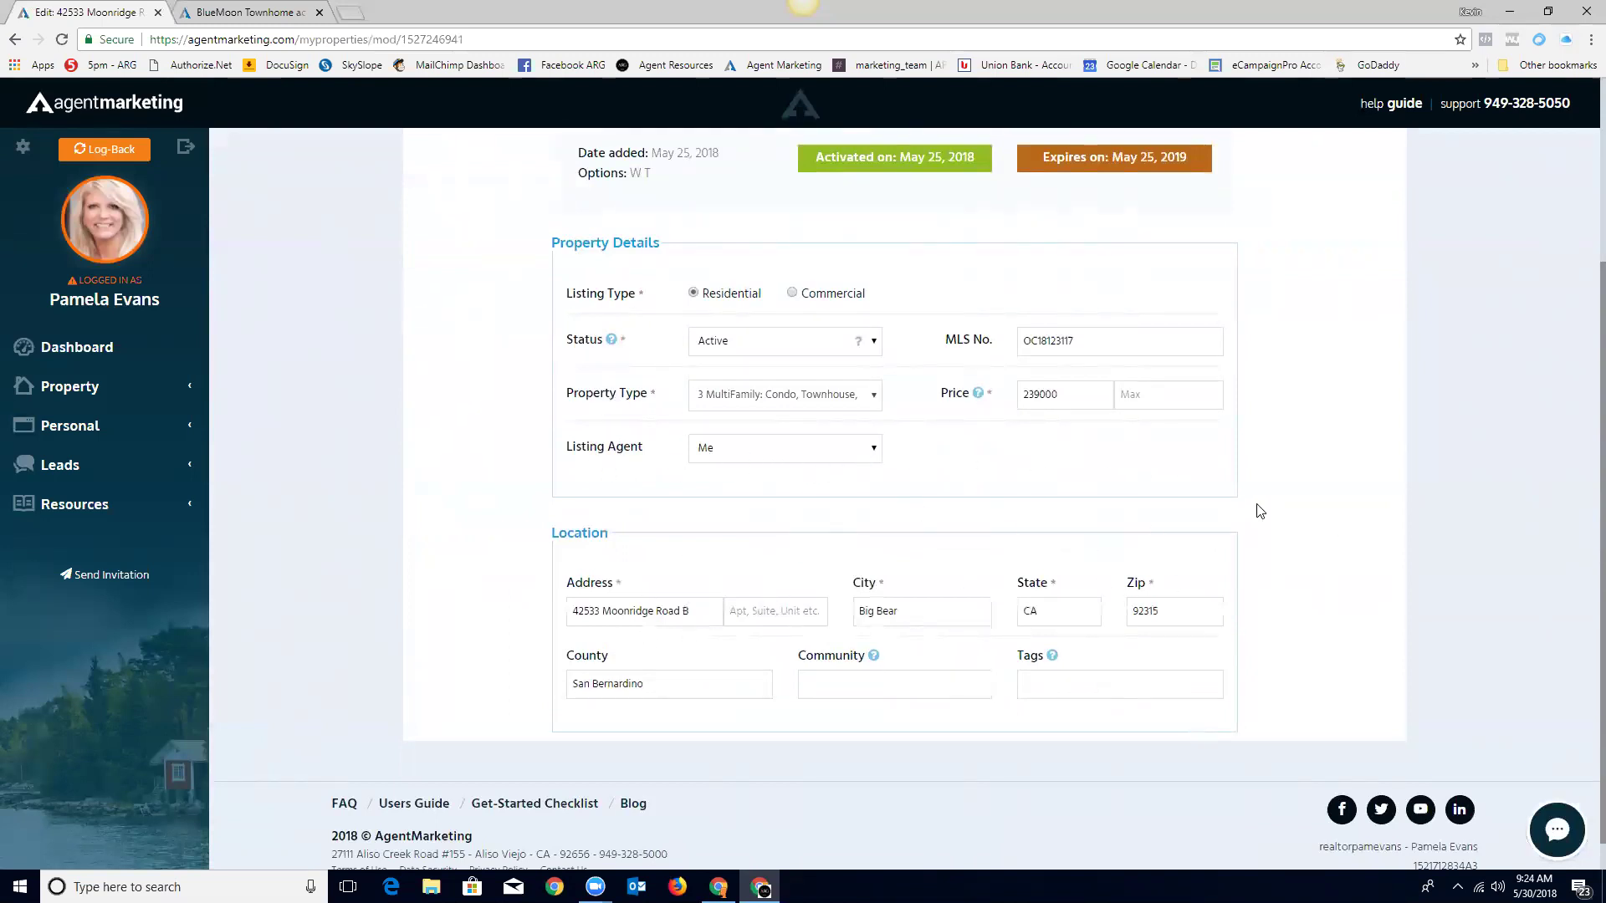
scroll(1255, 512, "up", 3)
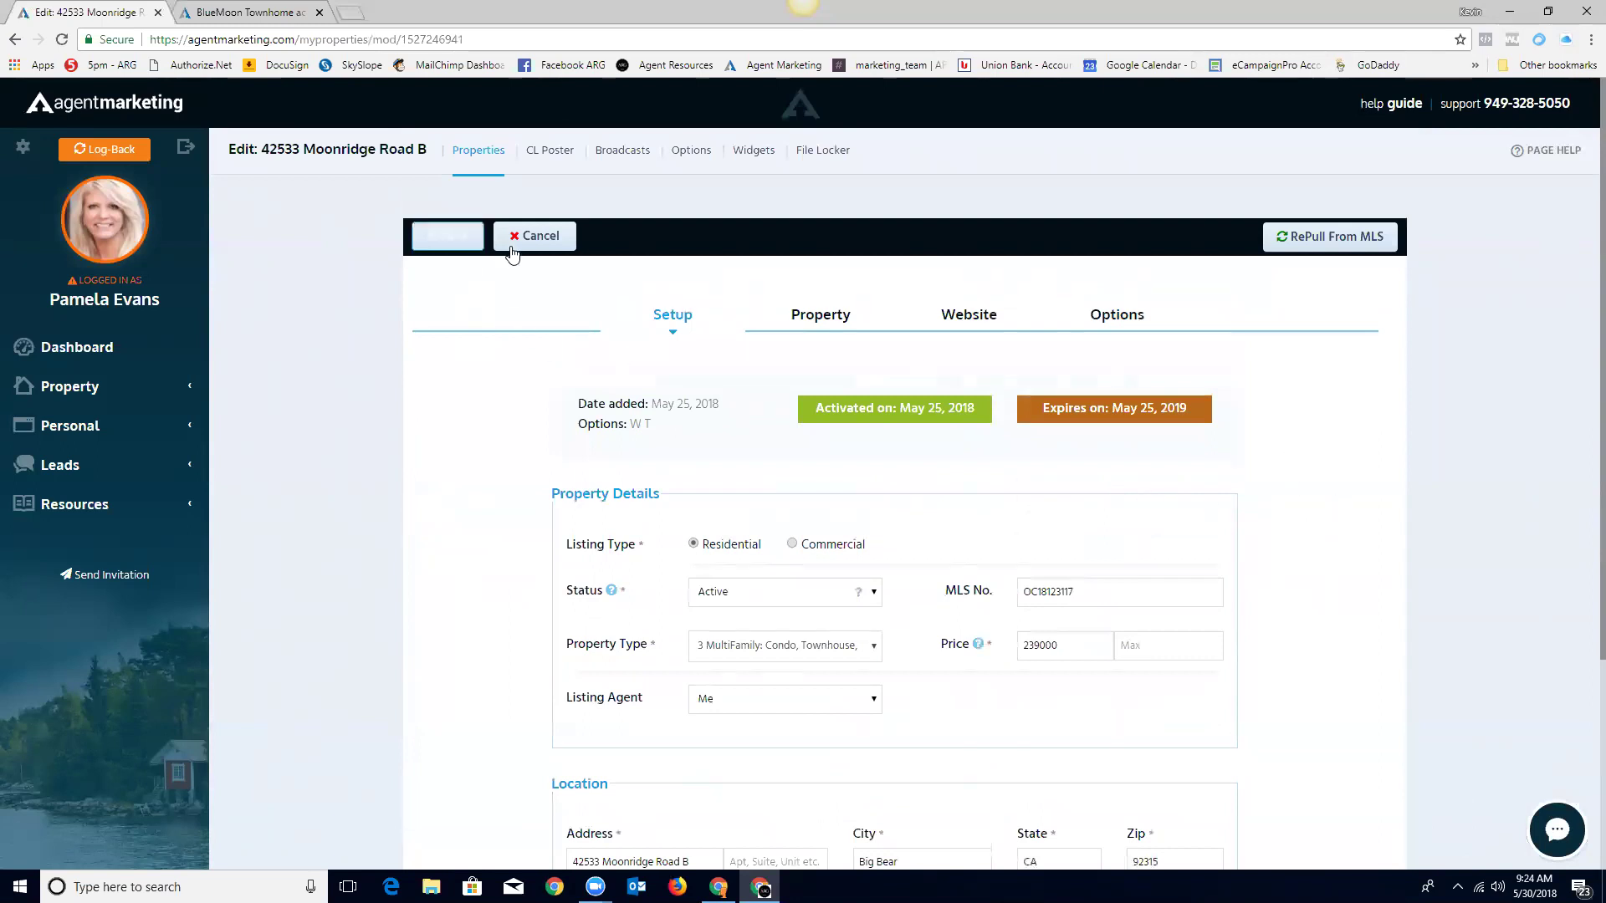
left_click(511, 246)
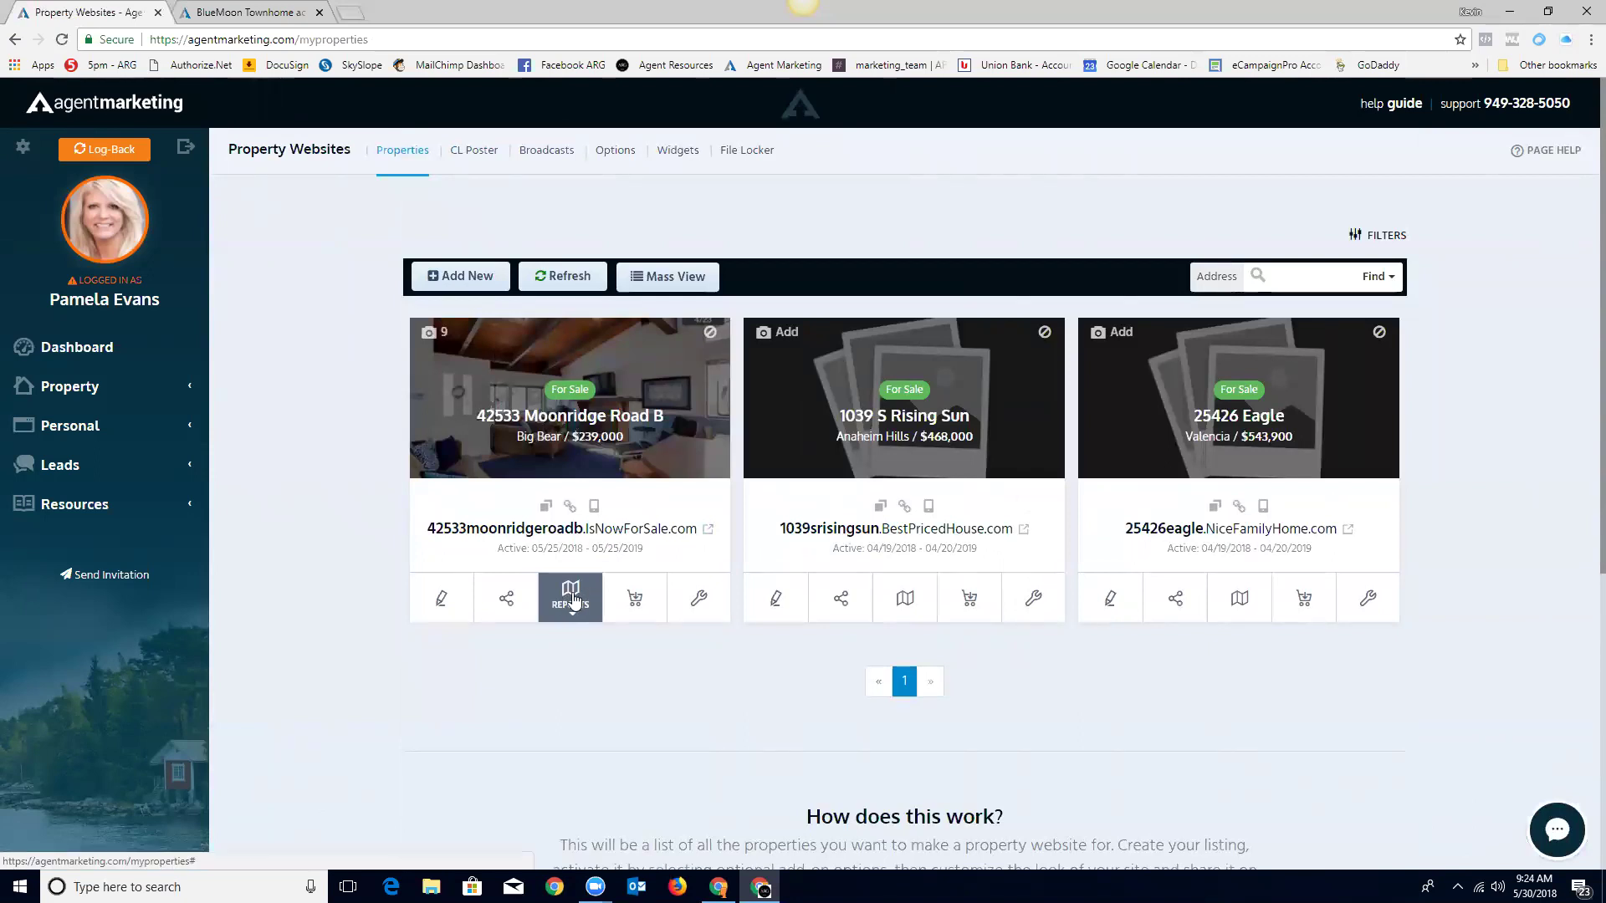
left_click(505, 599)
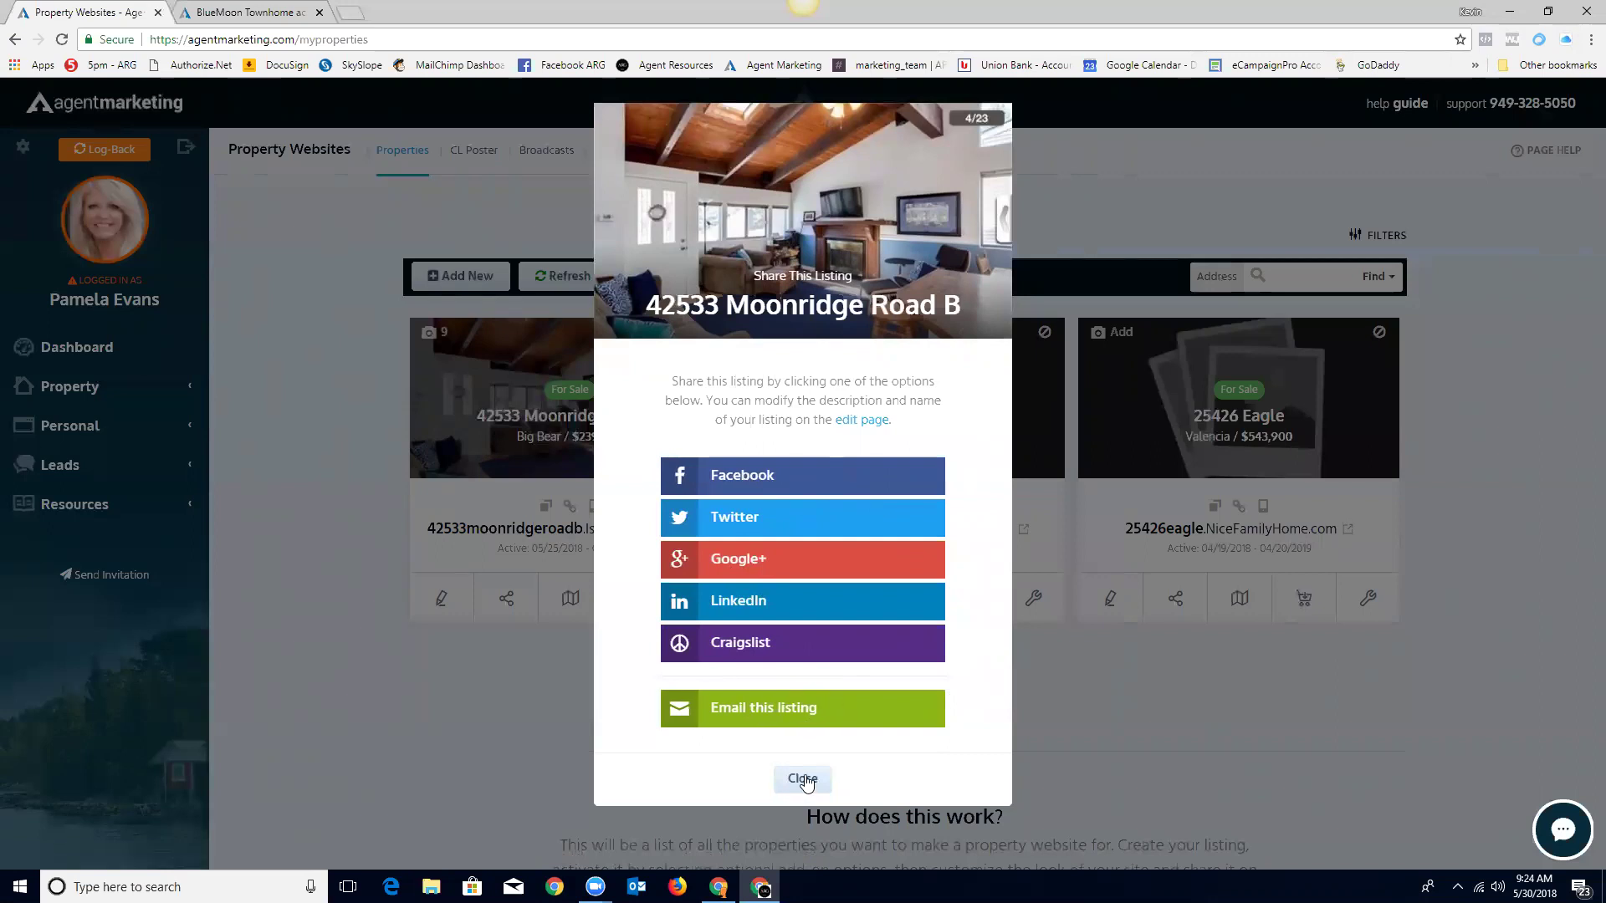
left_click(802, 779)
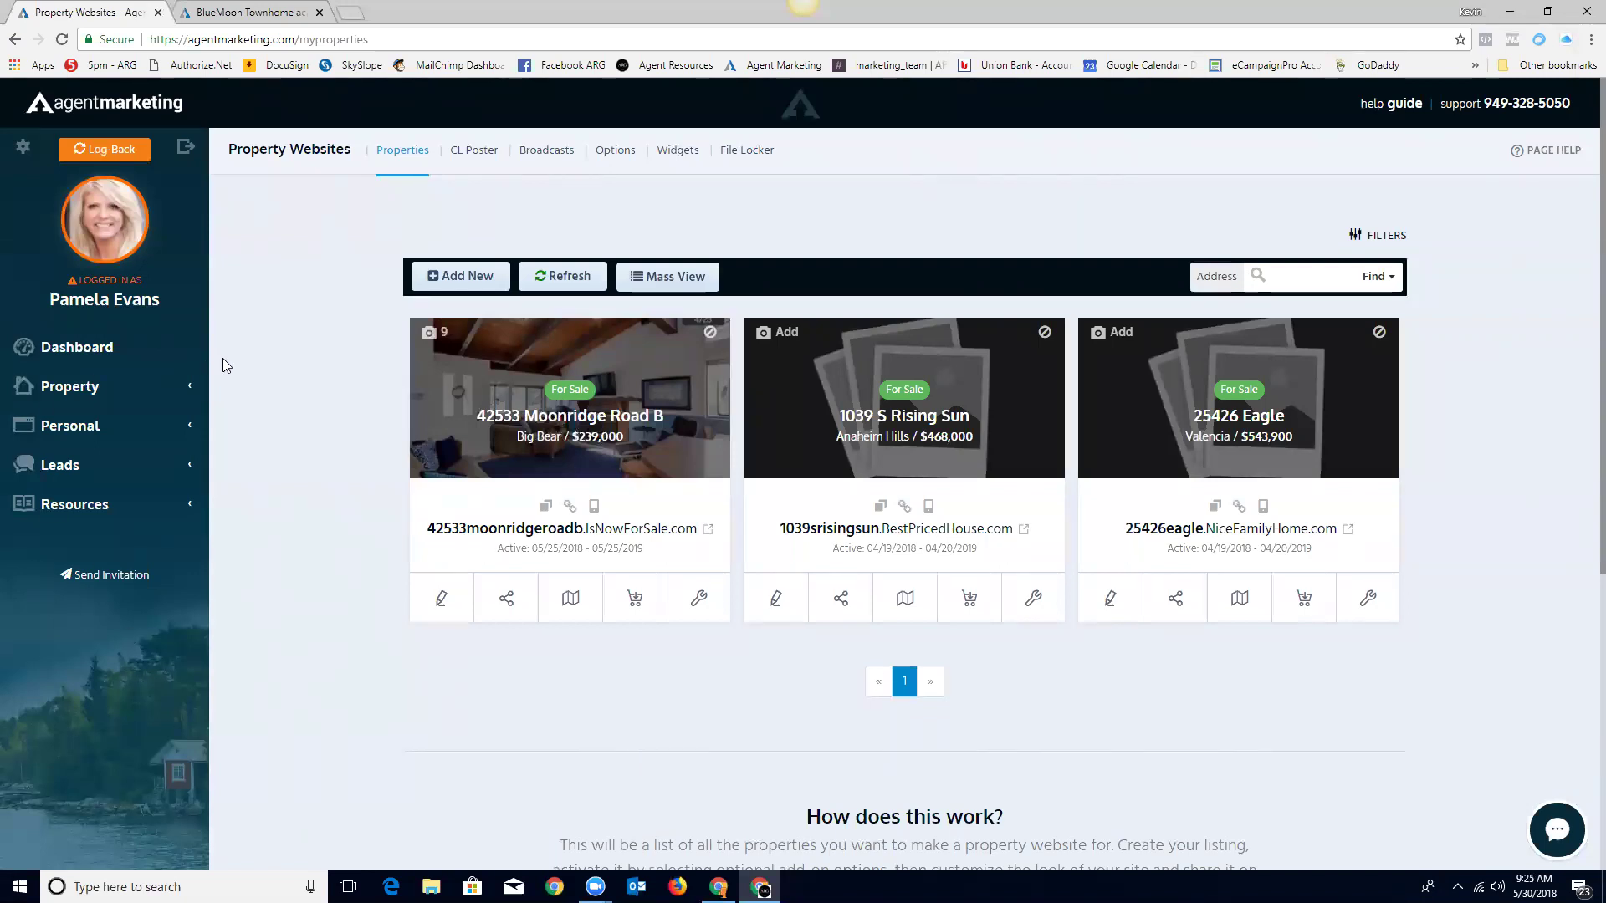
Step: Delete the 'test' site from Personal Websites and return to the dashboard
left_click(65, 430)
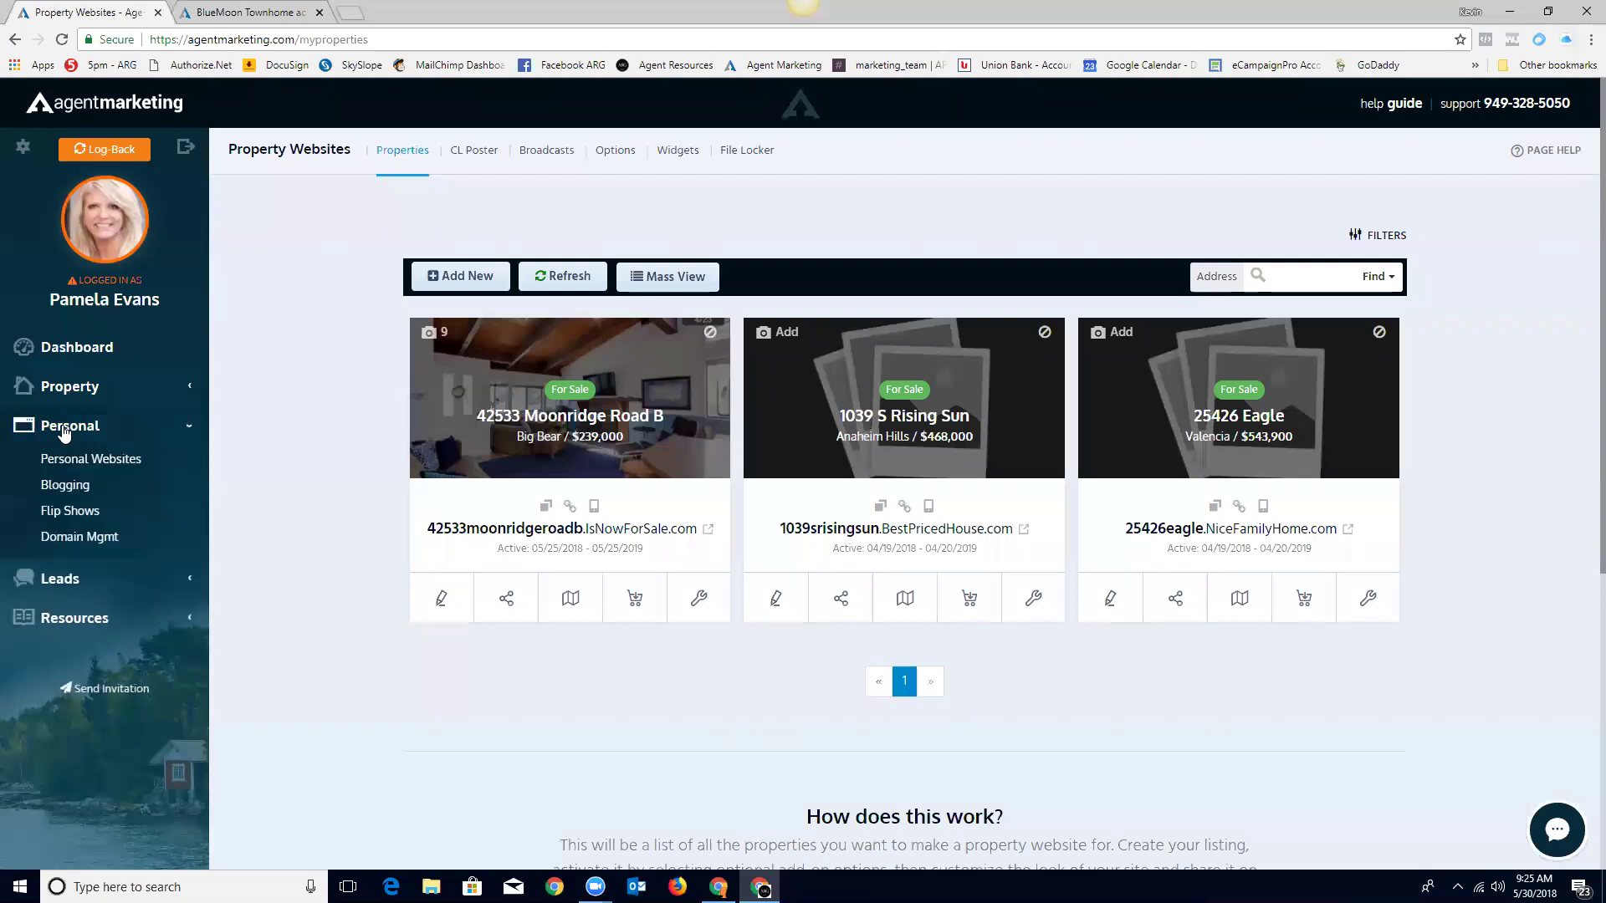
left_click(65, 467)
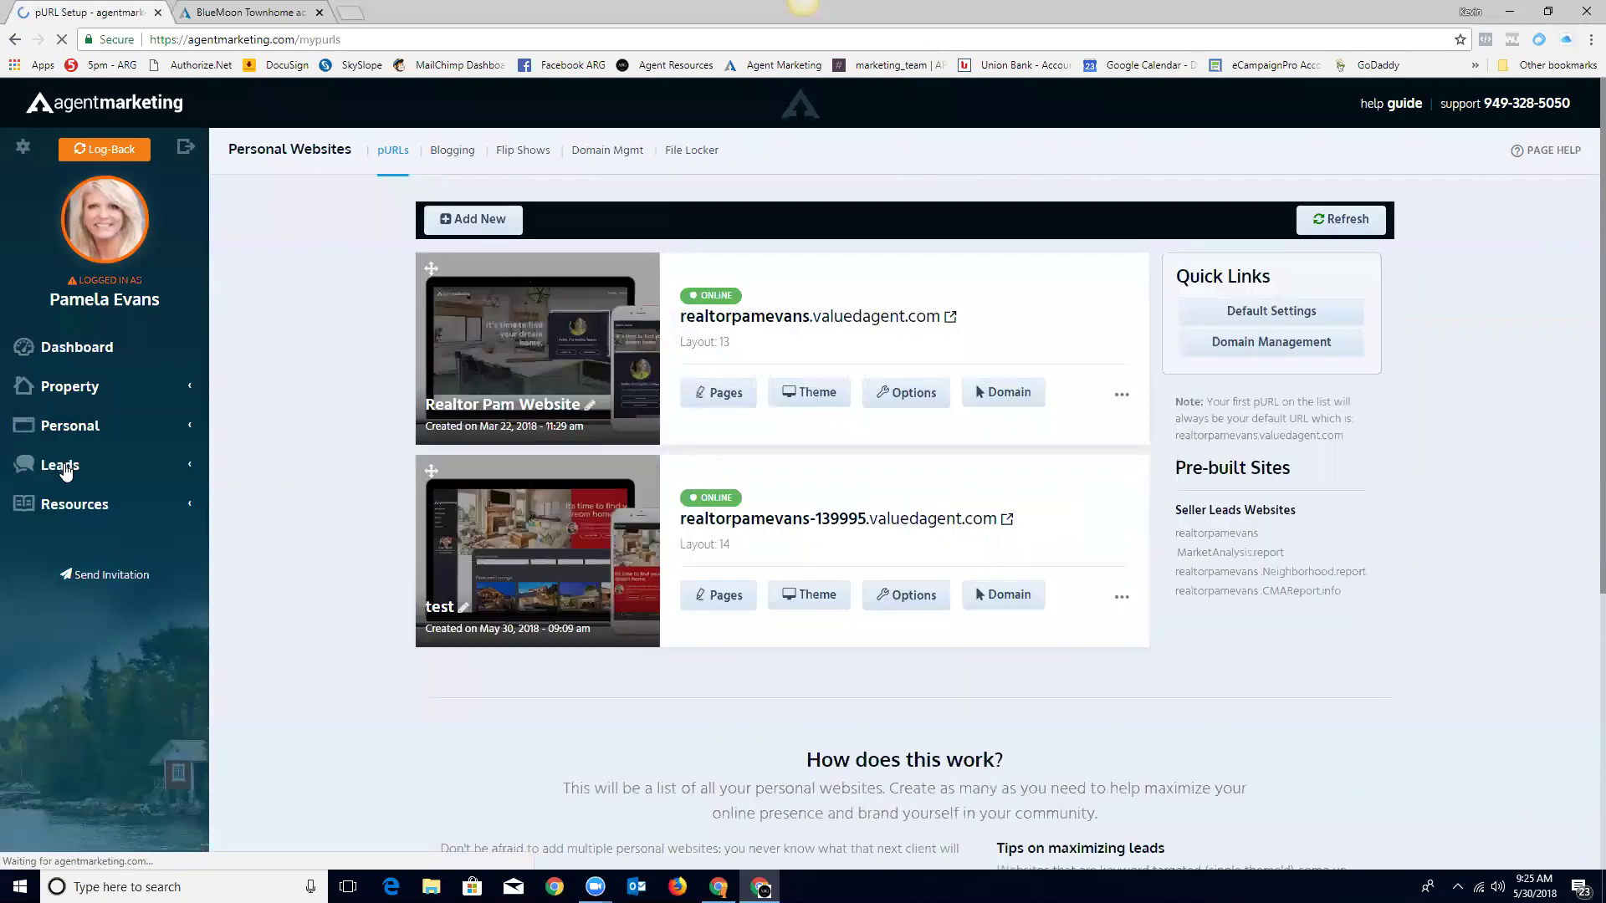
left_click(1121, 601)
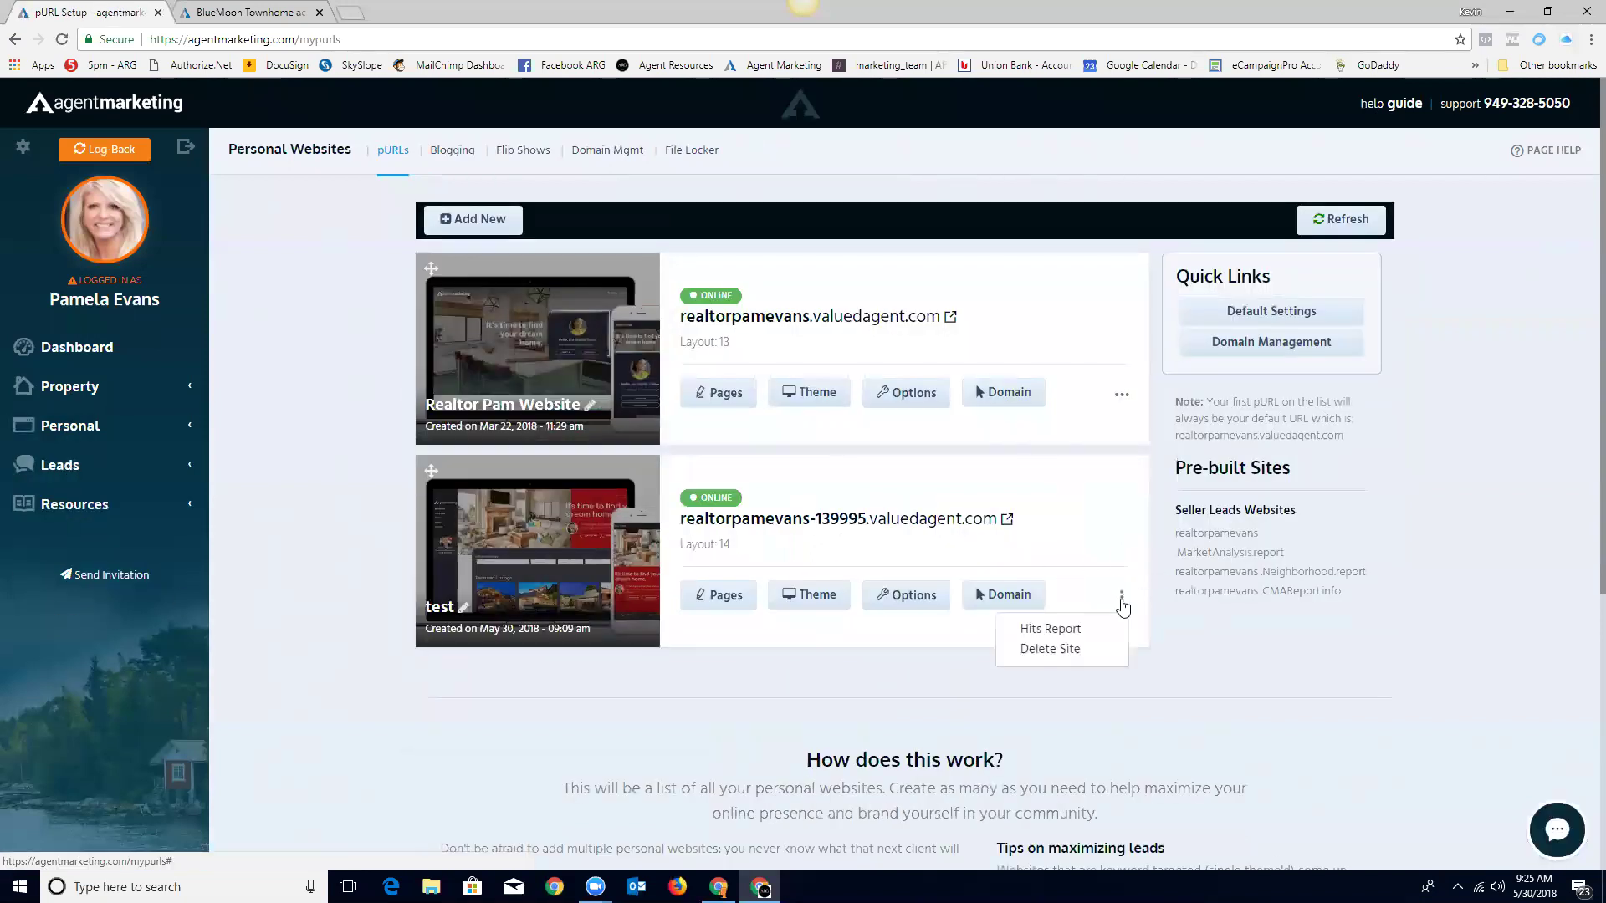
left_click(1061, 650)
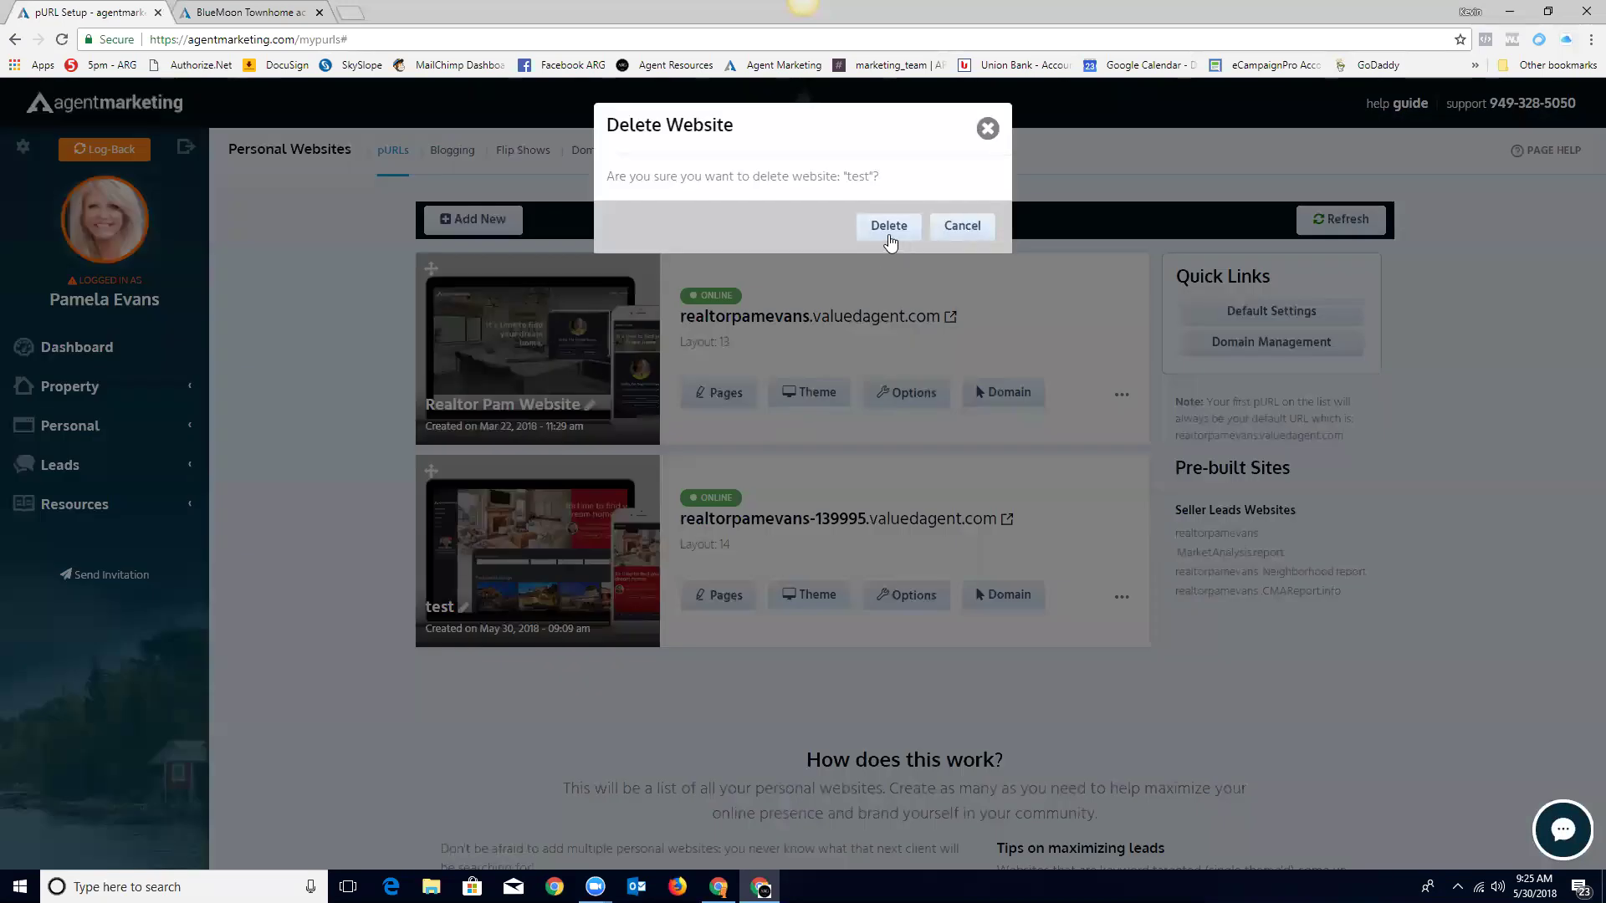
left_click(889, 227)
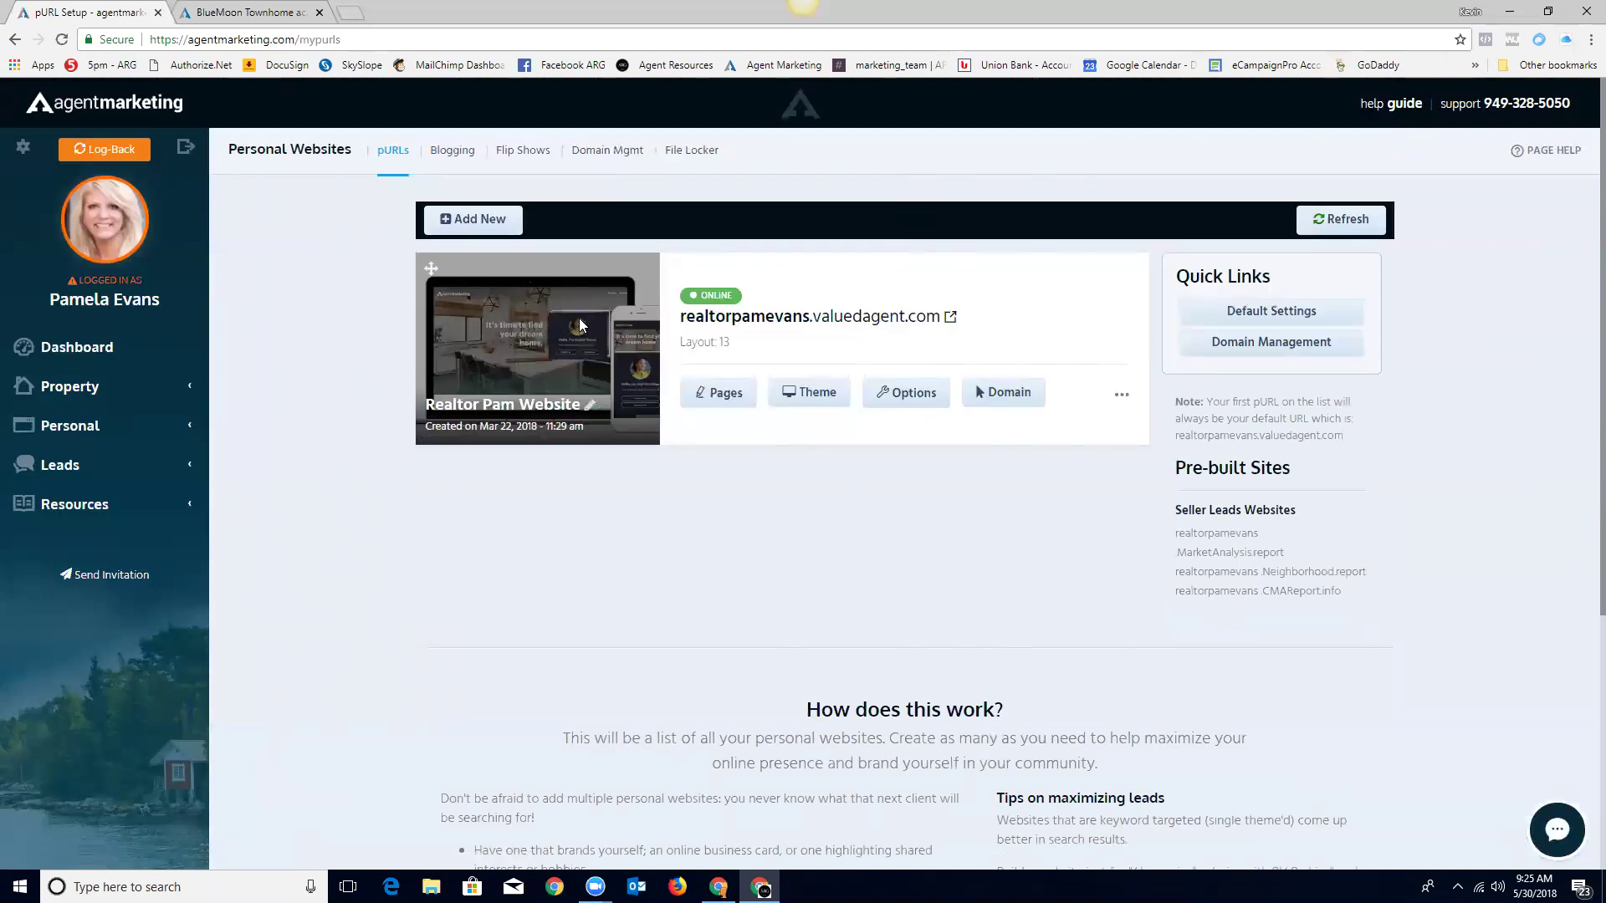
left_click(62, 356)
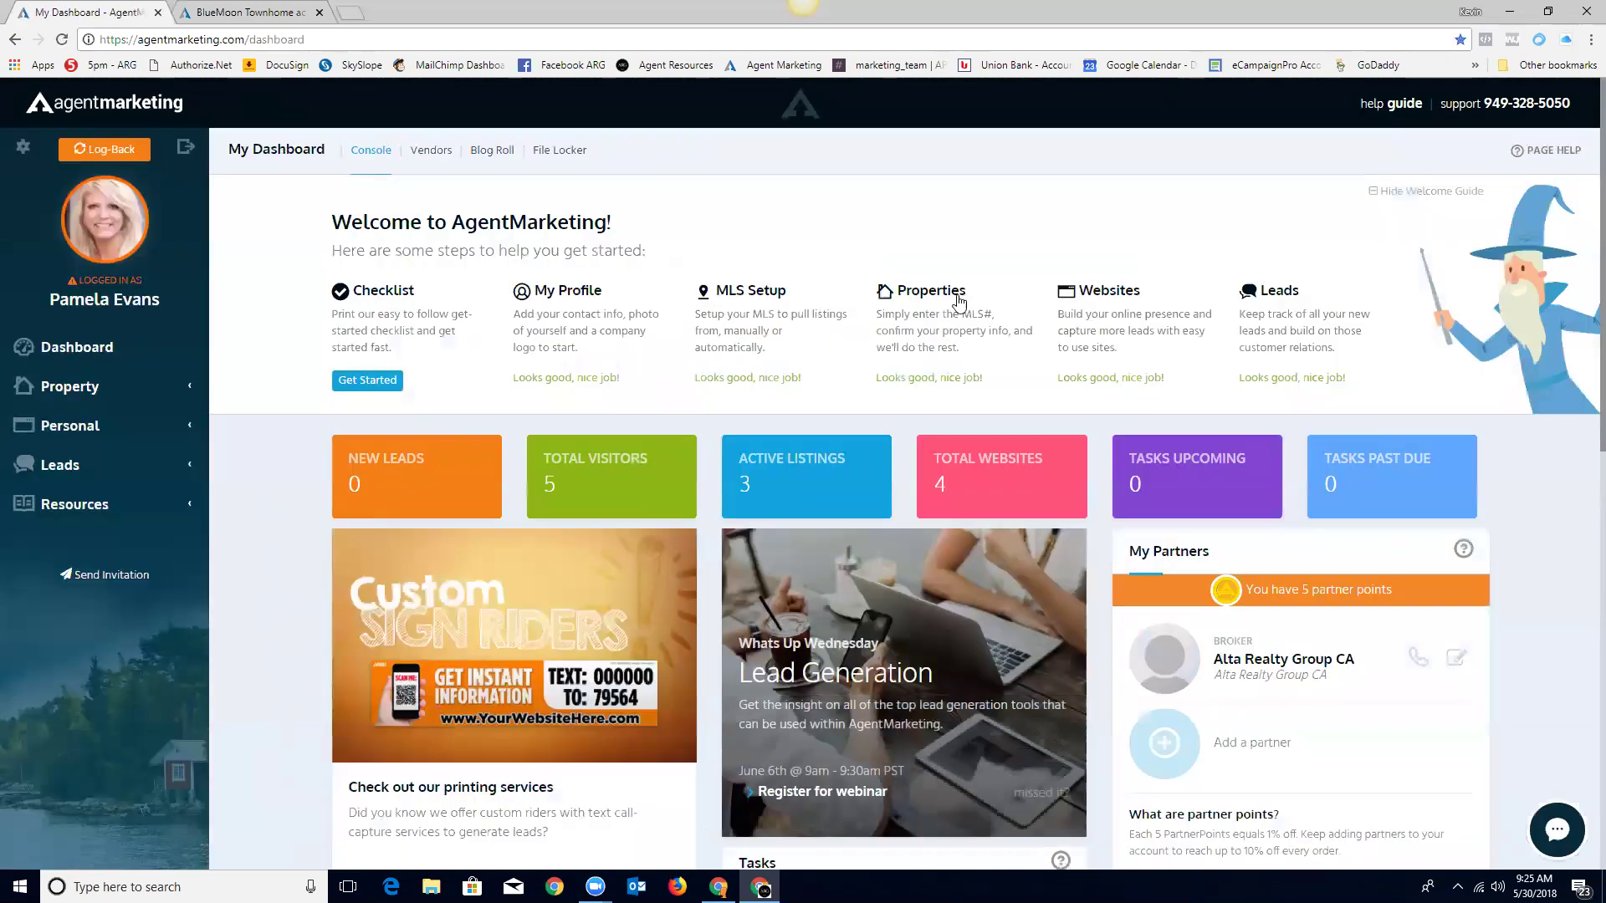
Step: Start a new property from the Properties list, cancel the wizard, and go back to Dashboard
left_click(926, 297)
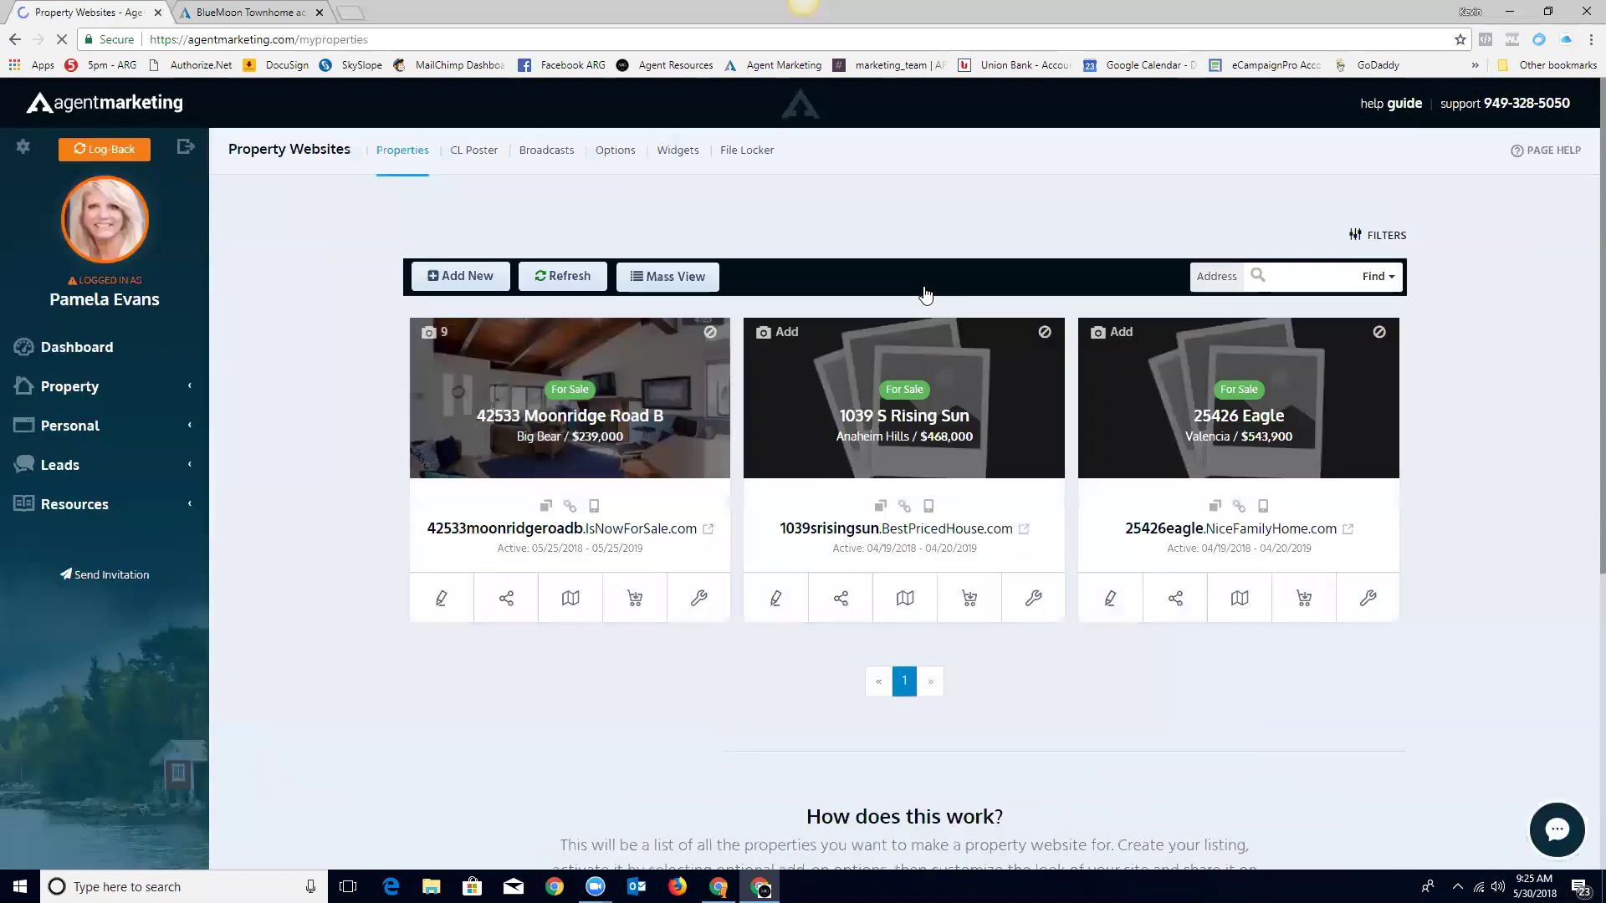
left_click(450, 282)
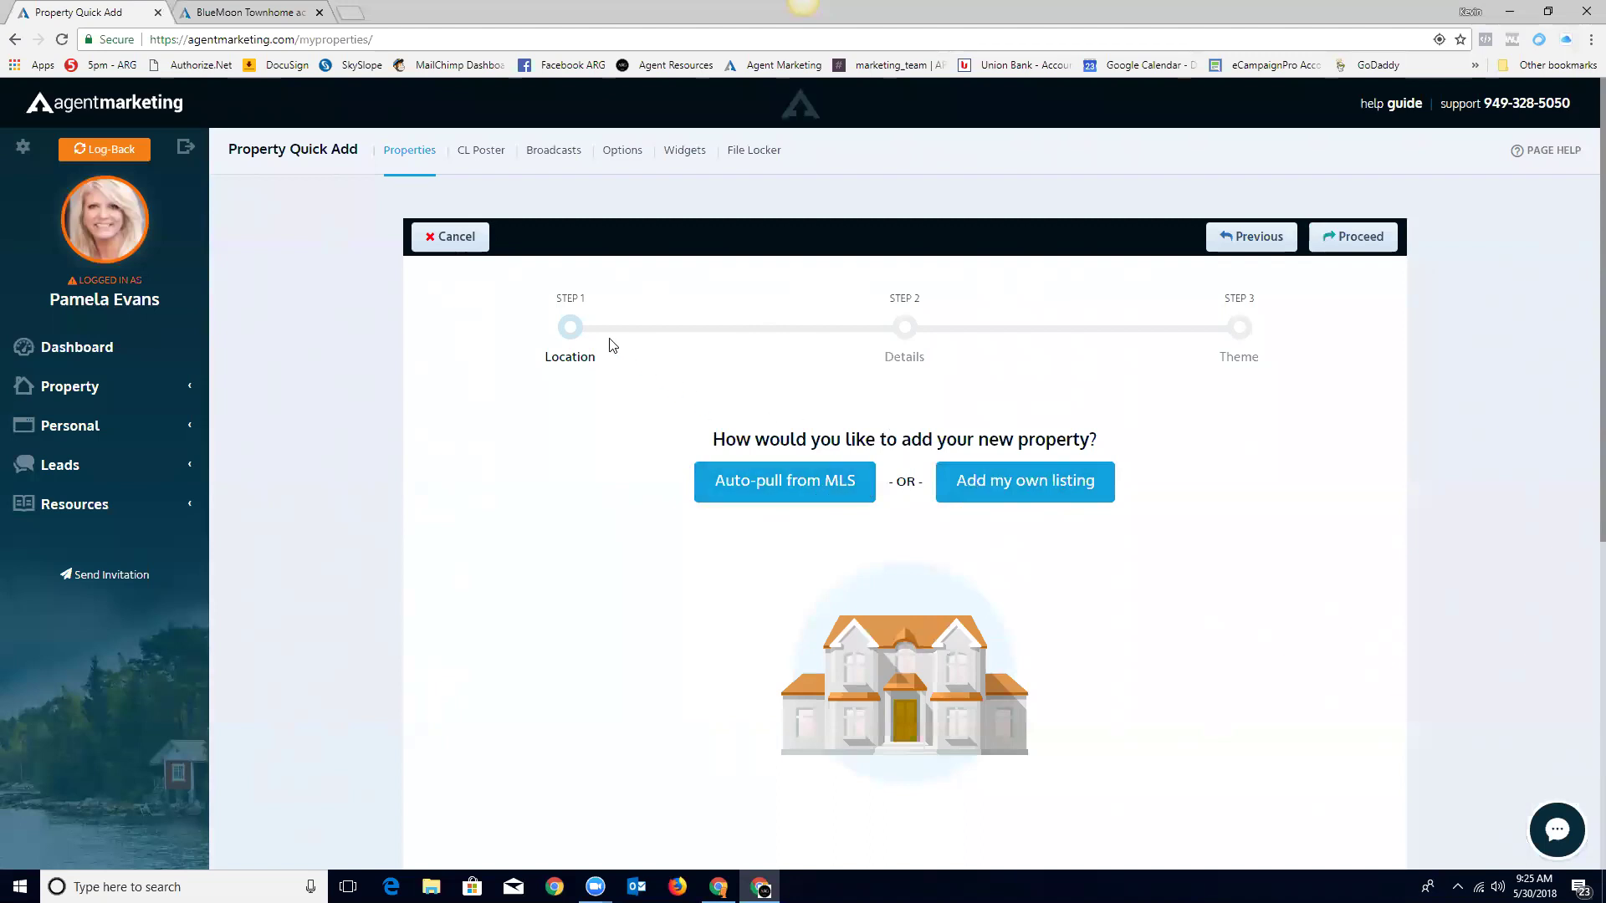
left_click(463, 238)
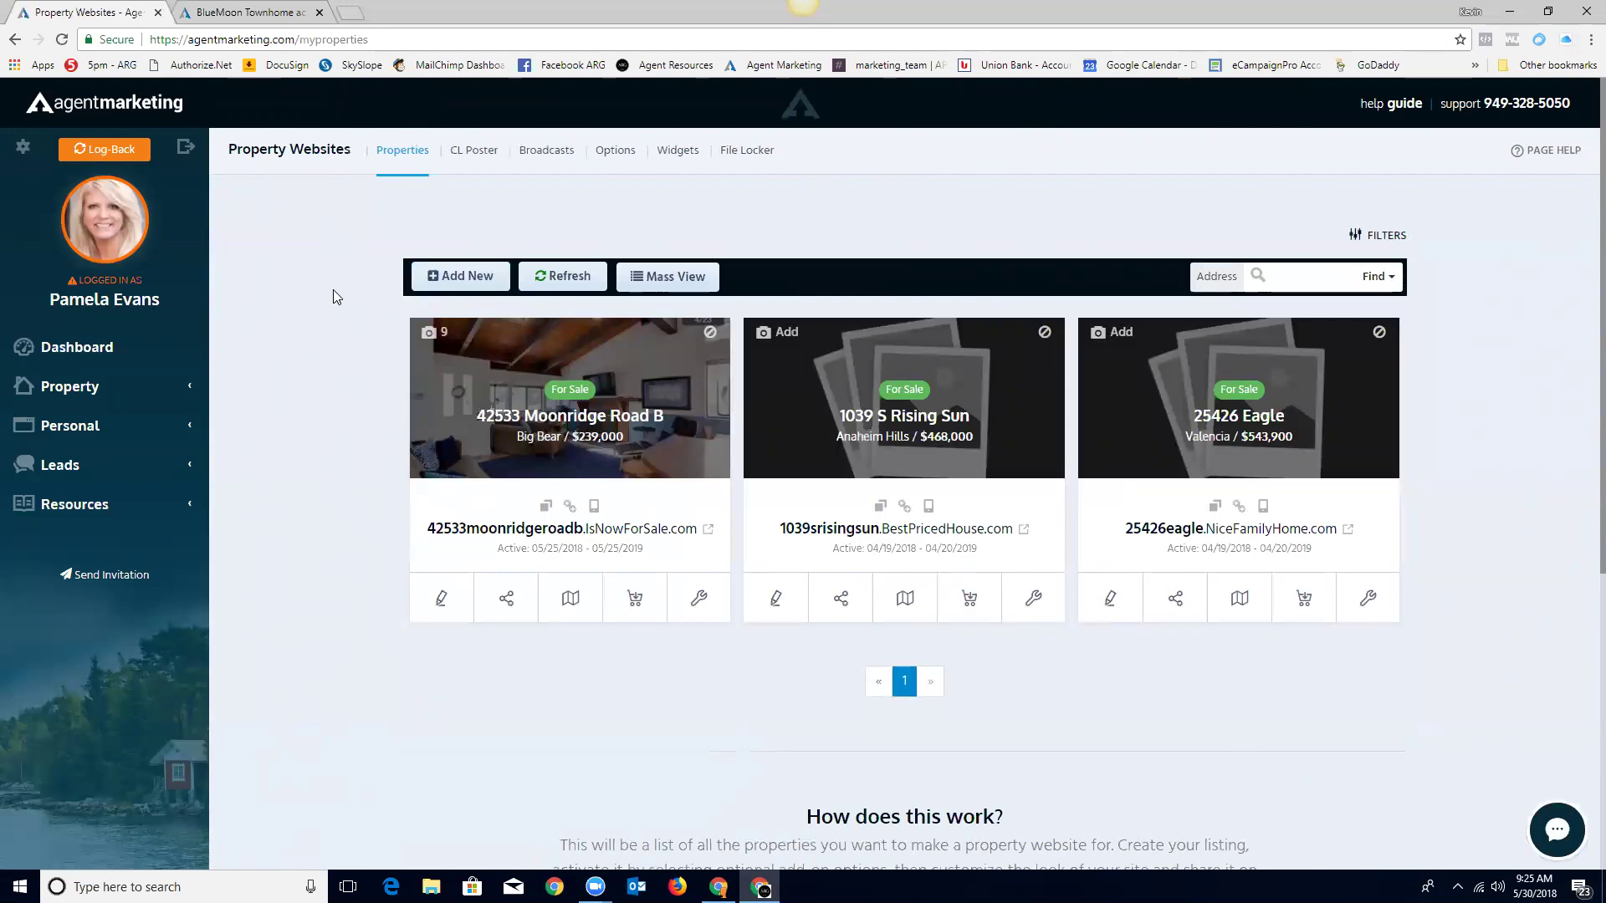
left_click(74, 347)
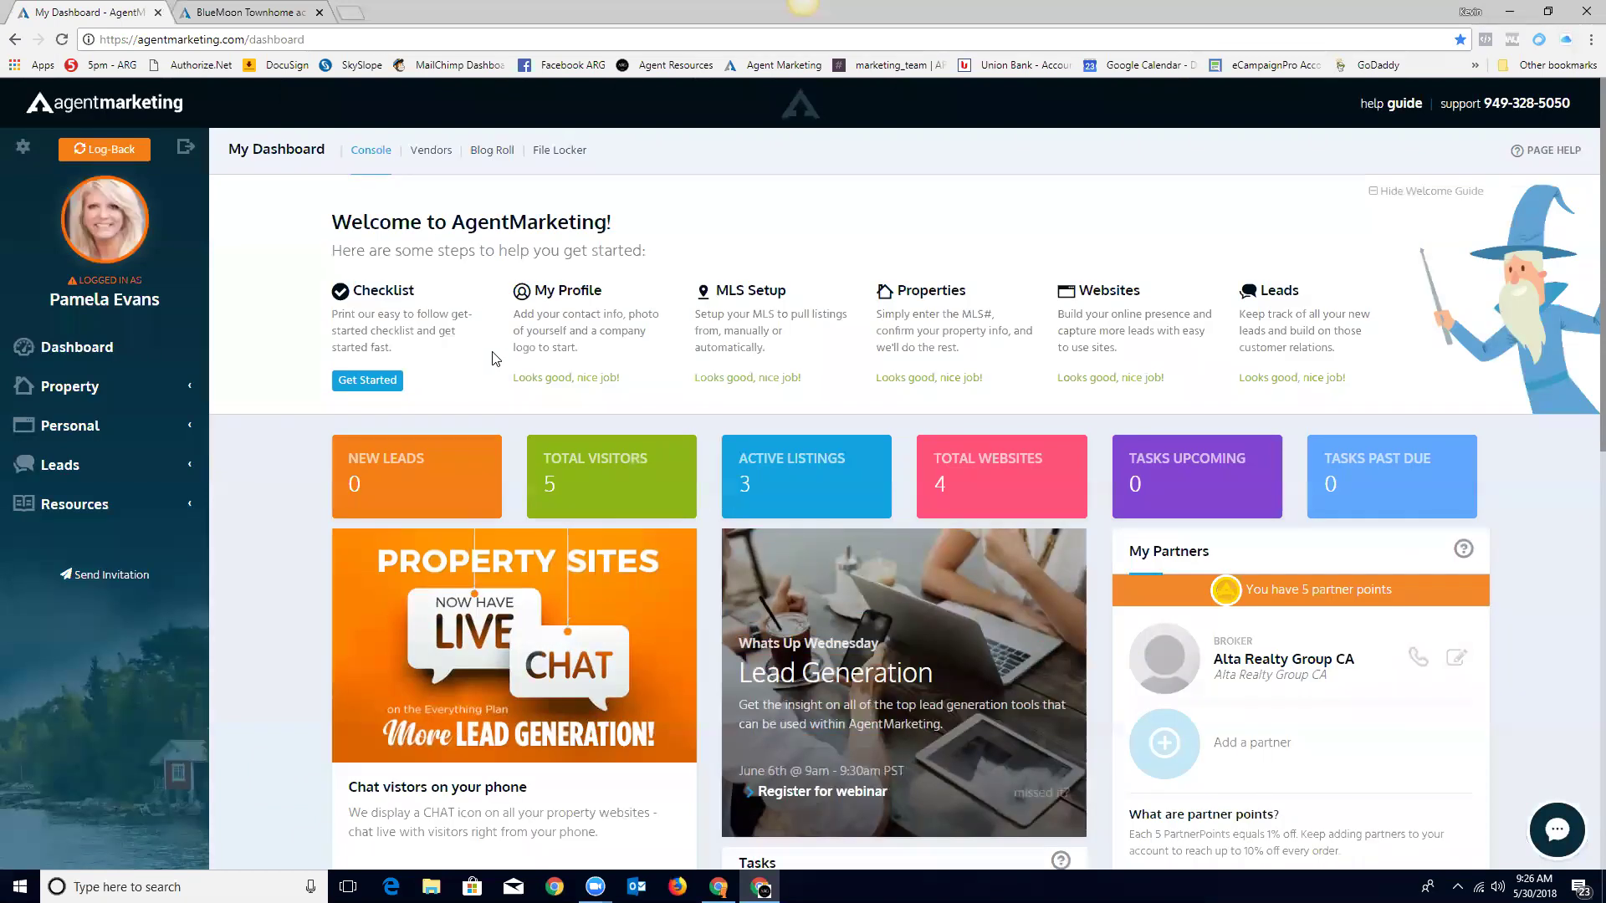
Step: Dismiss the live chat panel and view the agent's lead notification settings
left_click(1557, 831)
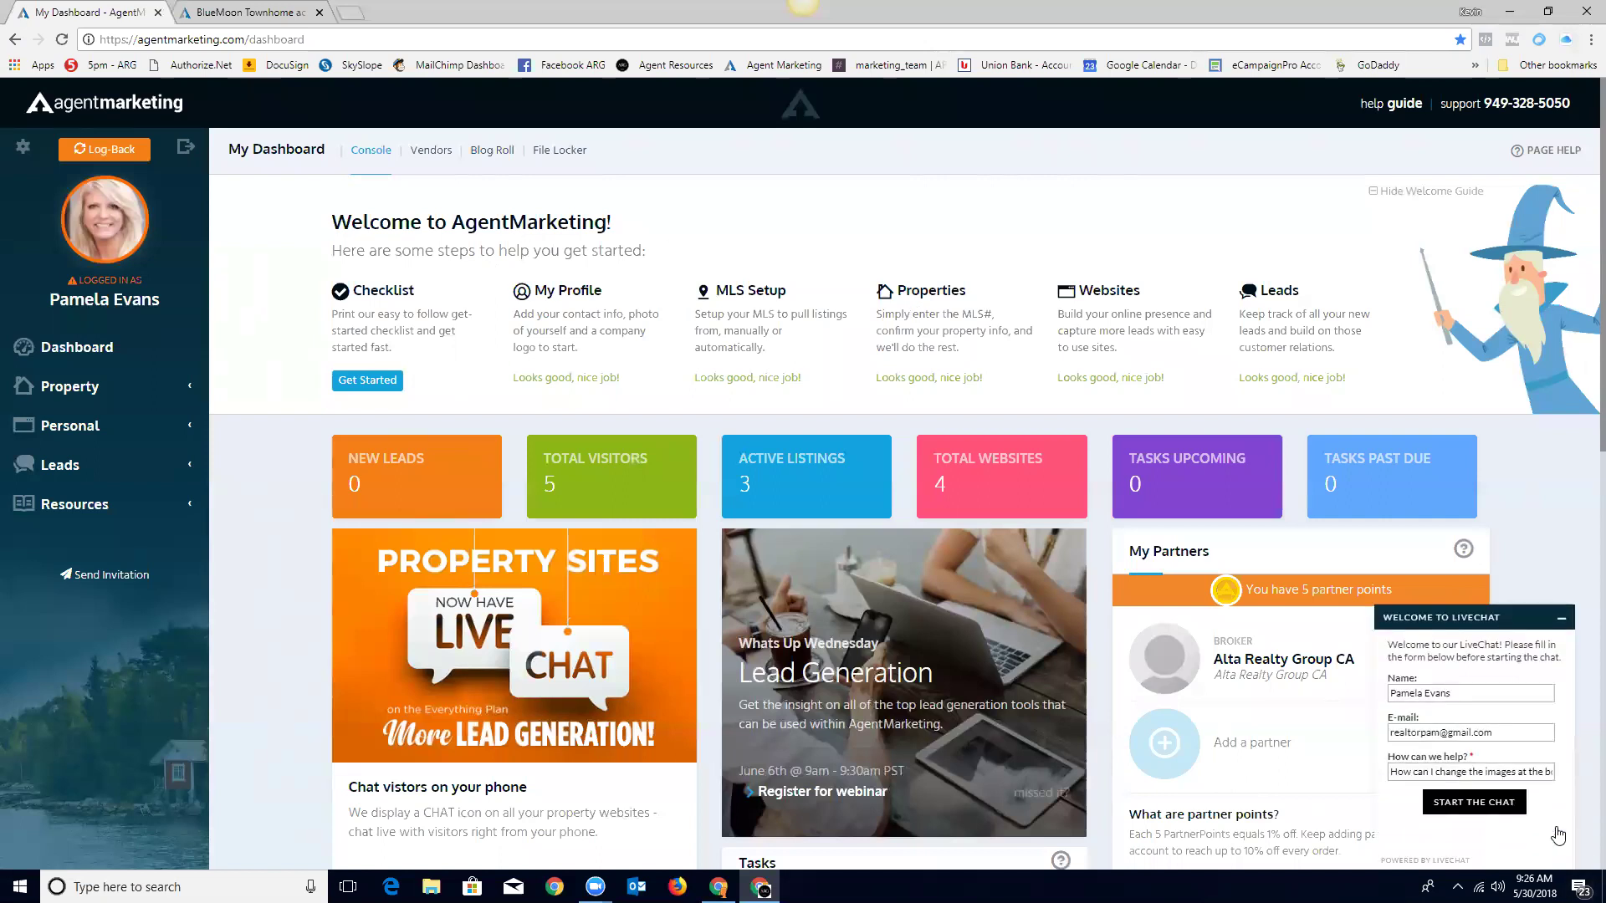
left_click(1561, 618)
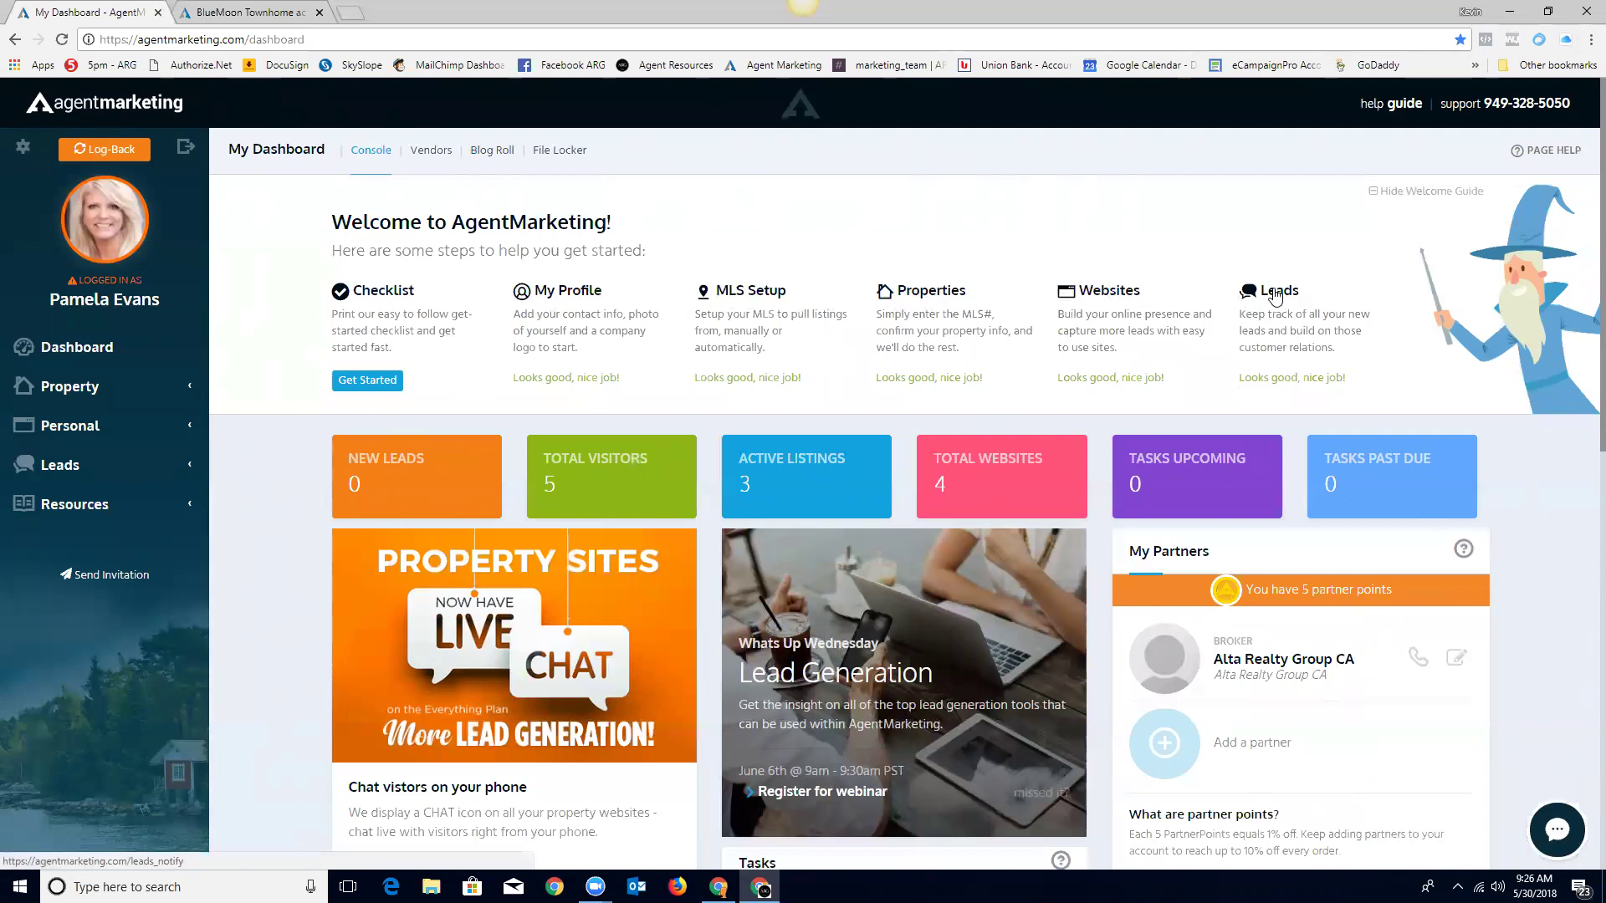
left_click(1275, 296)
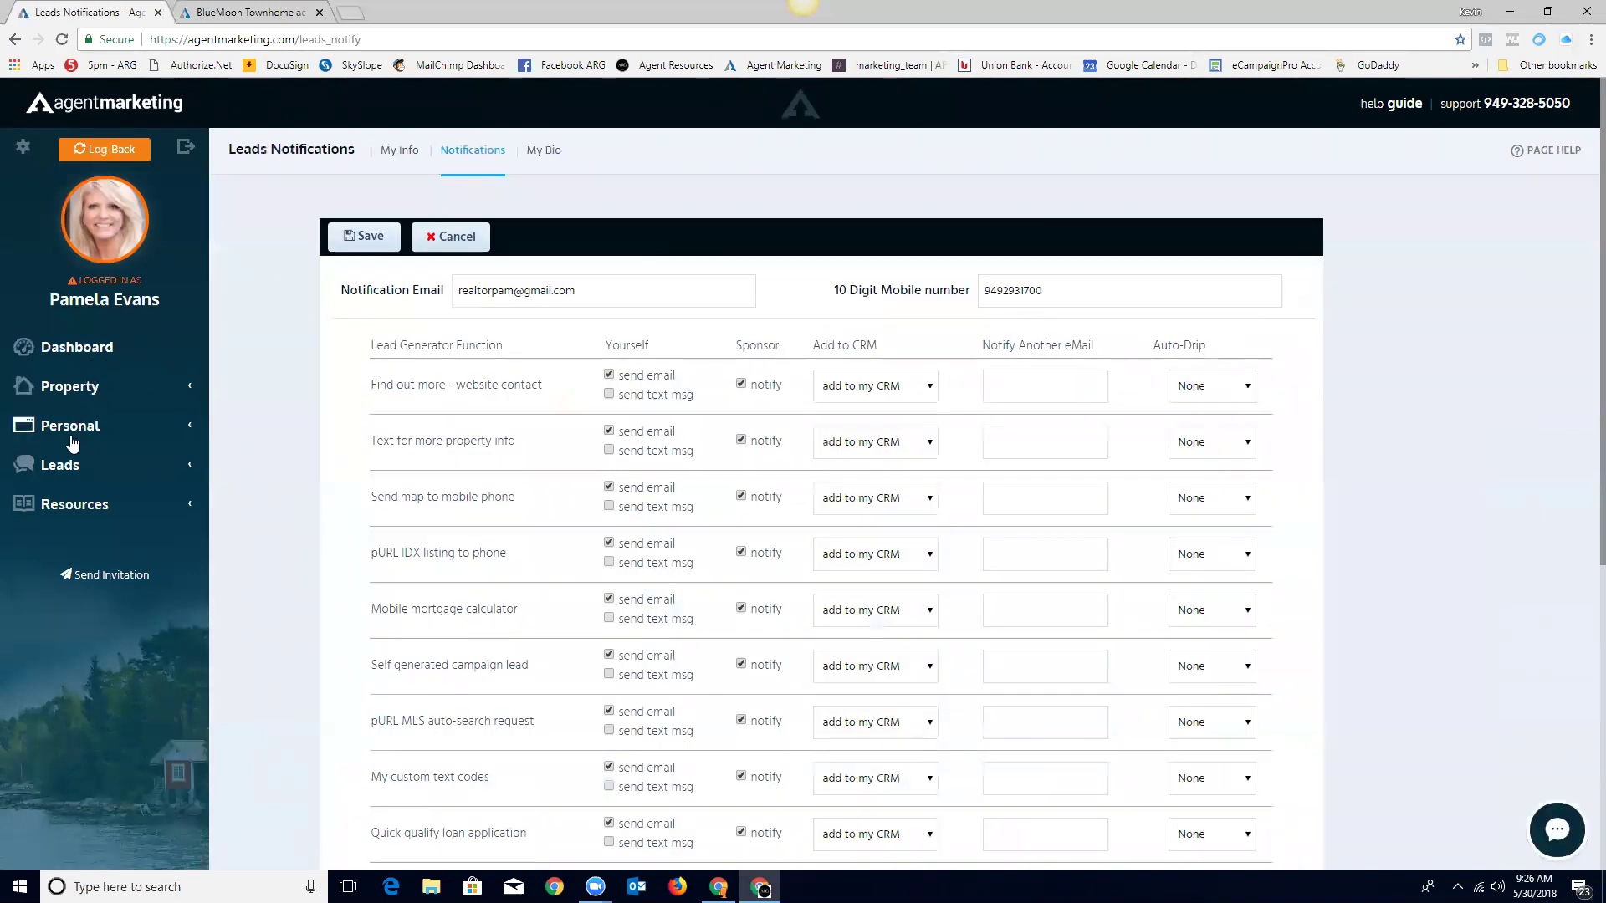
Step: Browse the agent's Leads > Clients list, then Log-Back to the broker account
left_click(59, 467)
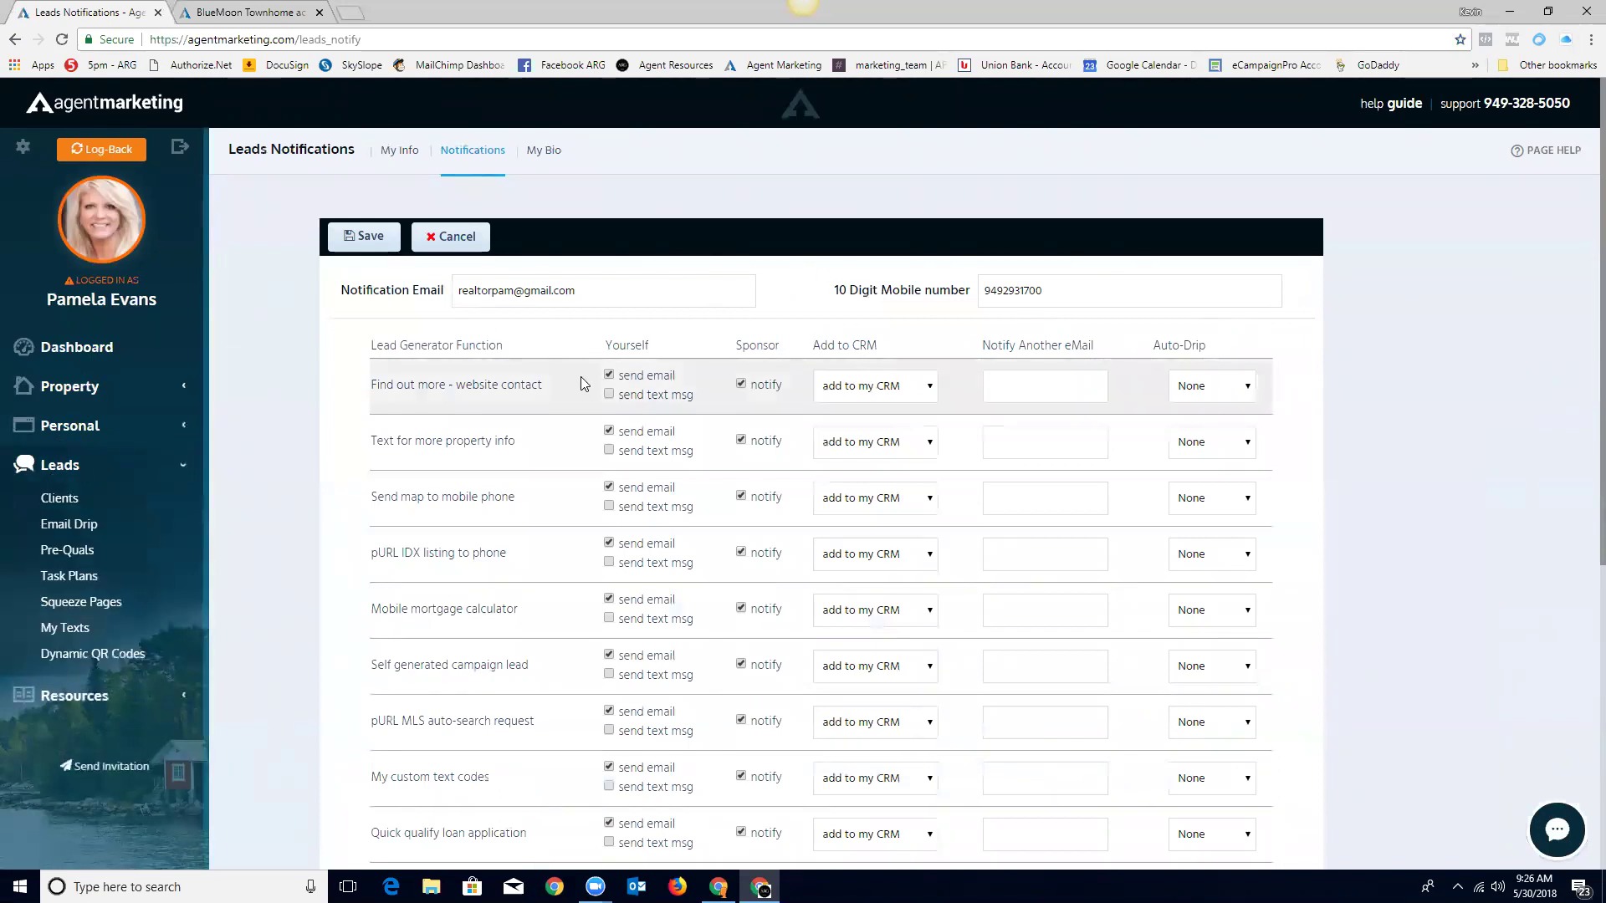
scroll(460, 526, "down", 5)
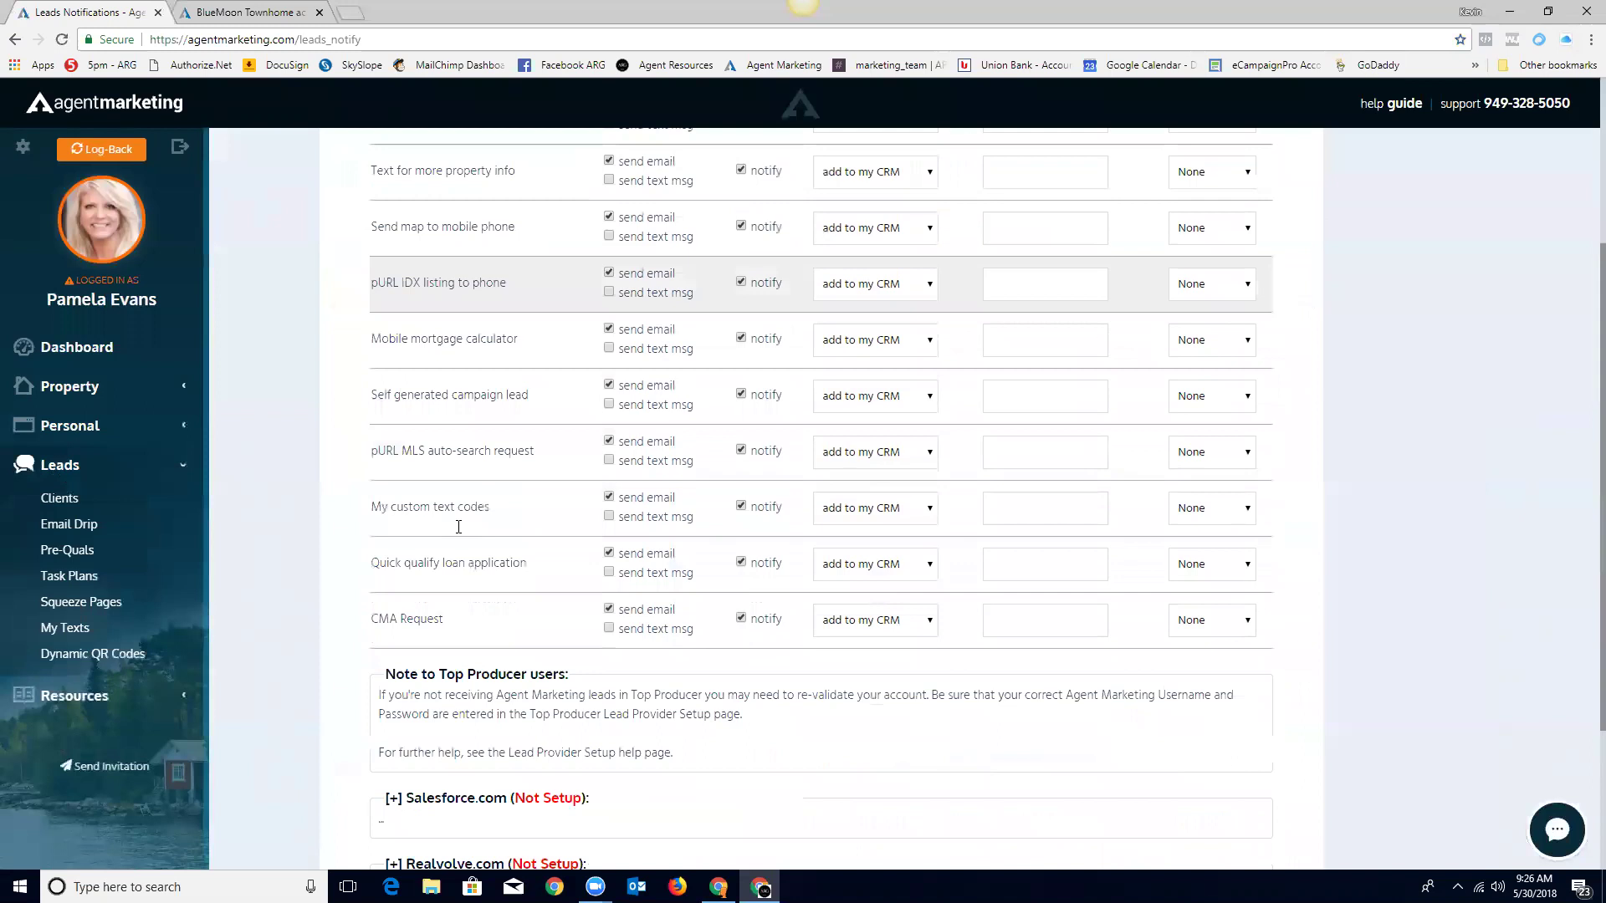
scroll(466, 513, "up", 5)
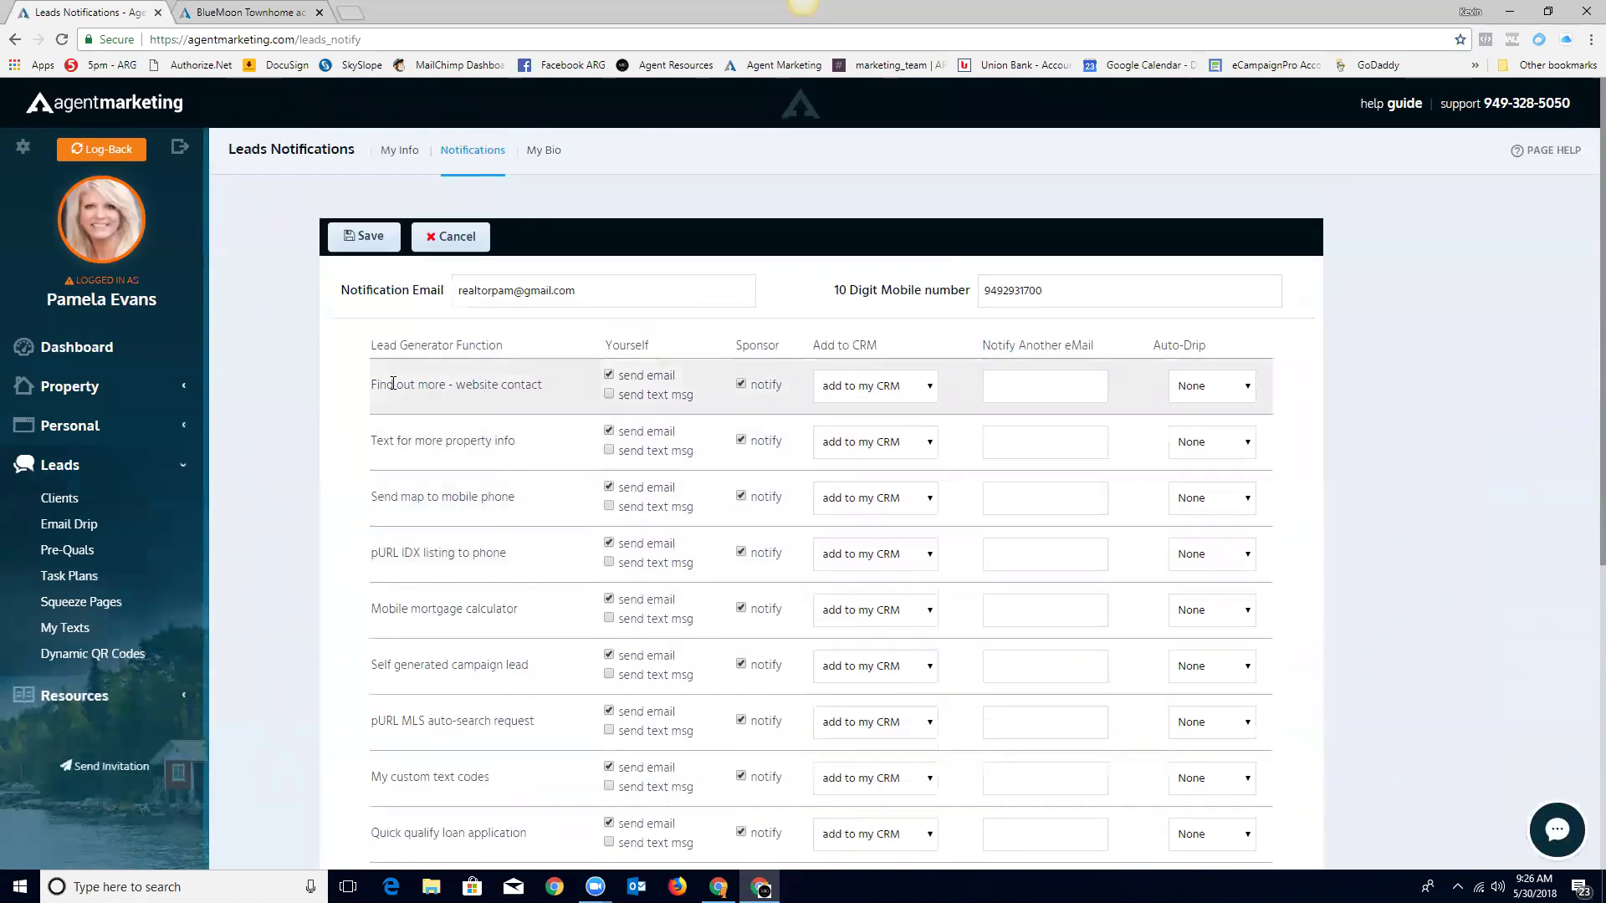
left_click(58, 501)
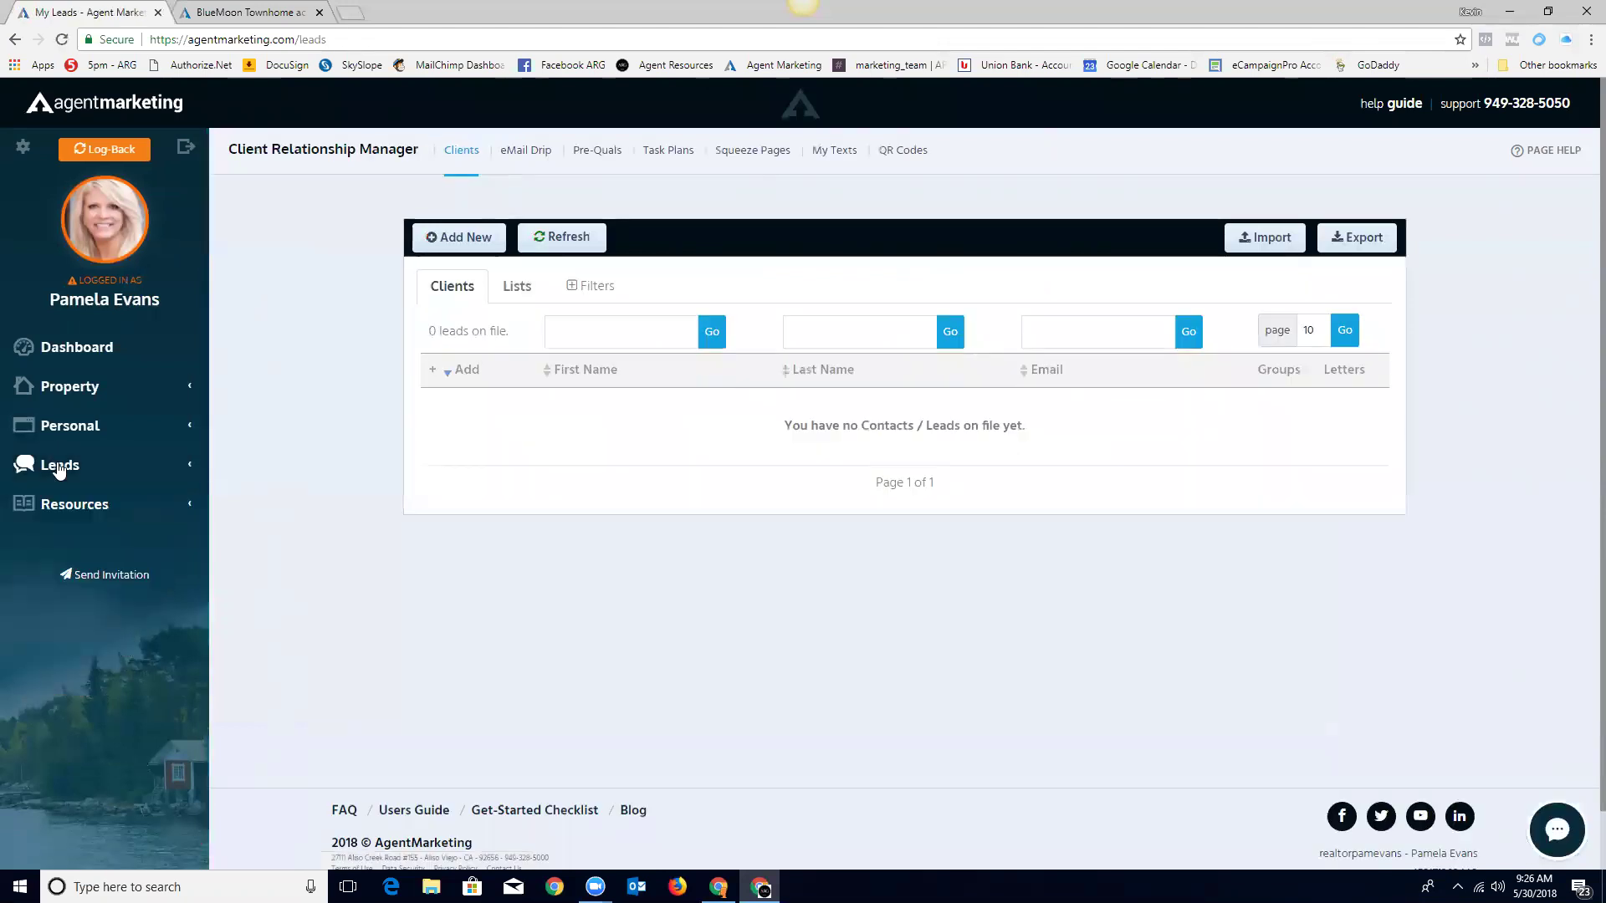
left_click(59, 465)
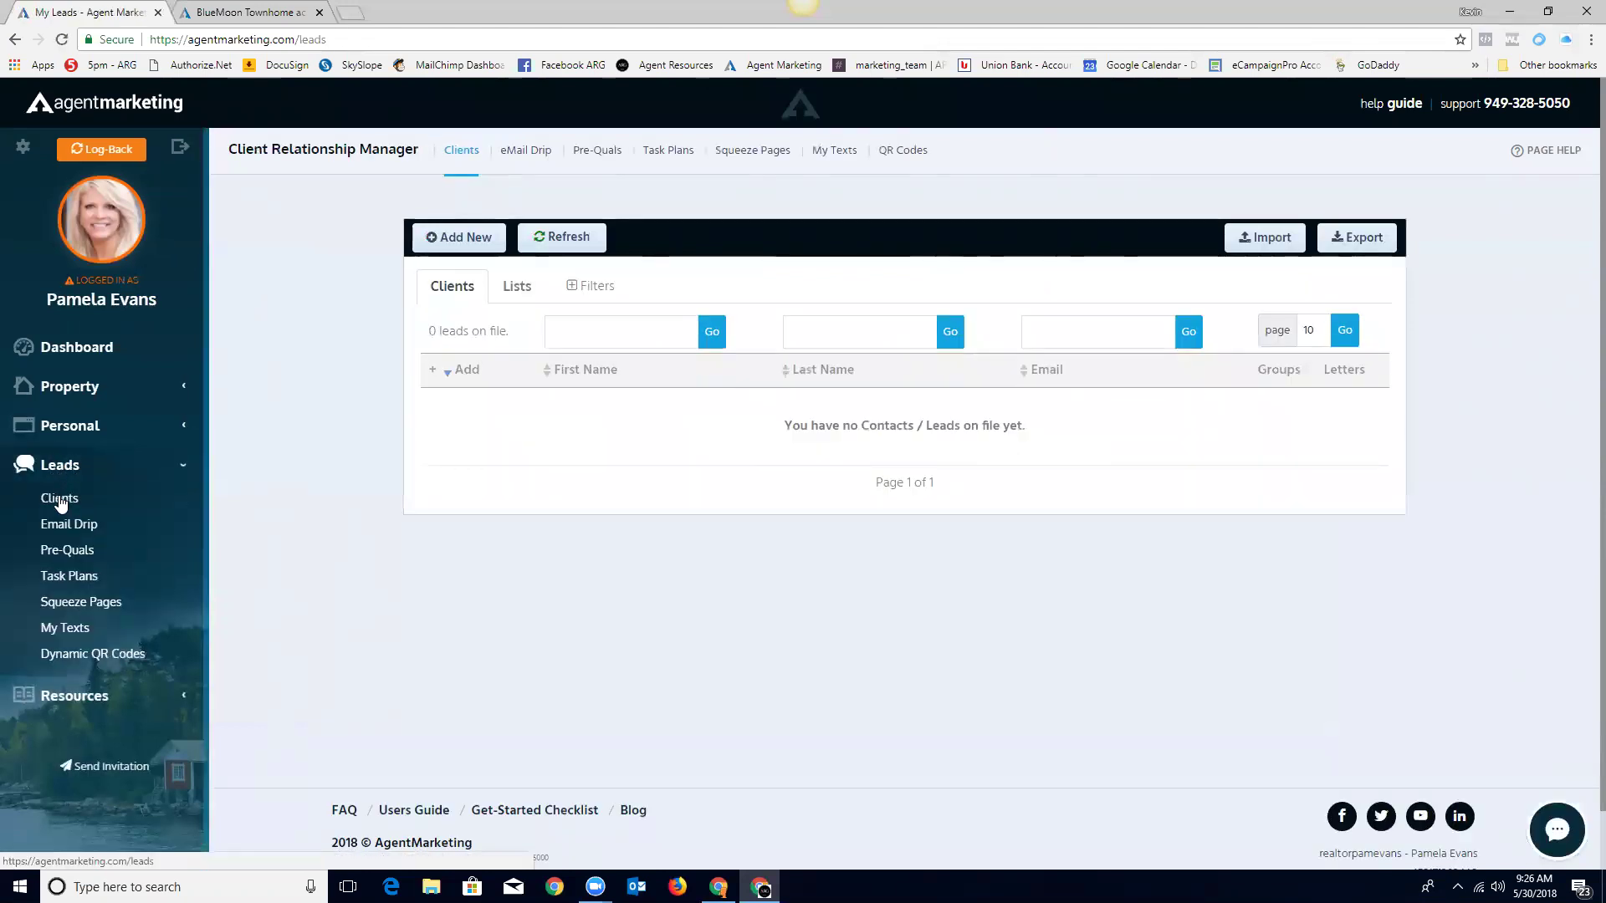
left_click(465, 238)
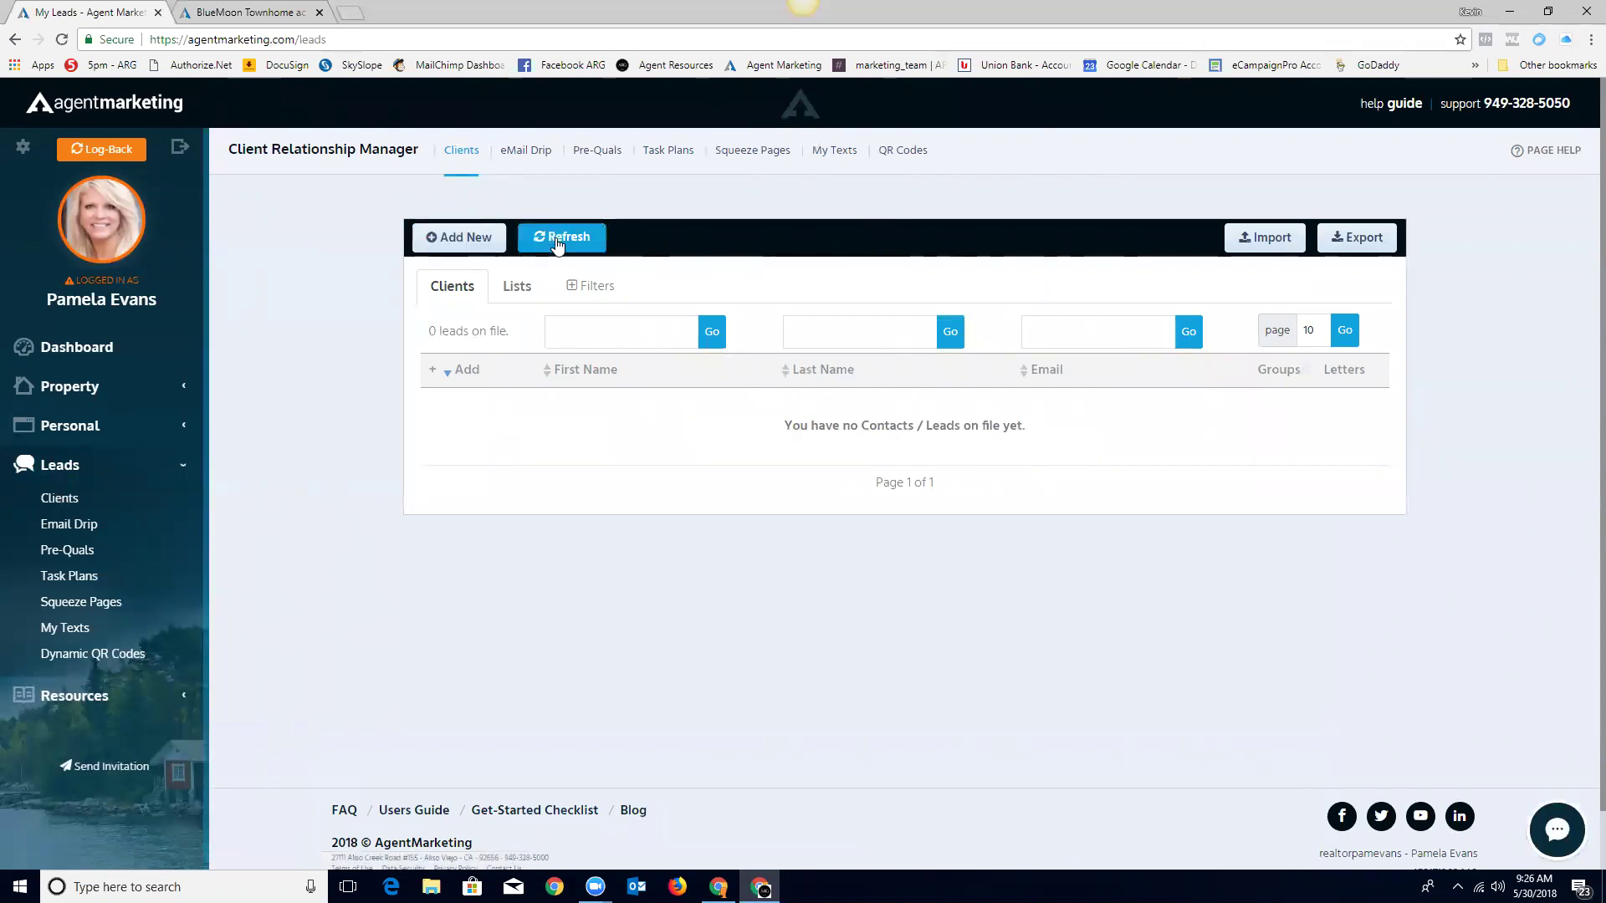
left_click(101, 152)
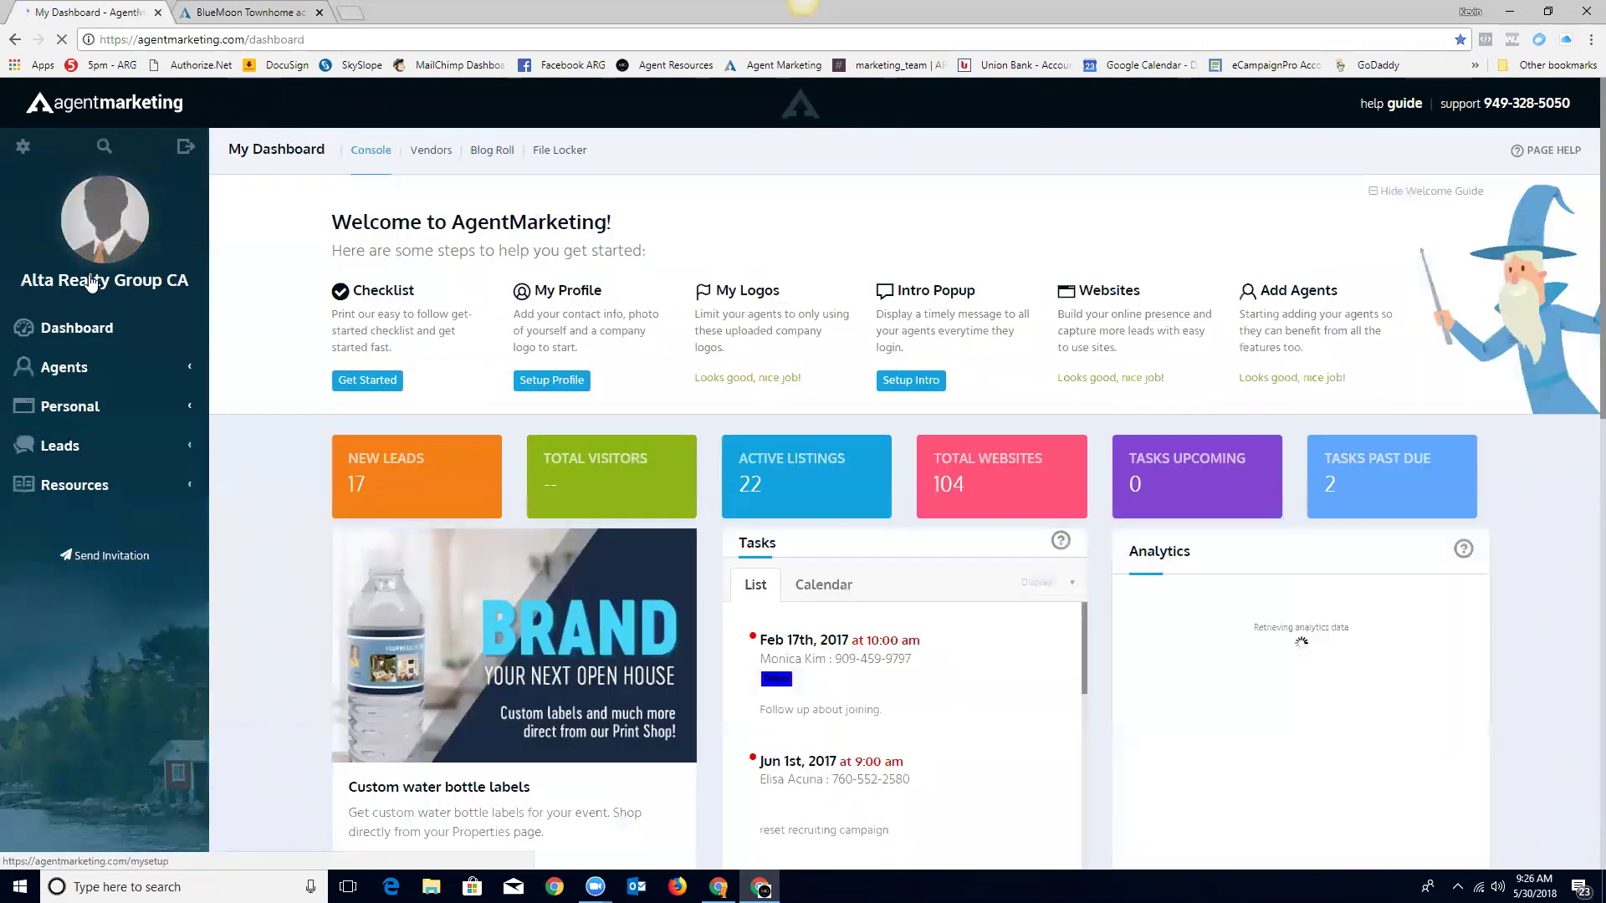
Step: Open the broker's Agents > Agents list
left_click(67, 368)
left_click(62, 402)
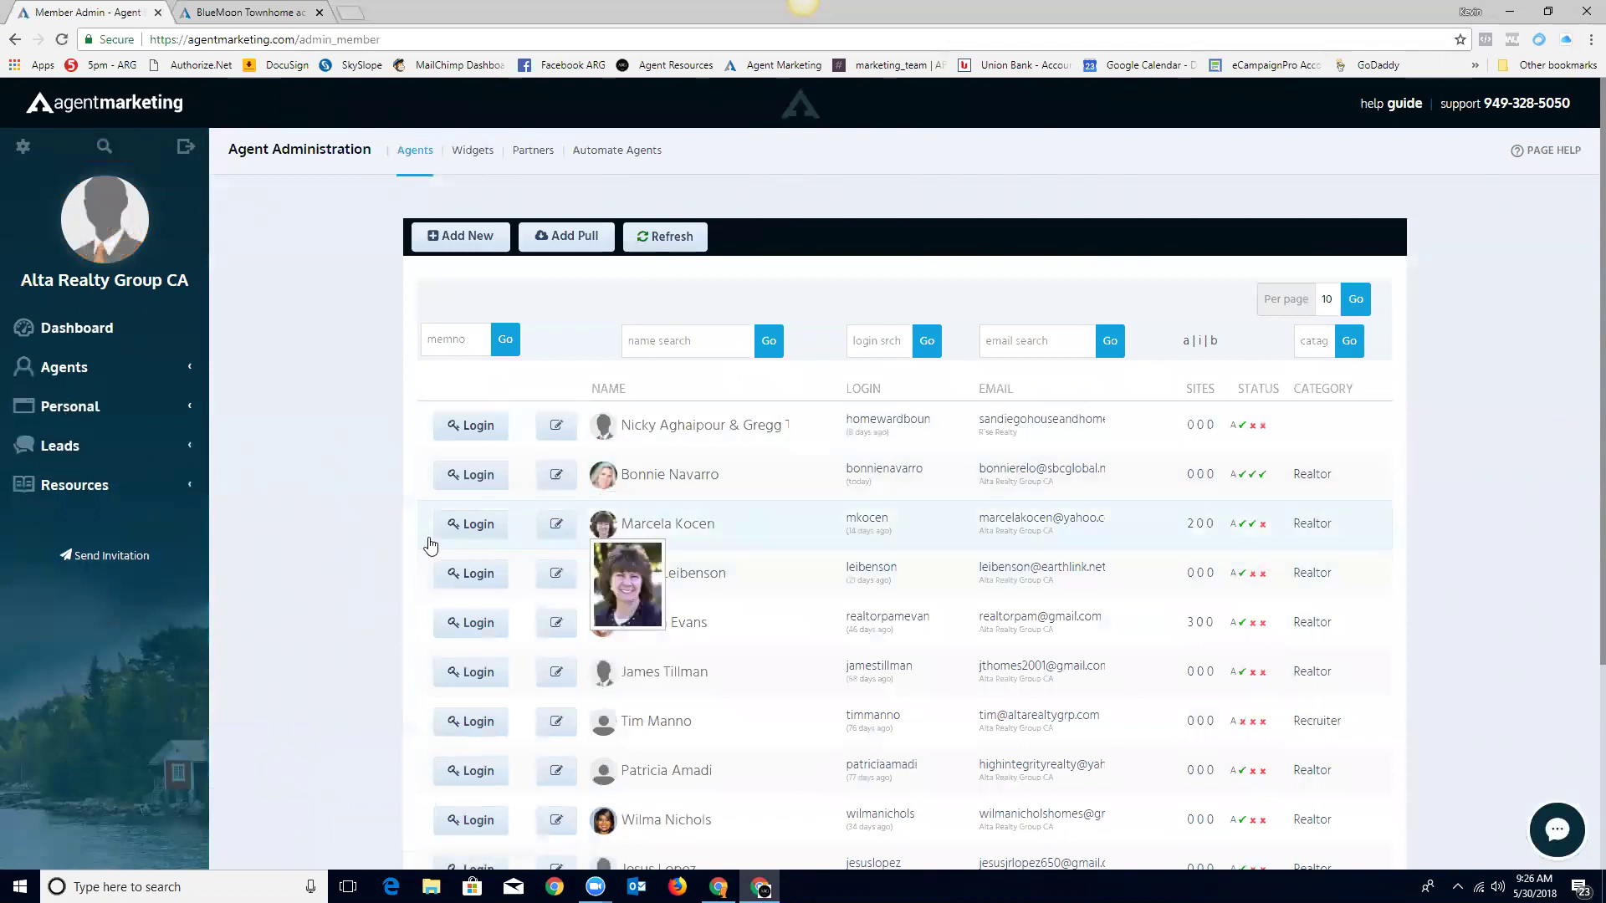
left_click(473, 525)
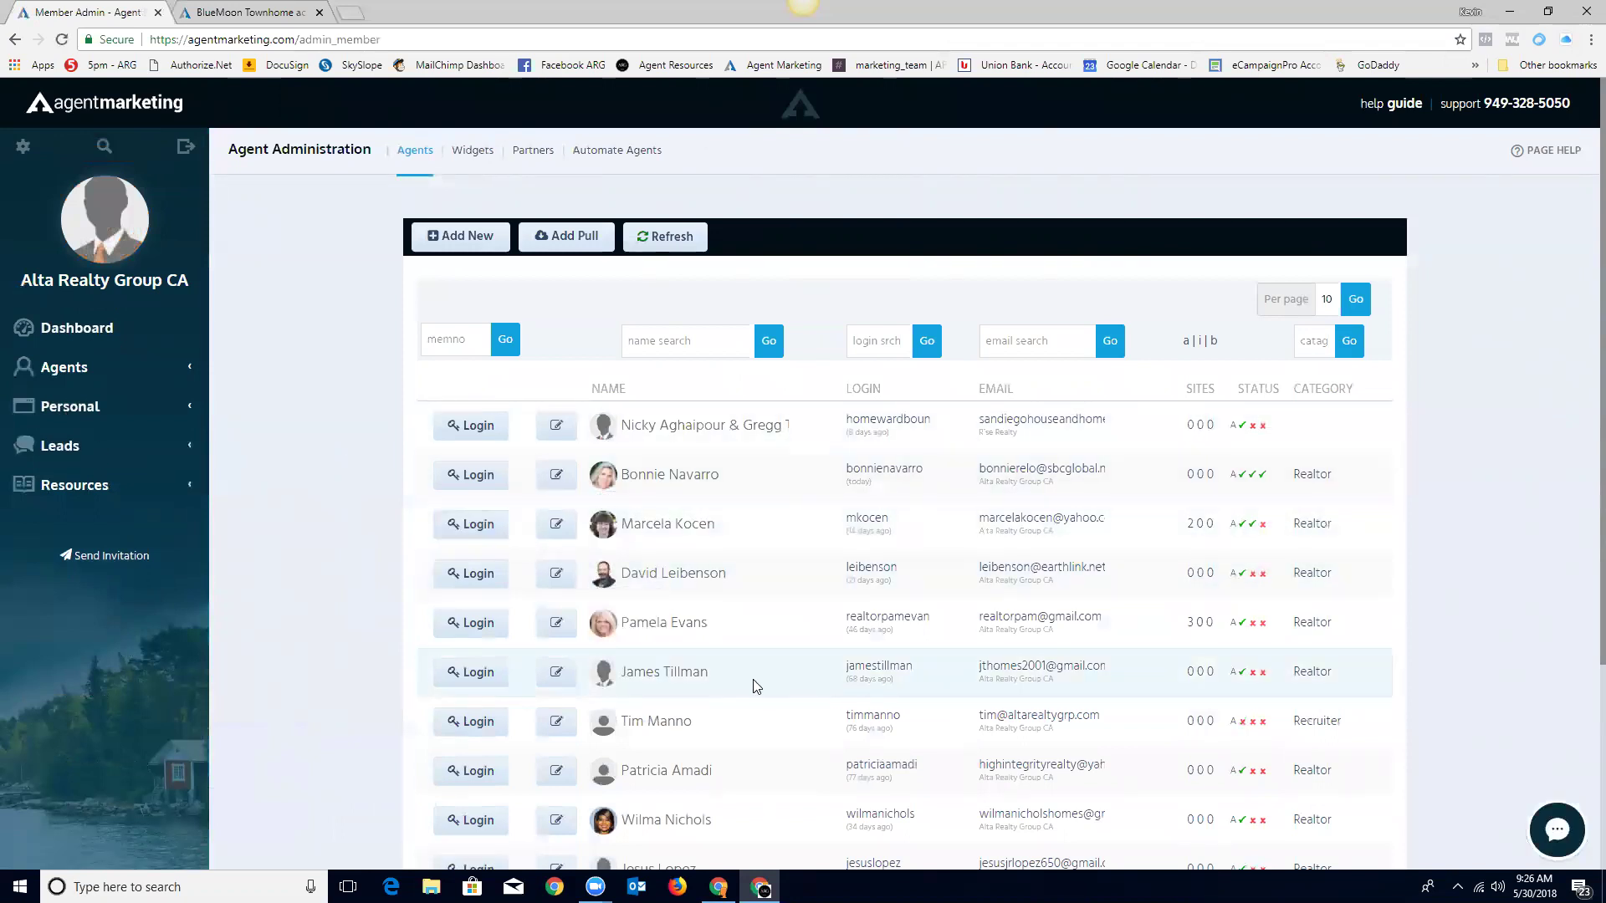
scroll(763, 689, "down", 3)
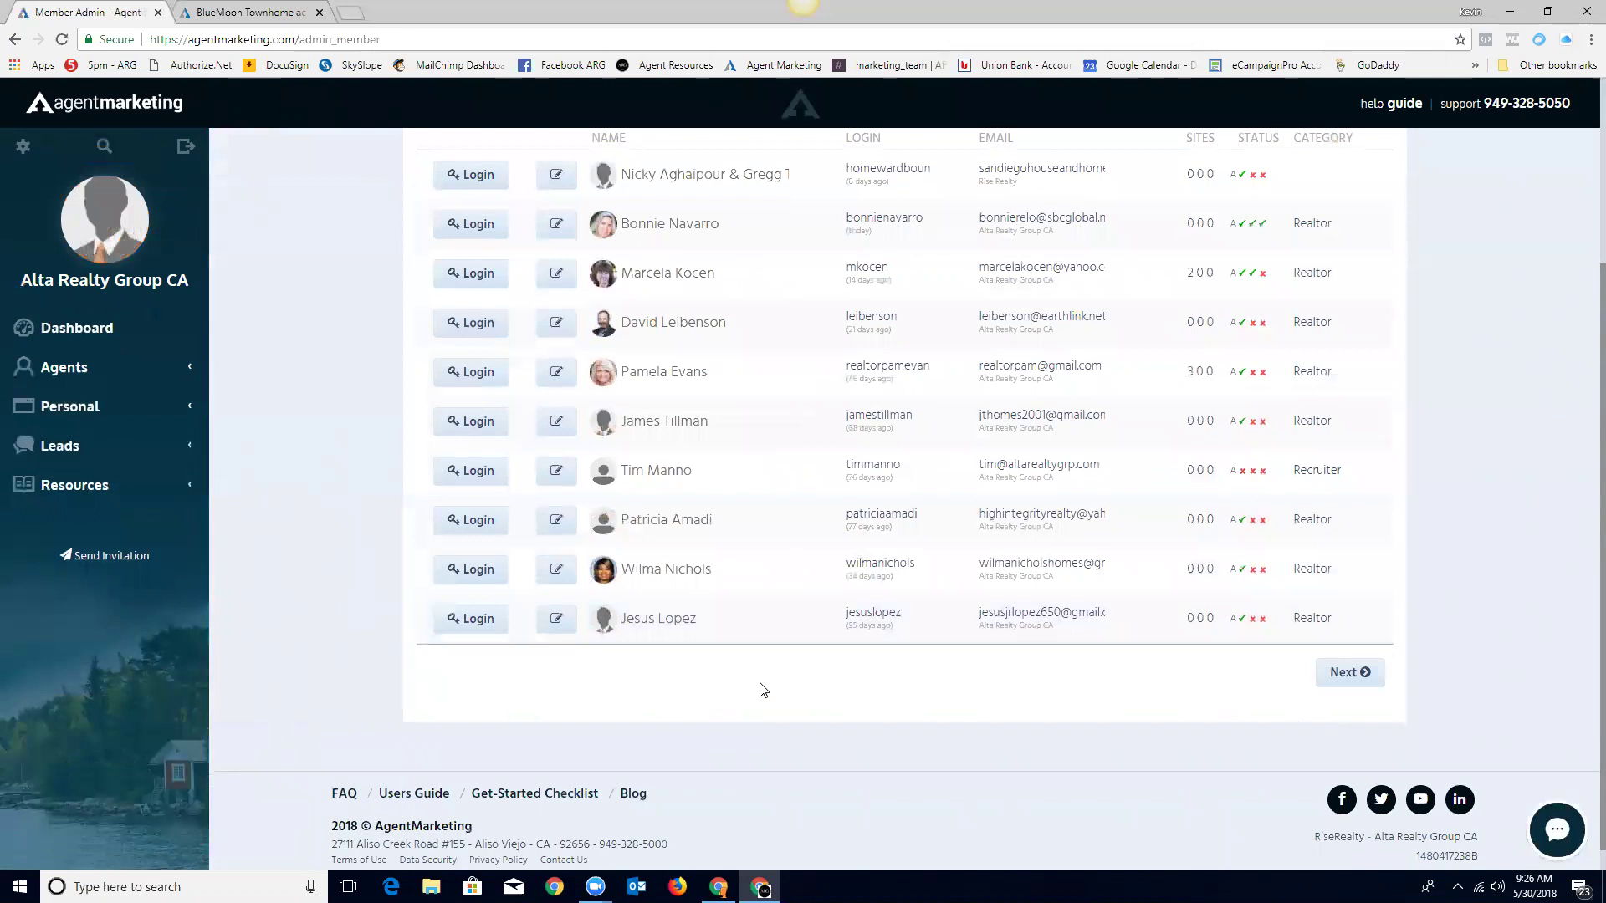
left_click(1353, 672)
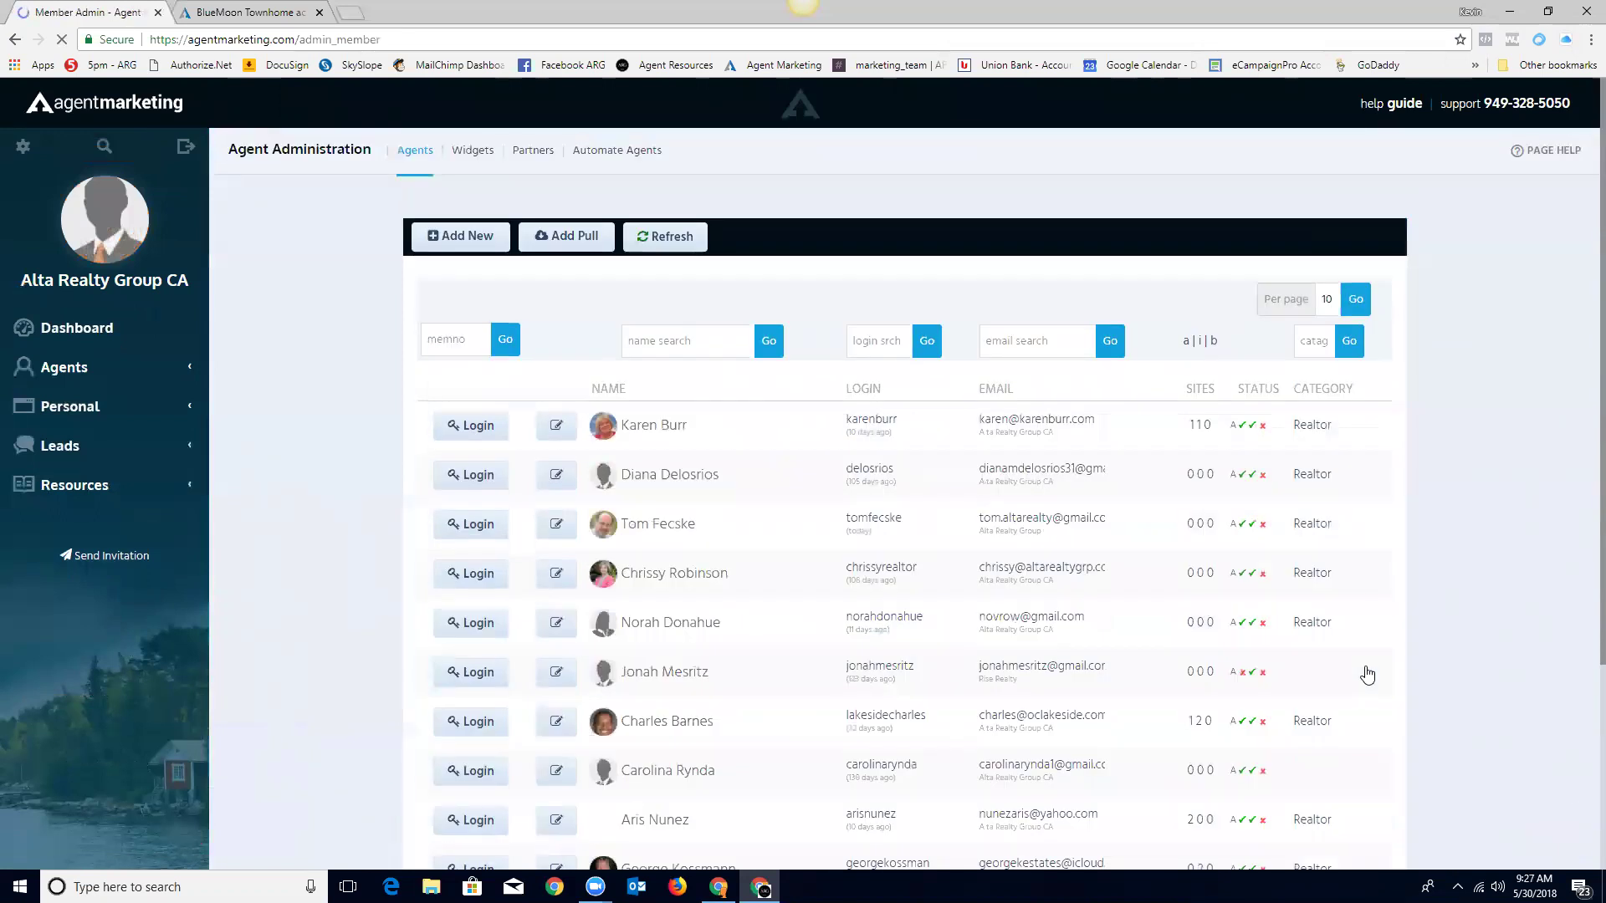
scroll(711, 645, "down", 3)
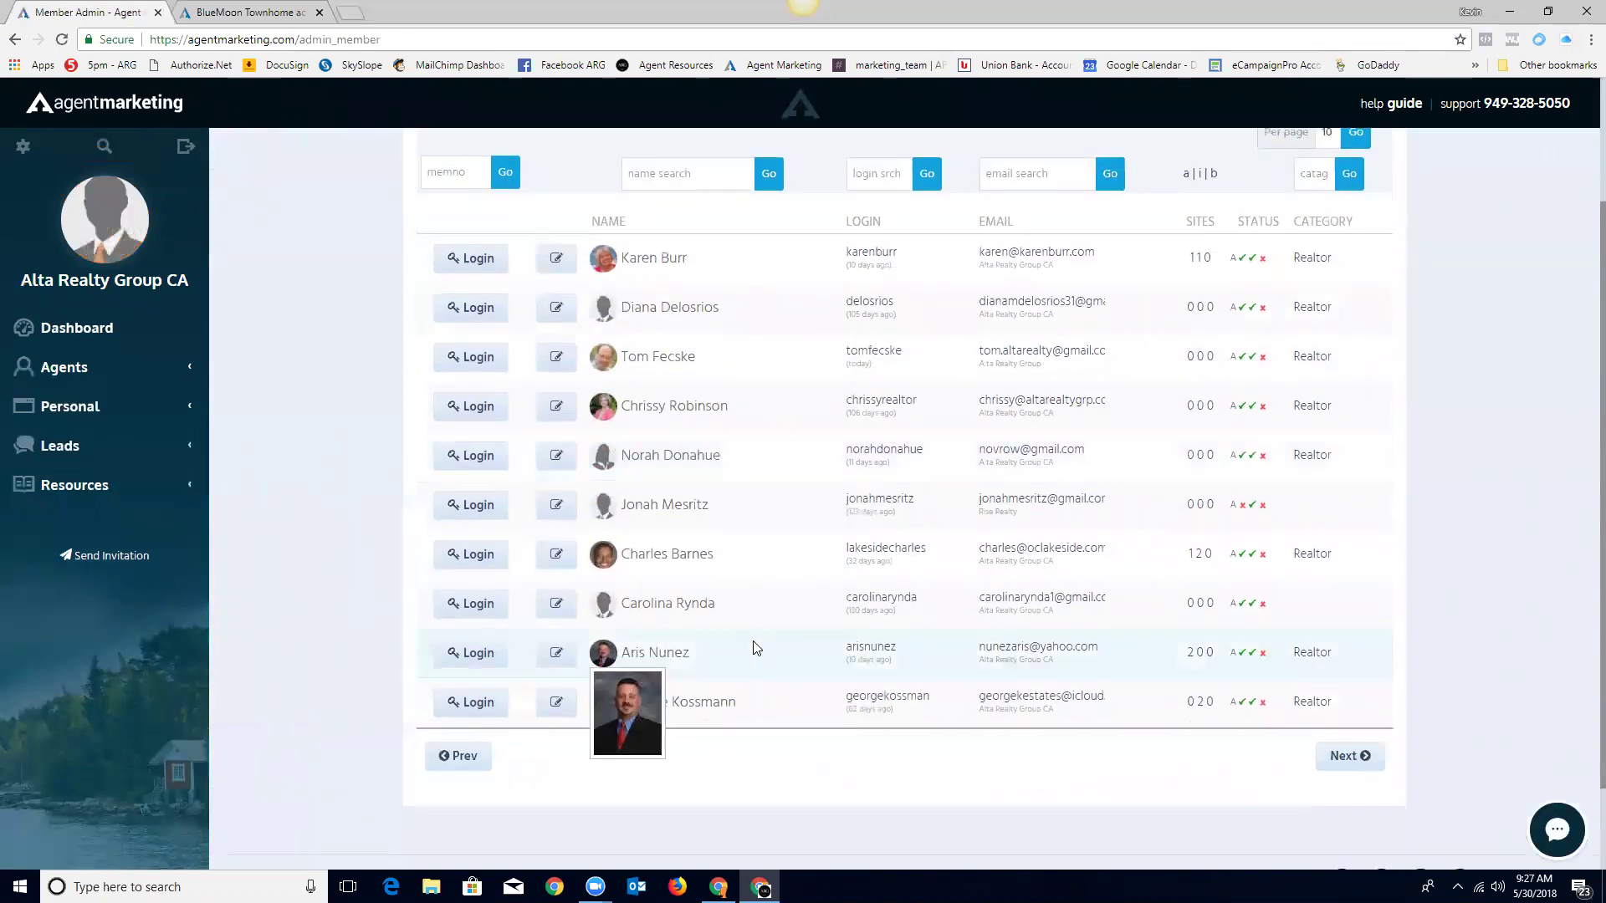
left_click(474, 563)
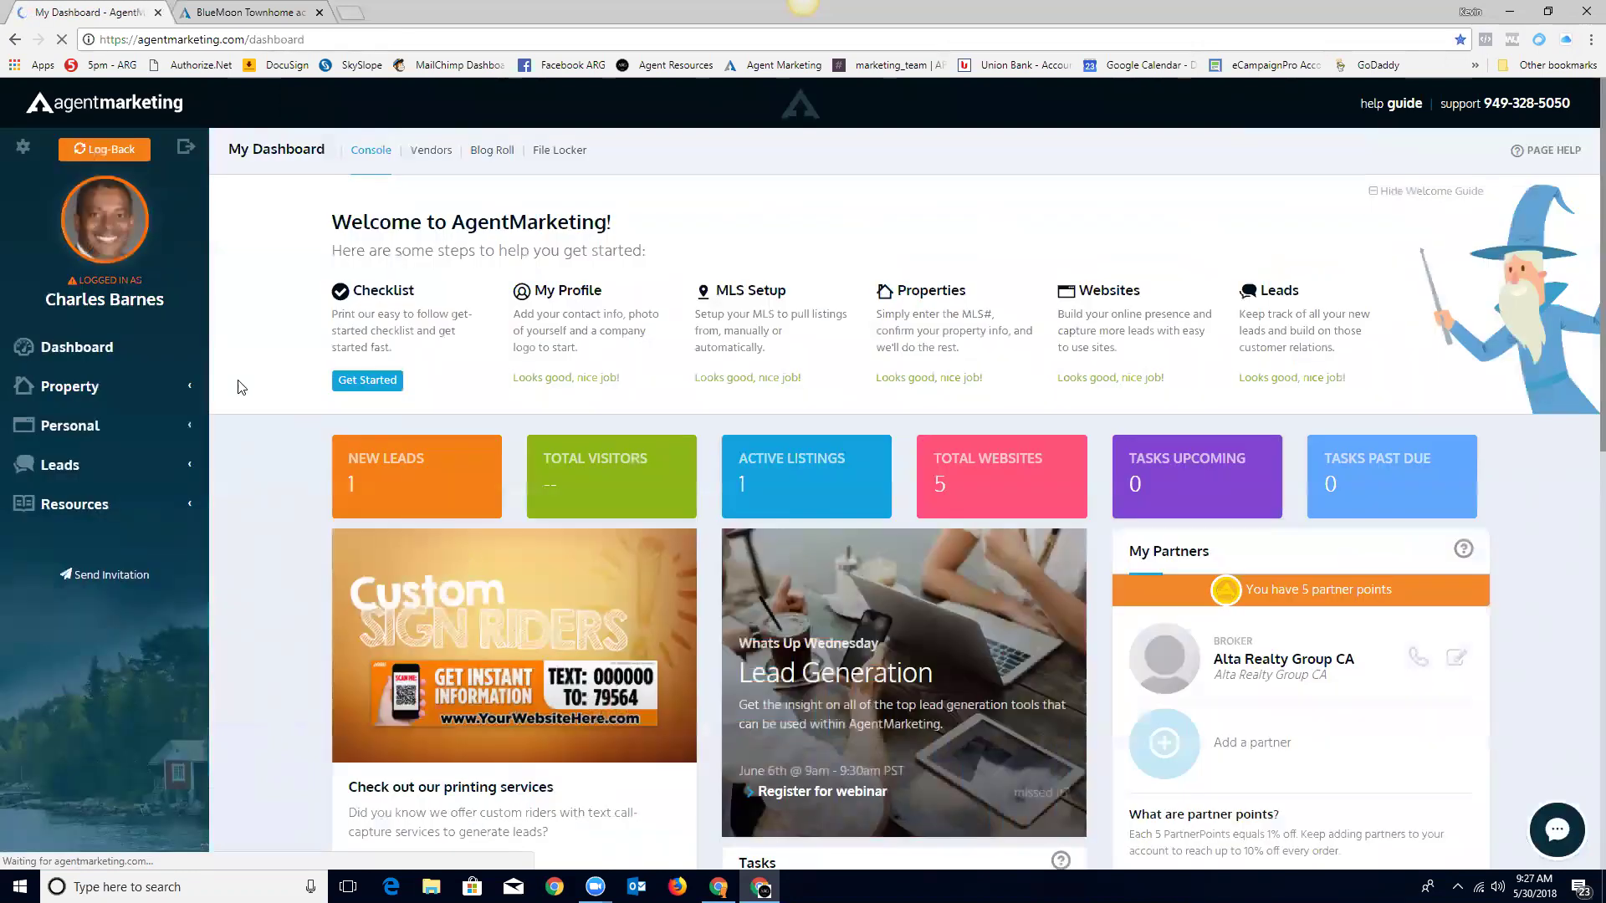
left_click(82, 468)
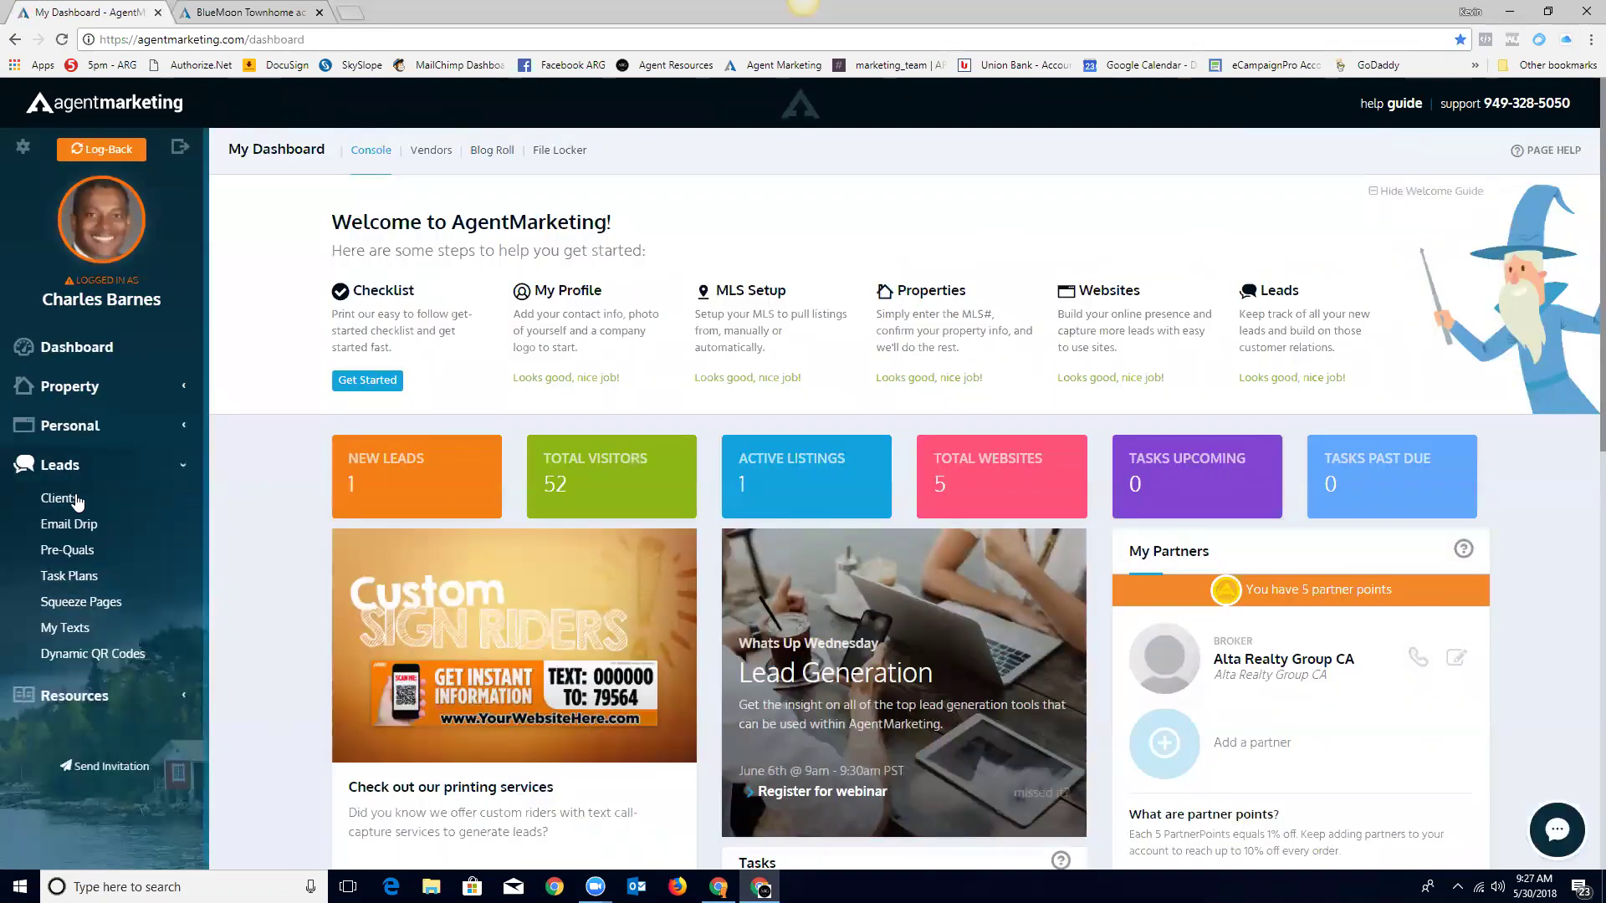
left_click(71, 500)
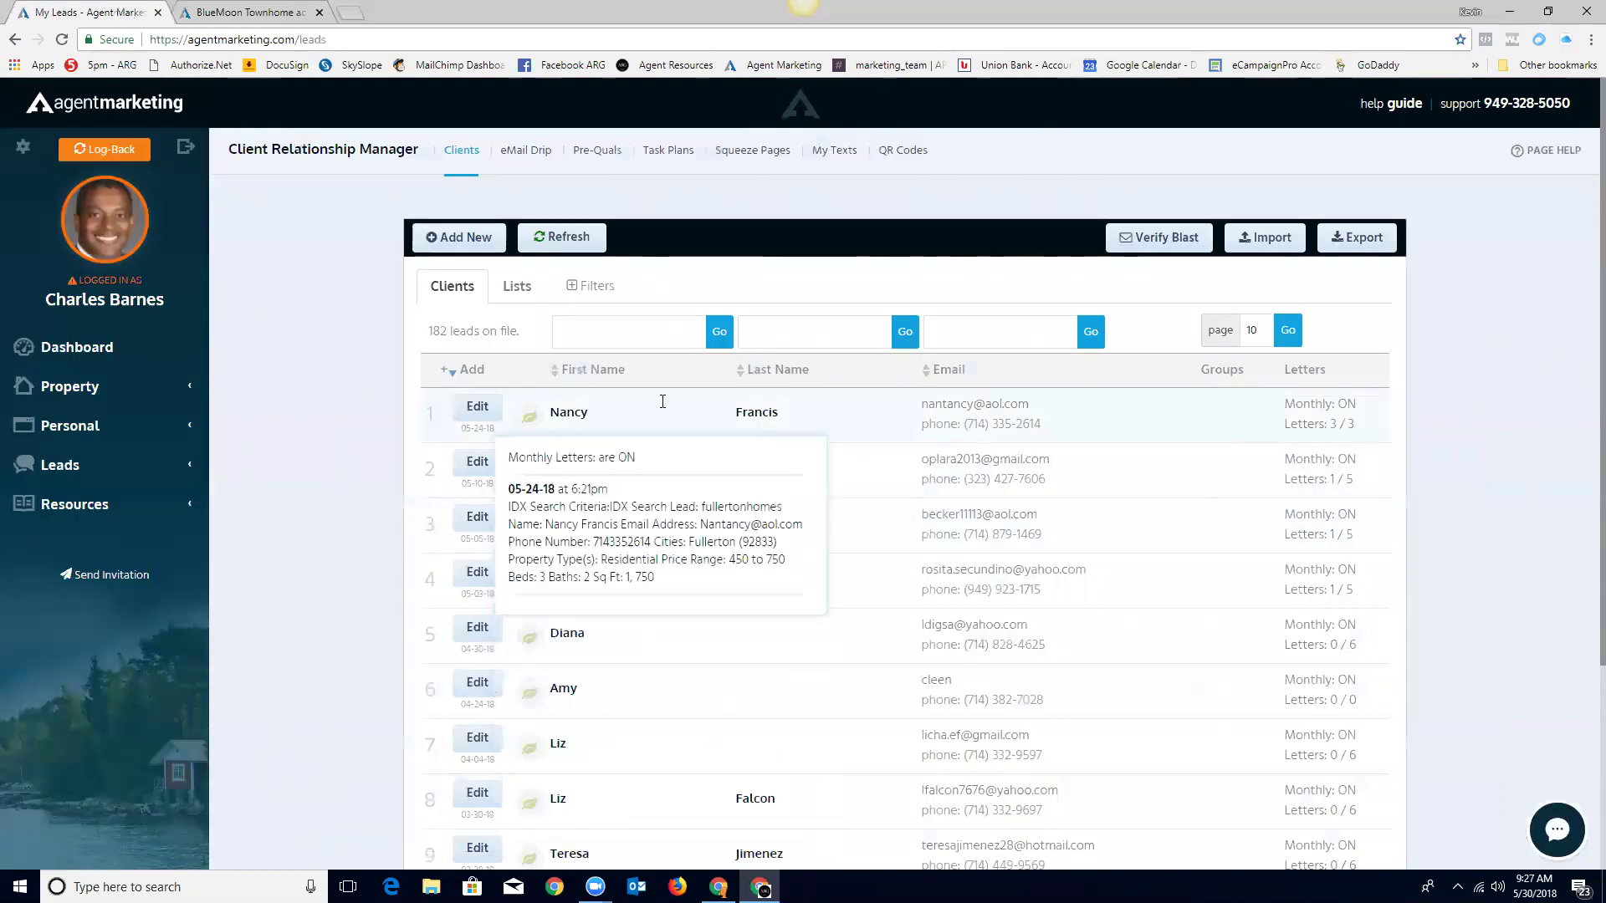
Step: Open the first lead's record, keep Monthly Letters on, and view its Log of 6 campaign letters
left_click(478, 408)
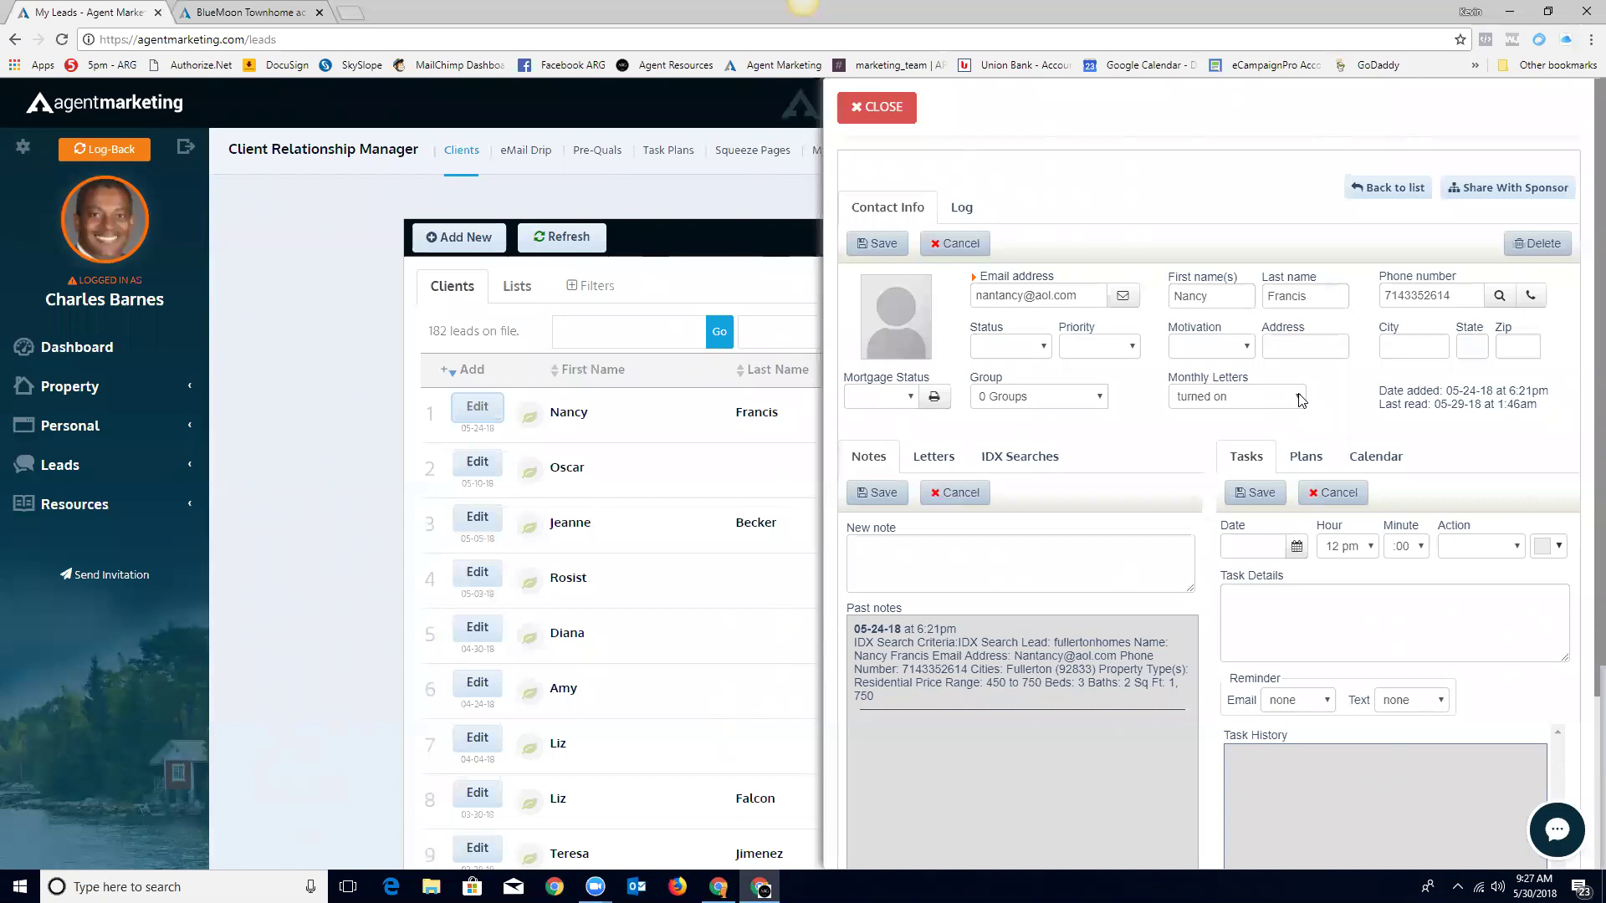
left_click(1299, 401)
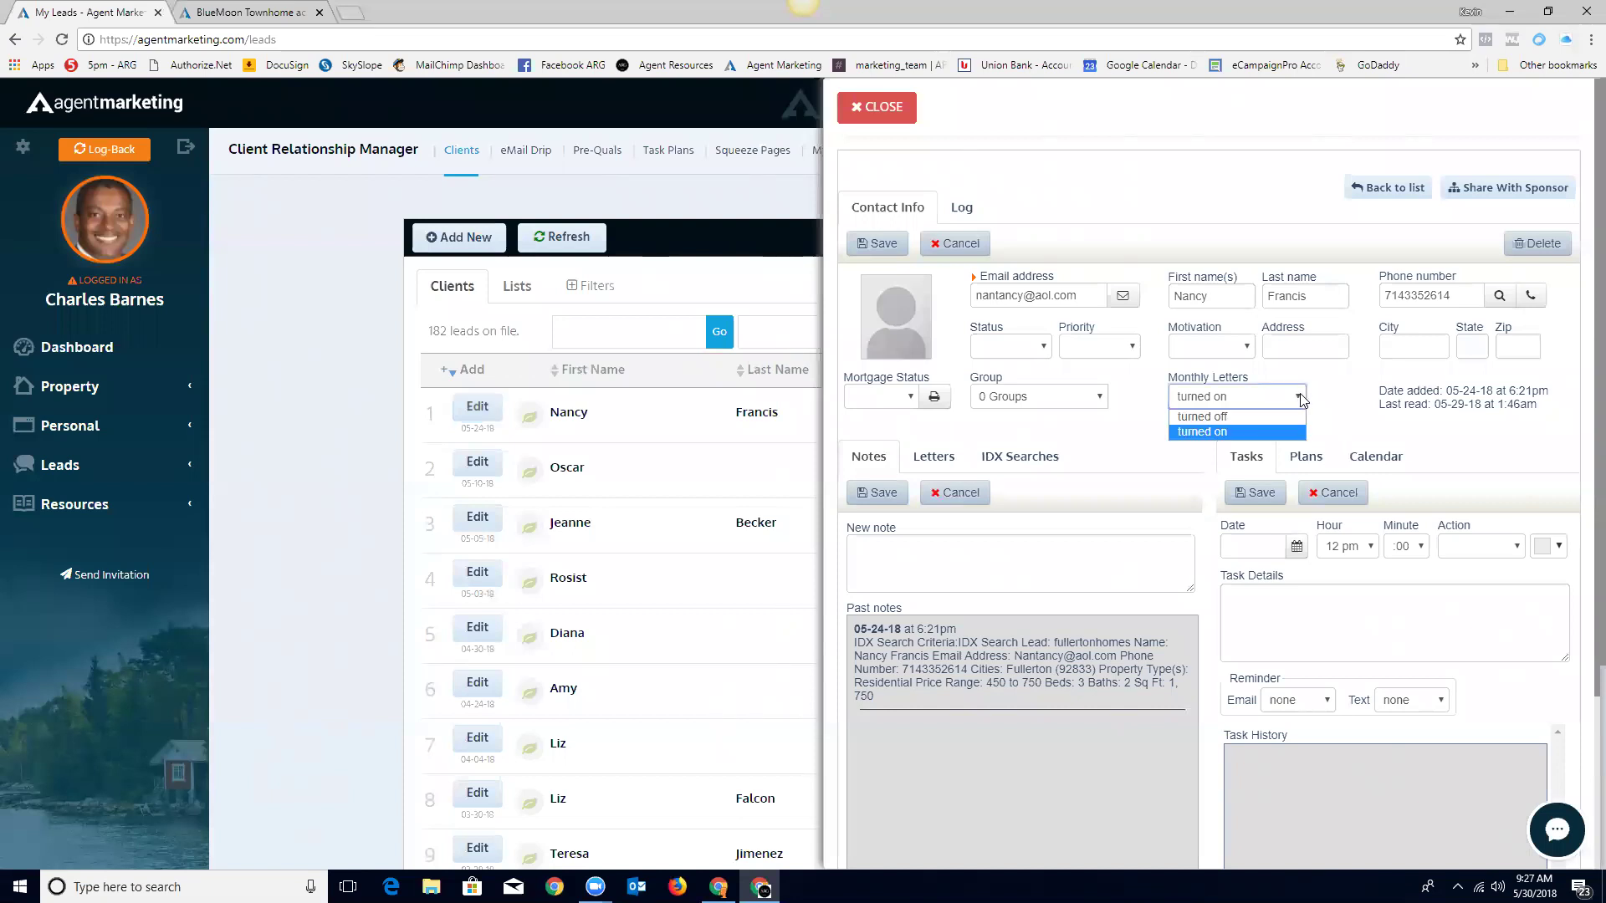
left_click(1214, 435)
left_click(1325, 407)
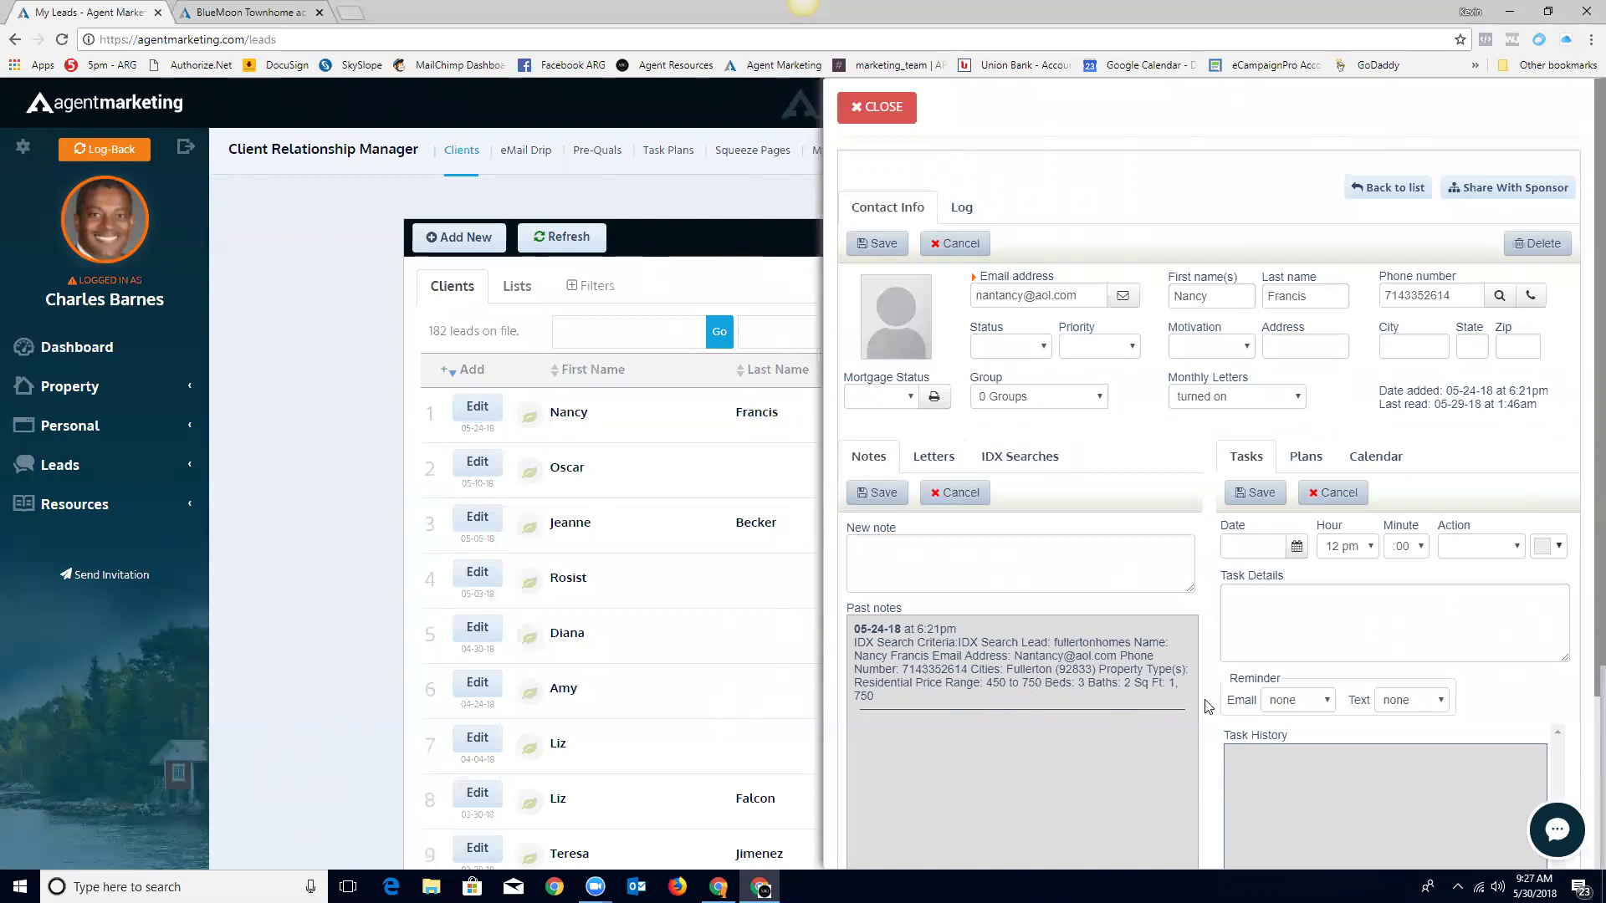
left_click(961, 211)
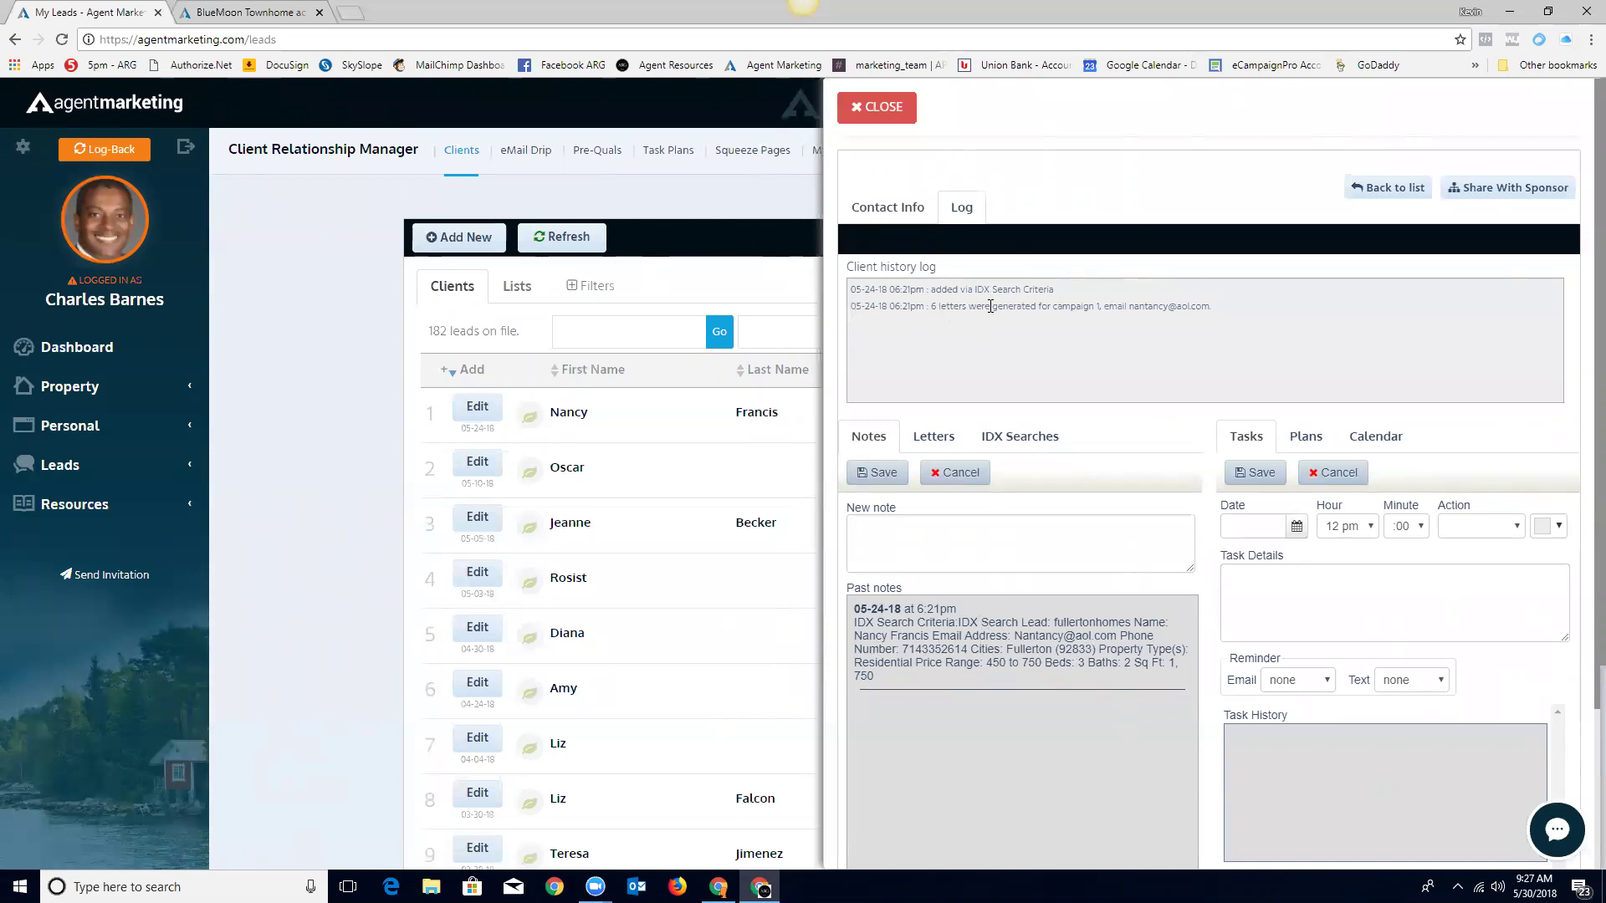
Step: Show the lead's 'Wanted to search the MLS' letters dated 06/03, 06/10 and 06/20/2018, leaving the campaign unchanged
left_click(884, 212)
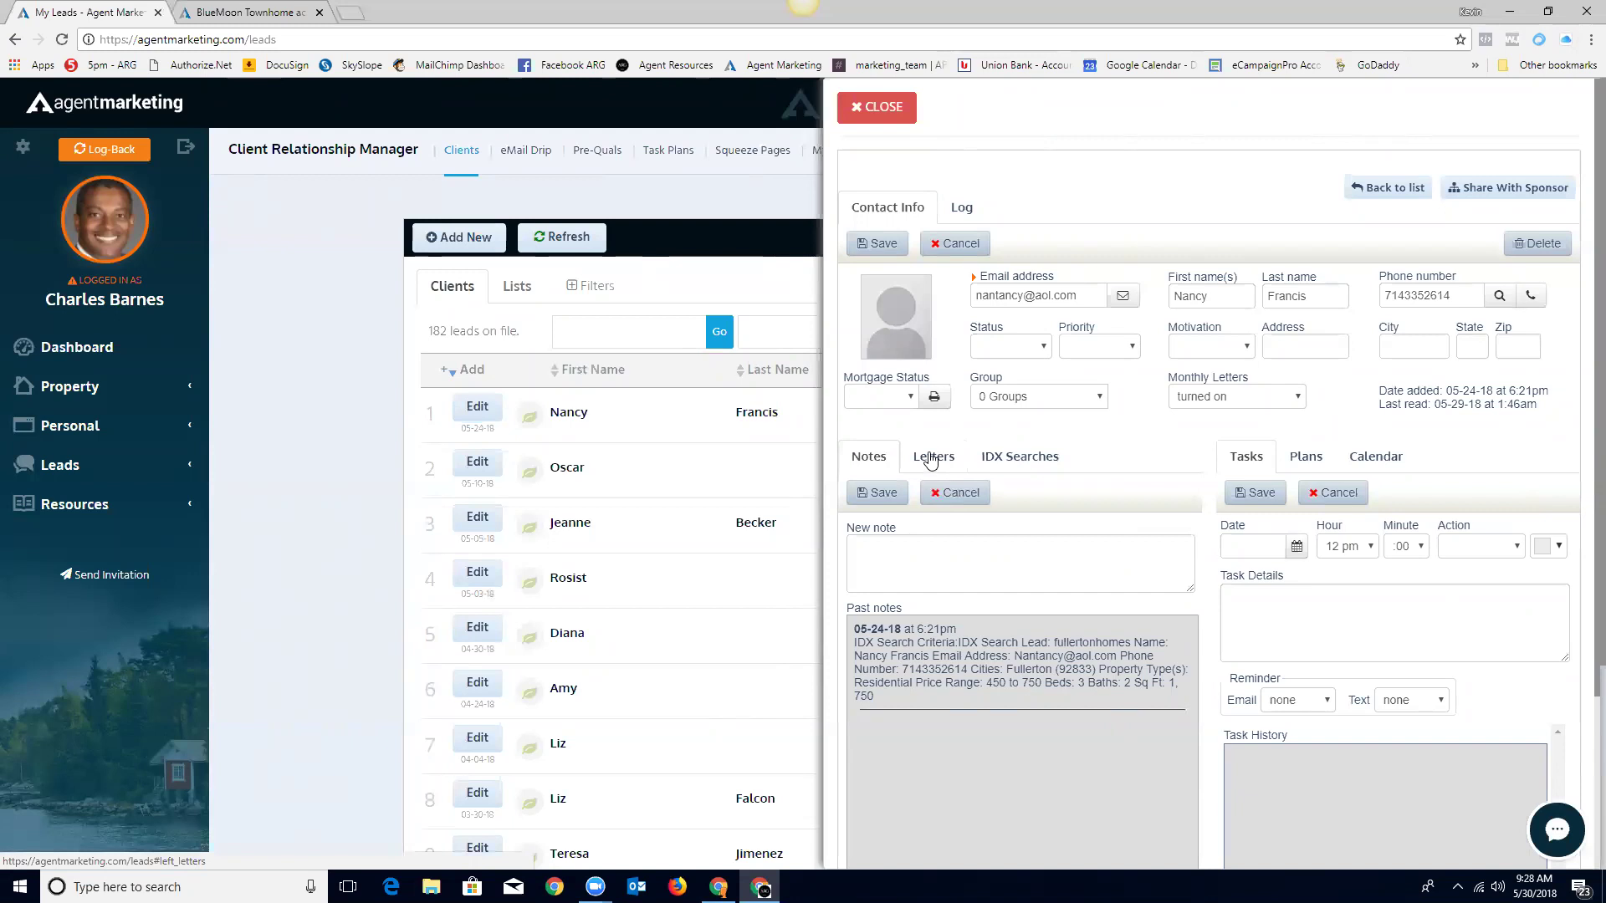
left_click(931, 461)
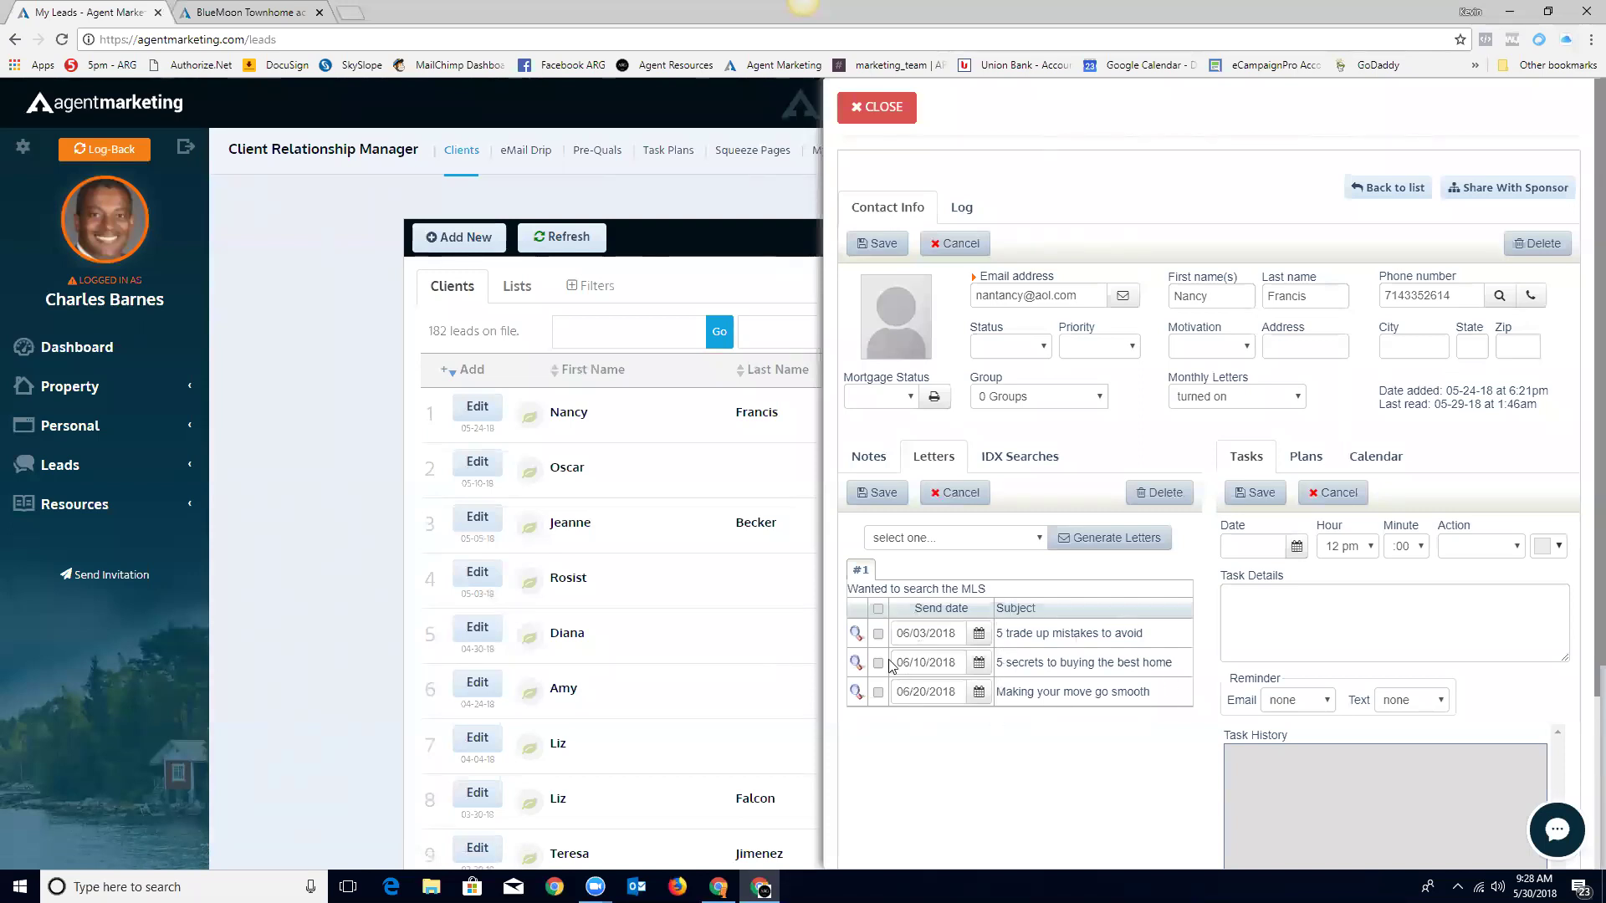
left_click(1039, 538)
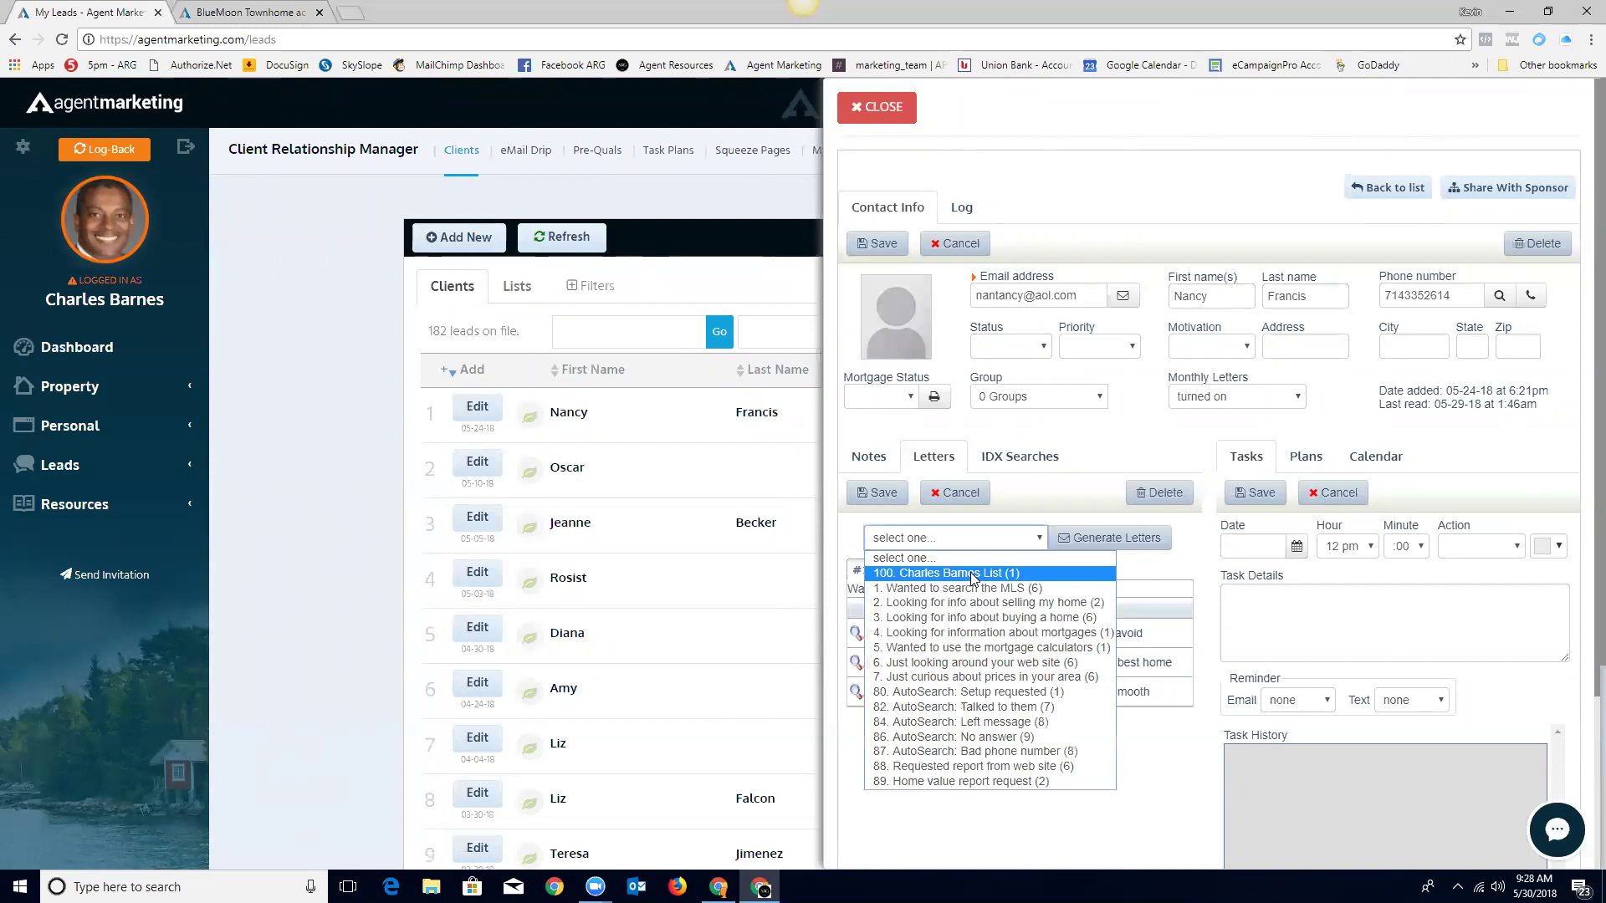
left_click(1032, 494)
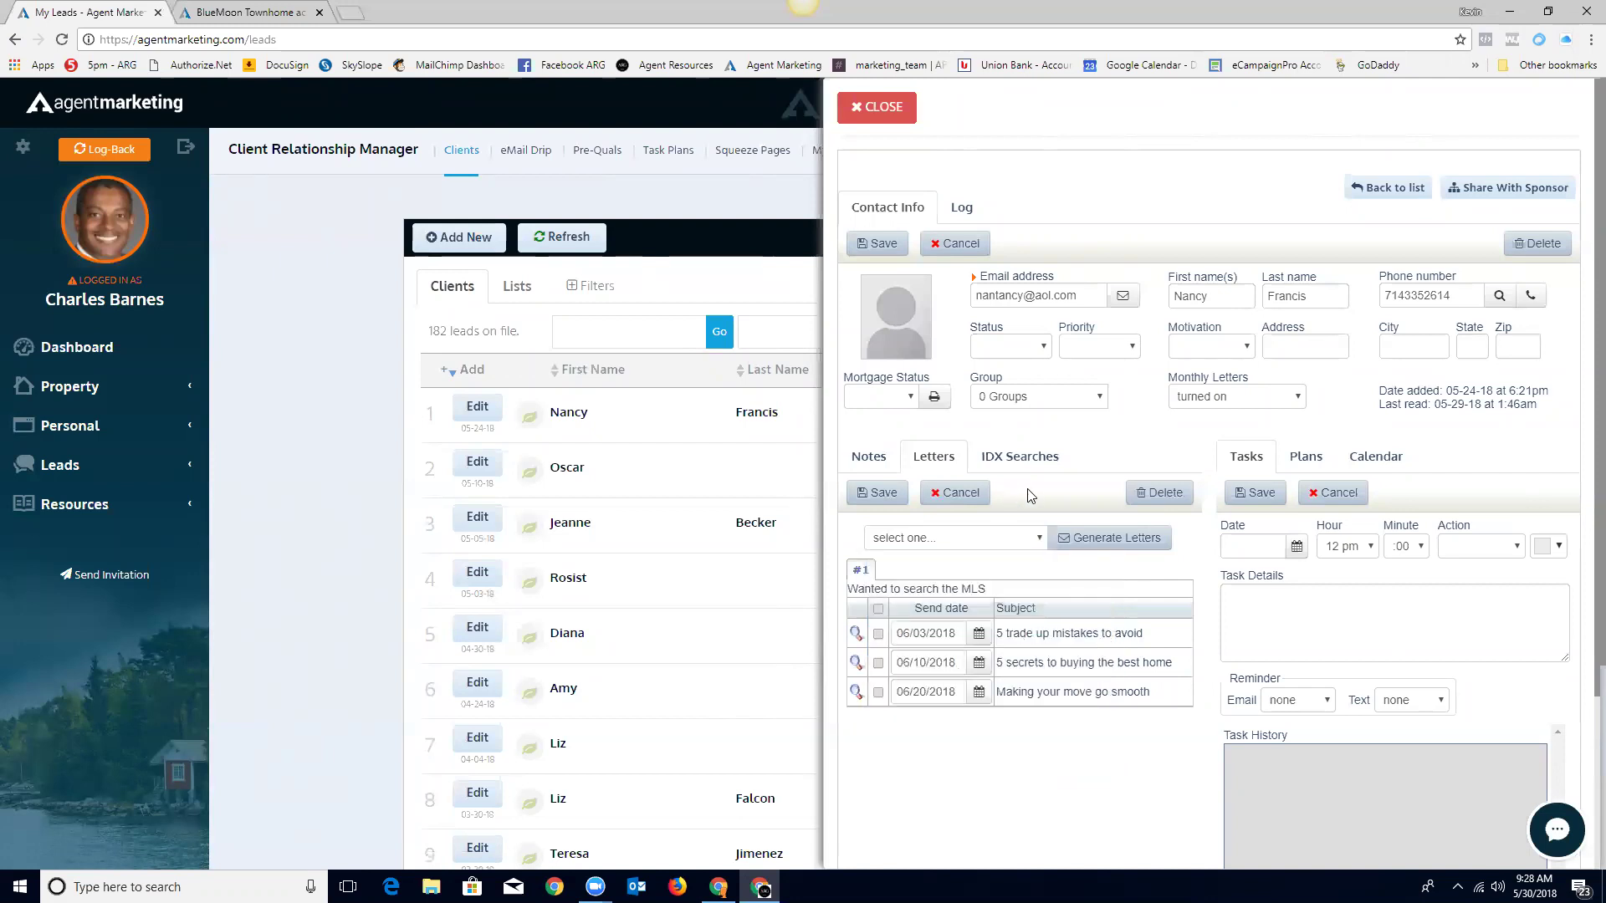
left_click(1035, 537)
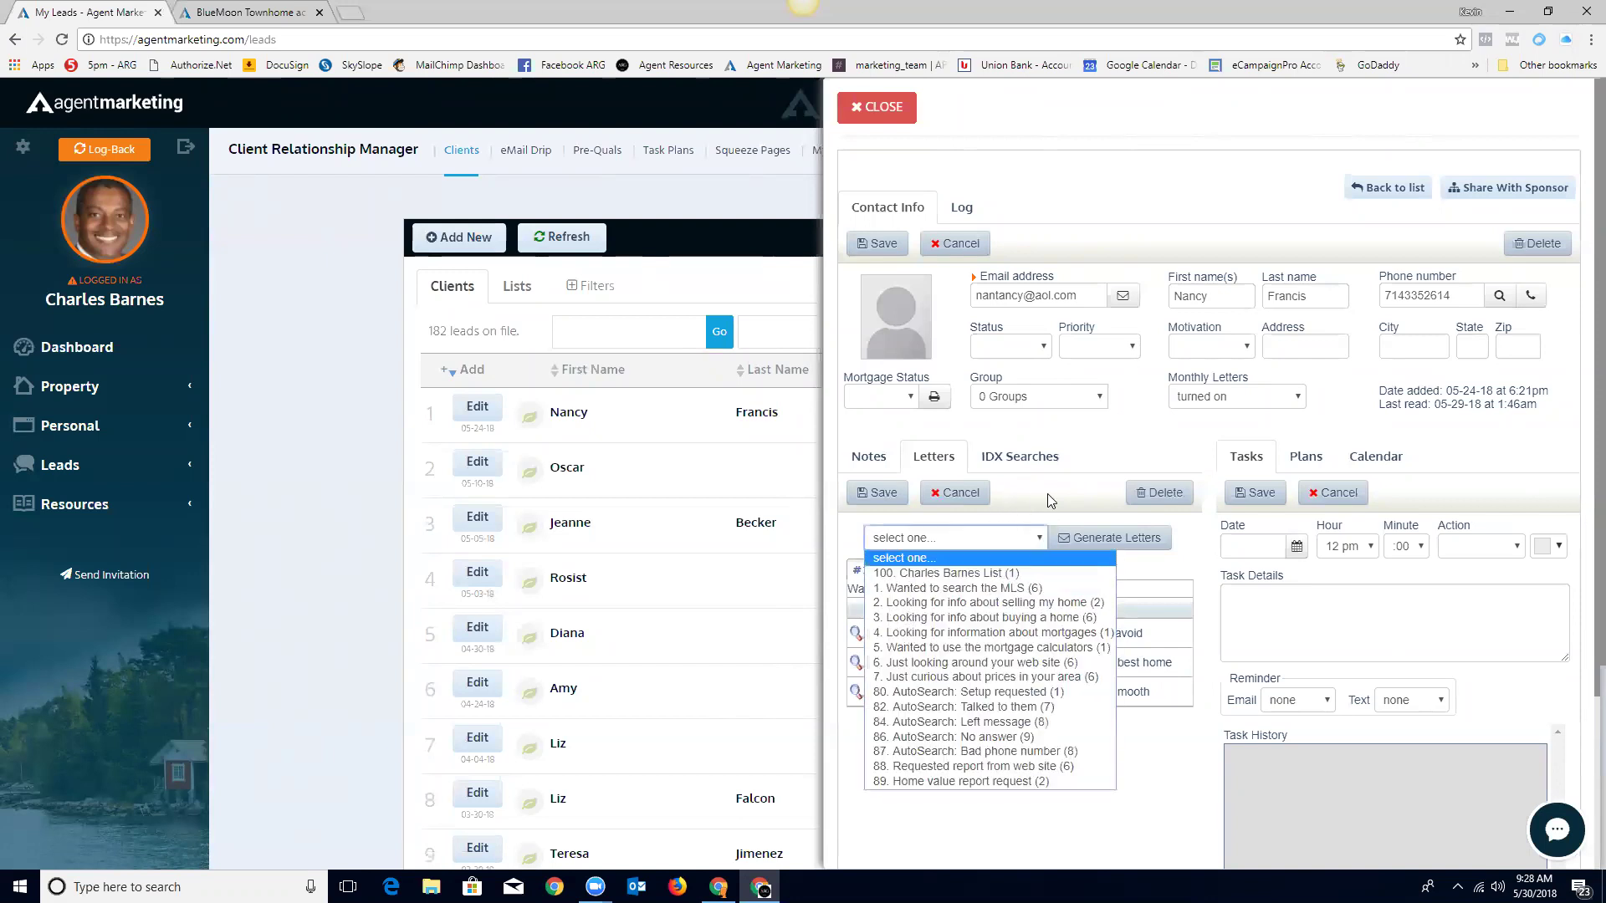
left_click(1048, 496)
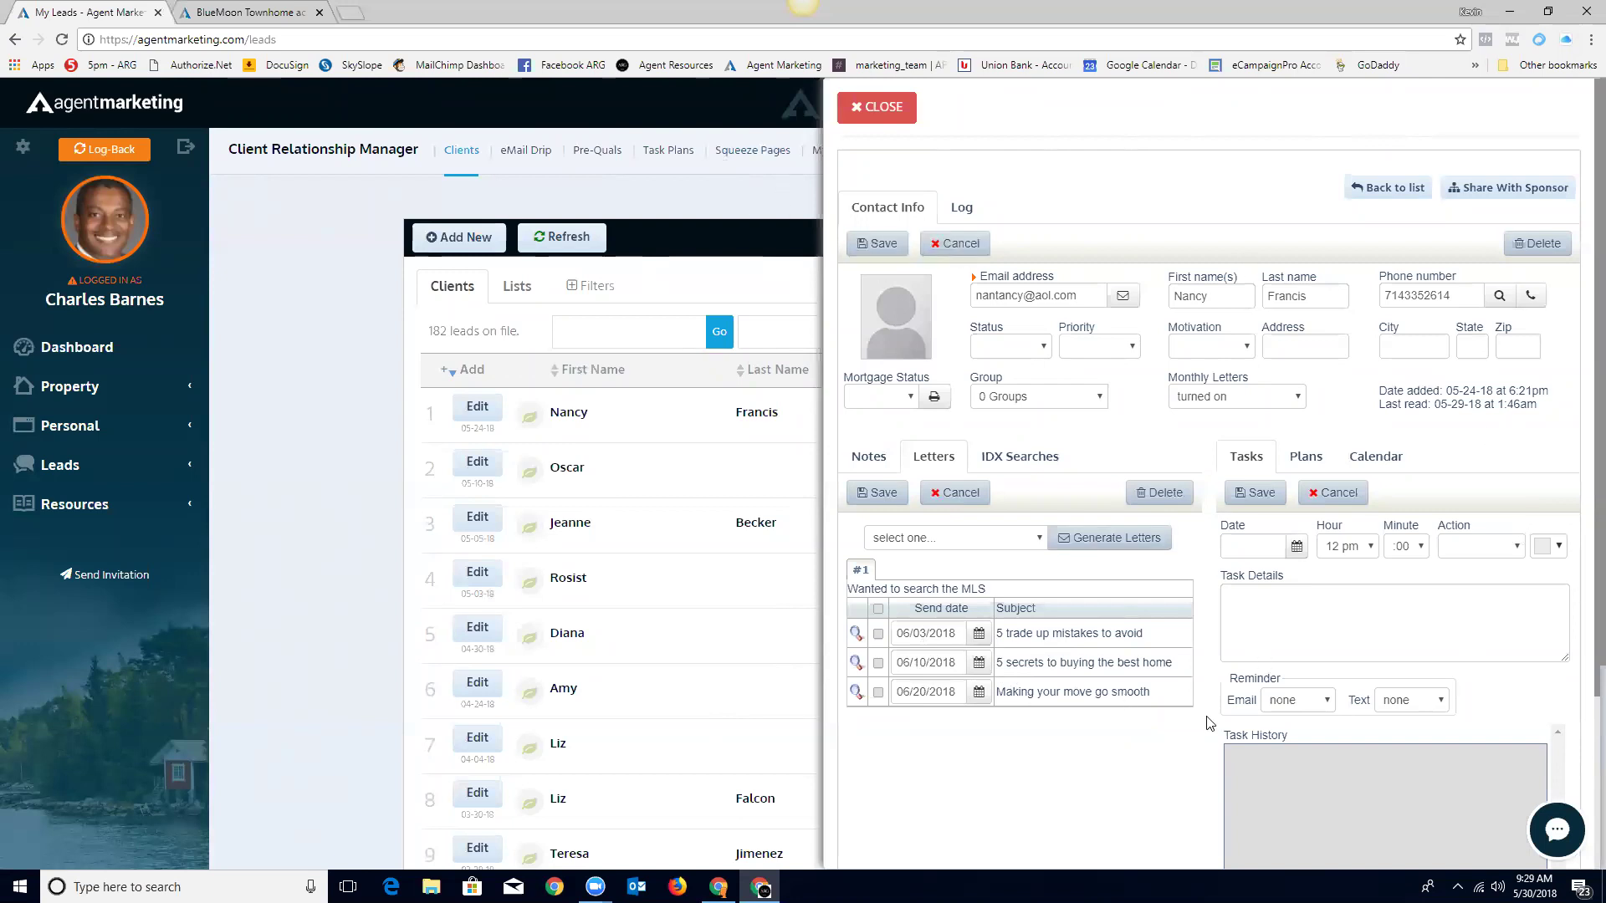
Step: Close the lead's contact details and expand the Leads menu in the sidebar
scroll(1195, 728, "down", 2)
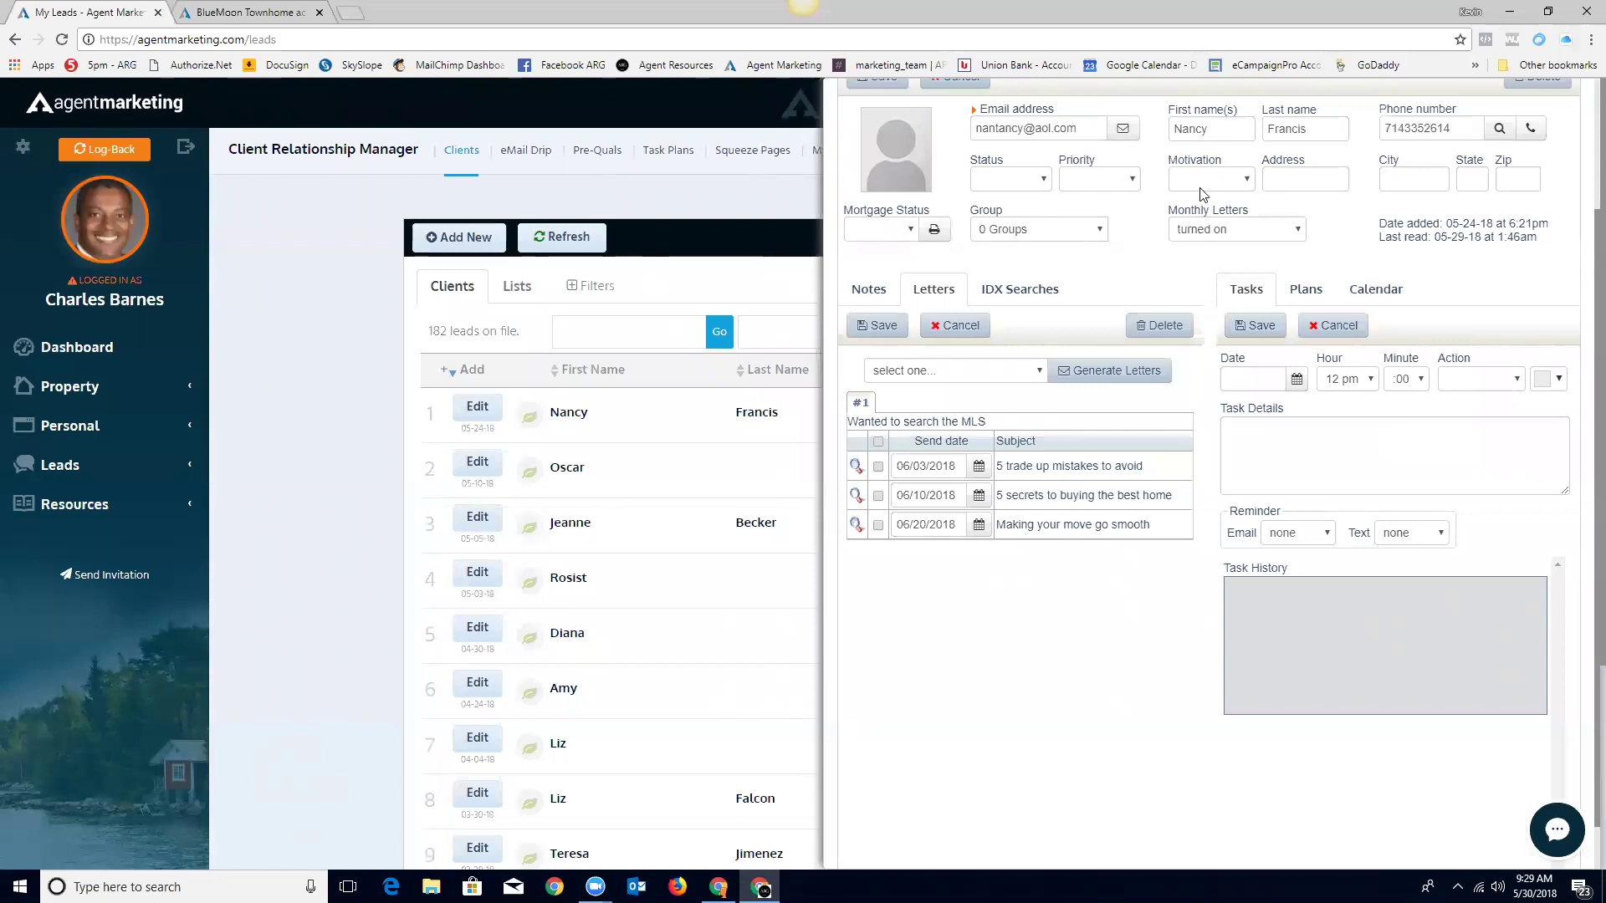
scroll(942, 209, "up", 2)
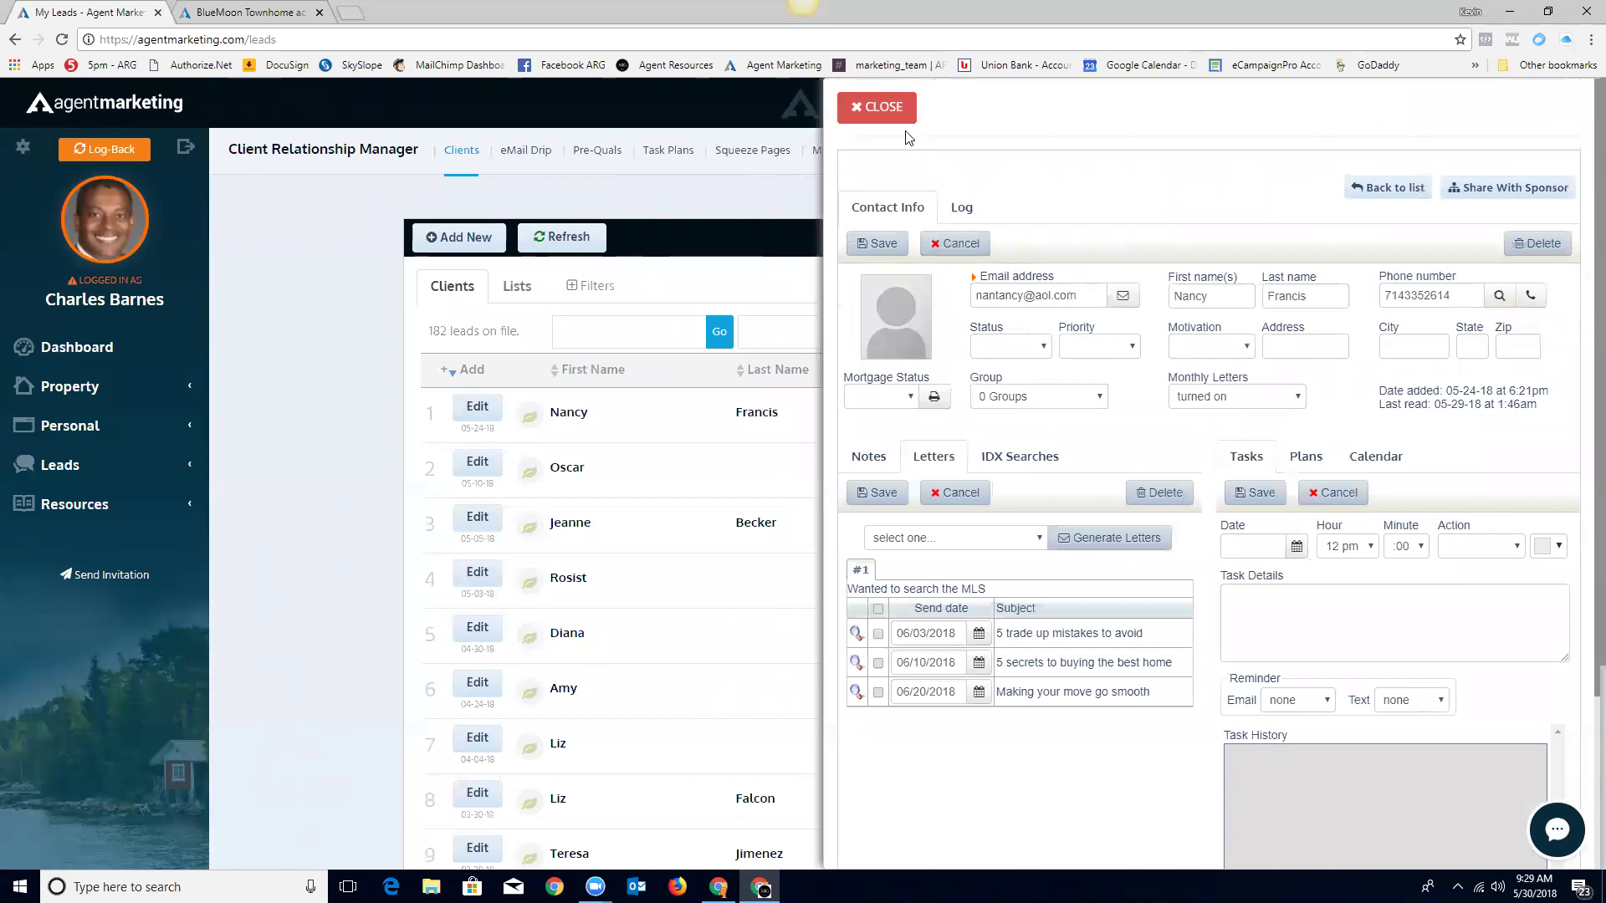
left_click(880, 105)
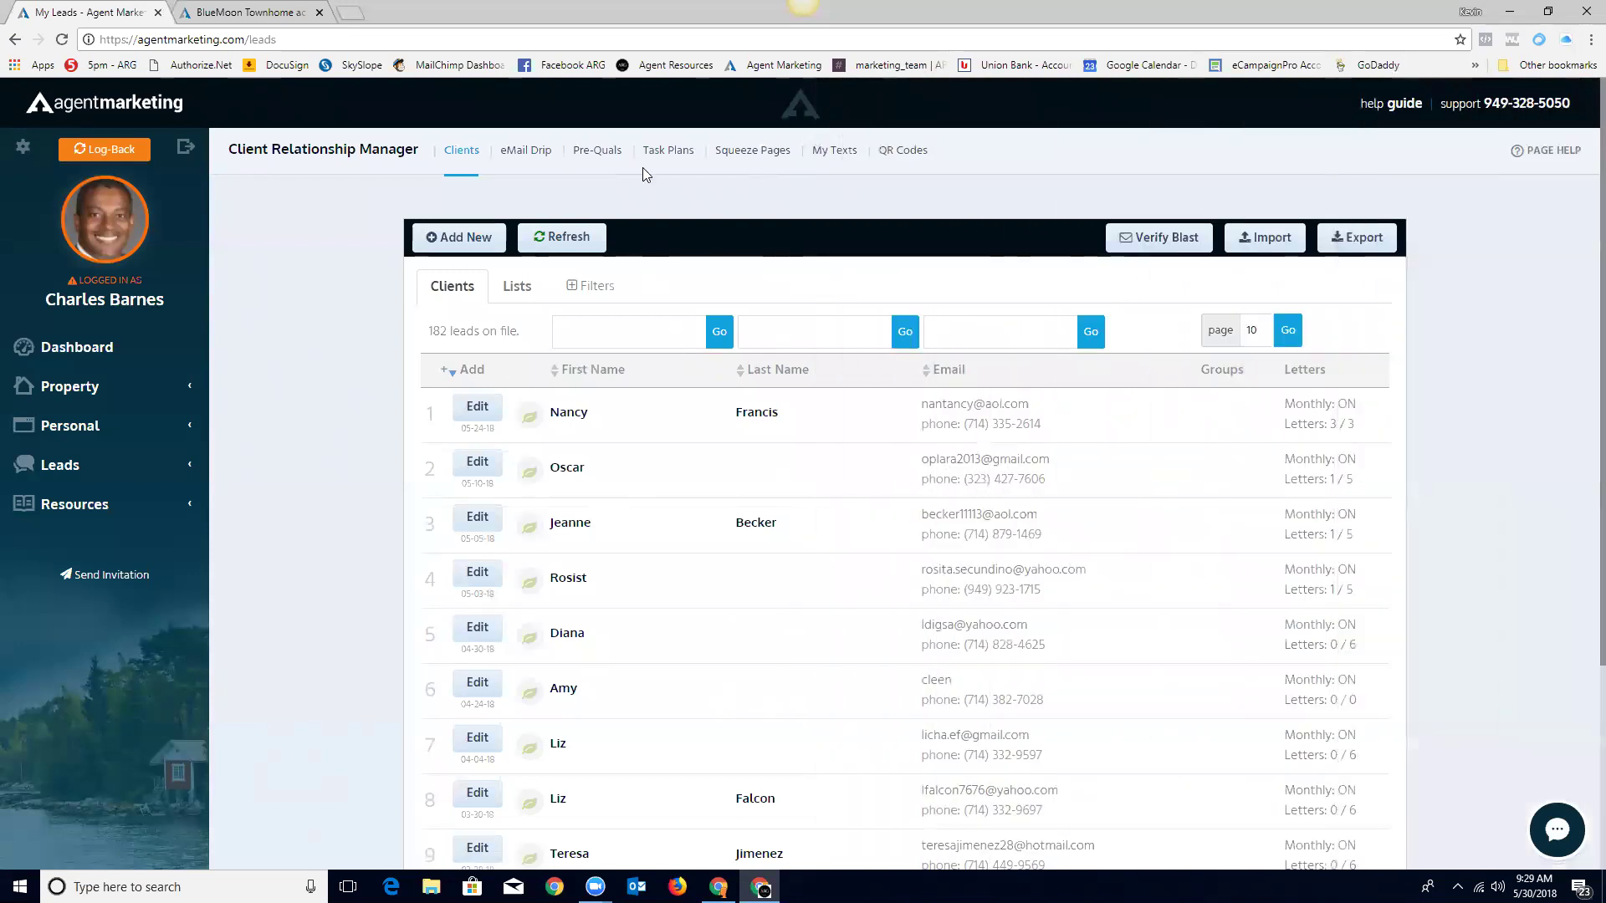
left_click(55, 469)
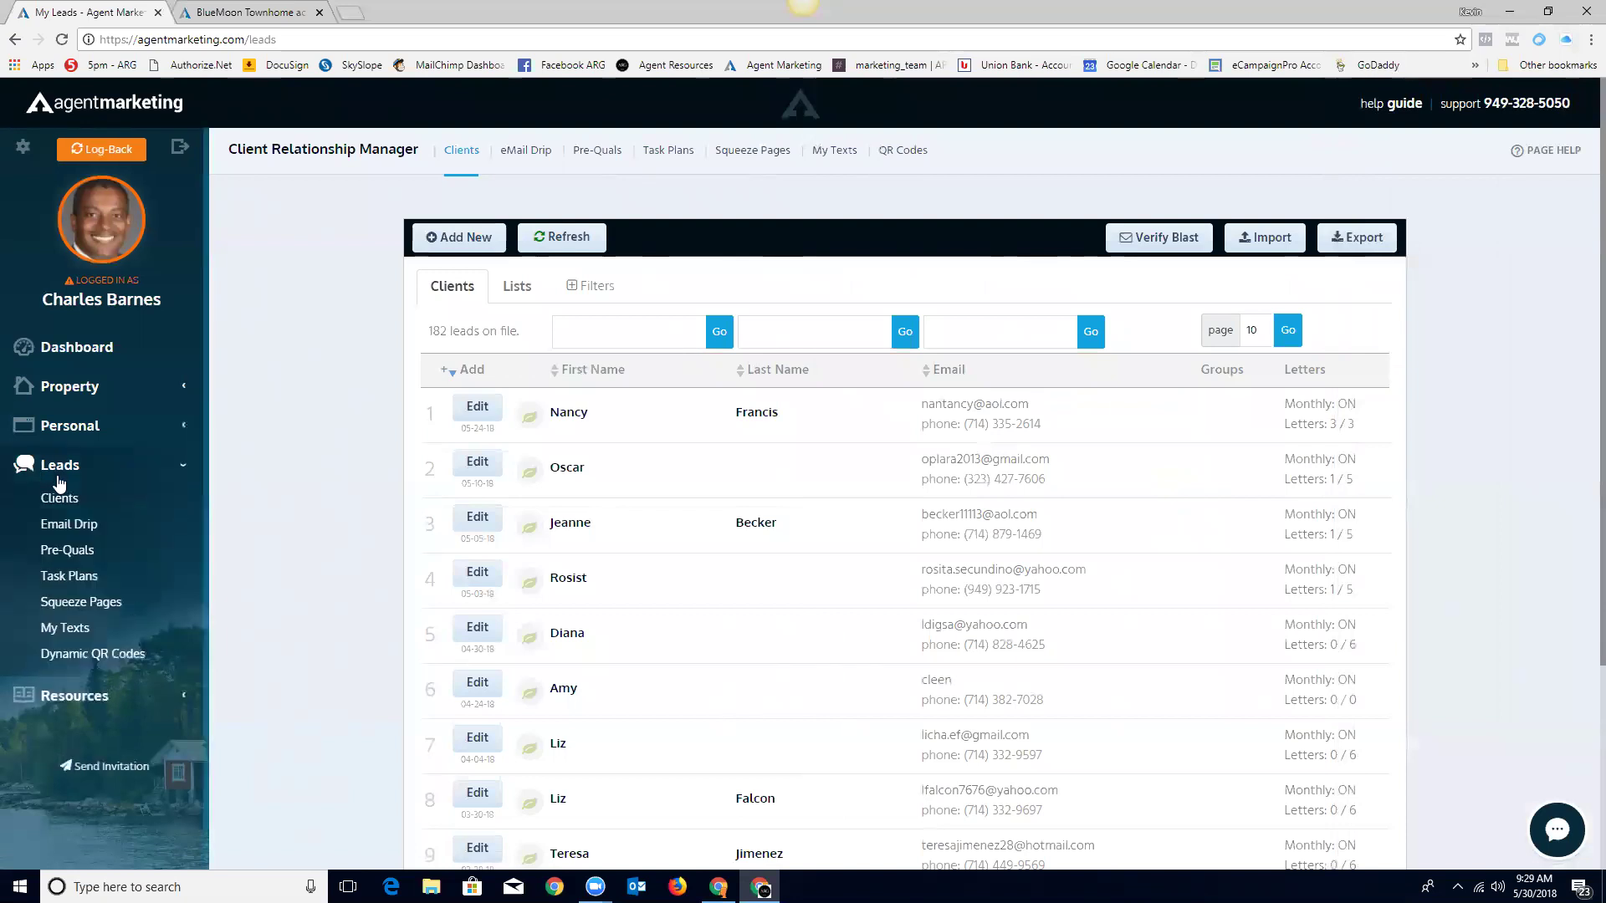
Step: Open Email Drip and look through its campaigns, such as 'Wanted to search the MLS'
left_click(60, 525)
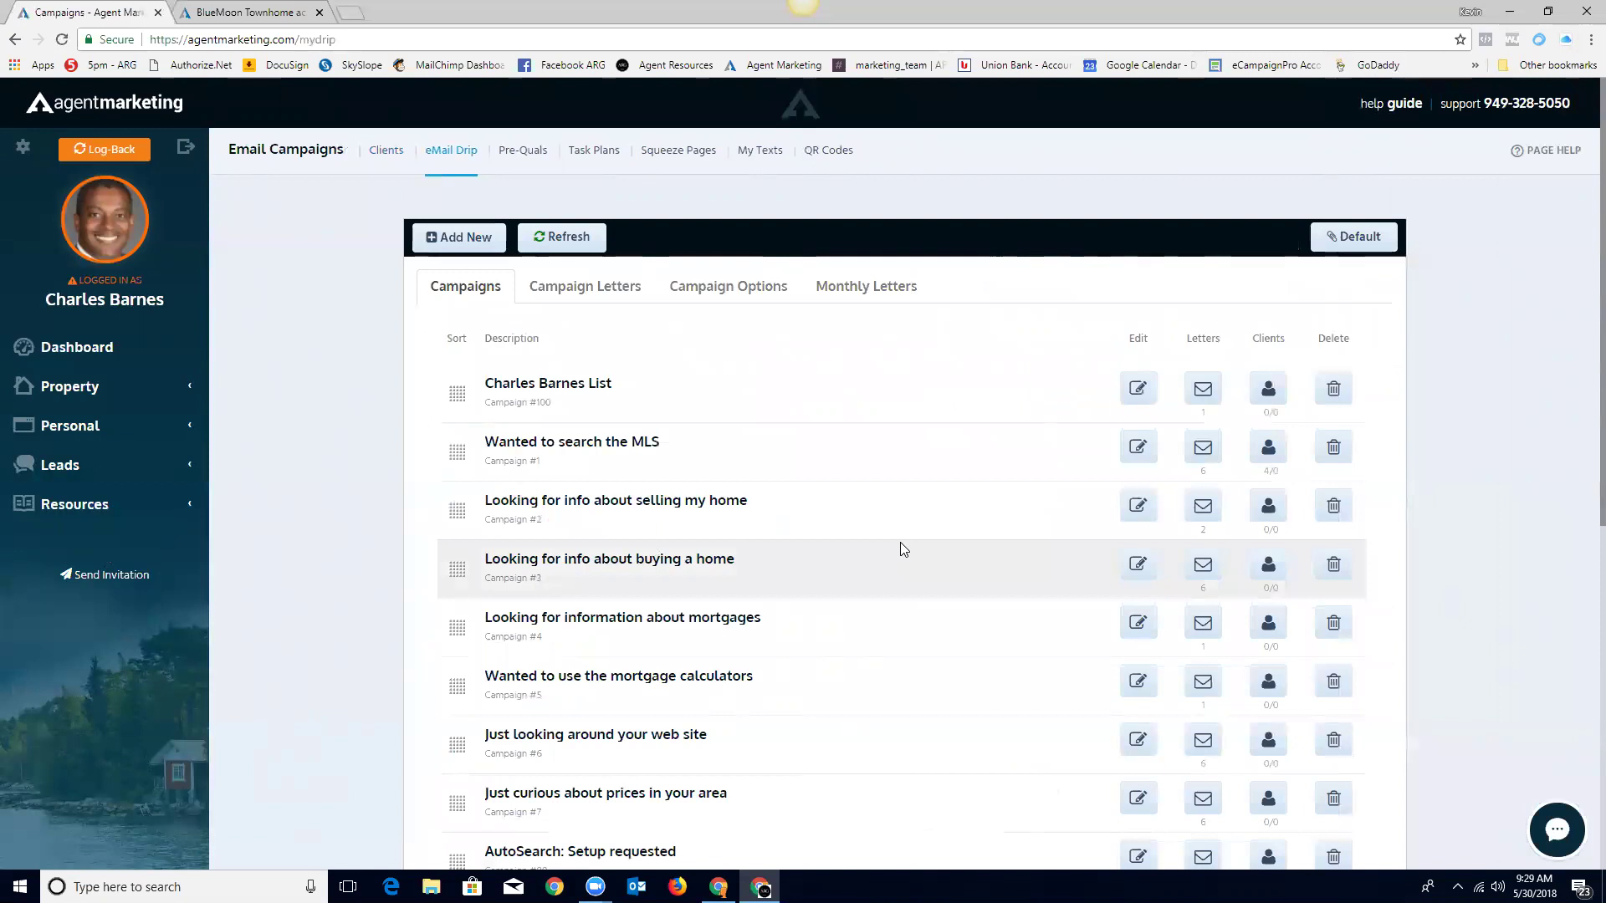
scroll(889, 542, "down", 2)
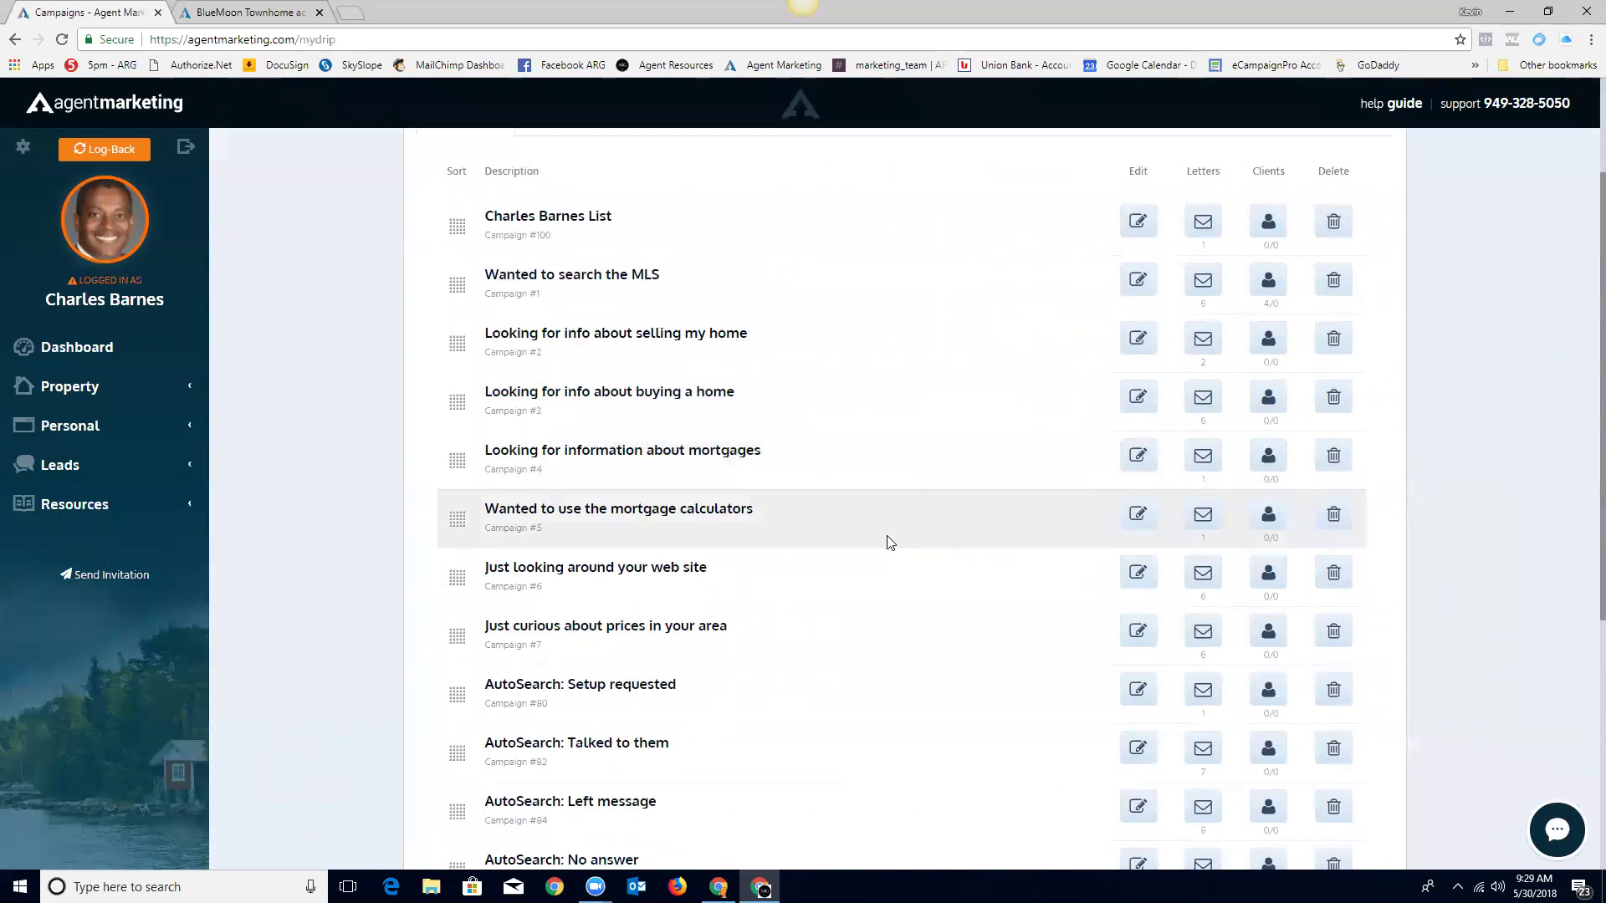
scroll(890, 542, "down", 1)
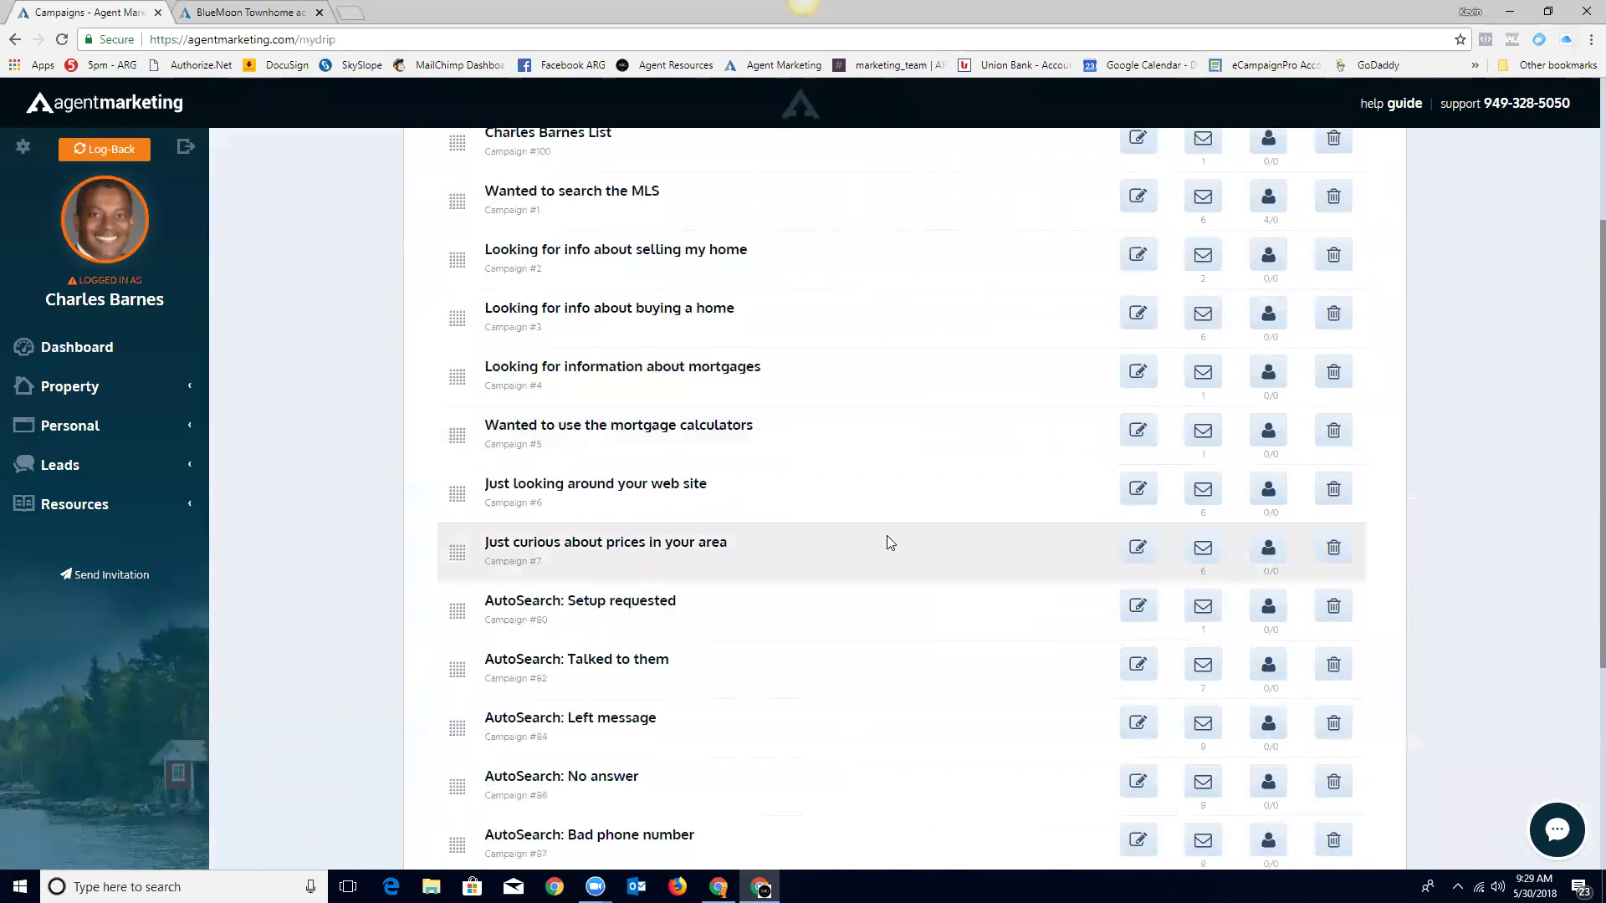
scroll(889, 542, "down", 2)
scroll(887, 537, "up", 5)
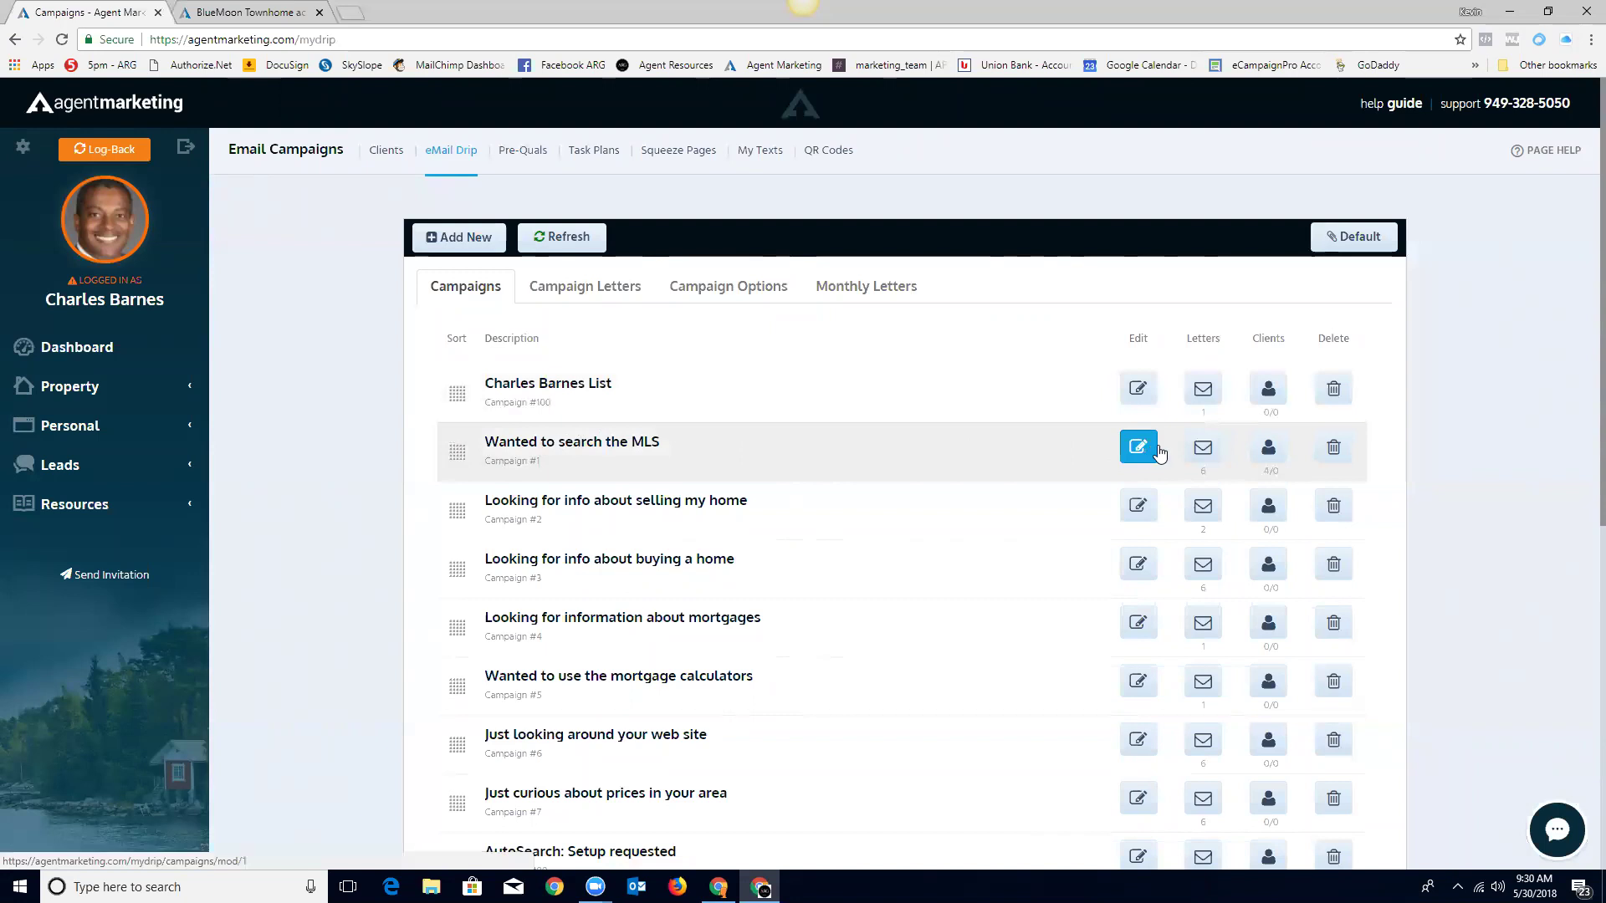
Step: Preview the 'Wanted to search the MLS' welcome letter, then edit and save it
left_click(1204, 451)
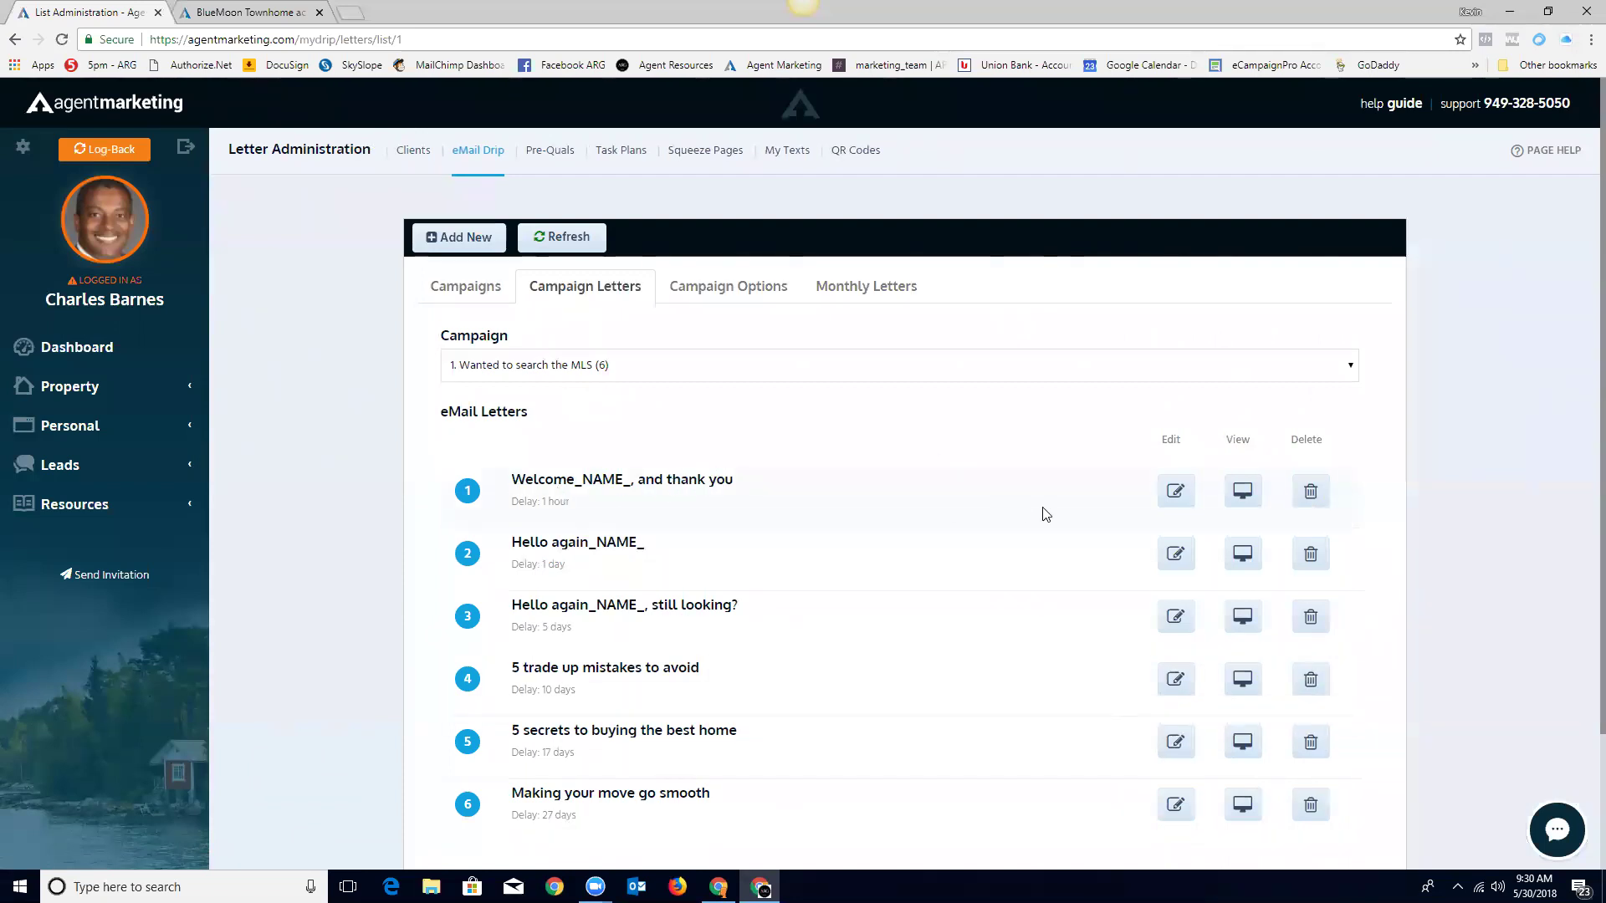
left_click(1243, 492)
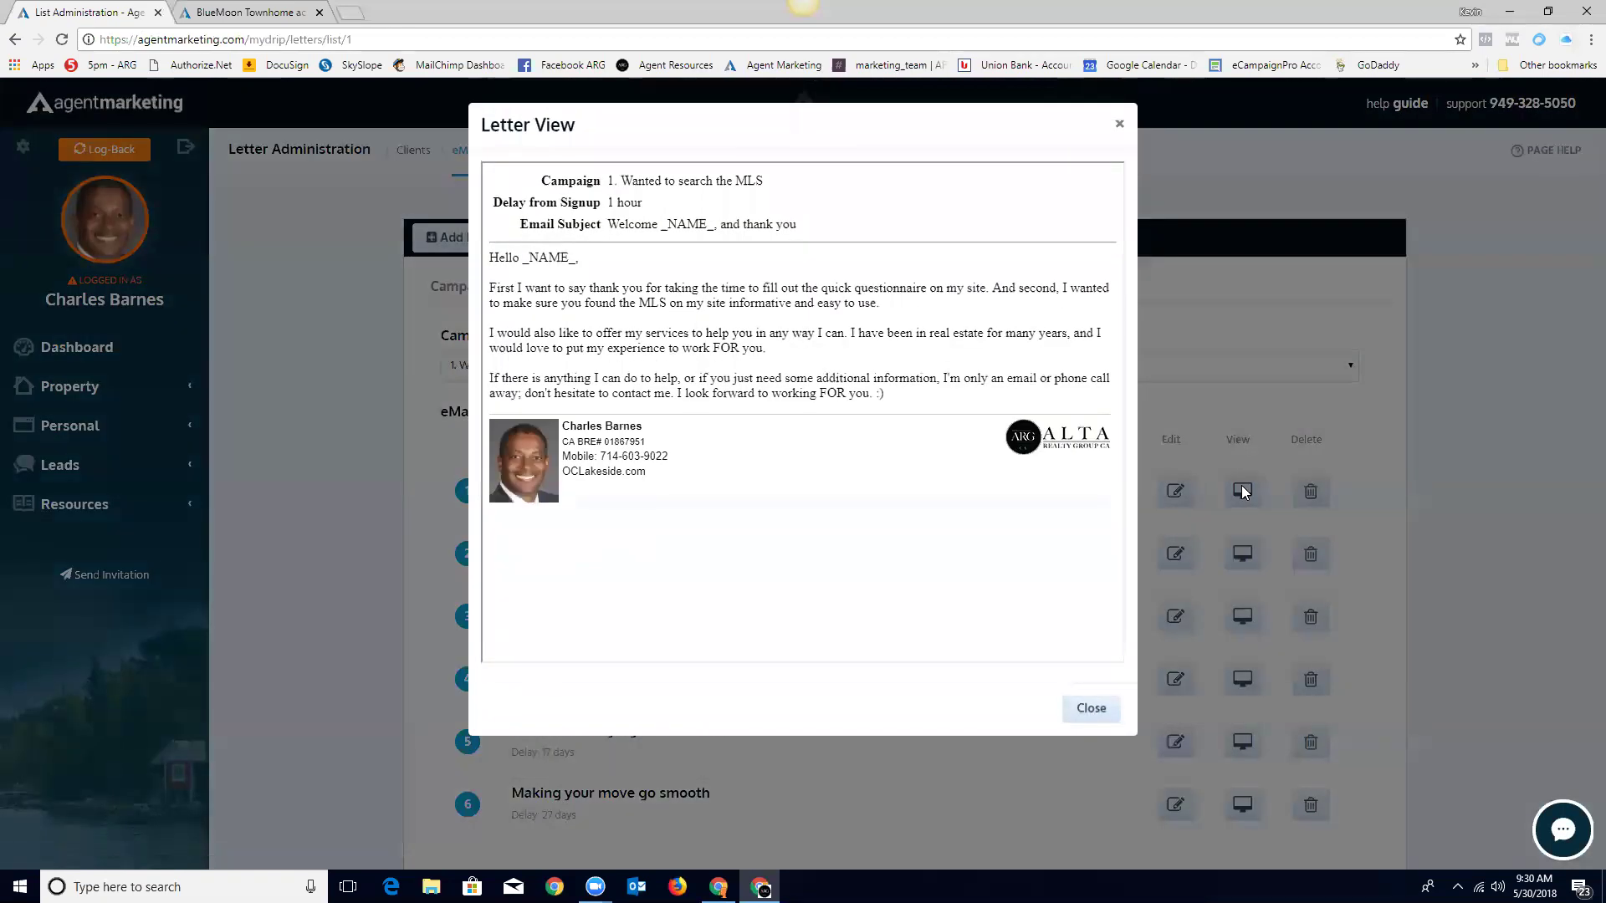
left_click(1118, 125)
left_click(1177, 495)
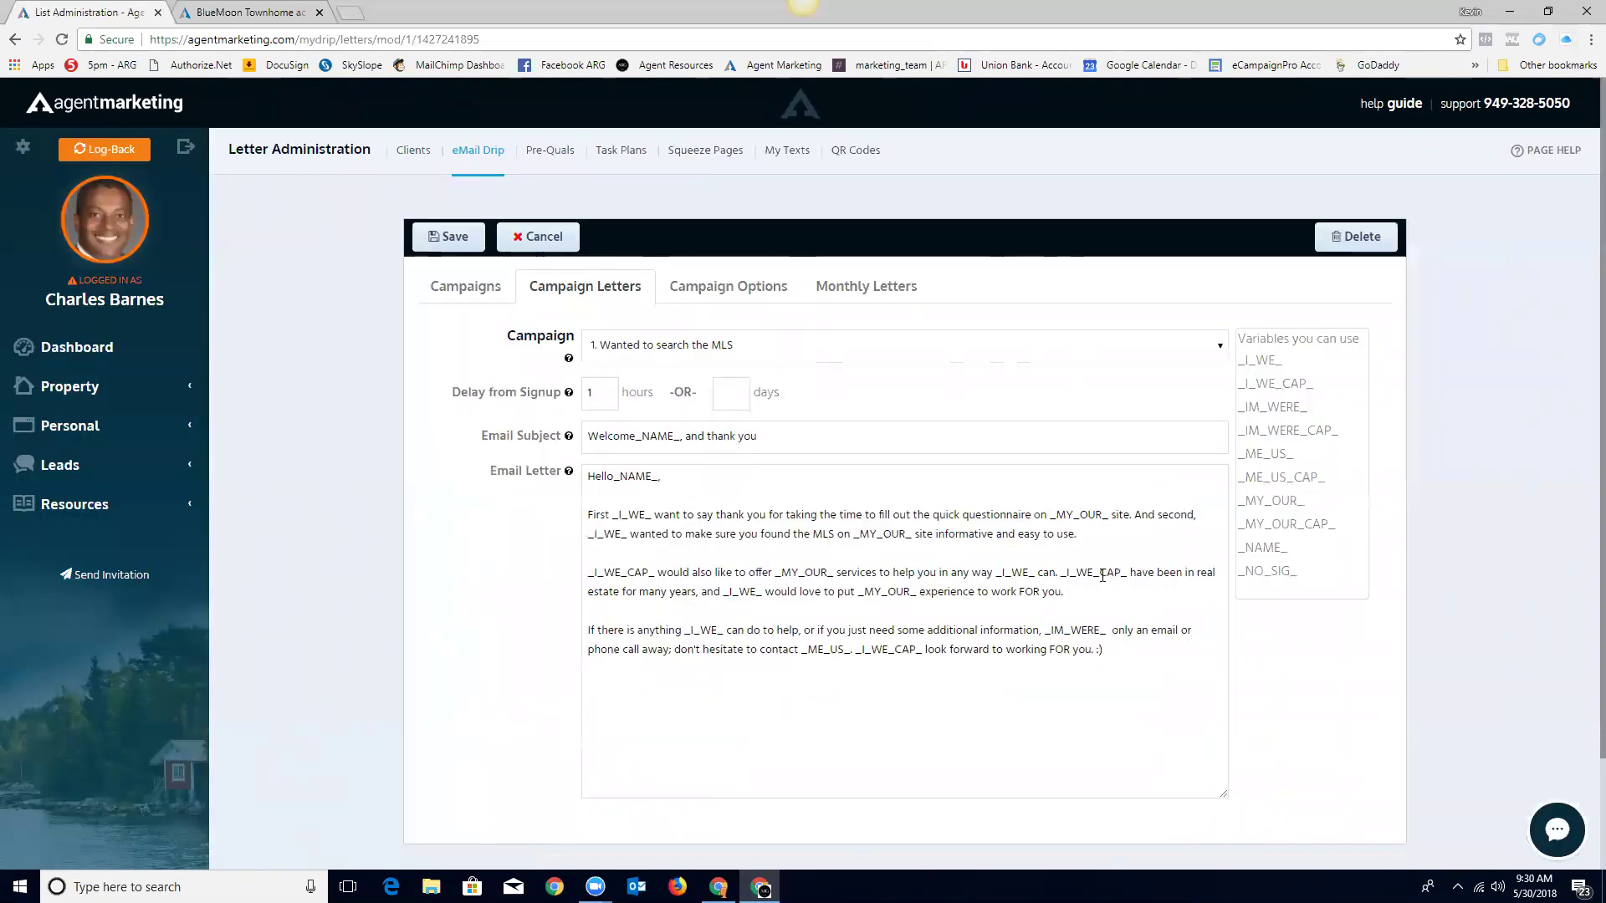
left_click(449, 238)
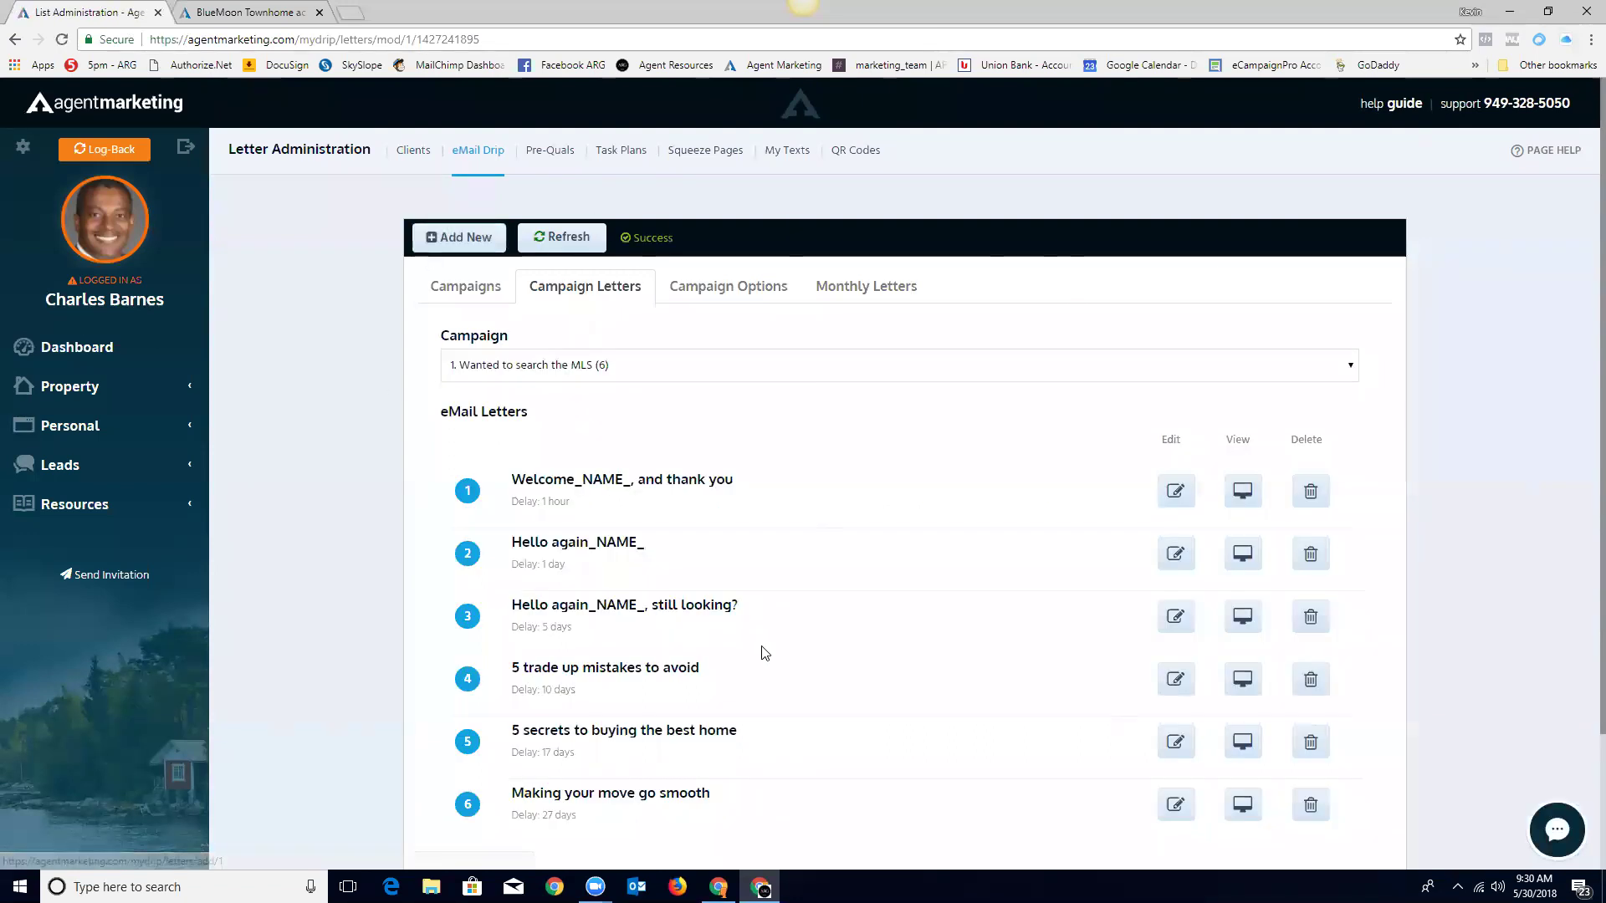
scroll(757, 627, "down", 2)
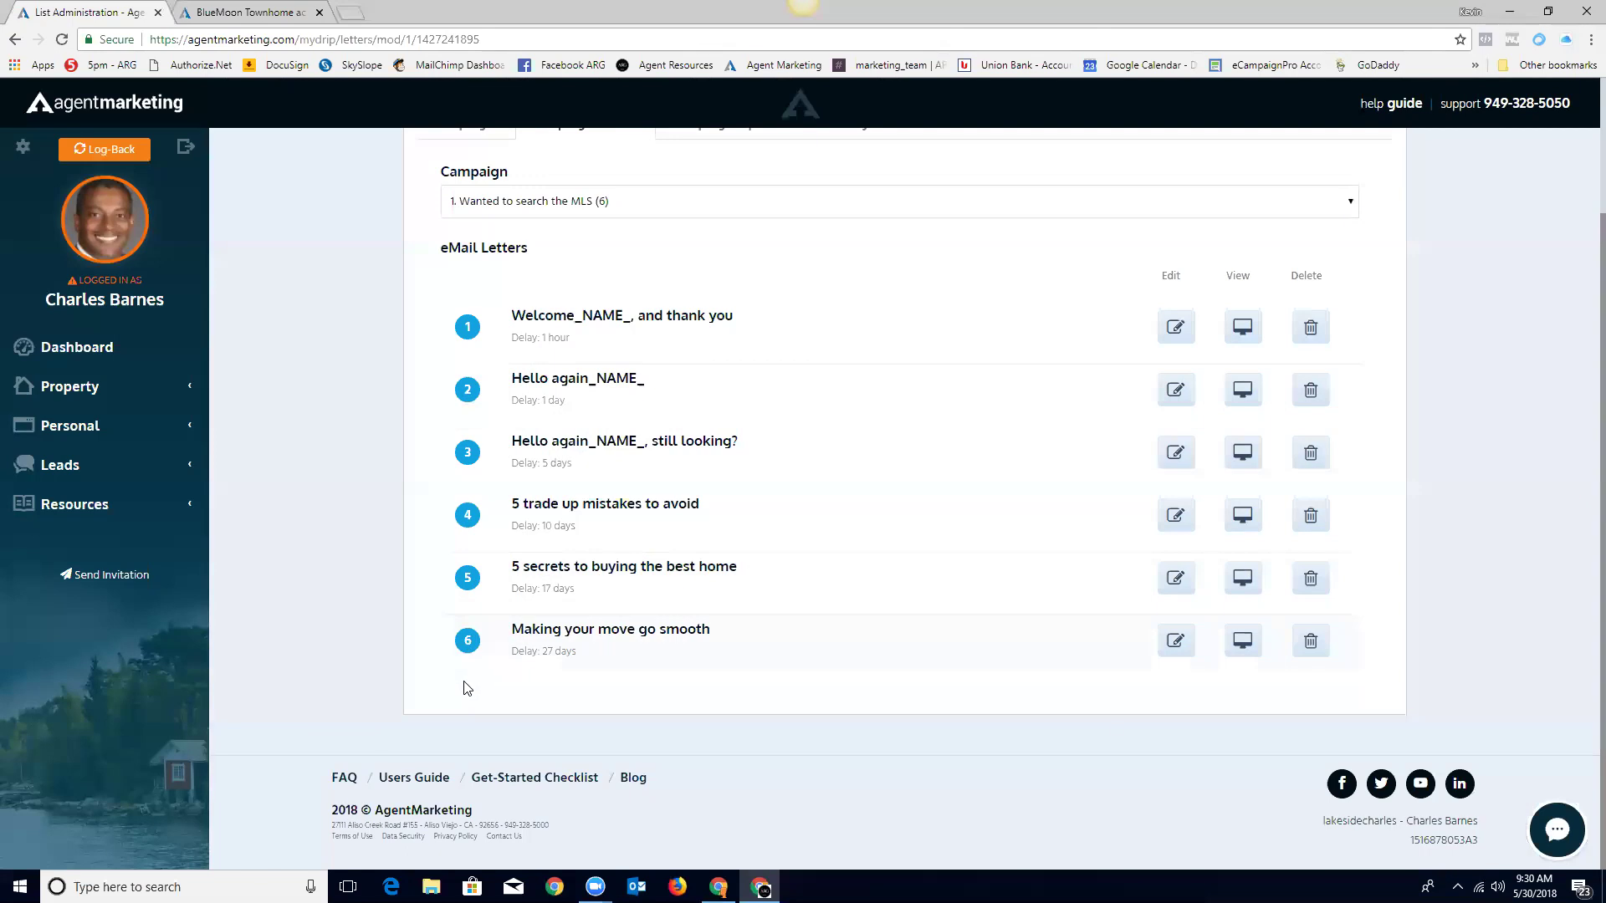
scroll(703, 523, "up", 2)
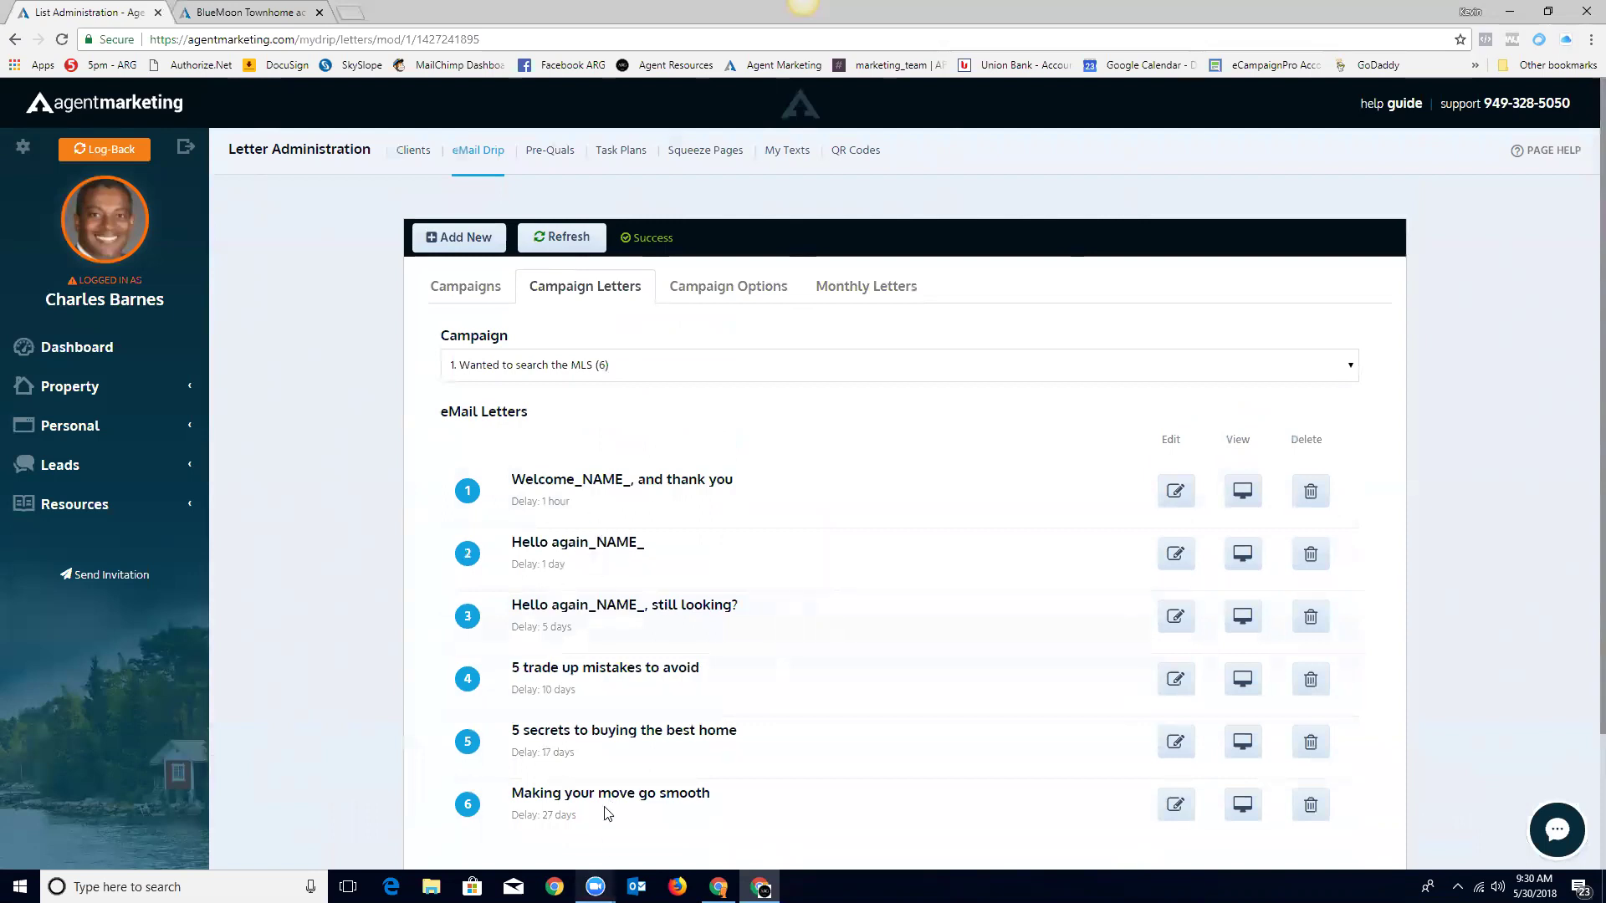
Step: Start a new drip letter delayed 35 days, then abandon it for the Campaigns list
left_click(456, 238)
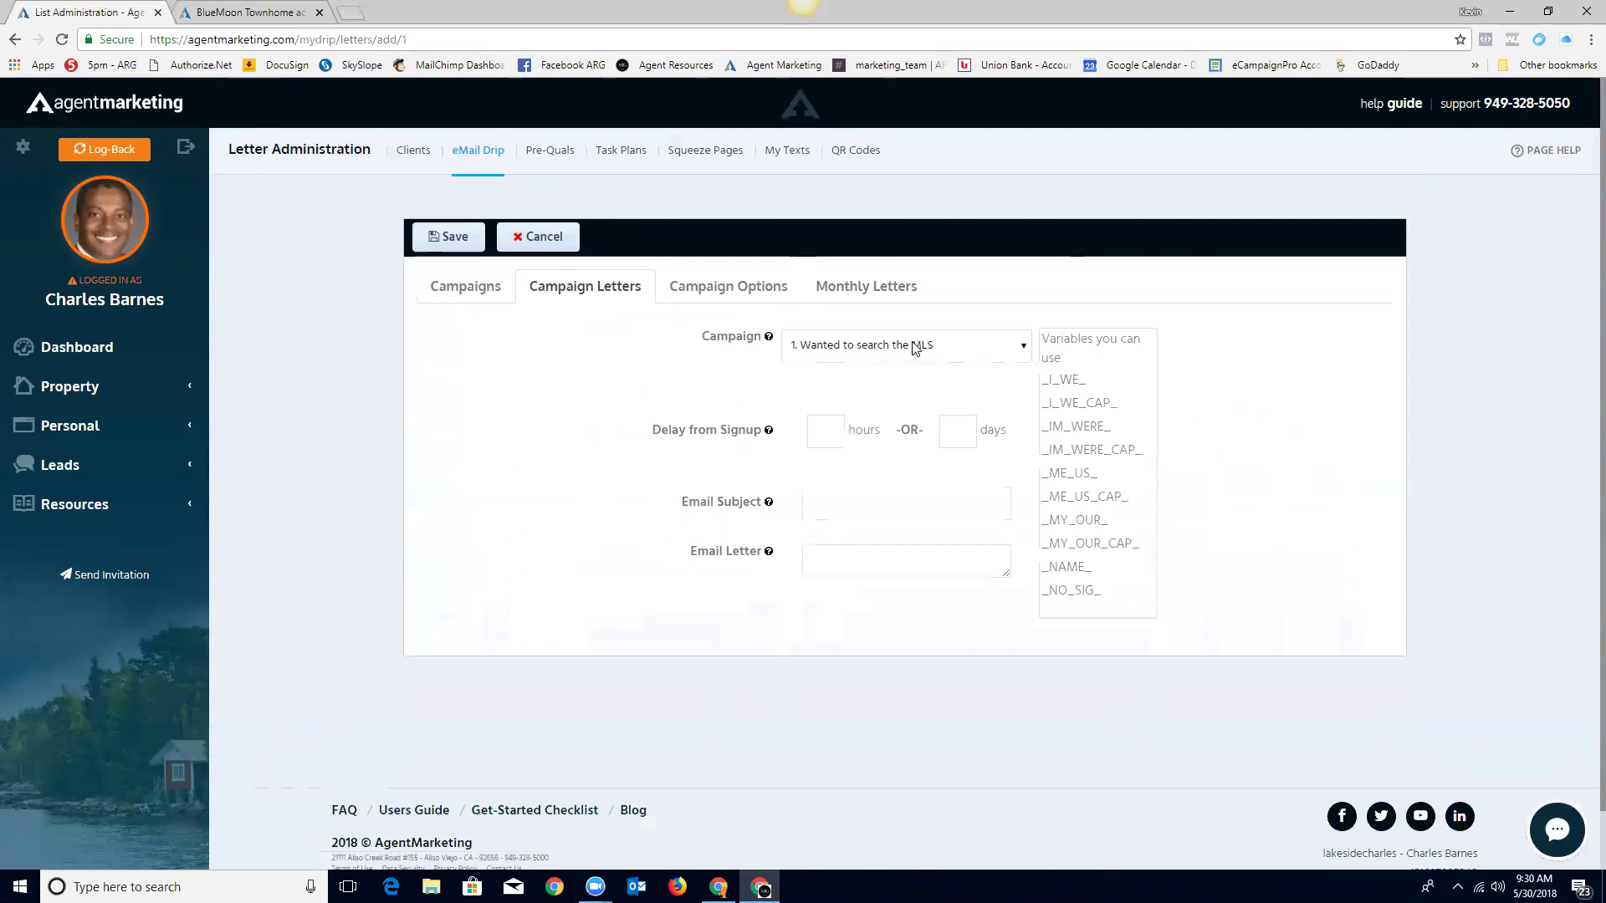
left_click(832, 429)
left_click(953, 432)
type("35")
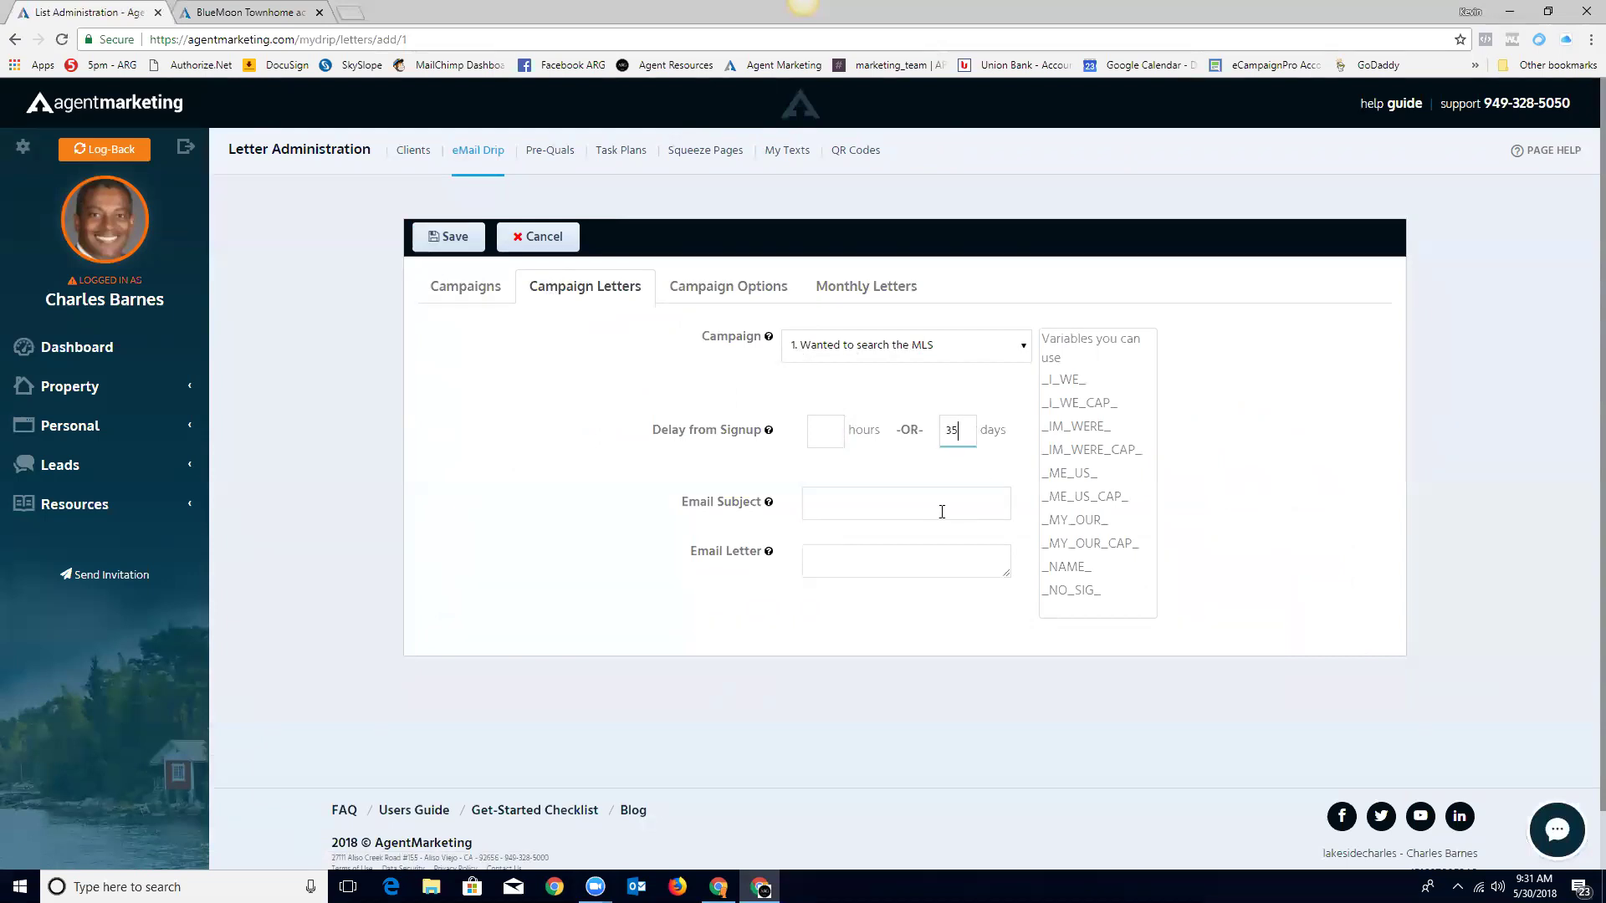
left_click(833, 506)
left_click(552, 470)
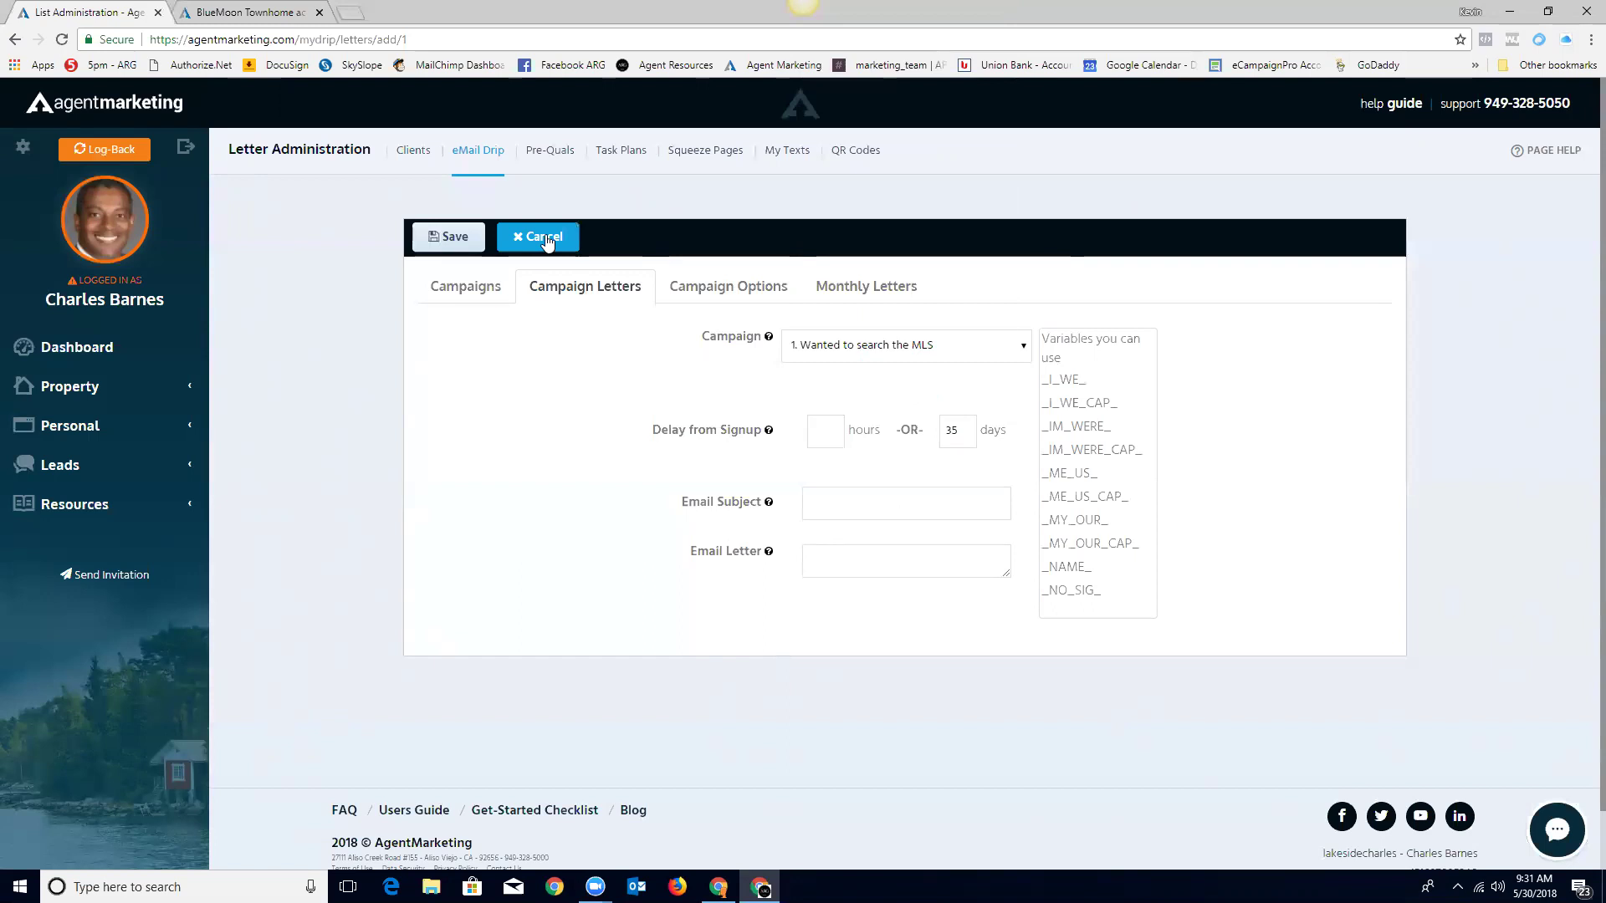
left_click(466, 286)
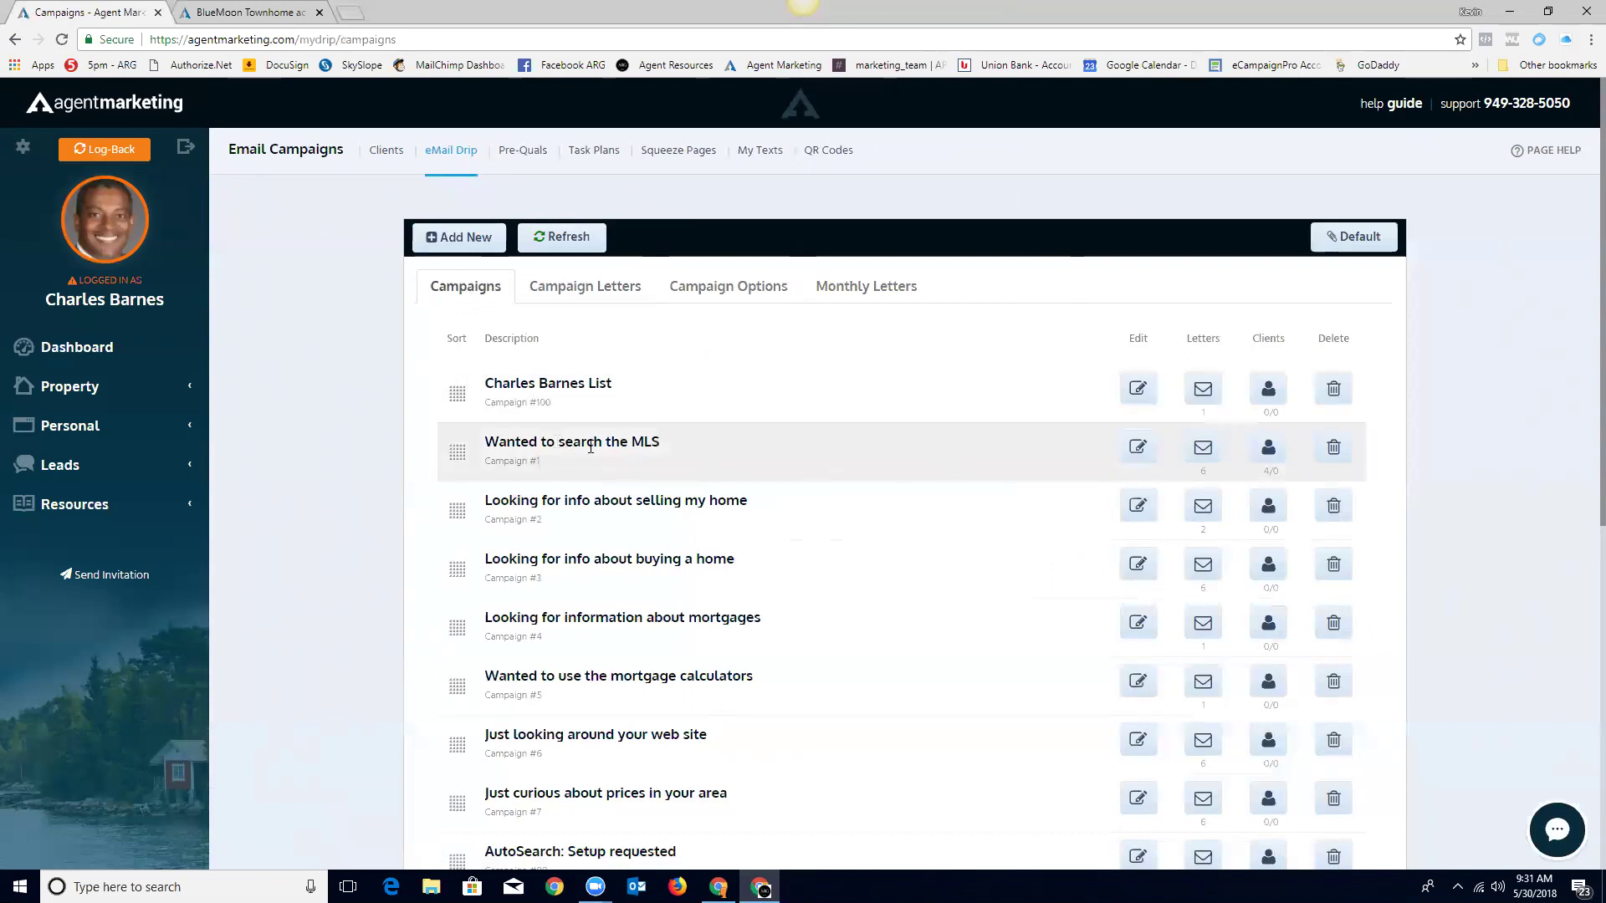
Step: Show Campaign Letters for 'Wanted to search the MLS' and expand the Leads menu
left_click(597, 289)
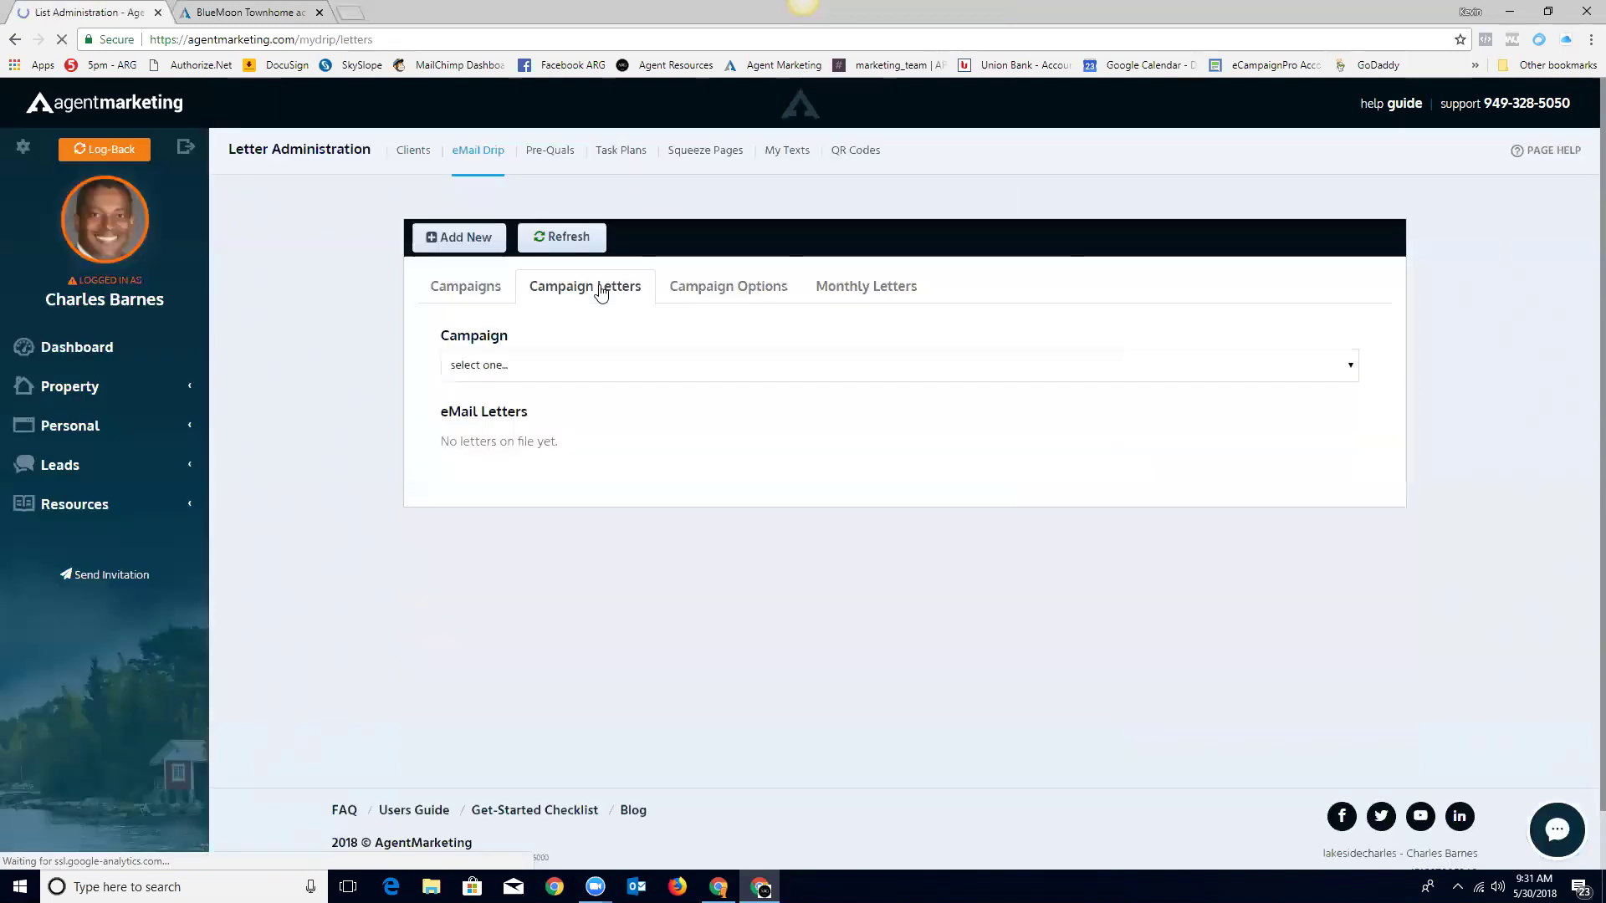
left_click(1350, 367)
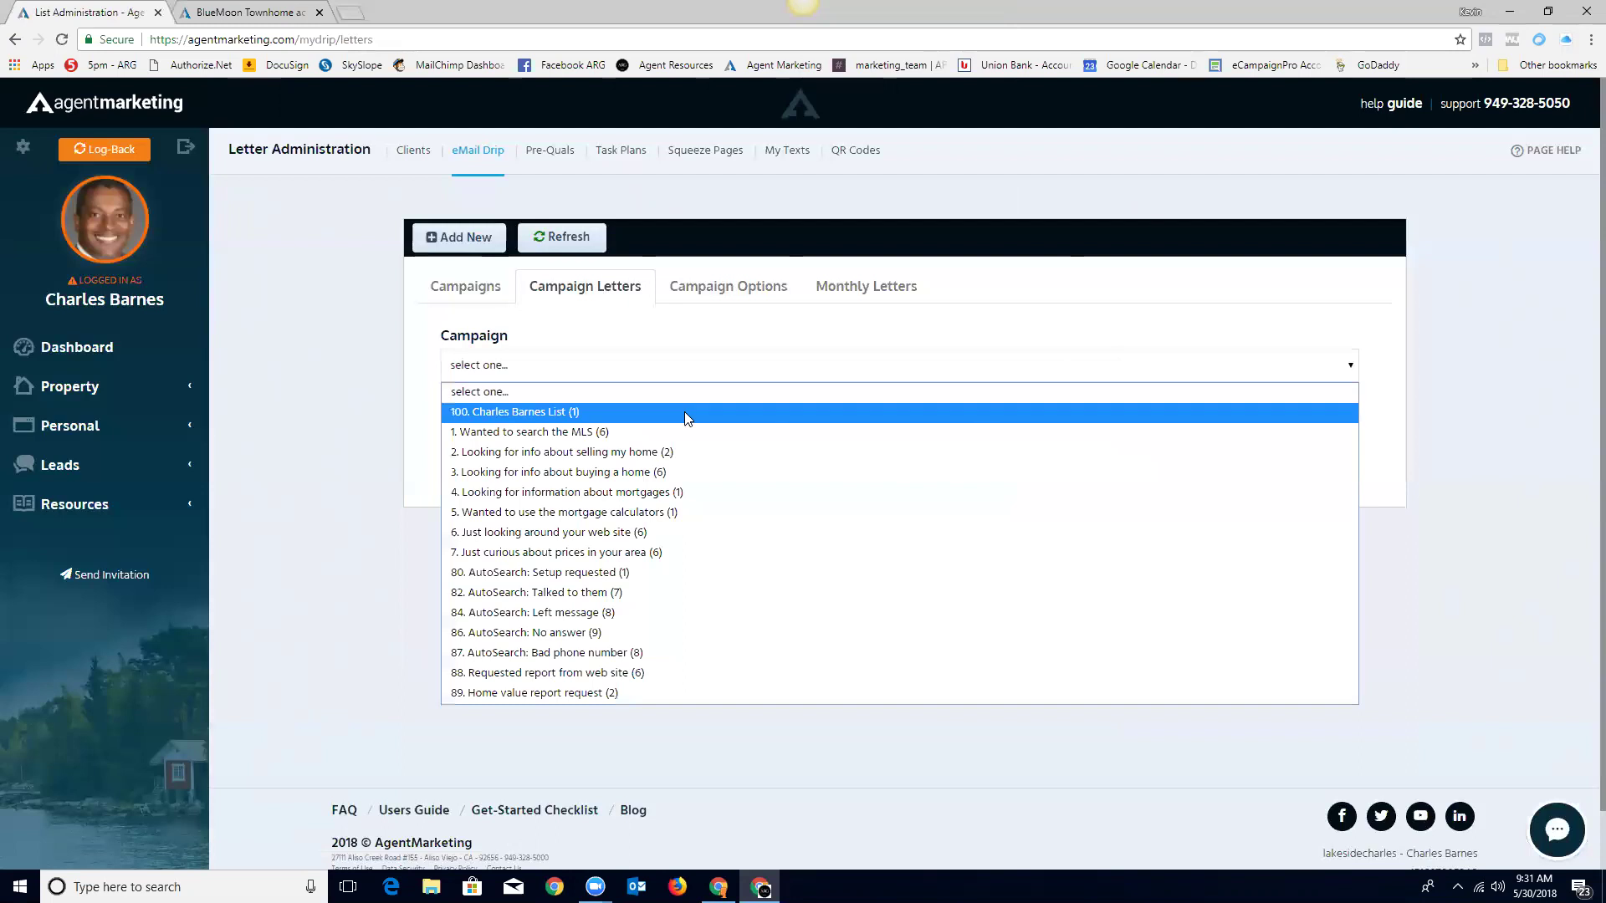
left_click(522, 434)
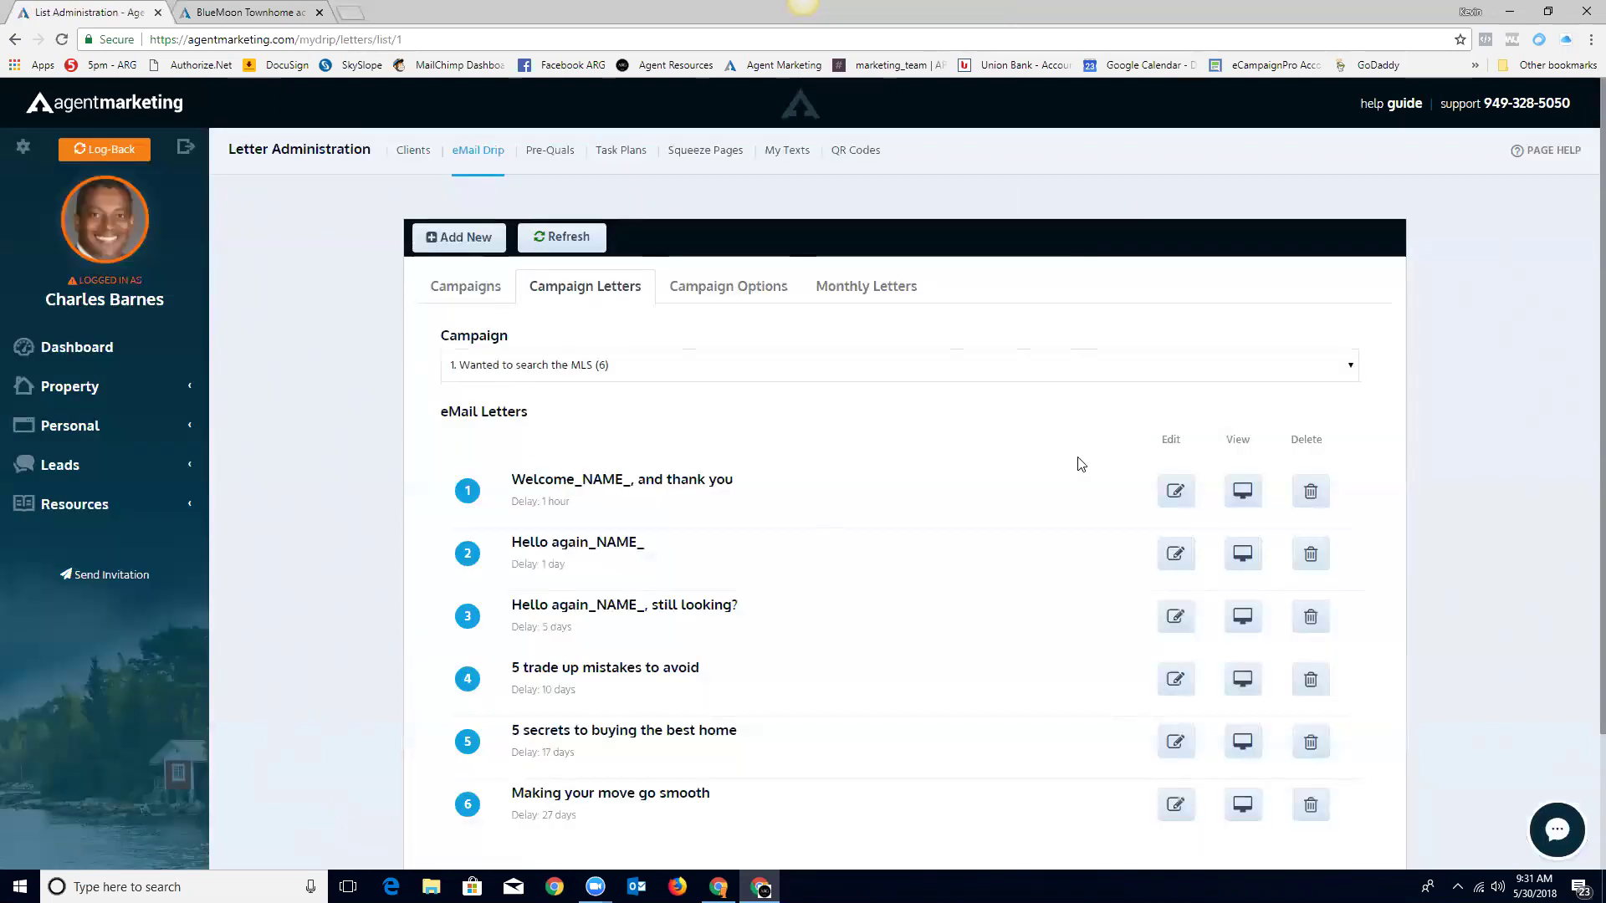
scroll(1000, 571, "down", 2)
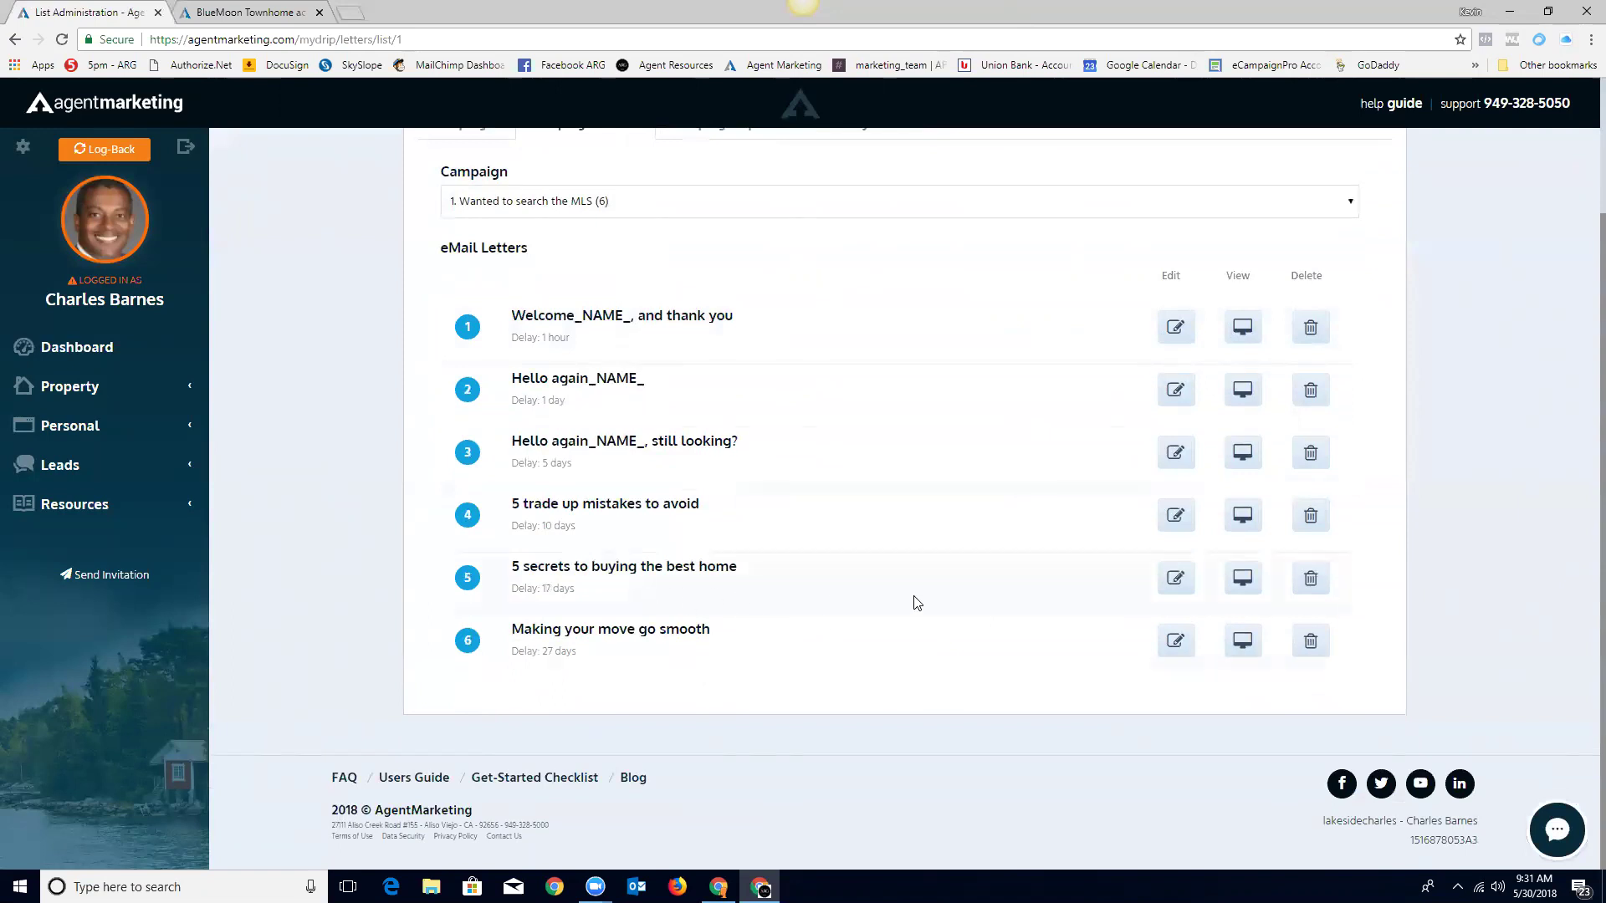
scroll(915, 600, "up", 2)
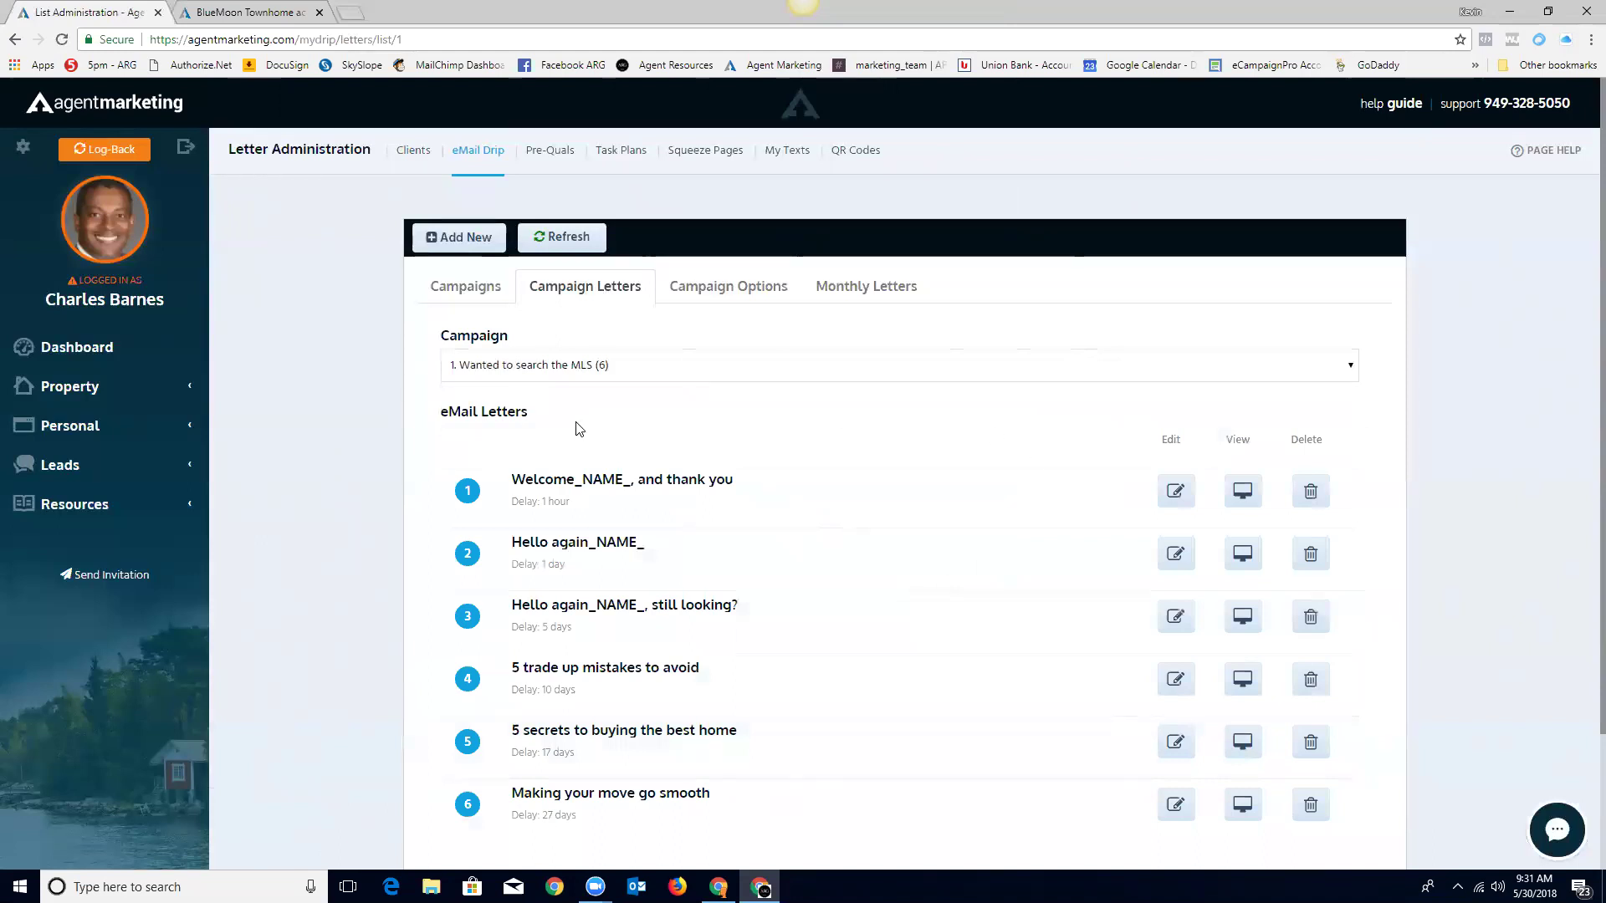
left_click(60, 468)
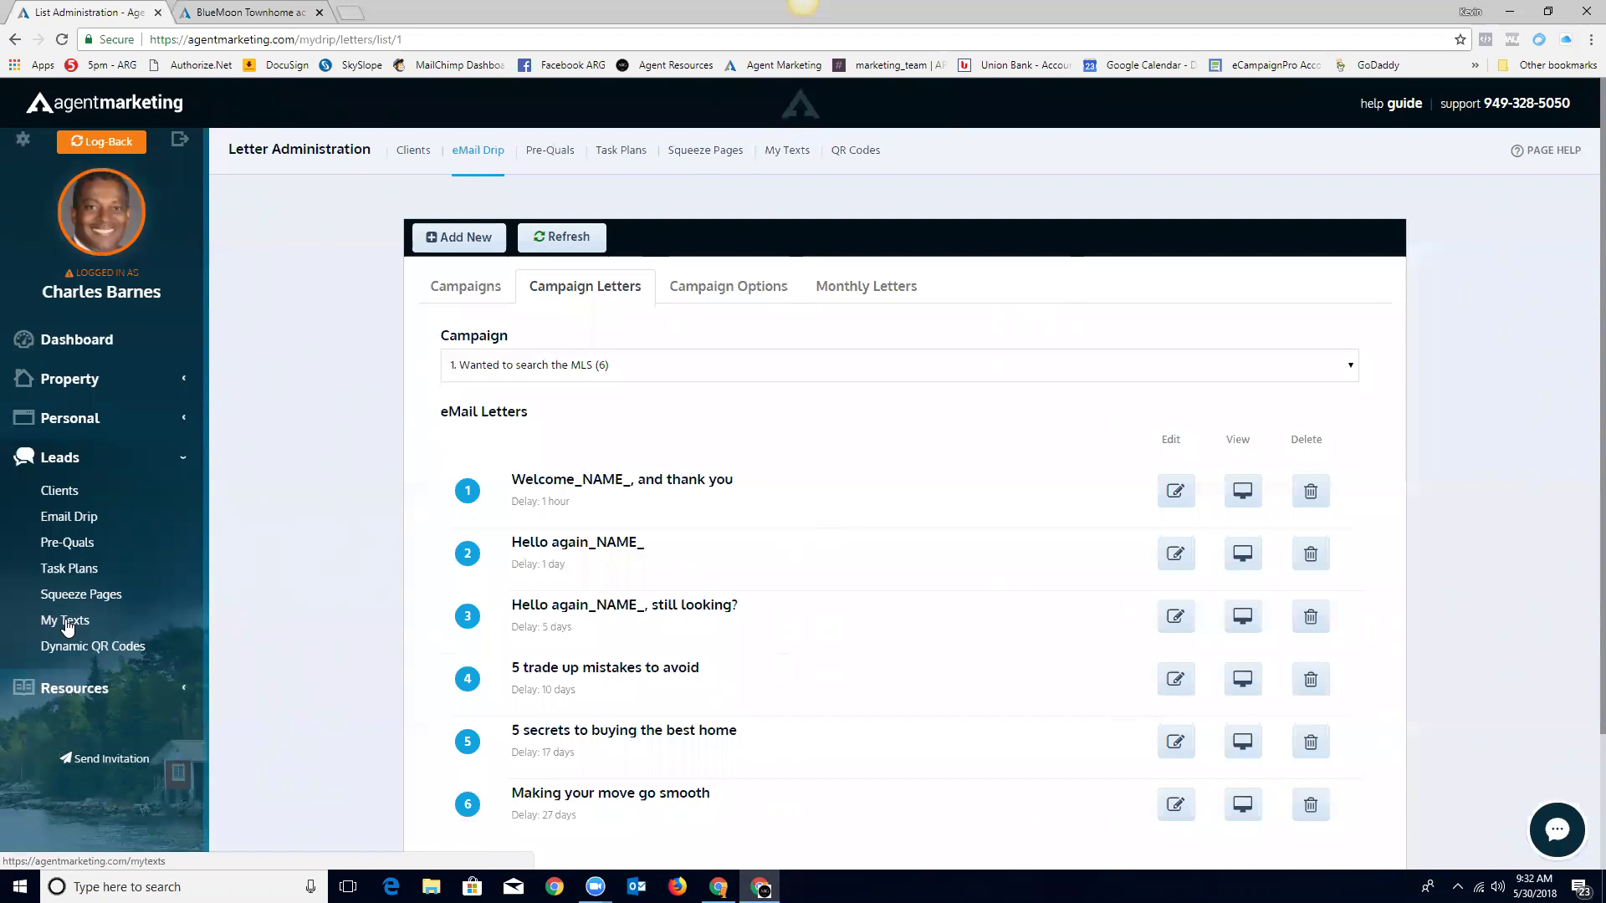
Step: Add text code 42533MOON in My Texts, with the pasted listing URL as its response
left_click(69, 627)
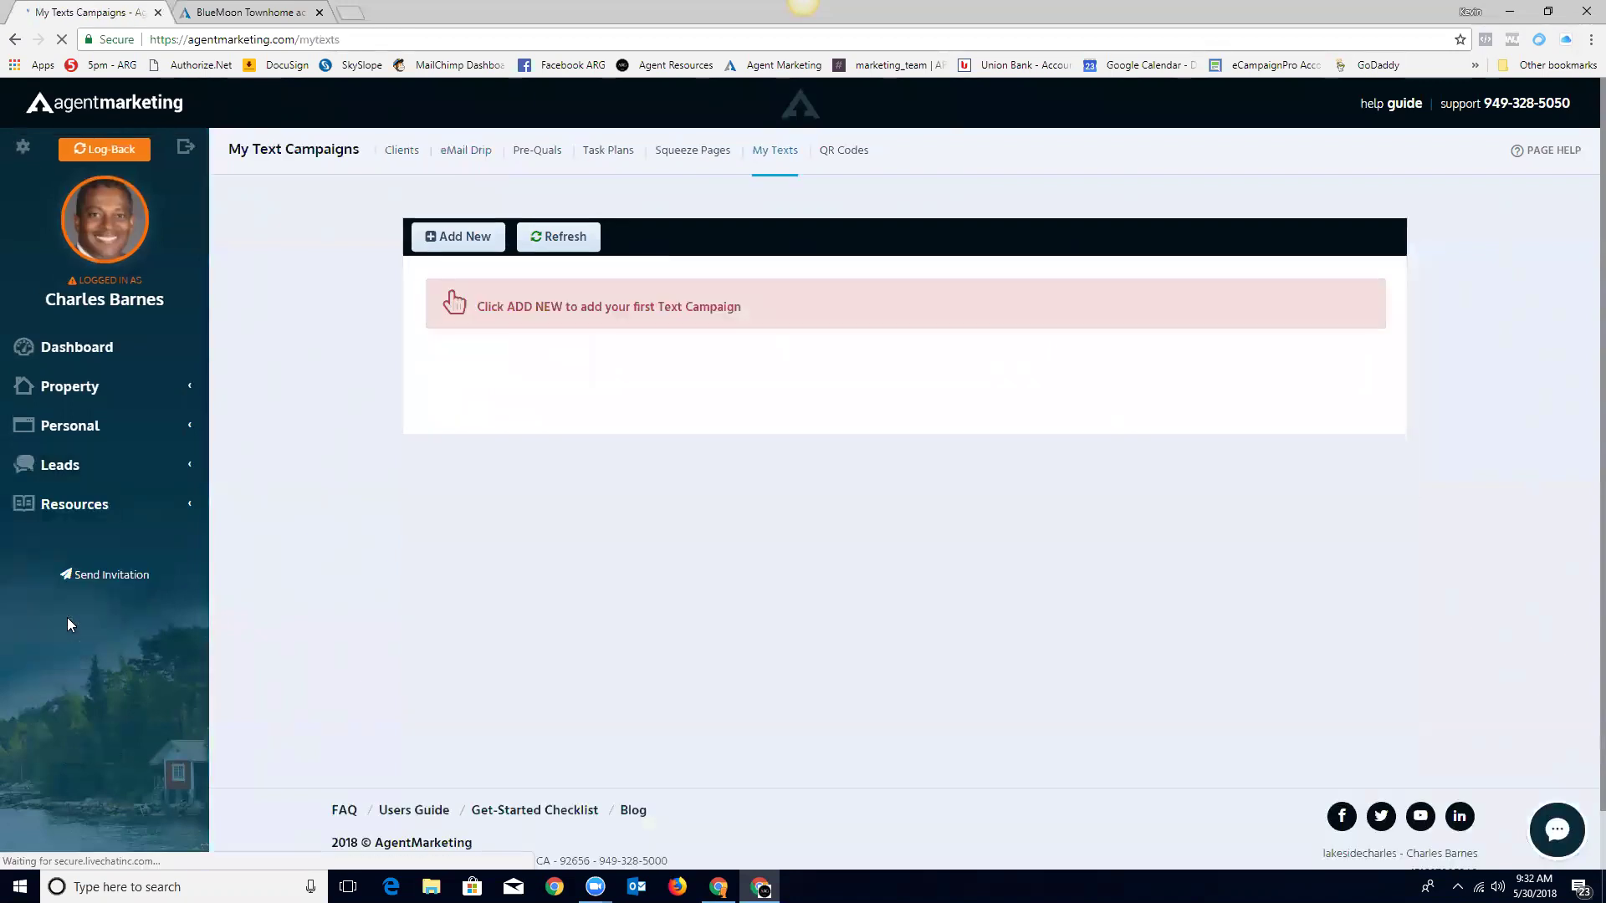
left_click(469, 236)
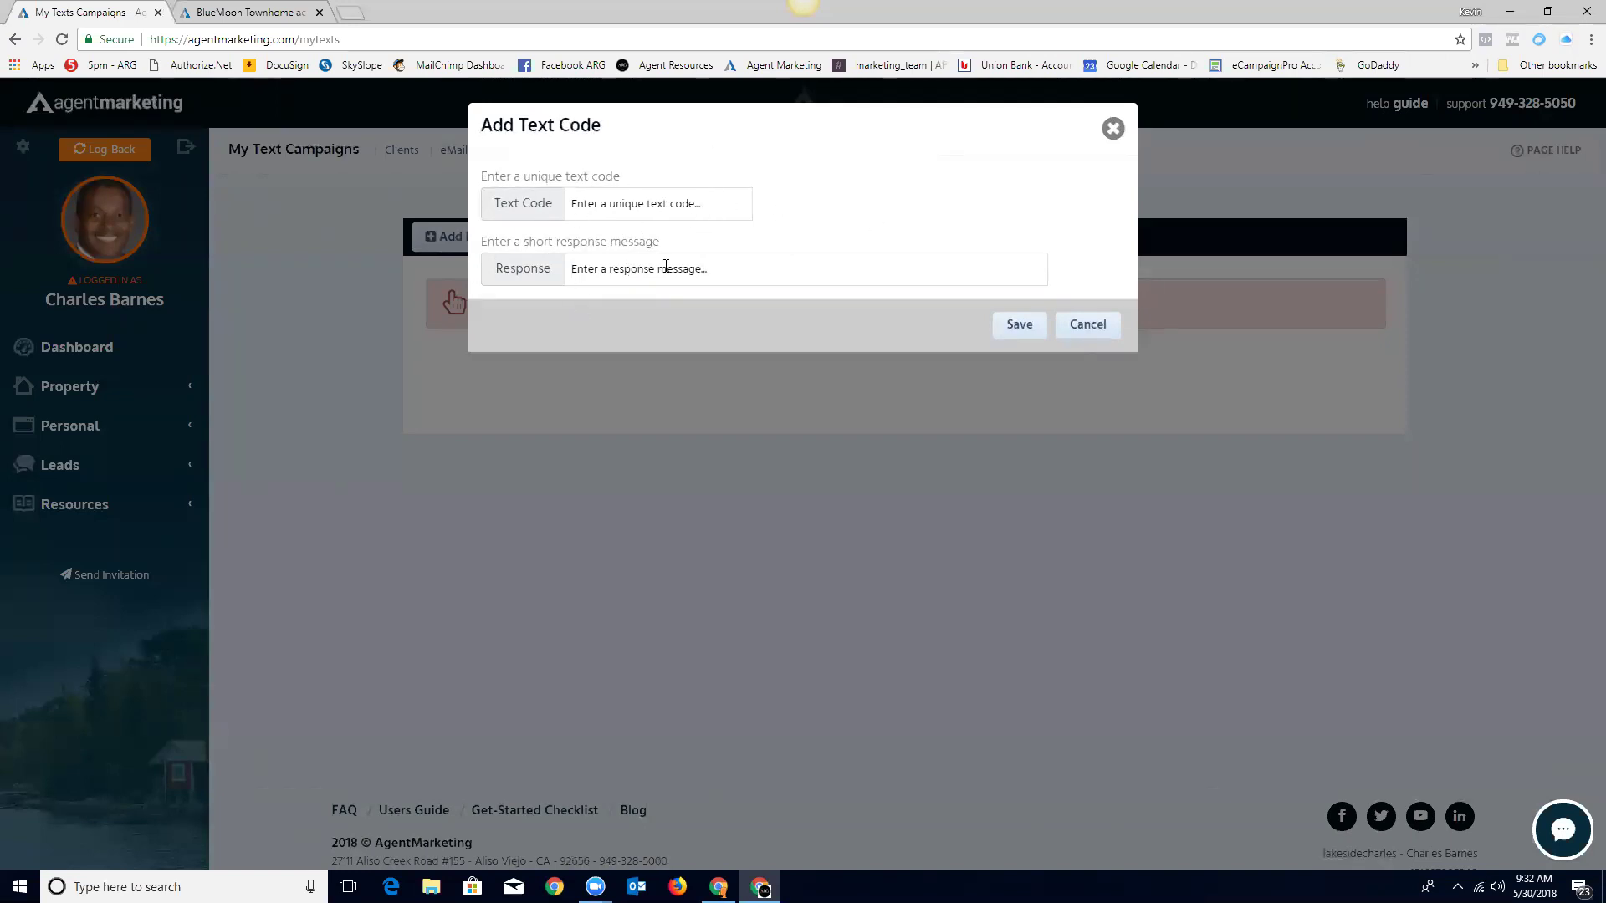
left_click(632, 267)
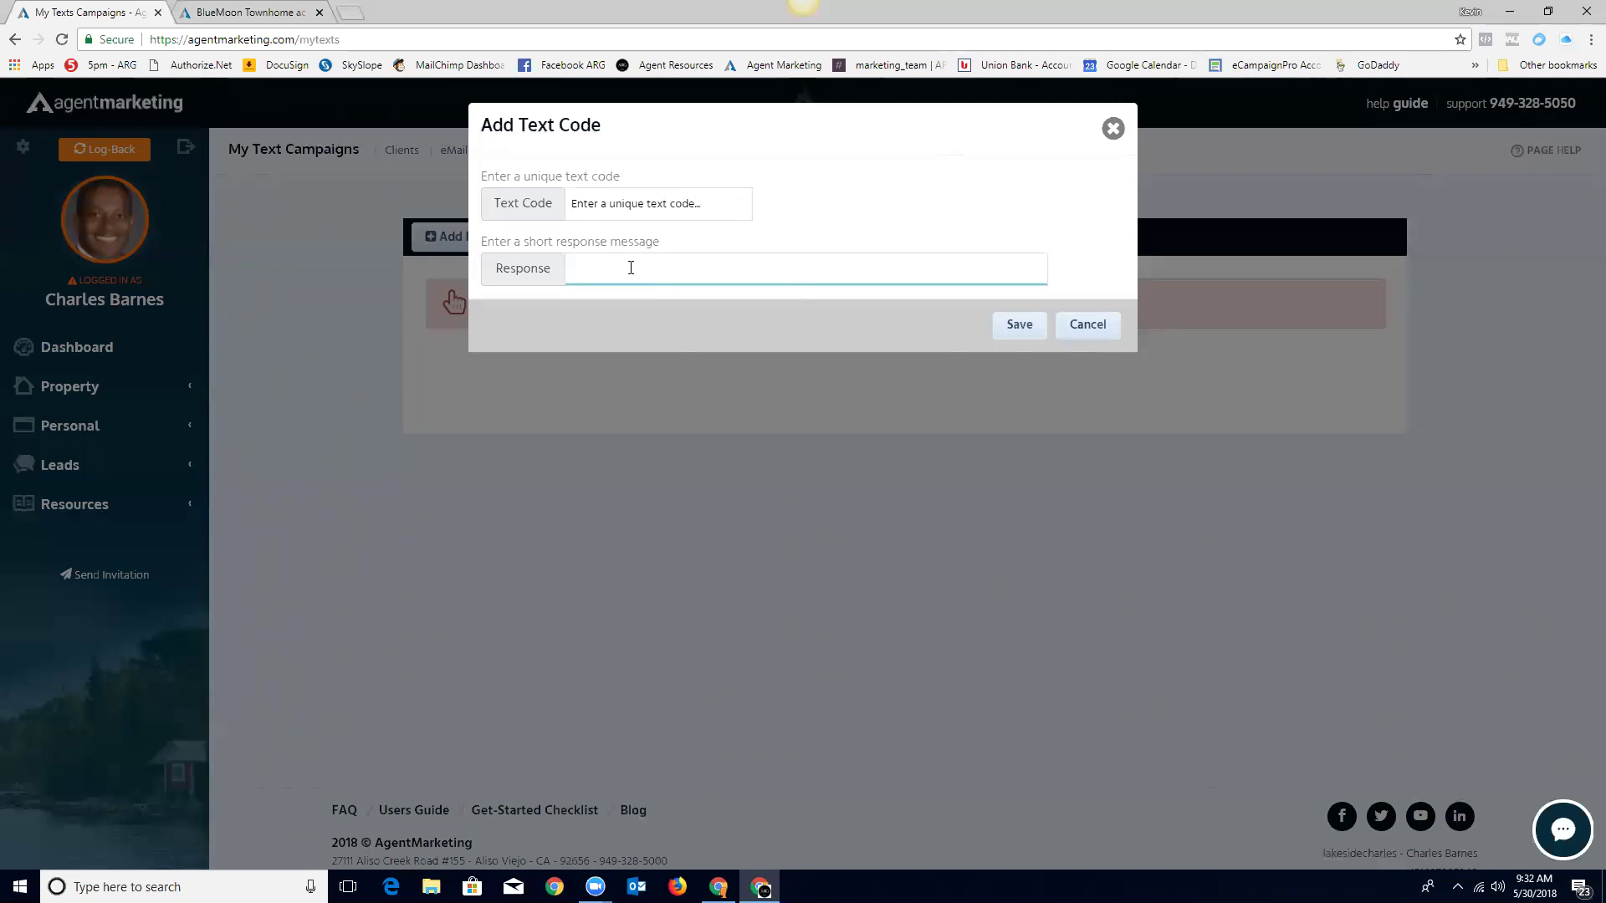
right_click(588, 268)
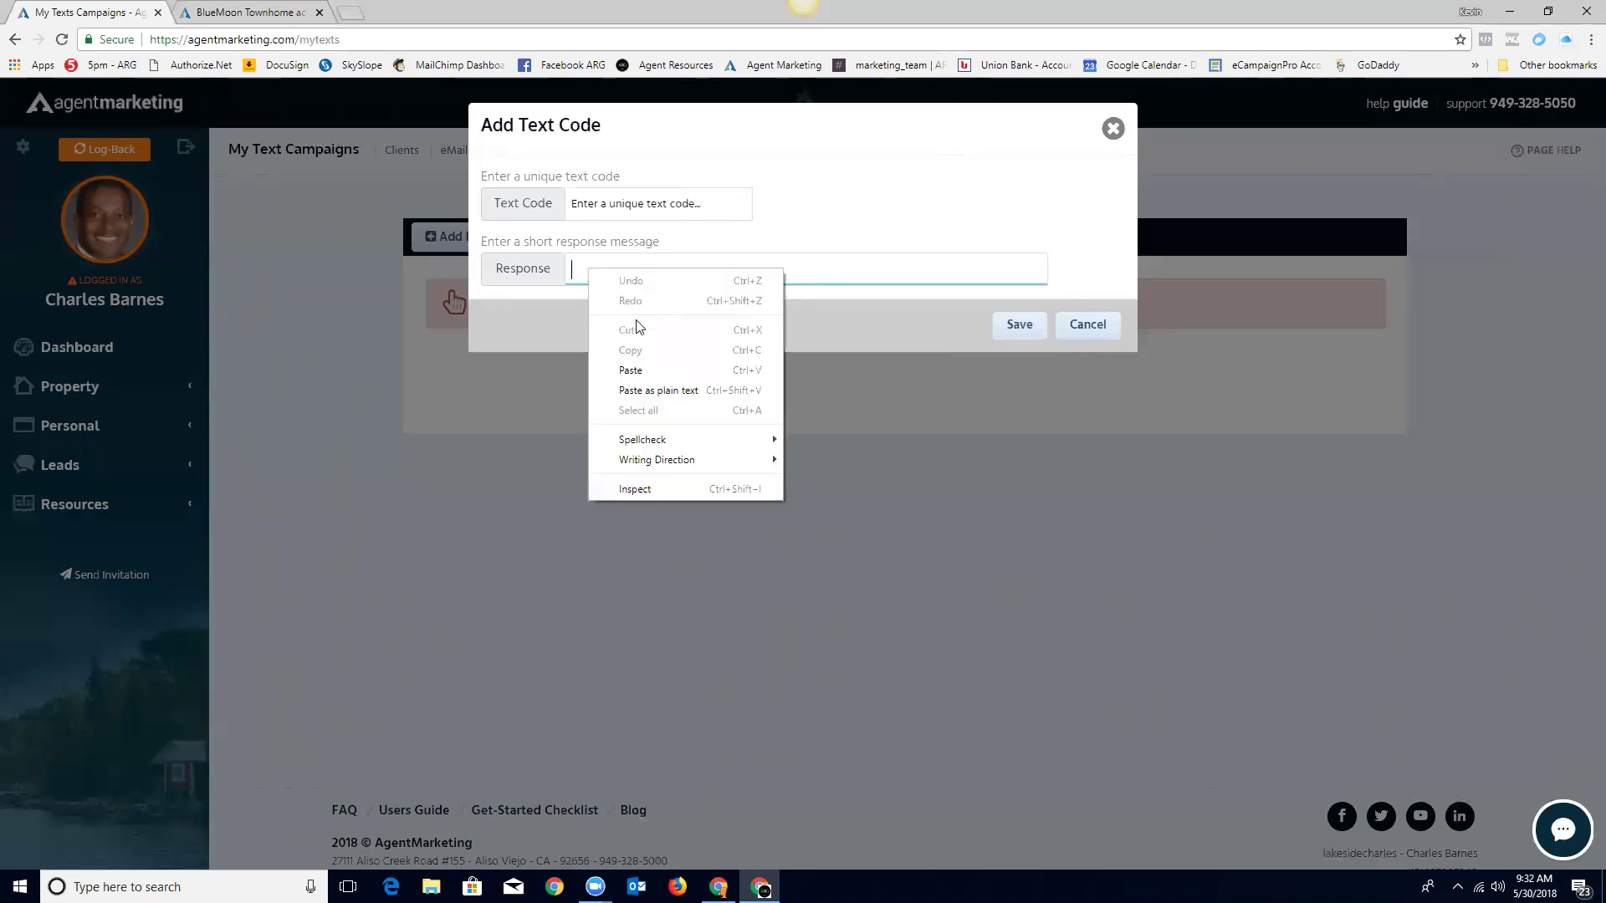
left_click(639, 369)
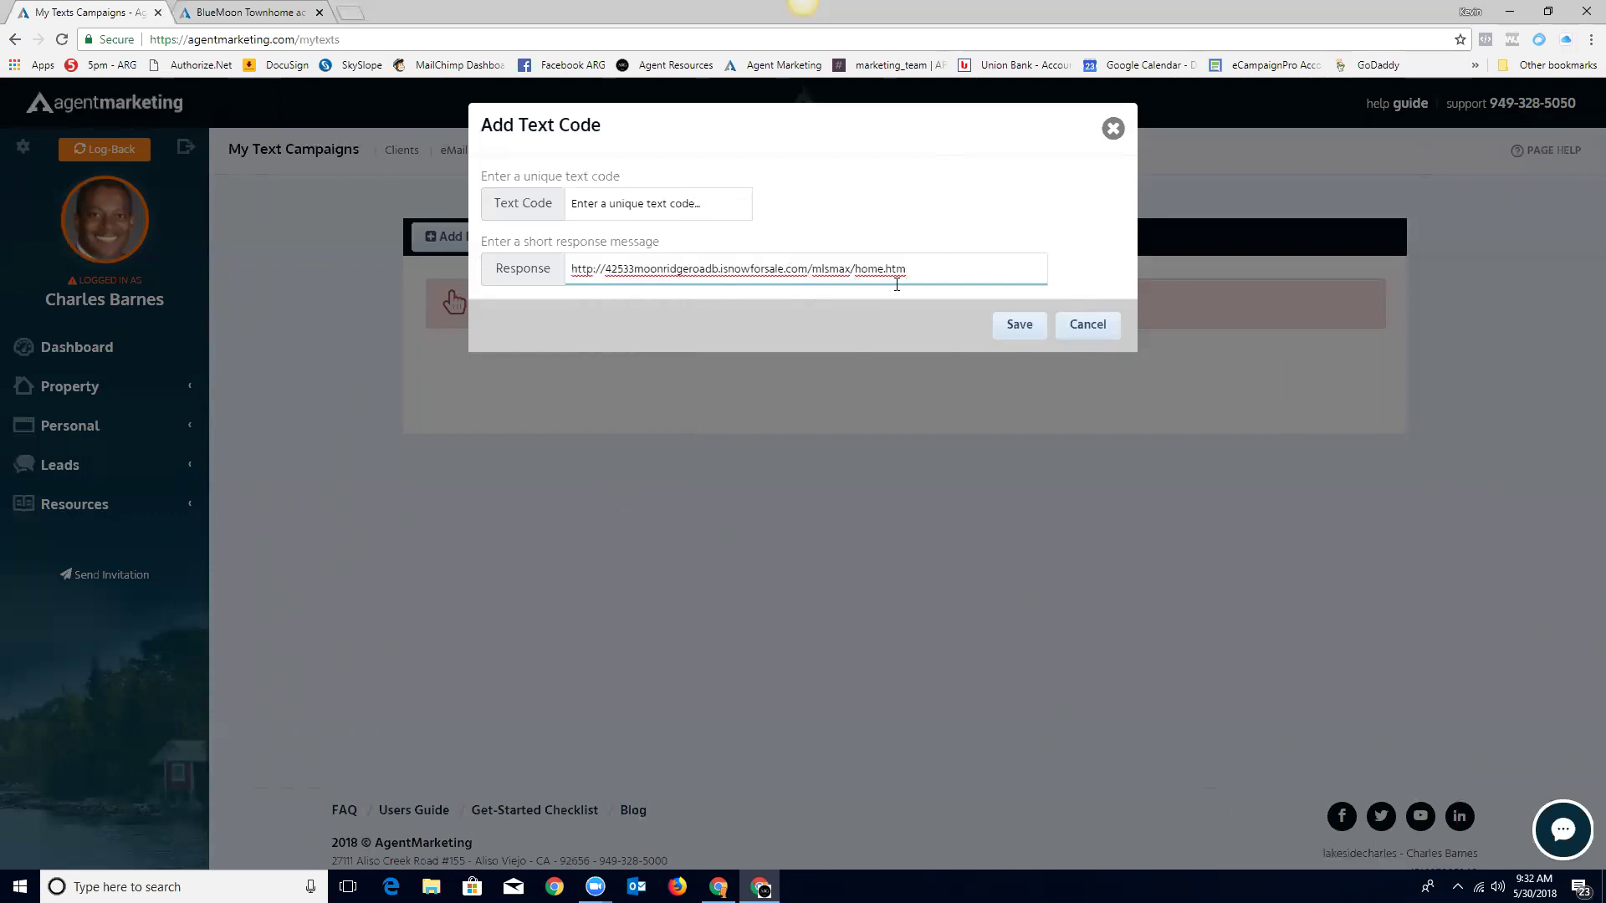
left_click(716, 206)
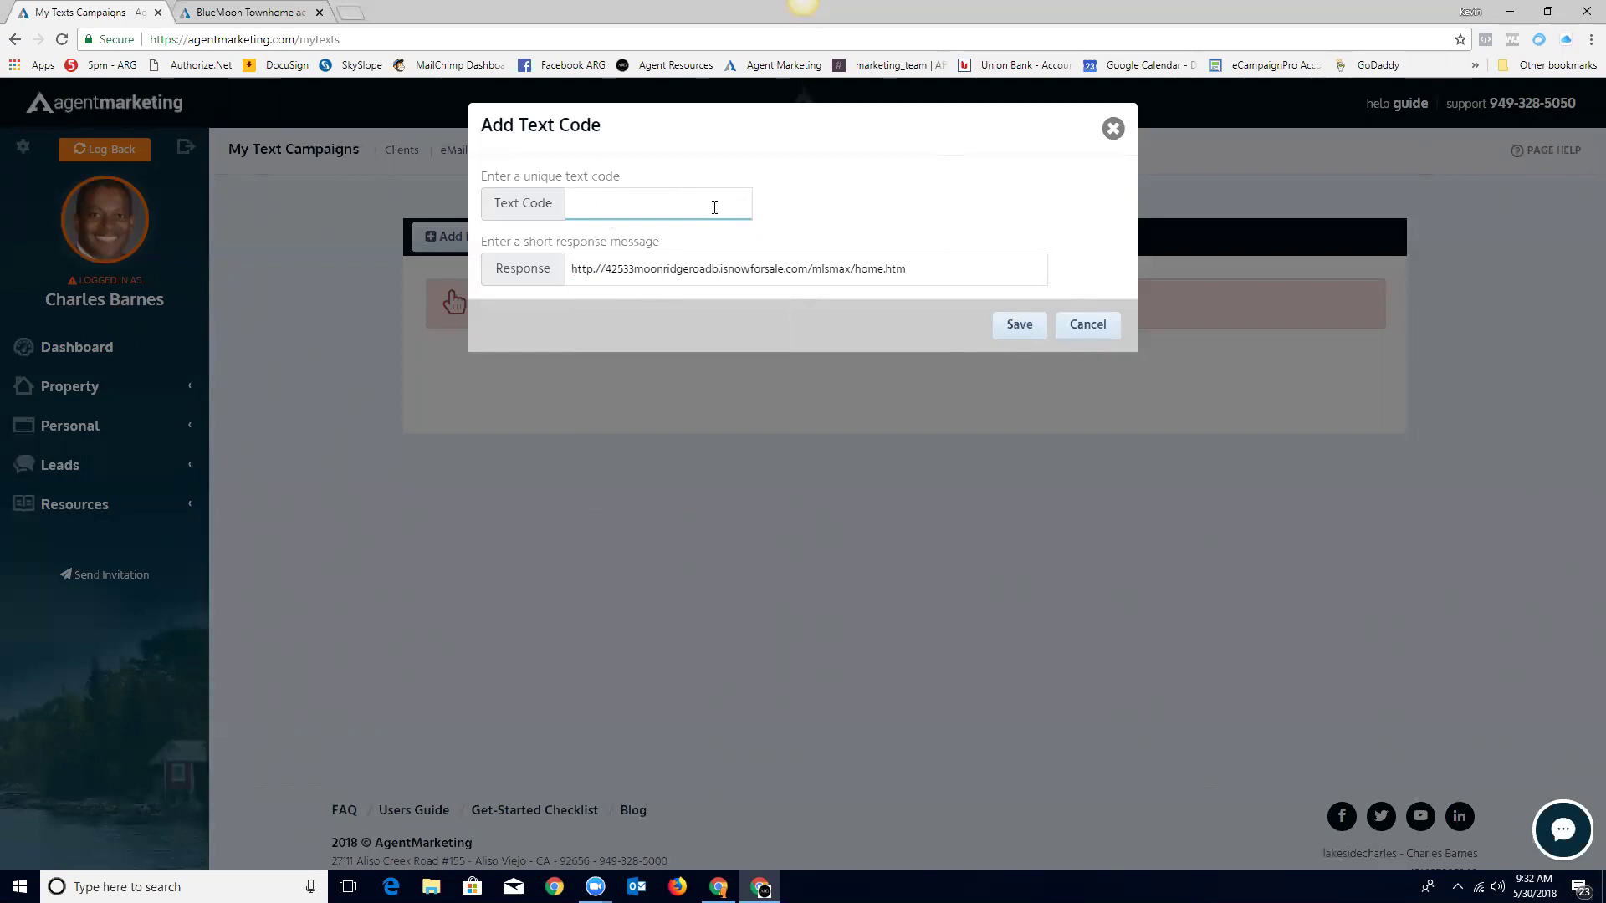
type("42533moon")
left_click(1012, 326)
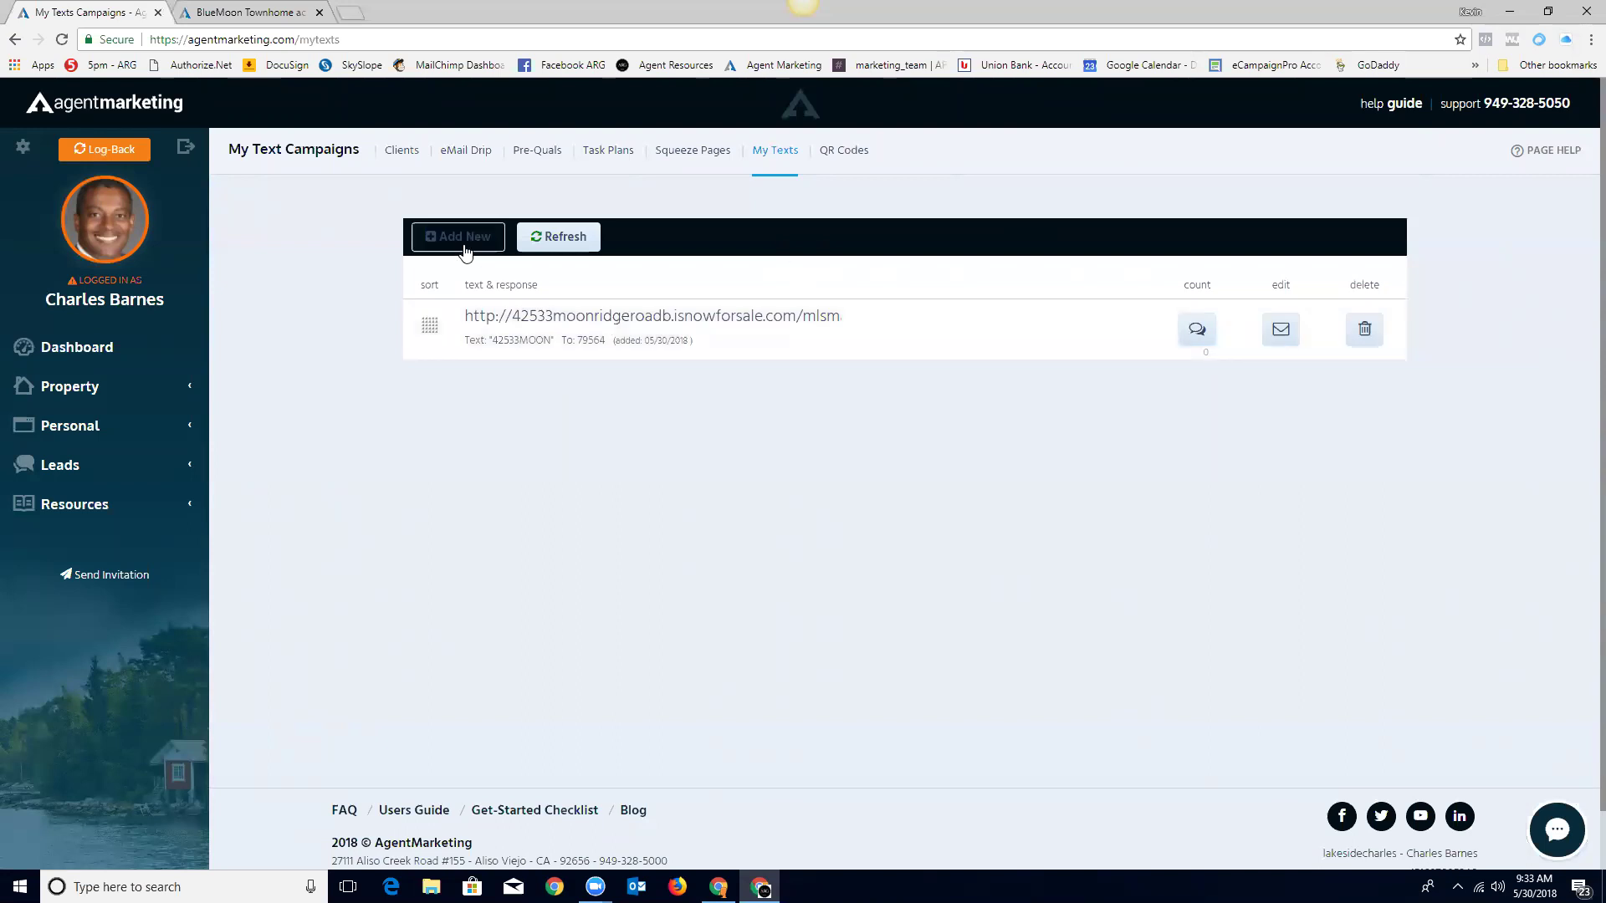
Step: Delete the 42533MOON text code, leaving My Texts empty
left_click(1364, 332)
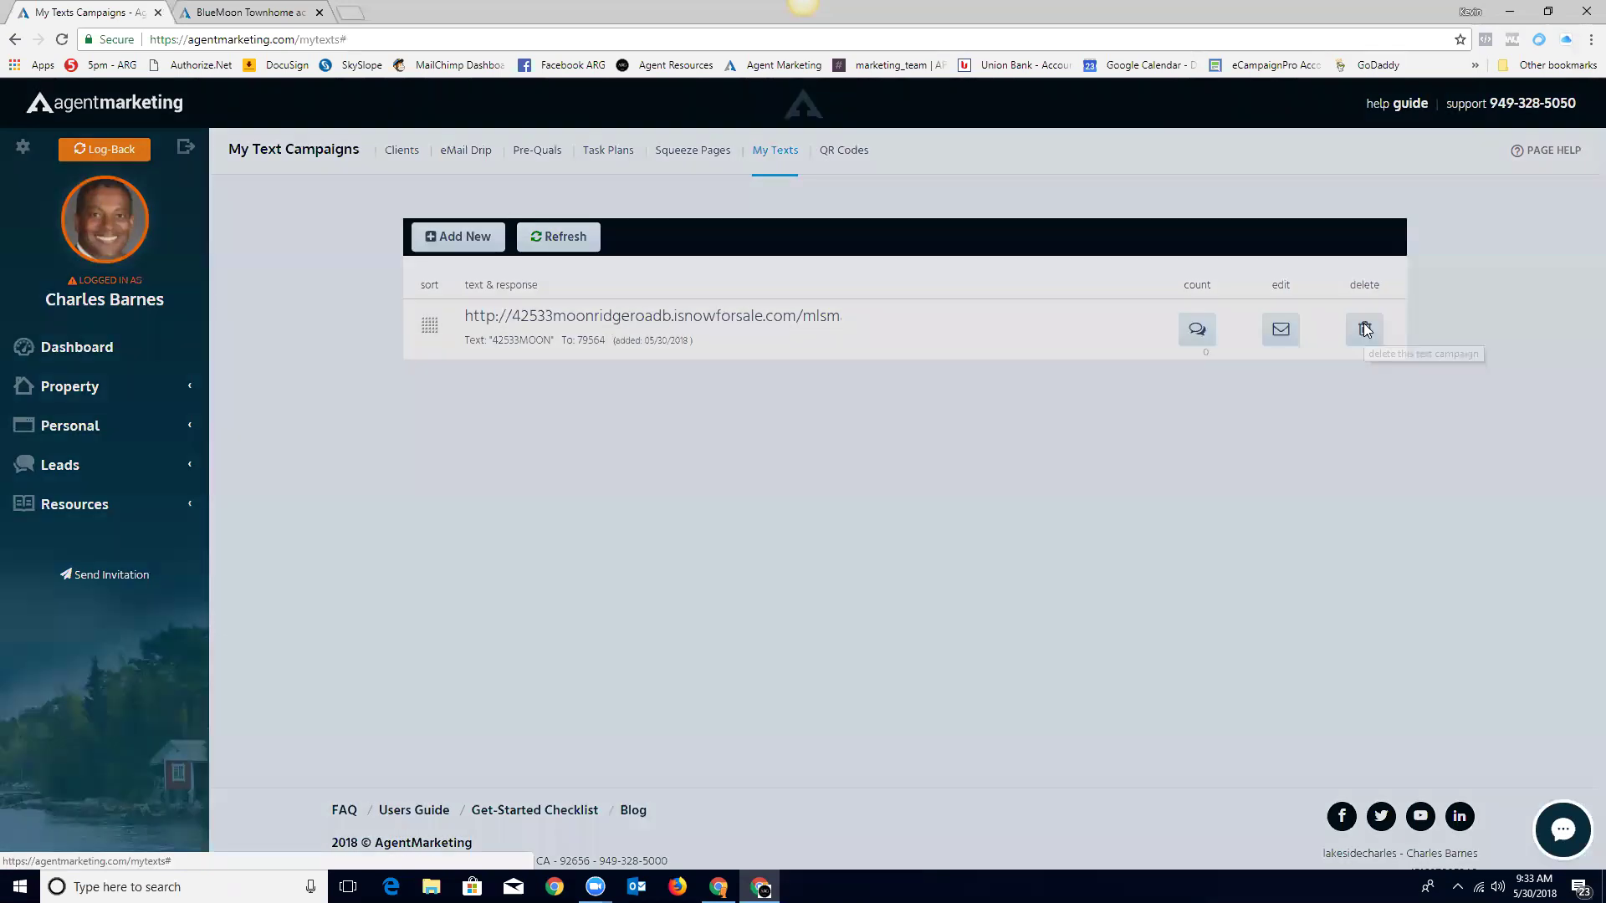
left_click(891, 232)
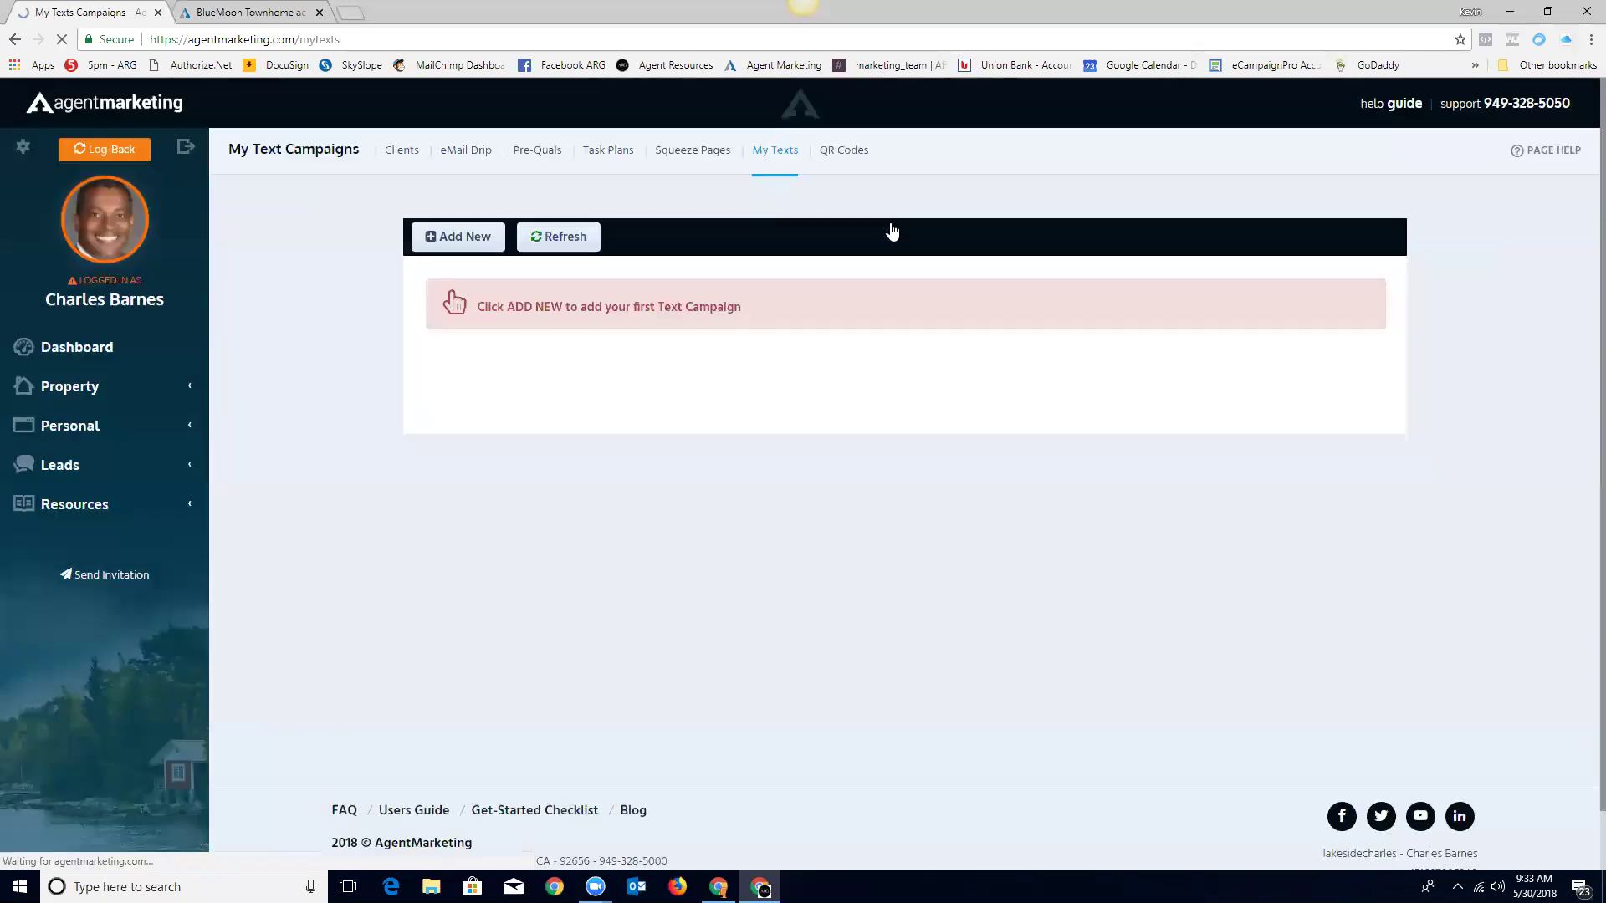
left_click(67, 465)
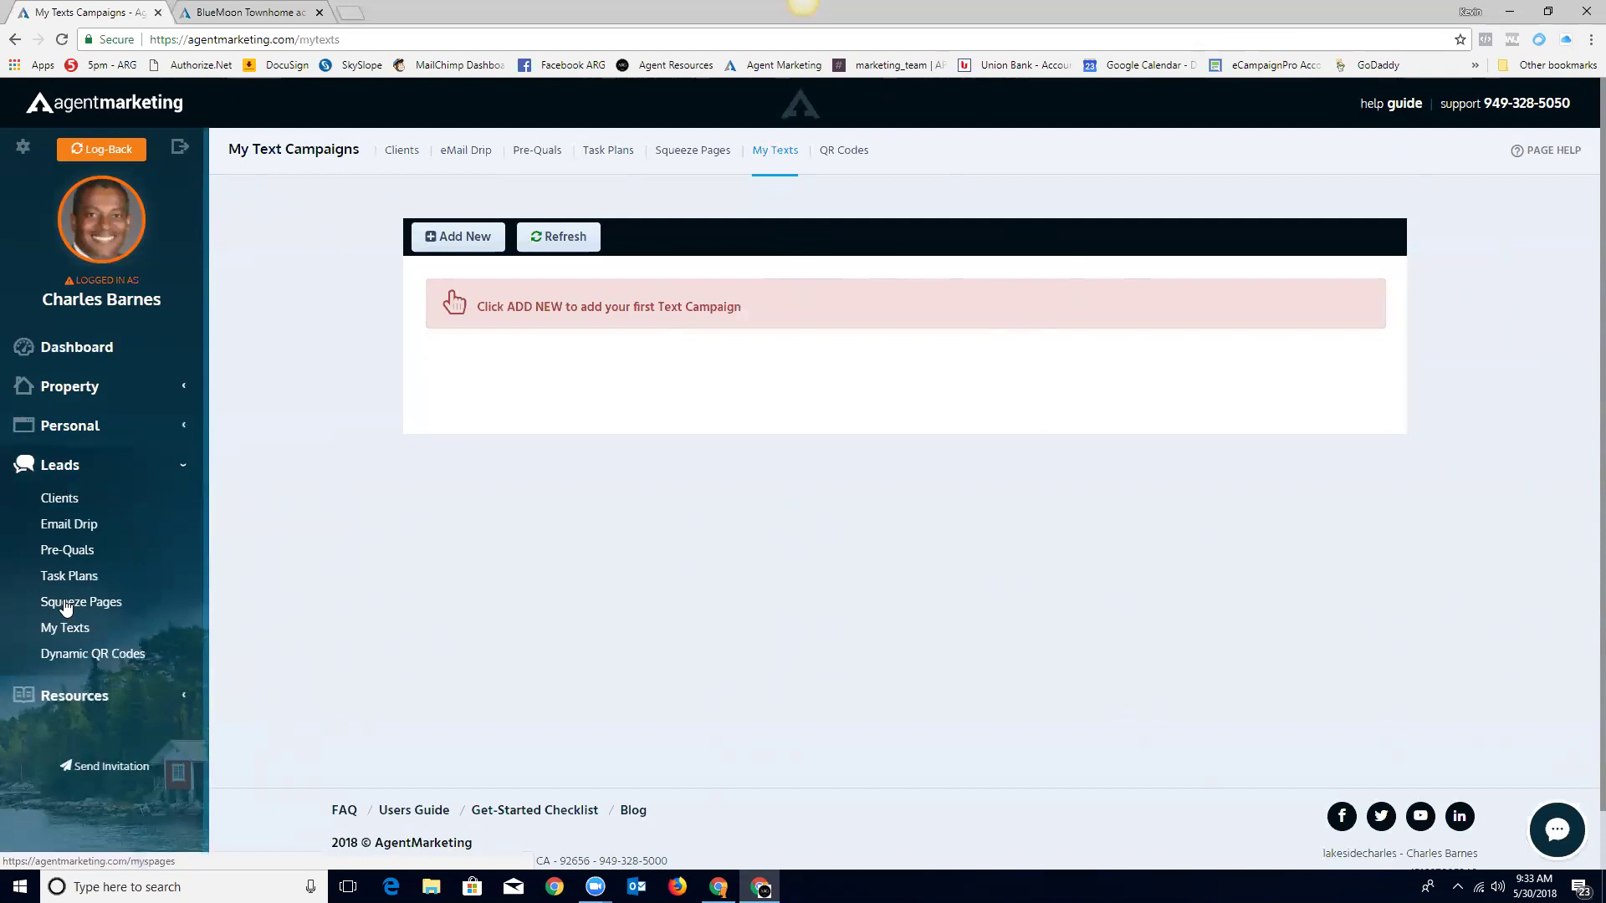
Step: Open the live lakesidehomes squeeze page from the Squeeze Pages list in a new tab
left_click(60, 605)
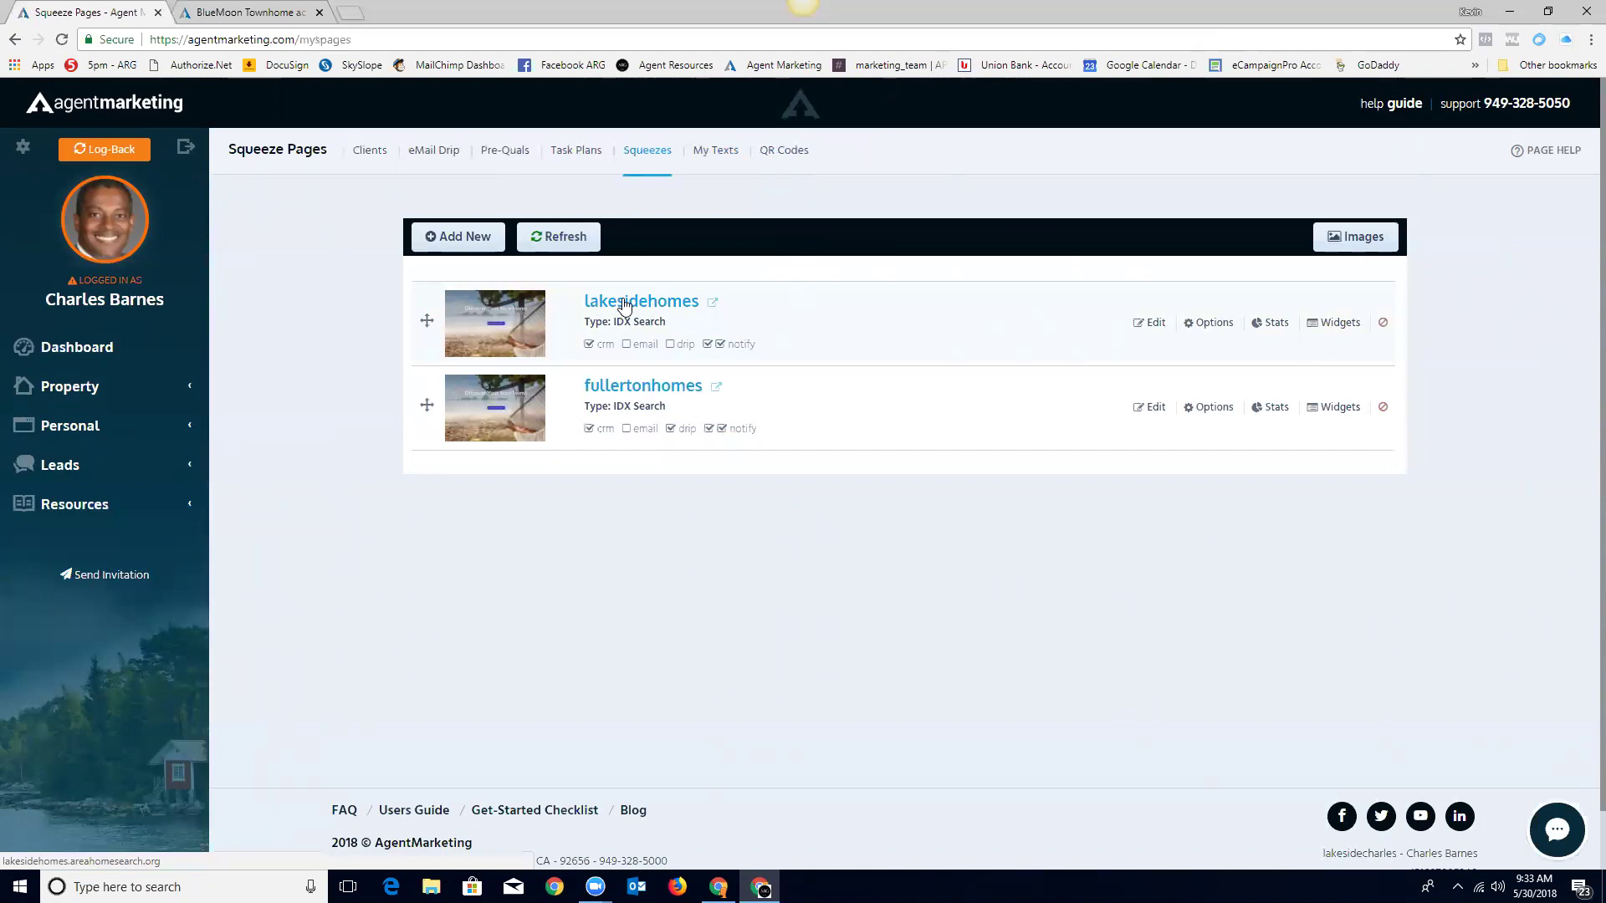
left_click(623, 305)
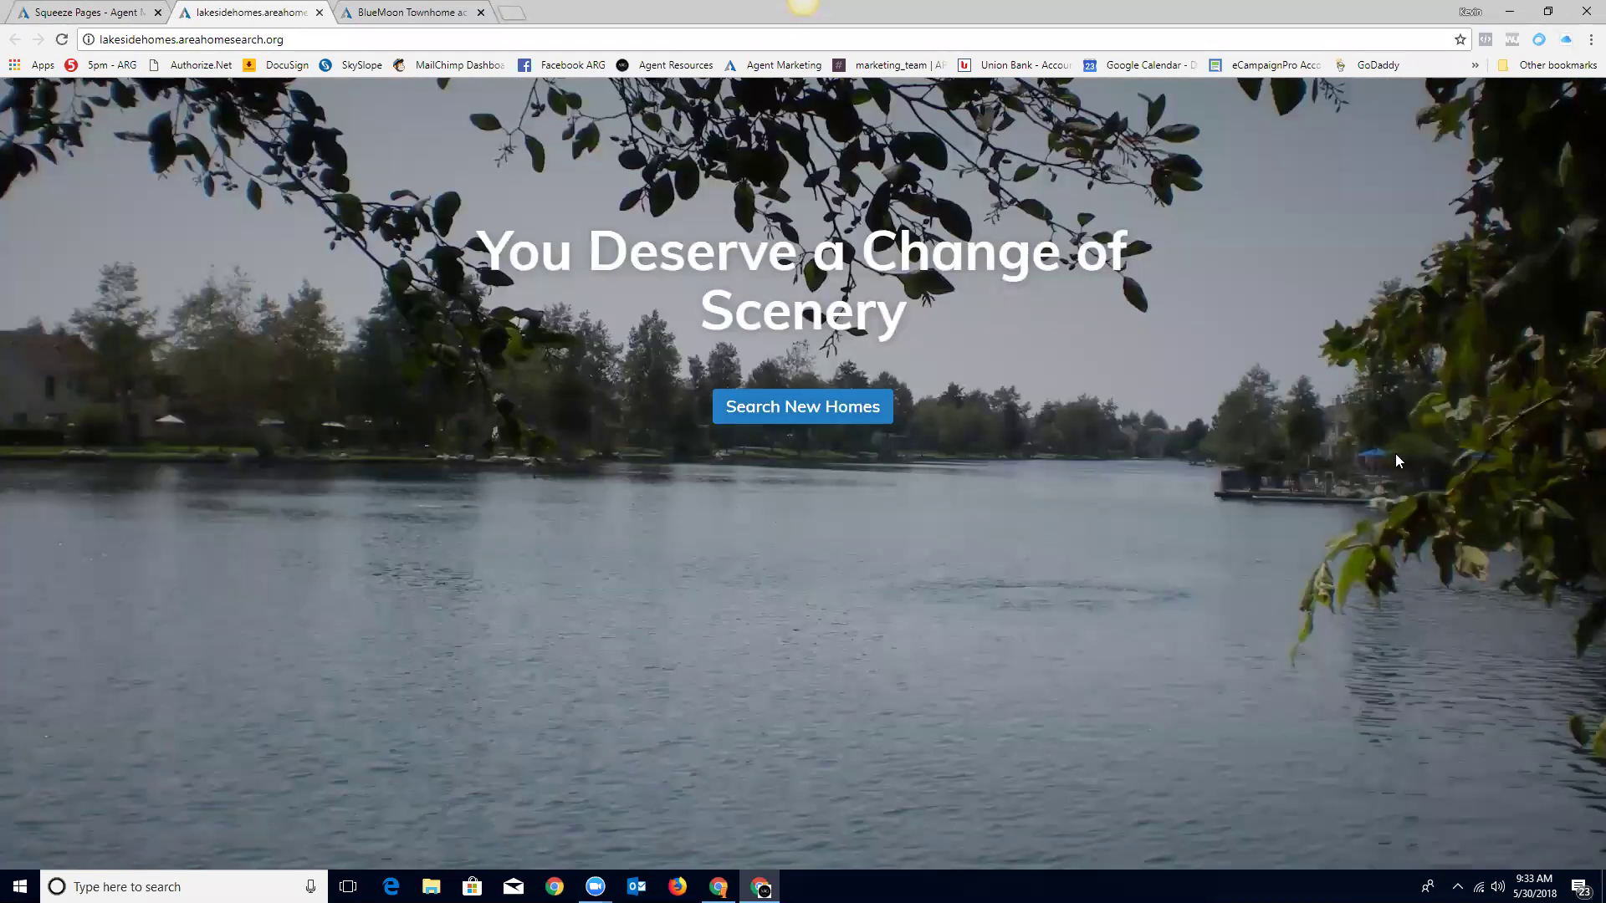
Step: Search Buena Park for Residential homes up to 600000, reaching the final step with 37 matches
left_click(793, 414)
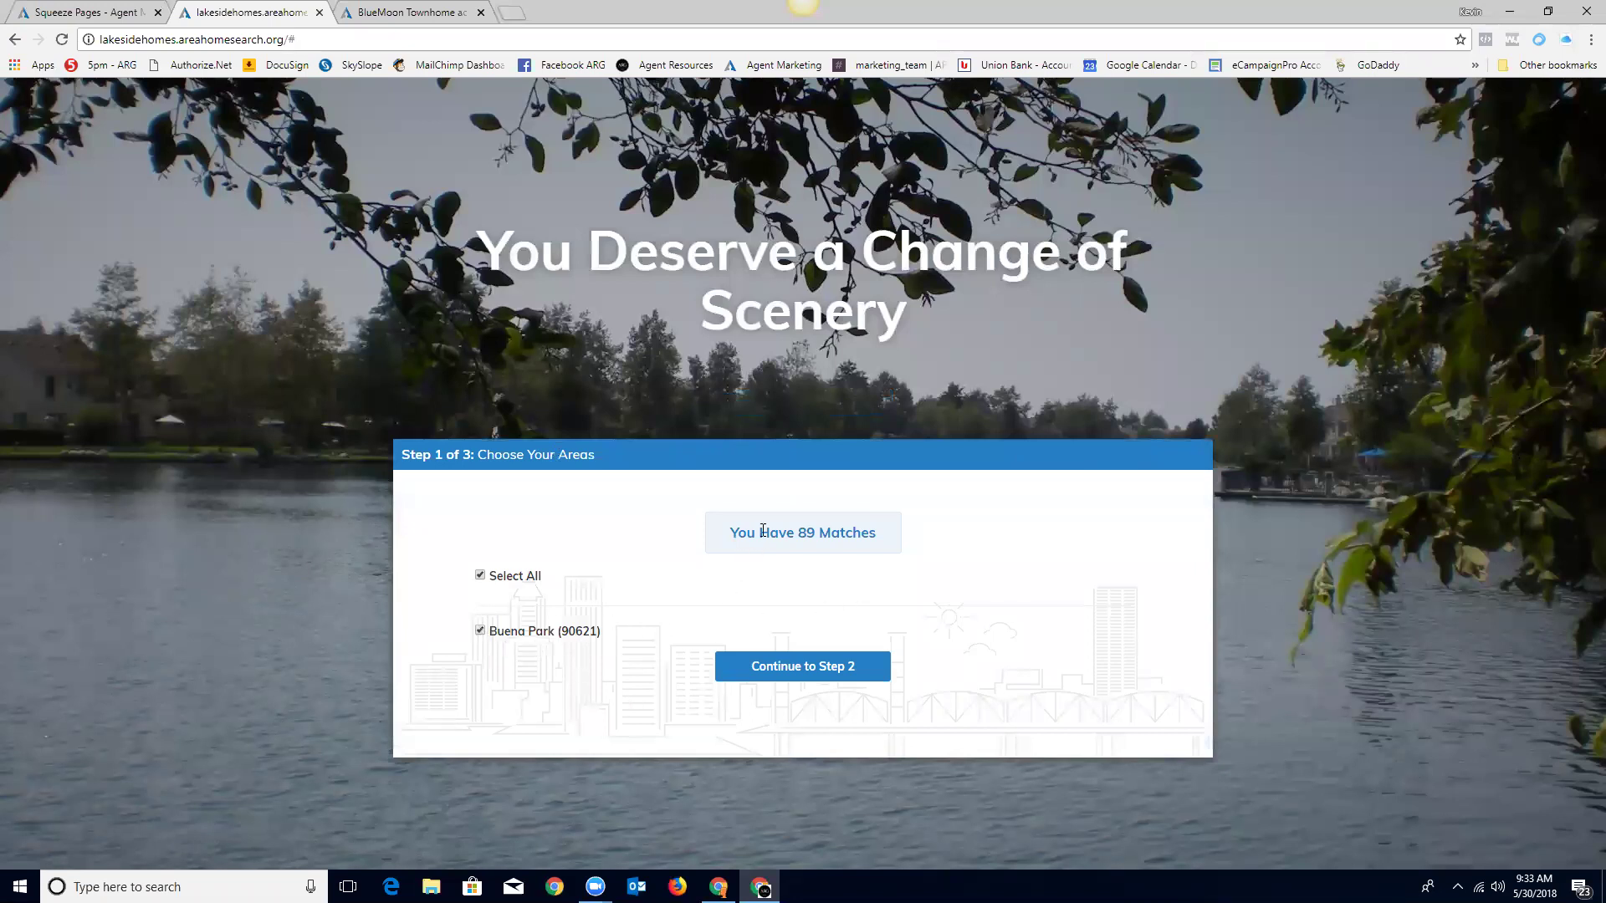
left_click(807, 675)
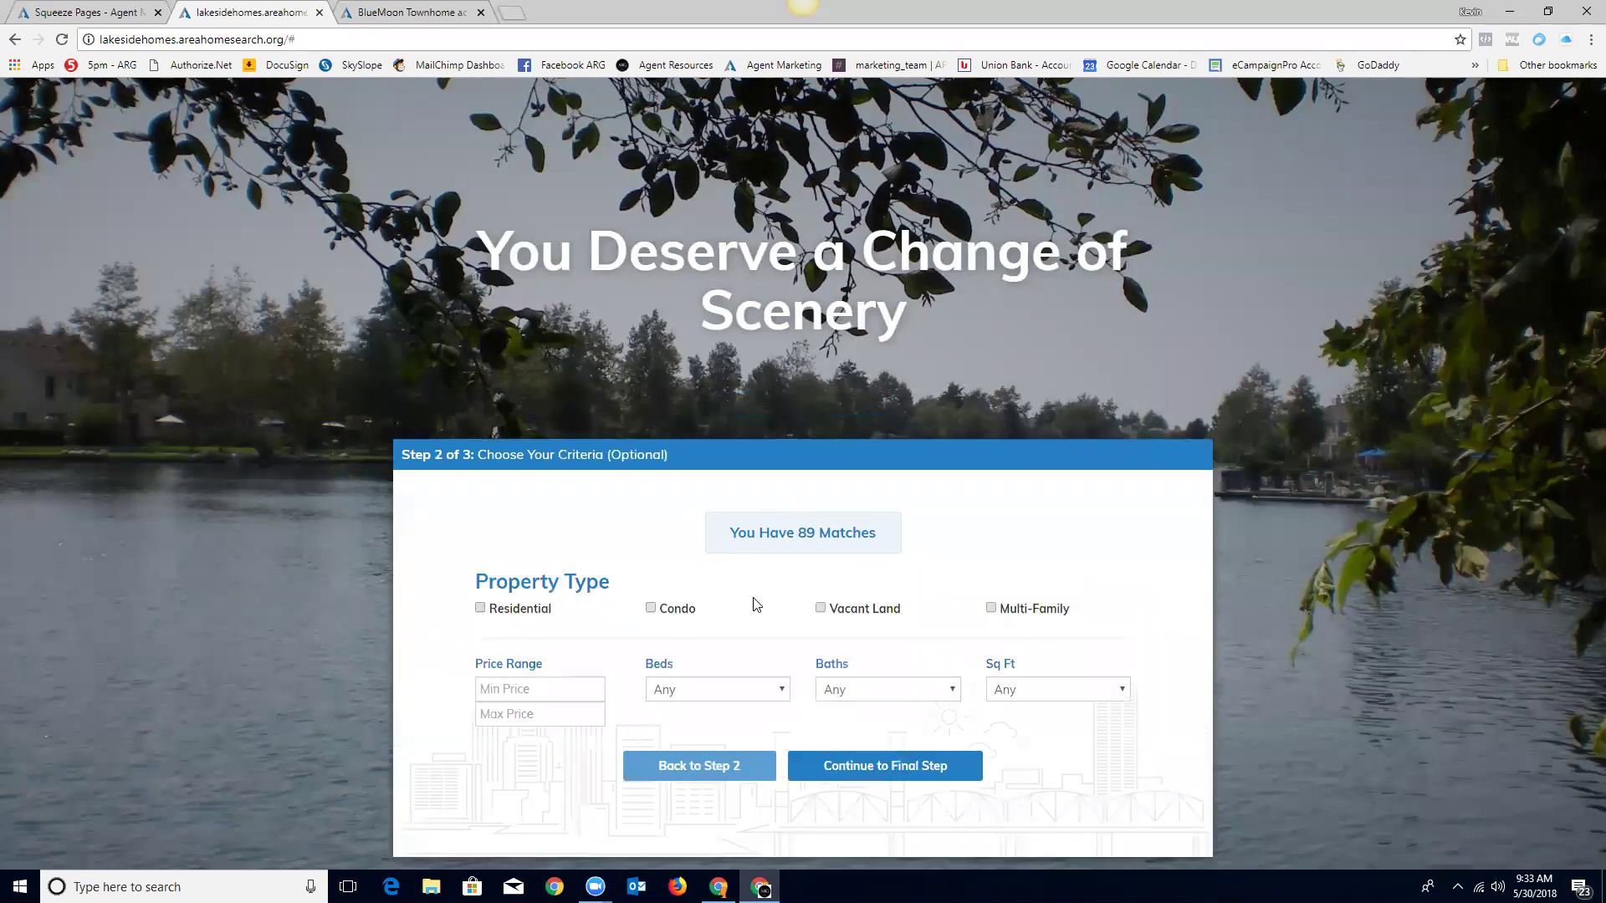
left_click(481, 609)
left_click(572, 716)
type("600000")
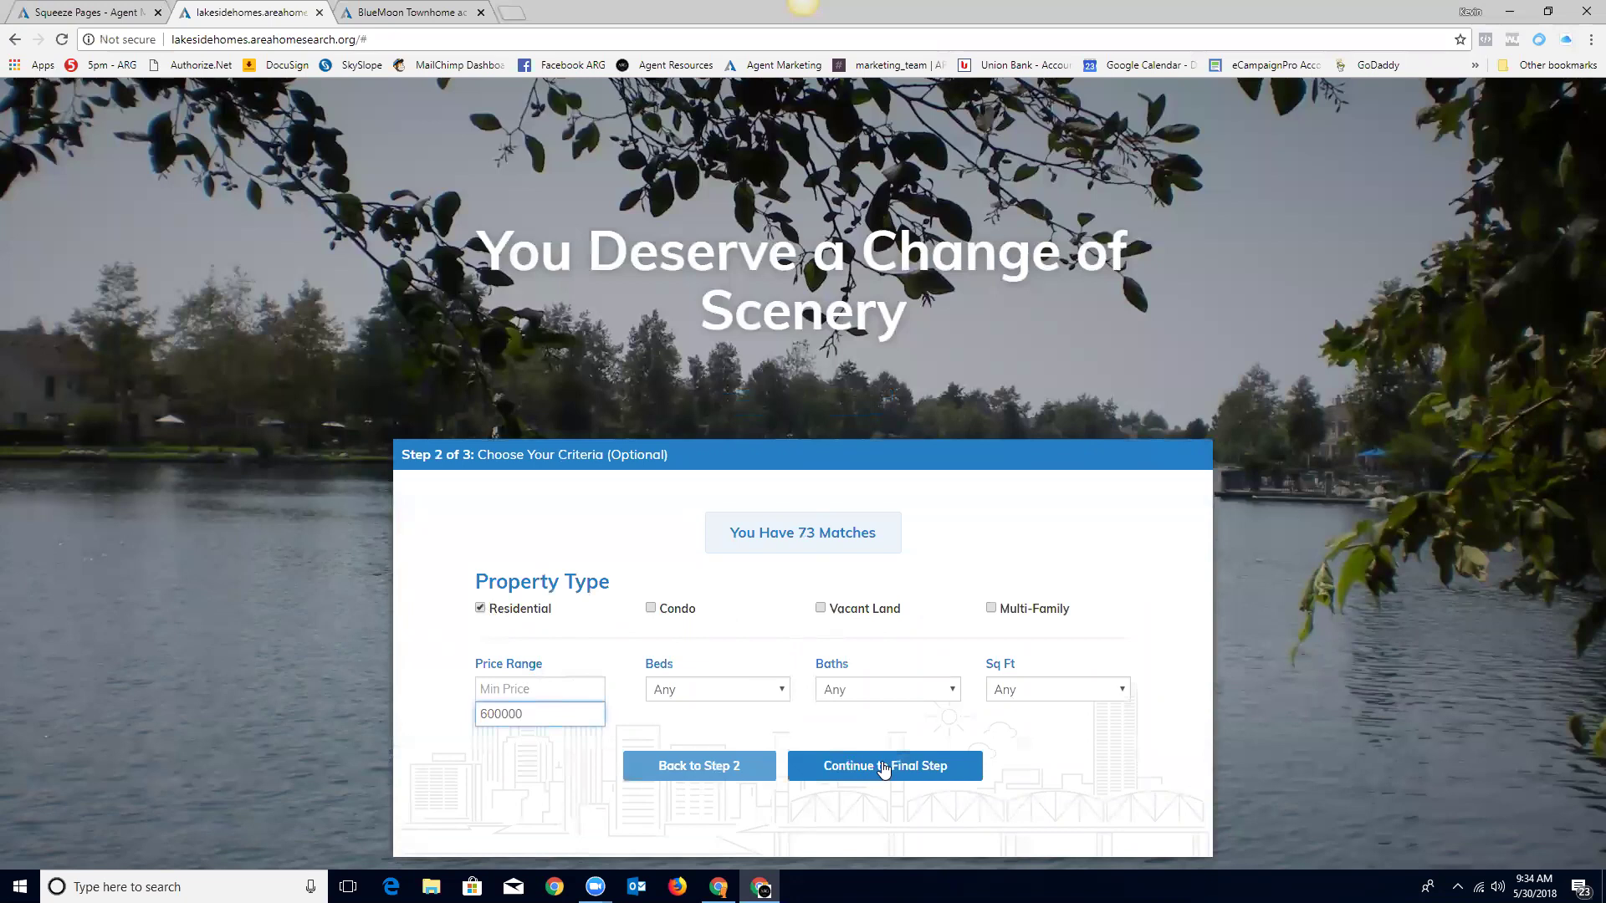
left_click(882, 768)
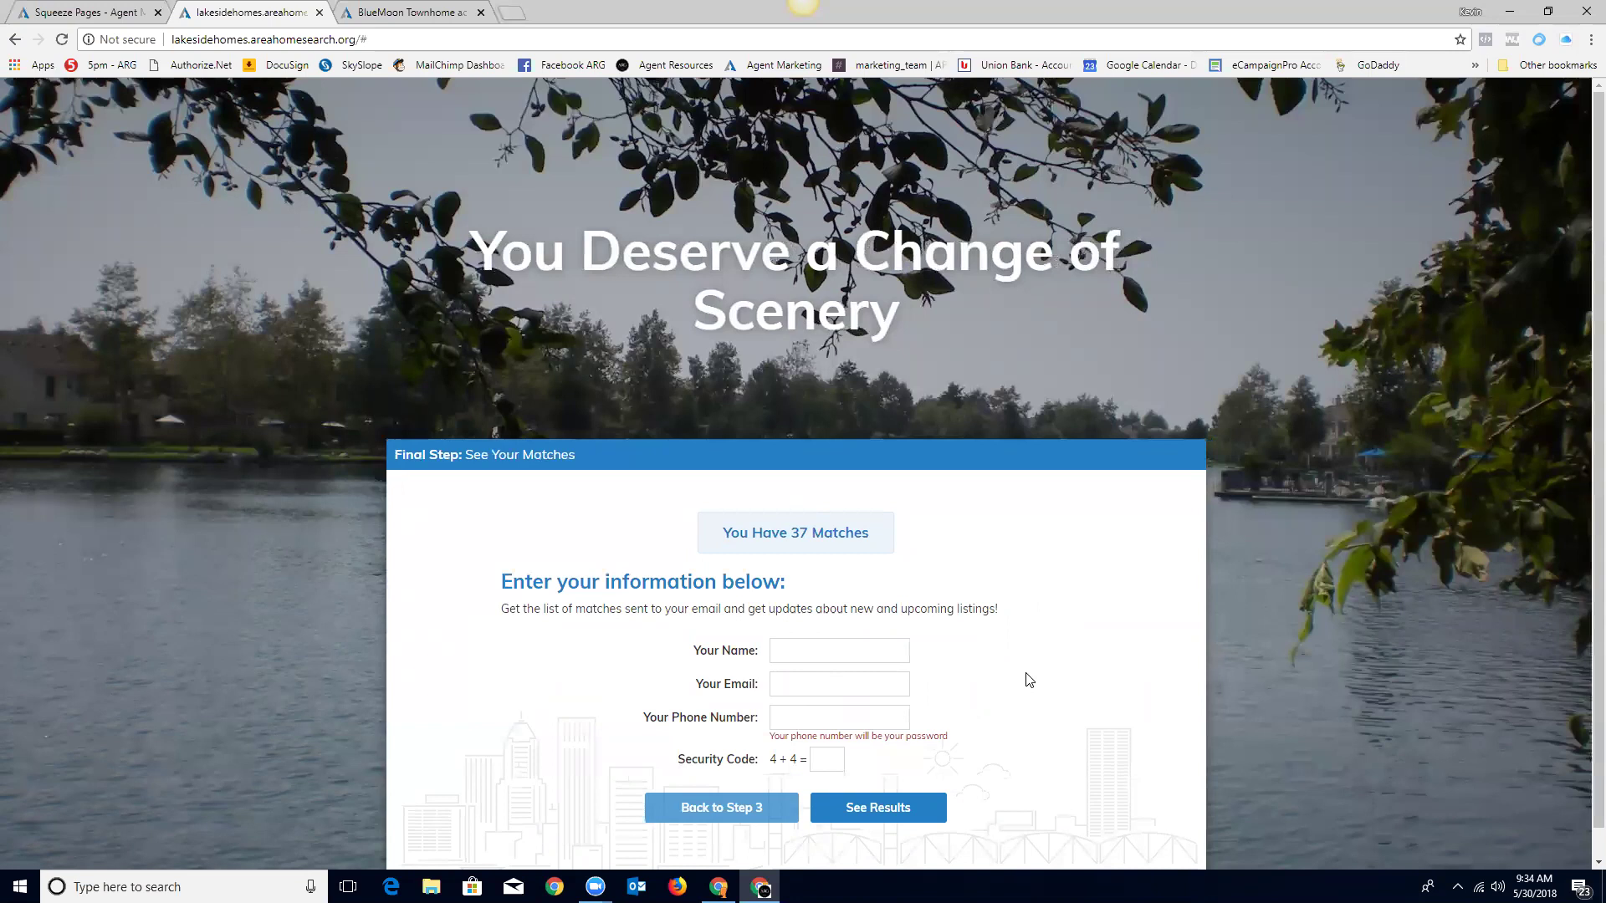
scroll(1326, 597, "down", 1)
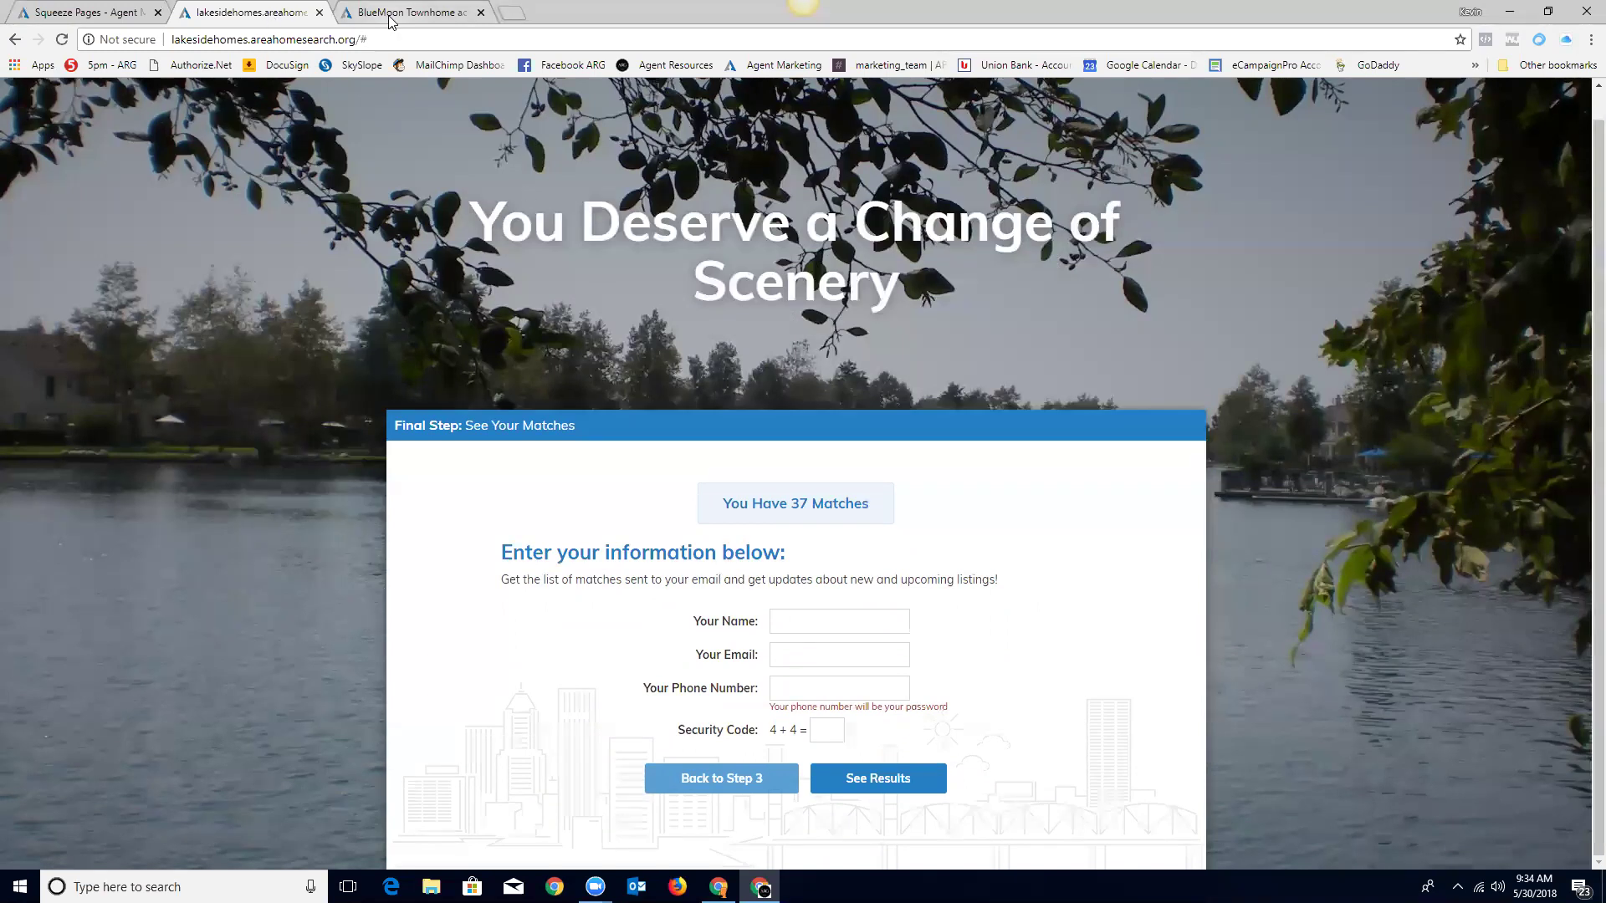
left_click(480, 12)
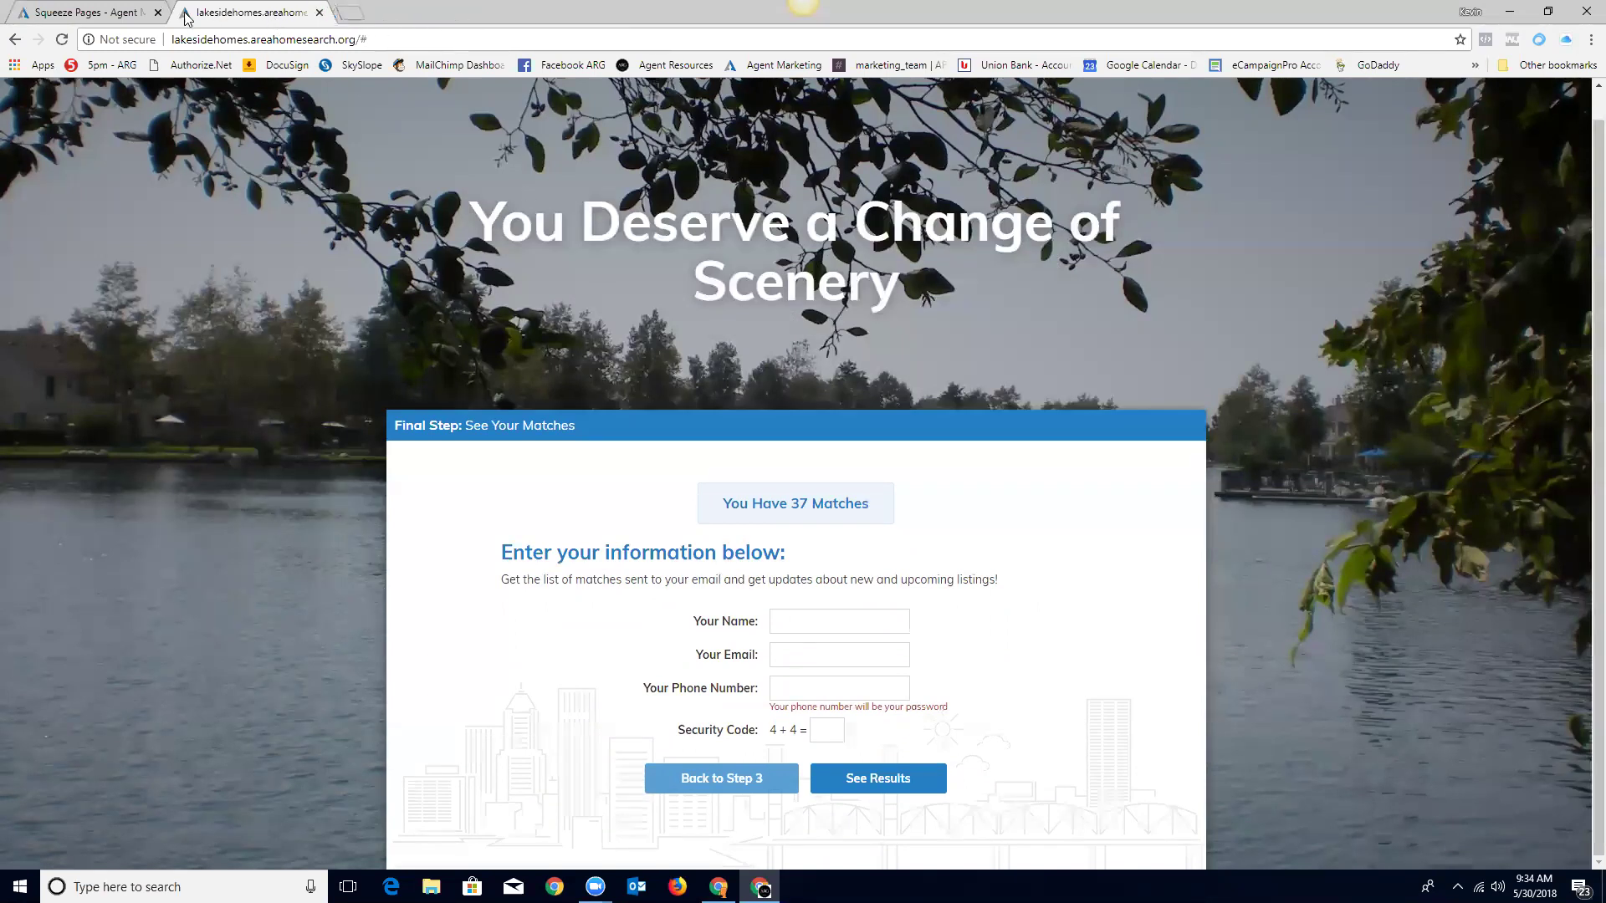
Step: Close the lakesidehomes tab and start a new squeeze page from the template chooser
left_click(319, 13)
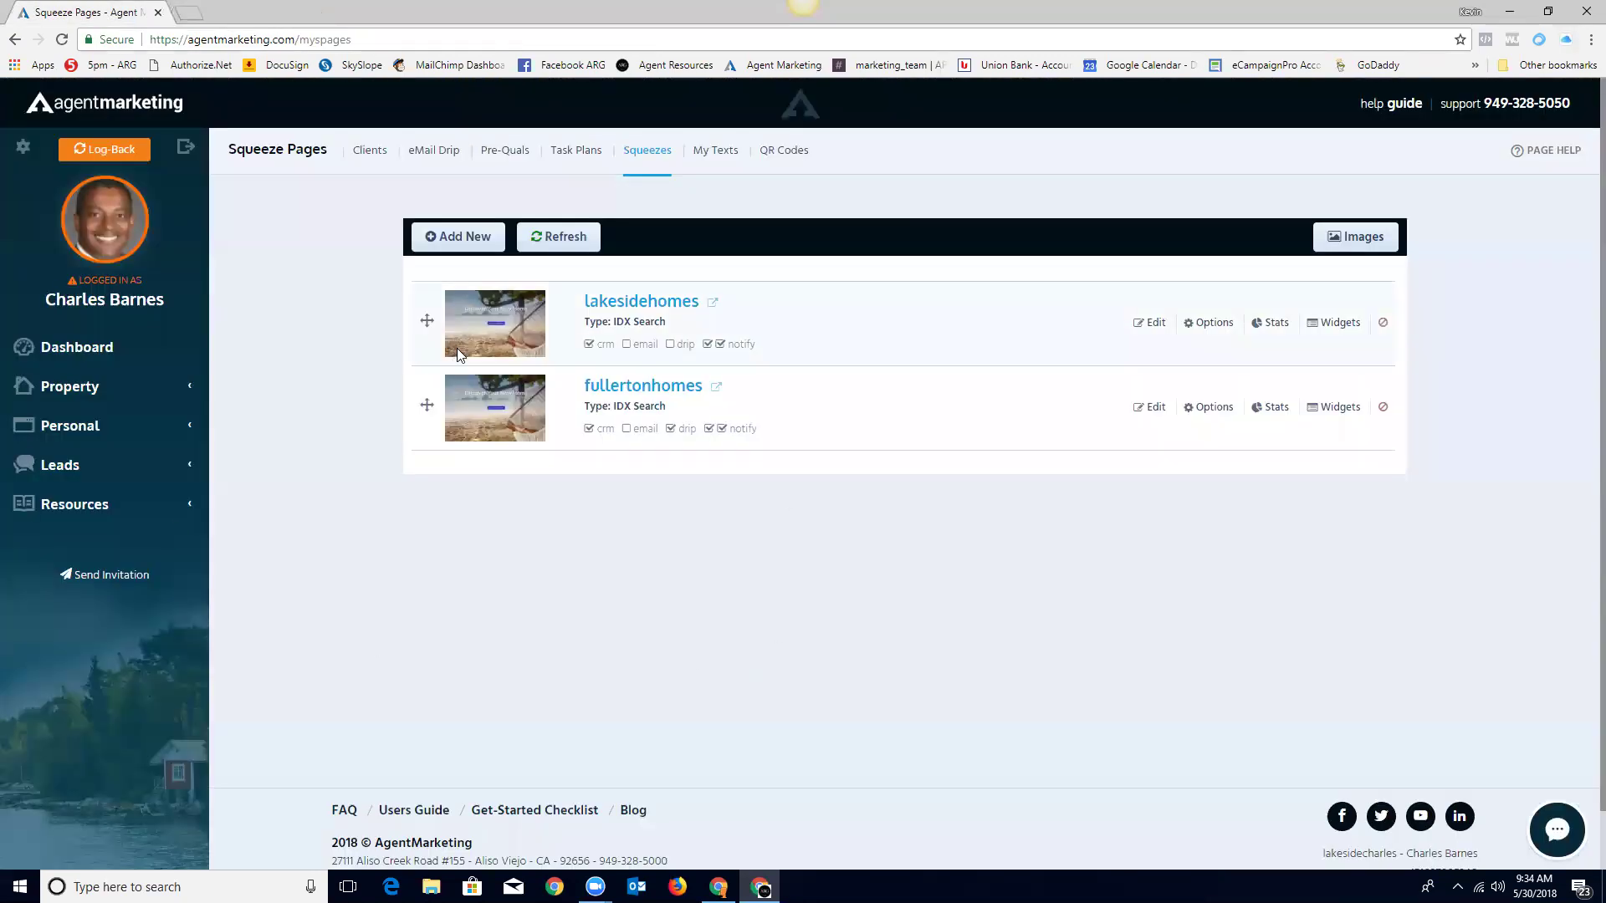
left_click(457, 239)
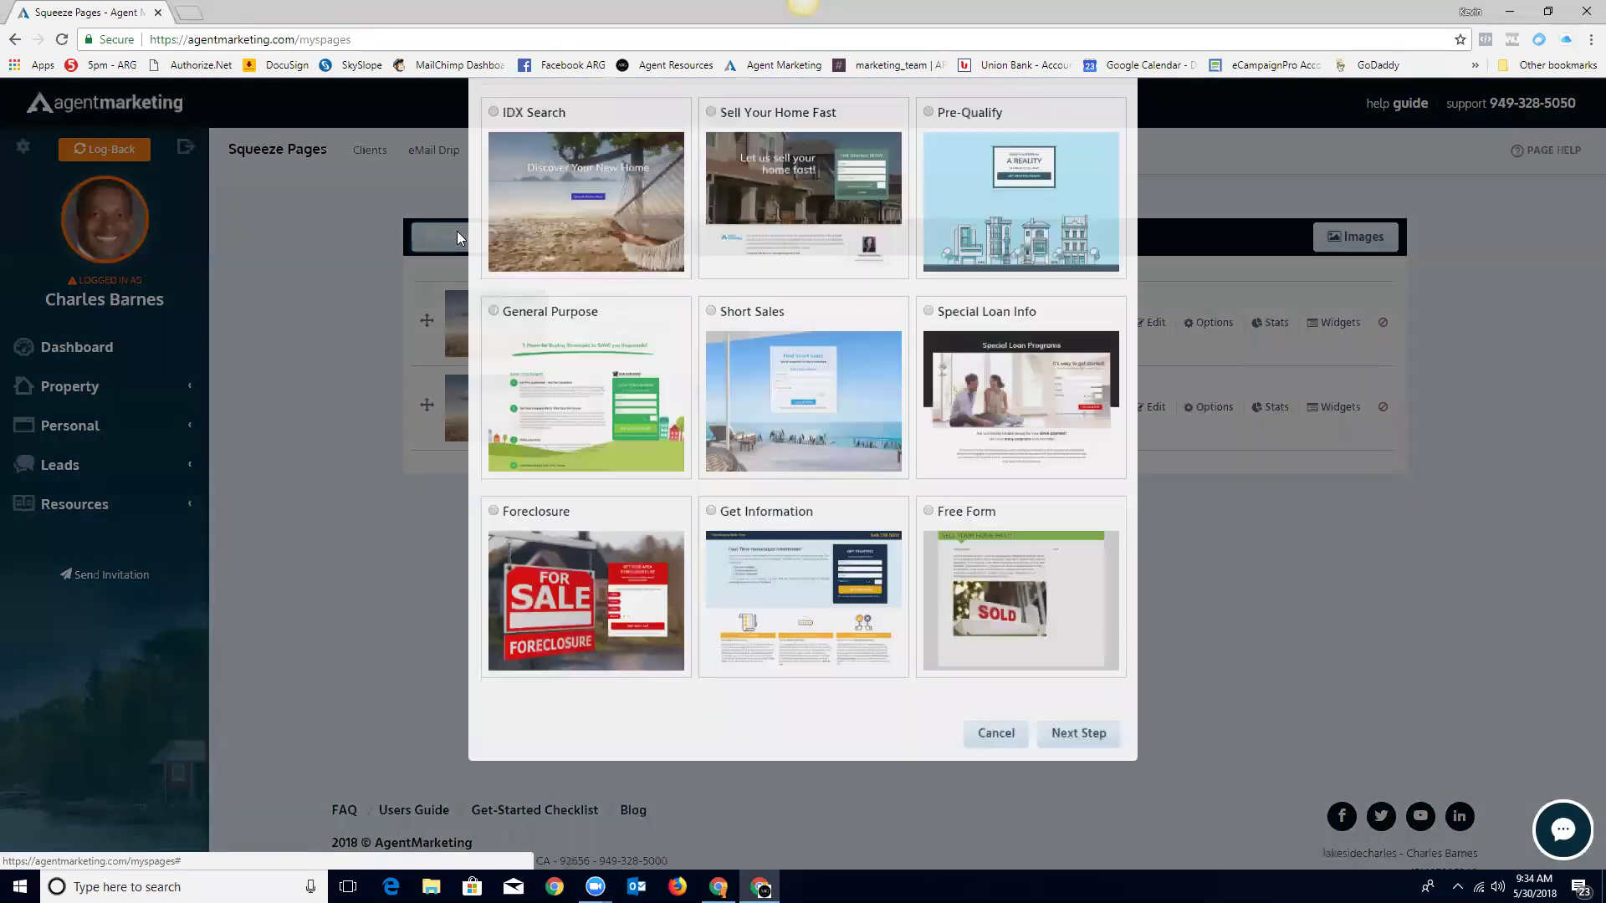